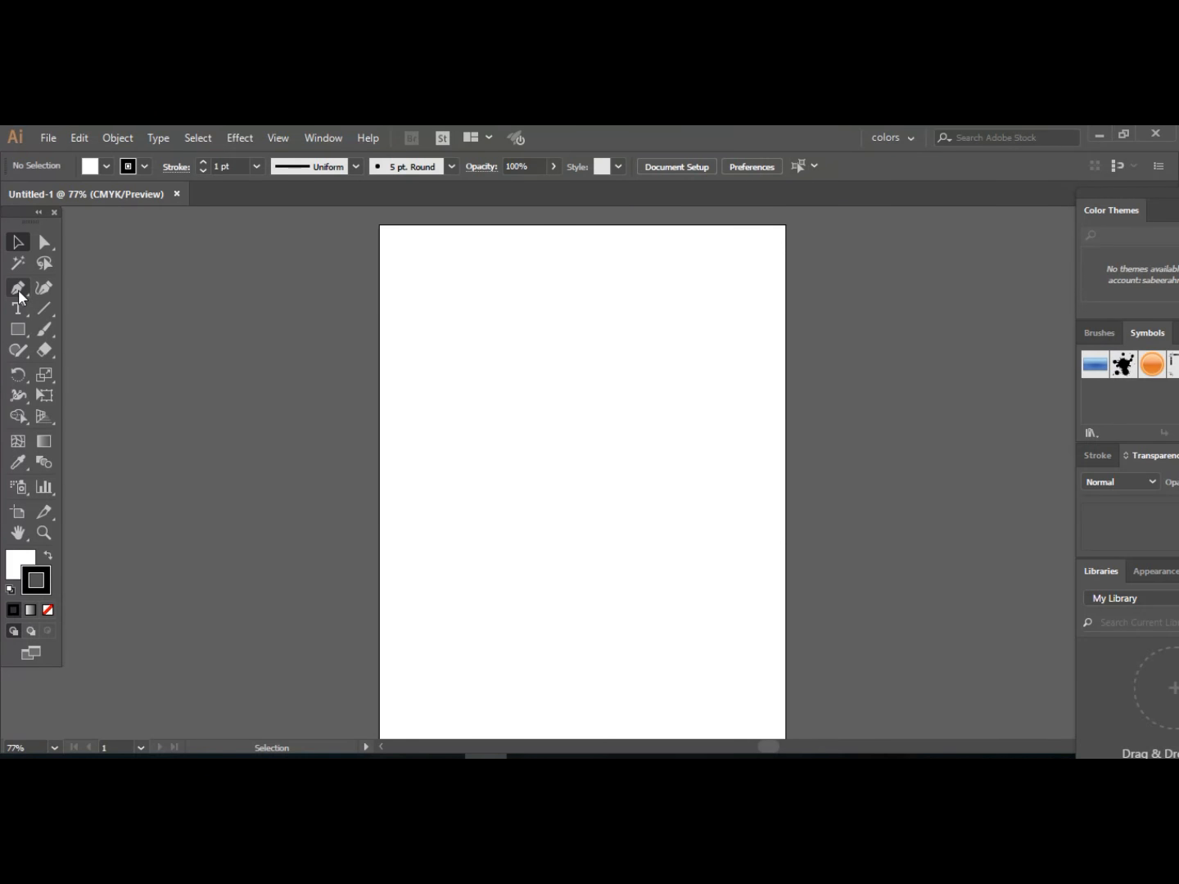
# Activate the Pen tool and turn off Smart Guides.
pyautogui.click(18, 290)
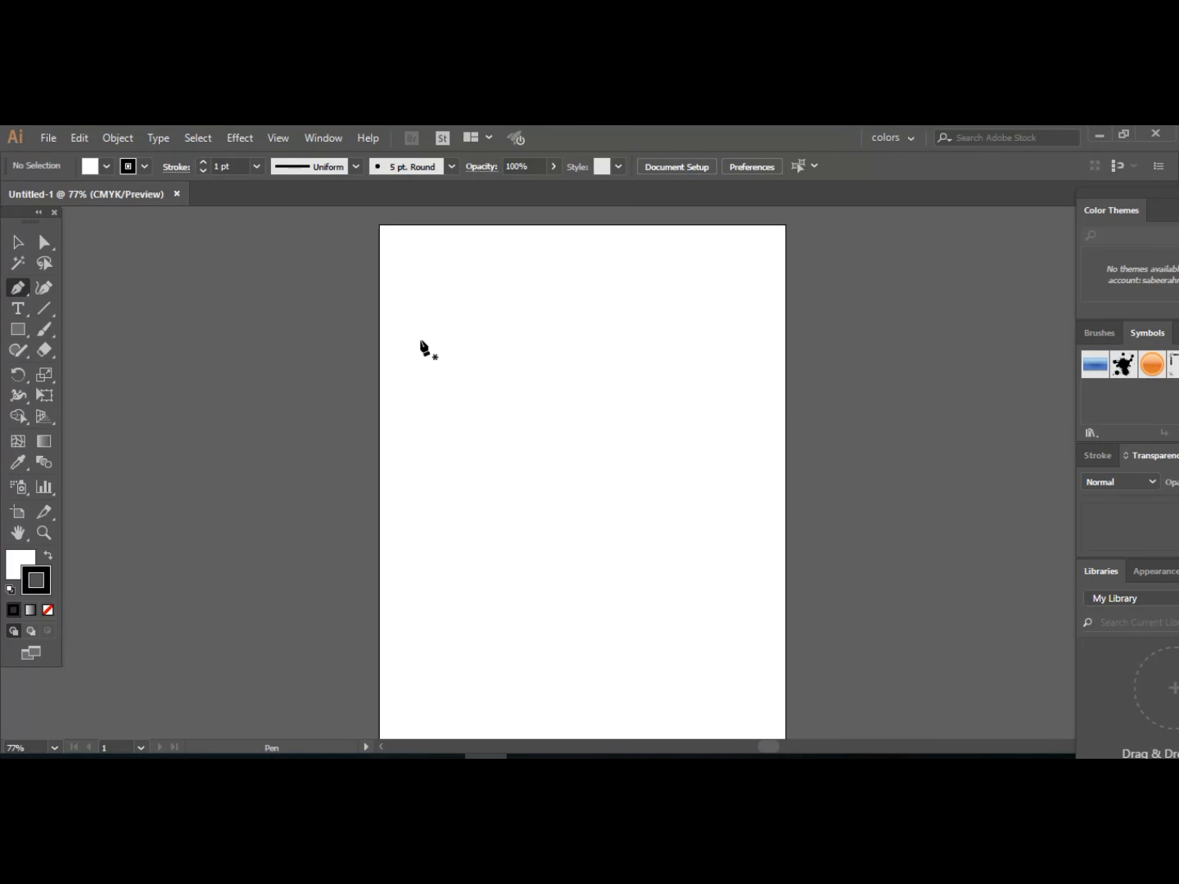
pyautogui.click(19, 287)
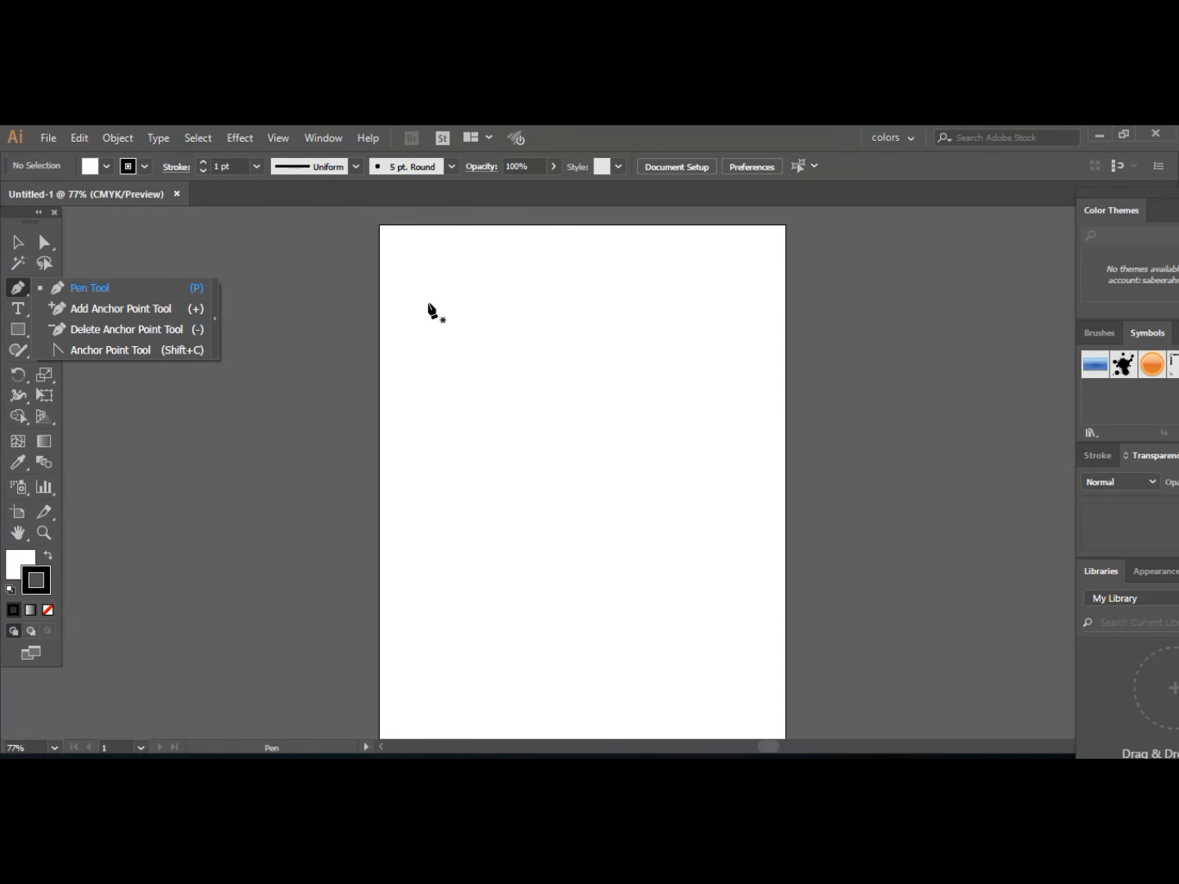
pyautogui.click(19, 289)
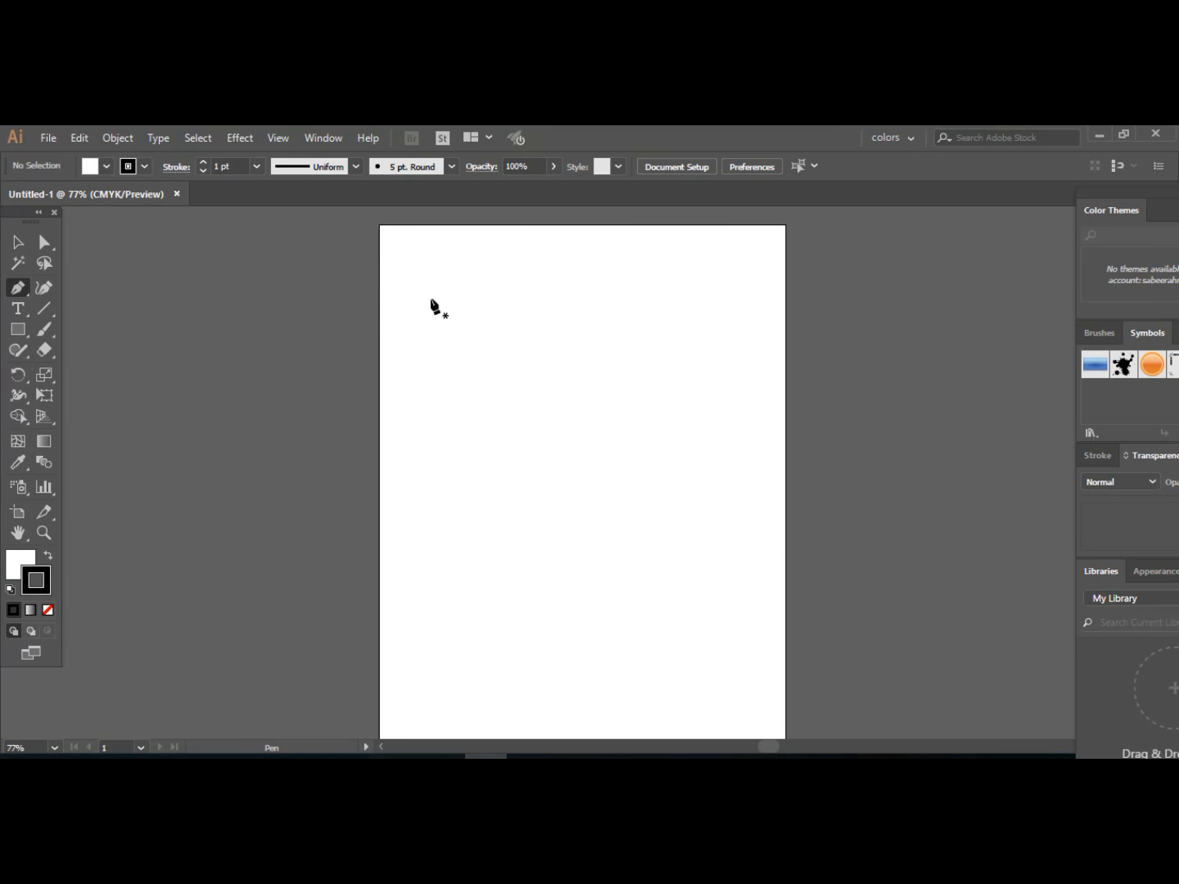
pyautogui.click(277, 139)
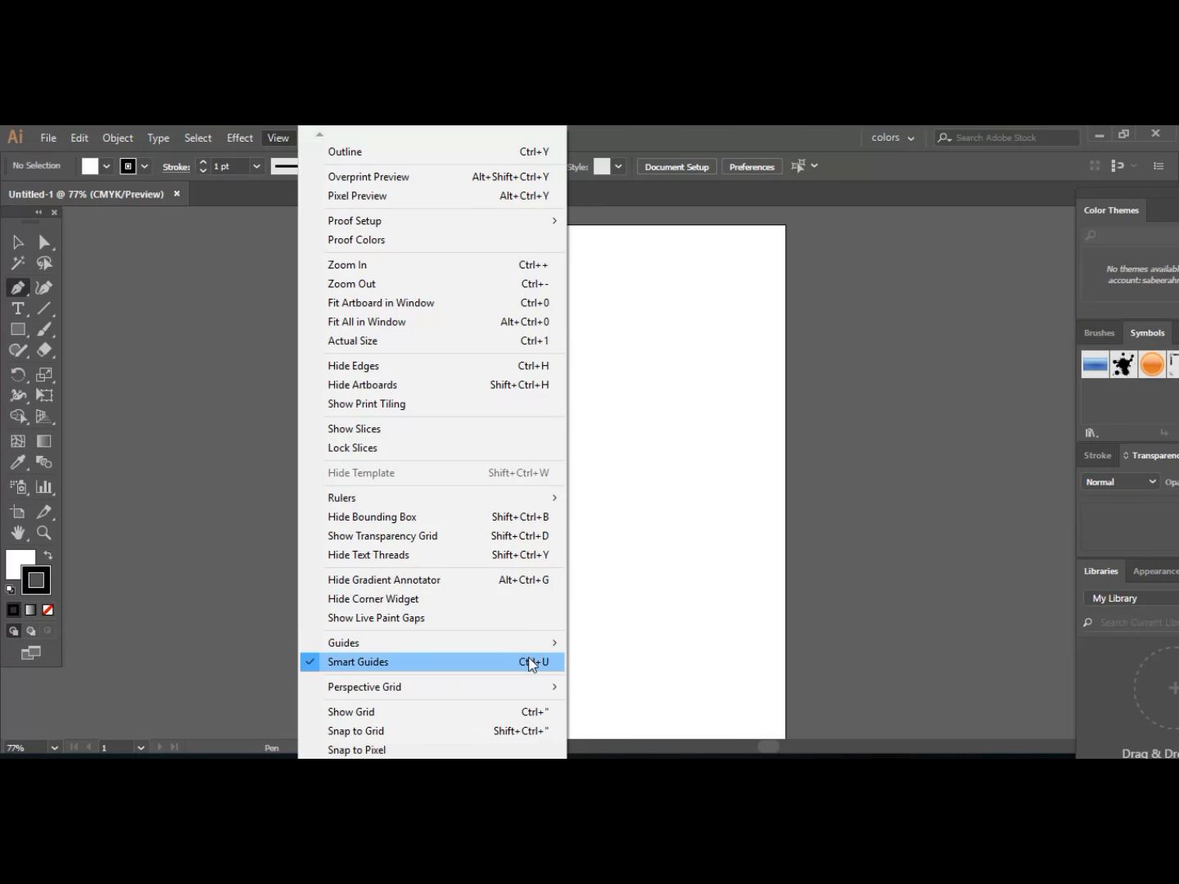
pyautogui.click(529, 663)
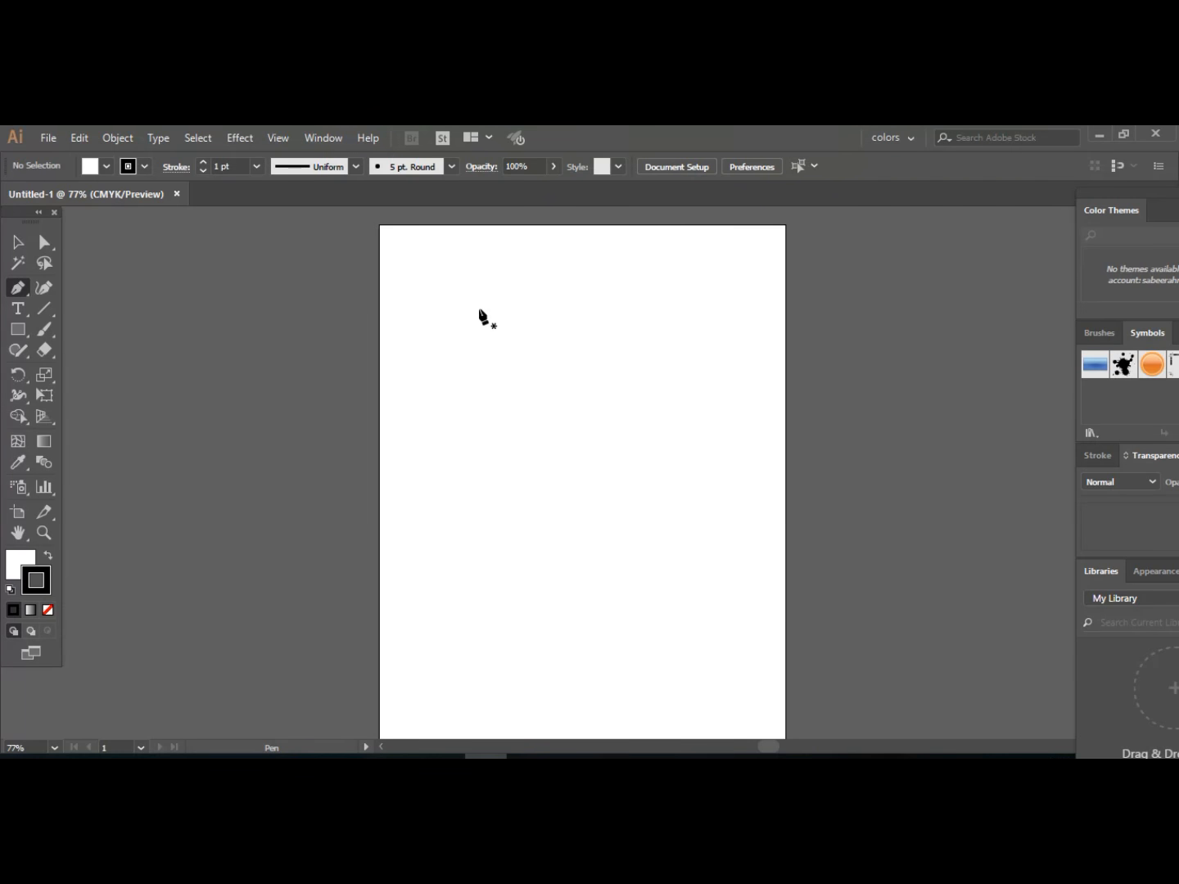
# Draw a tall irregular closed path of straight segments across the artboard with the Pen tool.
pyautogui.moveTo(479, 310)
pyautogui.mouseDown()
pyautogui.moveTo(479, 408)
pyautogui.moveTo(479, 321)
pyautogui.mouseUp()
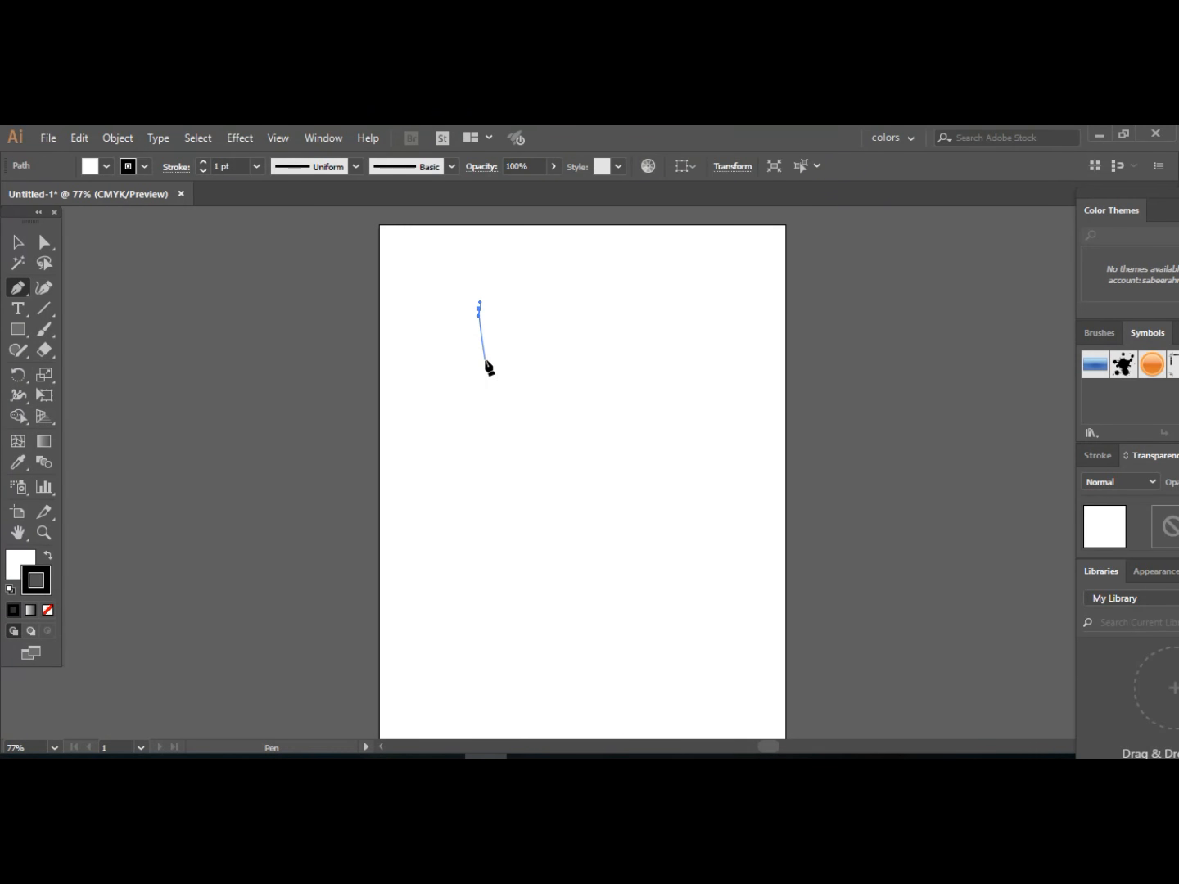
pyautogui.hotkey('ctrl', 'z')
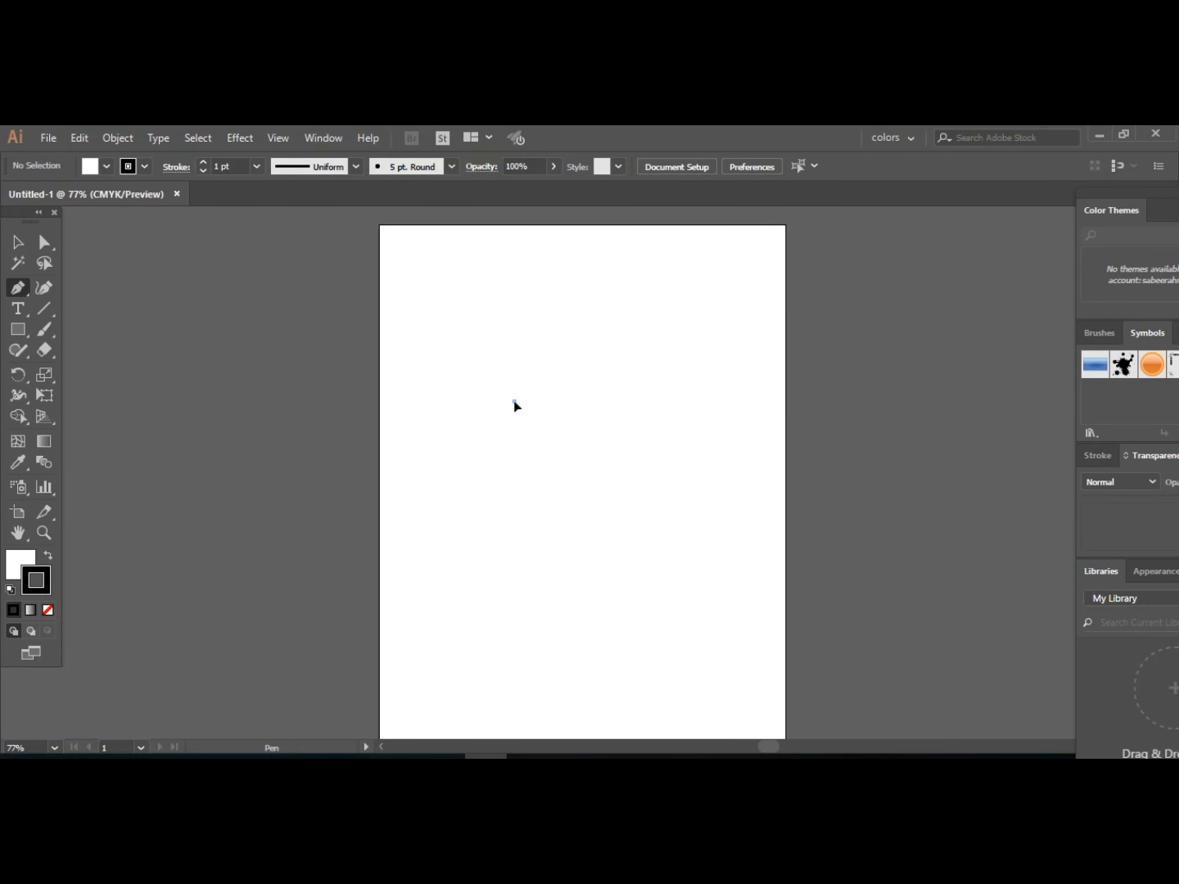
pyautogui.click(512, 400)
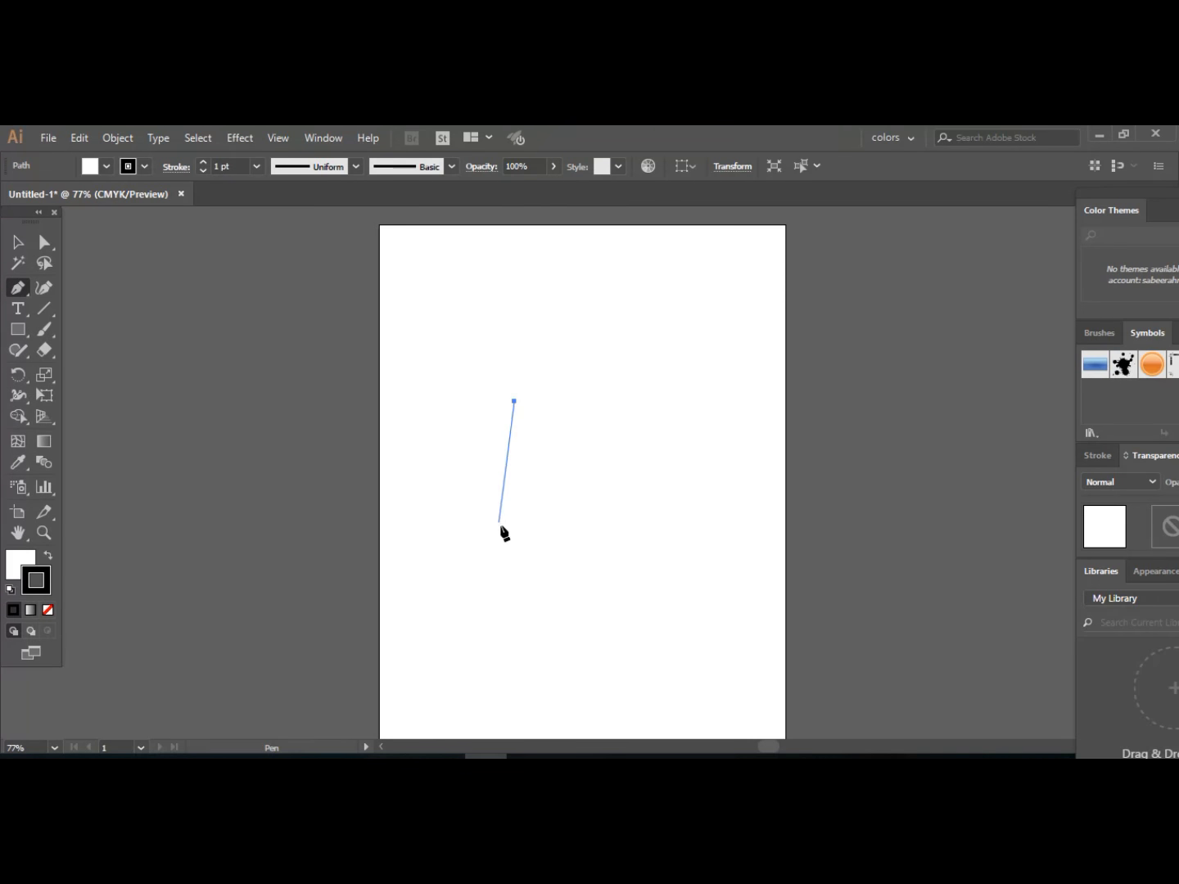
pyautogui.click(512, 575)
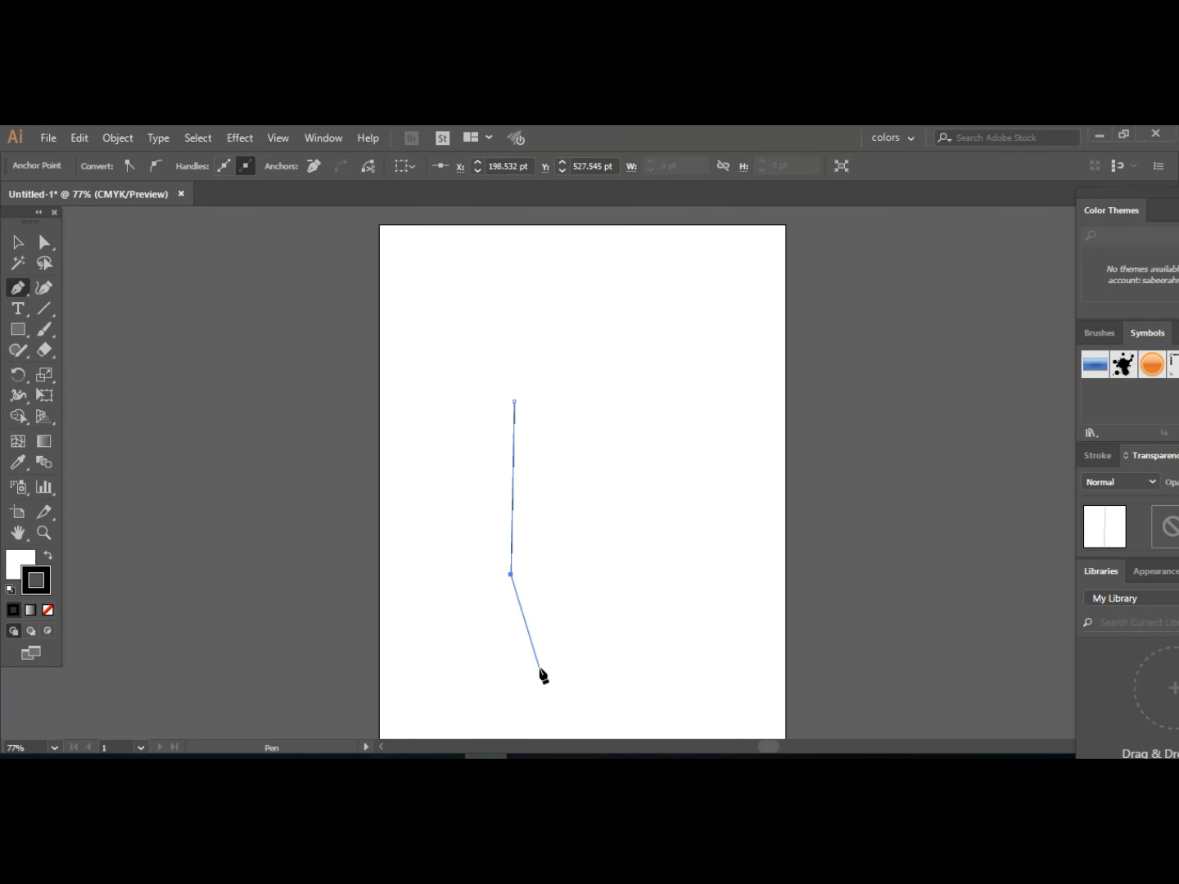
pyautogui.click(554, 714)
pyautogui.click(656, 651)
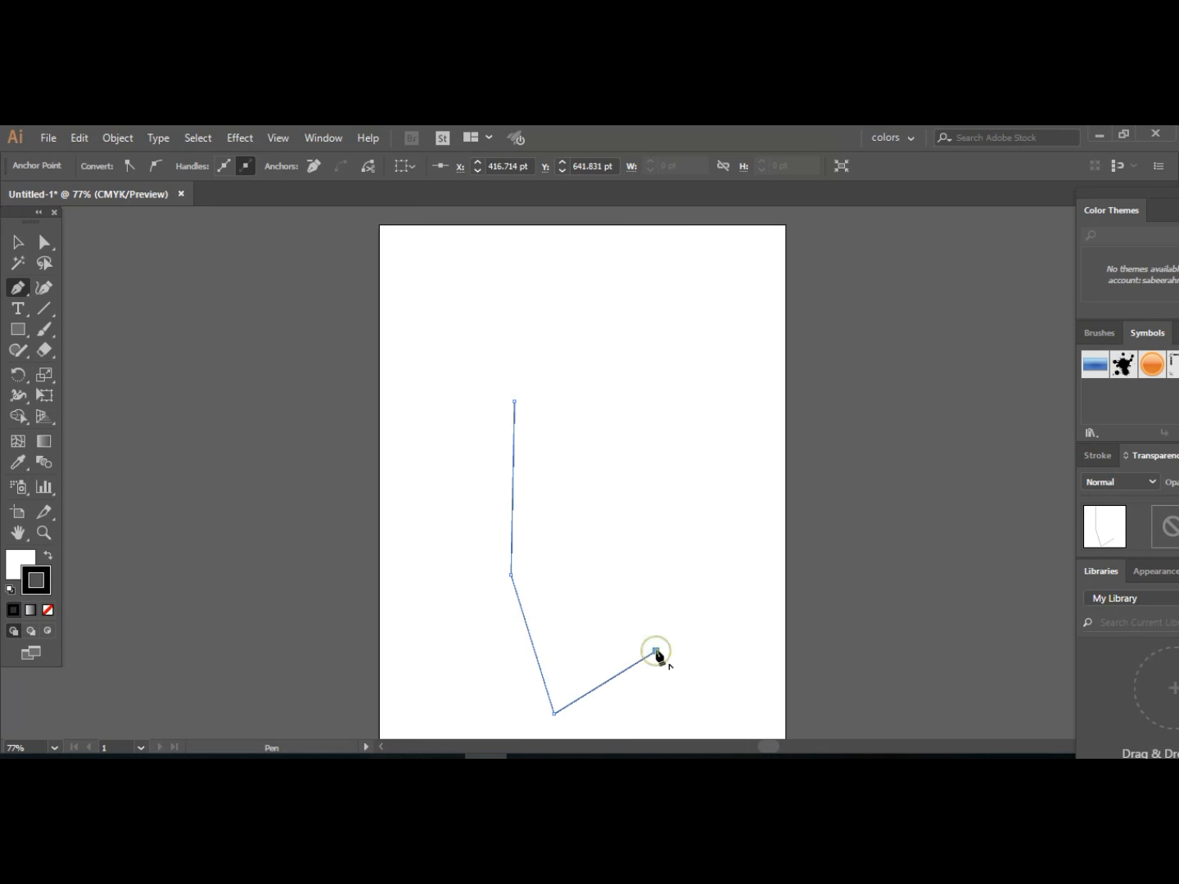
pyautogui.click(677, 497)
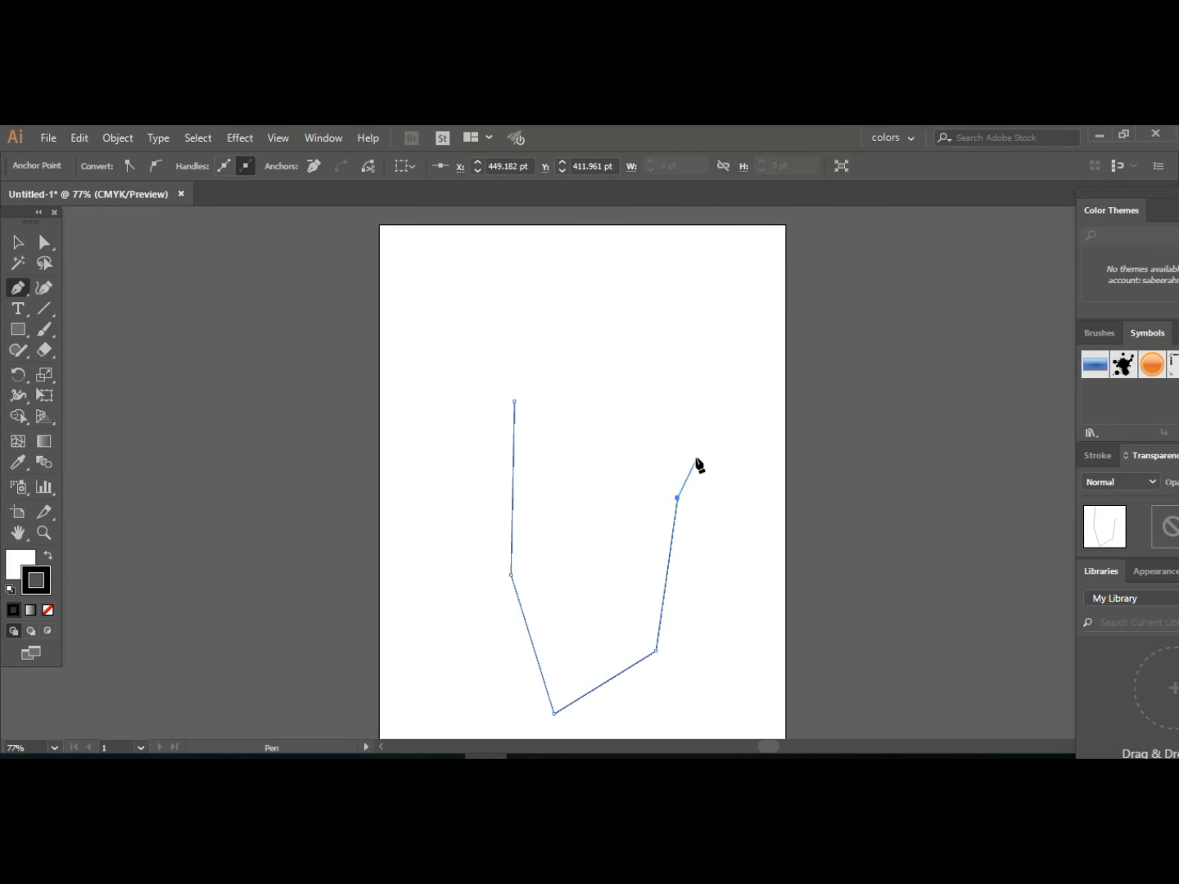
pyautogui.click(696, 316)
pyautogui.click(619, 269)
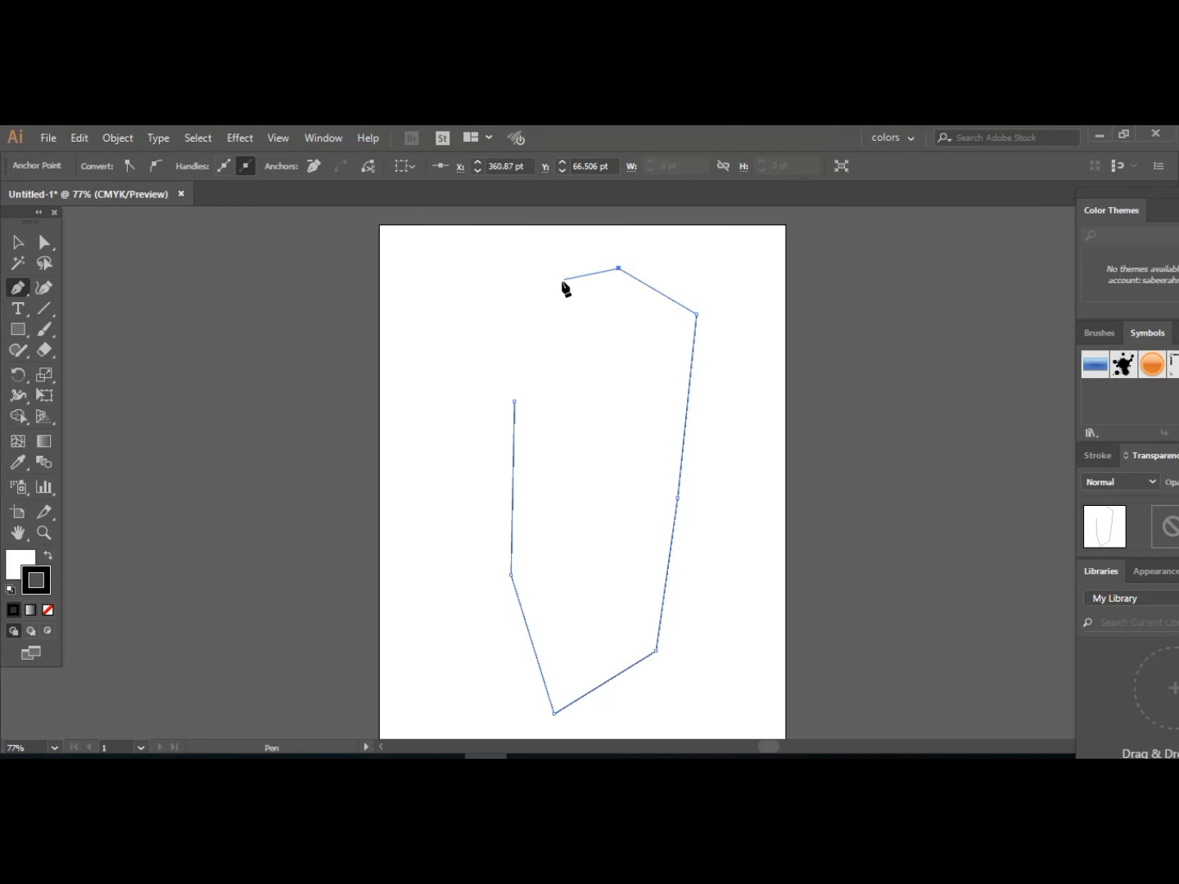
pyautogui.click(498, 281)
pyautogui.click(498, 368)
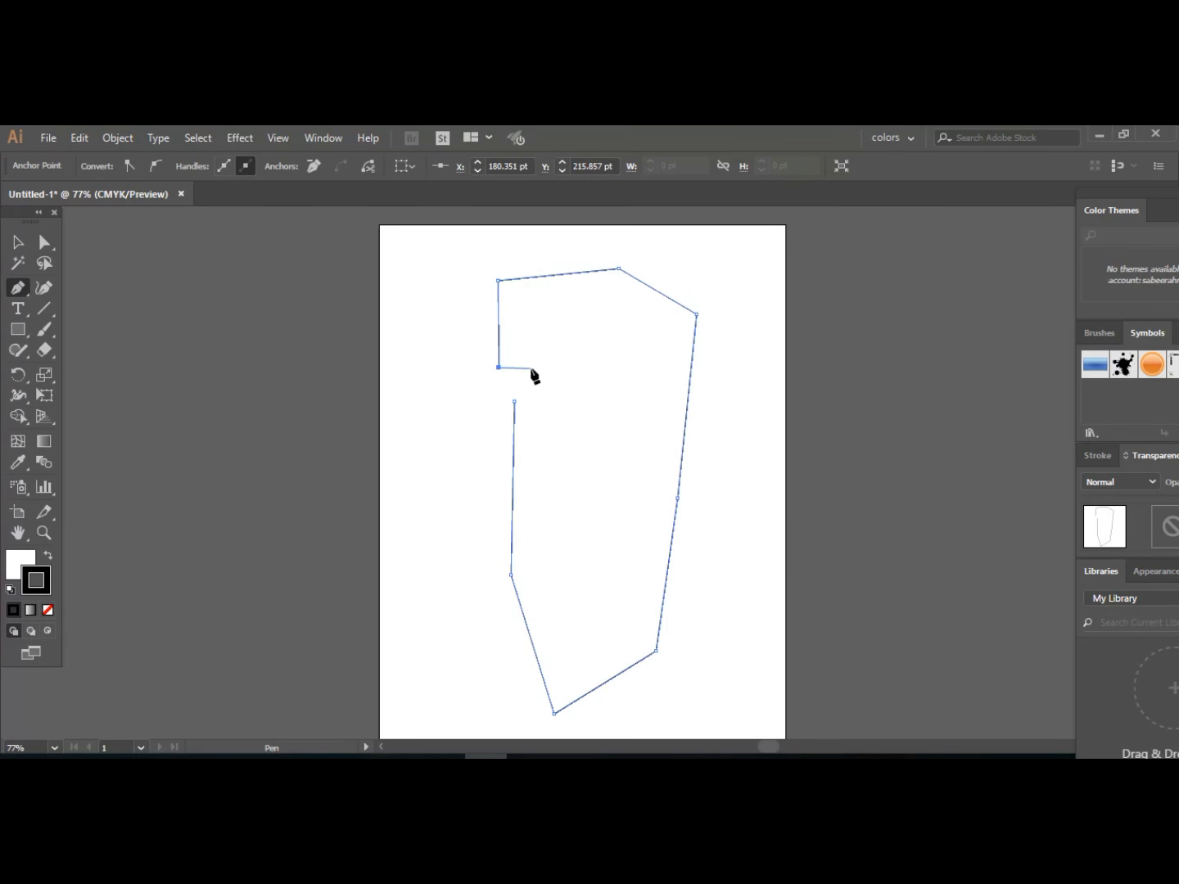
pyautogui.click(531, 369)
pyautogui.click(514, 401)
# Undo the closing of the irregular path and delete the whole path from the artboard.
pyautogui.hotkey('ctrl', 'z')
pyautogui.hotkey('ctrl', 'z')
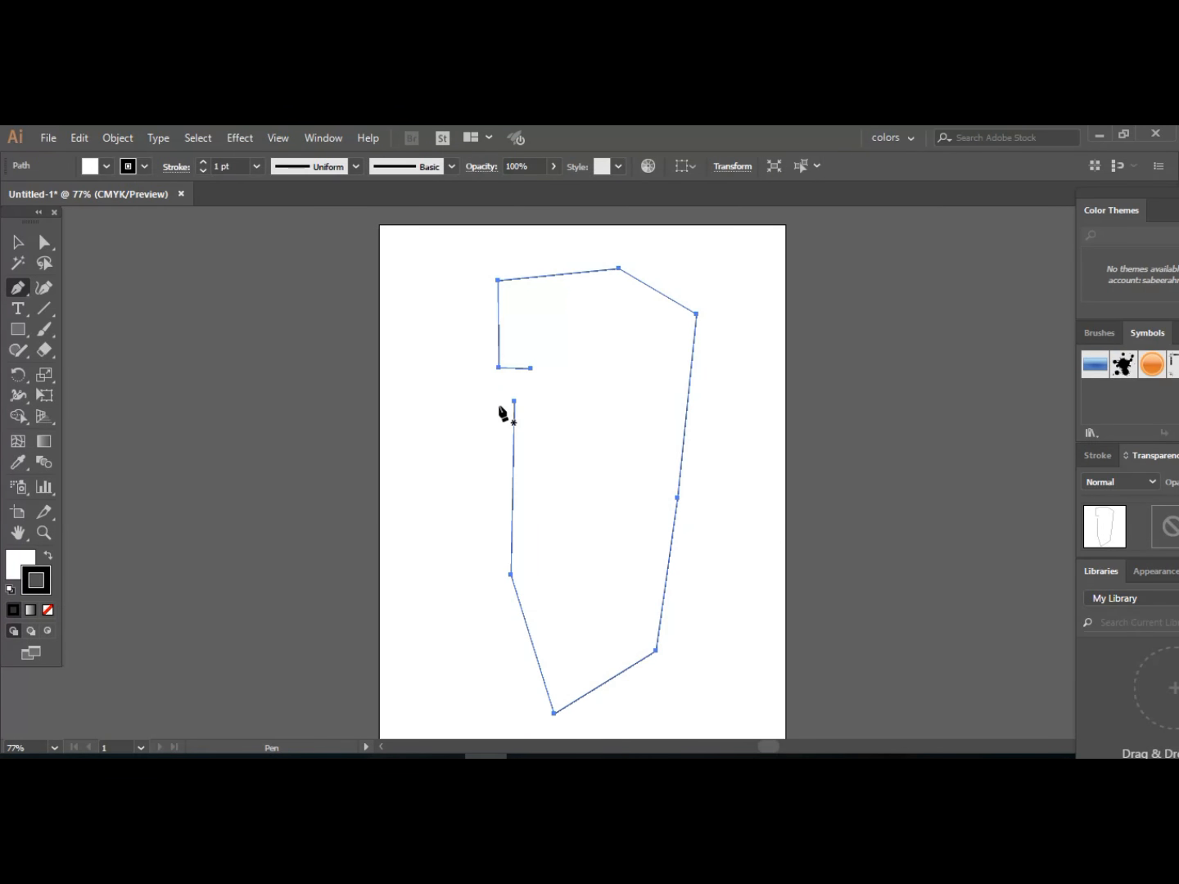
pyautogui.press('Delete')
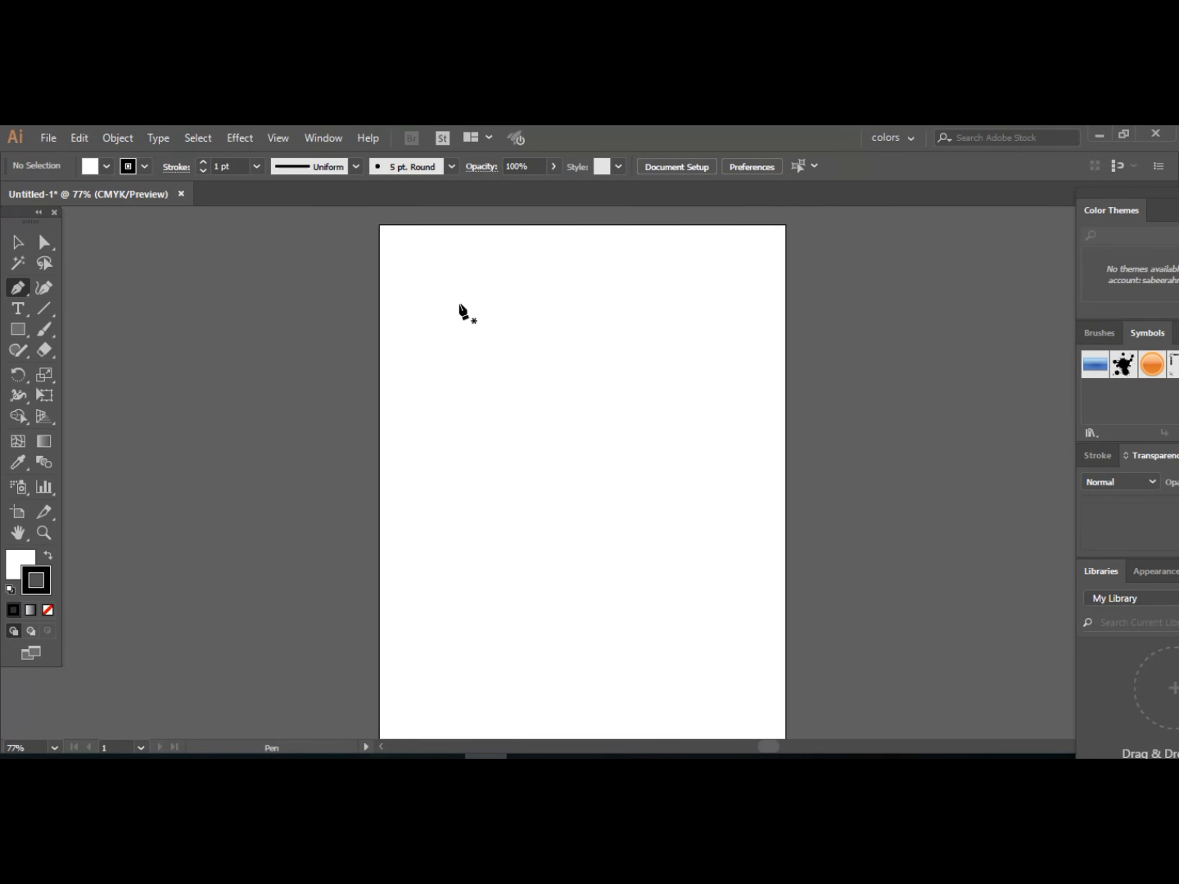
# Draw a closed five-sided shield outline with a downward point, about 414 by 508 pt, using straight Pen segments.
pyautogui.click(459, 305)
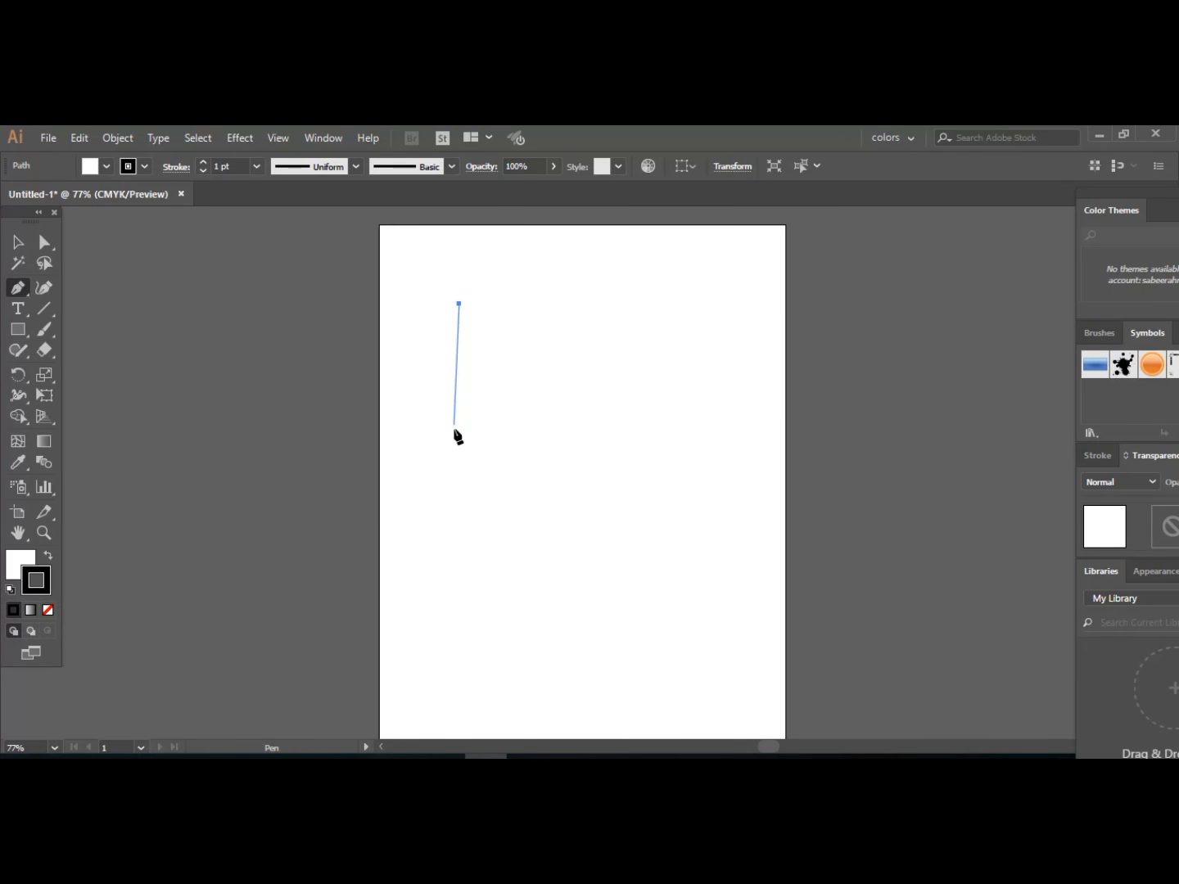
pyautogui.click(456, 528)
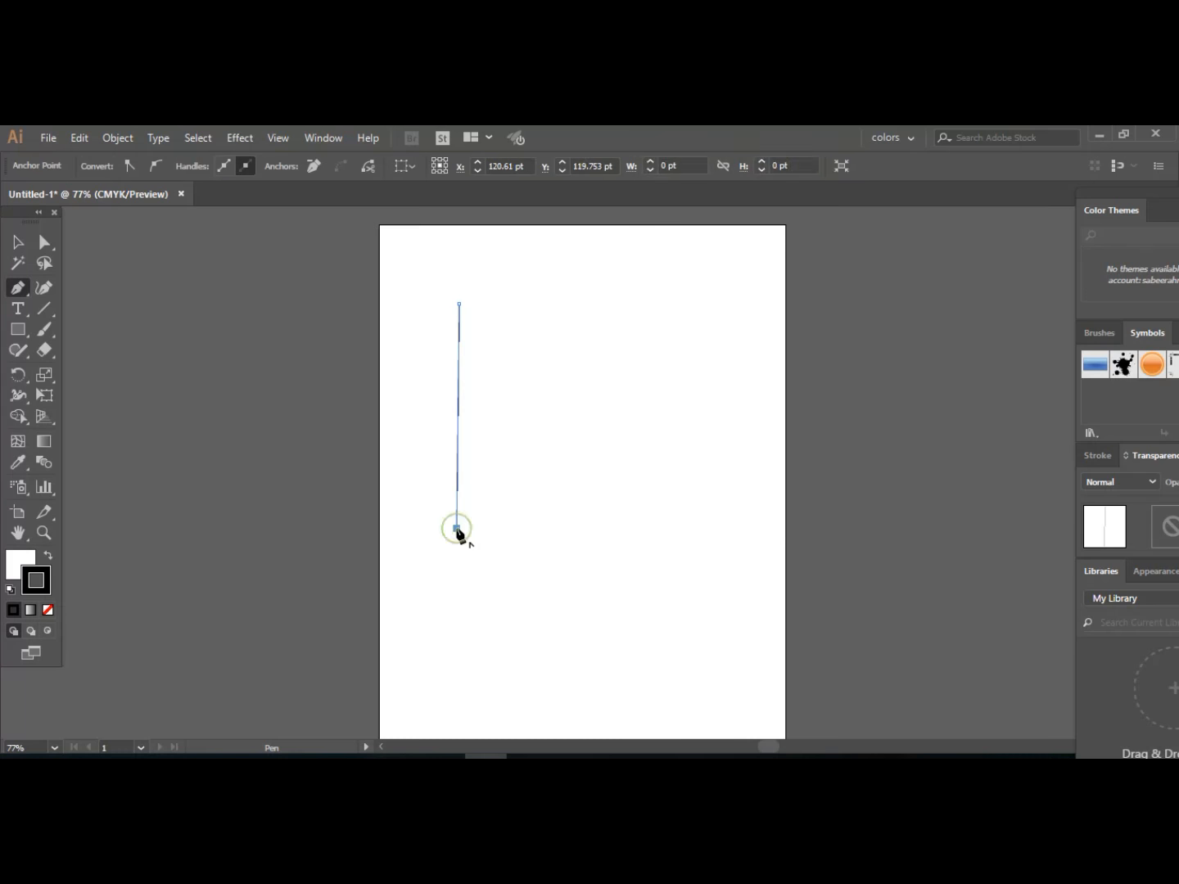
pyautogui.click(586, 638)
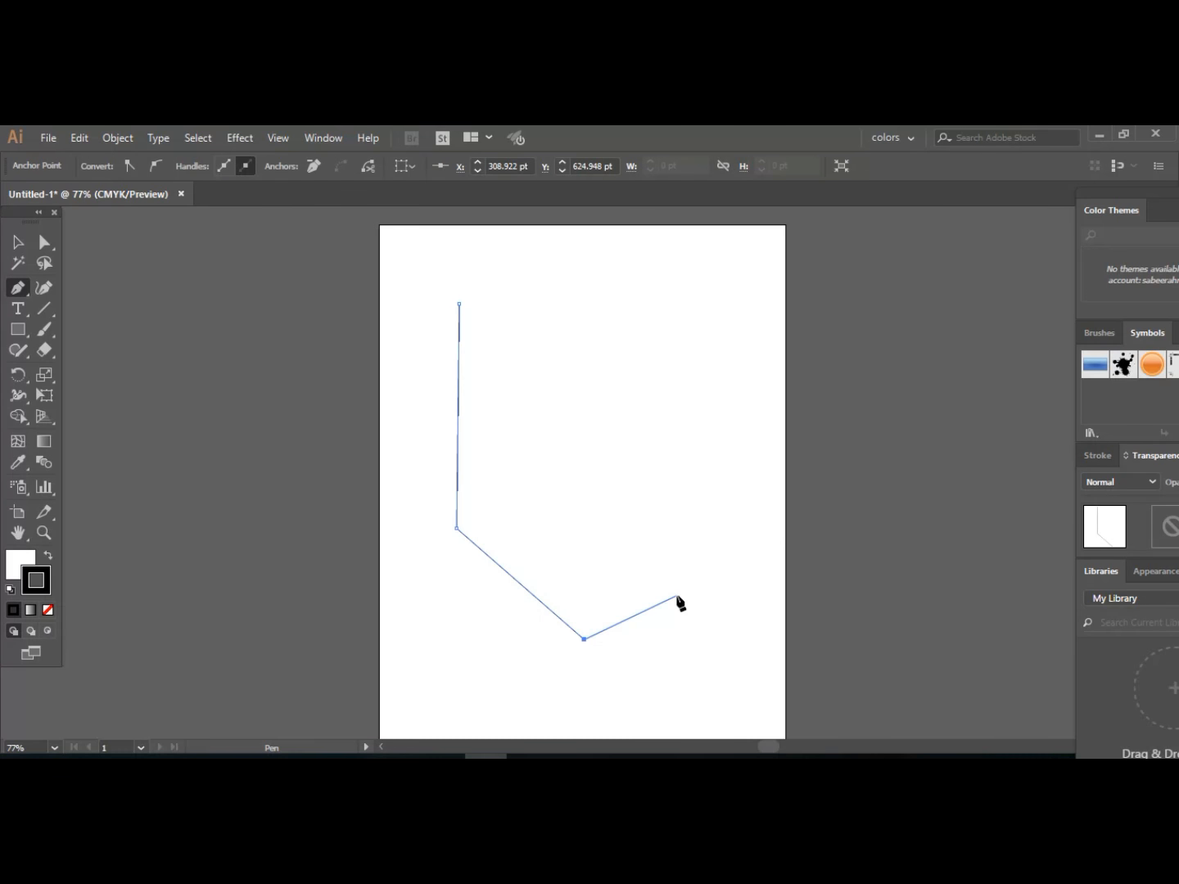
pyautogui.click(734, 507)
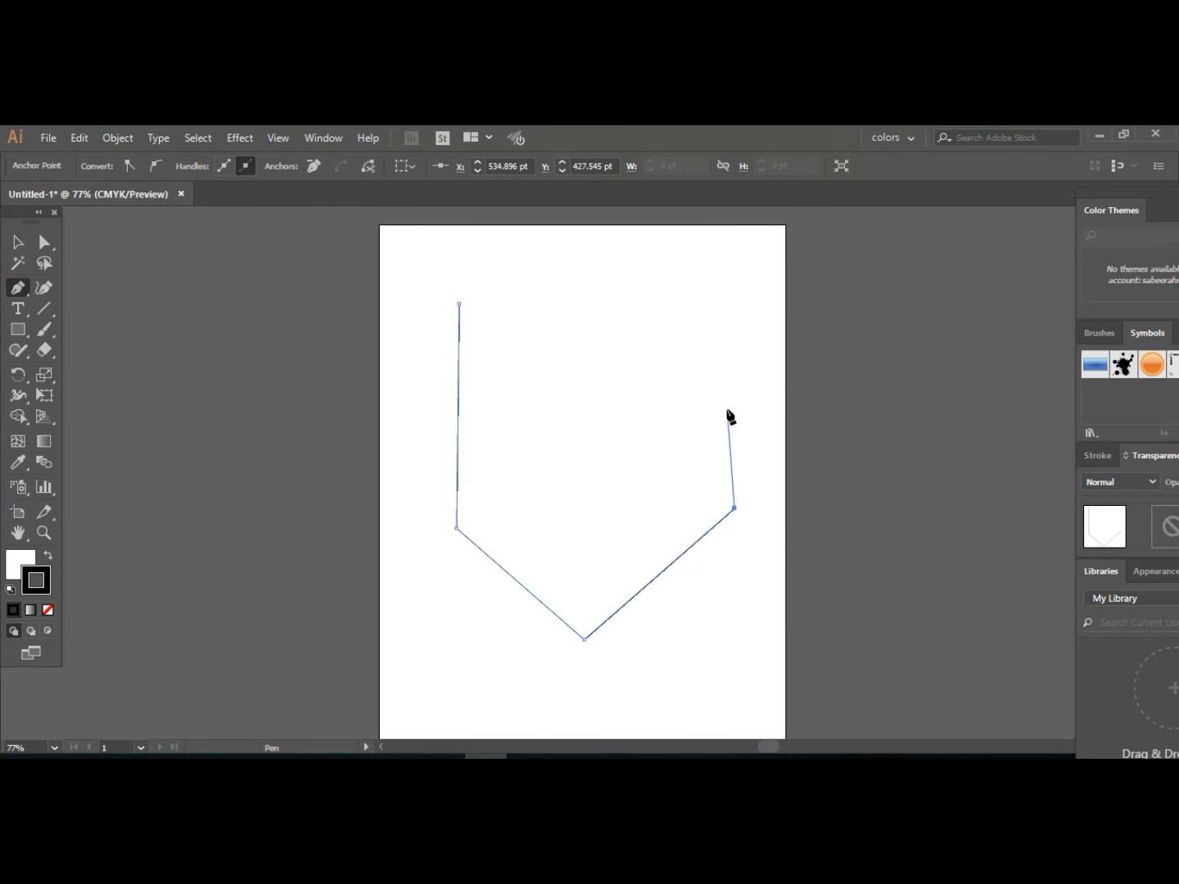
pyautogui.click(734, 302)
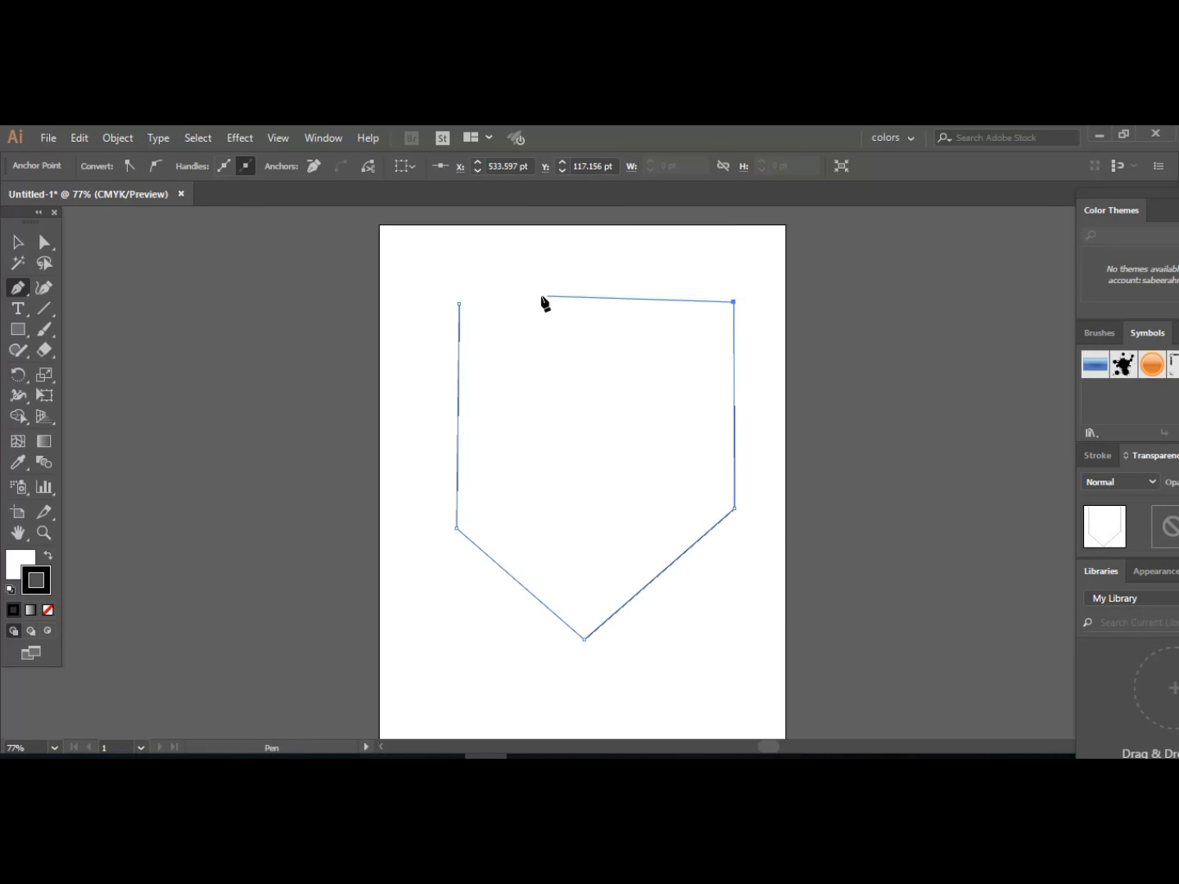
pyautogui.click(456, 303)
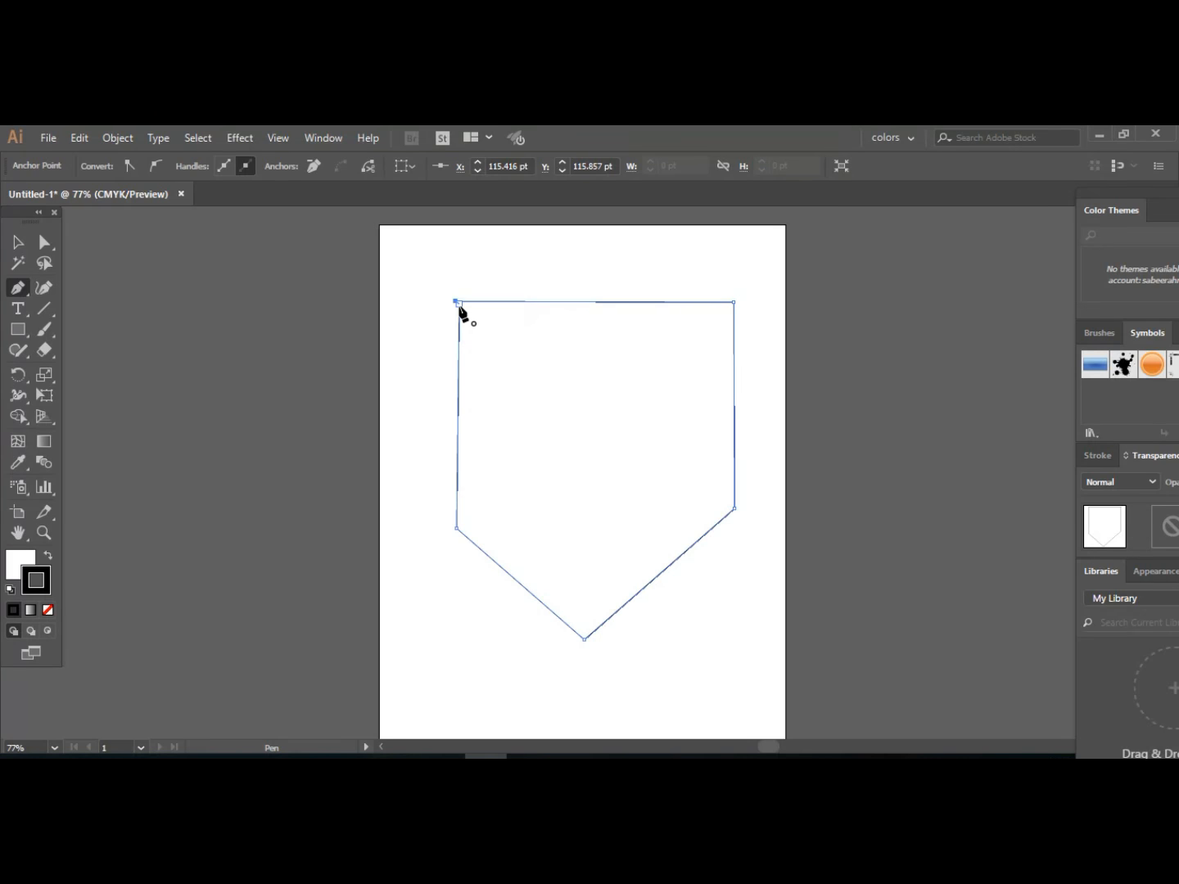
pyautogui.press('ctrl')
pyautogui.hotkey('ctrl', 'z')
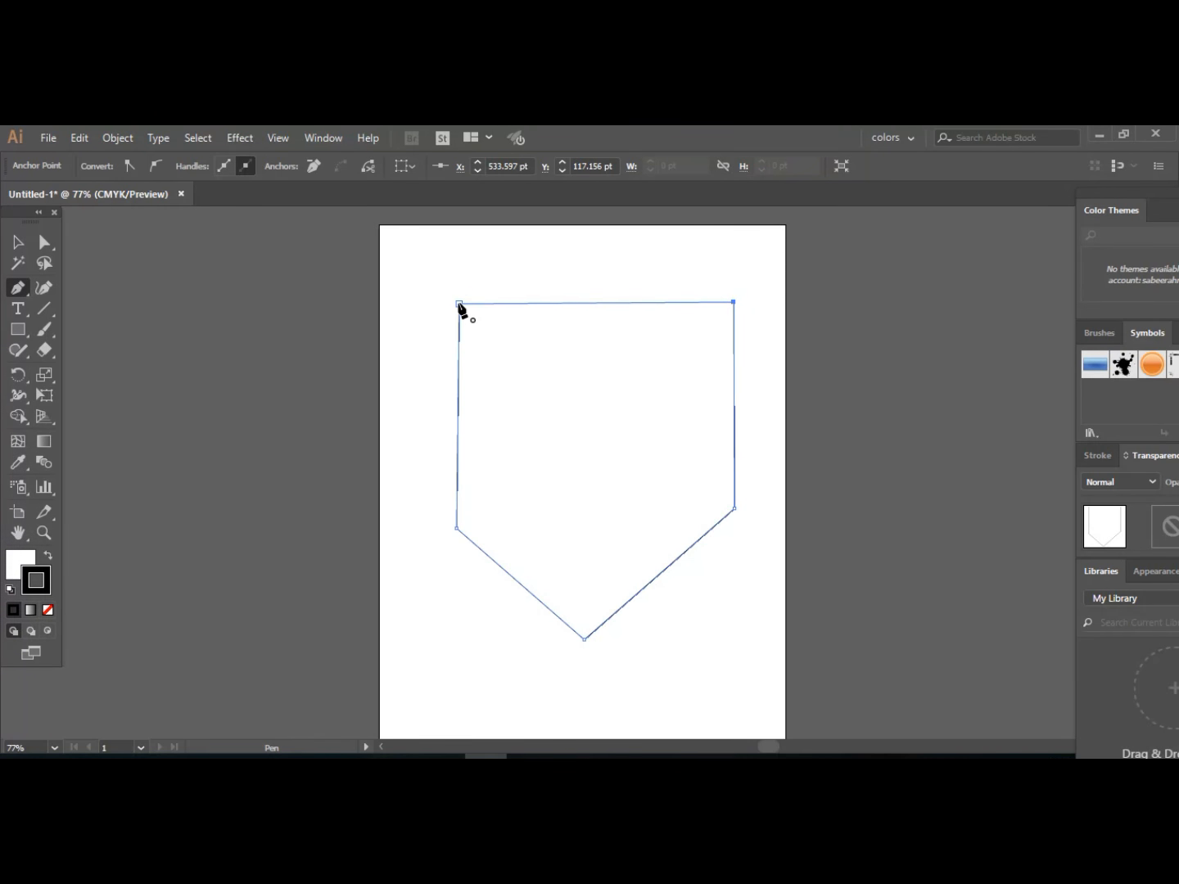
pyautogui.click(460, 304)
# Select the whole shield outline and delete it.
pyautogui.press('ctrl')
pyautogui.keyDown('ctrl'); pyautogui.click(606, 340); pyautogui.keyUp('ctrl')
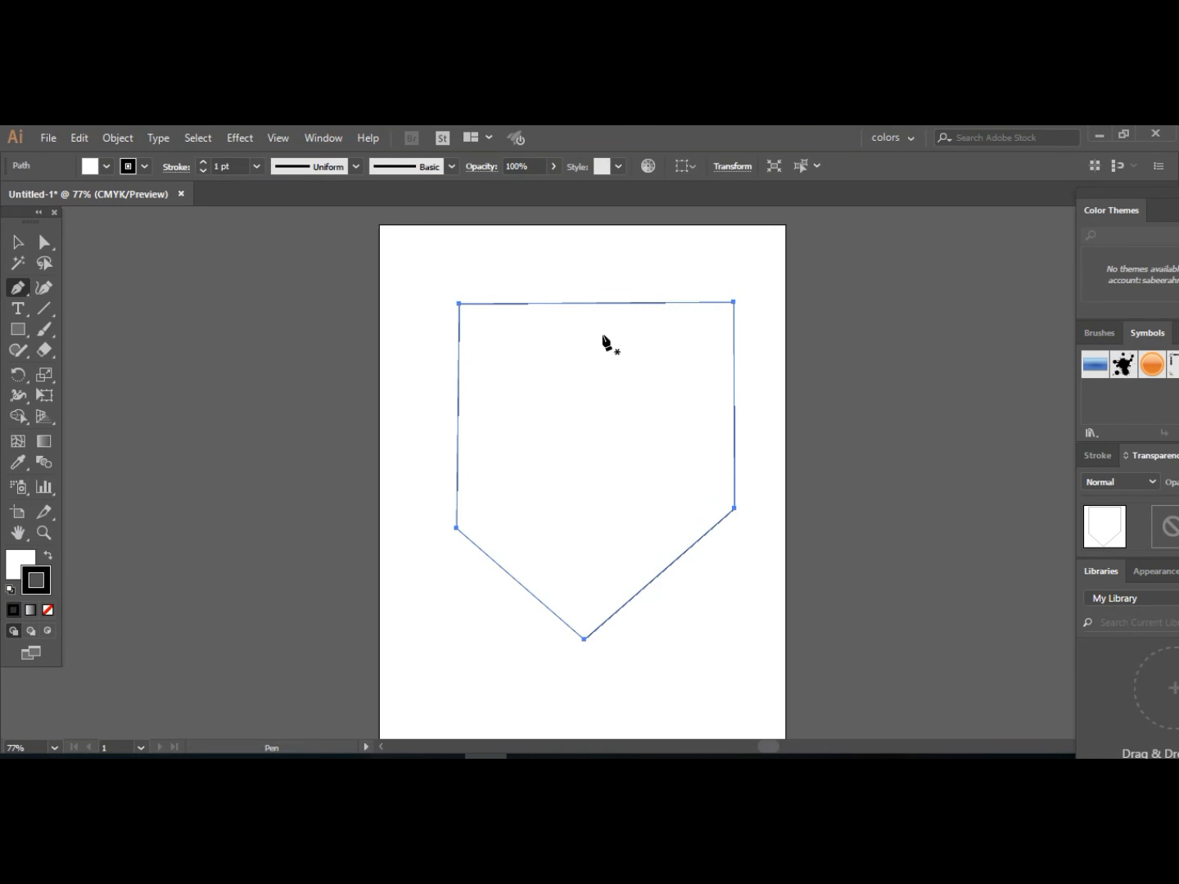
pyautogui.press('Delete')
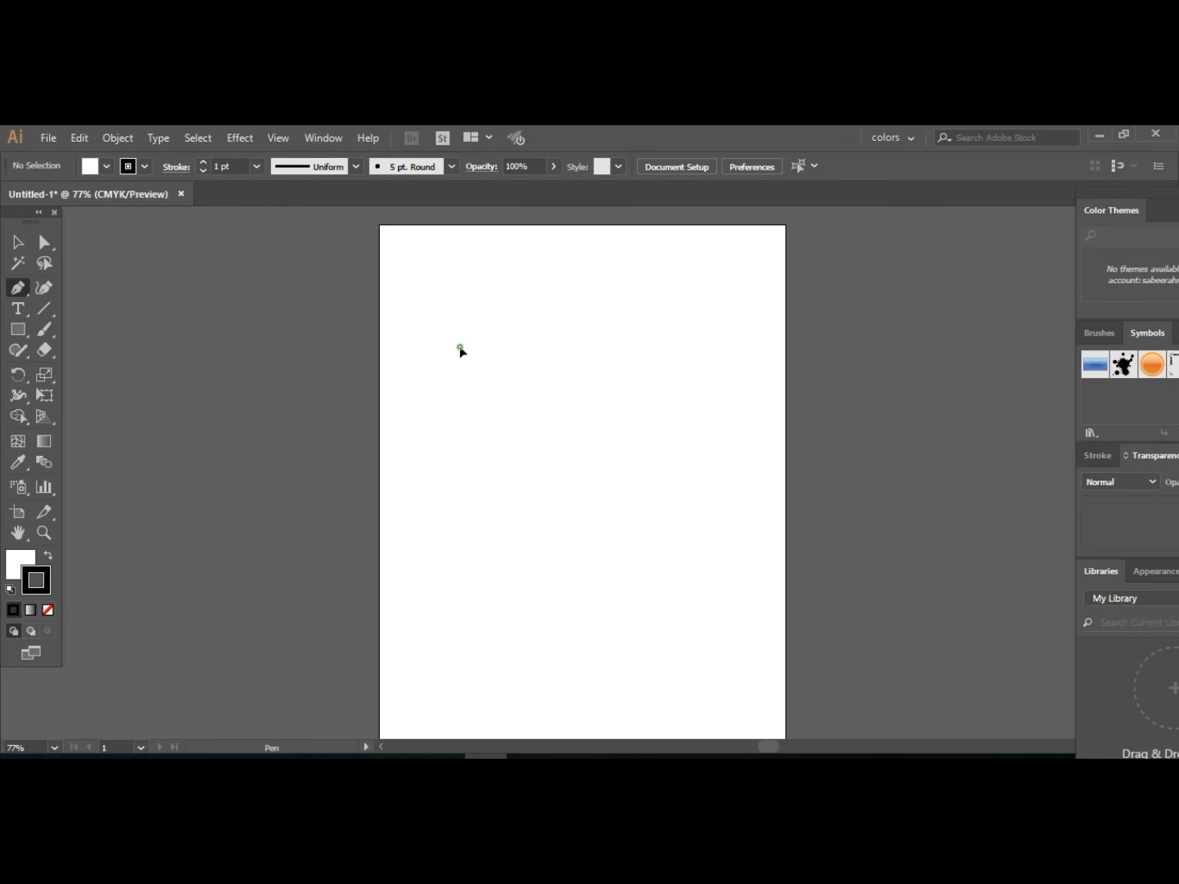
# Draw a closed rectangle about 235 by 262 pt near the middle of the artboard, constraining its Pen segments to horizontal and vertical.
pyautogui.click(459, 346)
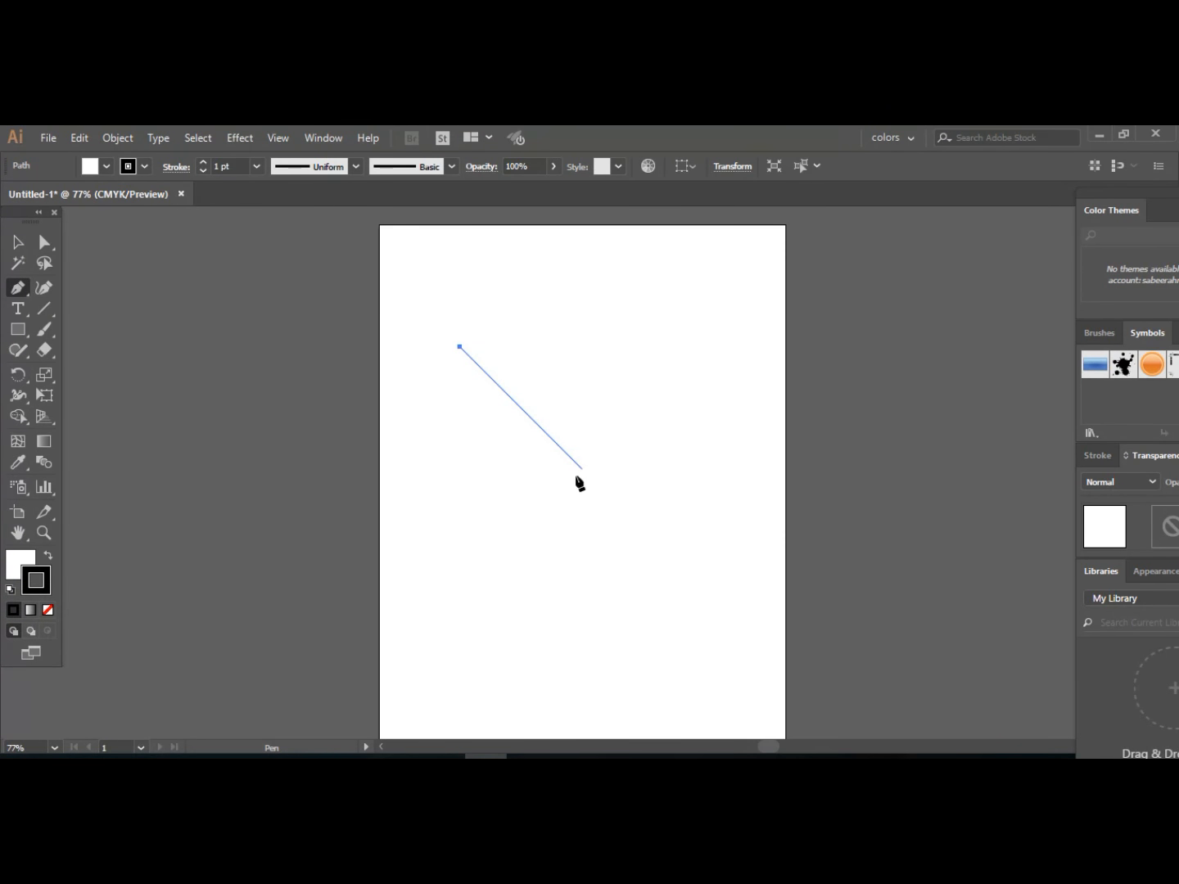
pyautogui.keyDown('shift'); pyautogui.click(490, 523); pyautogui.keyUp('shift')
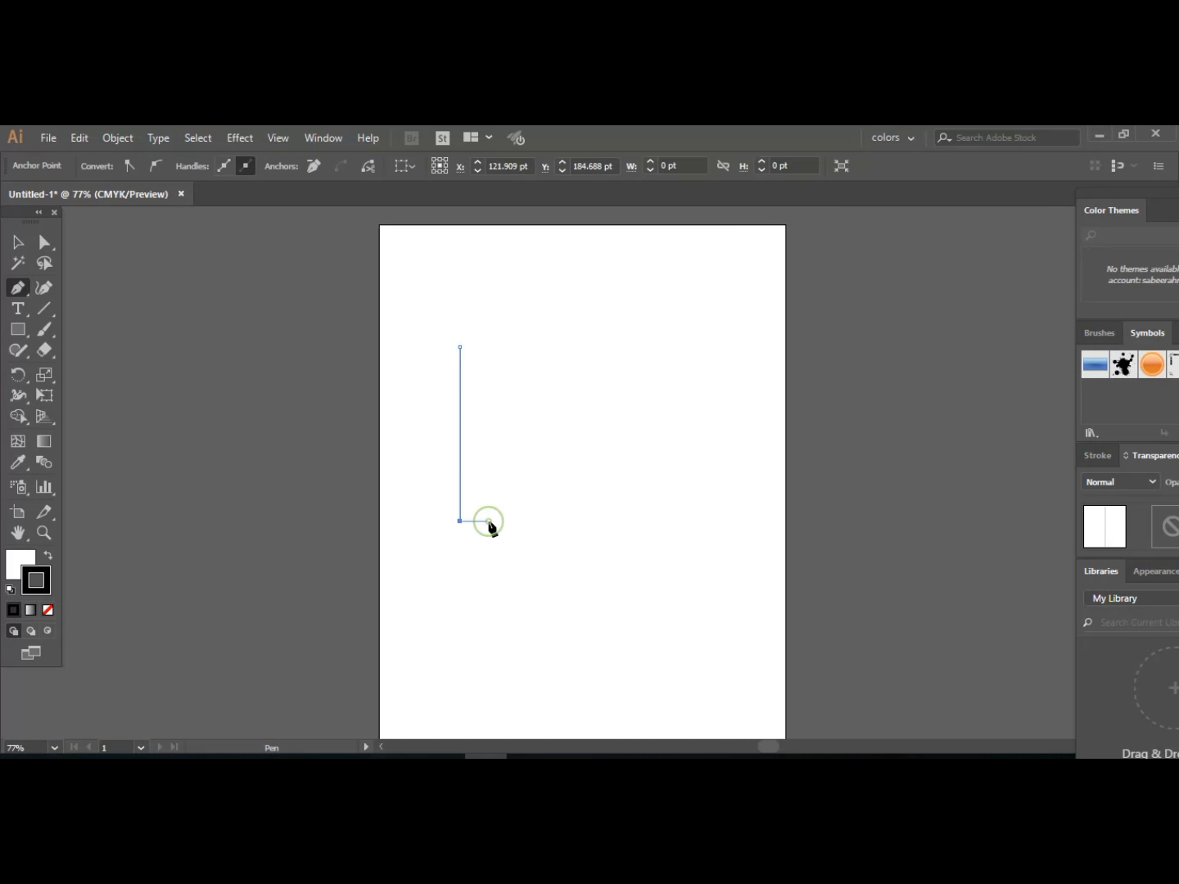
pyautogui.keyDown('shift'); pyautogui.click(616, 529); pyautogui.keyUp('shift')
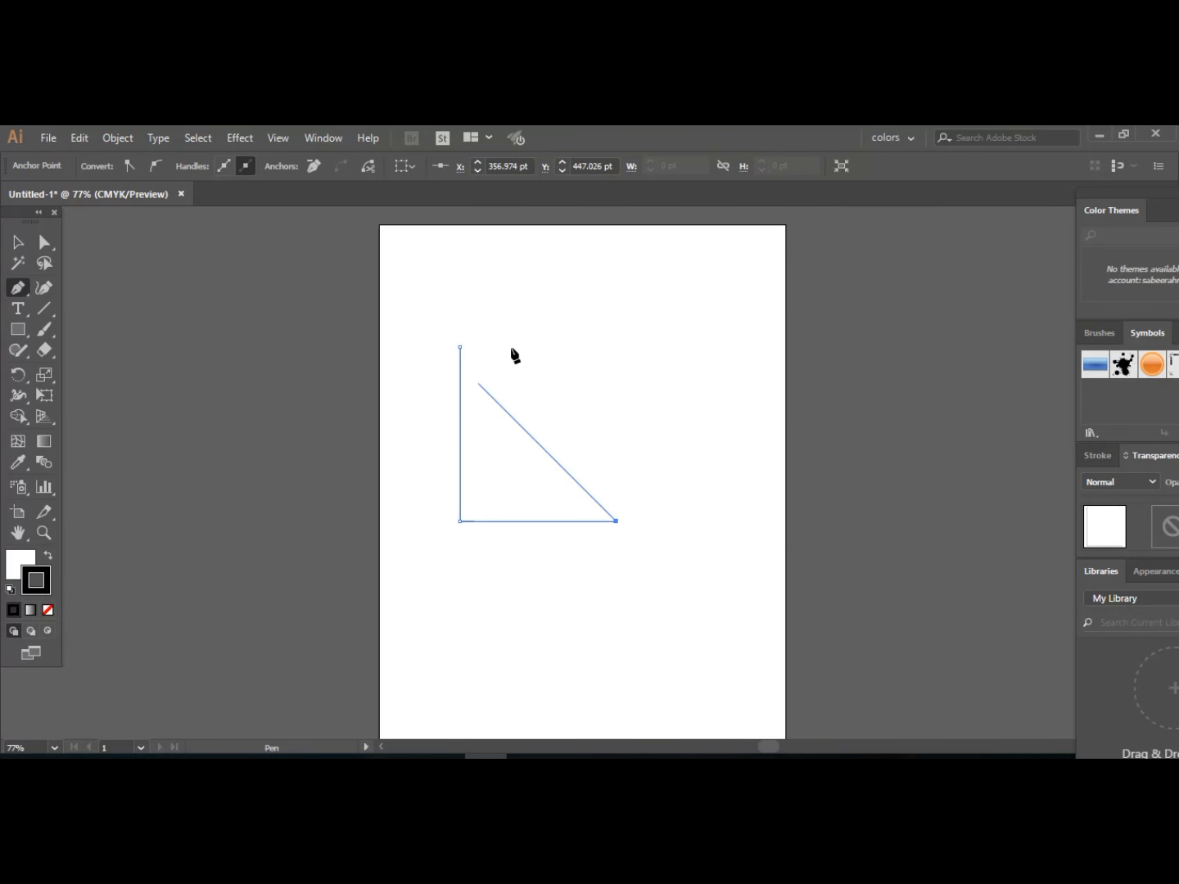
pyautogui.keyDown('shift'); pyautogui.click(591, 352); pyautogui.keyUp('shift')
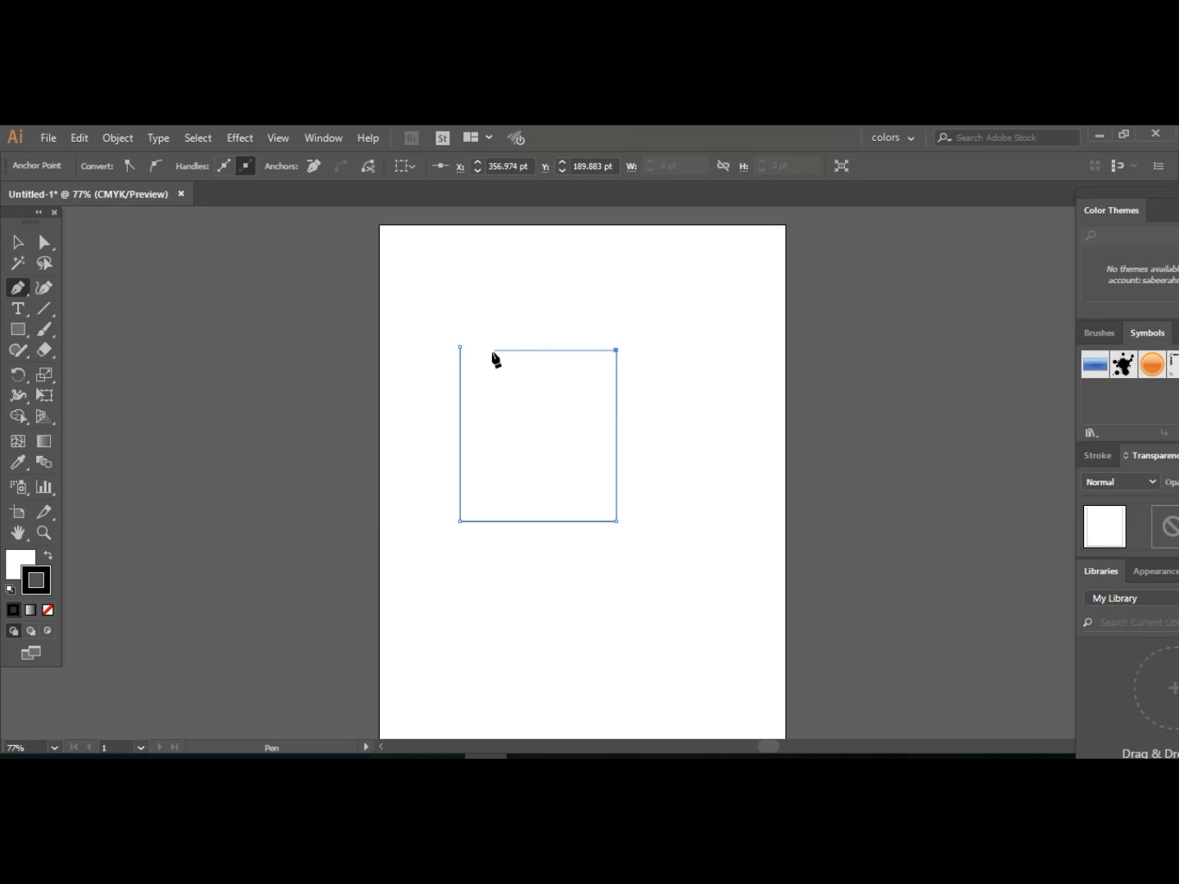
pyautogui.click(461, 349)
pyautogui.click(461, 347)
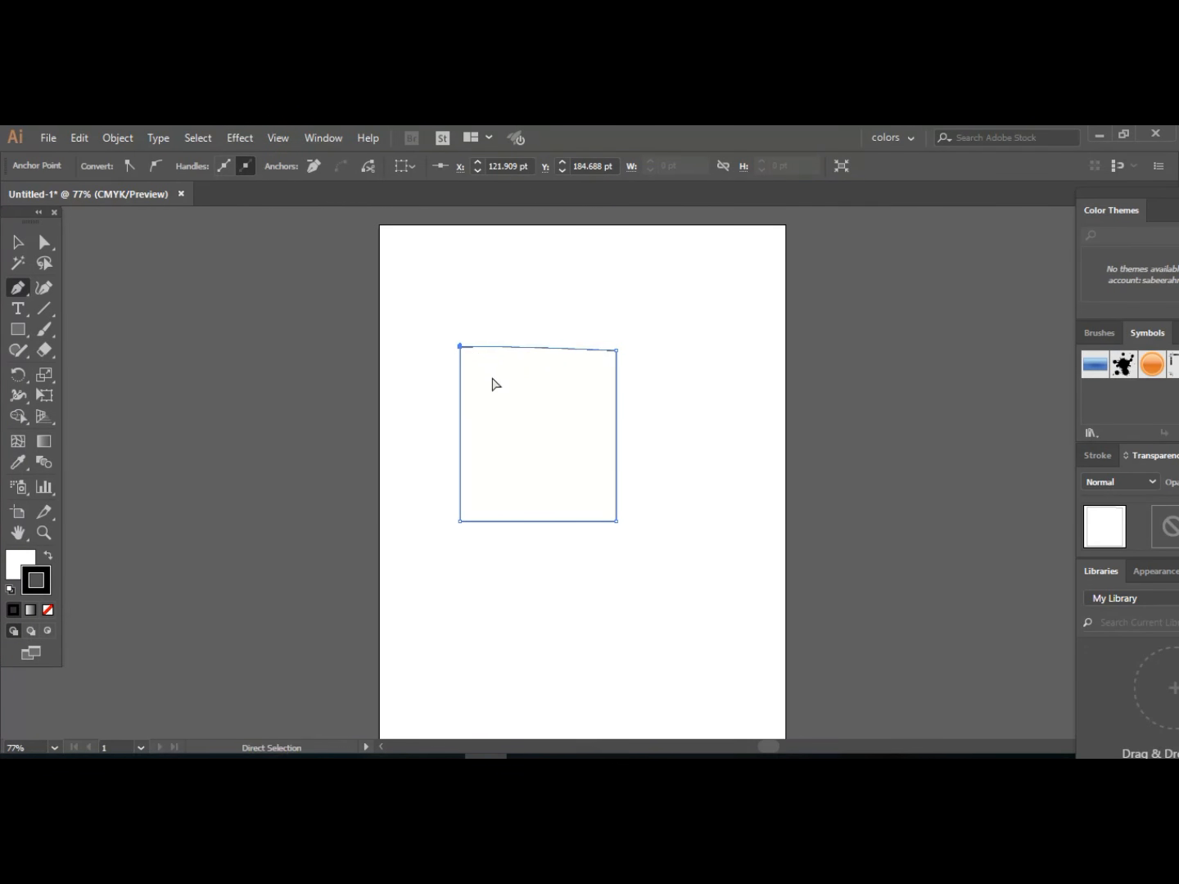
# Reopen the rectangle's top edge, add a slightly higher upper-right corner point and close the path at its starting anchor.
pyautogui.press('Delete')
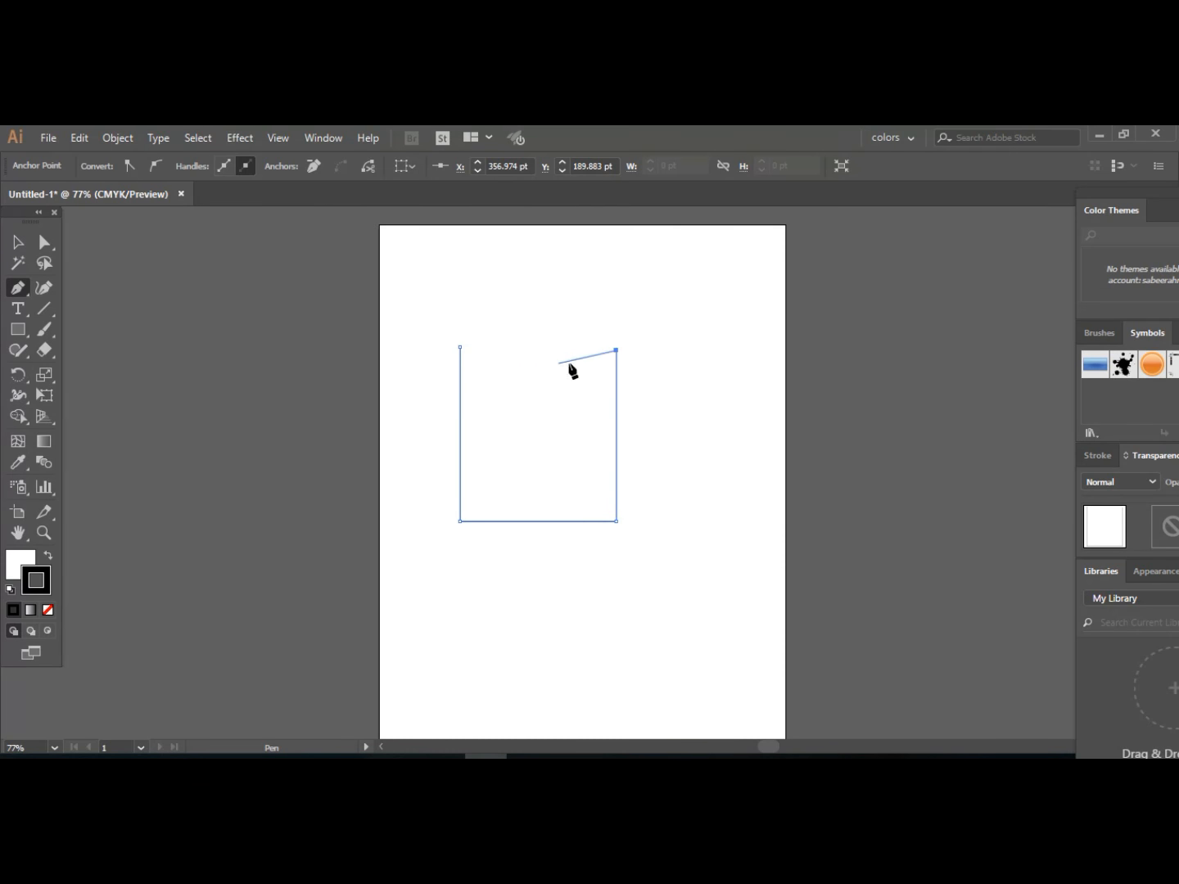
pyautogui.click(615, 350)
pyautogui.click(615, 345)
pyautogui.click(461, 347)
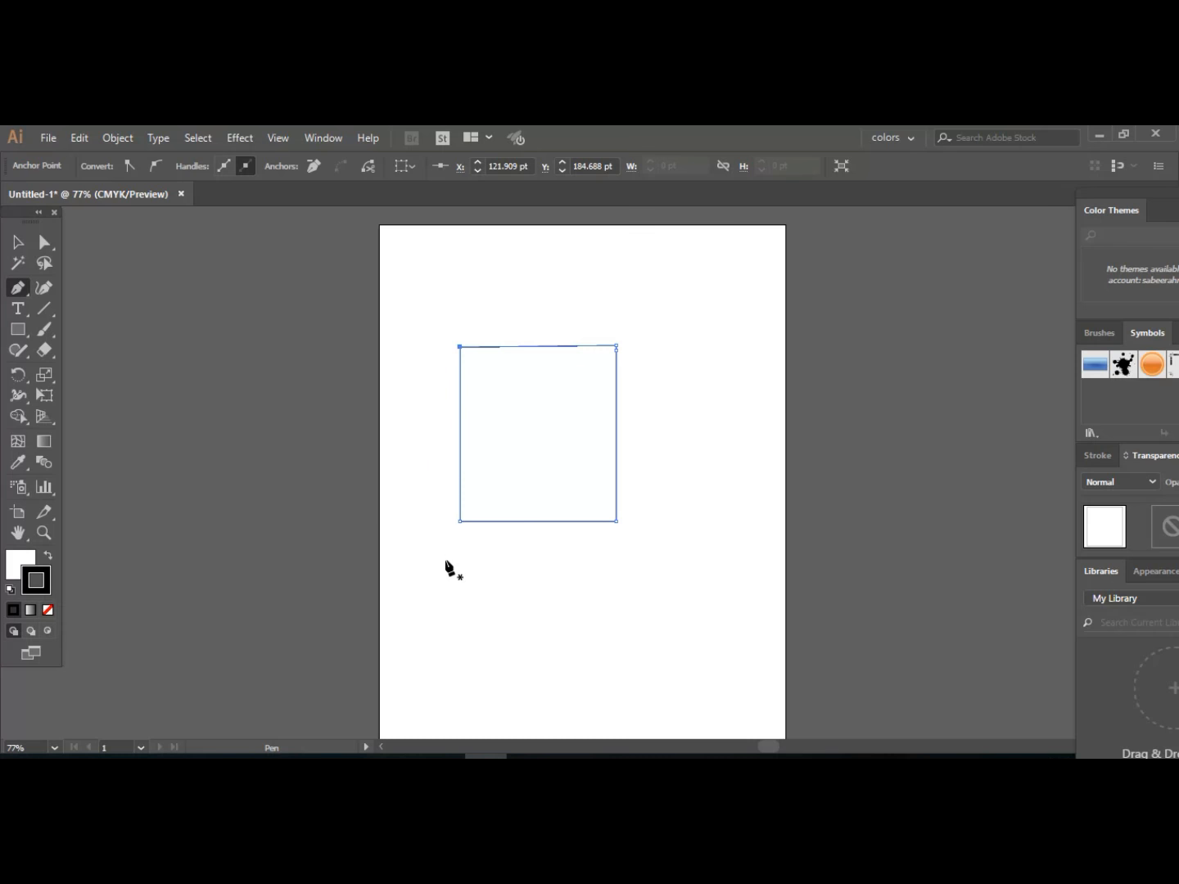
# Draw a closed four-sided shape about 178 by 162 pt below the rectangle using Pen segments.
pyautogui.moveTo(449, 599); pyautogui.dragTo(443, 557)
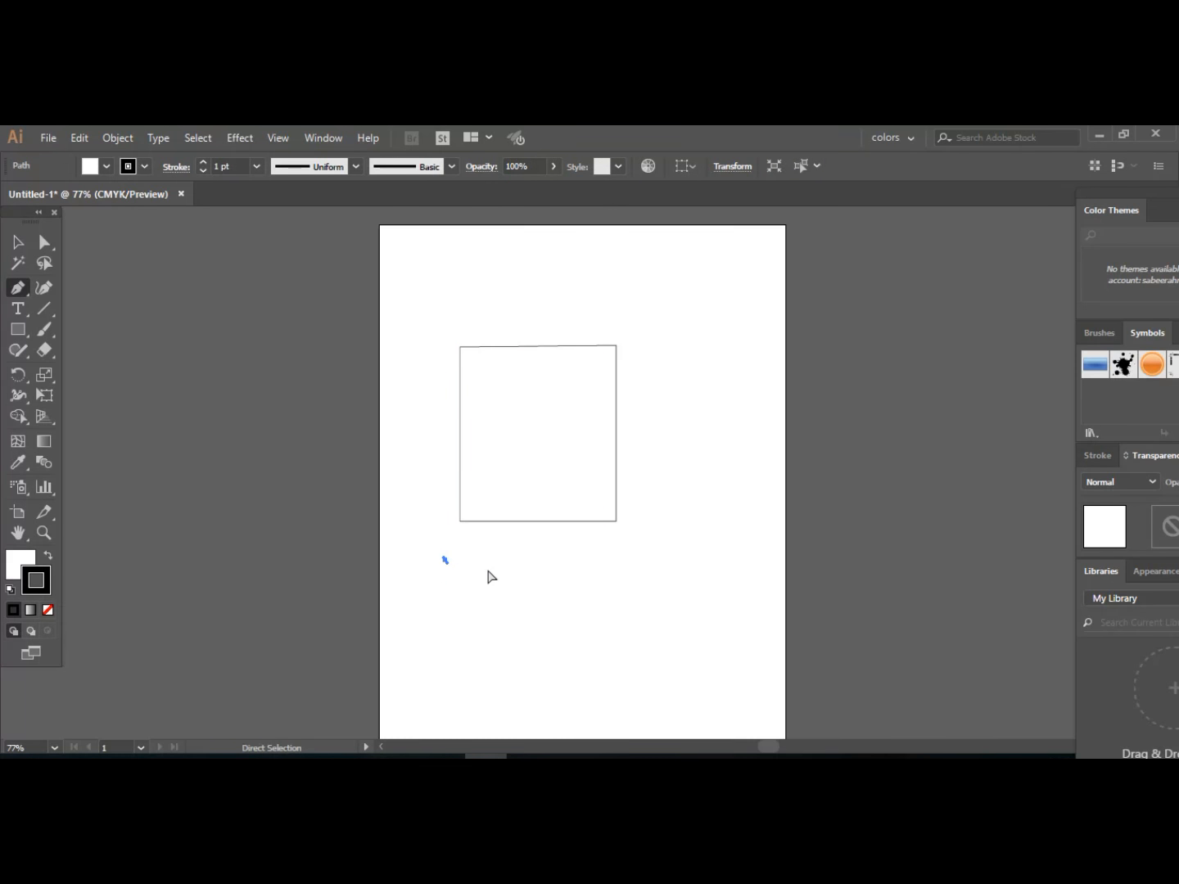
pyautogui.hotkey('ctrl', 'z')
pyautogui.click(467, 598)
pyautogui.click(468, 703)
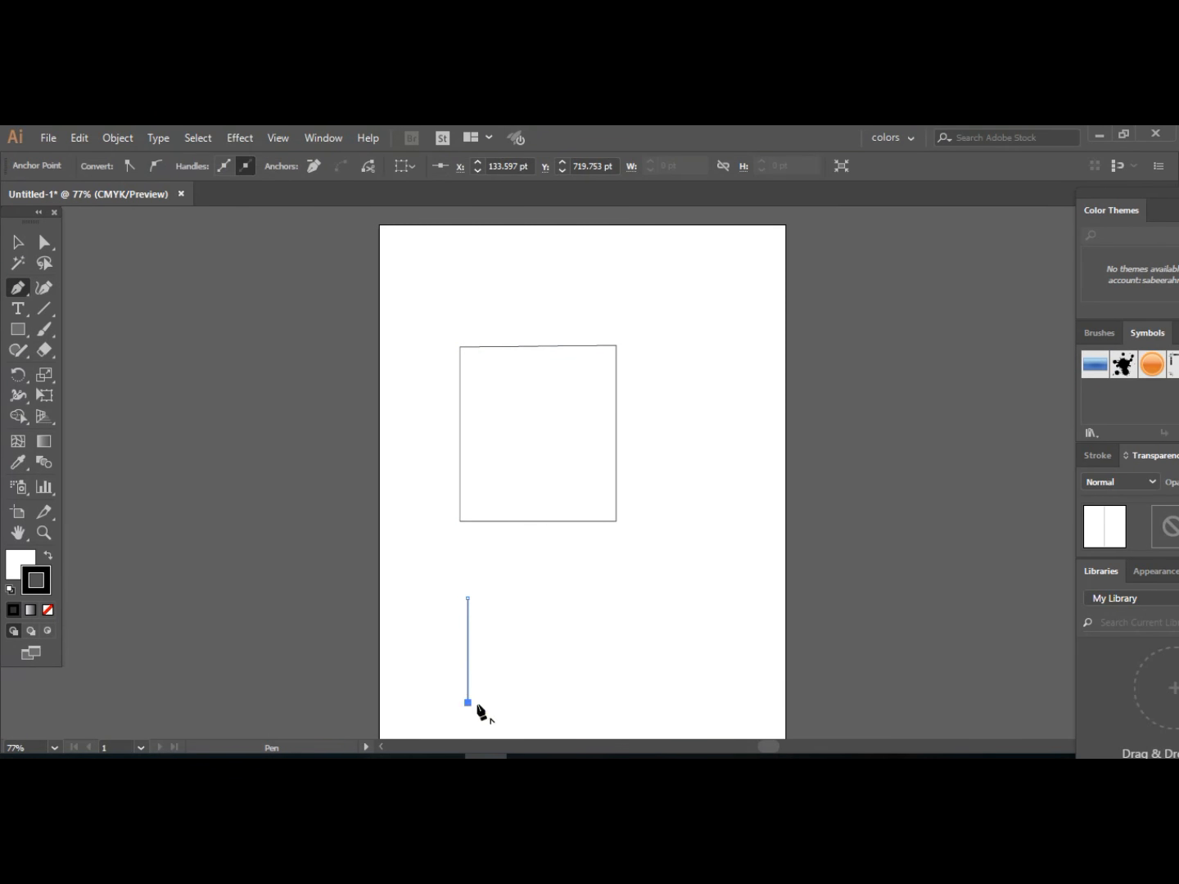
pyautogui.click(585, 701)
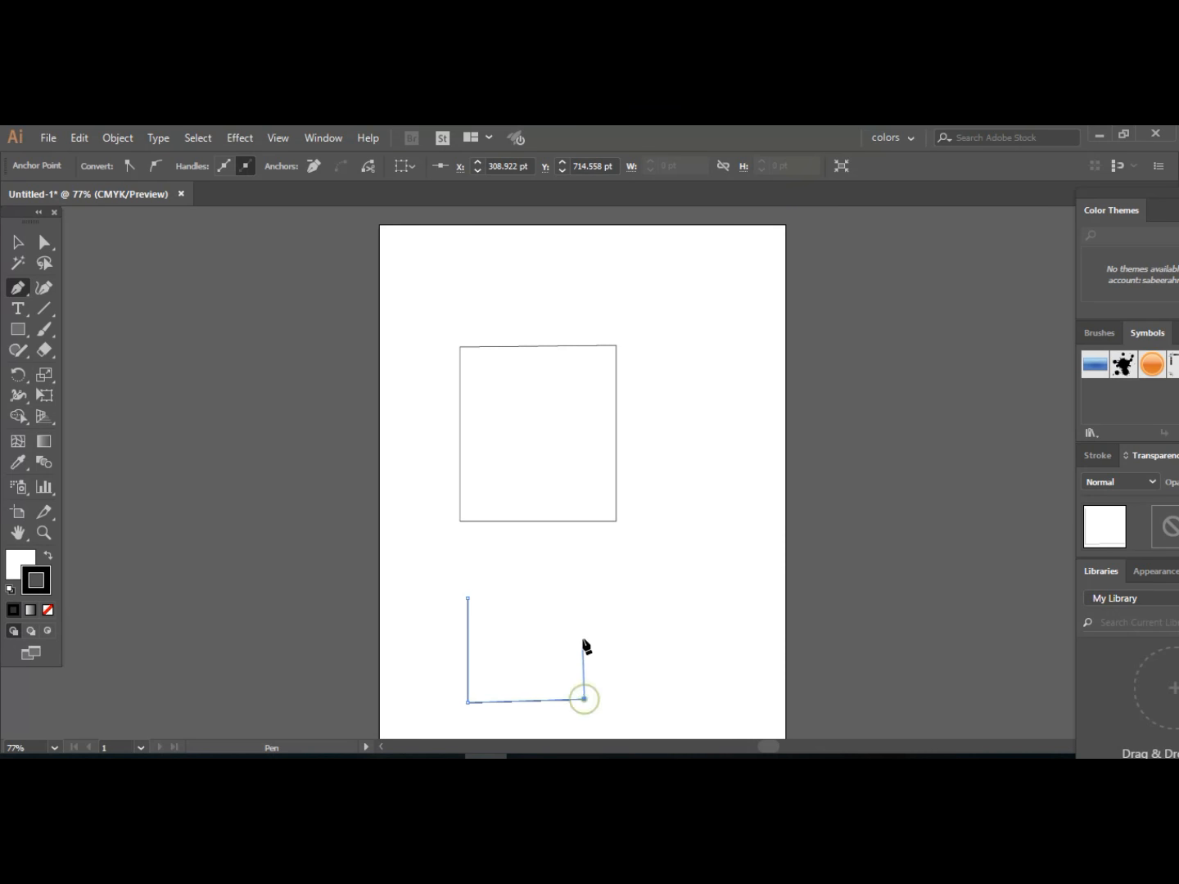
pyautogui.click(586, 595)
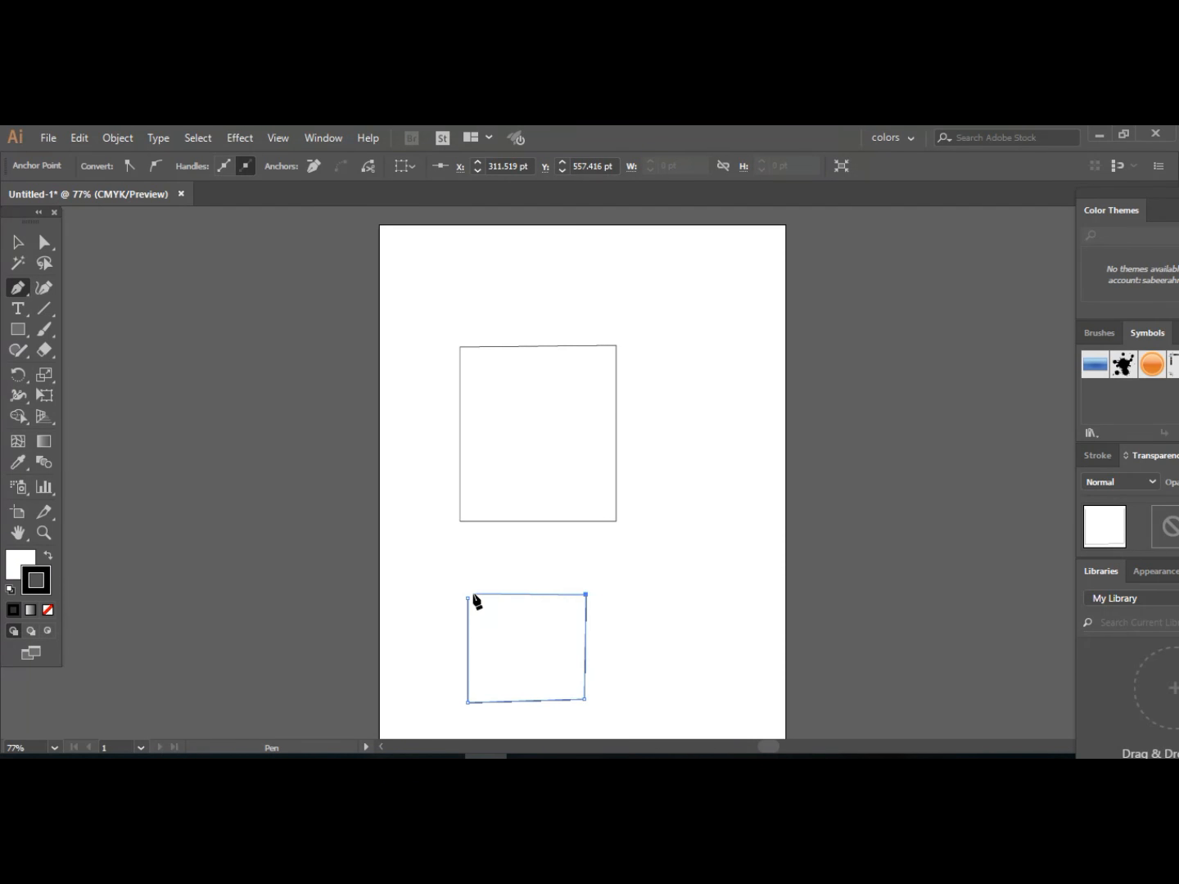
pyautogui.click(468, 599)
pyautogui.moveTo(623, 613); pyautogui.dragTo(682, 656)
pyautogui.click(695, 628)
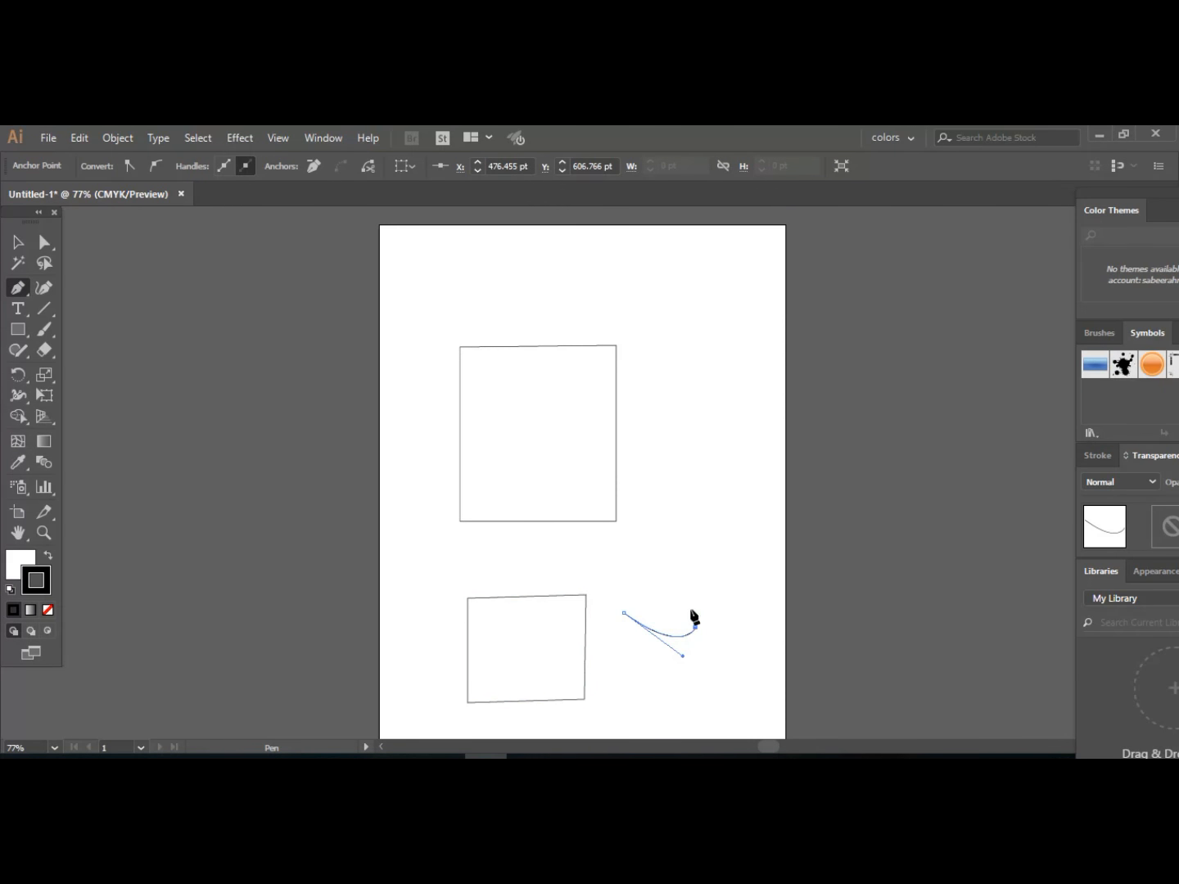
pyautogui.hotkey('ctrl', 'z')
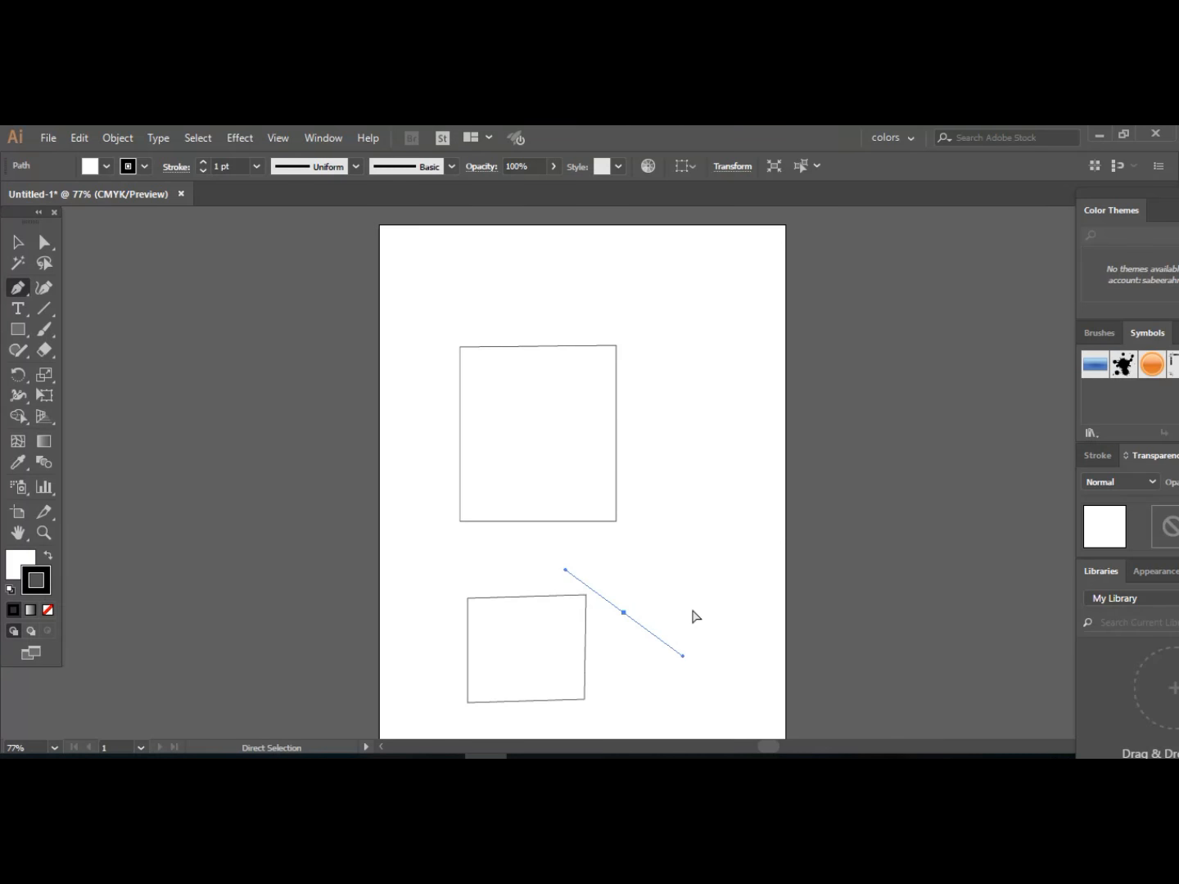
pyautogui.hotkey('ctrl', 'z')
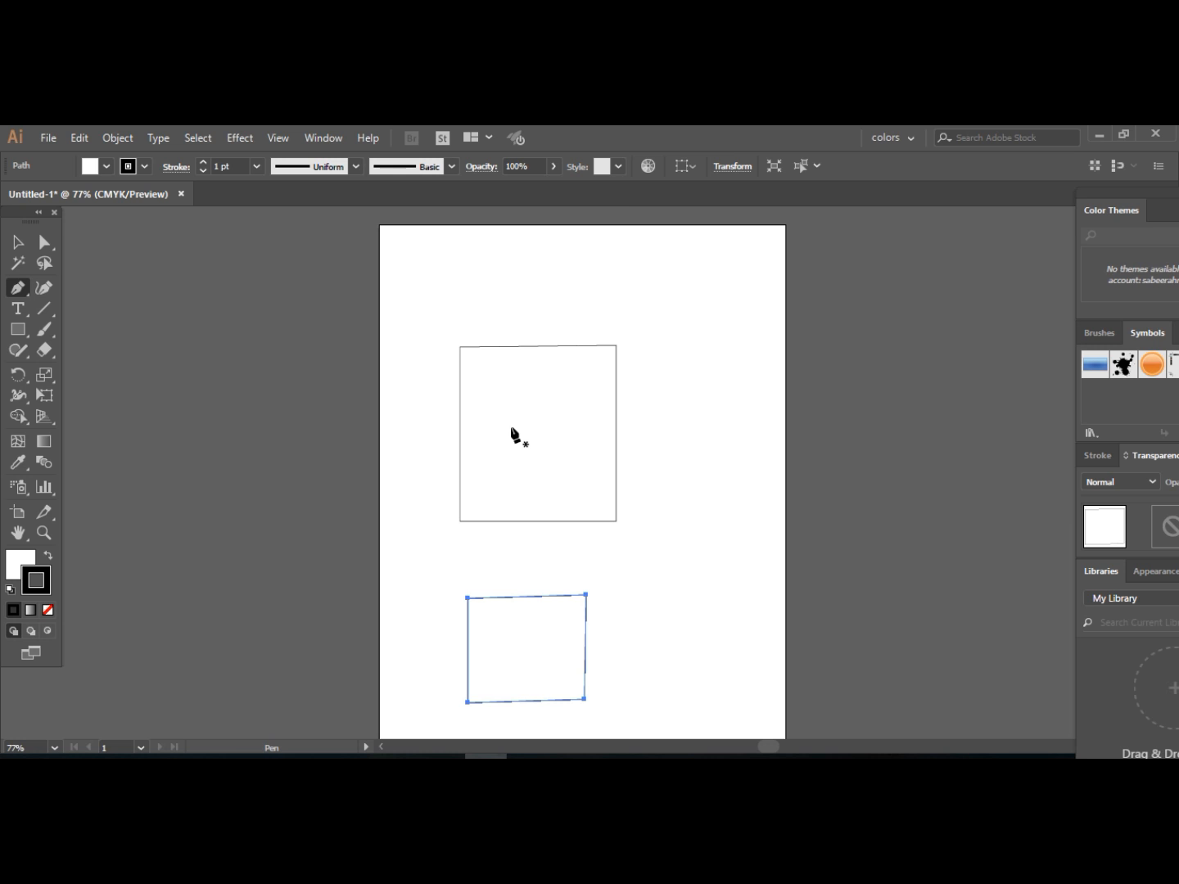
# Select both four-sided shapes and delete them from the artboard.
pyautogui.press('ctrl')
pyautogui.keyDown('ctrl'); pyautogui.click(512, 431); pyautogui.keyUp('ctrl')
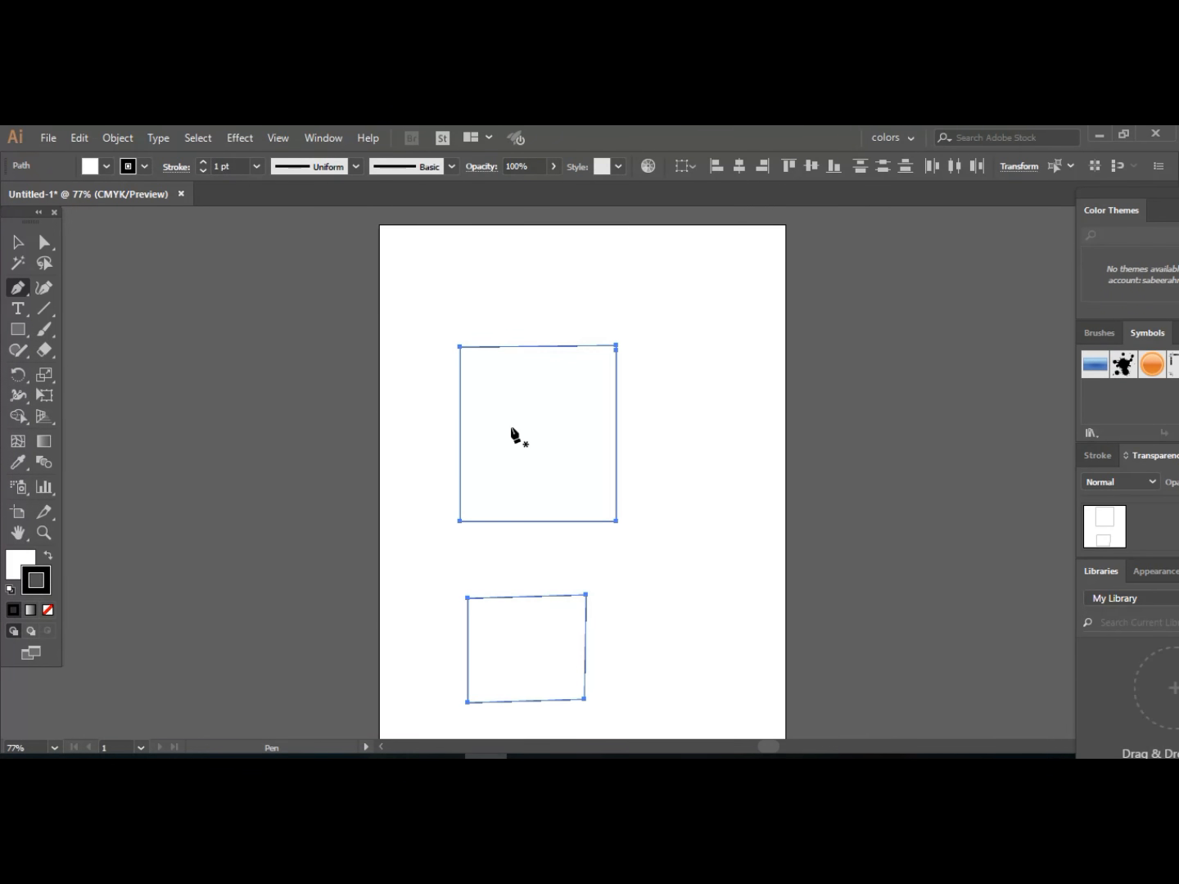
pyautogui.press('Delete')
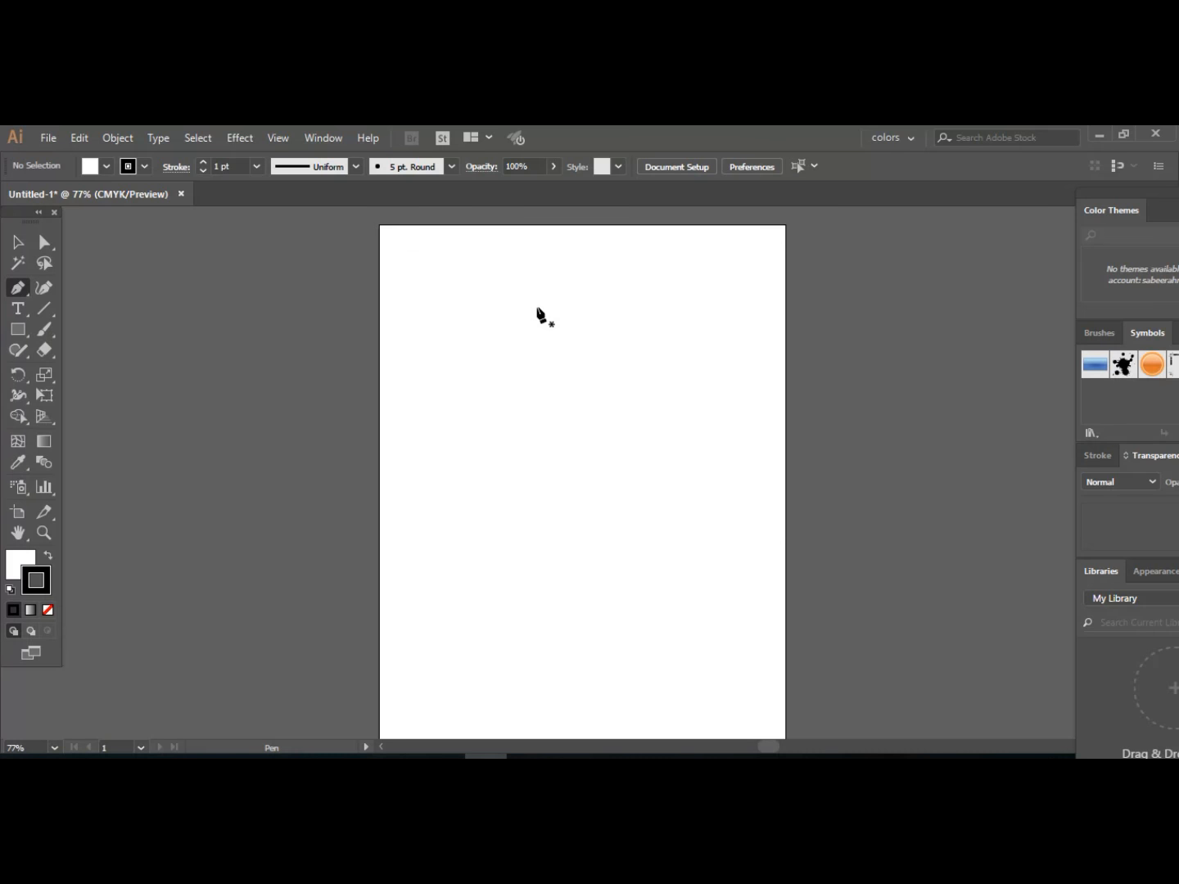
# Draw a left-bulging curved Pen segment between two vertically aligned anchors in the artboard's upper half, pulling the handles out longer.
pyautogui.click(537, 309)
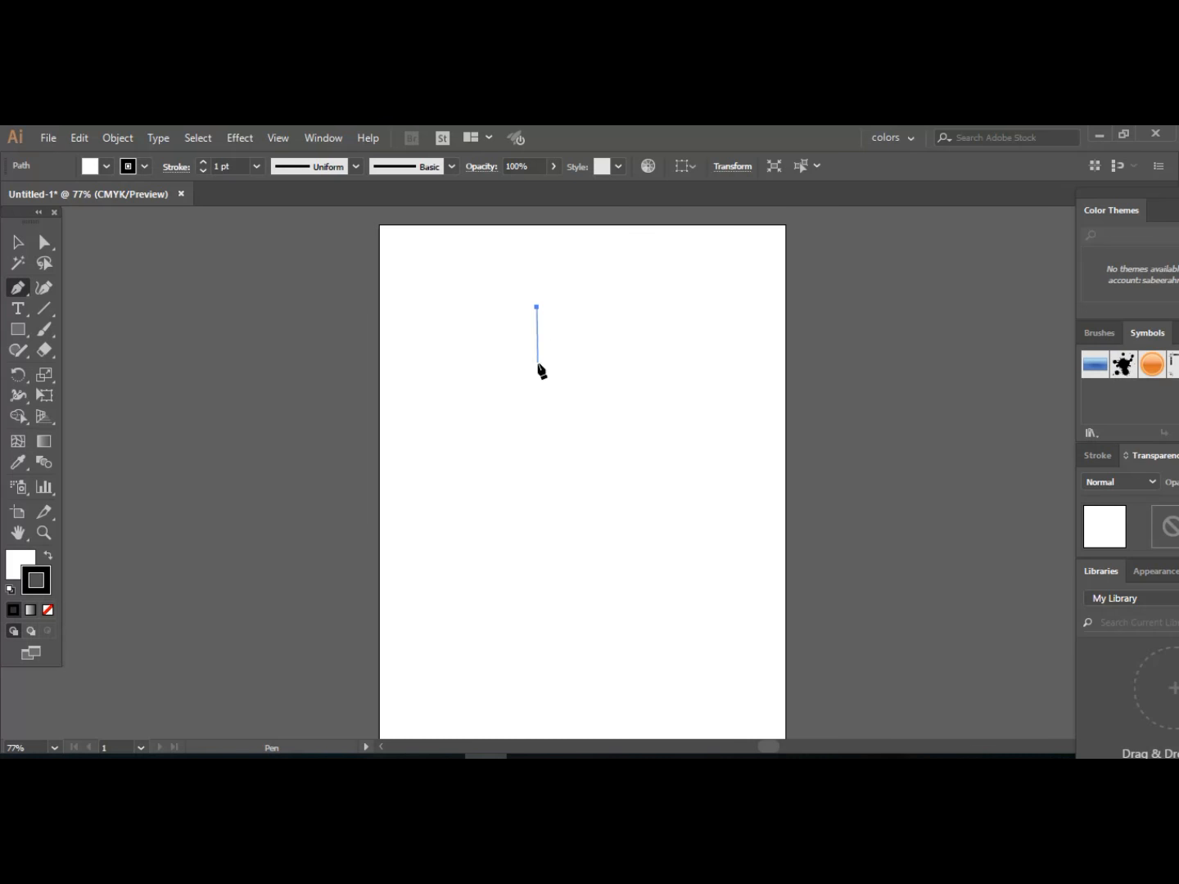
pyautogui.keyDown('shift'); pyautogui.click(537, 418); pyautogui.keyUp('shift')
pyautogui.moveTo(538, 417); pyautogui.dragTo(619, 462)
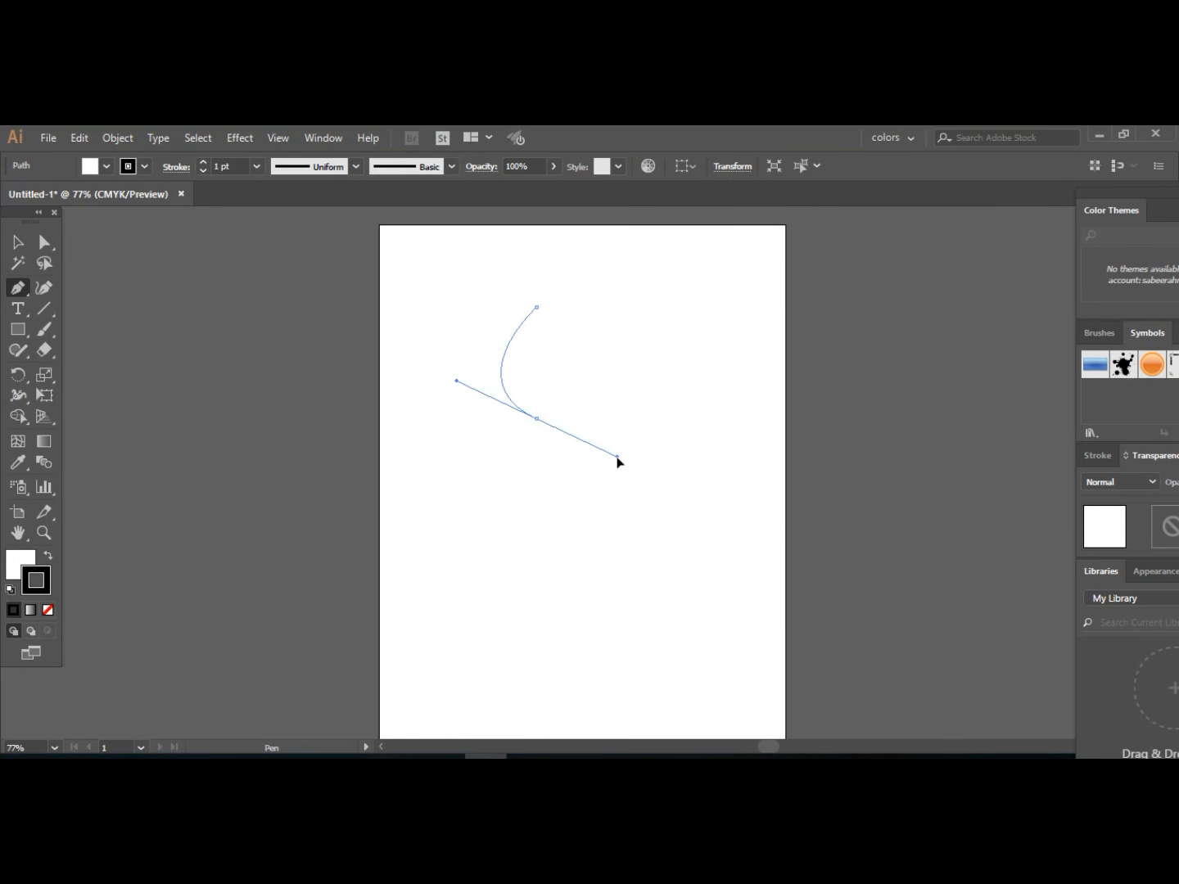
pyautogui.moveTo(617, 457); pyautogui.dragTo(642, 478)
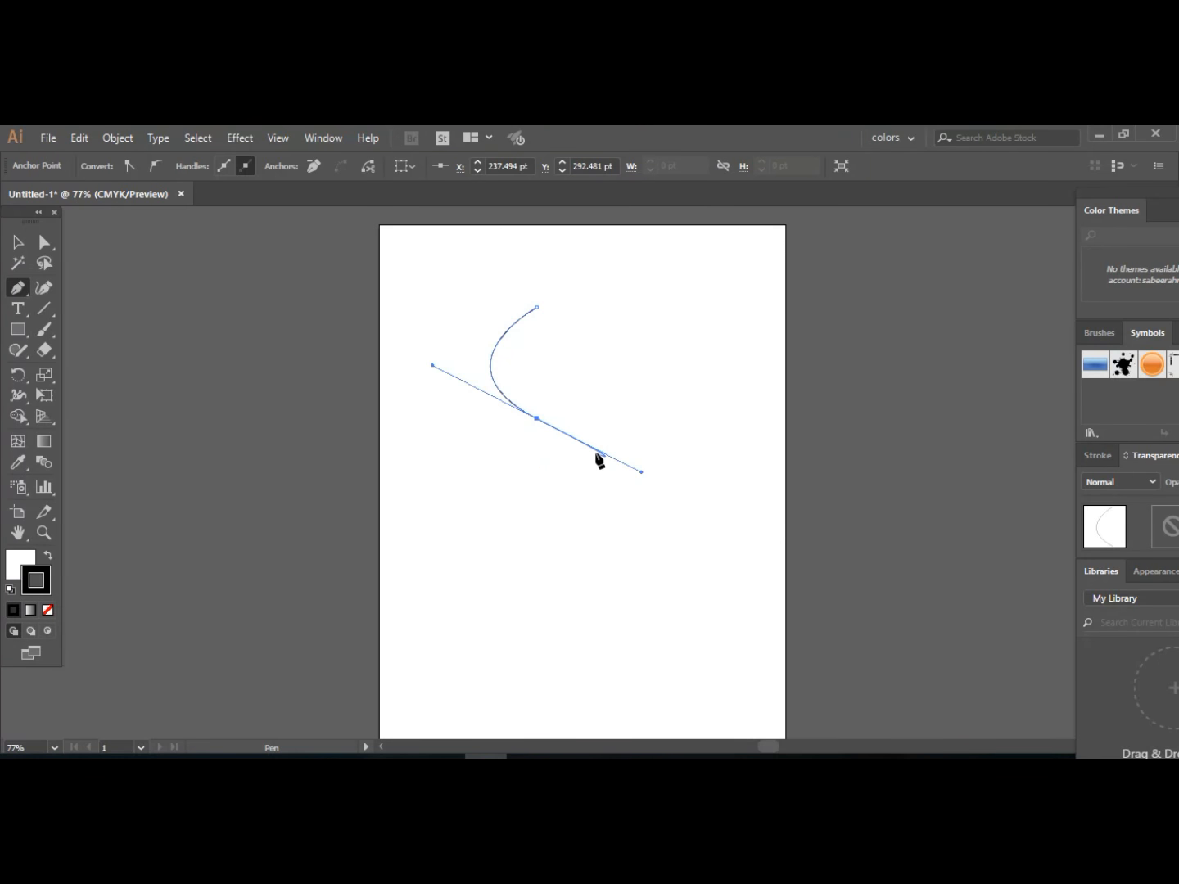
# End the curved path, select everything and delete it.
pyautogui.press('ctrl')
pyautogui.click(561, 502)
pyautogui.hotkey('ctrl', 'a')
pyautogui.press('Delete')
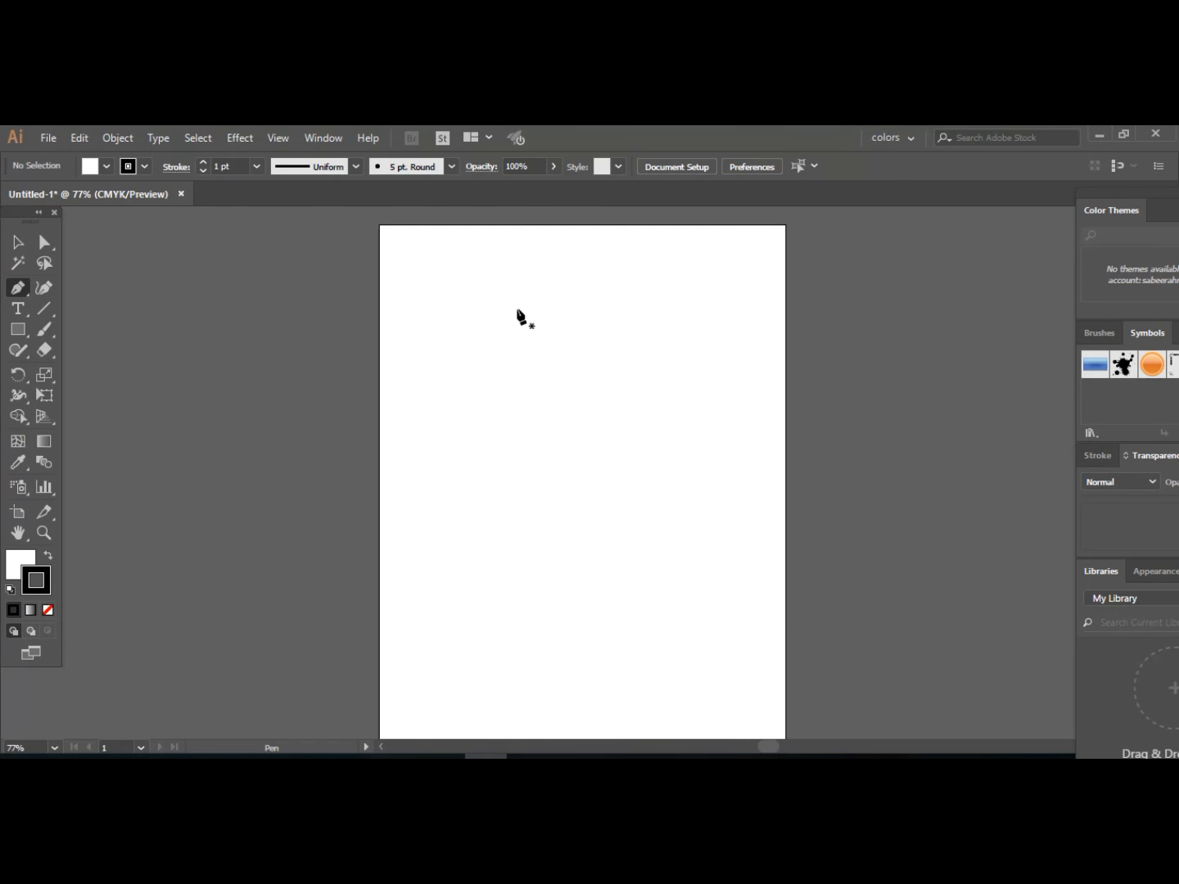
# Draw a vertical straight Pen segment about 190 pt long in the artboard's upper half.
pyautogui.click(516, 308)
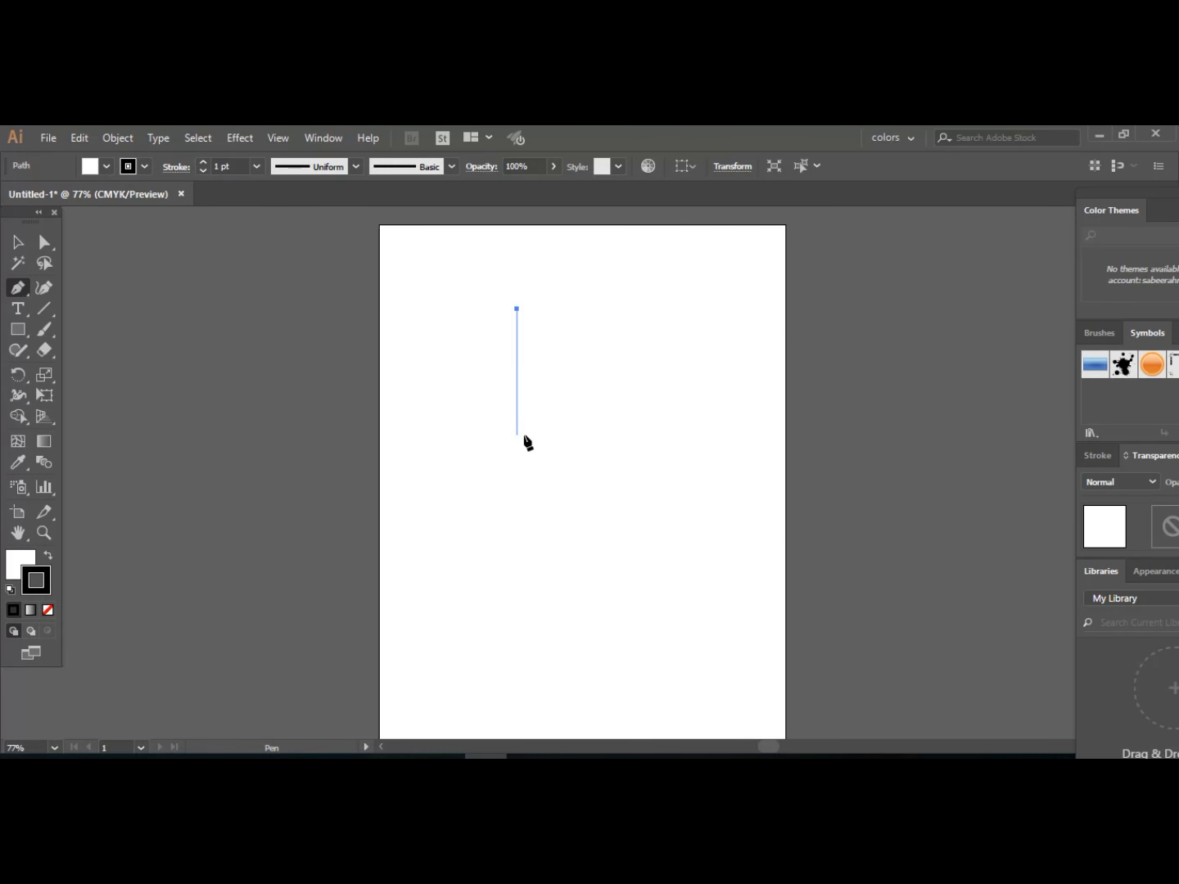
pyautogui.click(518, 435)
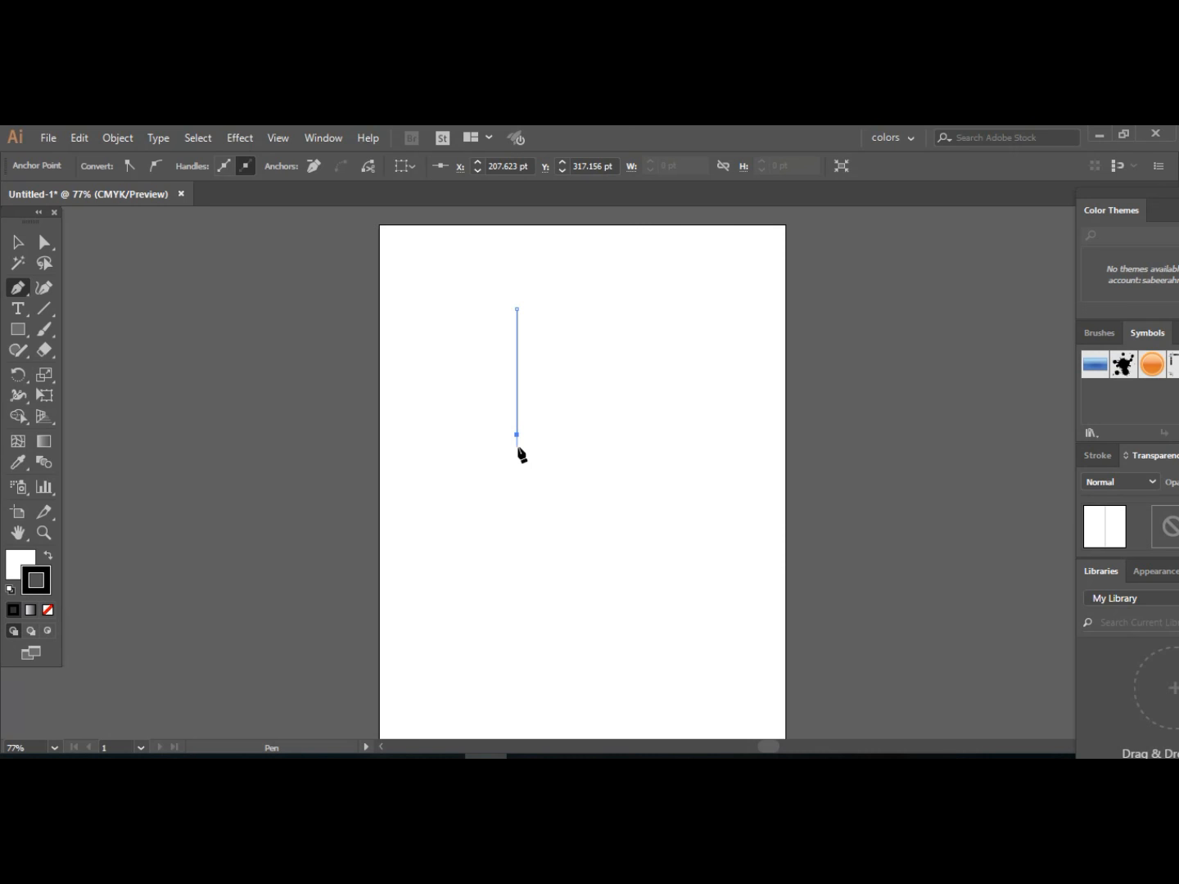
# Try adding a left-bulging curve about 131 pt tall beneath the vertical line, and undo it.
pyautogui.keyDown('shift'); pyautogui.click(518, 525); pyautogui.keyUp('shift')
pyautogui.moveTo(517, 525); pyautogui.dragTo(634, 573)
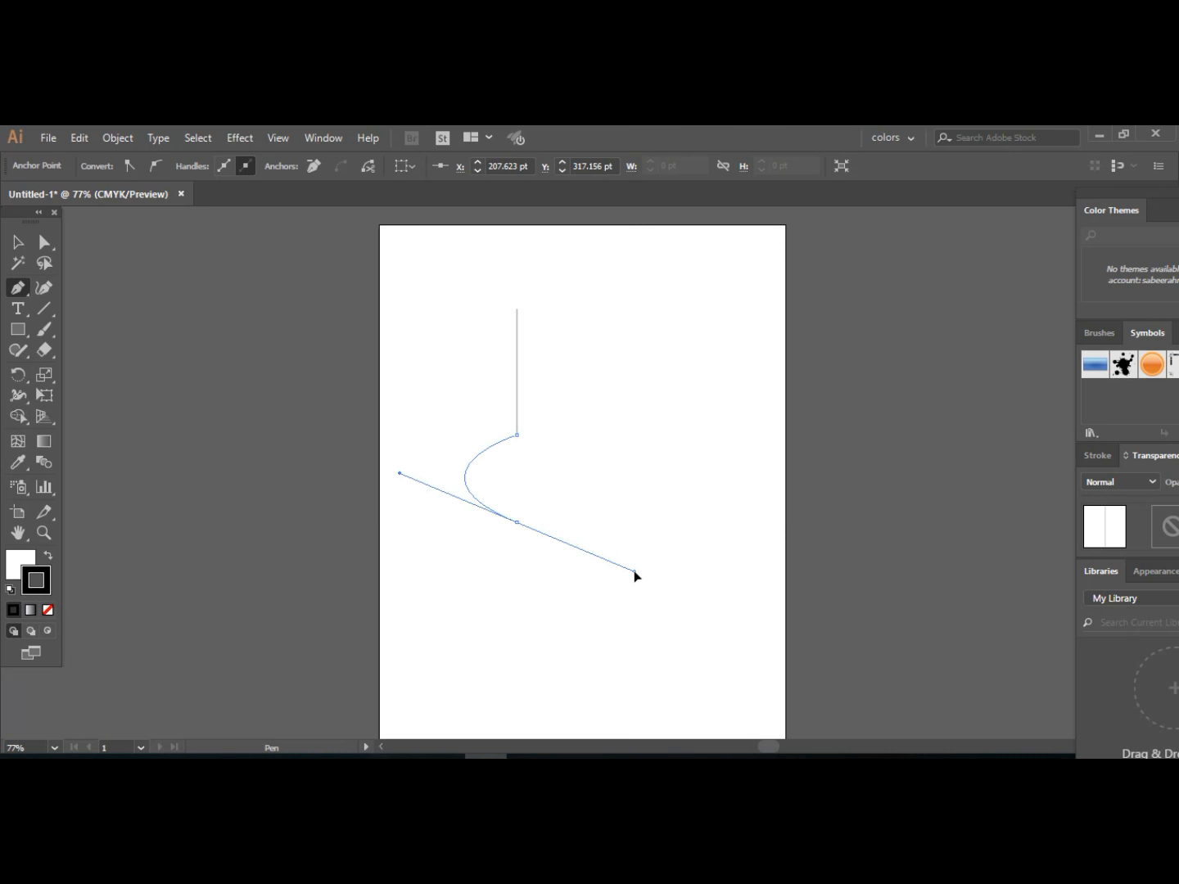
pyautogui.moveTo(634, 577); pyautogui.dragTo(637, 577)
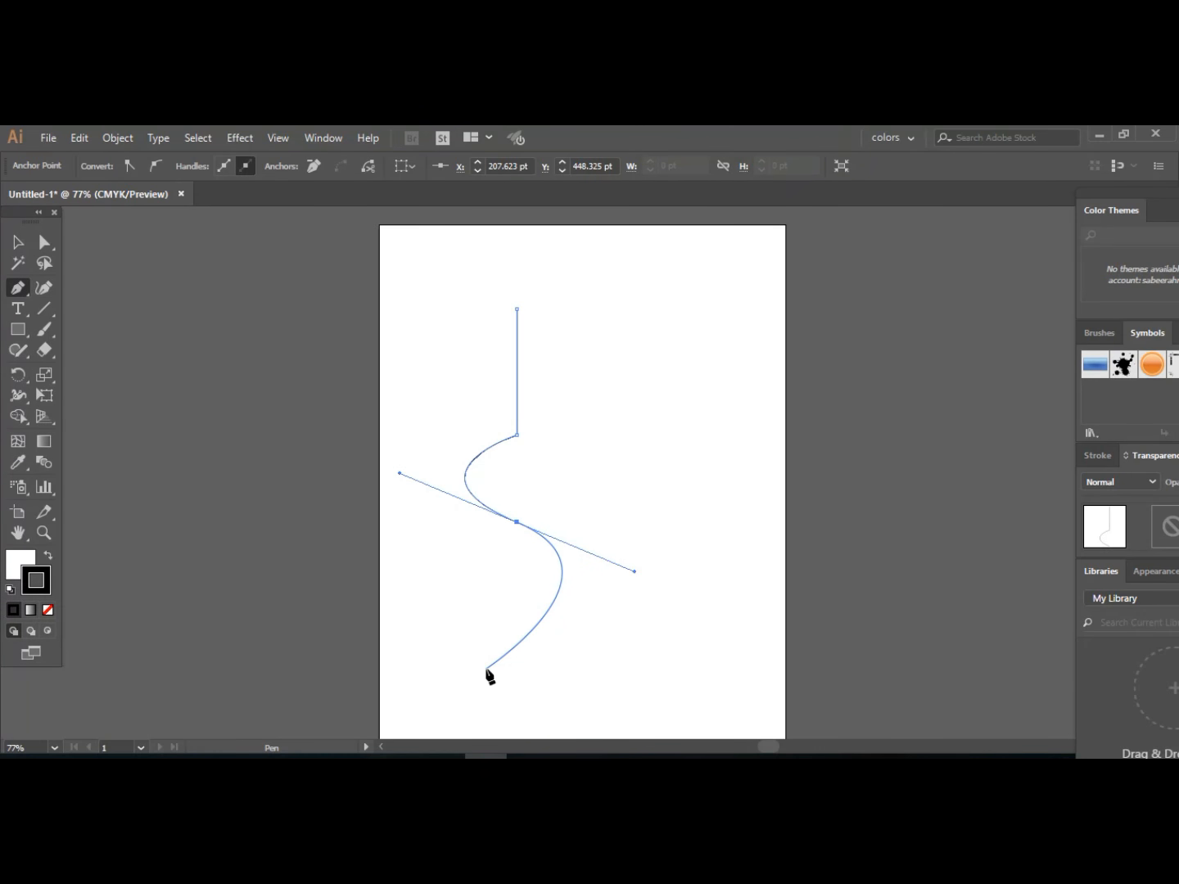
pyautogui.press('Escape')
pyautogui.press('ctrl')
pyautogui.hotkey('ctrl', 'z')
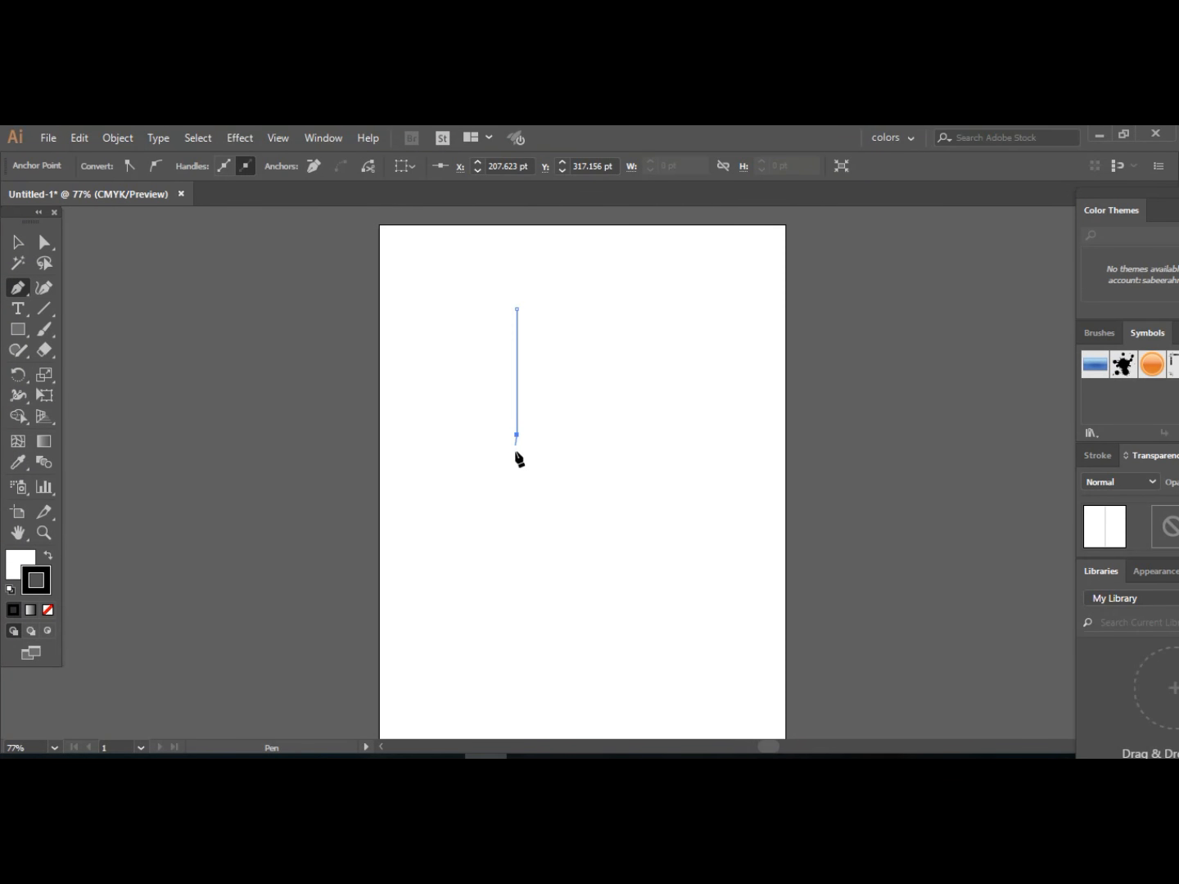
# Add a left-bulging curve ending about 113 pt directly below the line's lower anchor, and remove its outgoing direction handle.
pyautogui.keyDown('shift'); pyautogui.click(517, 511); pyautogui.keyUp('shift')
pyautogui.moveTo(517, 513); pyautogui.dragTo(600, 549)
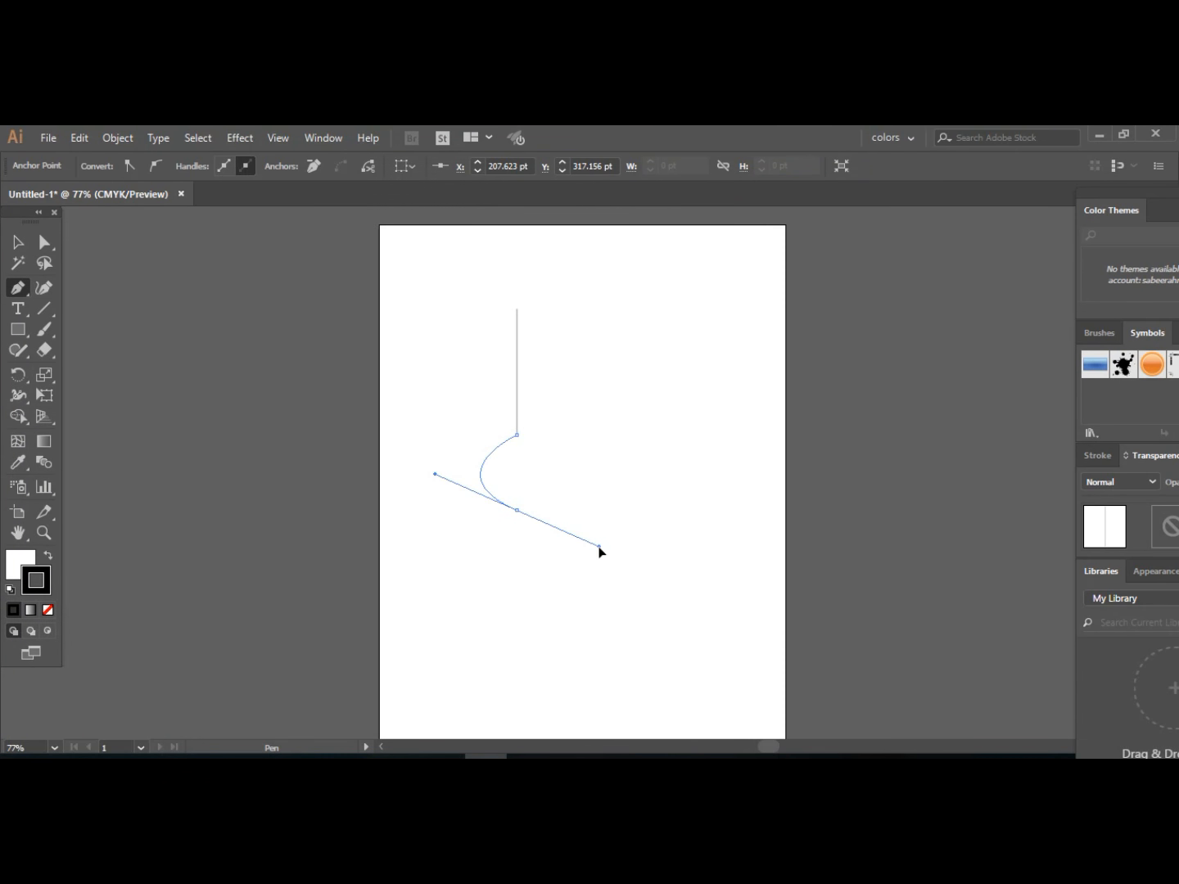
pyautogui.moveTo(600, 549); pyautogui.dragTo(599, 549)
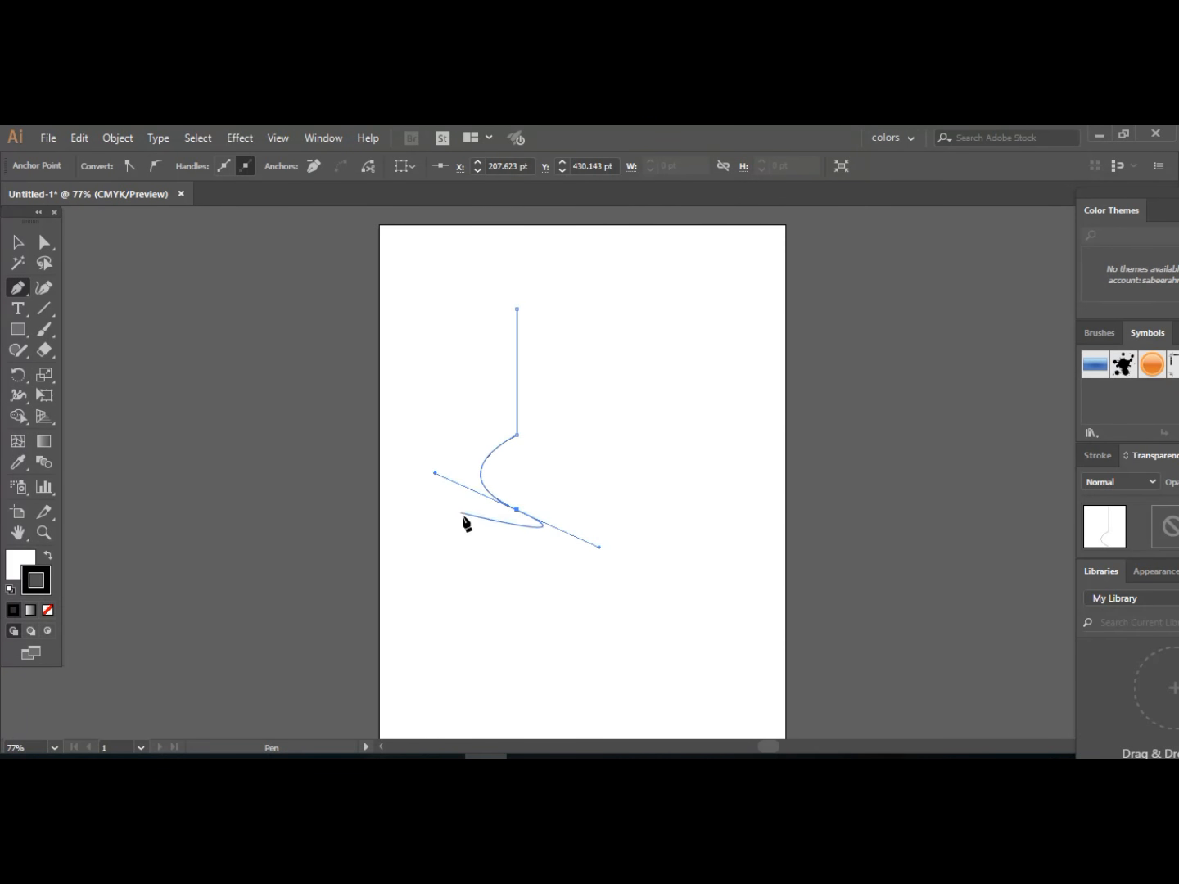
pyautogui.click(490, 569)
pyautogui.press('Delete')
pyautogui.click(517, 510)
# Continue the path with constrained straight segments about 212 pt down, 177 pt right and 210 pt up.
pyautogui.click(516, 651)
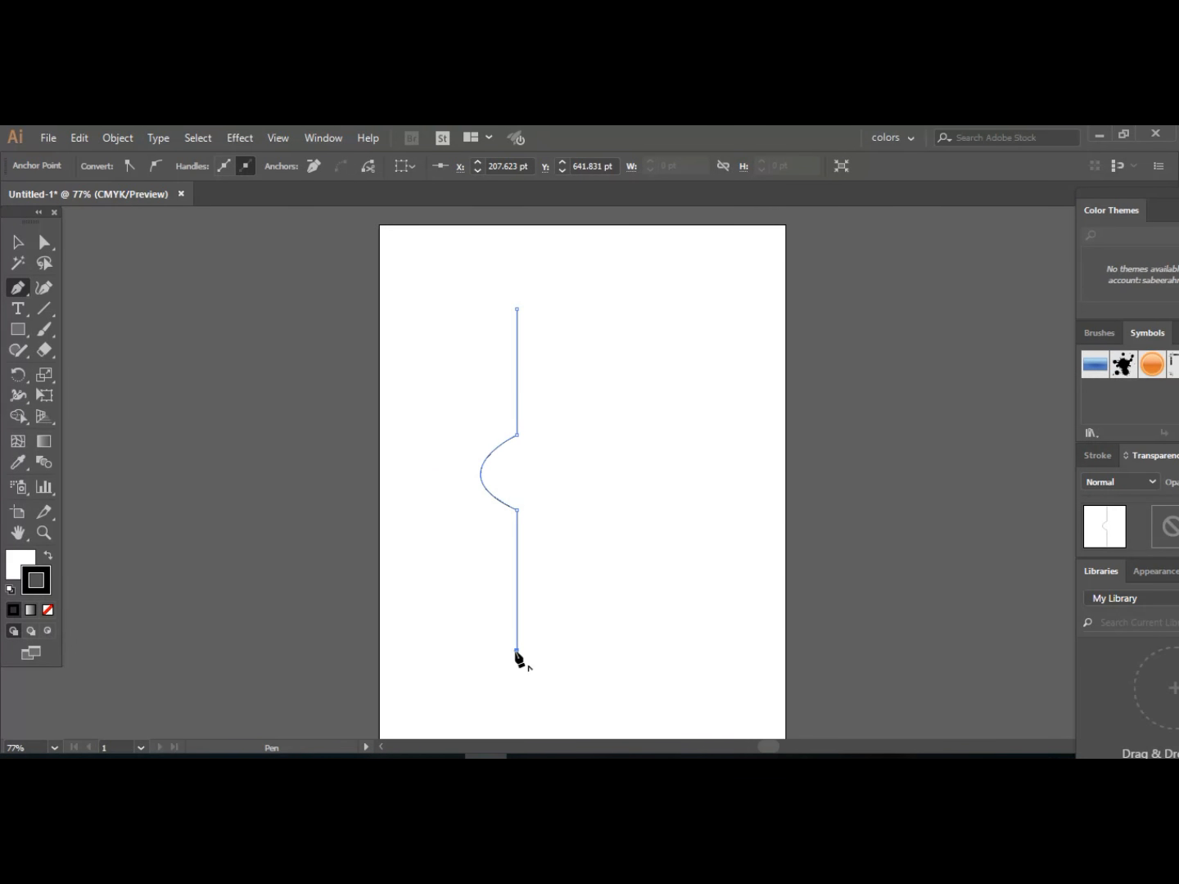
pyautogui.click(635, 652)
pyautogui.click(635, 511)
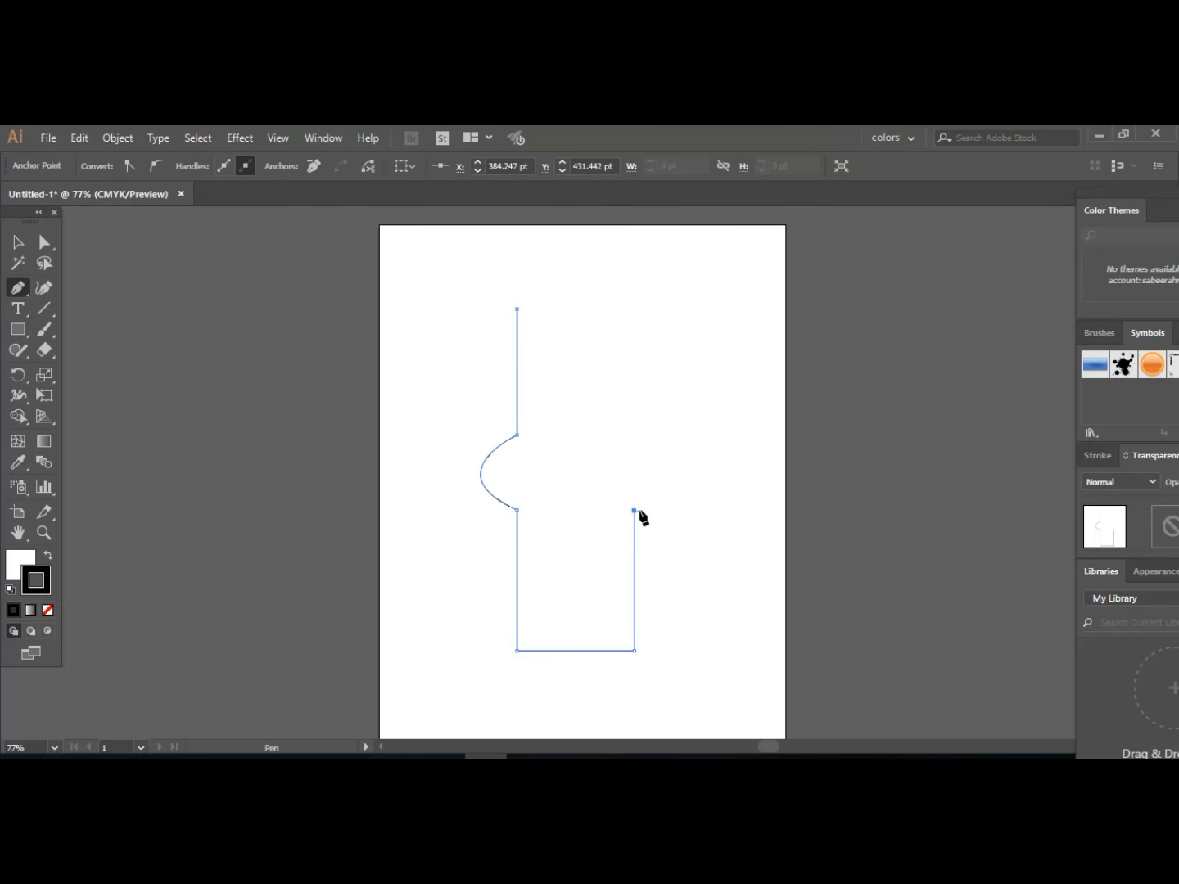
# Add a right-bulging curve ending about 110 pt directly above the last anchor, and remove its outgoing direction handle.
pyautogui.moveTo(634, 510); pyautogui.dragTo(624, 445)
pyautogui.moveTo(626, 439); pyautogui.dragTo(535, 401)
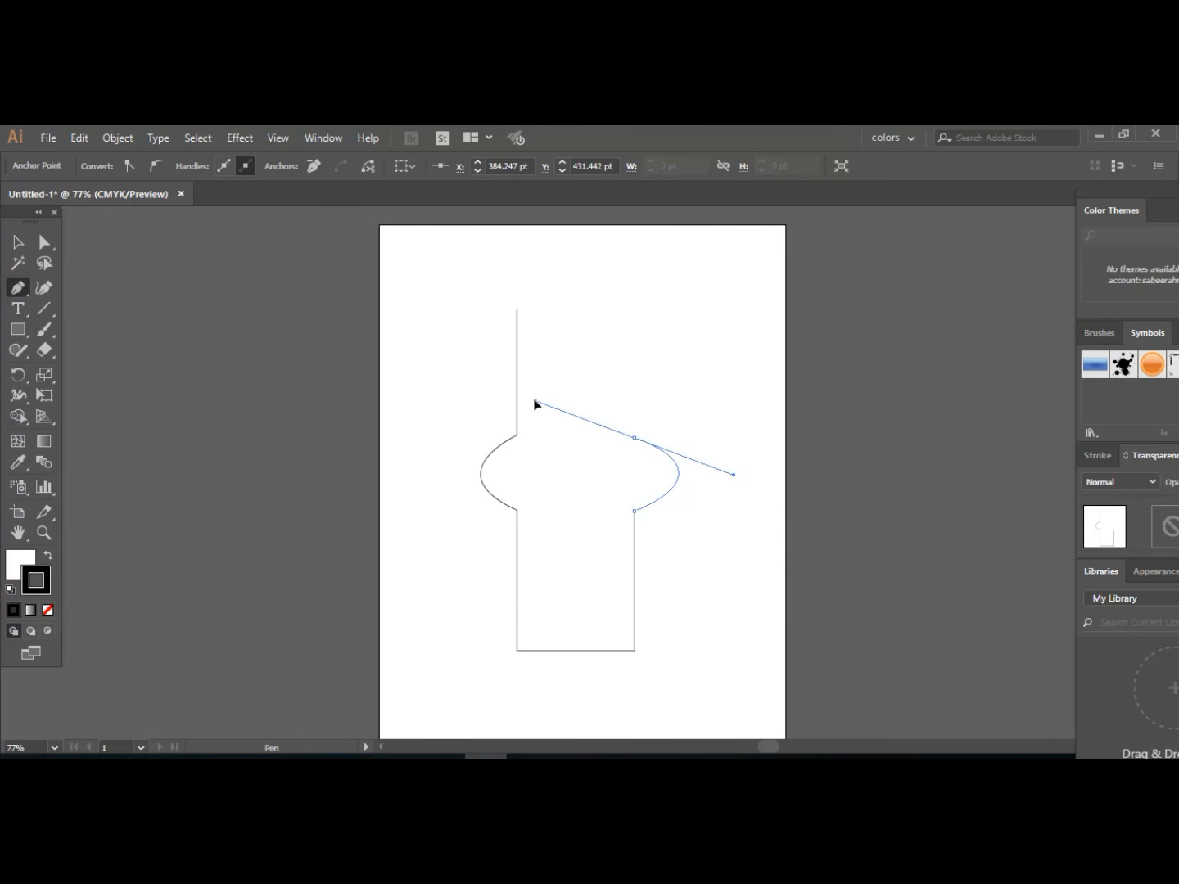
pyautogui.click(535, 402)
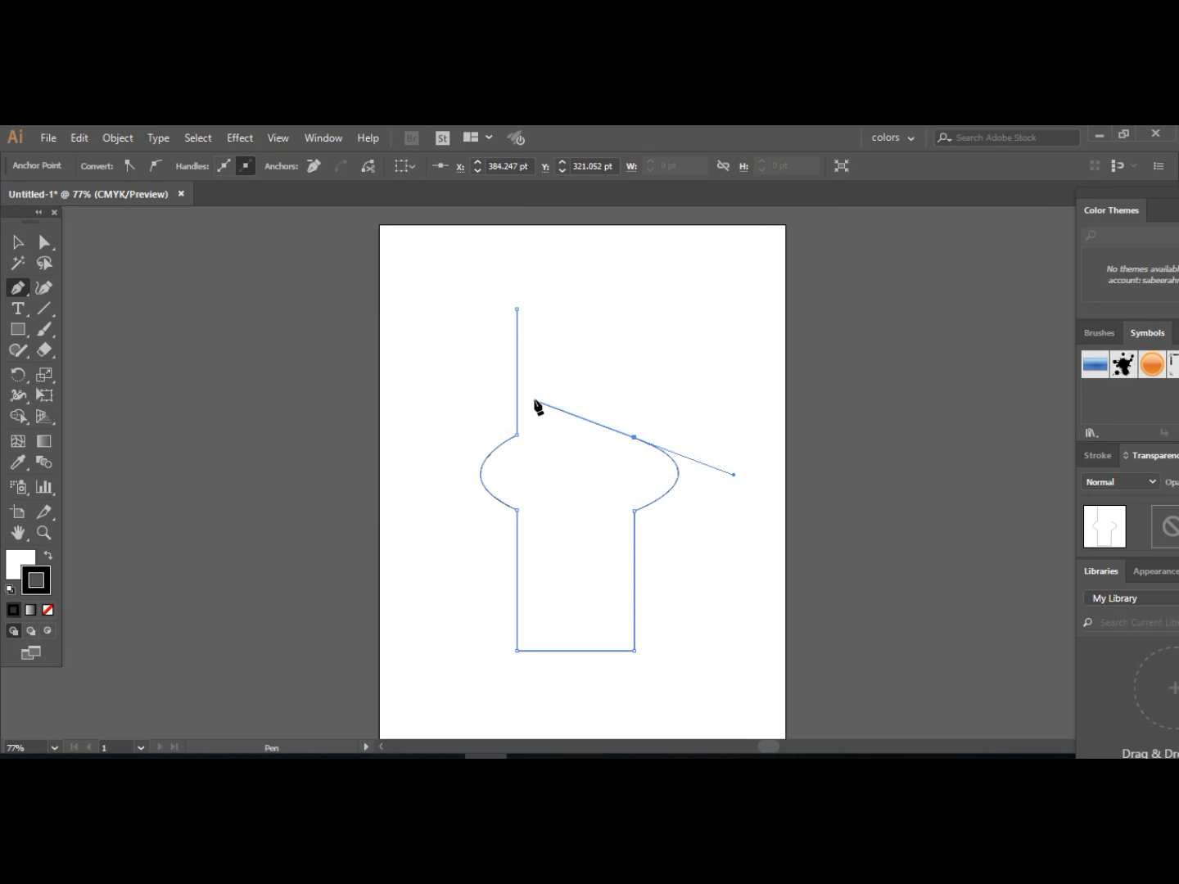
pyautogui.click(636, 440)
# Add a vertical segment about 195 pt upward and close the path at its starting anchor with a straight top edge.
pyautogui.click(636, 310)
pyautogui.click(517, 310)
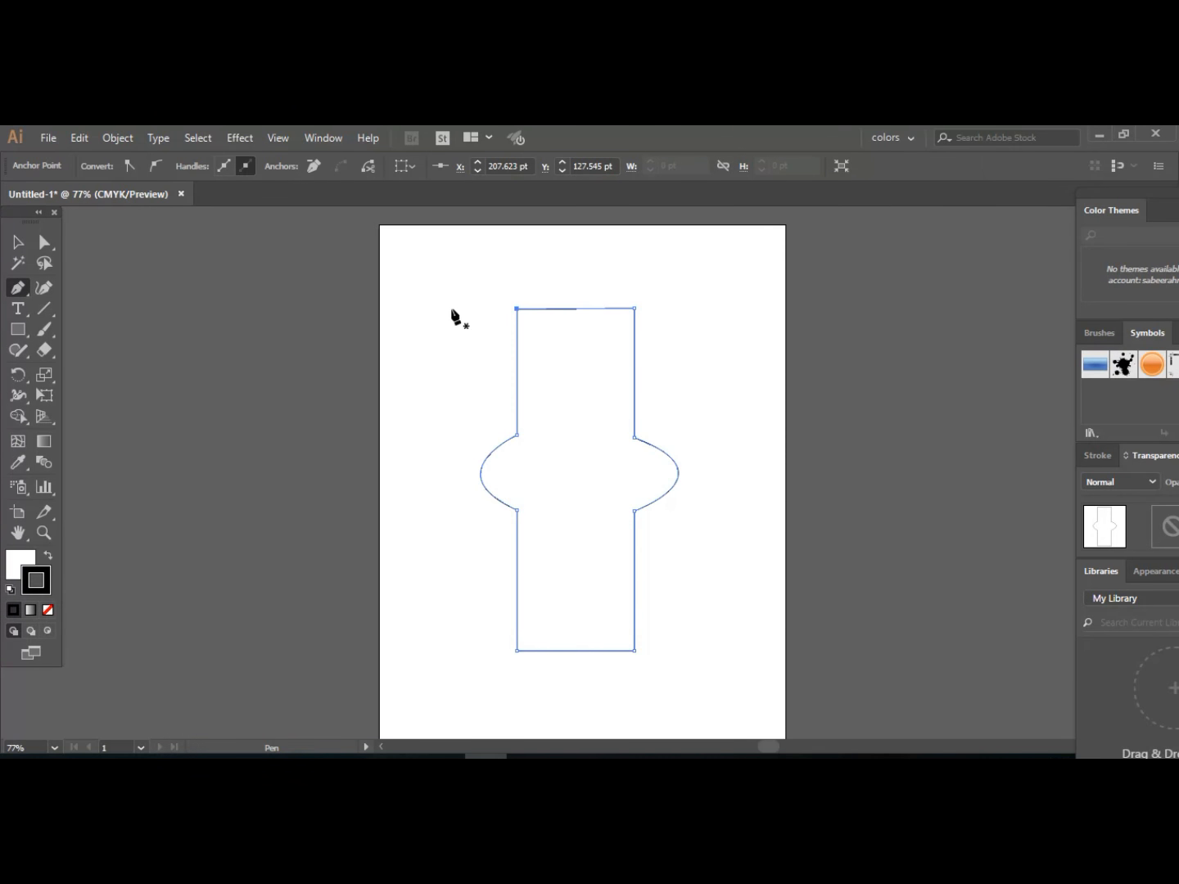
pyautogui.rightClick(596, 356)
pyautogui.click(605, 362)
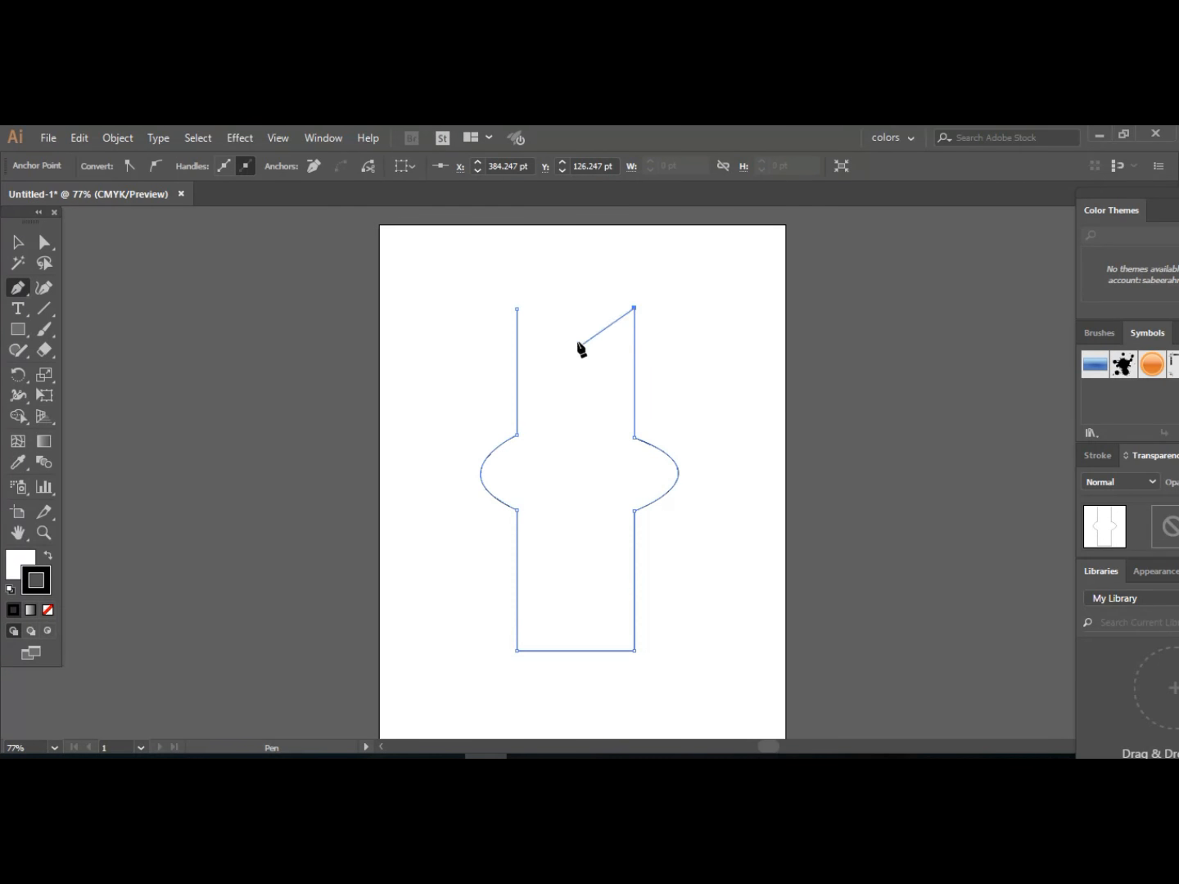
pyautogui.click(516, 308)
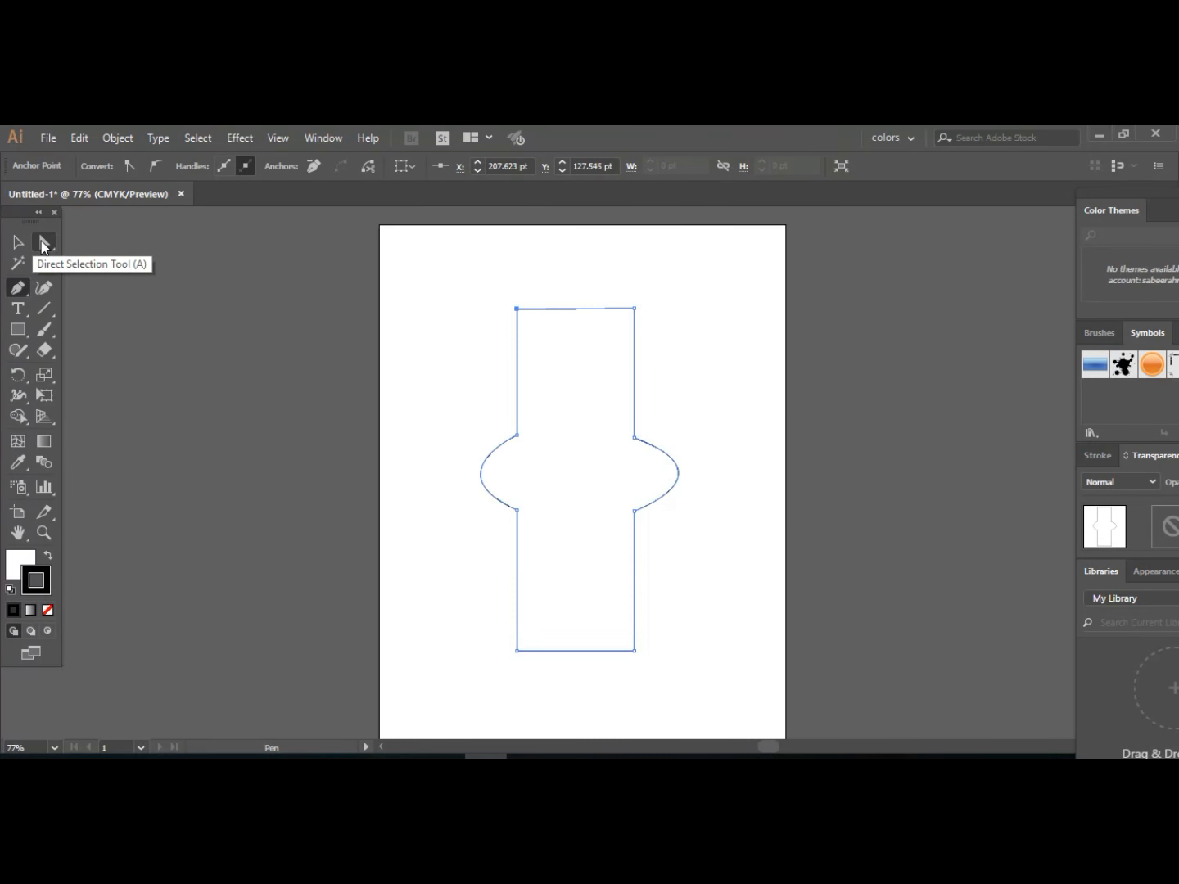
# Move the closed bulging shape off the artboard to its right side with Direct Selection, and return to the Pen tool.
pyautogui.click(44, 244)
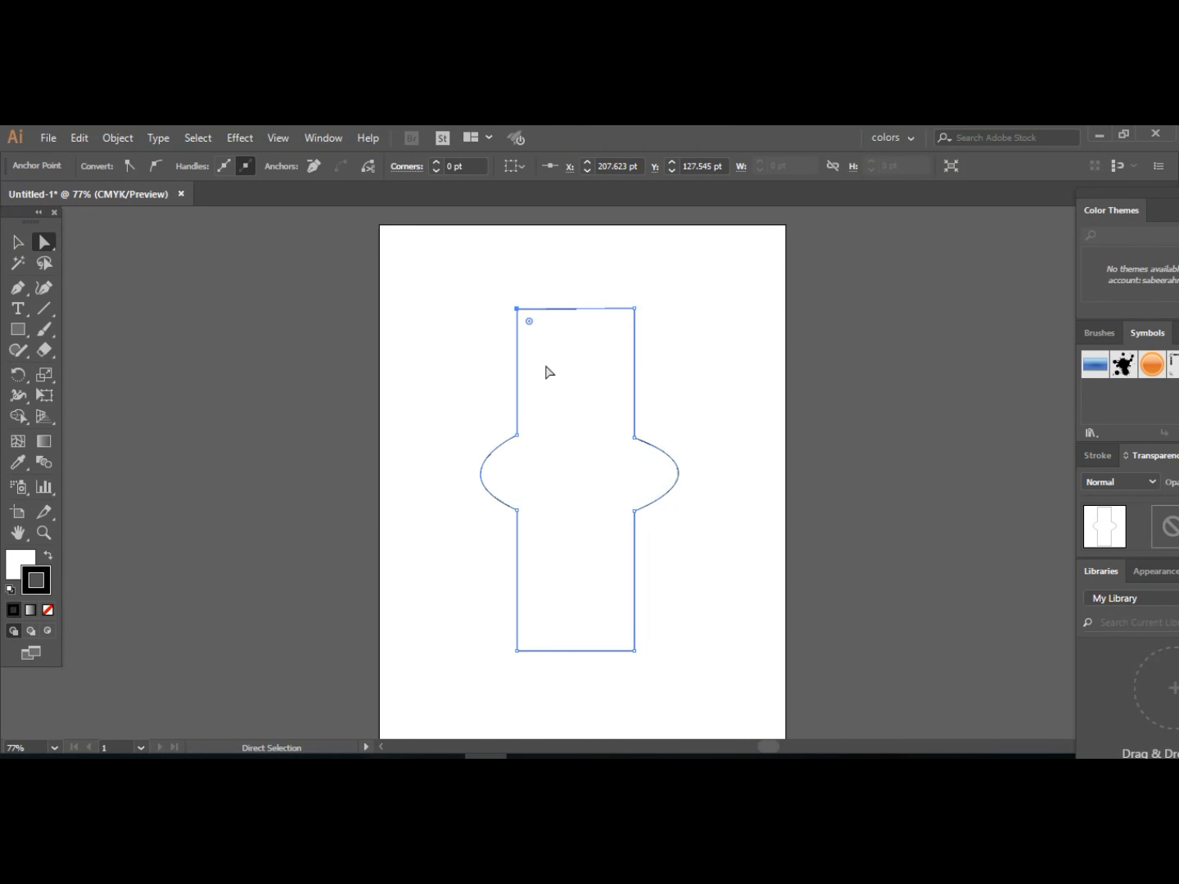
pyautogui.moveTo(547, 371); pyautogui.dragTo(859, 289)
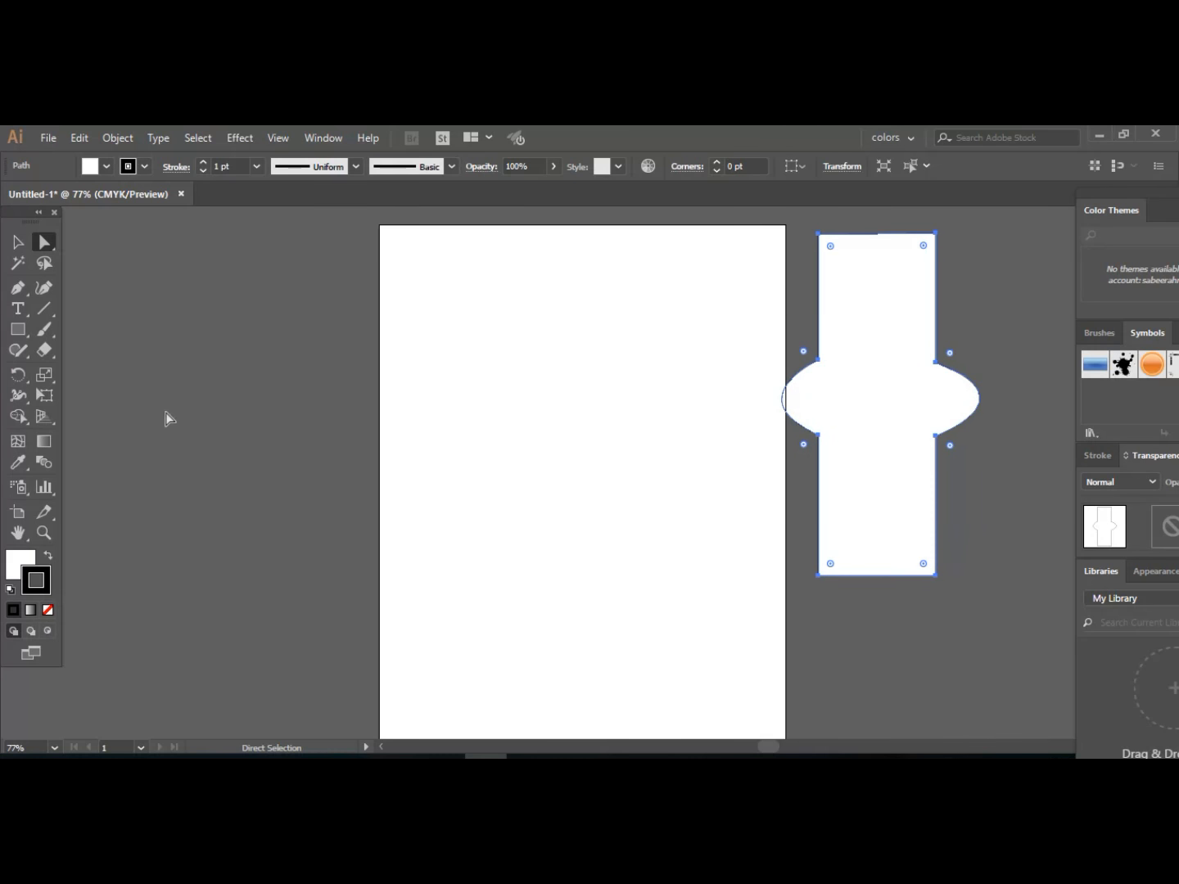
pyautogui.click(12, 291)
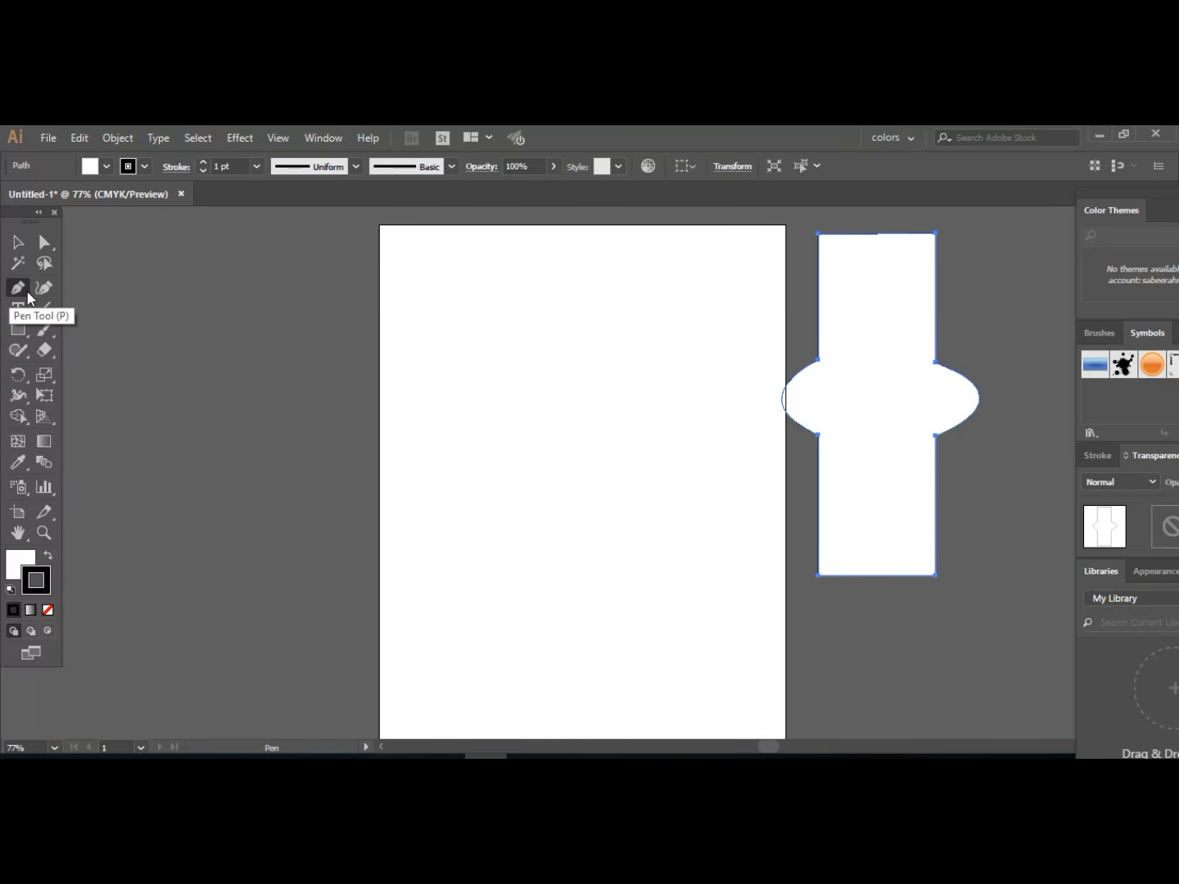
pyautogui.click(501, 328)
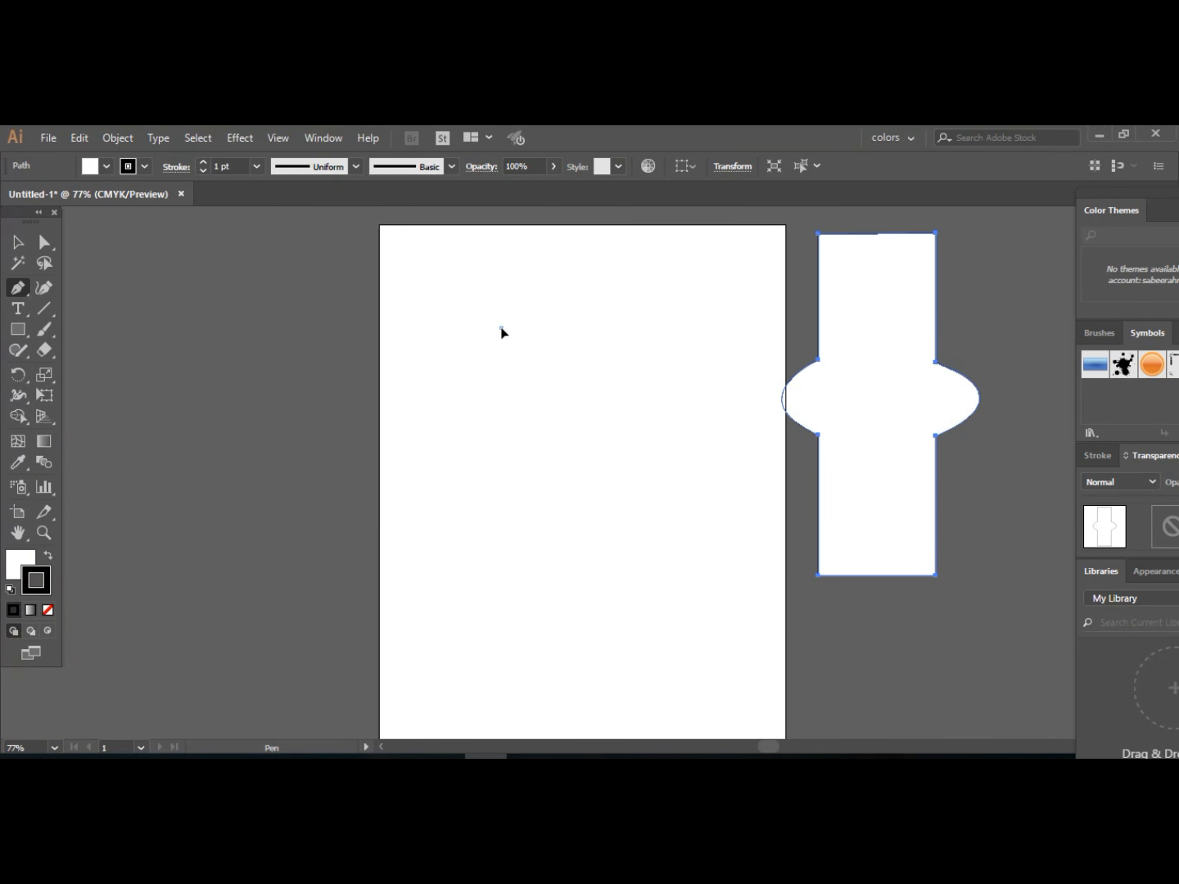
pyautogui.moveTo(502, 328); pyautogui.dragTo(475, 402)
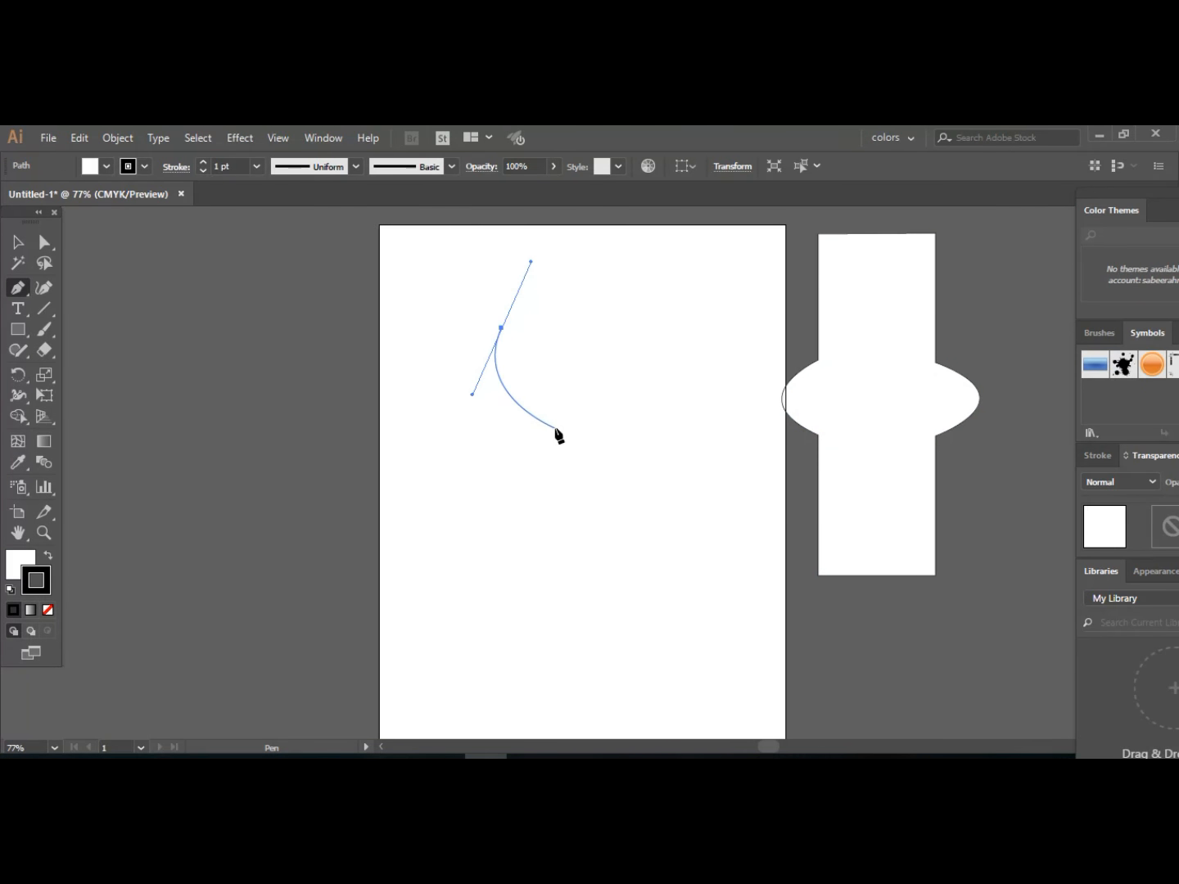
pyautogui.hotkey('ctrl', 'z')
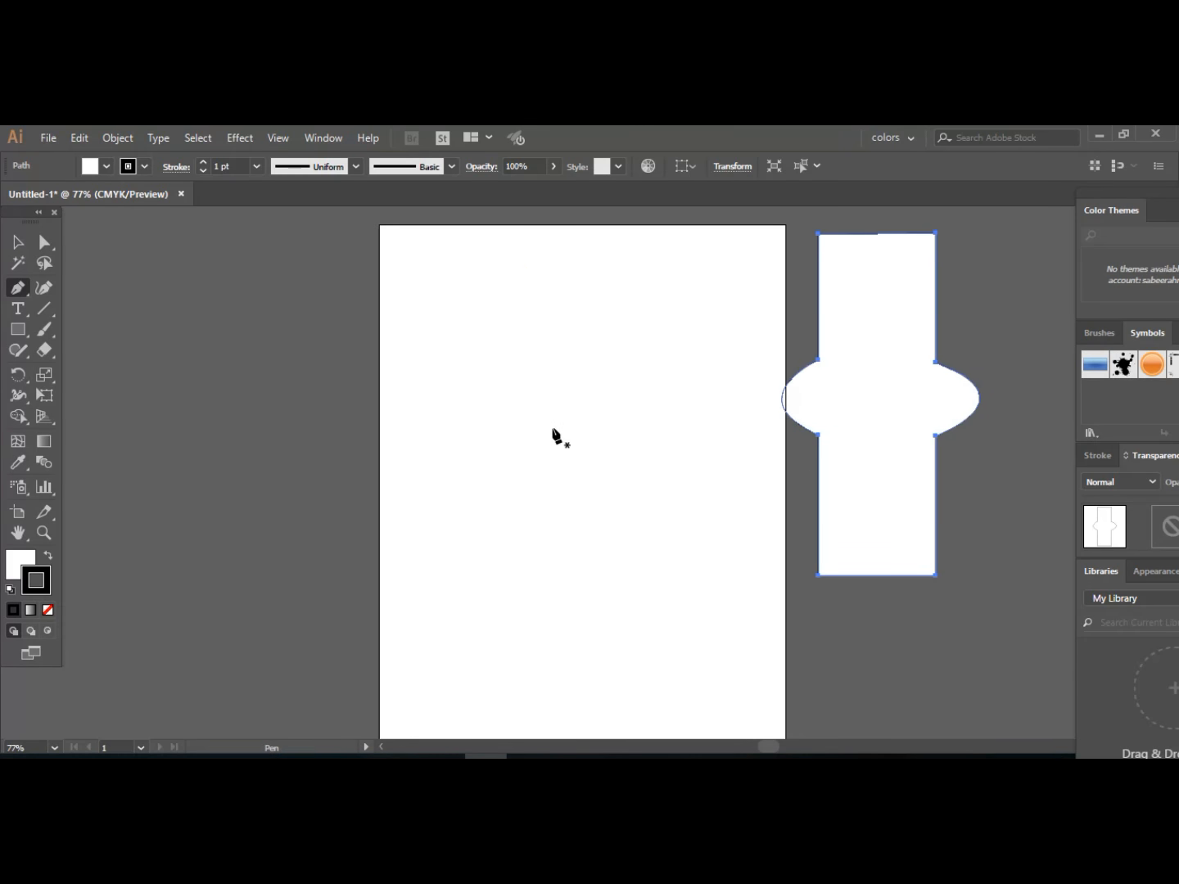
# Draw an open Pen path with a straight vertical segment and a 45° segment about 138 pt right and down, and end the path.
pyautogui.click(506, 332)
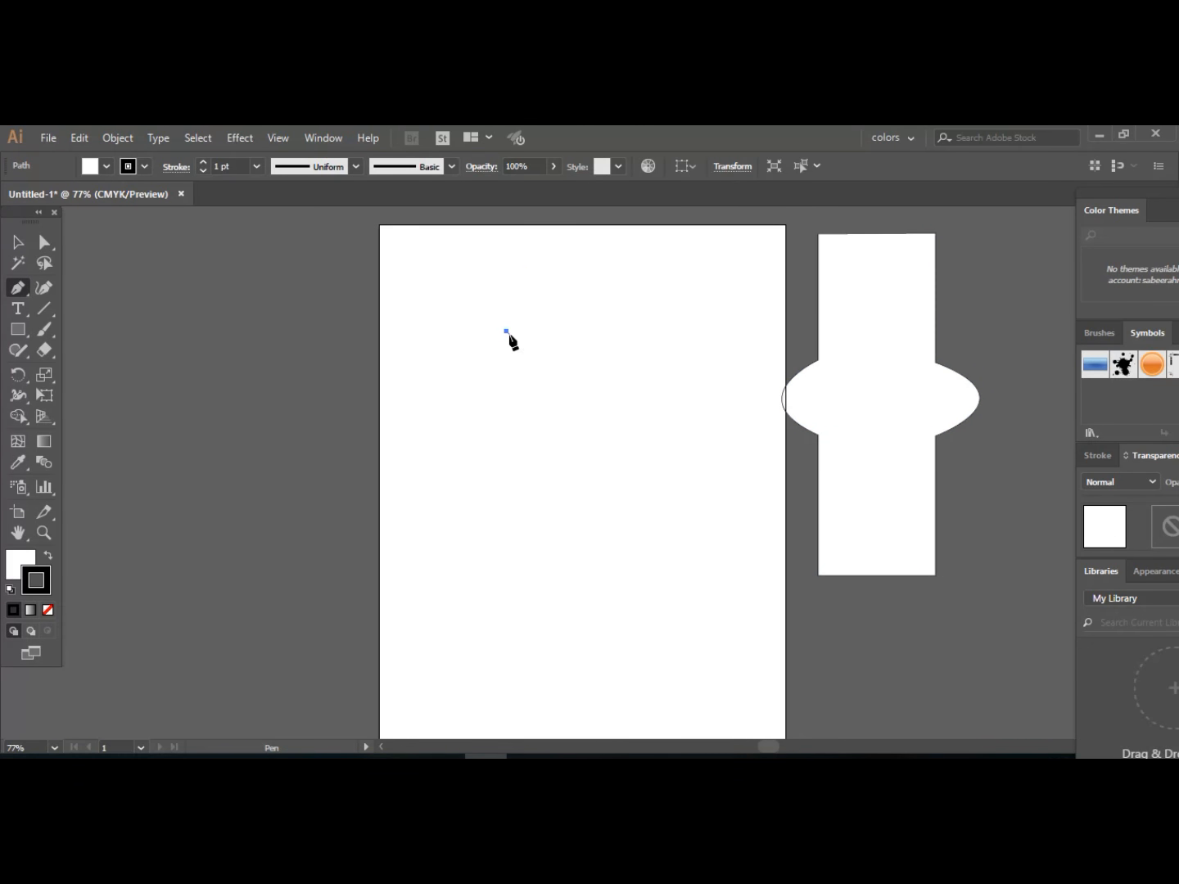
pyautogui.click(507, 437)
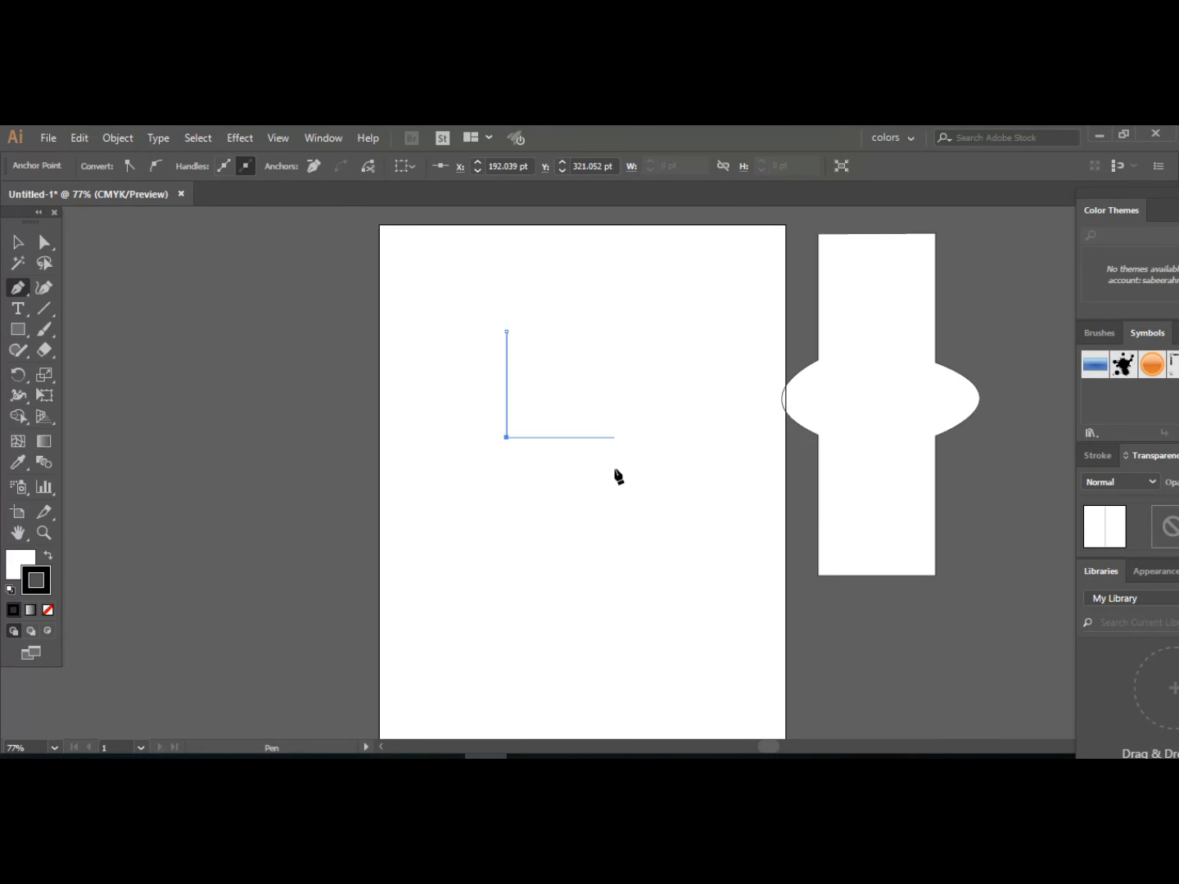
pyautogui.keyDown('shift'); pyautogui.click(598, 529); pyautogui.keyUp('shift')
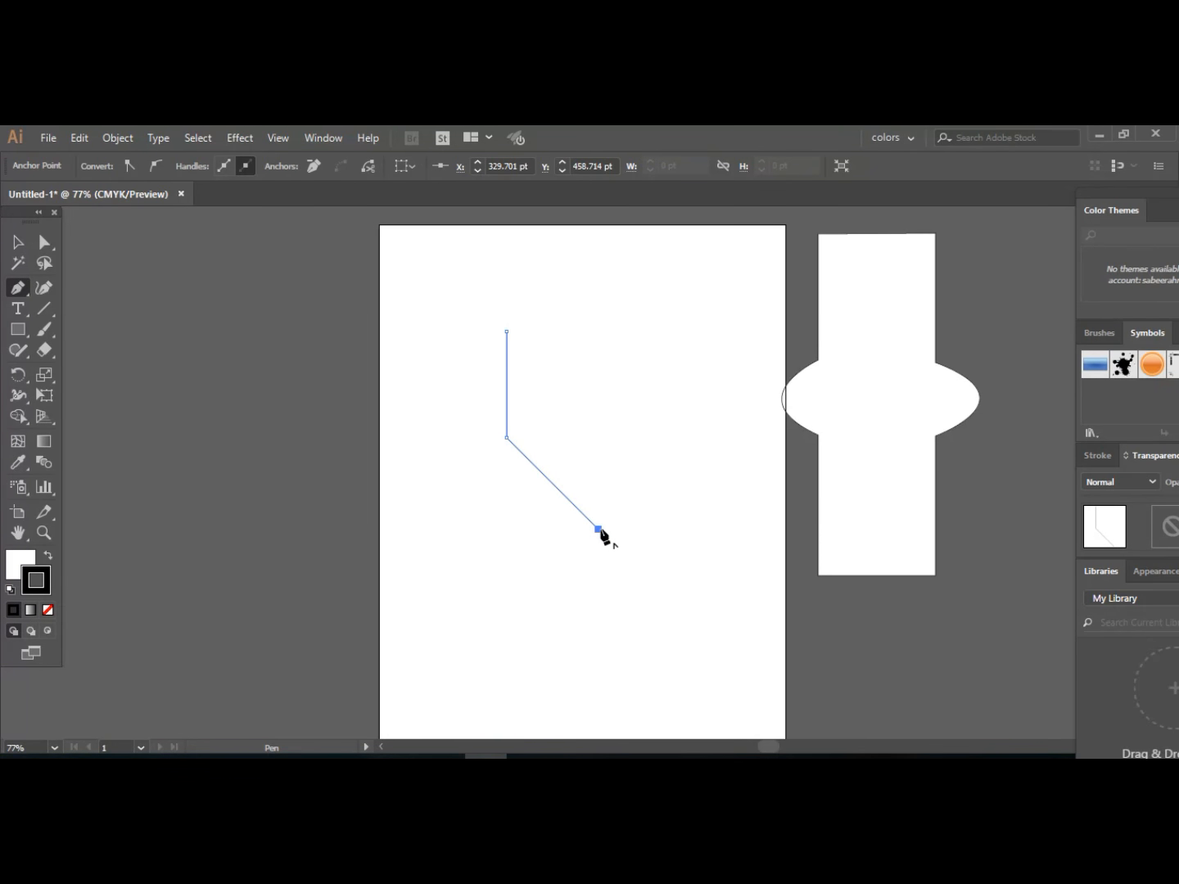
pyautogui.press('Escape')
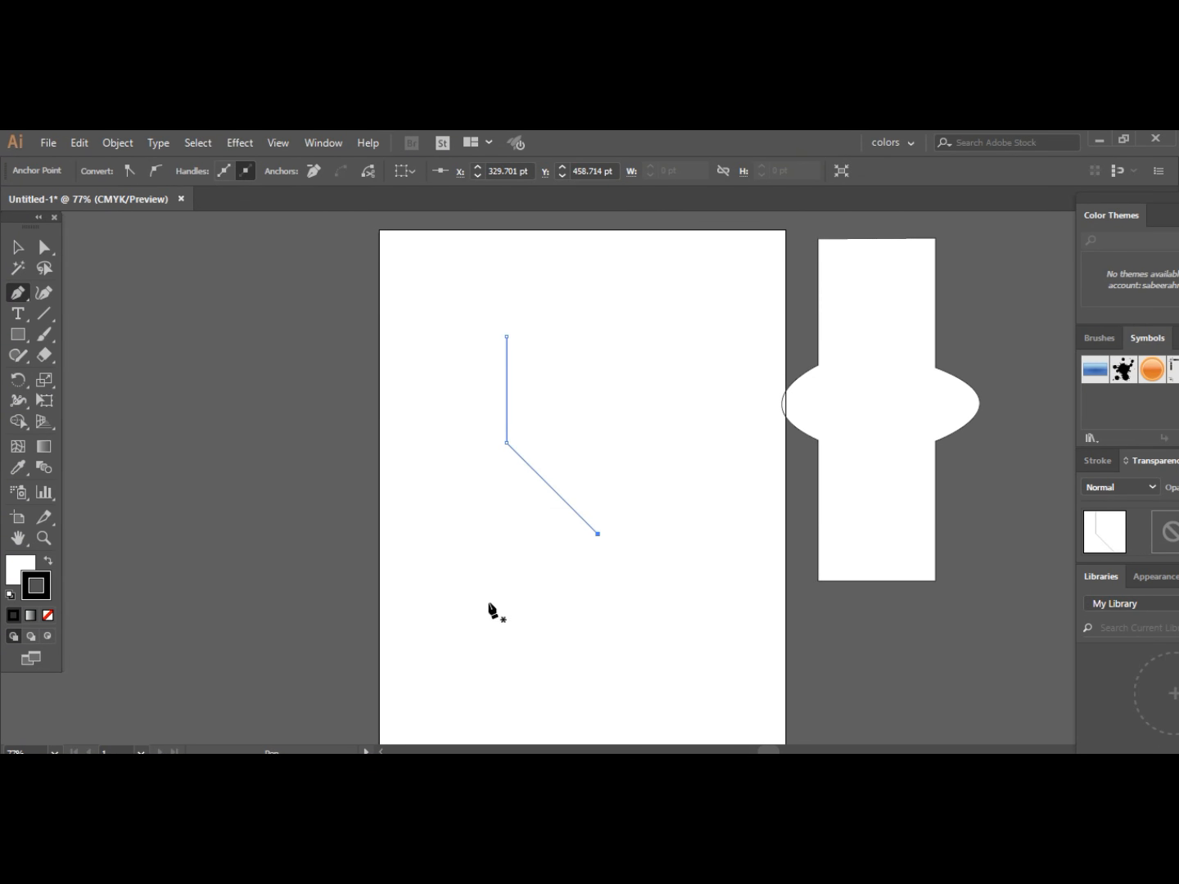
# Try deleting all artwork in the document, and undo the deletion.
pyautogui.hotkey('ctrl', 'a')
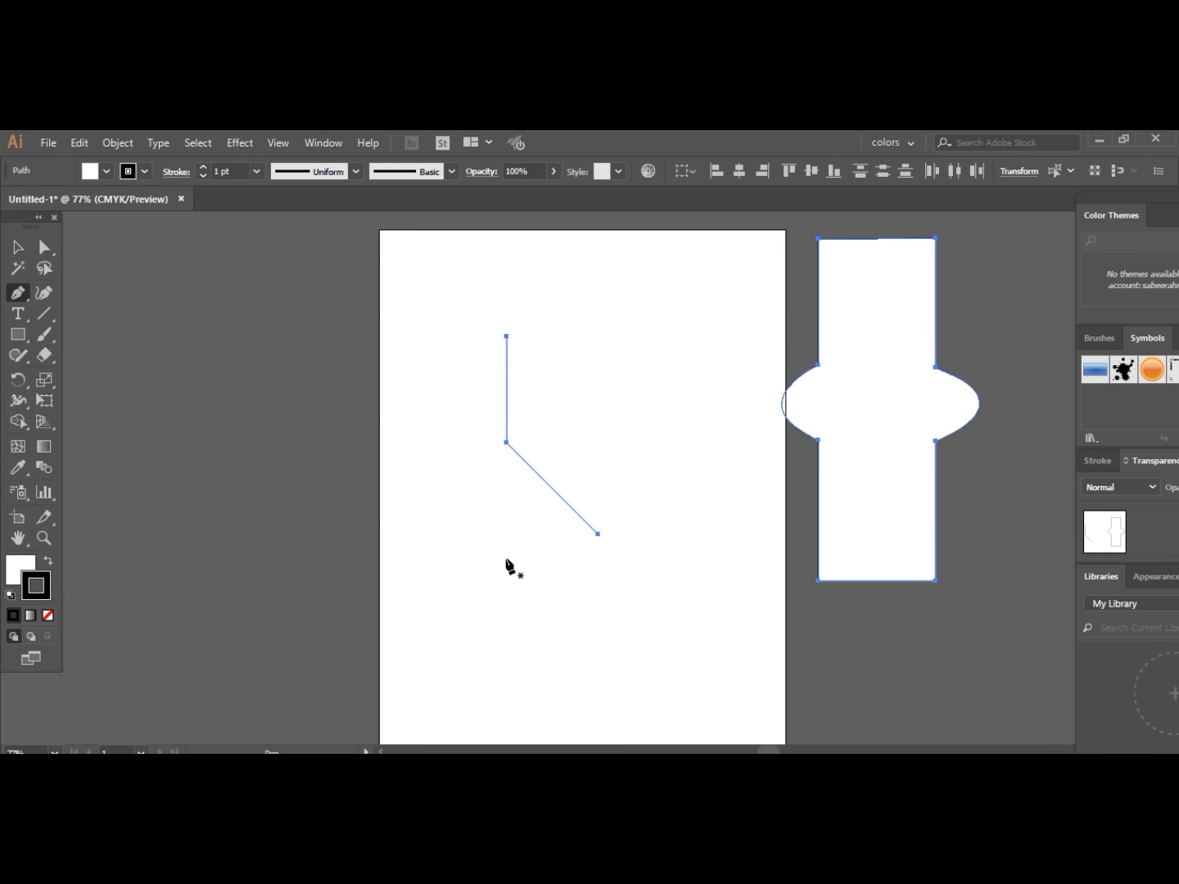
pyautogui.press('Delete')
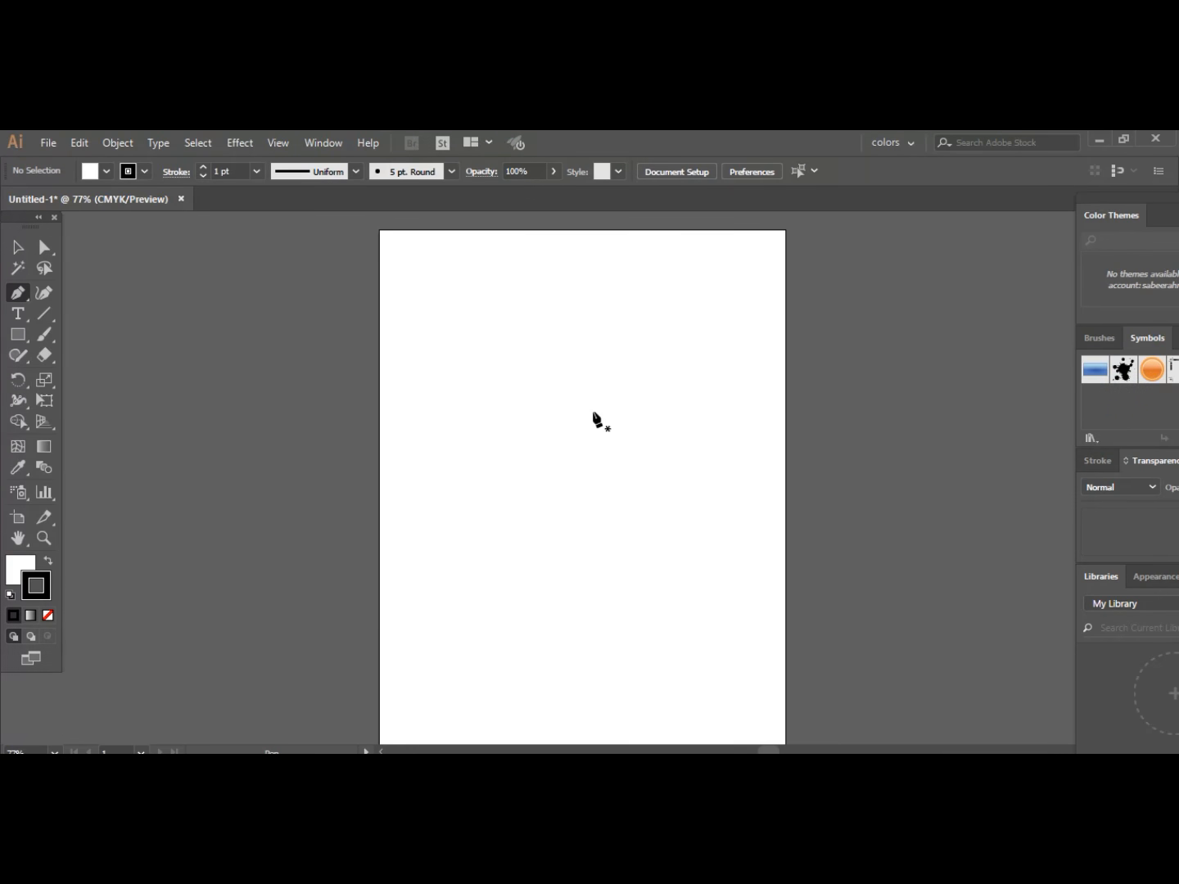
pyautogui.hotkey('ctrl', 'z')
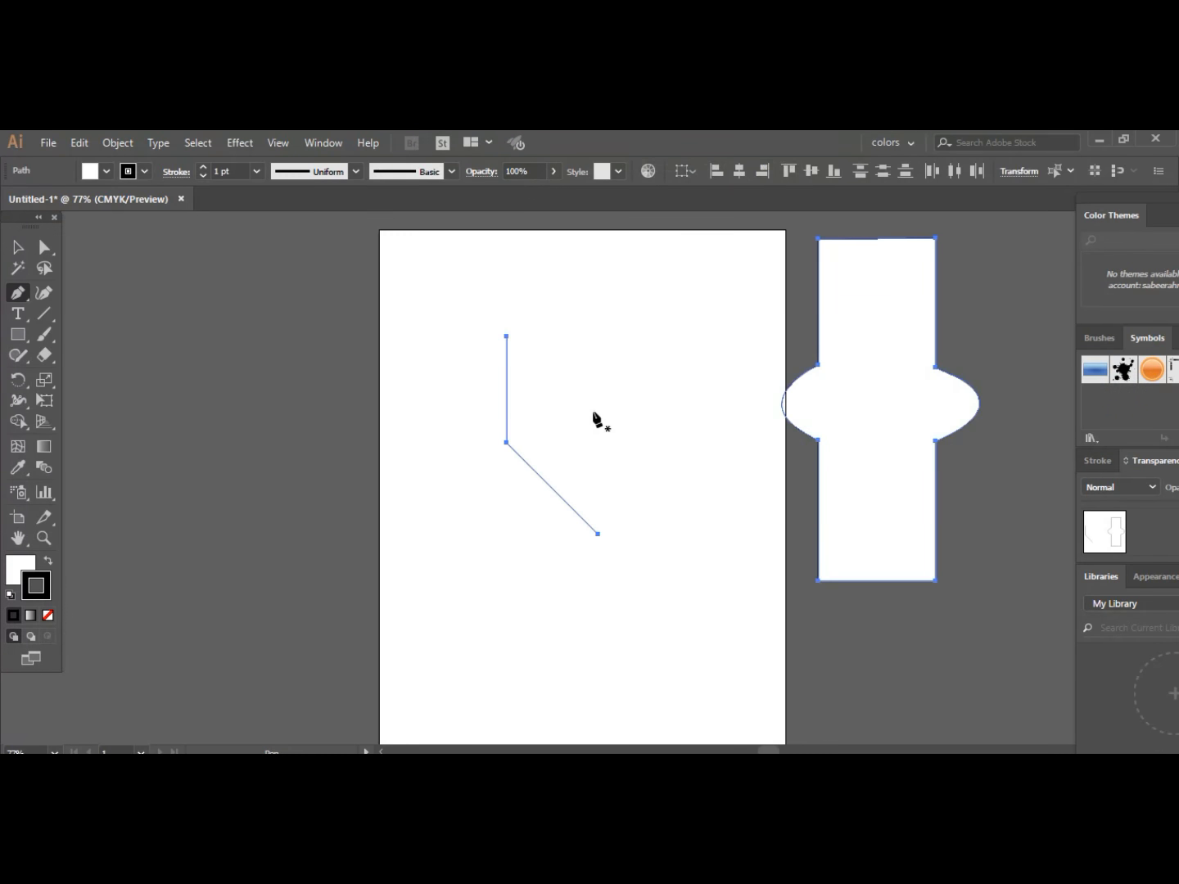
# Delete only the open two-segment path on the artboard, keeping the bulging shape beside it.
pyautogui.click(45, 248)
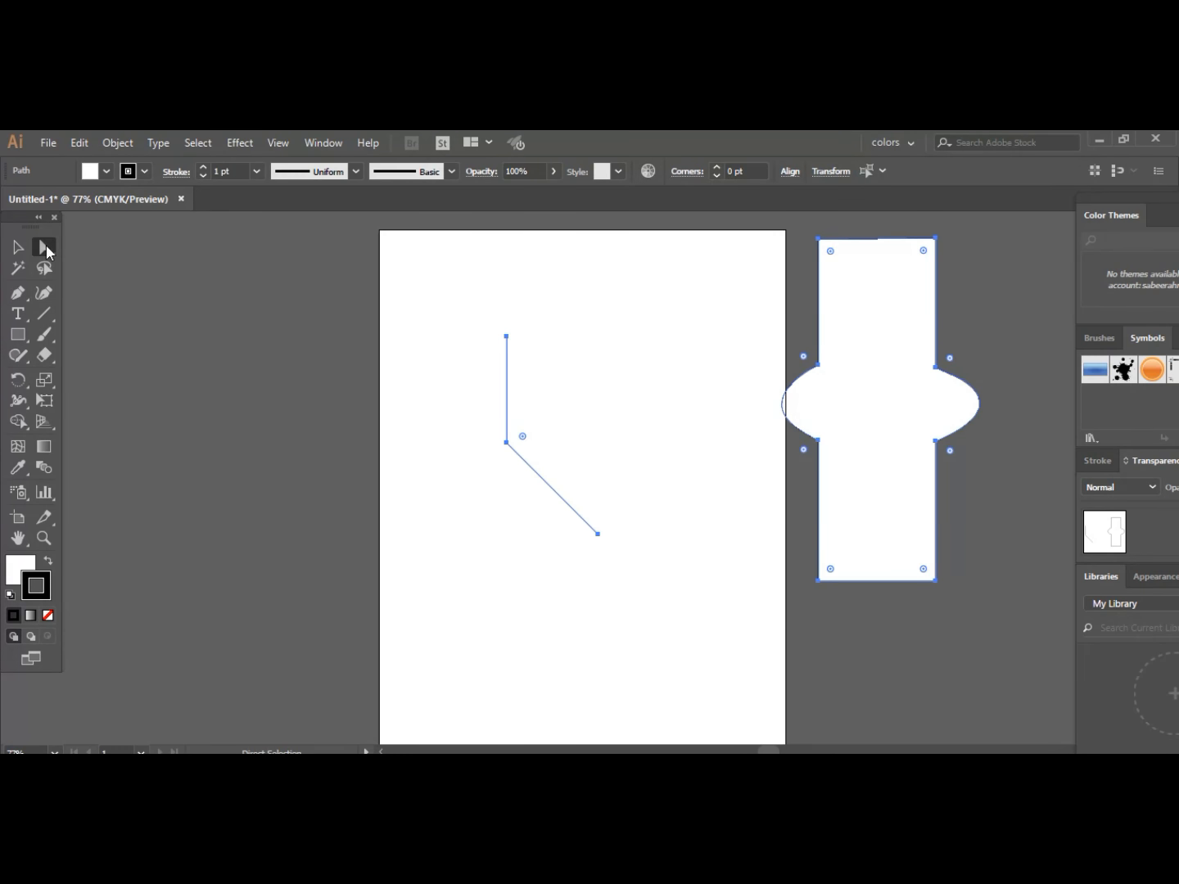
pyautogui.click(502, 405)
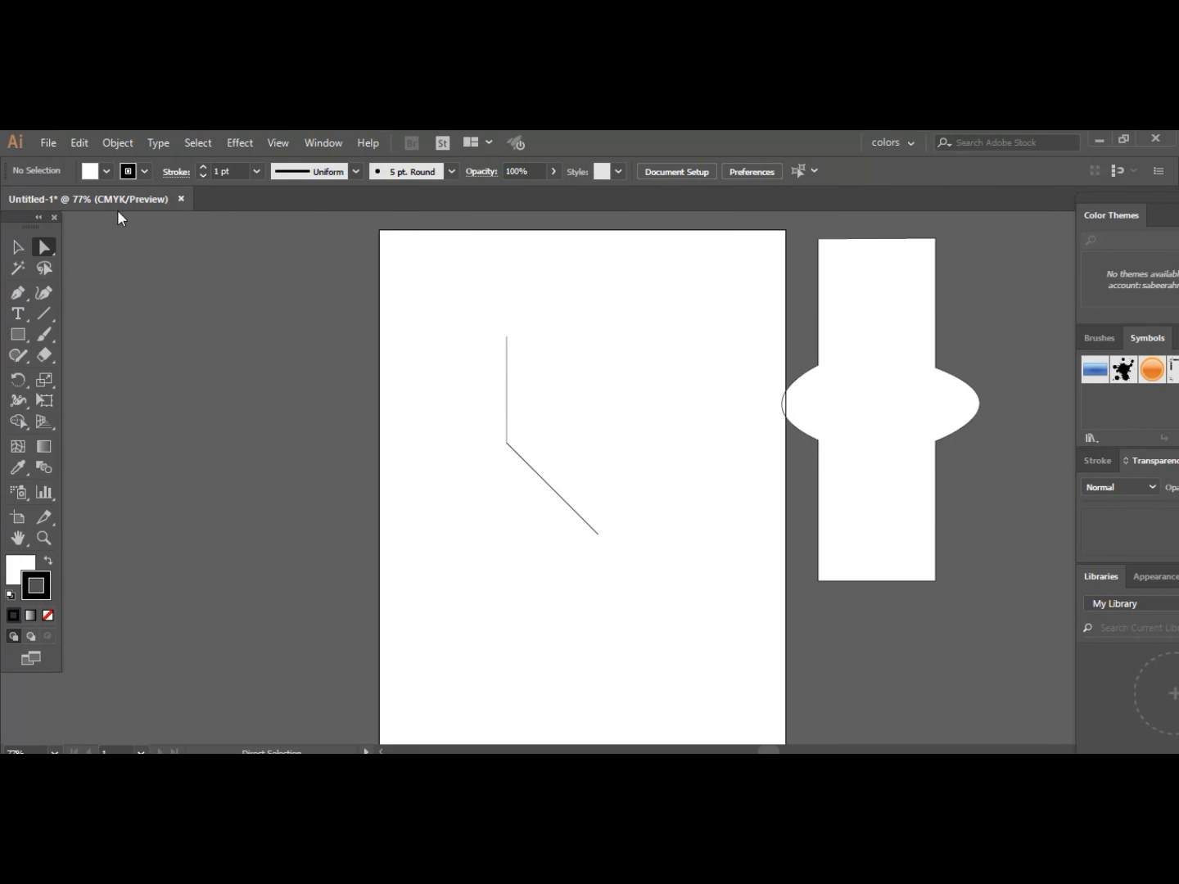
pyautogui.click(18, 247)
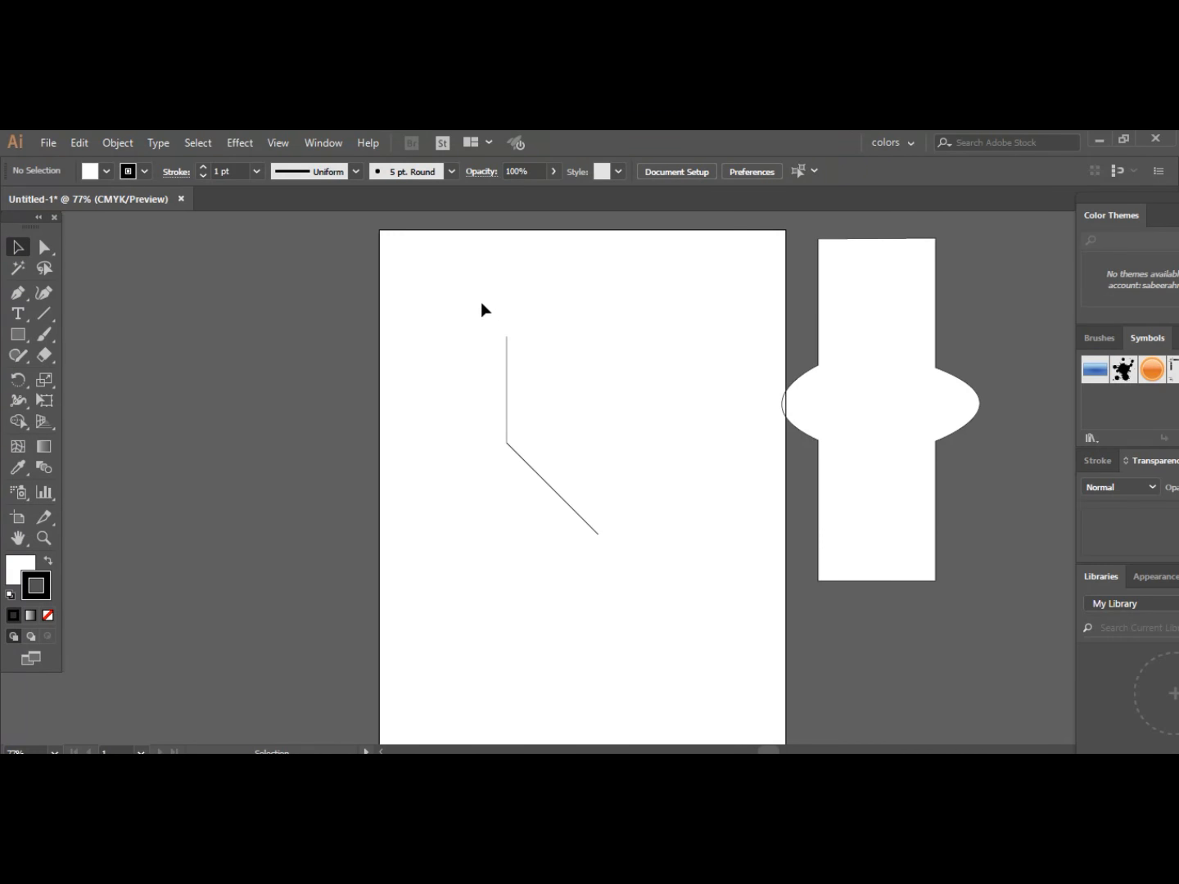
pyautogui.moveTo(483, 307); pyautogui.dragTo(605, 615)
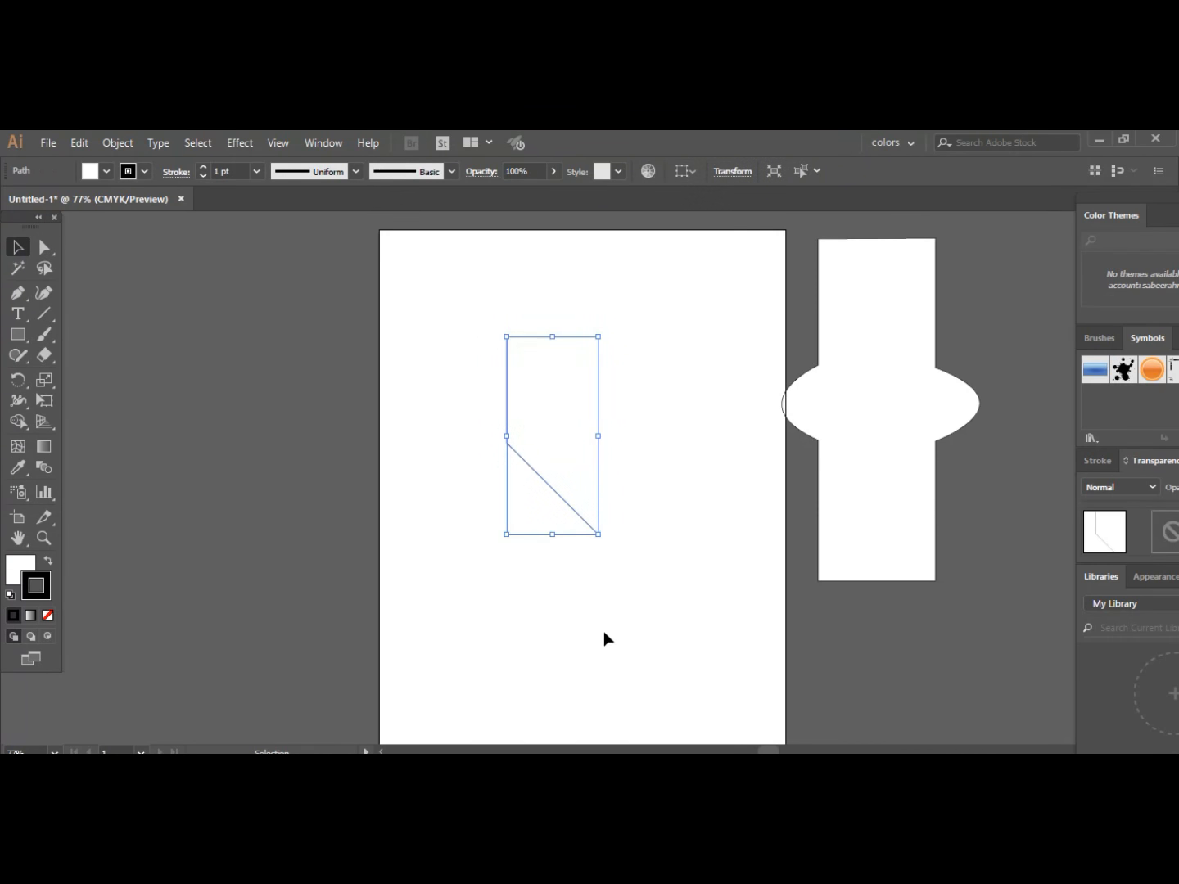
pyautogui.press('Delete')
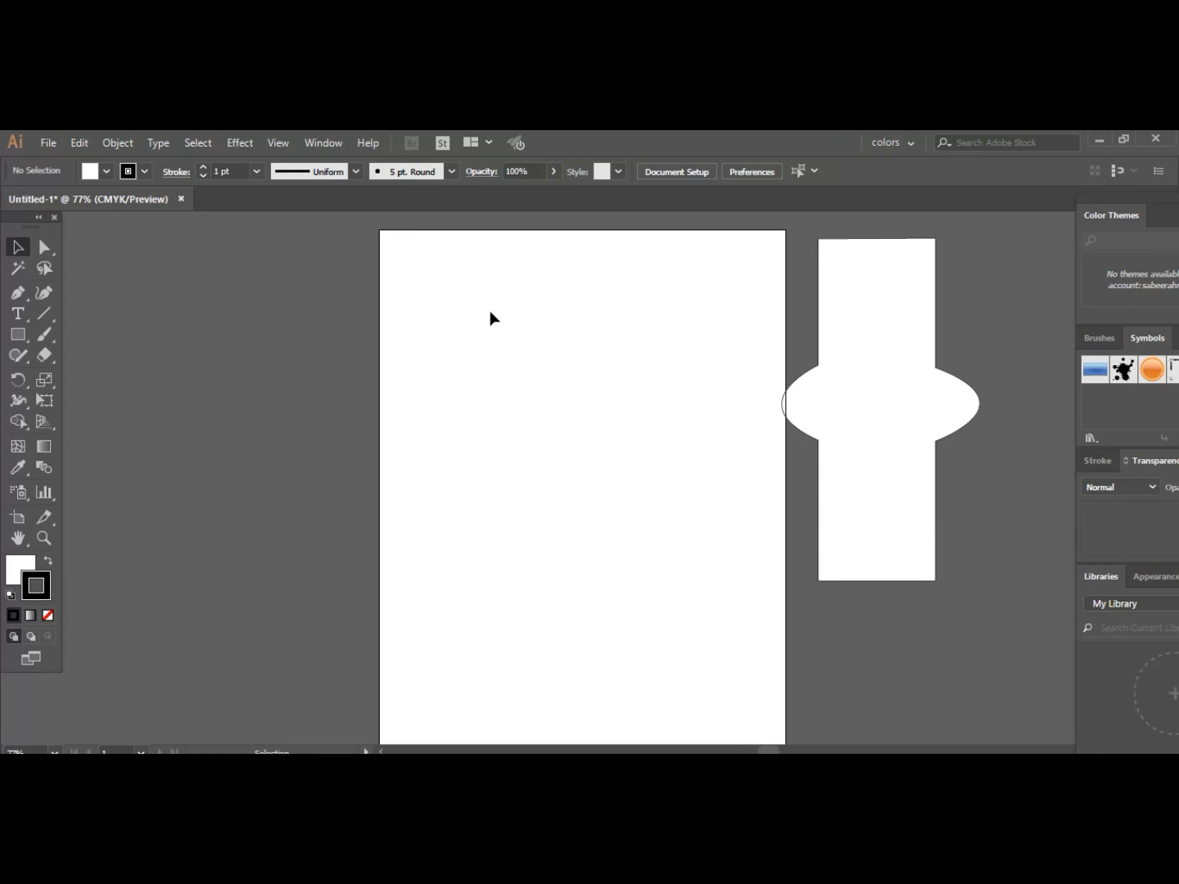
# Start a new Pen path with an anchor in the upper middle of the artboard.
pyautogui.click(19, 294)
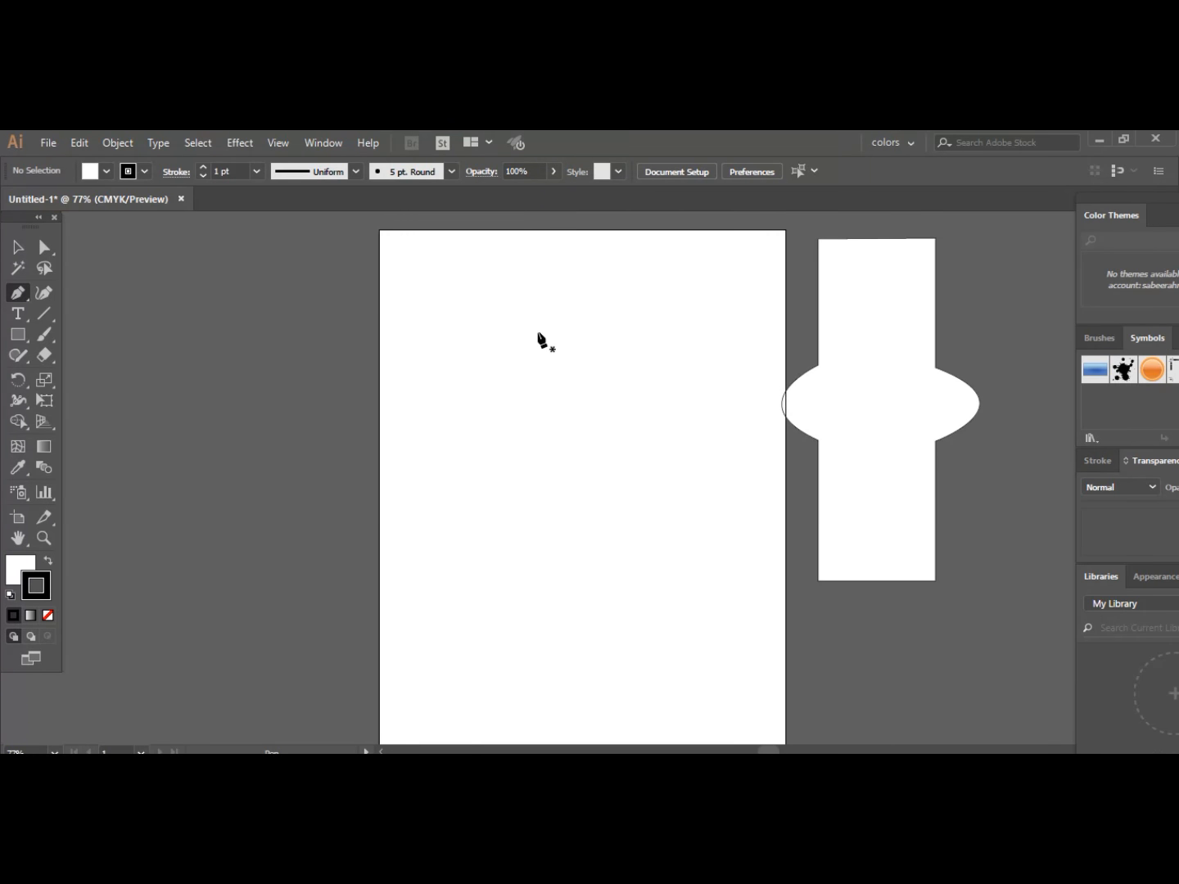
pyautogui.click(538, 333)
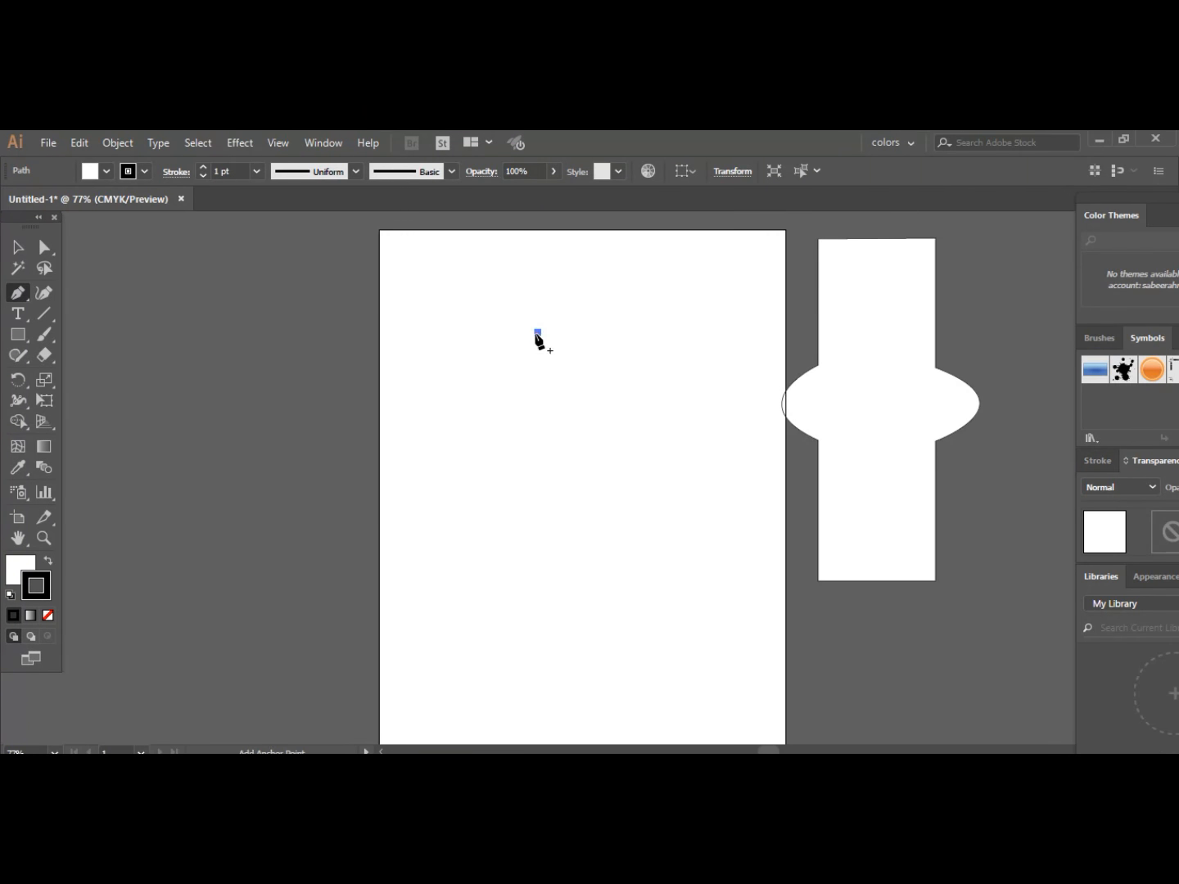
pyautogui.keyDown('shift'); pyautogui.click(538, 501); pyautogui.keyUp('shift')
pyautogui.moveTo(540, 505); pyautogui.dragTo(622, 608)
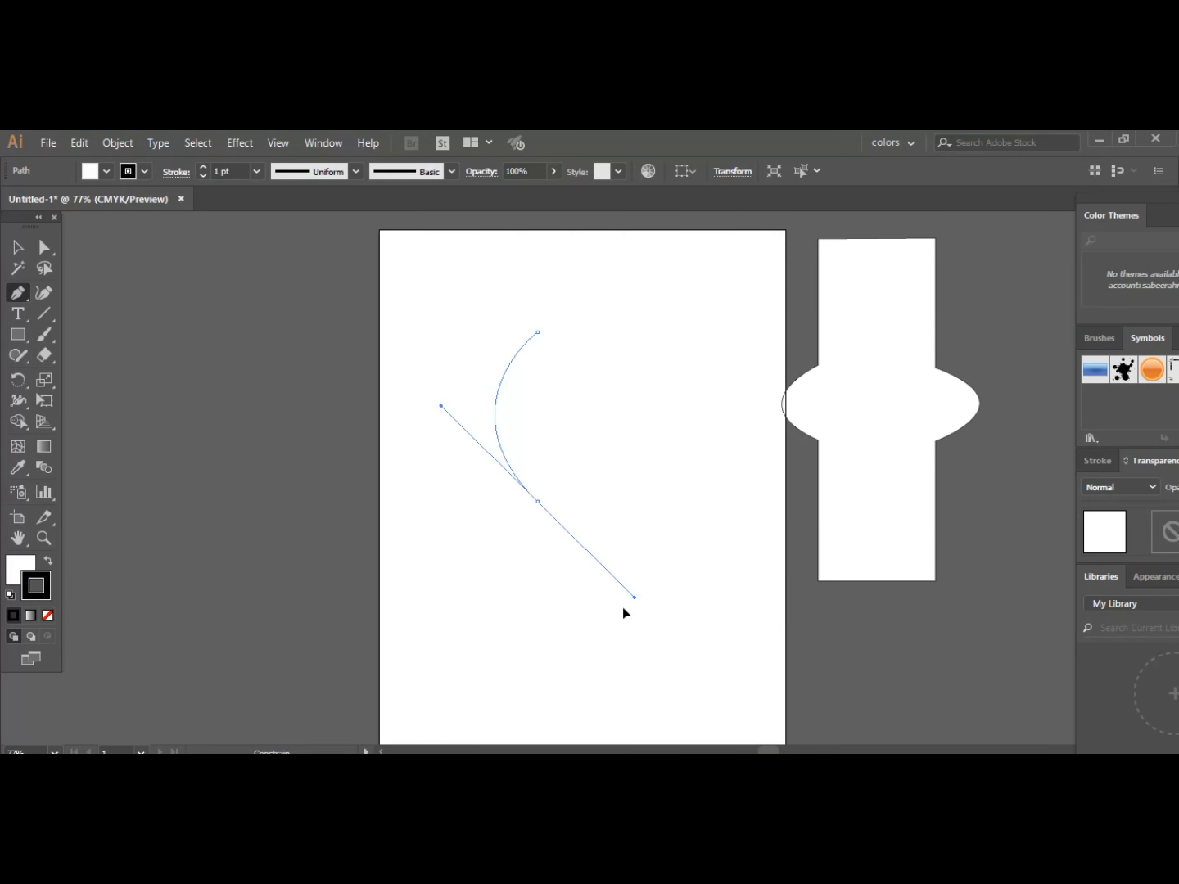
pyautogui.moveTo(622, 607); pyautogui.dragTo(623, 607)
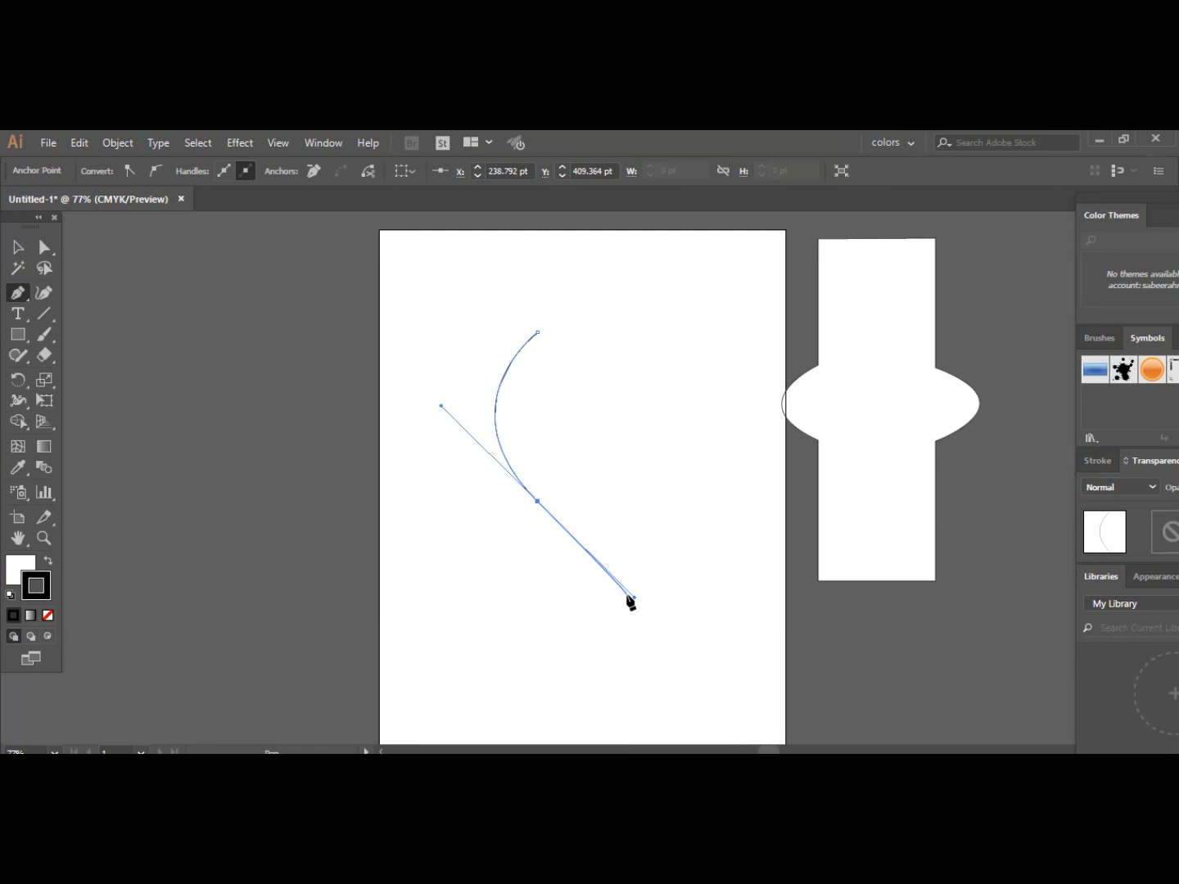
pyautogui.hotkey('ctrl', 'z')
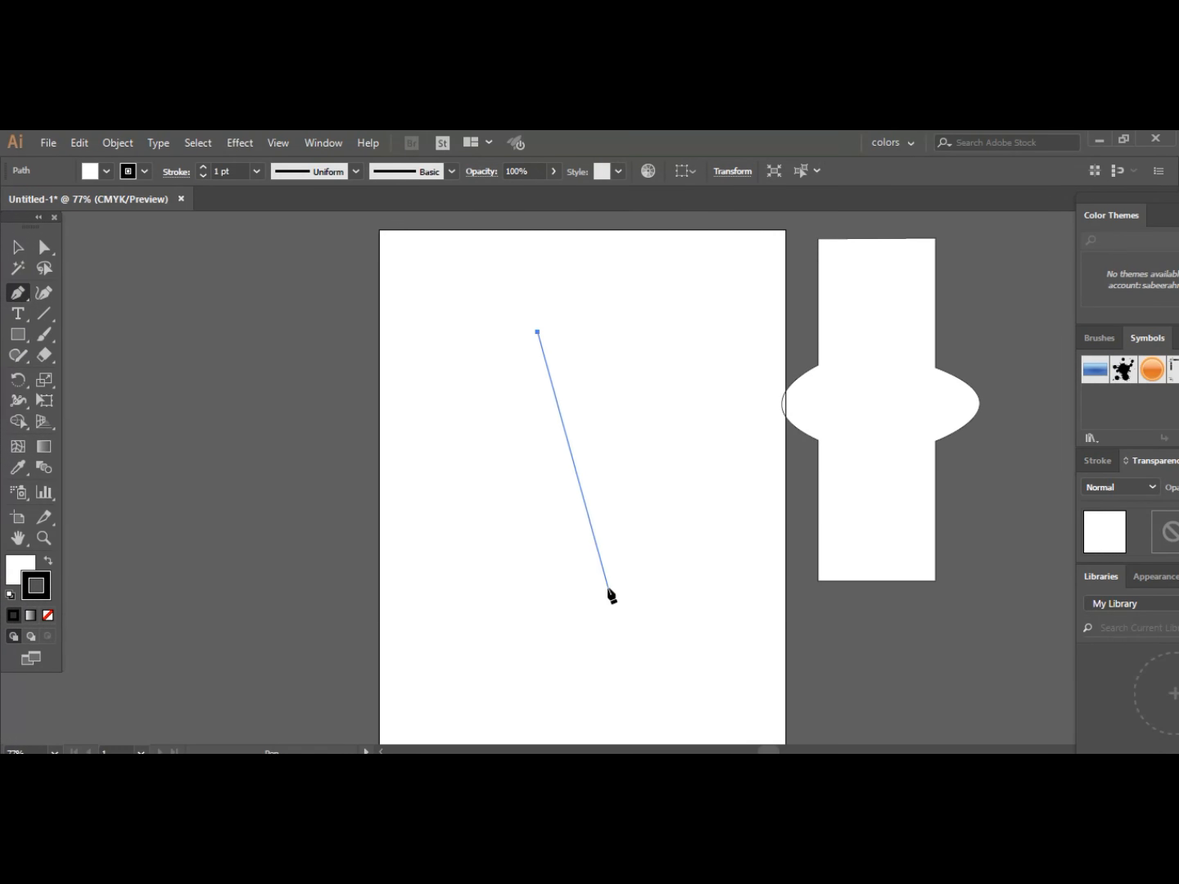
# Add a left-bulging curve ending about 244 pt directly below the starting anchor, and remove its outgoing direction handle.
pyautogui.click(538, 494)
pyautogui.moveTo(539, 494); pyautogui.dragTo(618, 578)
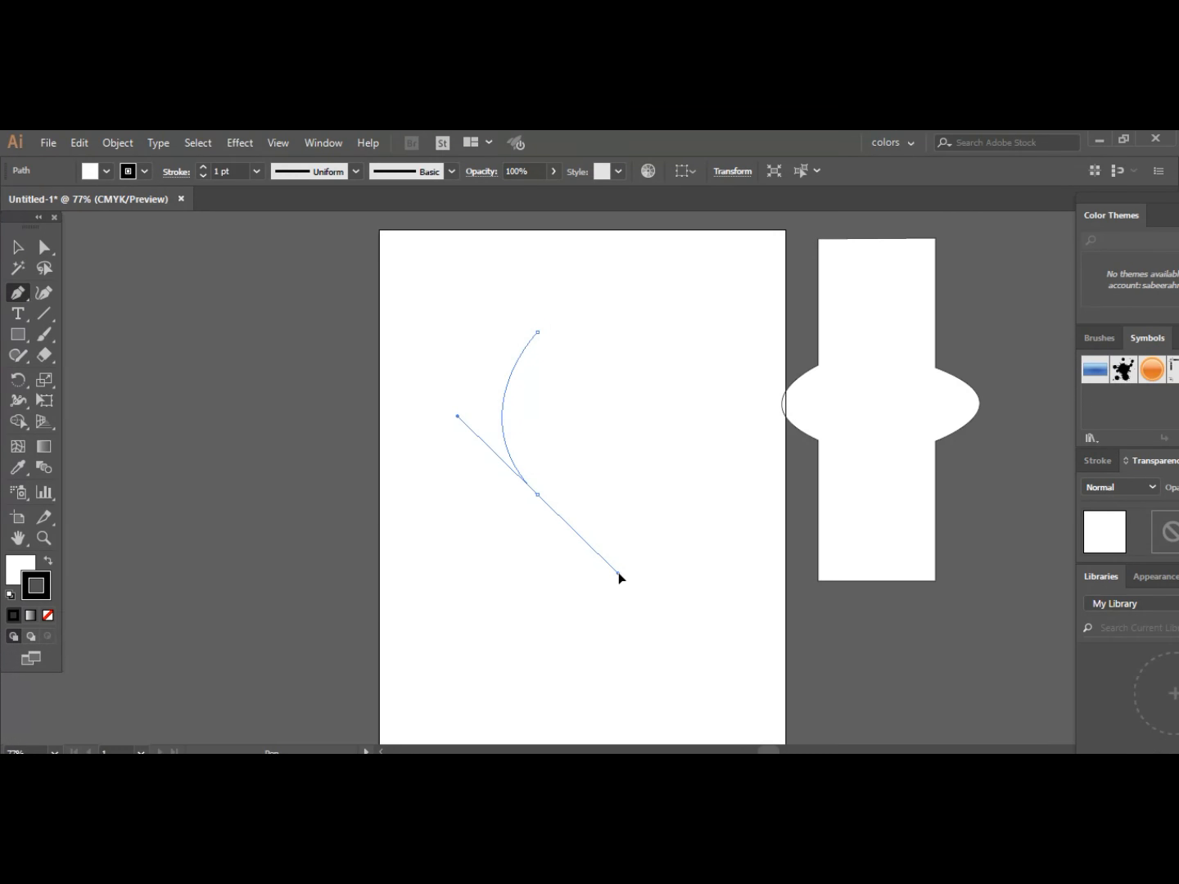
pyautogui.moveTo(618, 571); pyautogui.dragTo(618, 583)
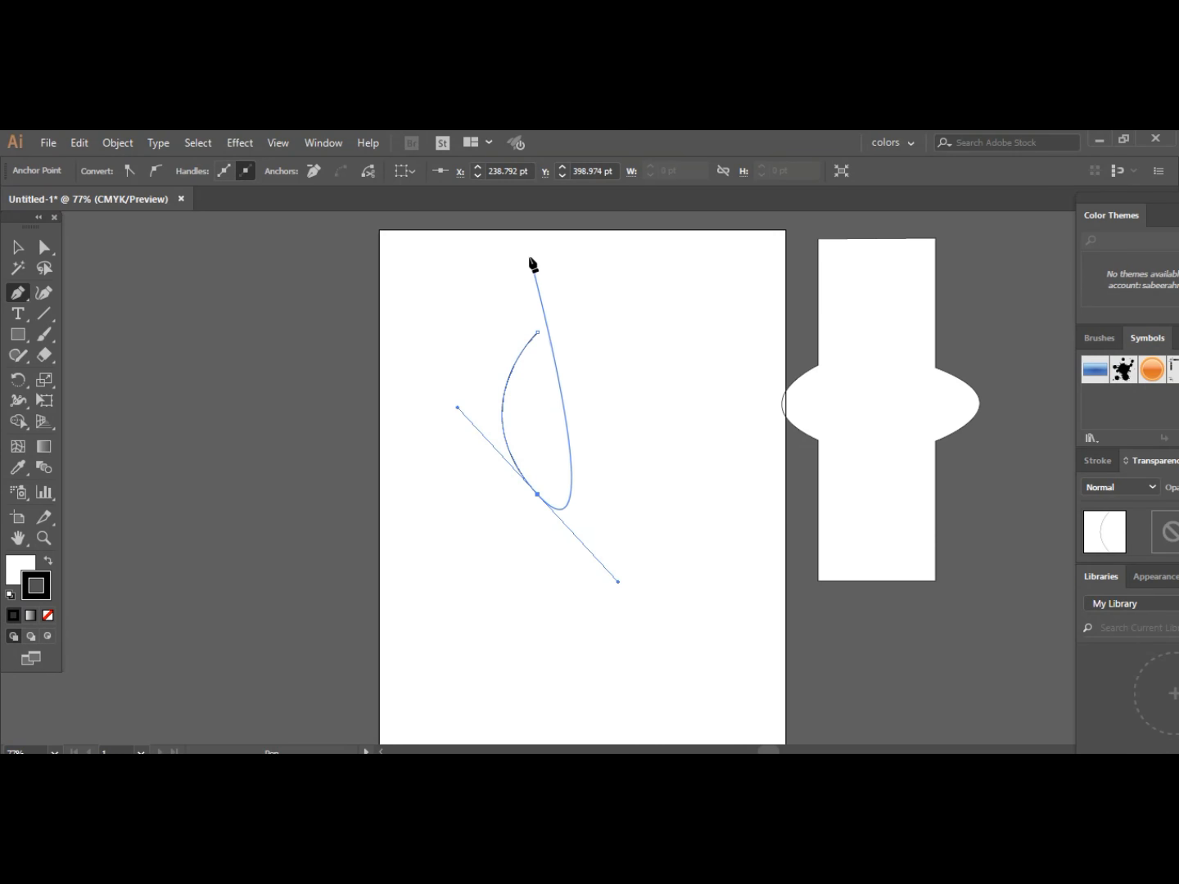
pyautogui.click(538, 496)
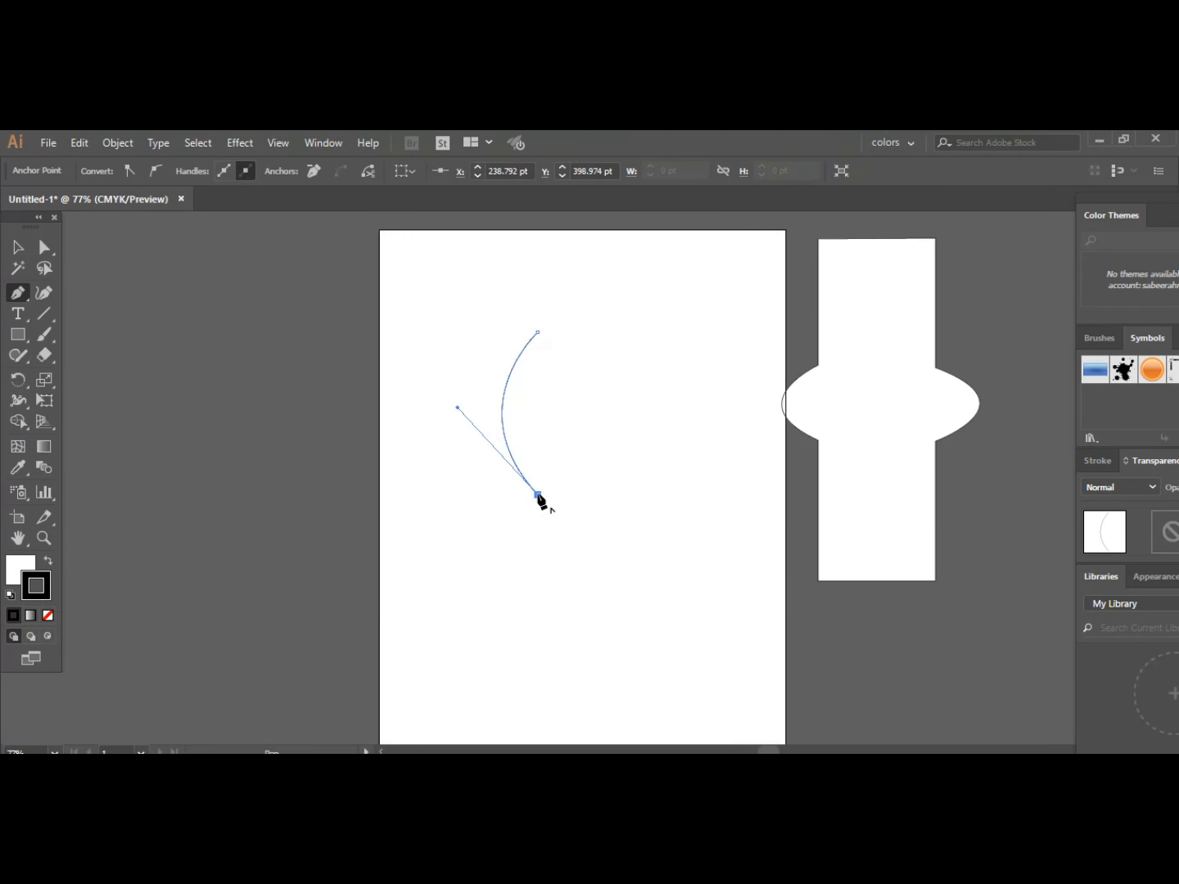
# Close the path at its starting anchor with a mirrored right-bulging curve, forming a leaf about 107 pt wide and 244 pt high.
pyautogui.click(538, 332)
pyautogui.moveTo(539, 336); pyautogui.dragTo(460, 247)
pyautogui.moveTo(460, 247); pyautogui.dragTo(459, 247)
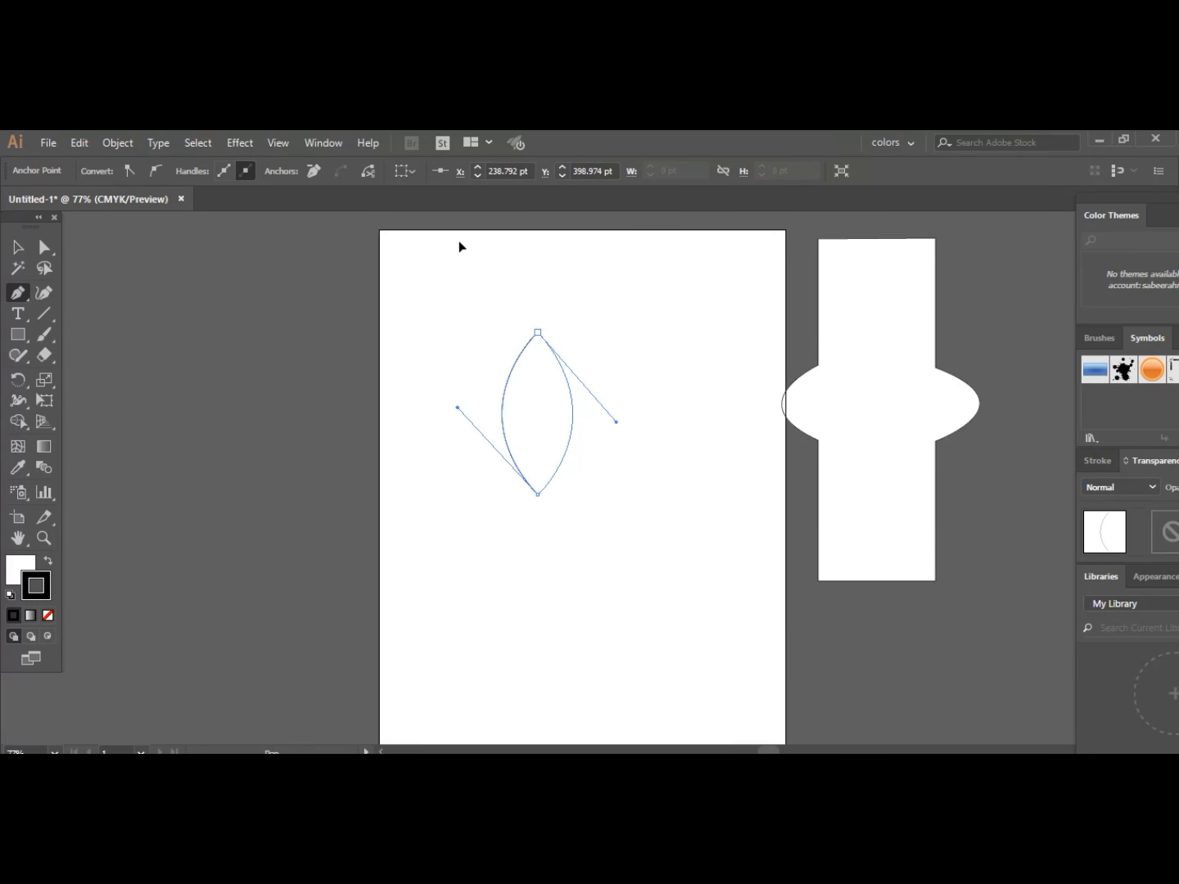
pyautogui.moveTo(459, 248); pyautogui.dragTo(457, 246)
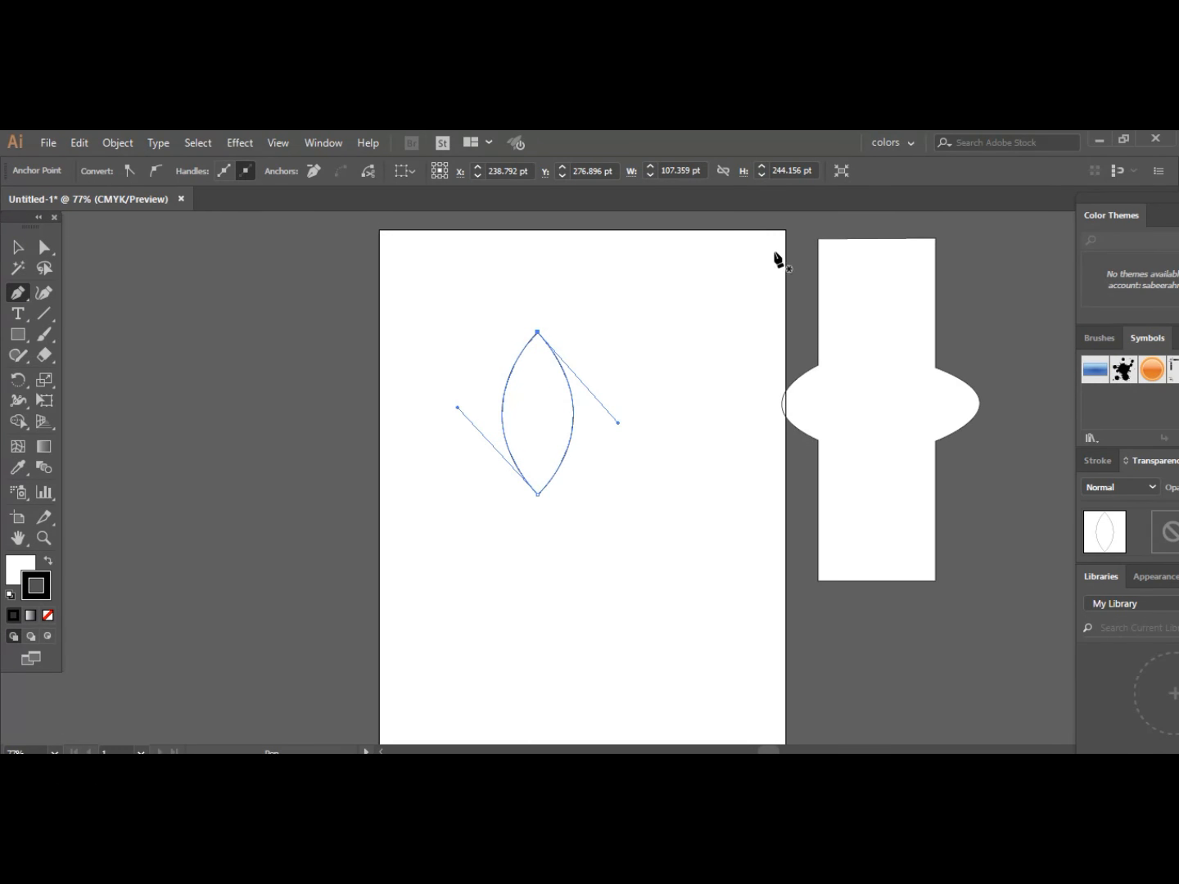
# Move the leaf shape off the artboard to the upper right of the bulging shape, and return to the Pen tool.
pyautogui.click(17, 247)
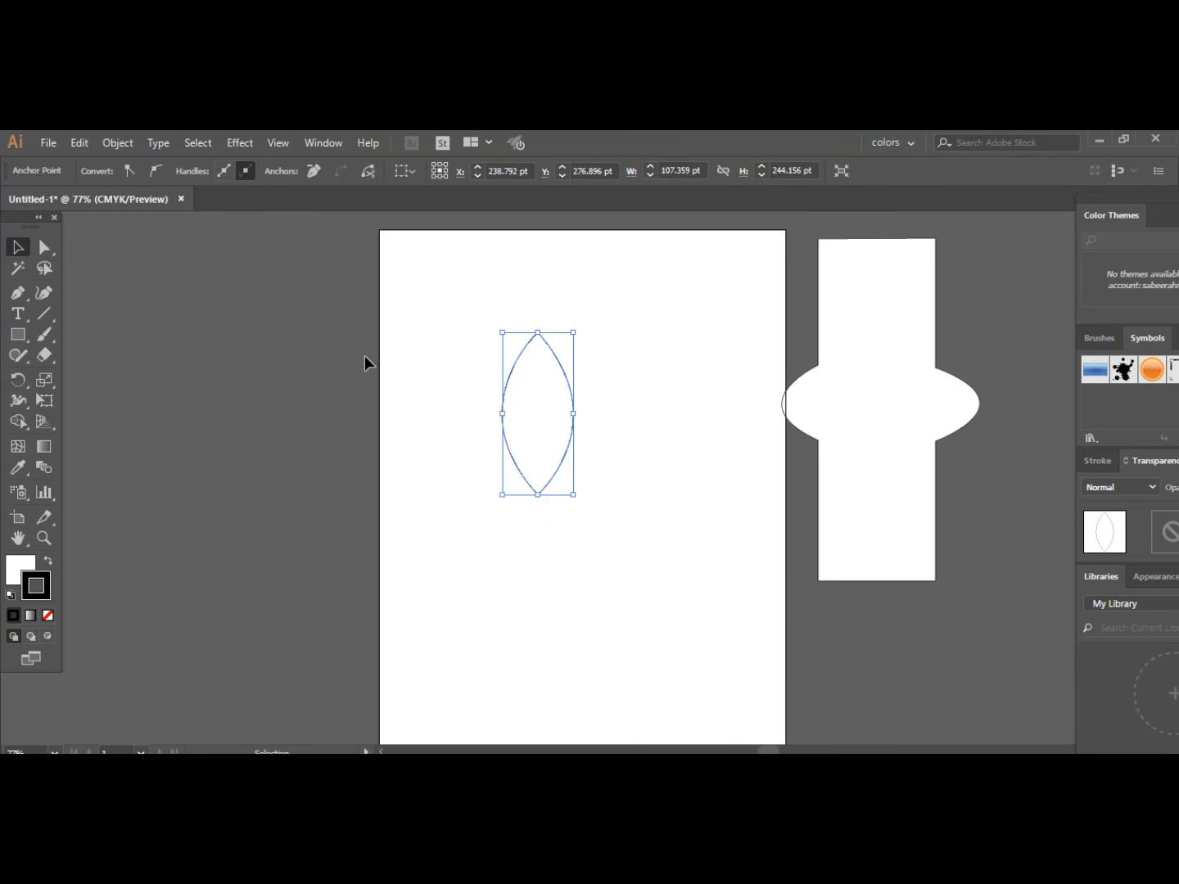
pyautogui.moveTo(532, 409); pyautogui.dragTo(974, 302)
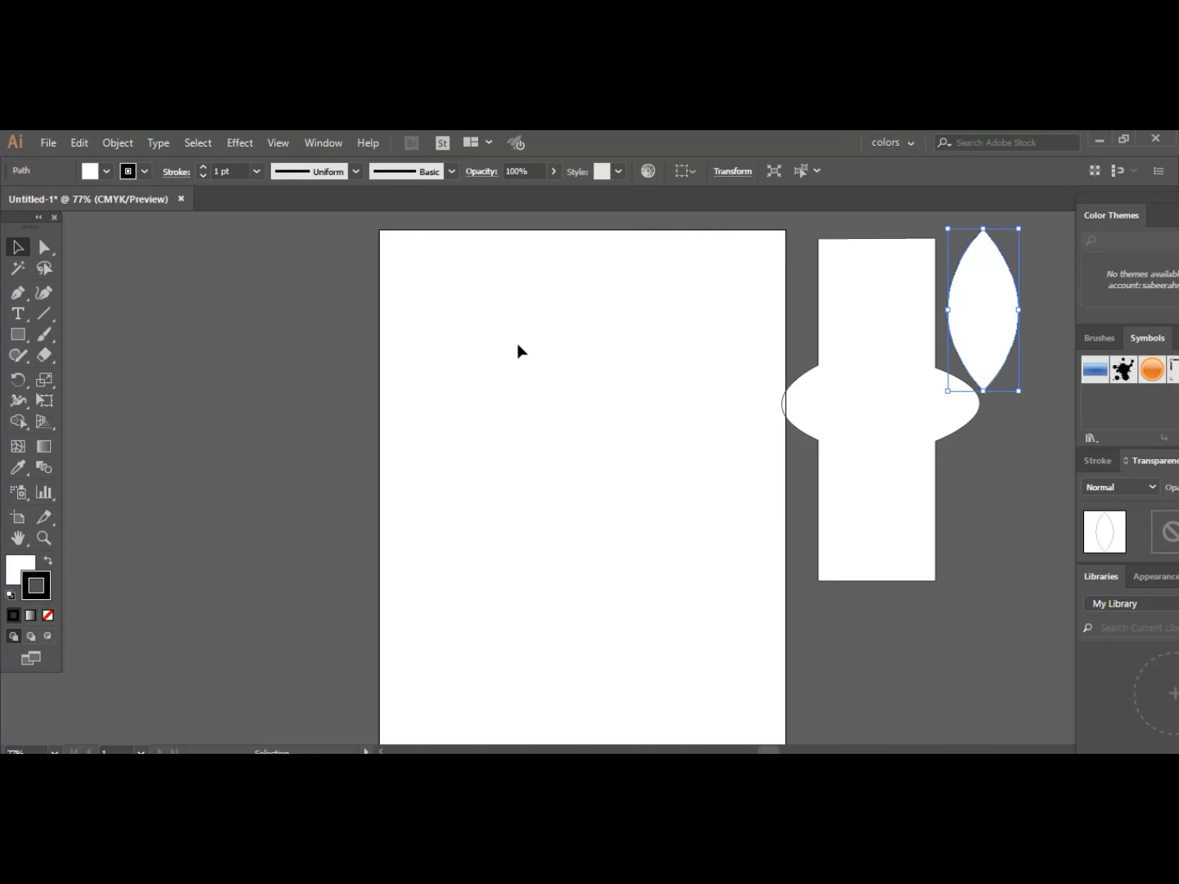
pyautogui.press('p')
pyautogui.click(469, 453)
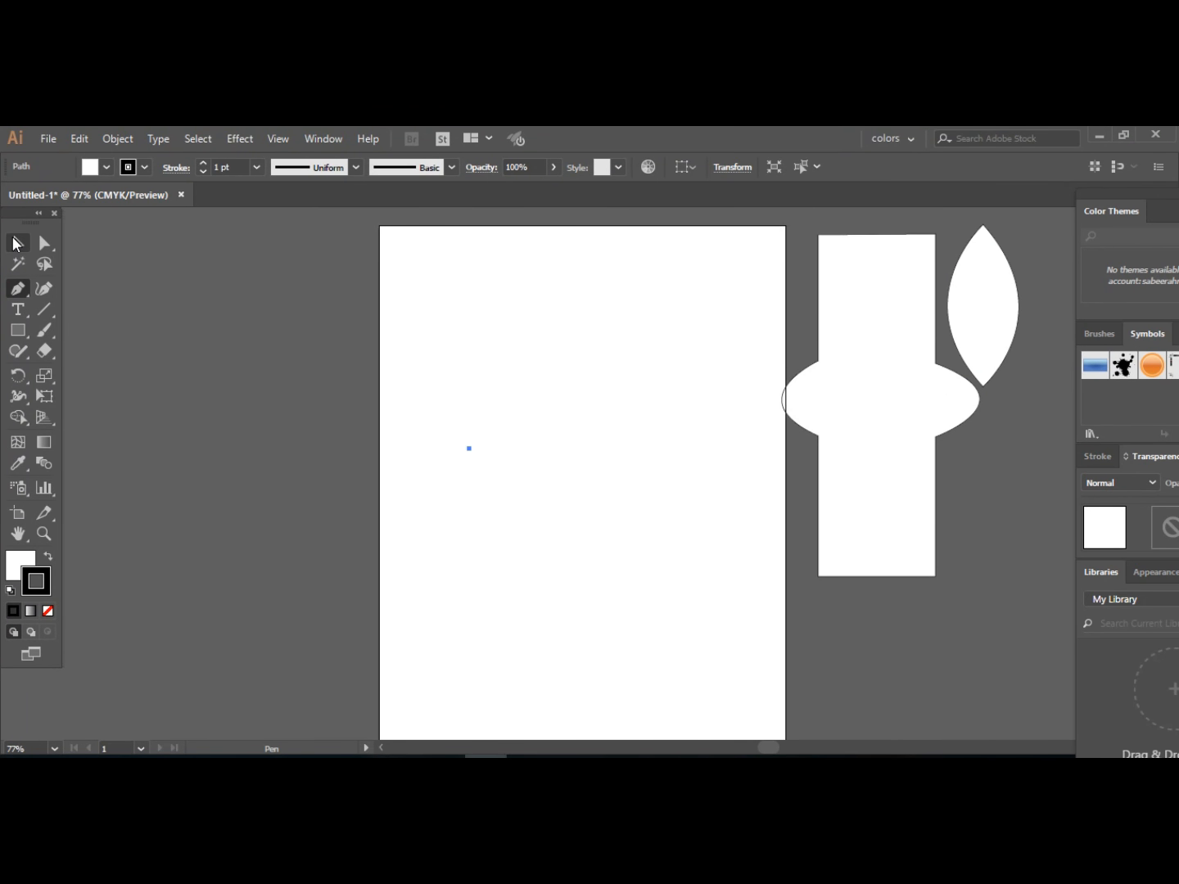
pyautogui.click(22, 246)
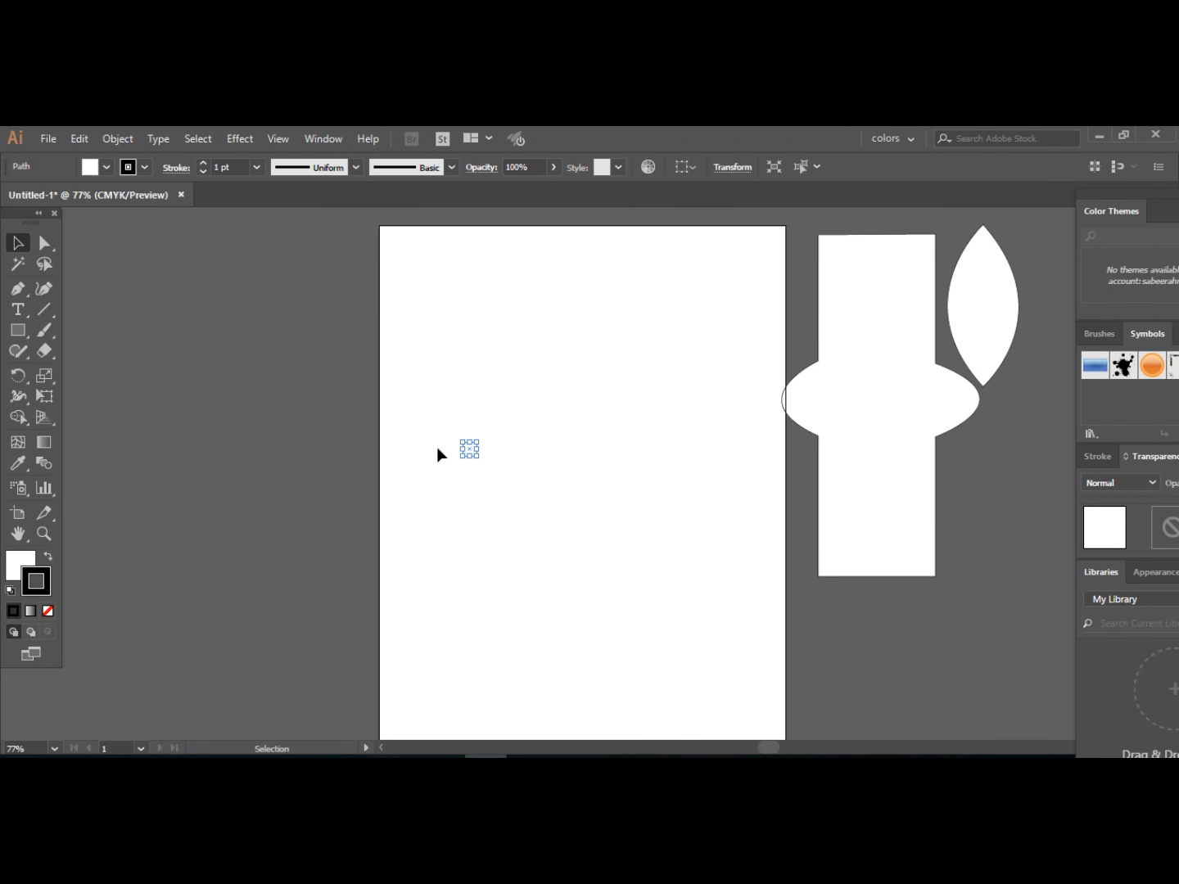
pyautogui.press('Delete')
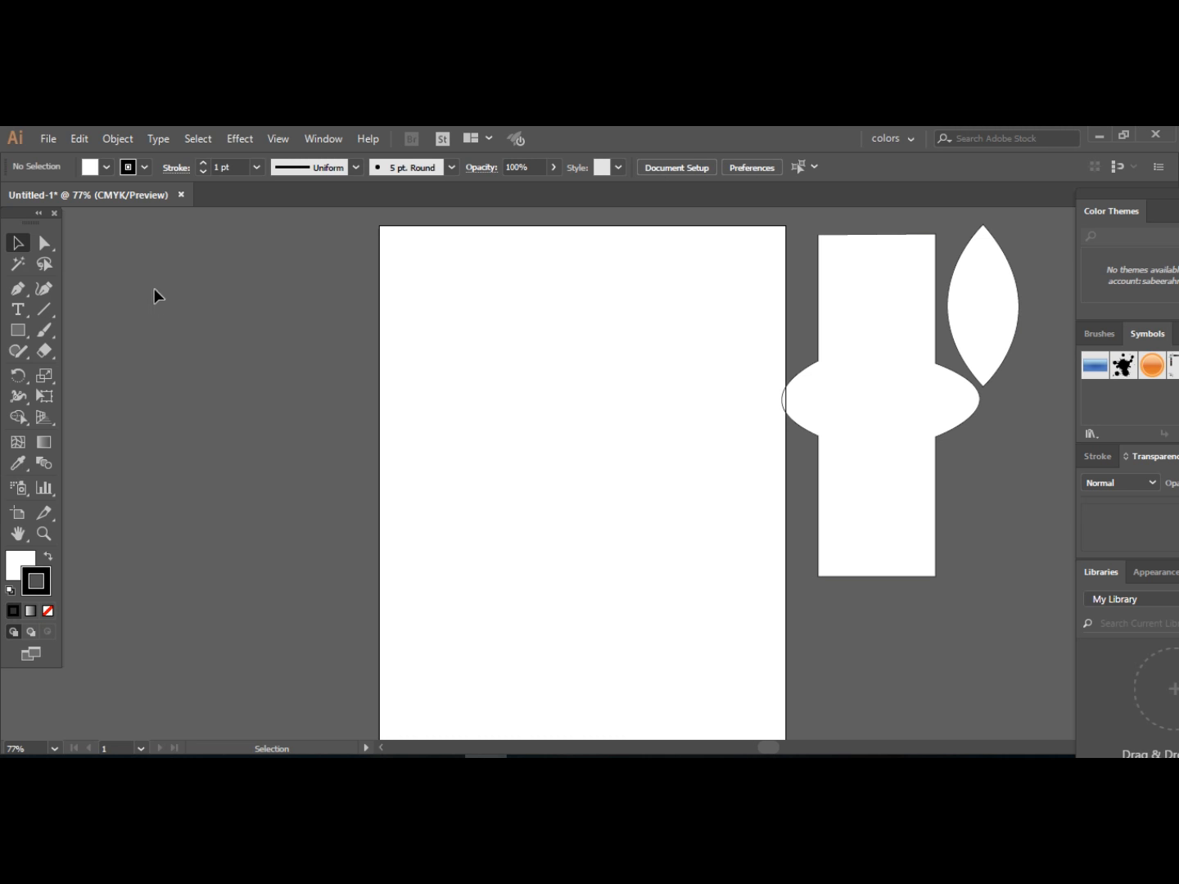
# Start a new Pen path for a heart with its top notch anchor in the upper middle of the artboard.
pyautogui.click(18, 290)
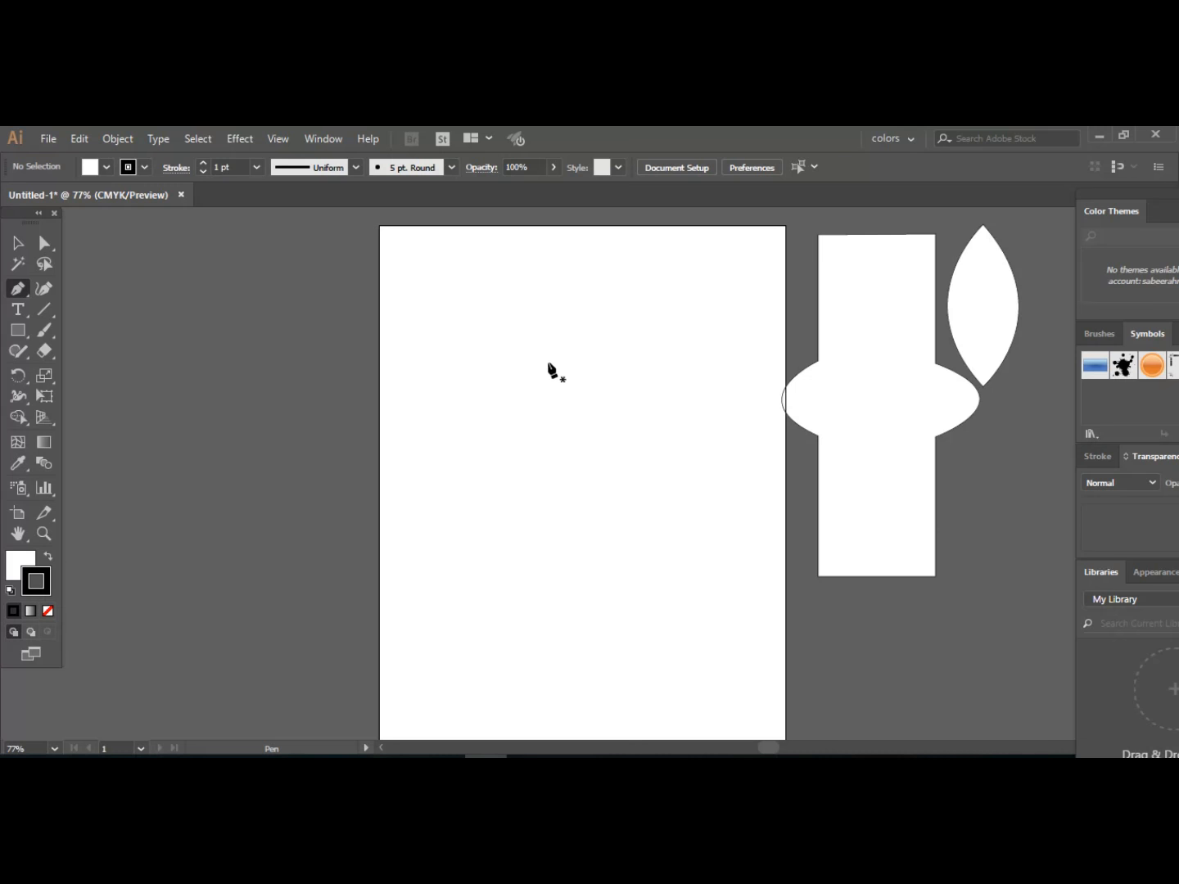
pyautogui.click(529, 350)
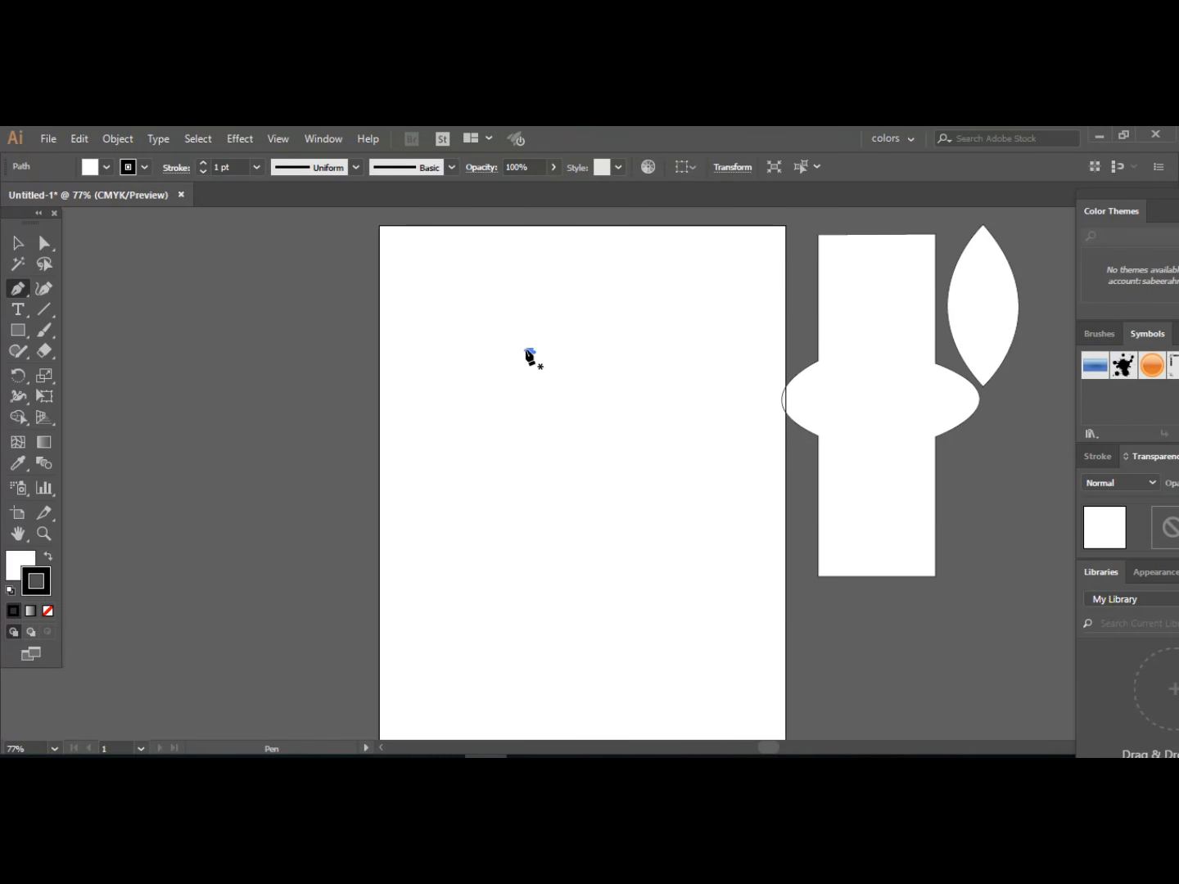
pyautogui.keyDown('ctrl'); pyautogui.click(530, 361); pyautogui.keyUp('ctrl')
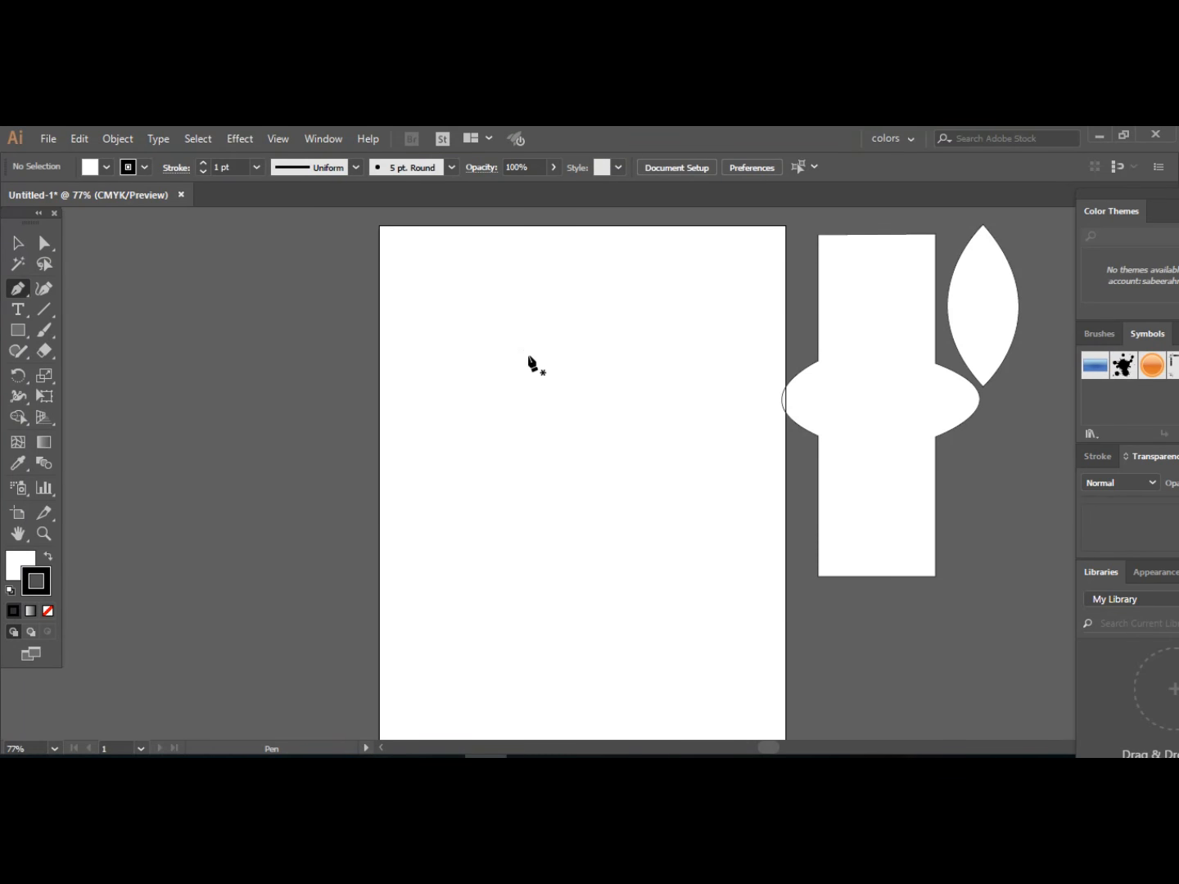
pyautogui.keyDown('ctrl'); pyautogui.click(531, 353); pyautogui.keyUp('ctrl')
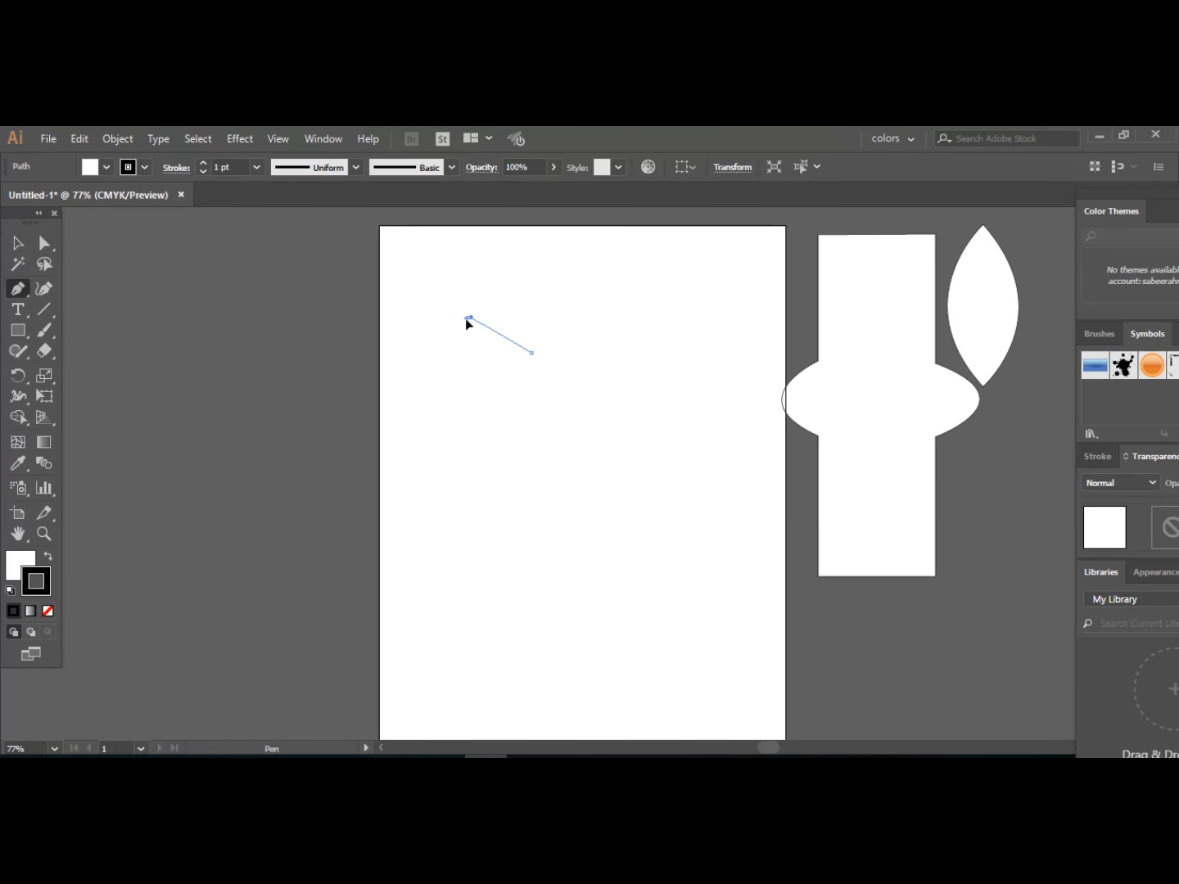
pyautogui.moveTo(467, 317); pyautogui.dragTo(367, 331)
pyautogui.hotkey('ctrl', 'z')
pyautogui.click(465, 335)
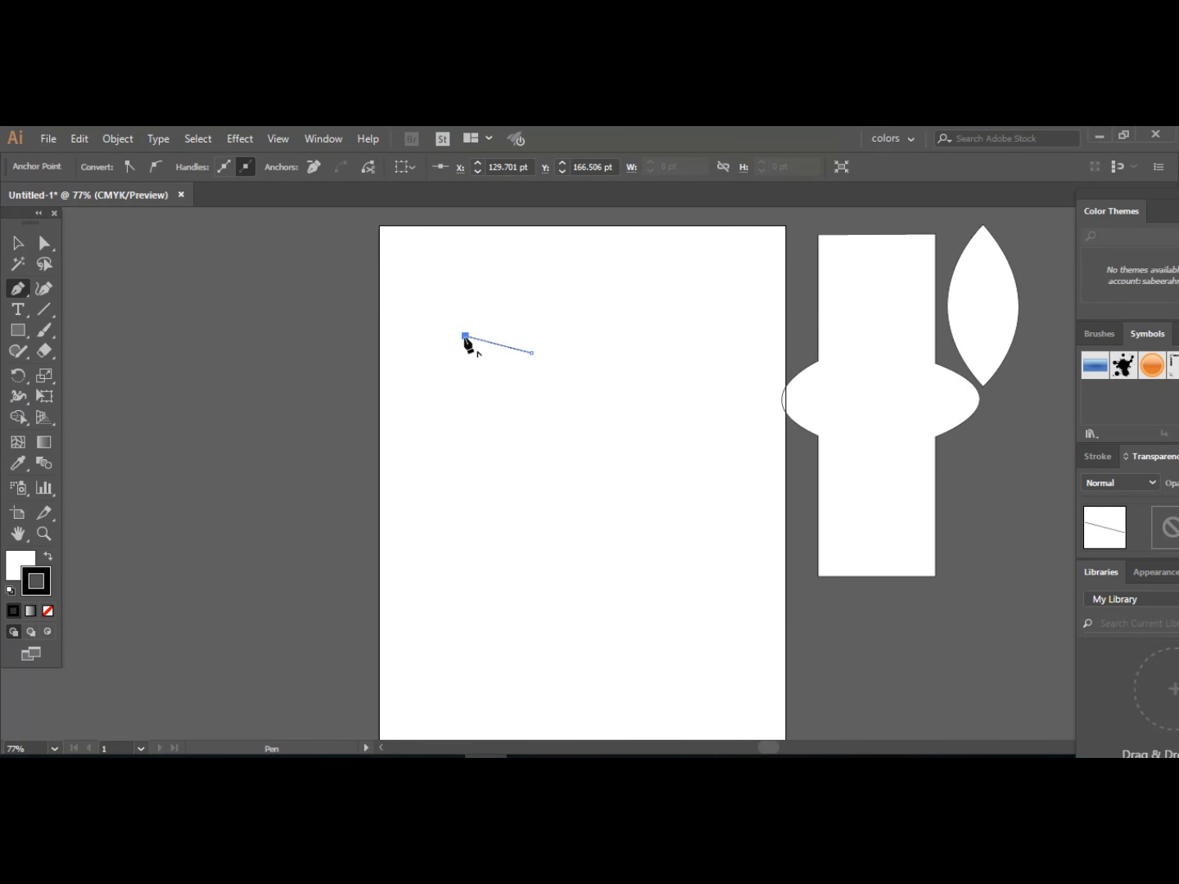
pyautogui.keyDown('ctrl'); pyautogui.click(464, 338); pyautogui.keyUp('ctrl')
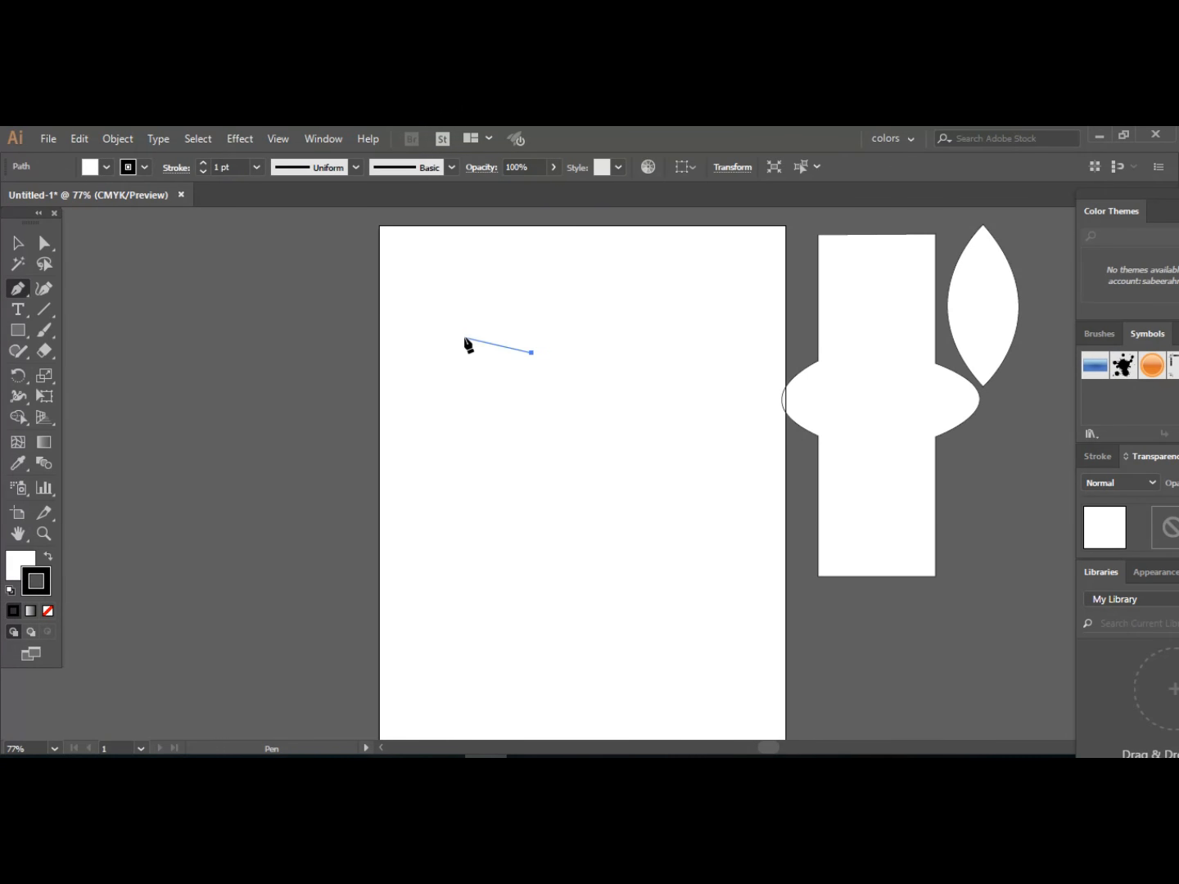
# Curve the heart's left lobe through a smooth anchor at about X 126, Y 169 pt and down to a bottom tip at about X 221, Y 365 pt.
pyautogui.moveTo(463, 338); pyautogui.dragTo(433, 388)
pyautogui.moveTo(433, 385); pyautogui.dragTo(418, 384)
pyautogui.moveTo(419, 386); pyautogui.dragTo(419, 385)
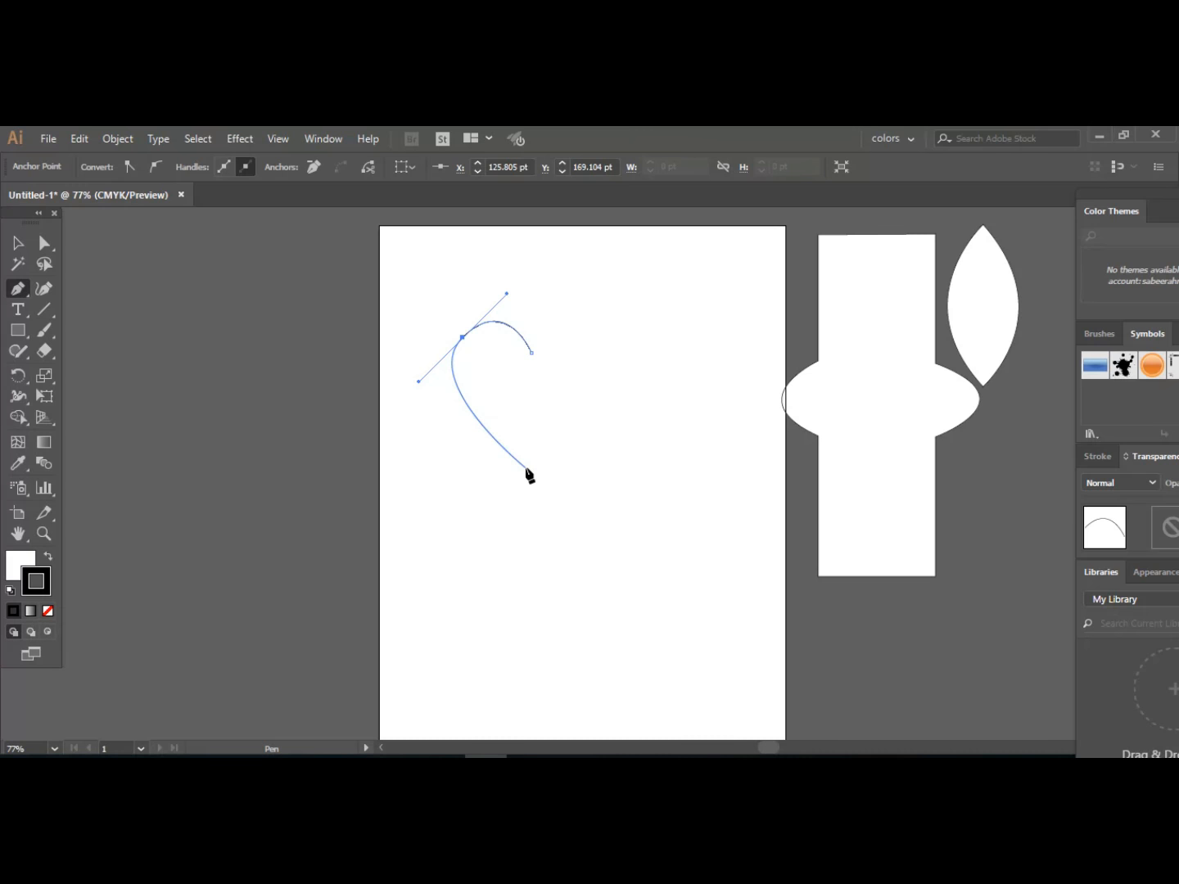
pyautogui.click(526, 468)
pyautogui.moveTo(609, 341); pyautogui.dragTo(524, 305)
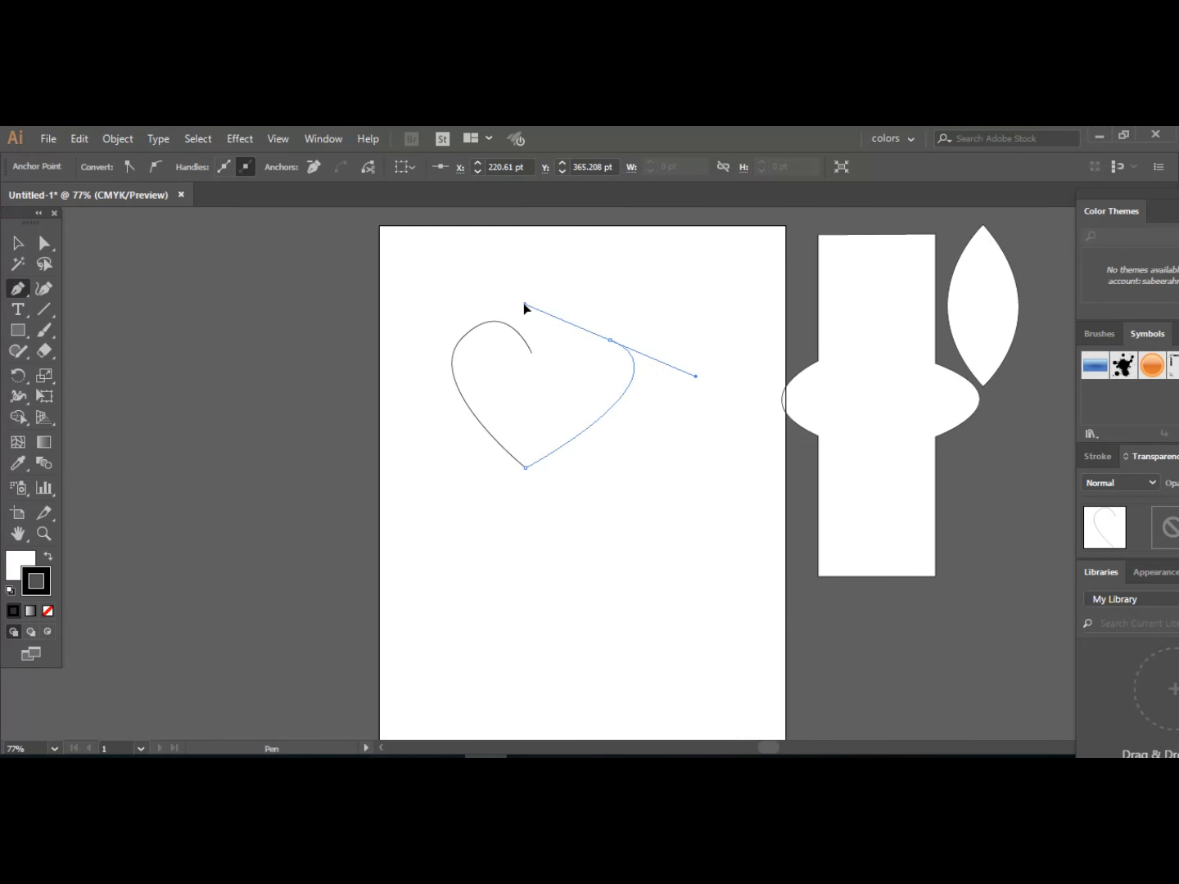
pyautogui.moveTo(523, 304); pyautogui.dragTo(524, 304)
pyautogui.press('ctrl')
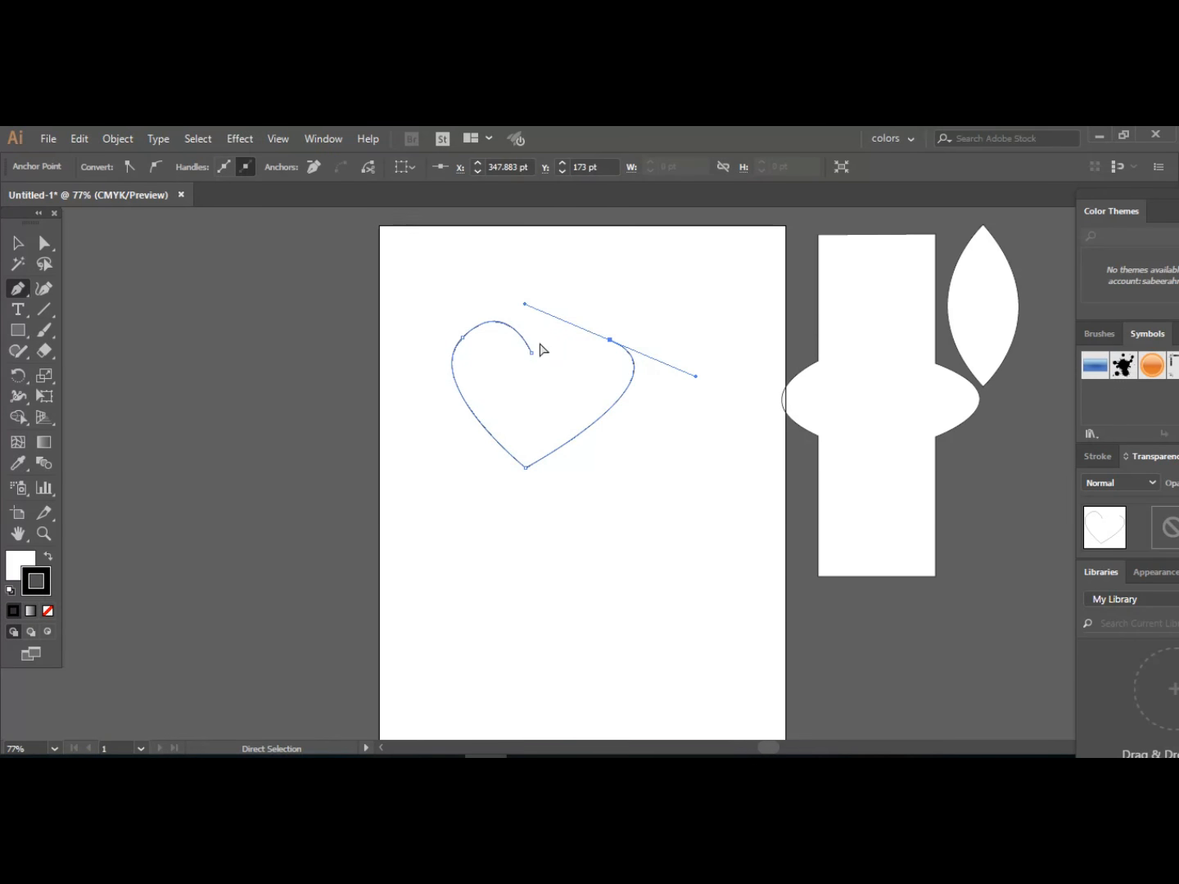
pyautogui.hotkey('ctrl', 'z')
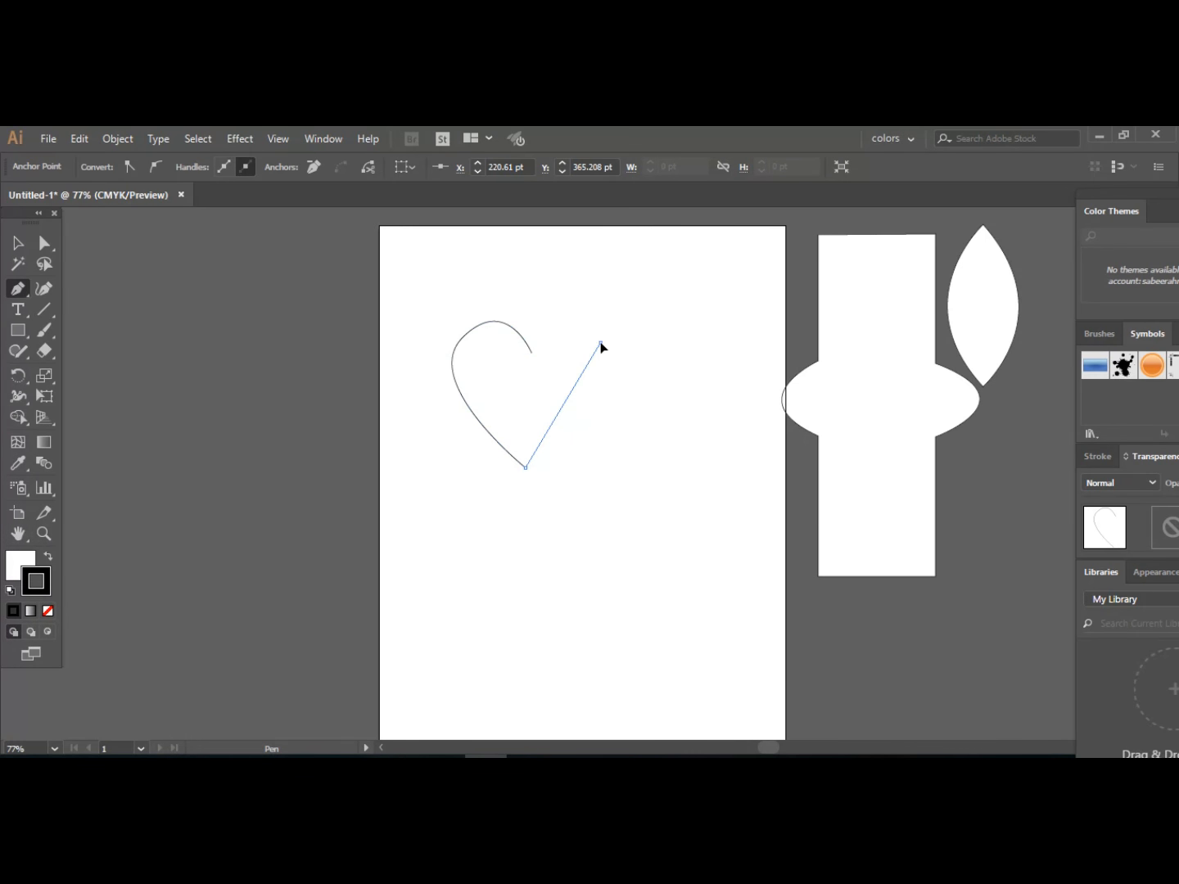
pyautogui.moveTo(600, 344); pyautogui.dragTo(525, 334)
pyautogui.press('ctrl')
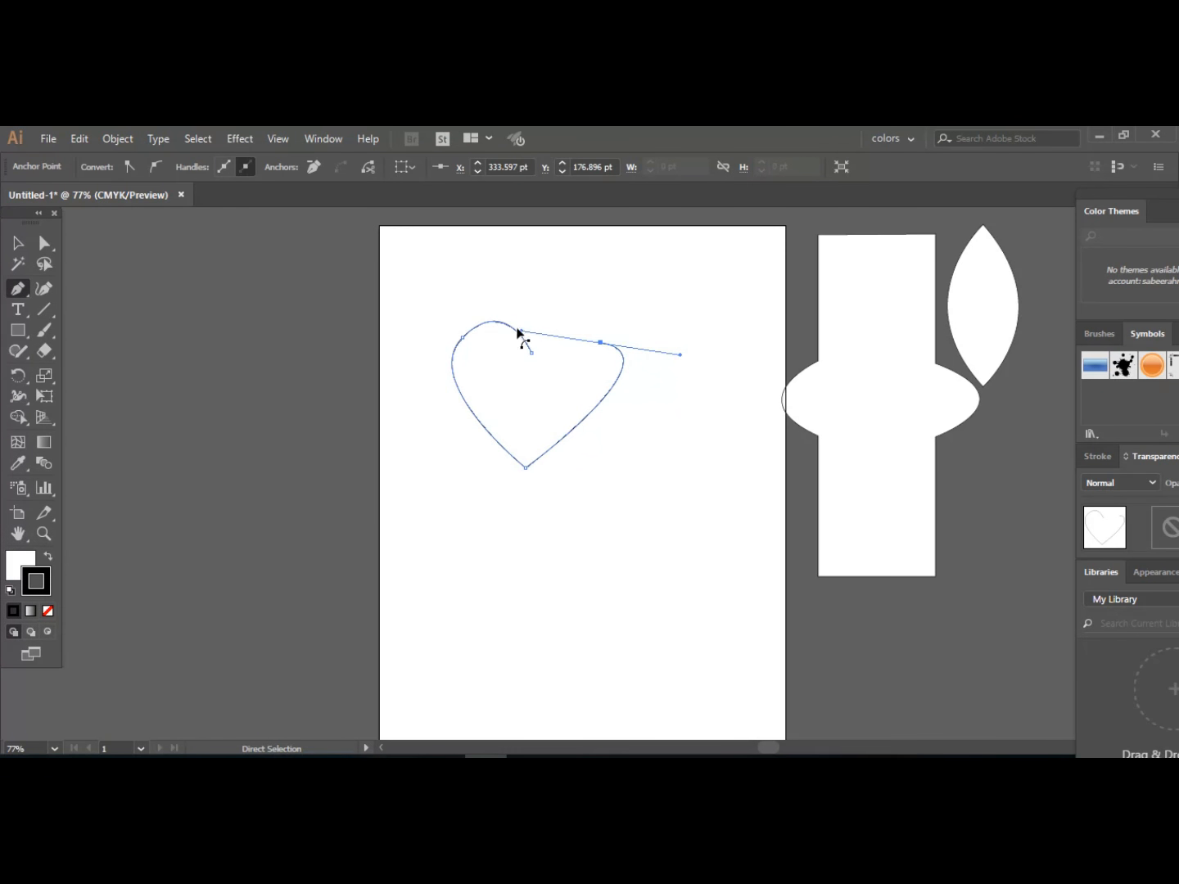
pyautogui.hotkey('ctrl', 'z')
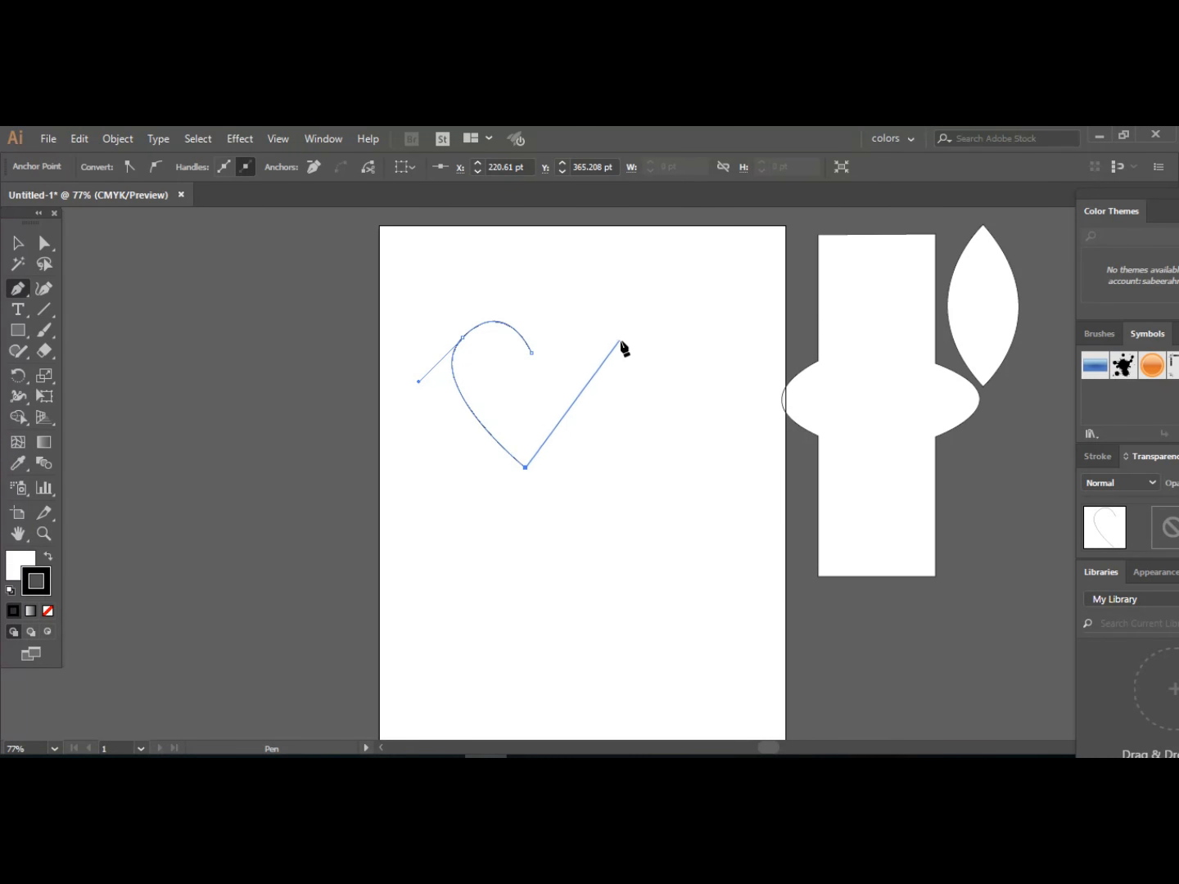
pyautogui.click(620, 337)
pyautogui.moveTo(620, 337); pyautogui.dragTo(546, 306)
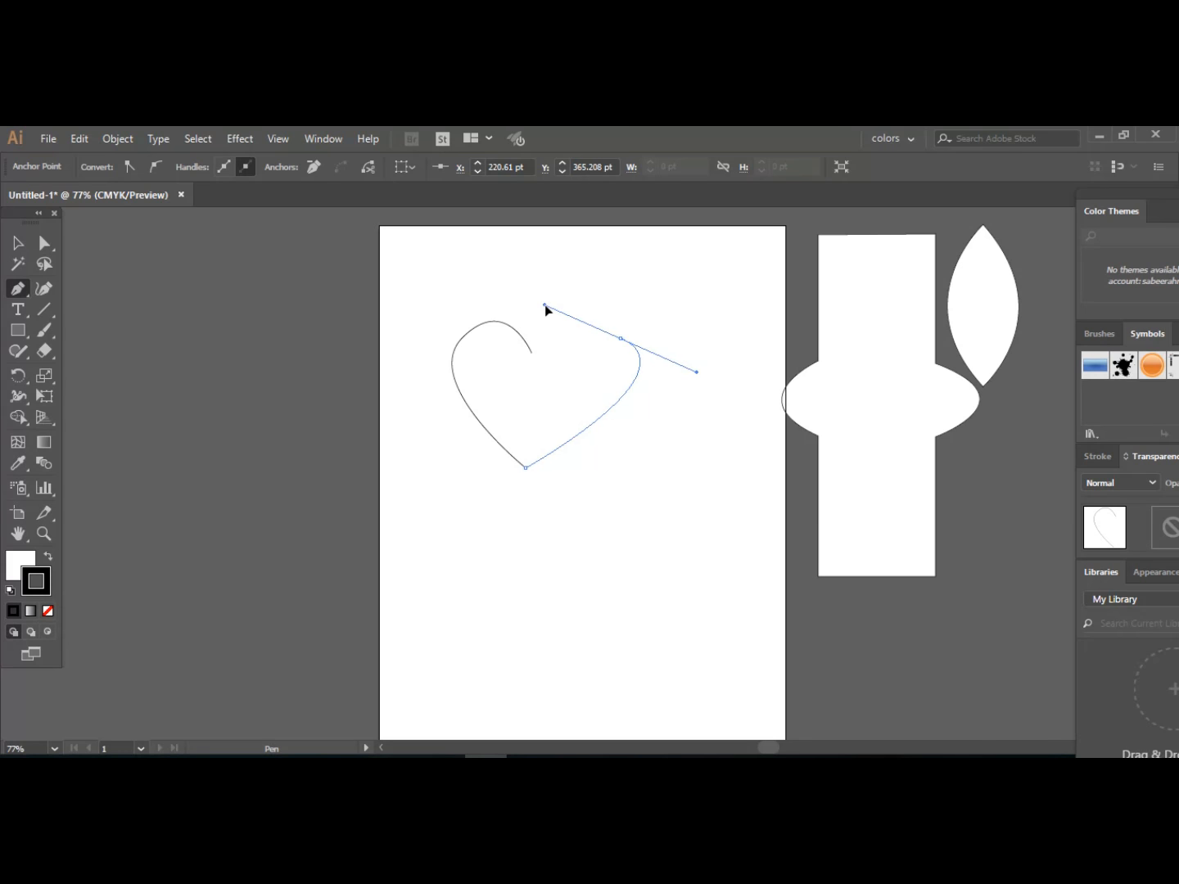
pyautogui.press('ctrl')
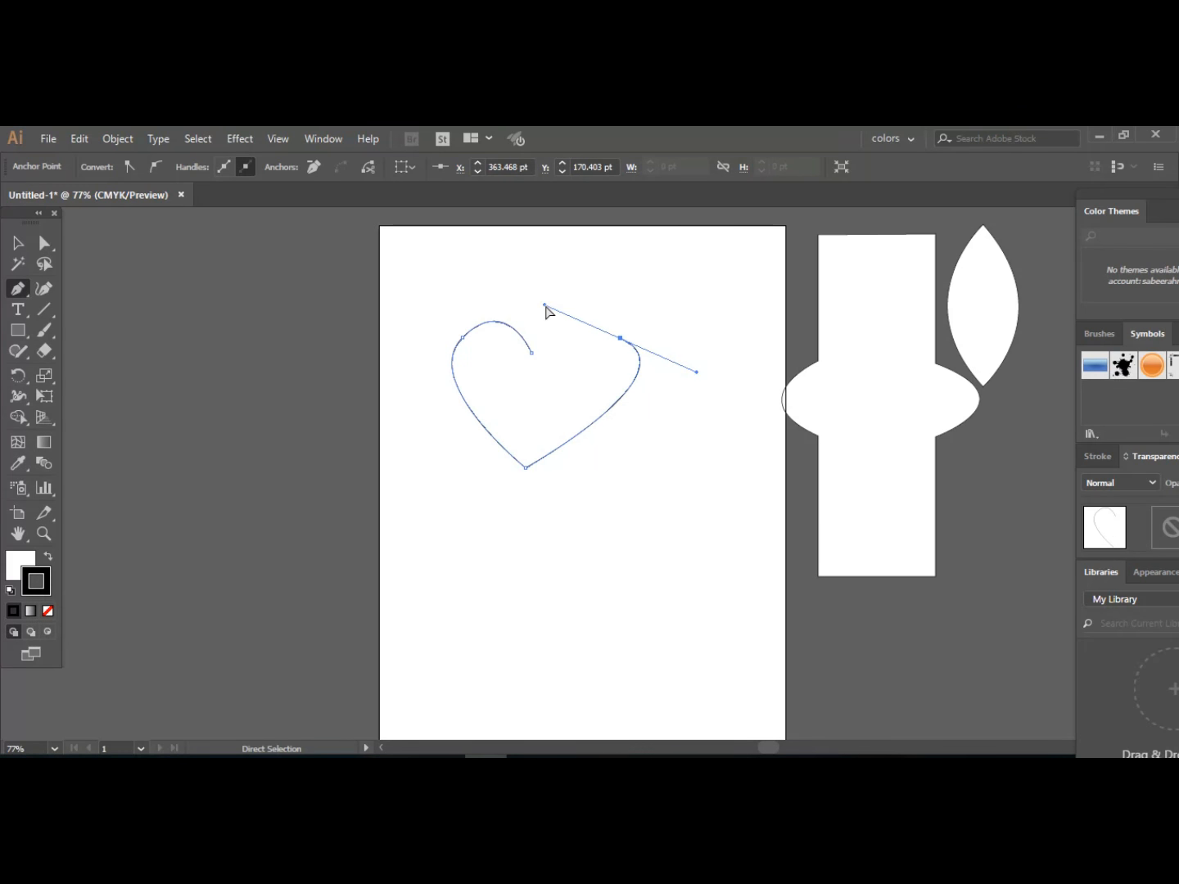
pyautogui.hotkey('ctrl', 'z')
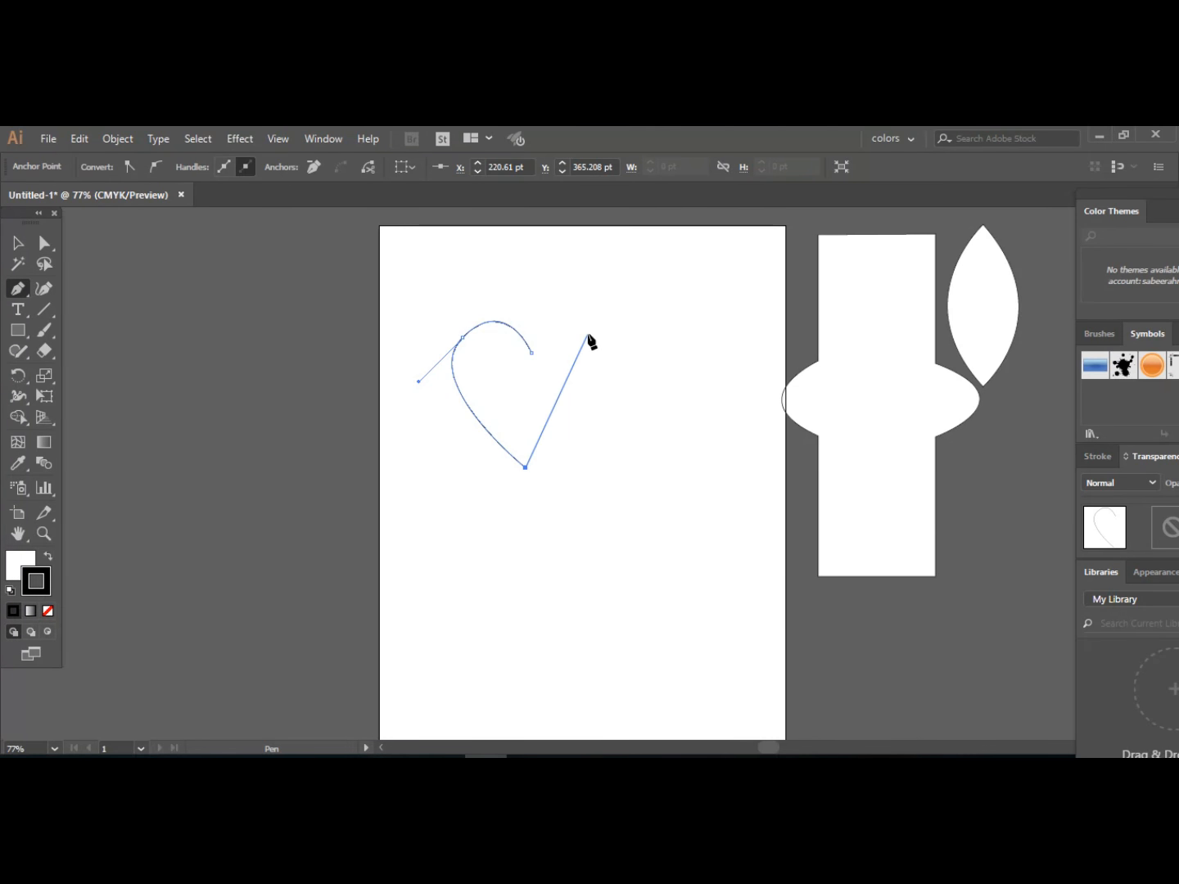
# Try a smooth right-lobe anchor at about X 314, Y 164 pt and close the heart at its top notch with a curve.
pyautogui.moveTo(588, 335)
pyautogui.mouseDown()
pyautogui.moveTo(522, 352)
pyautogui.moveTo(508, 326)
pyautogui.mouseUp()
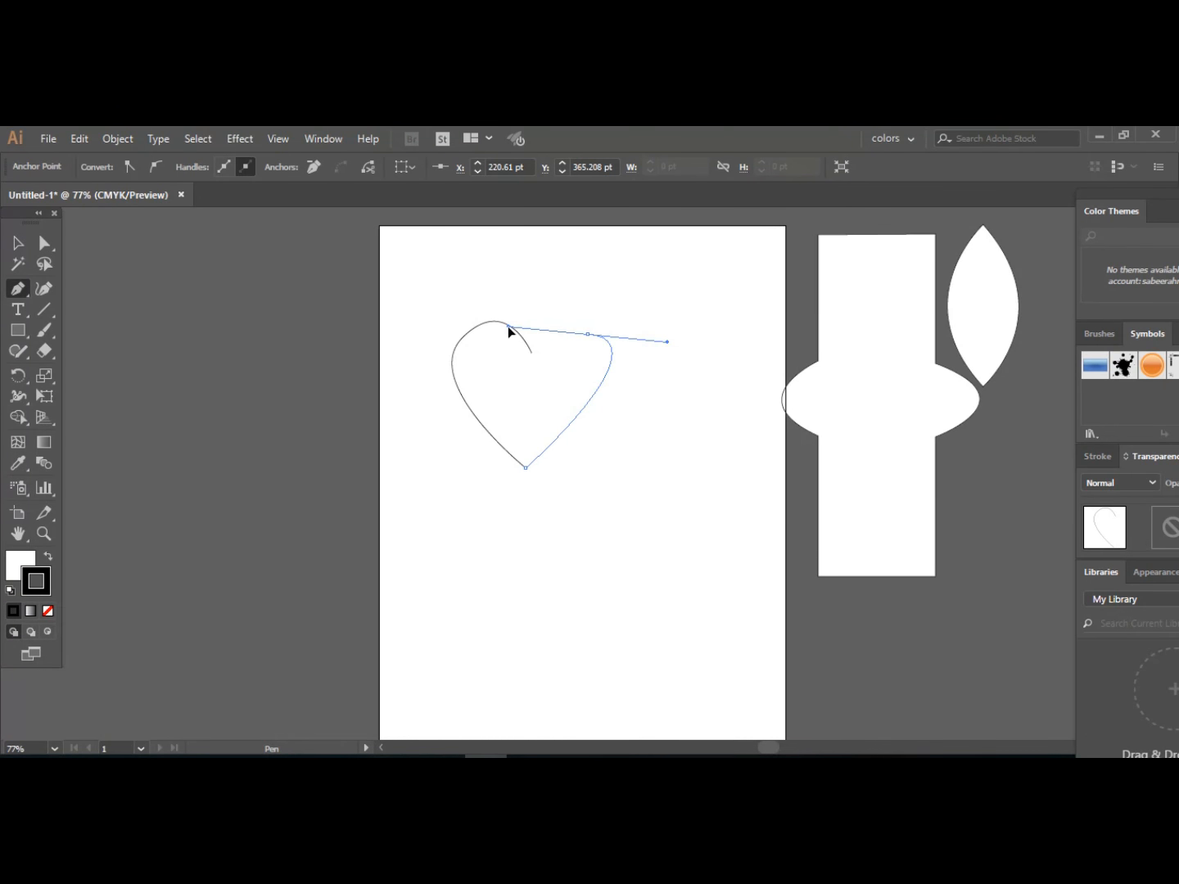
pyautogui.moveTo(507, 326); pyautogui.dragTo(507, 328)
pyautogui.click(534, 354)
pyautogui.click(588, 335)
pyautogui.click(533, 353)
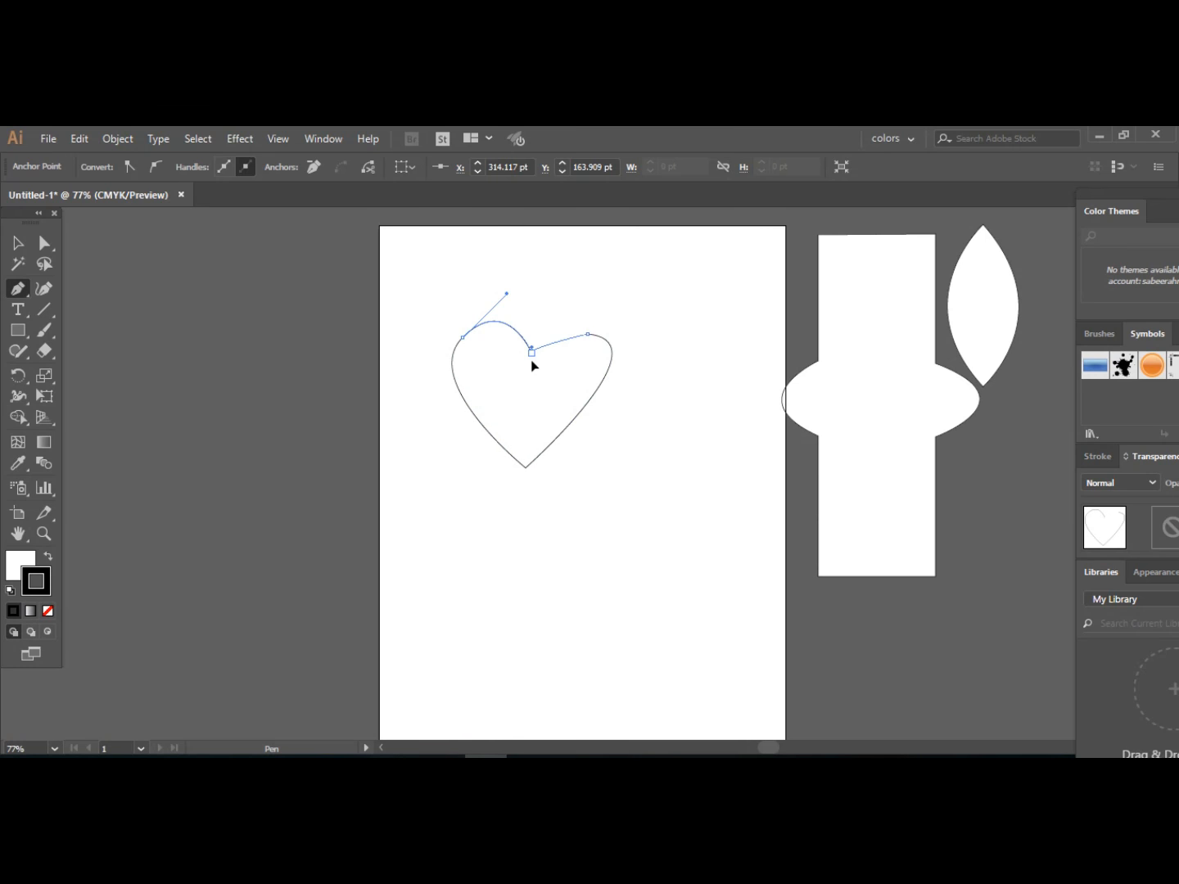
pyautogui.moveTo(534, 370); pyautogui.dragTo(509, 403)
pyautogui.click(590, 337)
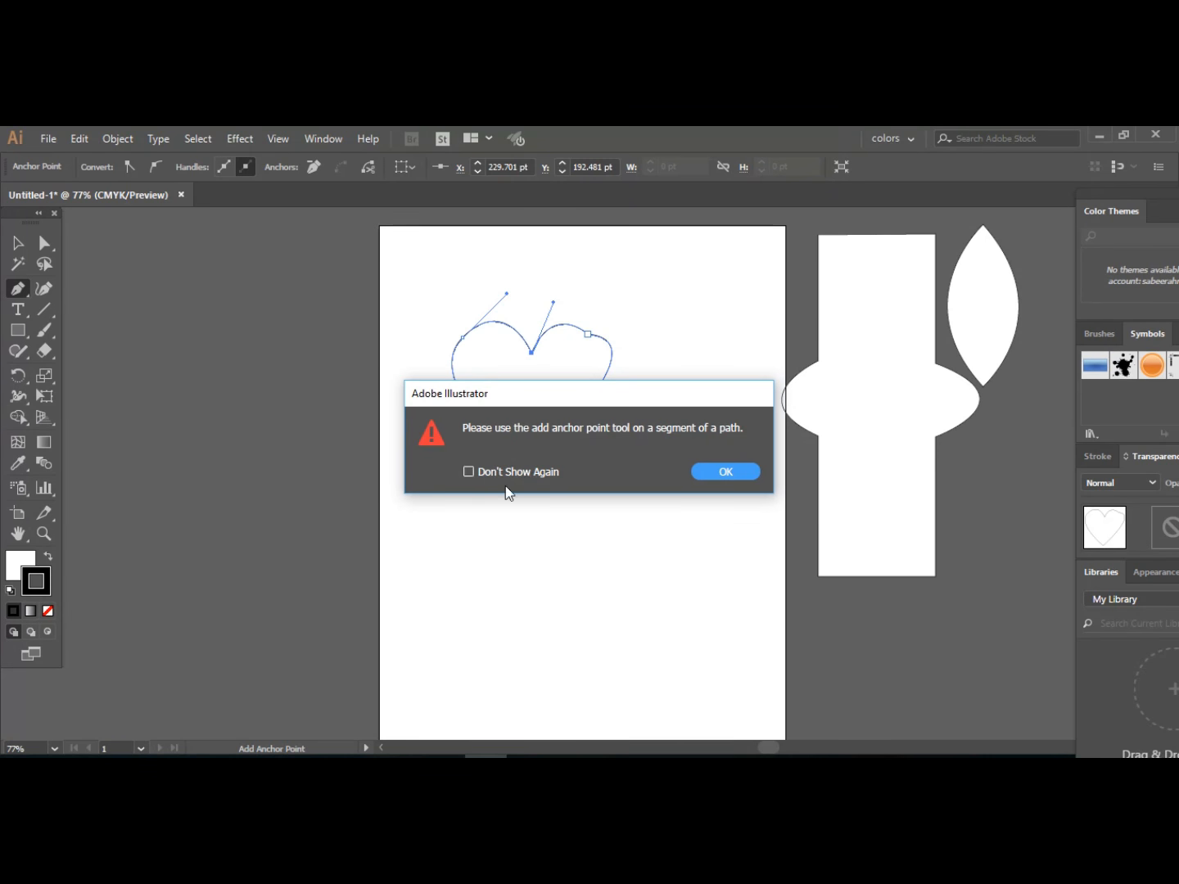
pyautogui.click(703, 471)
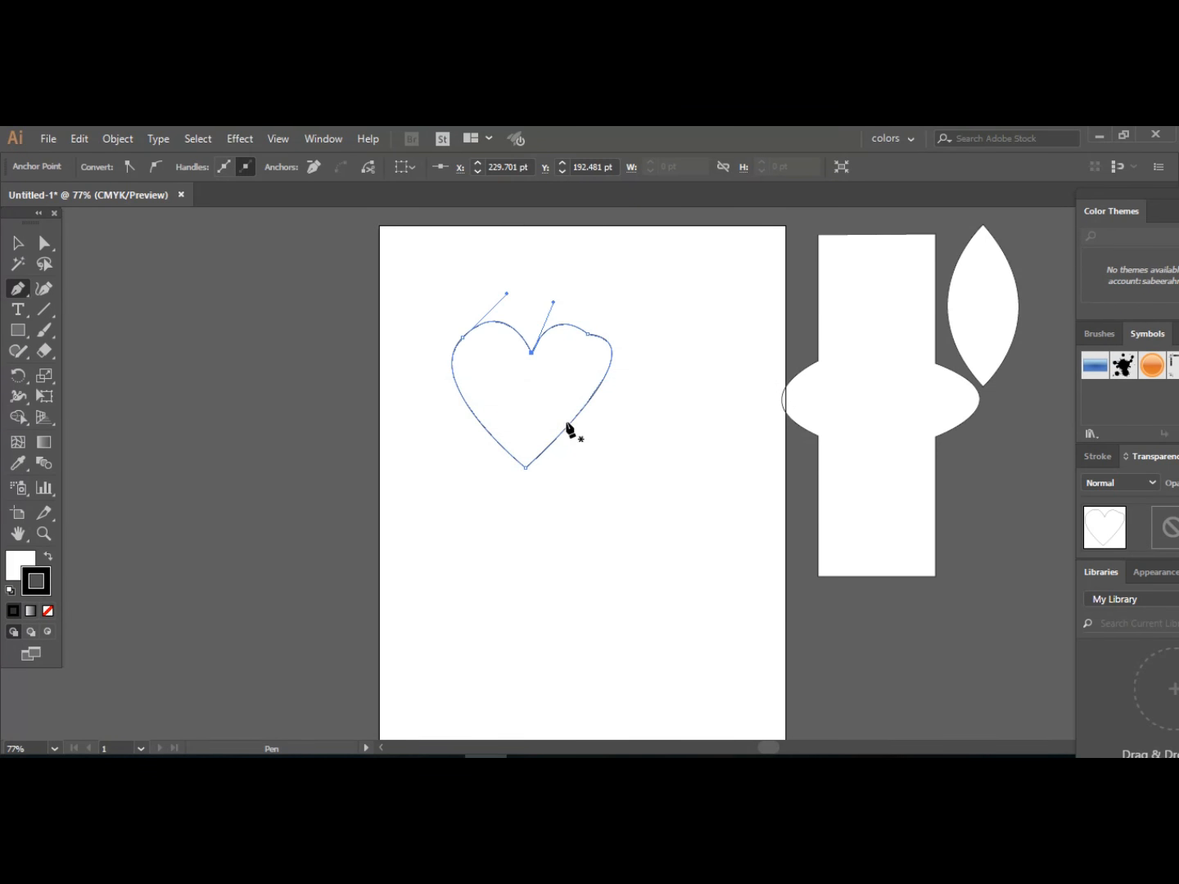
# Undo the entire heart path back to an empty artboard.
pyautogui.press('ctrl')
pyautogui.hotkey('ctrl', 'z')
pyautogui.hotkey('ctrl', 'z')
pyautogui.hotkey('ctrl', 'z')
pyautogui.hotkey('ctrl', 'z')
pyautogui.hotkey('ctrl', 'z')
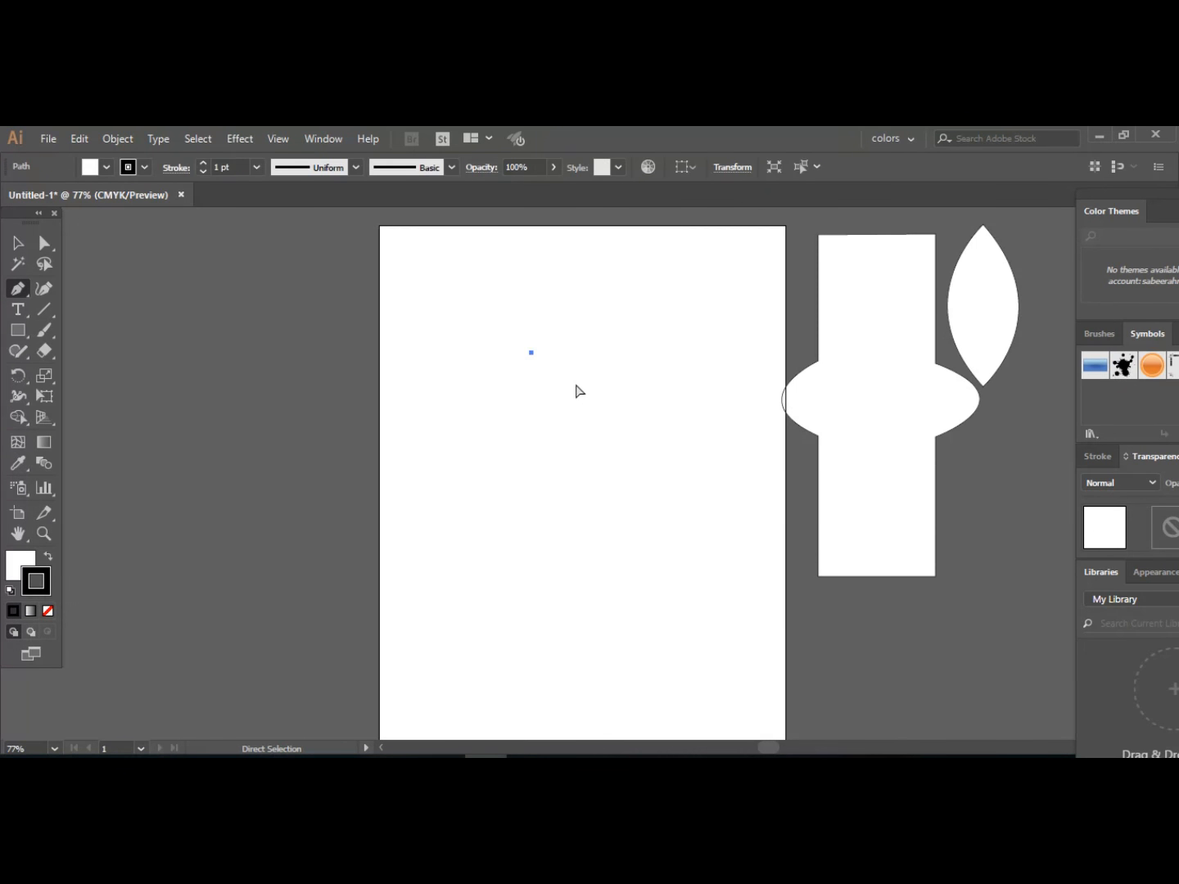
pyautogui.hotkey('ctrl', 'z')
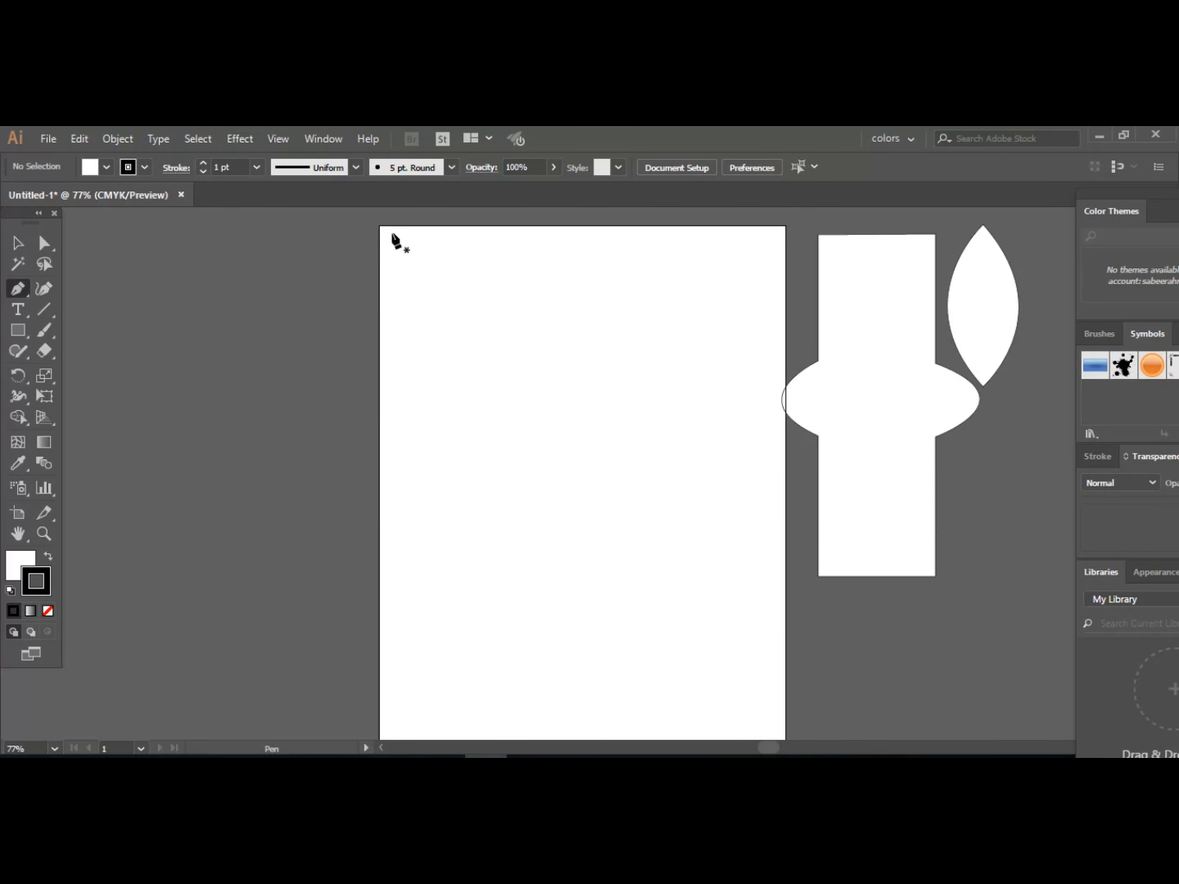
# Show the document rulers and open their list of measurement units.
pyautogui.rightClick(486, 352)
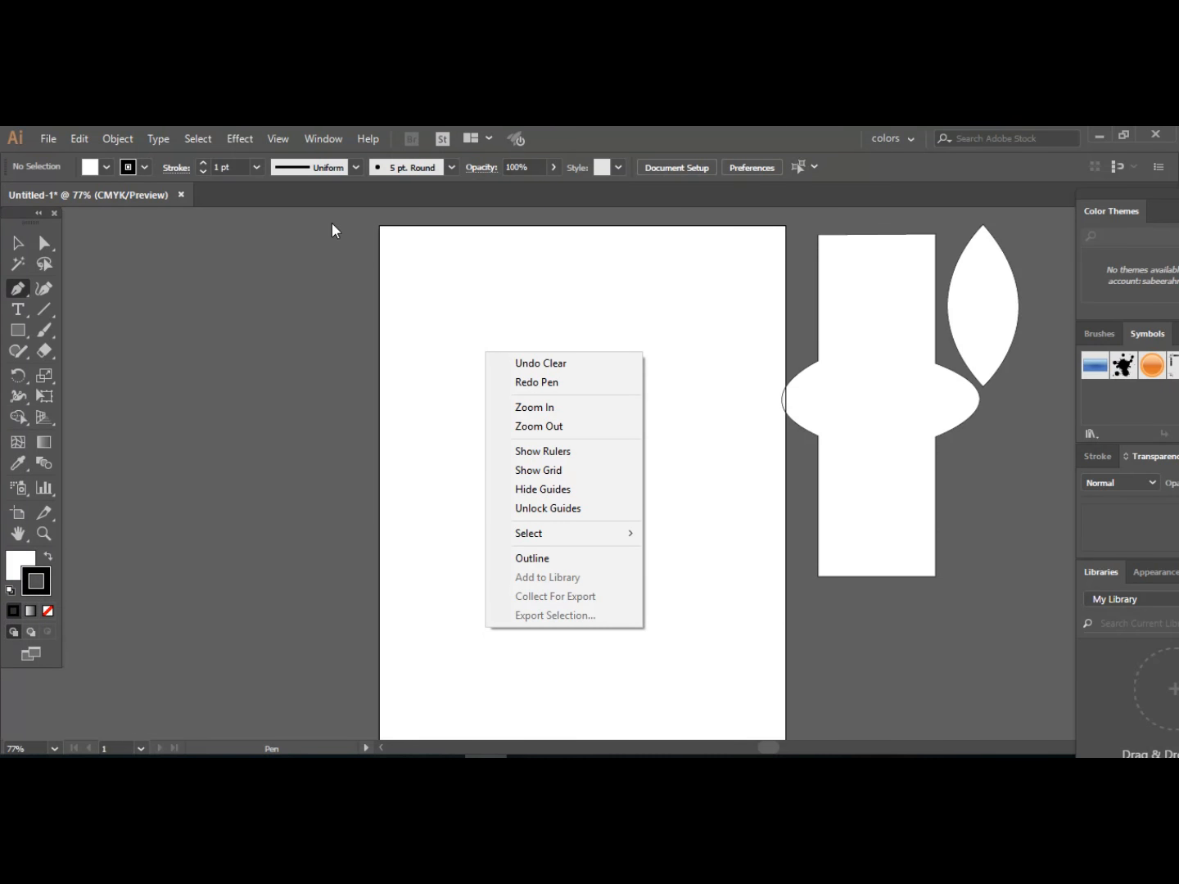
pyautogui.click(276, 141)
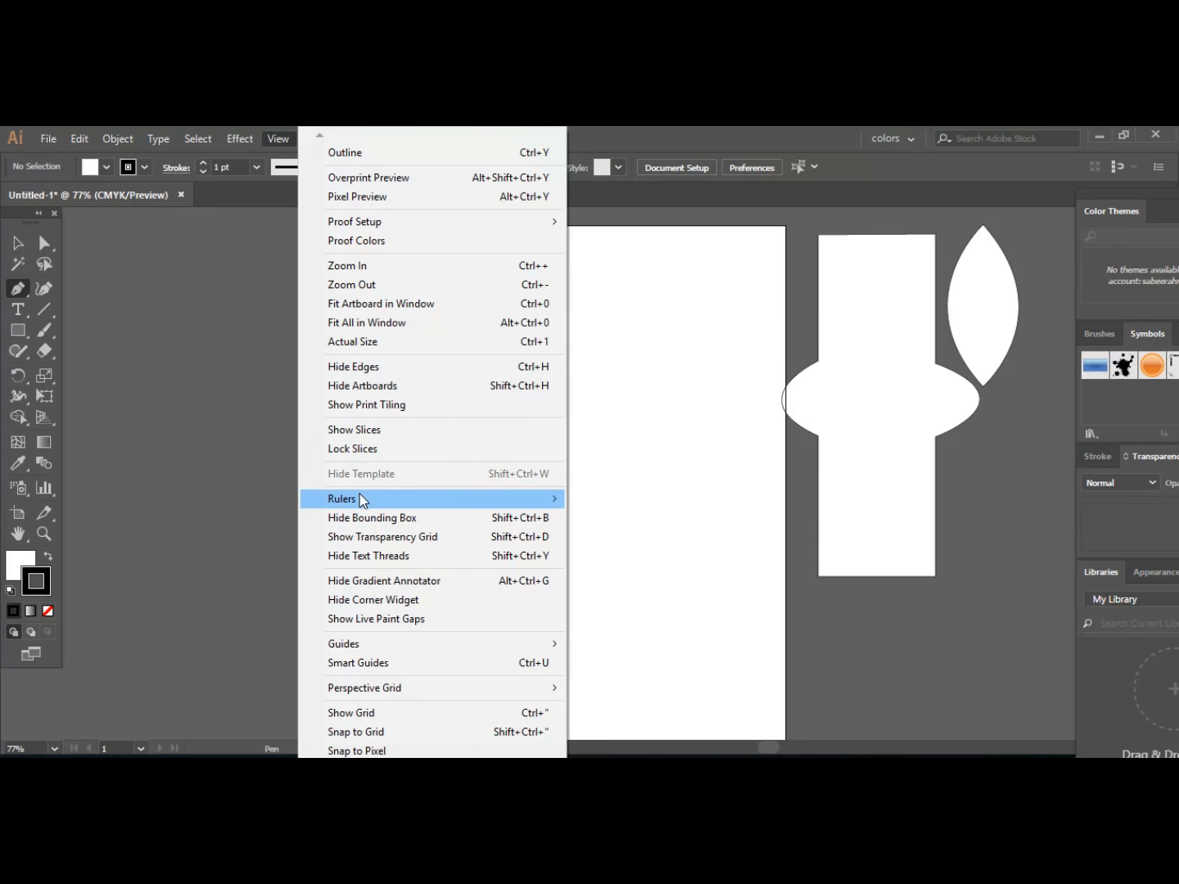
pyautogui.moveTo(361, 498)
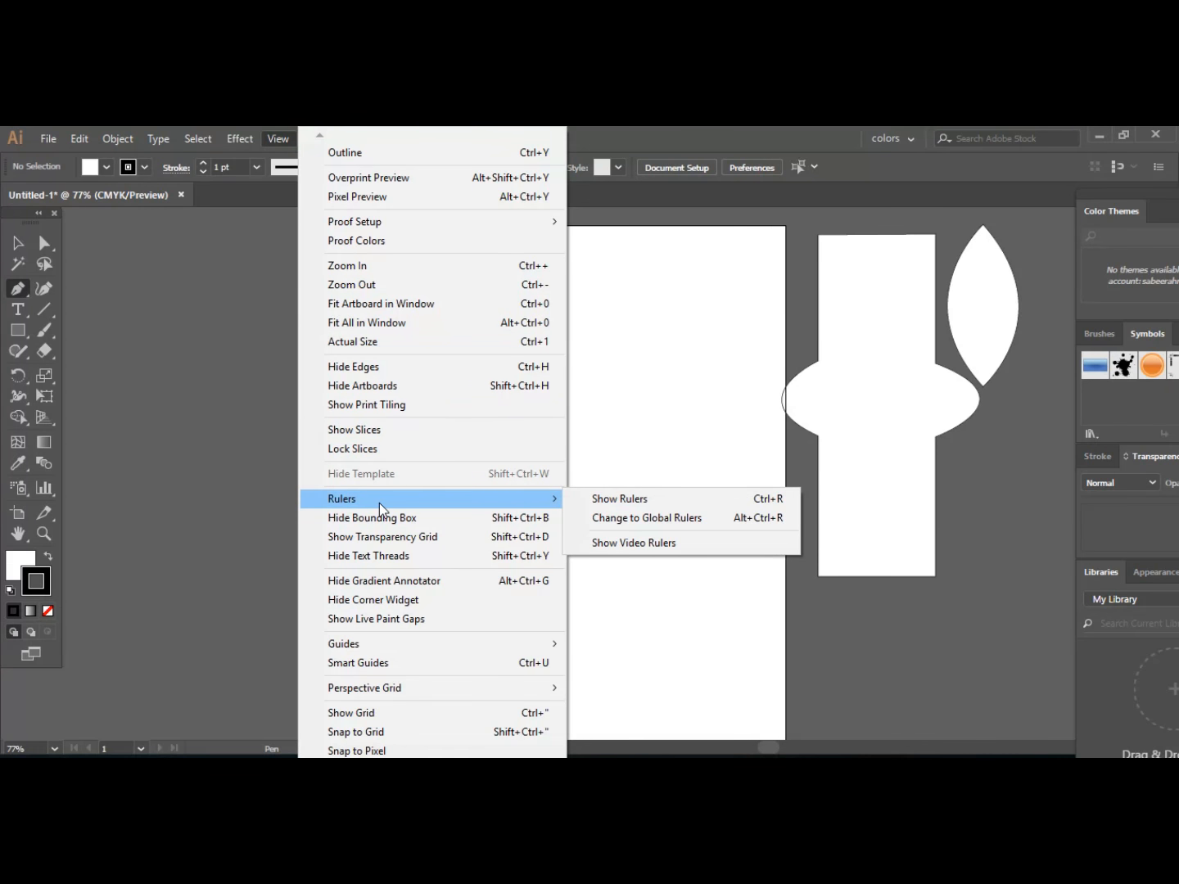
pyautogui.click(608, 507)
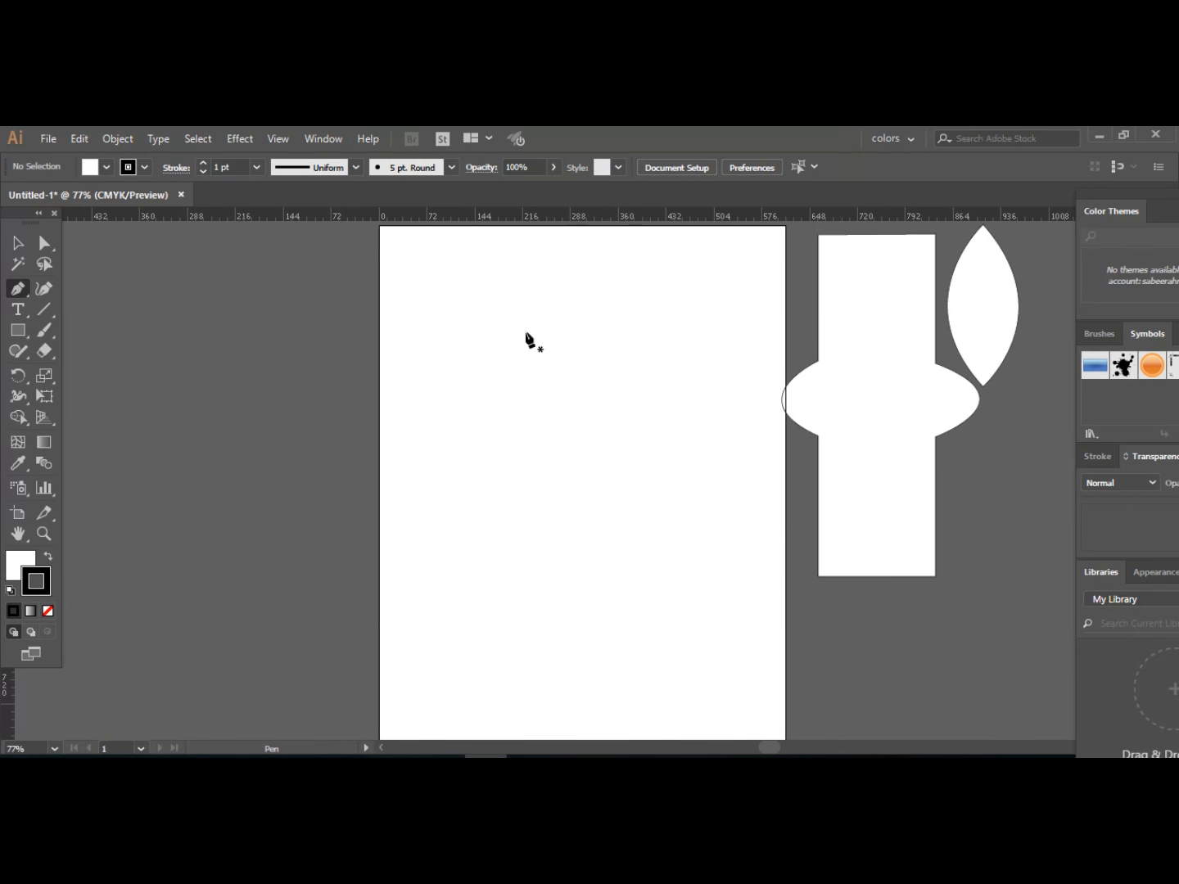
pyautogui.rightClick(533, 220)
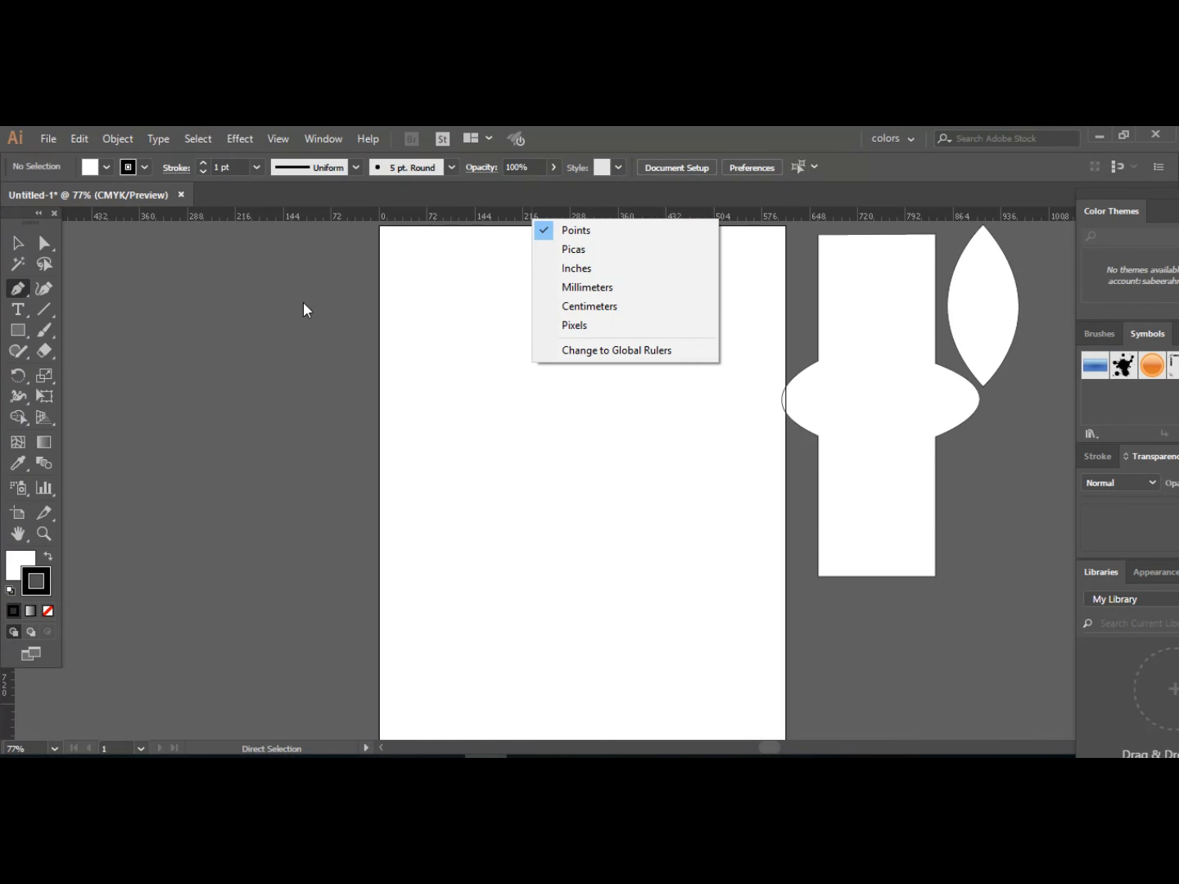
# End the stray path in the upper-left area of the artboard and turn on Smart Guides.
pyautogui.click(416, 332)
pyautogui.click(415, 331)
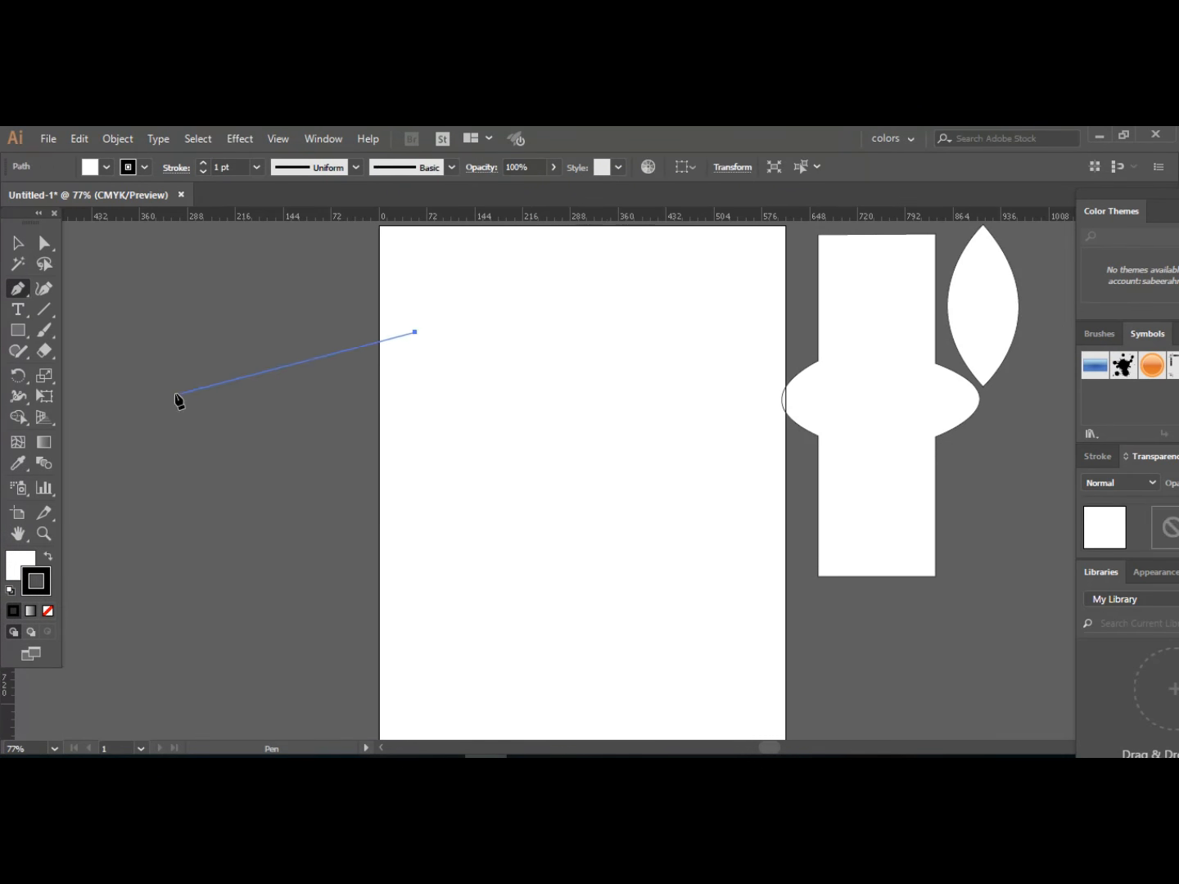
pyautogui.keyDown('ctrl'); pyautogui.click(334, 383); pyautogui.keyUp('ctrl')
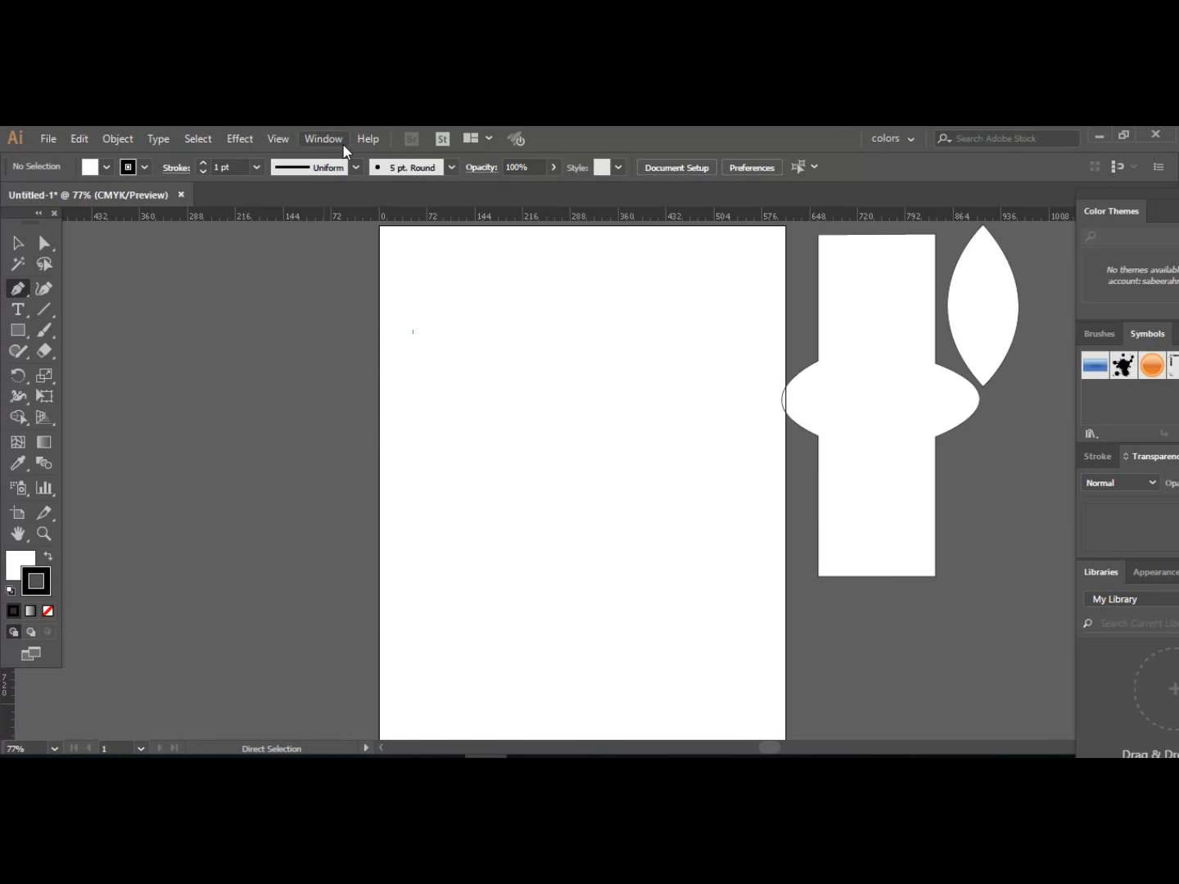
pyautogui.click(282, 140)
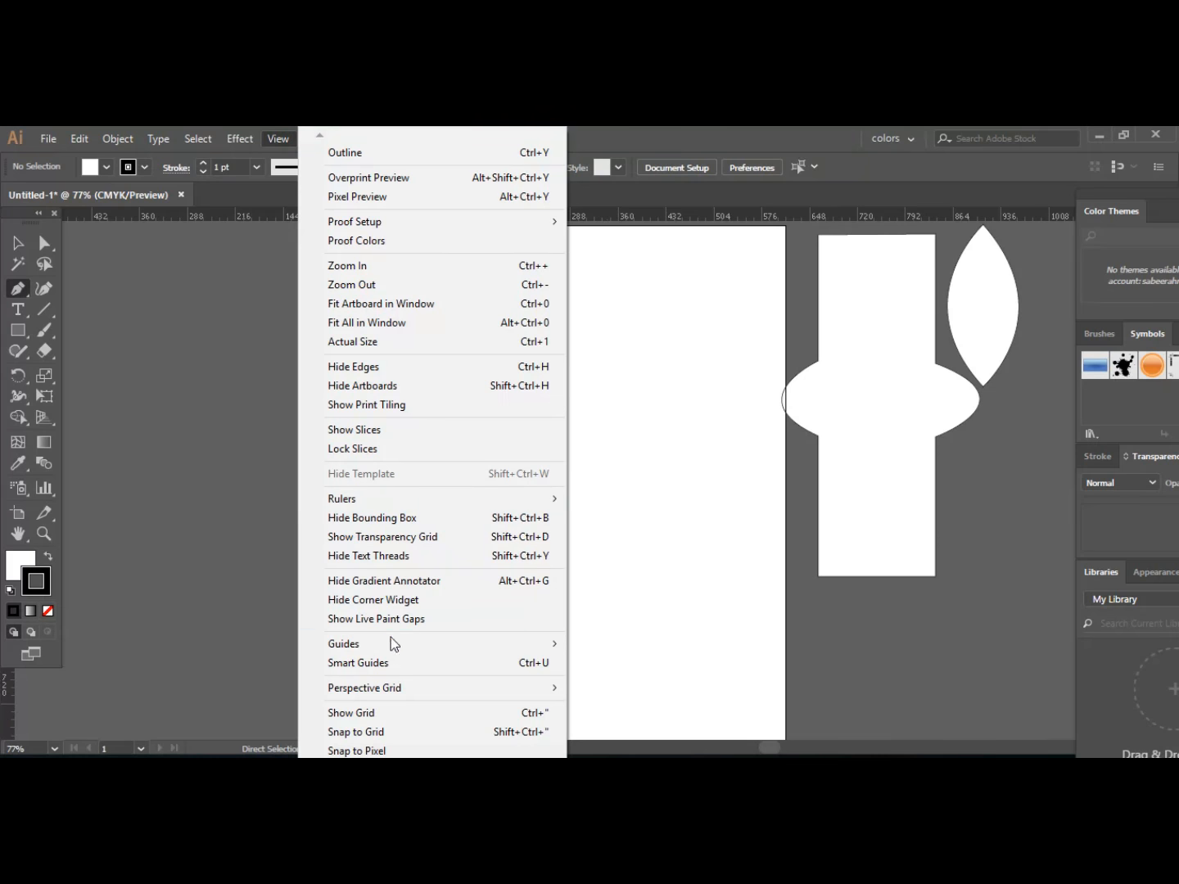
pyautogui.click(401, 665)
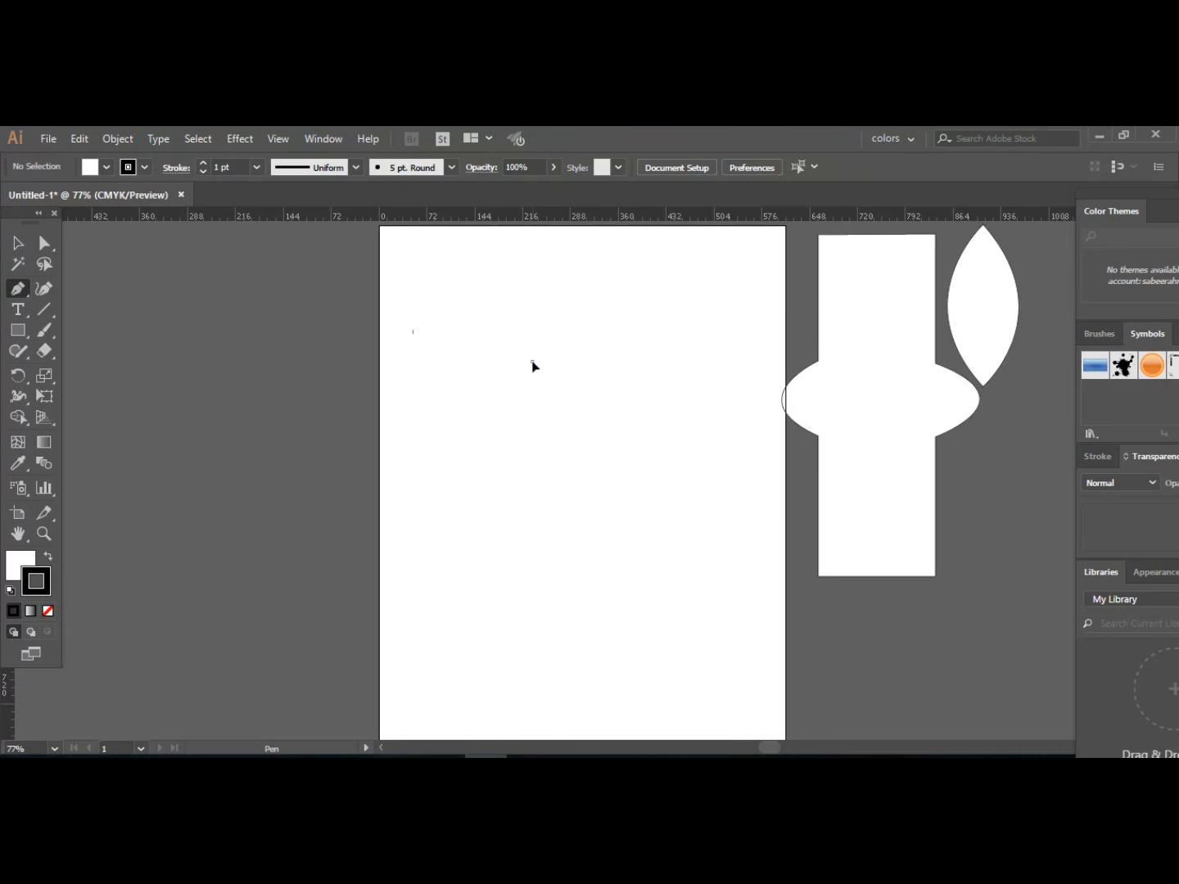
# Start a new heart path at about X 231, Y 205 pt and curve to an anchor at about X 169, Y 186 pt, removing its outgoing handle.
pyautogui.click(531, 363)
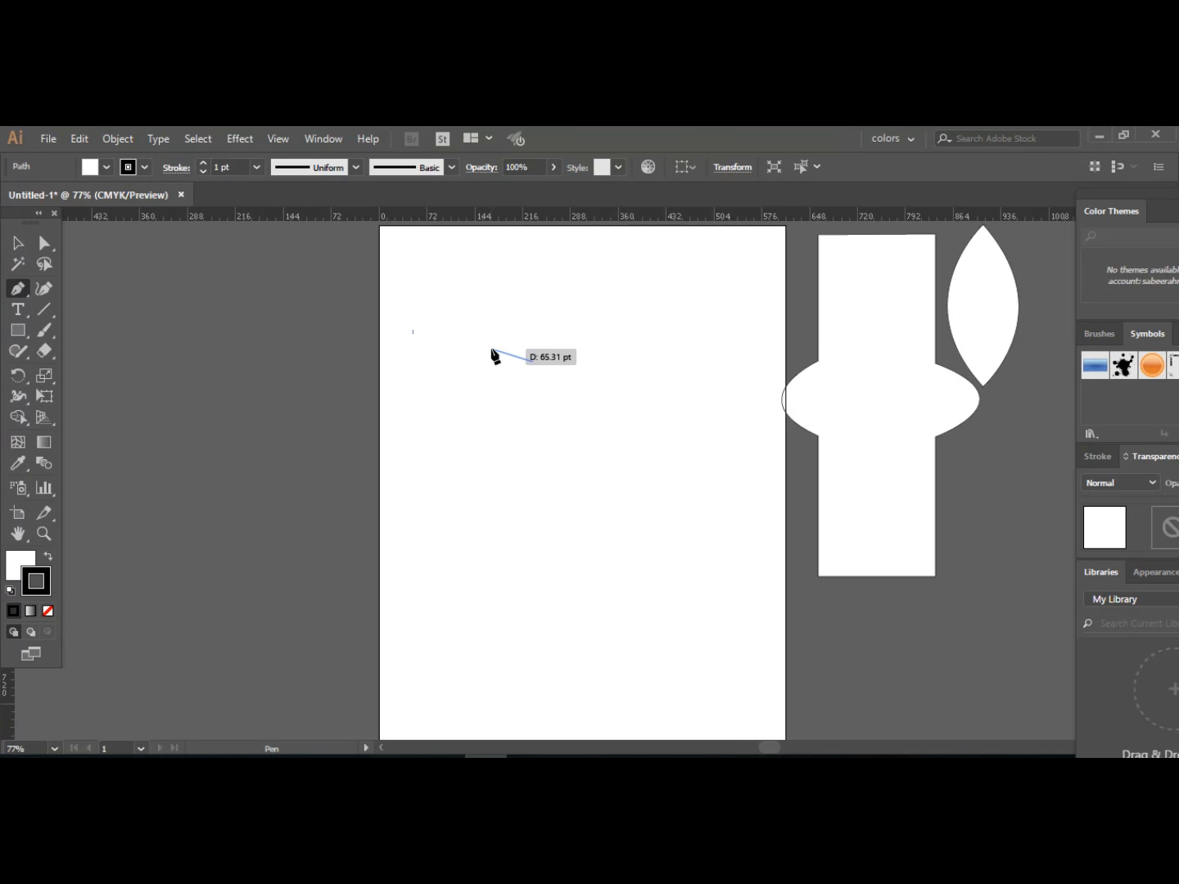
pyautogui.moveTo(491, 349); pyautogui.dragTo(455, 360)
pyautogui.moveTo(455, 359); pyautogui.dragTo(455, 357)
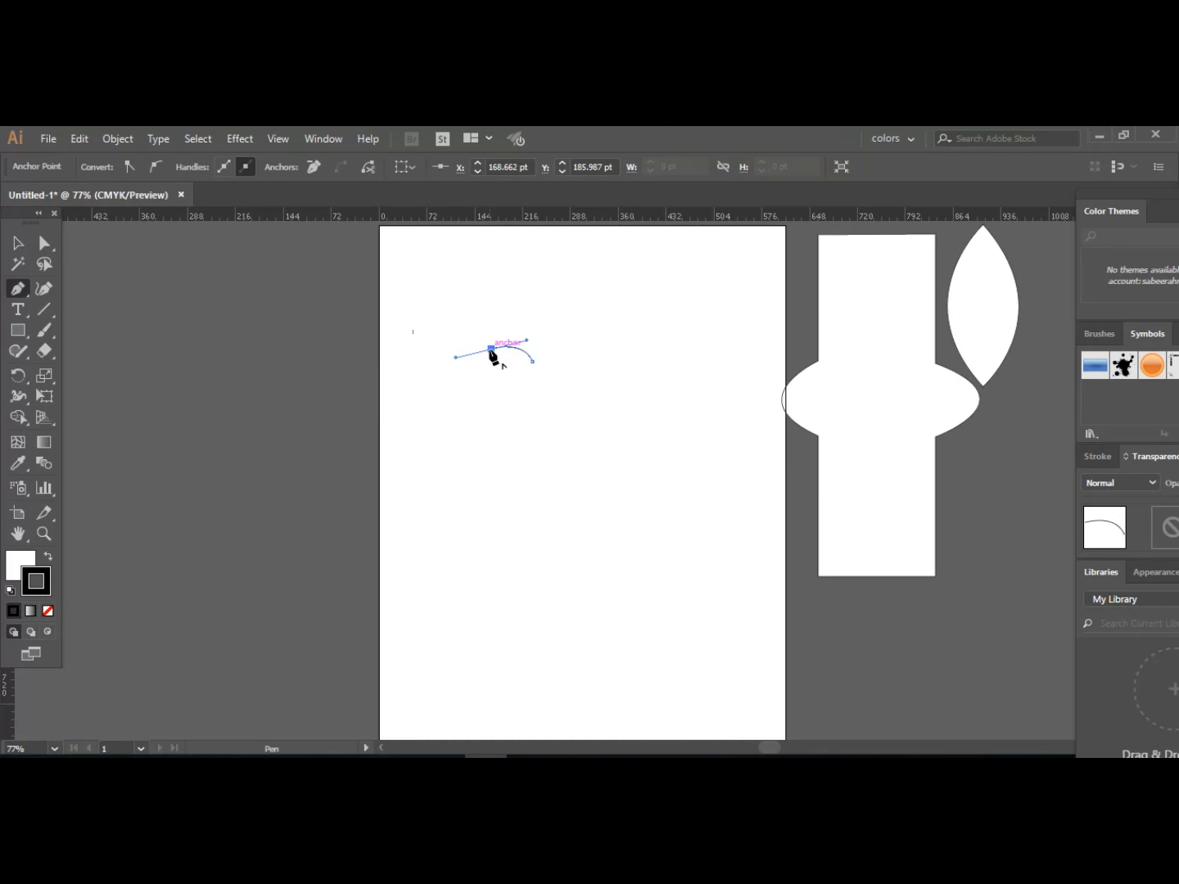
pyautogui.click(491, 350)
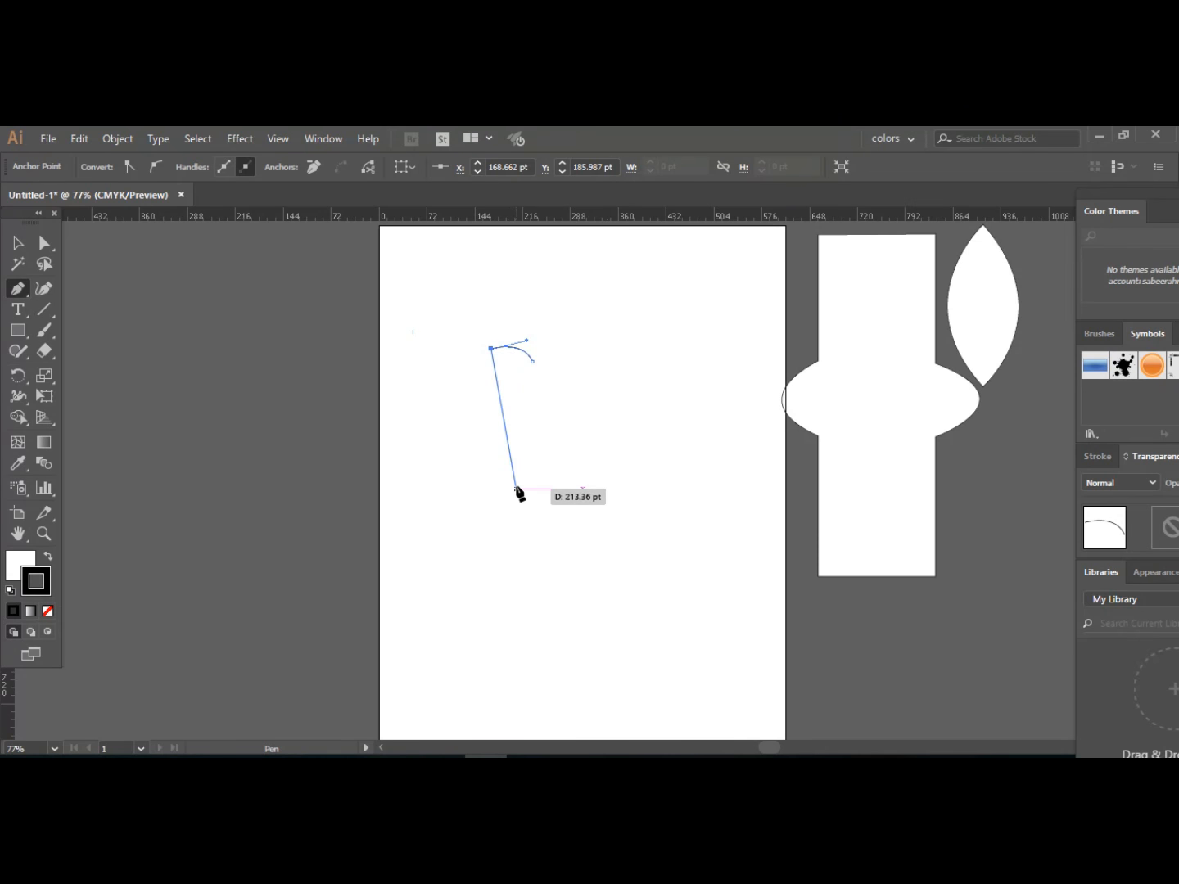
# Curve the heart's left side down to a tip at about X 215, Y 396 pt with a 45° constrained handle, and remove the outgoing handle.
pyautogui.moveTo(522, 490); pyautogui.dragTo(639, 562)
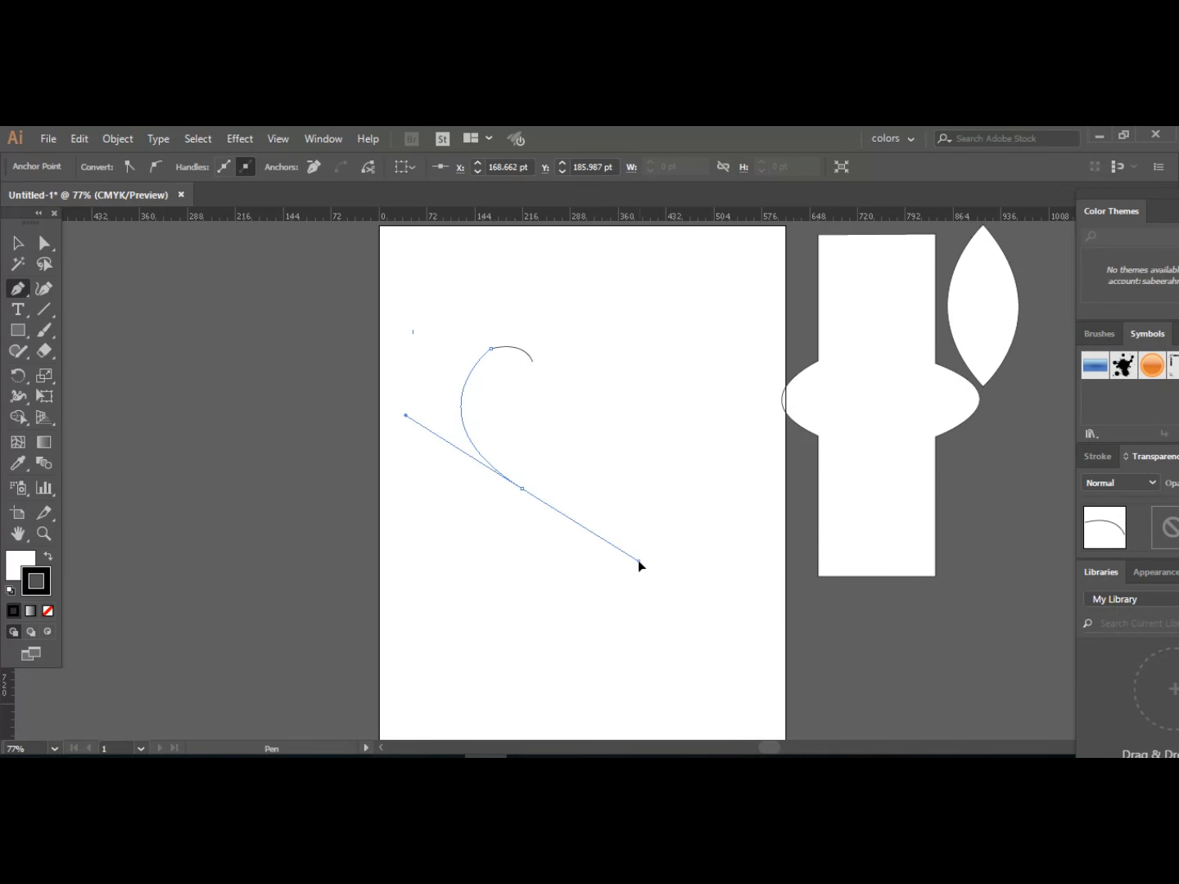
pyautogui.press('shift')
pyautogui.moveTo(638, 562); pyautogui.dragTo(638, 561)
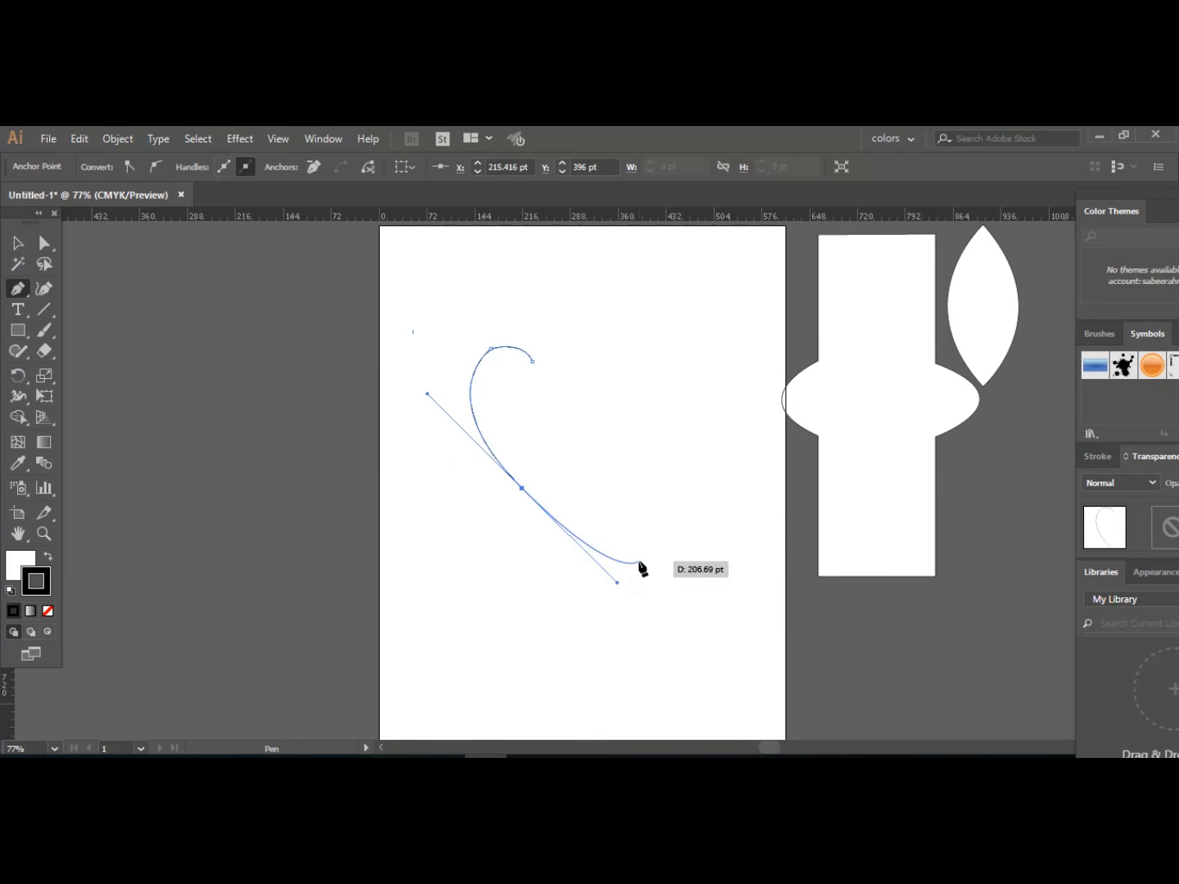
pyautogui.click(523, 491)
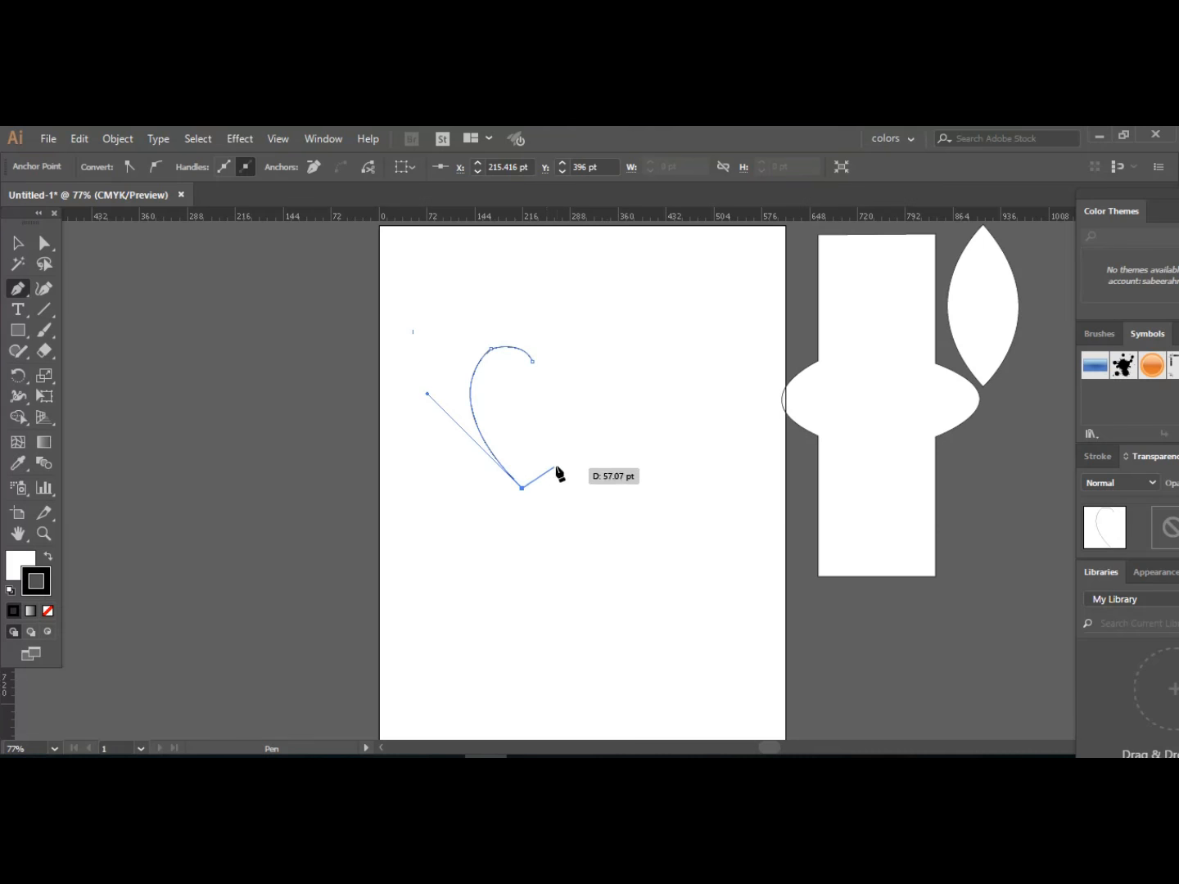
# Try a right lobe through an anchor at about X 306, Y 194 pt, closing the heart at its top notch with a curve.
pyautogui.click(584, 354)
pyautogui.moveTo(584, 353); pyautogui.dragTo(518, 276)
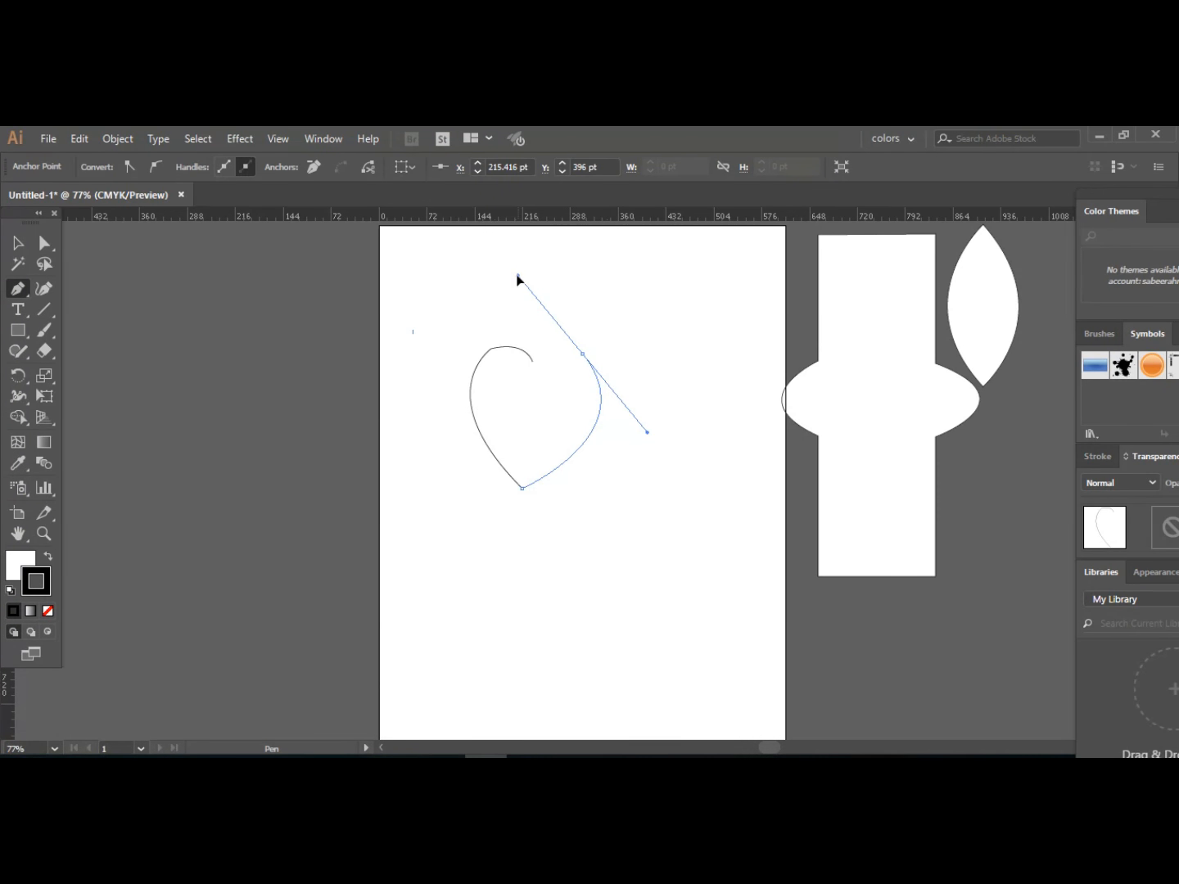
pyautogui.moveTo(519, 279)
pyautogui.mouseDown()
pyautogui.moveTo(494, 299)
pyautogui.moveTo(504, 306)
pyautogui.mouseUp()
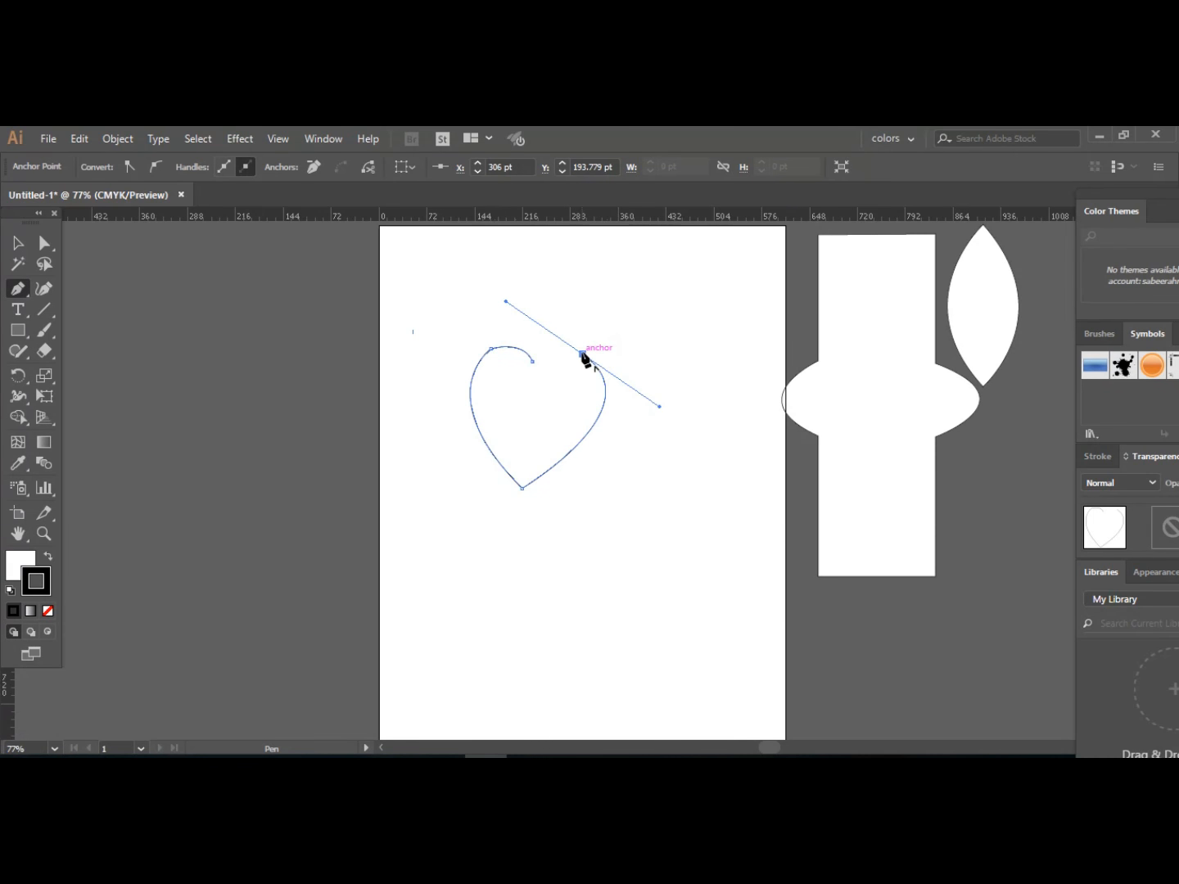
pyautogui.moveTo(584, 354); pyautogui.dragTo(523, 384)
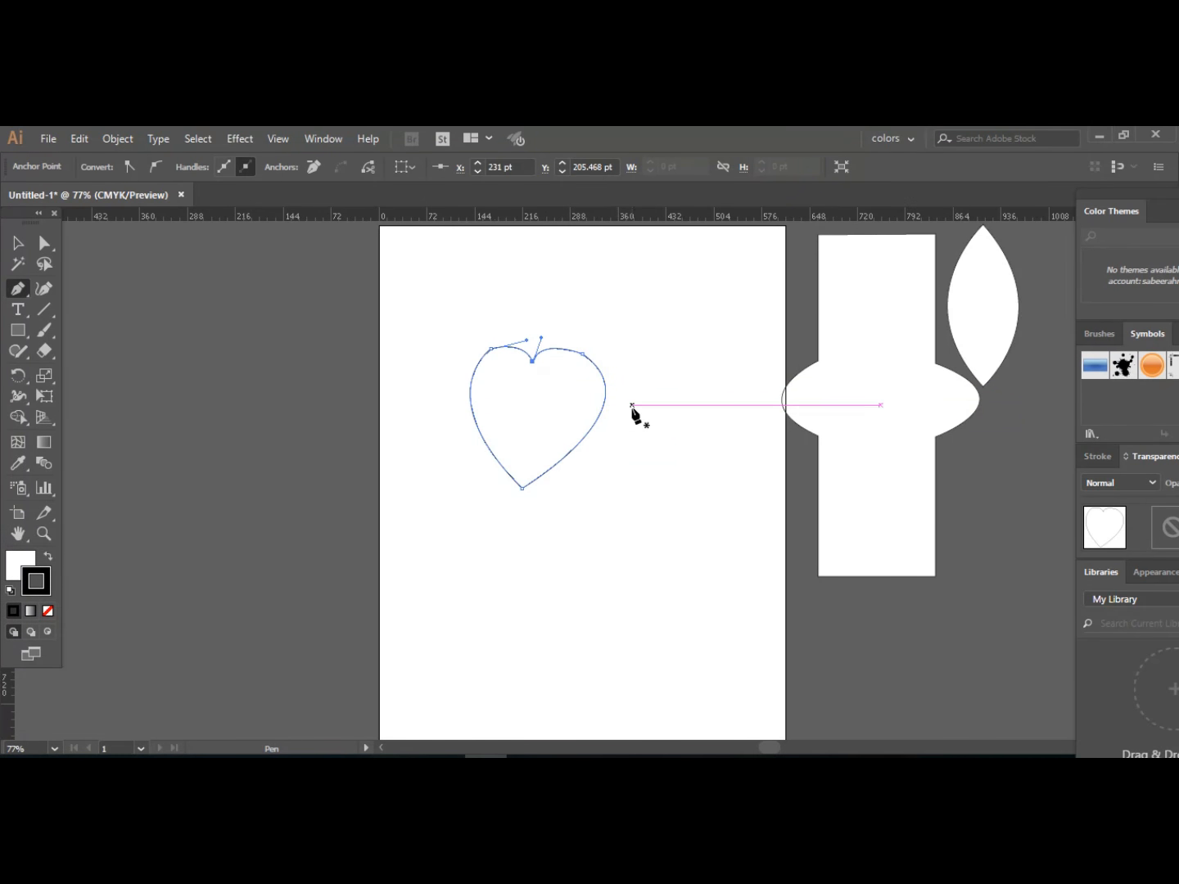
# Undo the heart's right lobe and switch to the Selection tool, leaving the left half selected.
pyautogui.hotkey('ctrl', 'z')
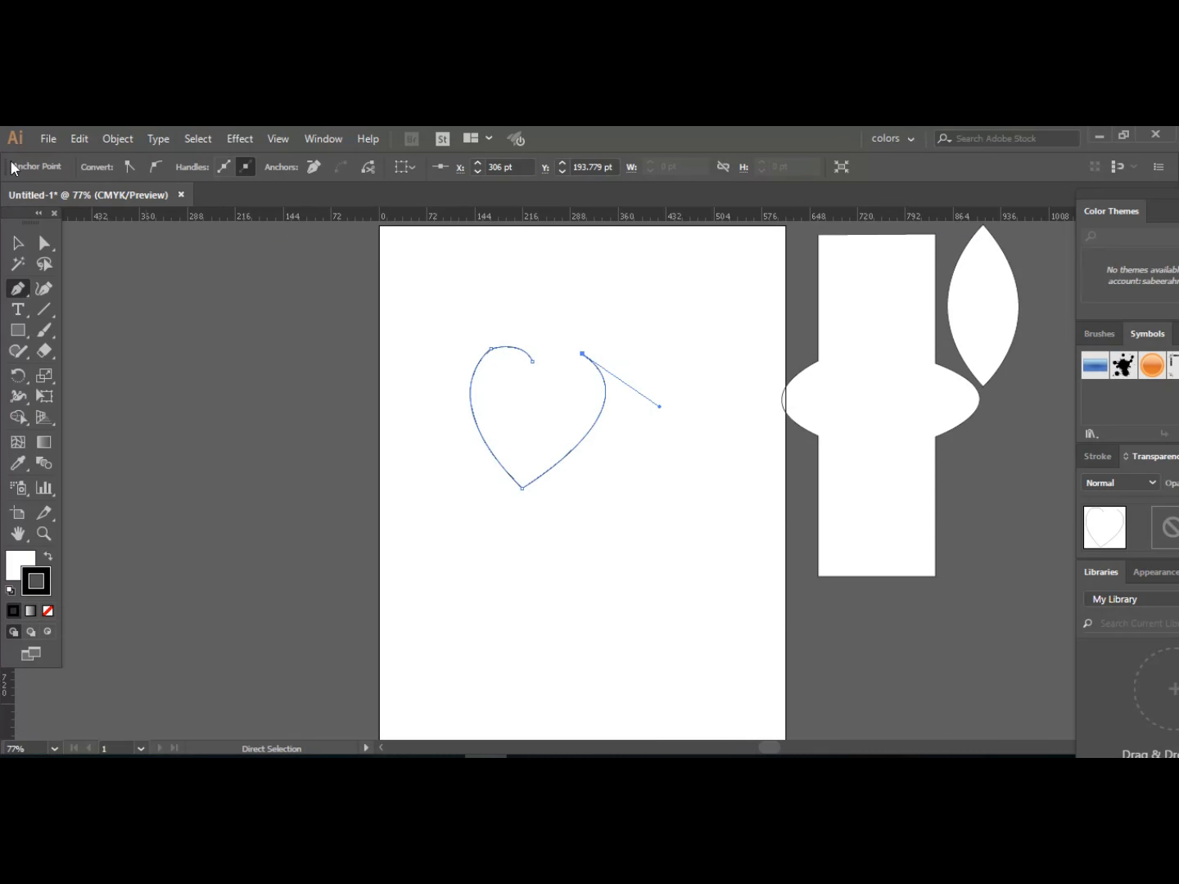
pyautogui.click(16, 244)
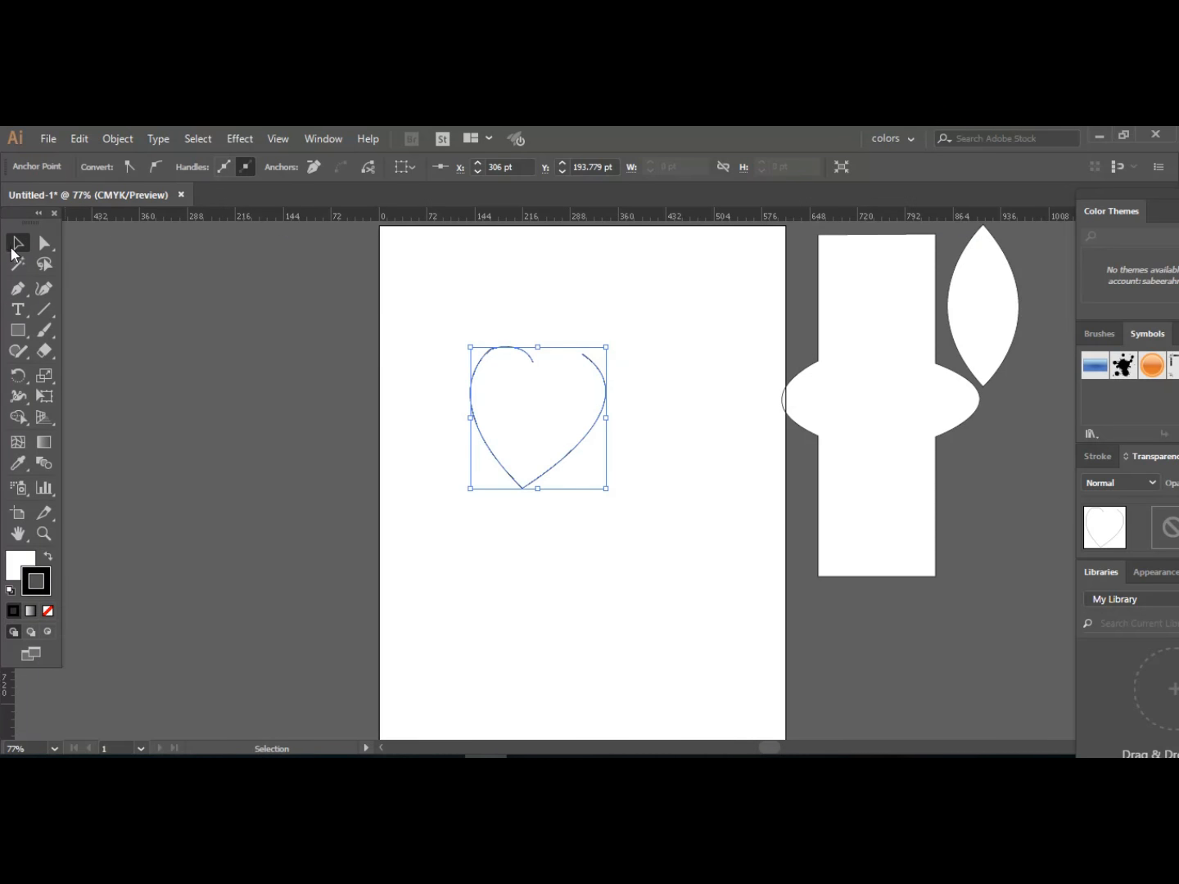
pyautogui.hotkey('ctrl', 'z')
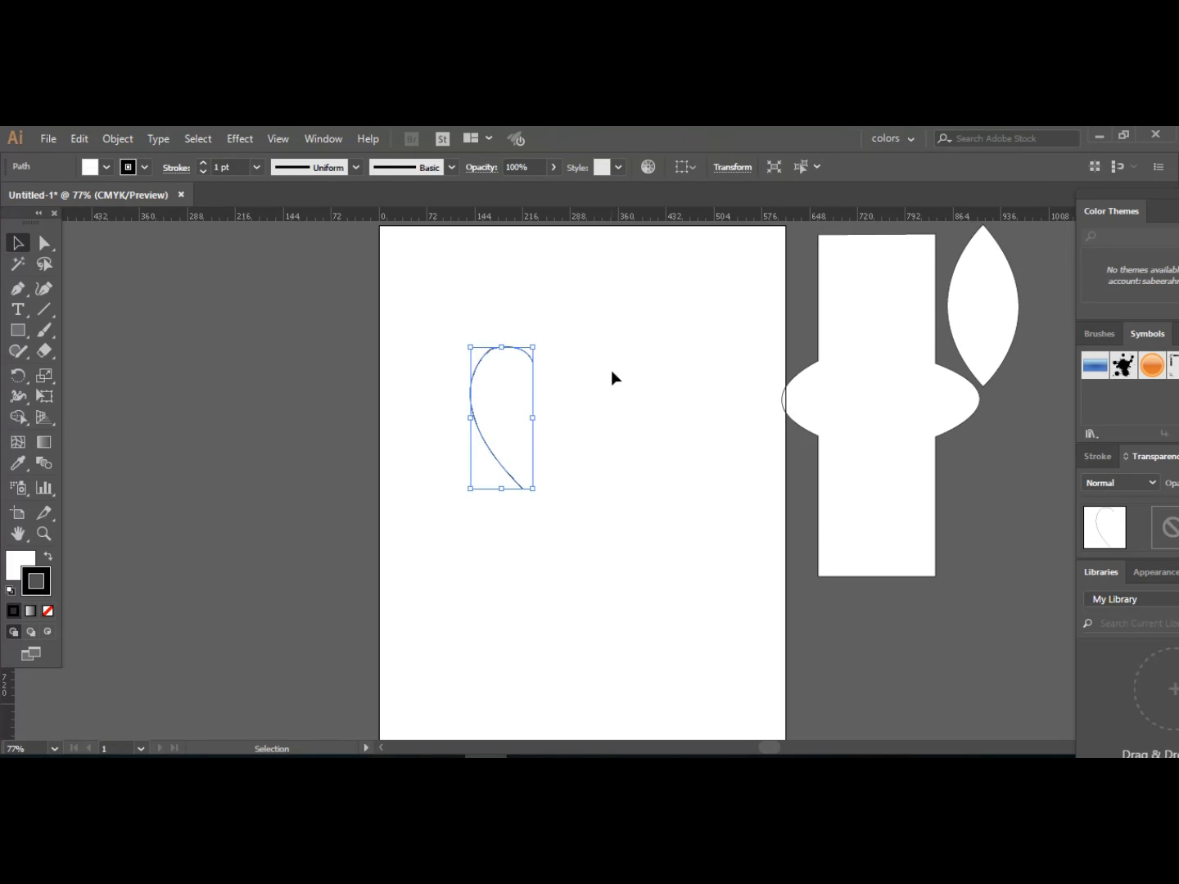
# Clear the unfinished left half of the heart from the artboard.
pyautogui.click(655, 367)
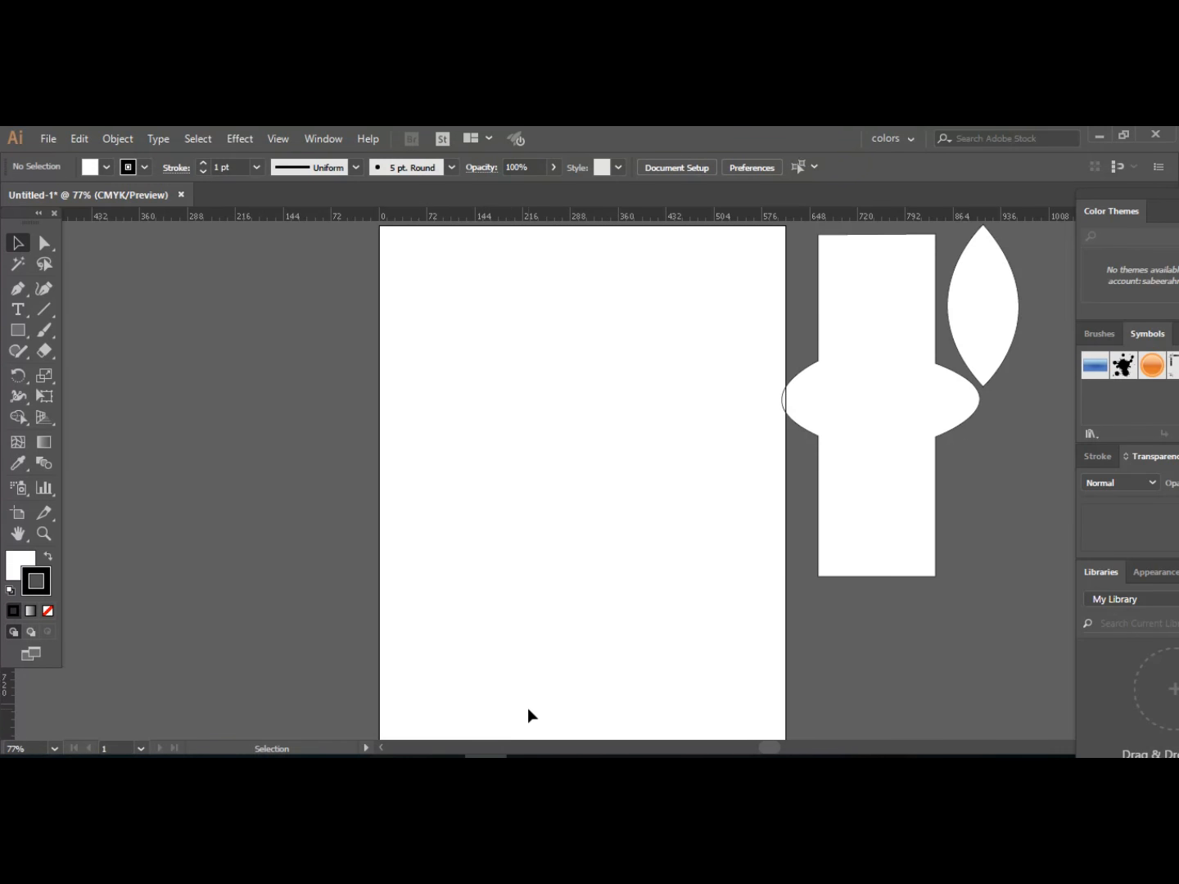
pyautogui.moveTo(26, 232)
pyautogui.mouseDown()
pyautogui.moveTo(52, 246)
pyautogui.moveTo(29, 228)
pyautogui.mouseUp()
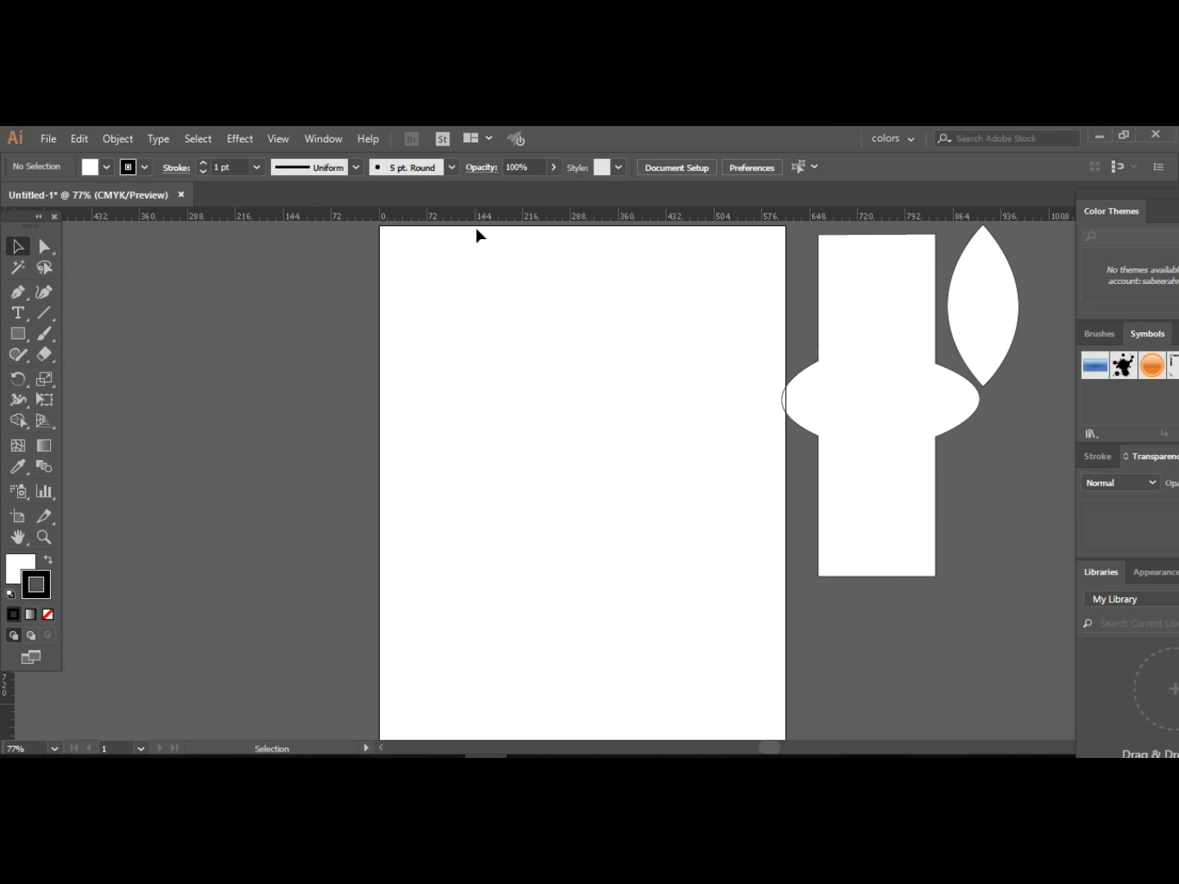
# Hide the document rulers and show them again.
pyautogui.click(277, 137)
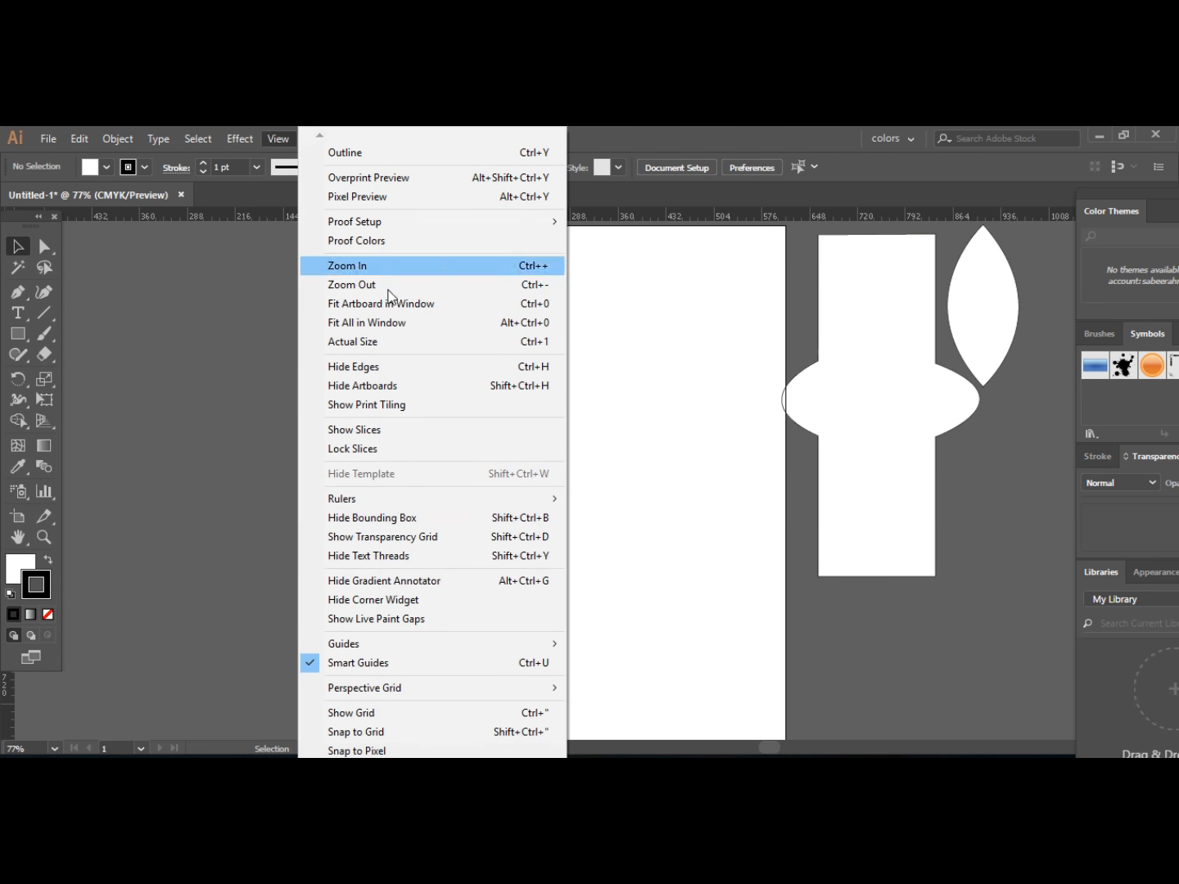
pyautogui.moveTo(468, 501)
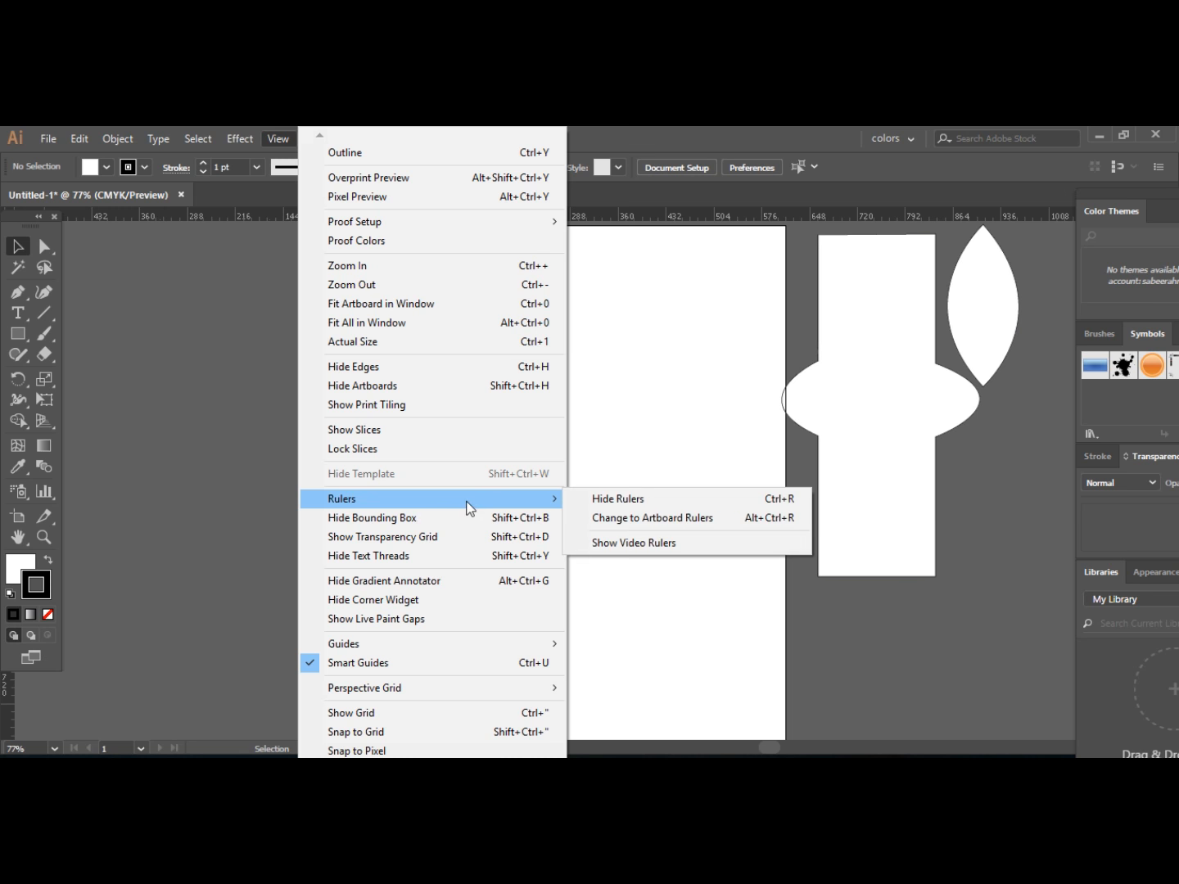
pyautogui.click(588, 498)
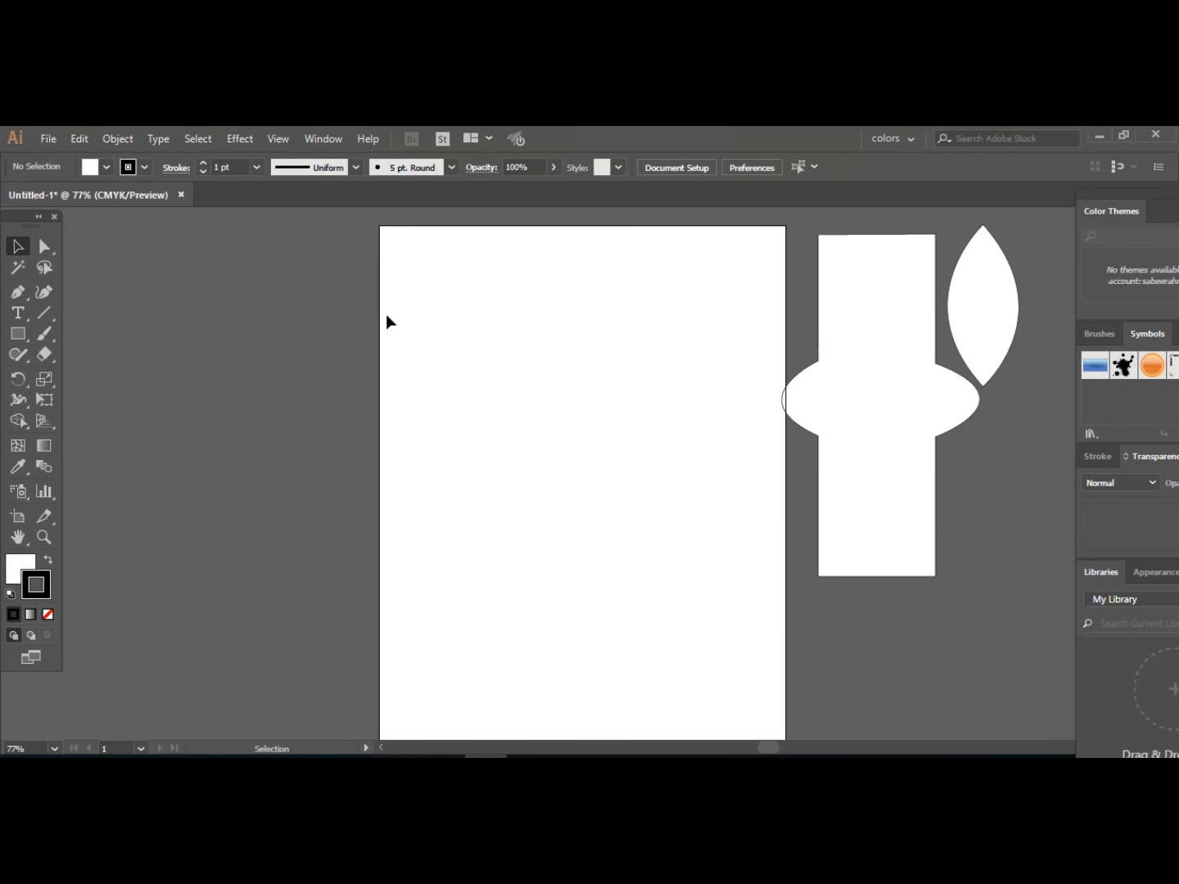
pyautogui.press('a')
pyautogui.press('v')
pyautogui.hotkey('ctrl', 'r')
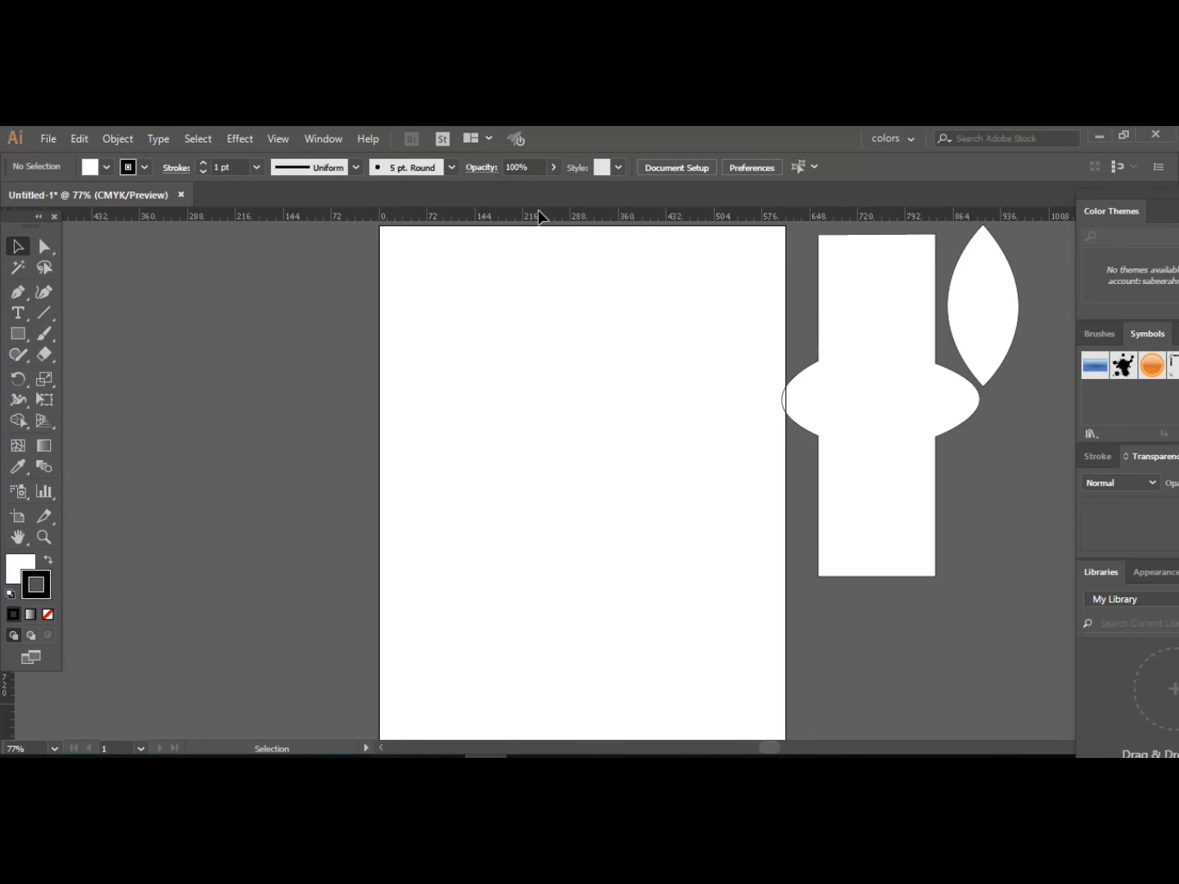
# Place a horizontal ruler guide across the artboard and remove it again.
pyautogui.moveTo(539, 217); pyautogui.dragTo(559, 446)
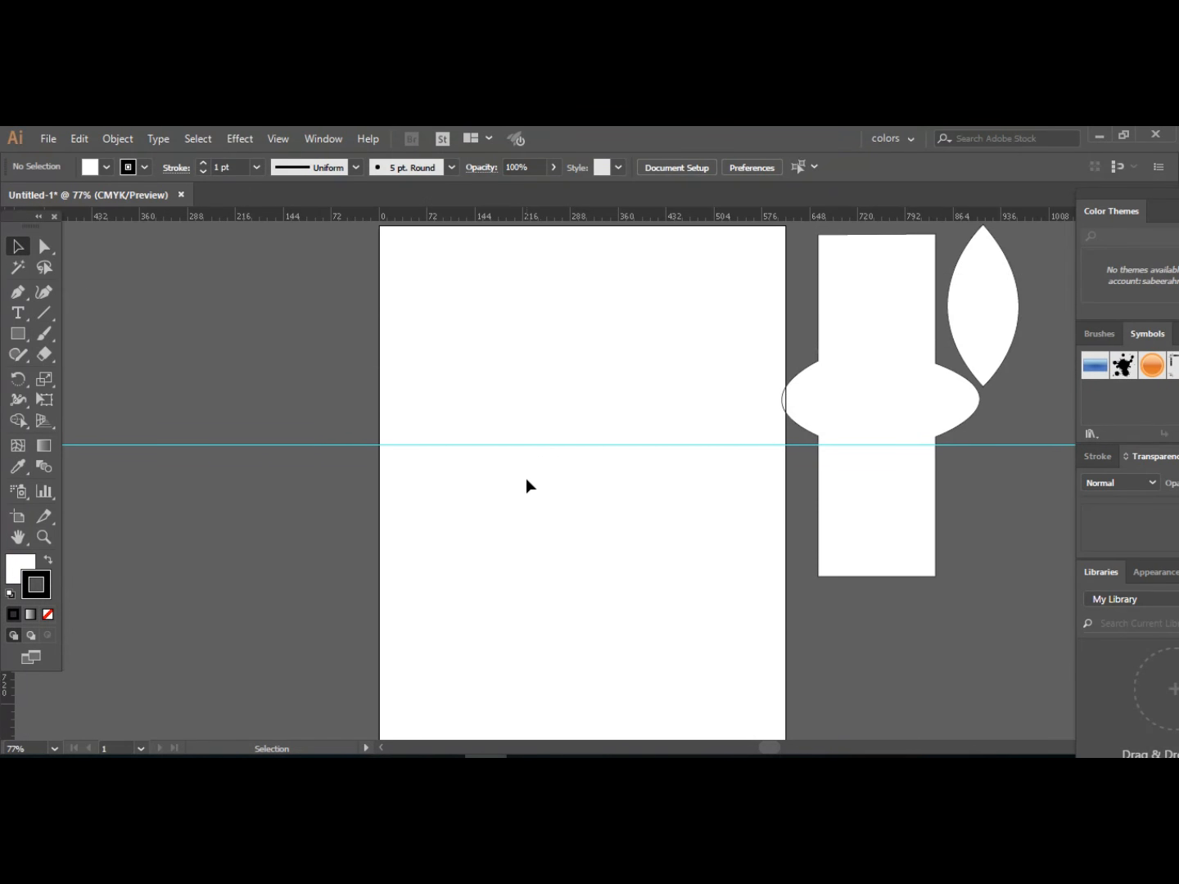
pyautogui.press('a')
pyautogui.hotkey('ctrl', ';')
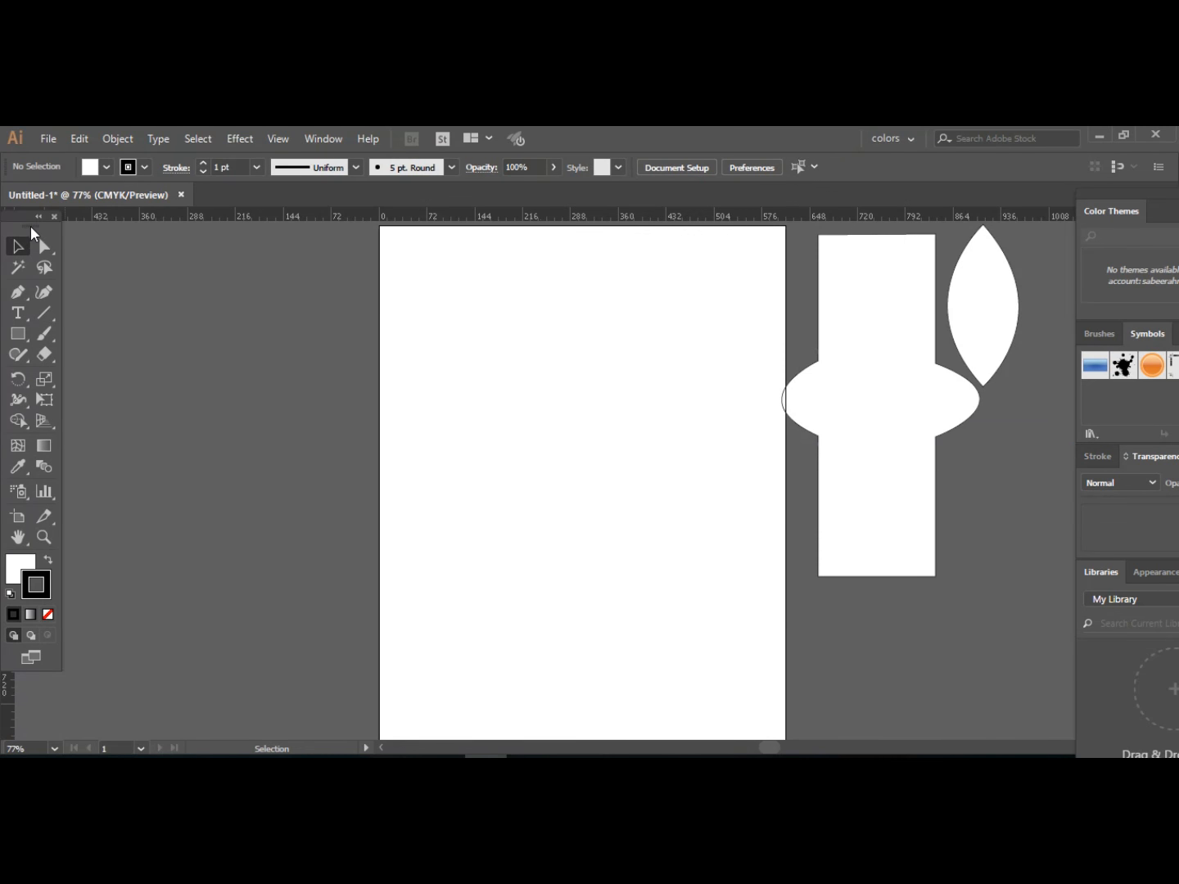
# Move the tool panel off the vertical ruler and place a vertical guide at about X 304 pt near the artboard's centre.
pyautogui.moveTo(37, 233)
pyautogui.mouseDown()
pyautogui.moveTo(66, 242)
pyautogui.moveTo(33, 243)
pyautogui.moveTo(53, 246)
pyautogui.moveTo(59, 234)
pyautogui.mouseUp()
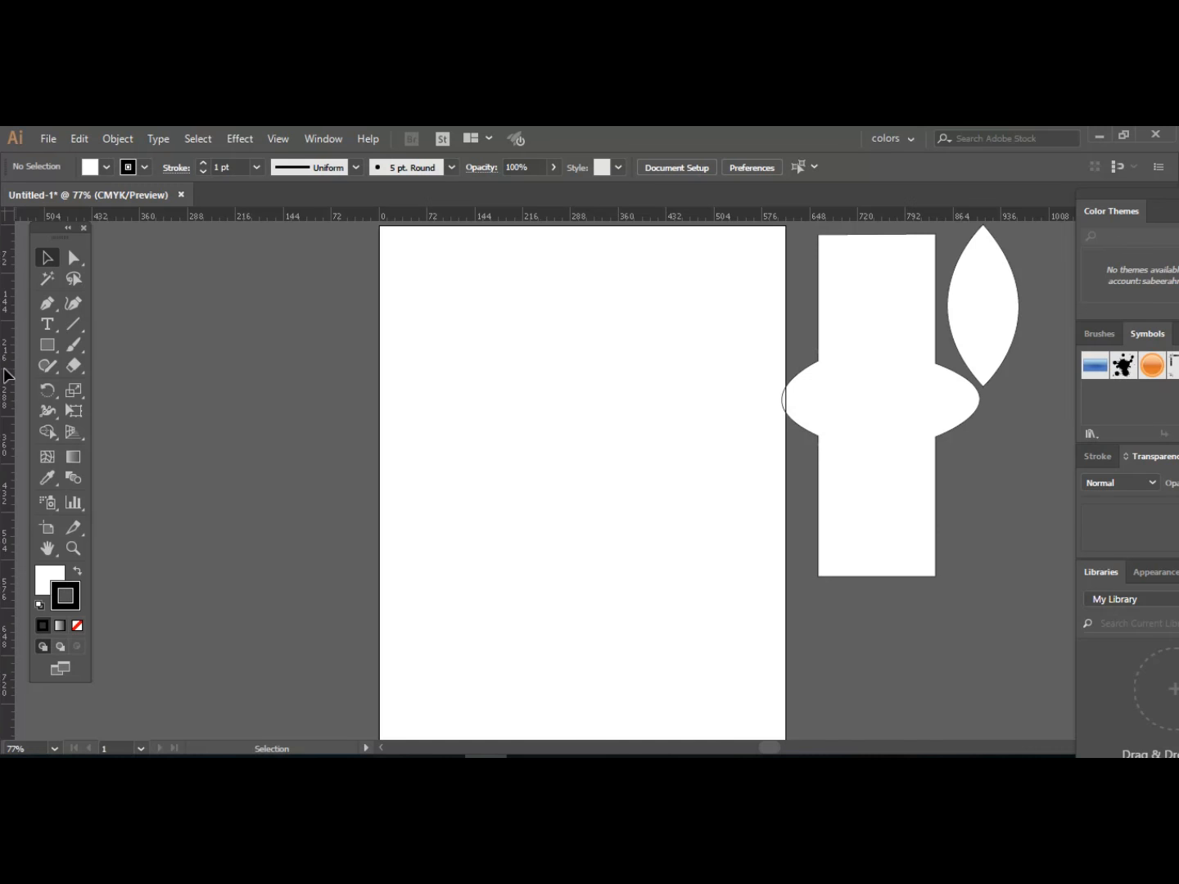
pyautogui.moveTo(8, 375); pyautogui.dragTo(581, 463)
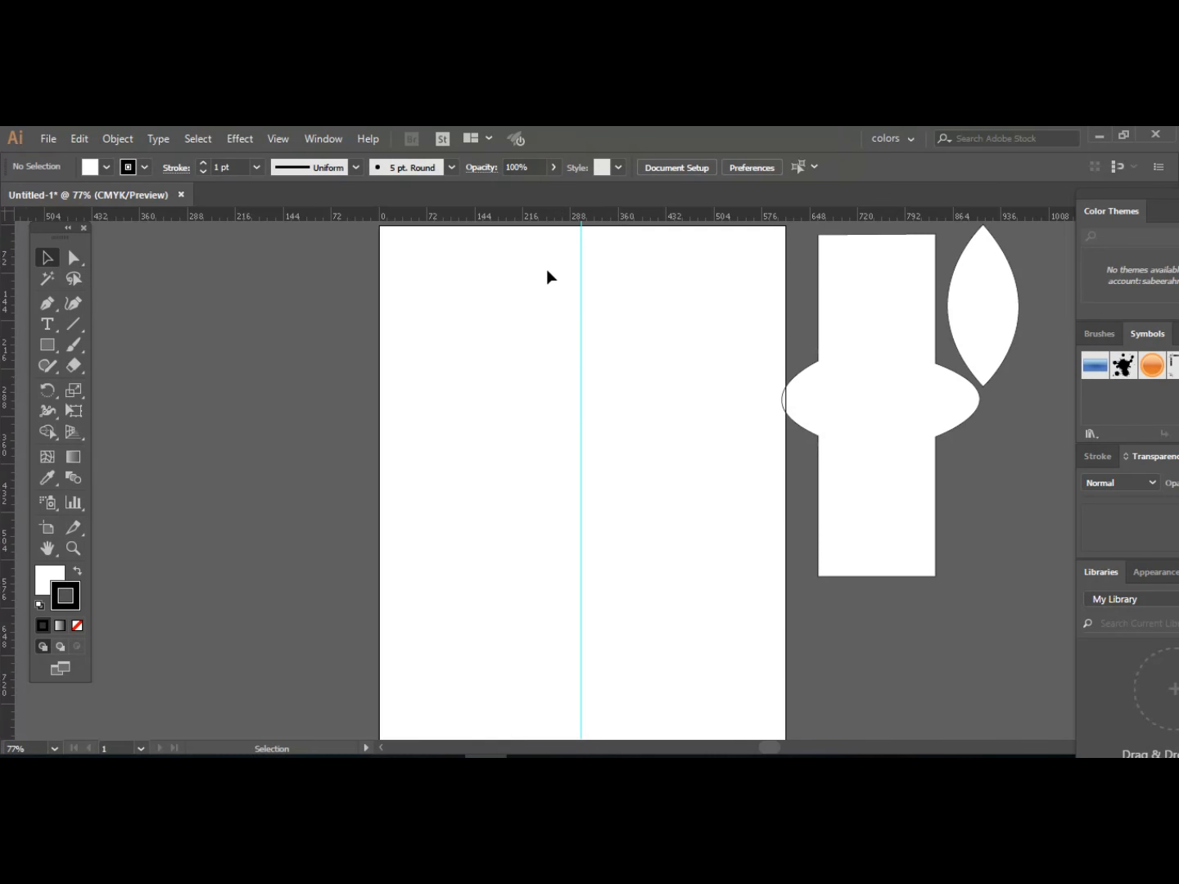
pyautogui.moveTo(564, 262); pyautogui.dragTo(642, 713)
pyautogui.rightClick(580, 405)
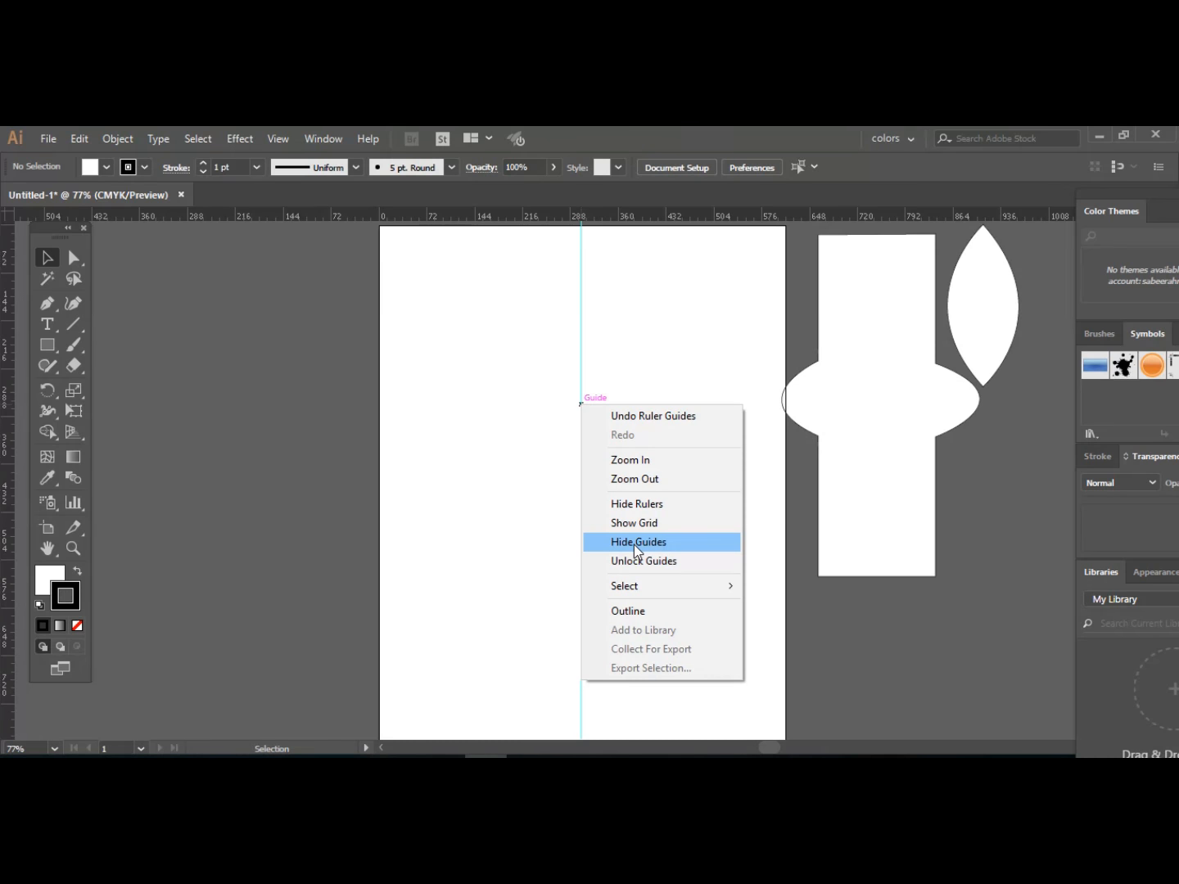
pyautogui.click(564, 357)
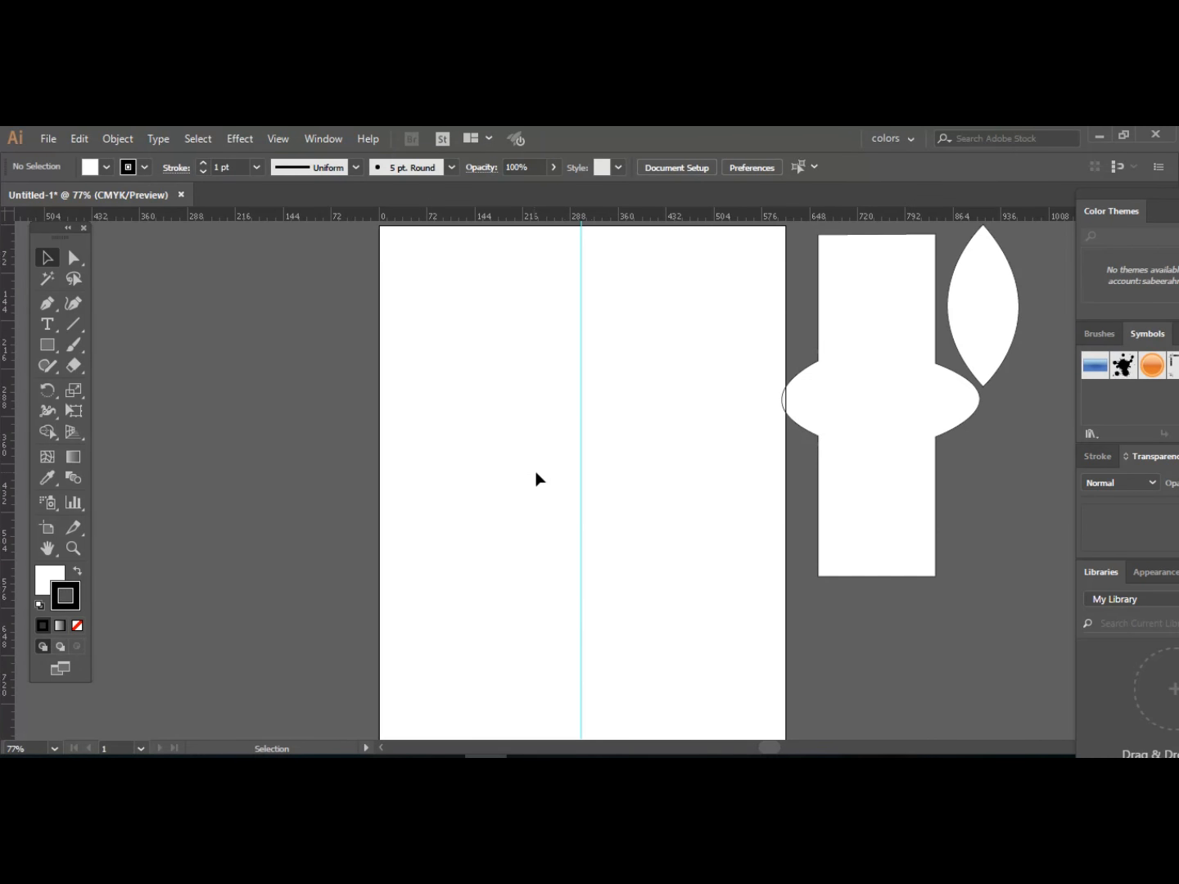
# With the Pen tool, start a path on the vertical guide and curve the heart's top lobe to an anchor at about X 188, Y 174 pt.
pyautogui.click(47, 302)
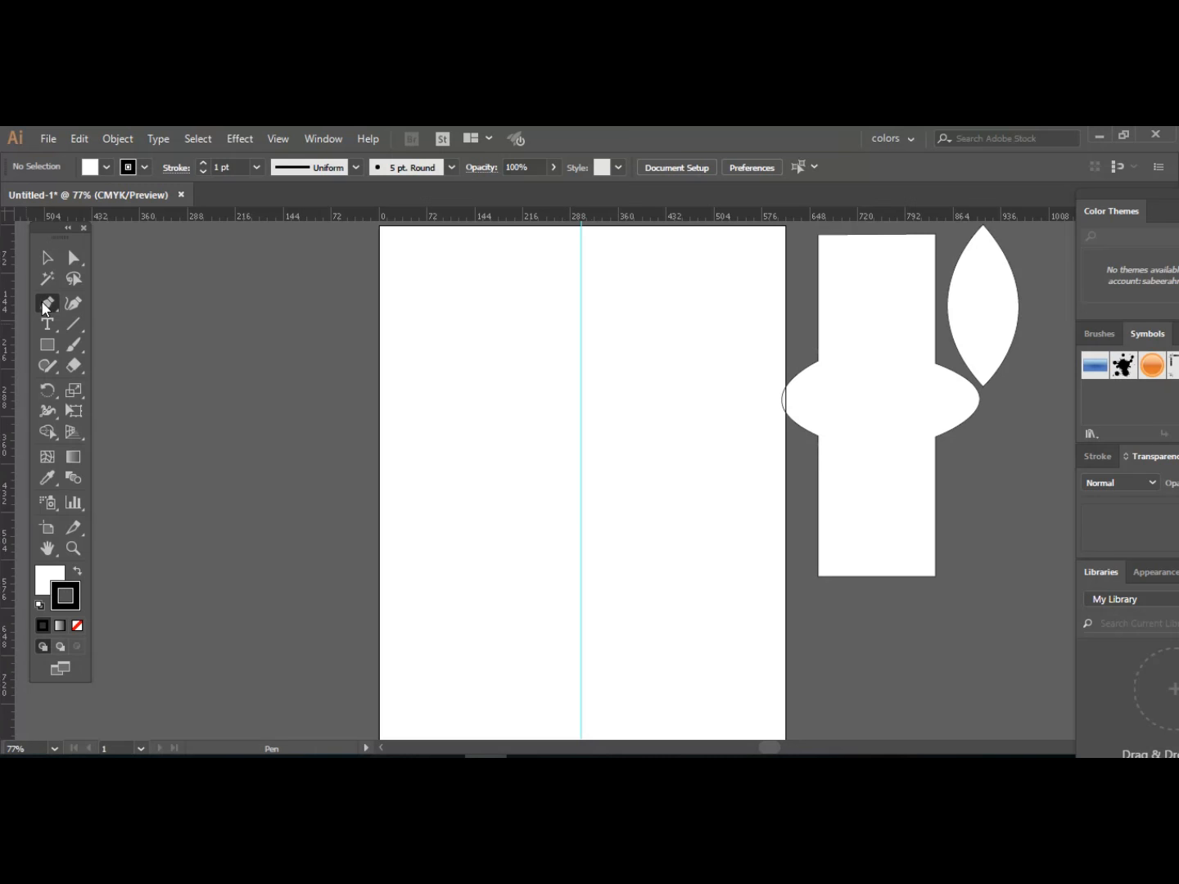
pyautogui.click(581, 354)
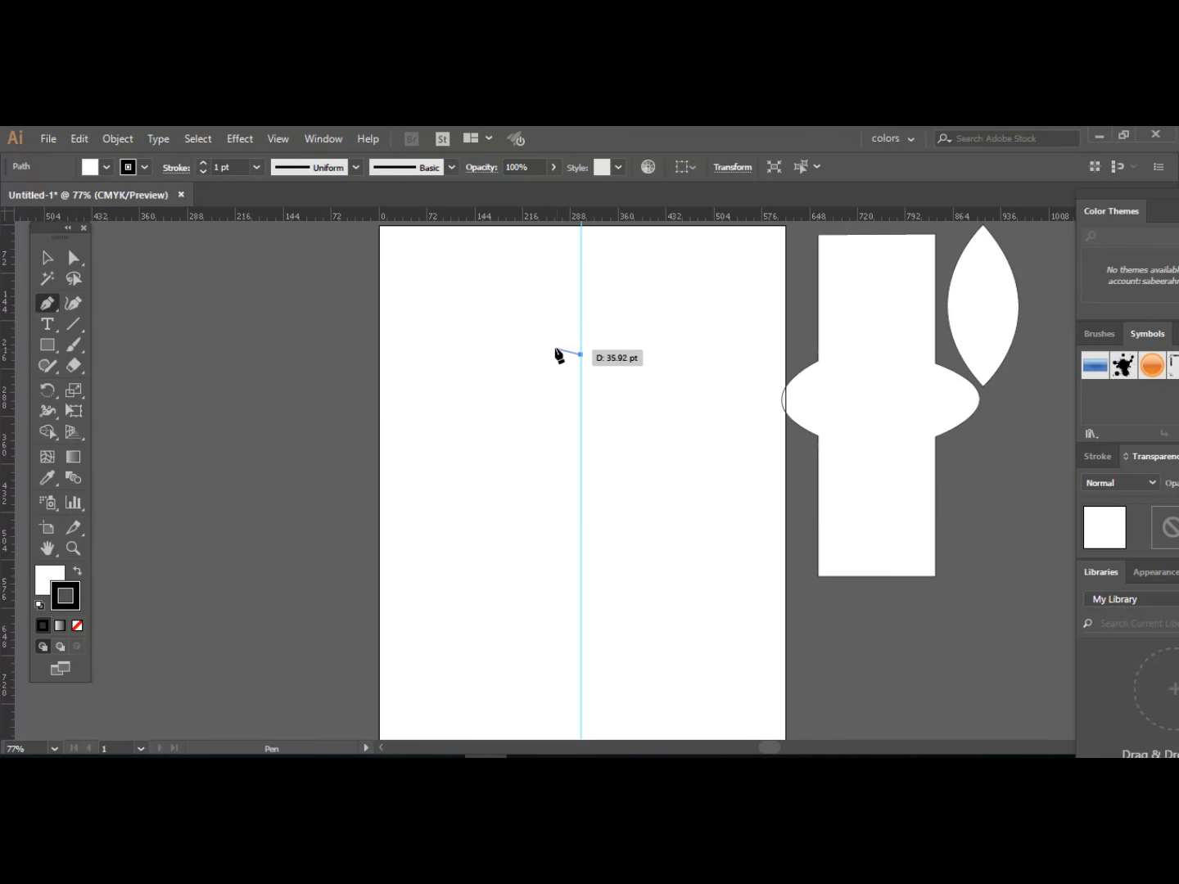
pyautogui.click(505, 342)
pyautogui.moveTo(504, 345); pyautogui.dragTo(457, 384)
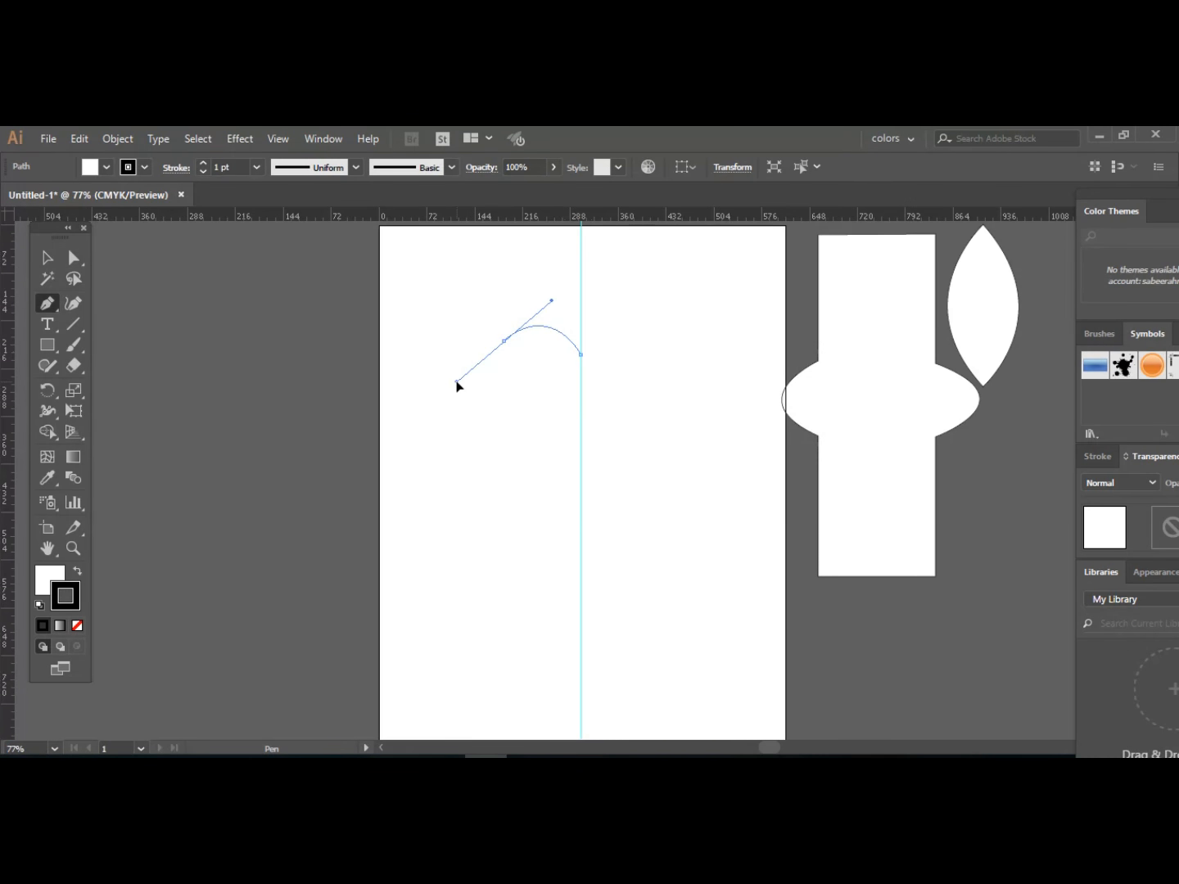
pyautogui.moveTo(457, 384); pyautogui.dragTo(456, 384)
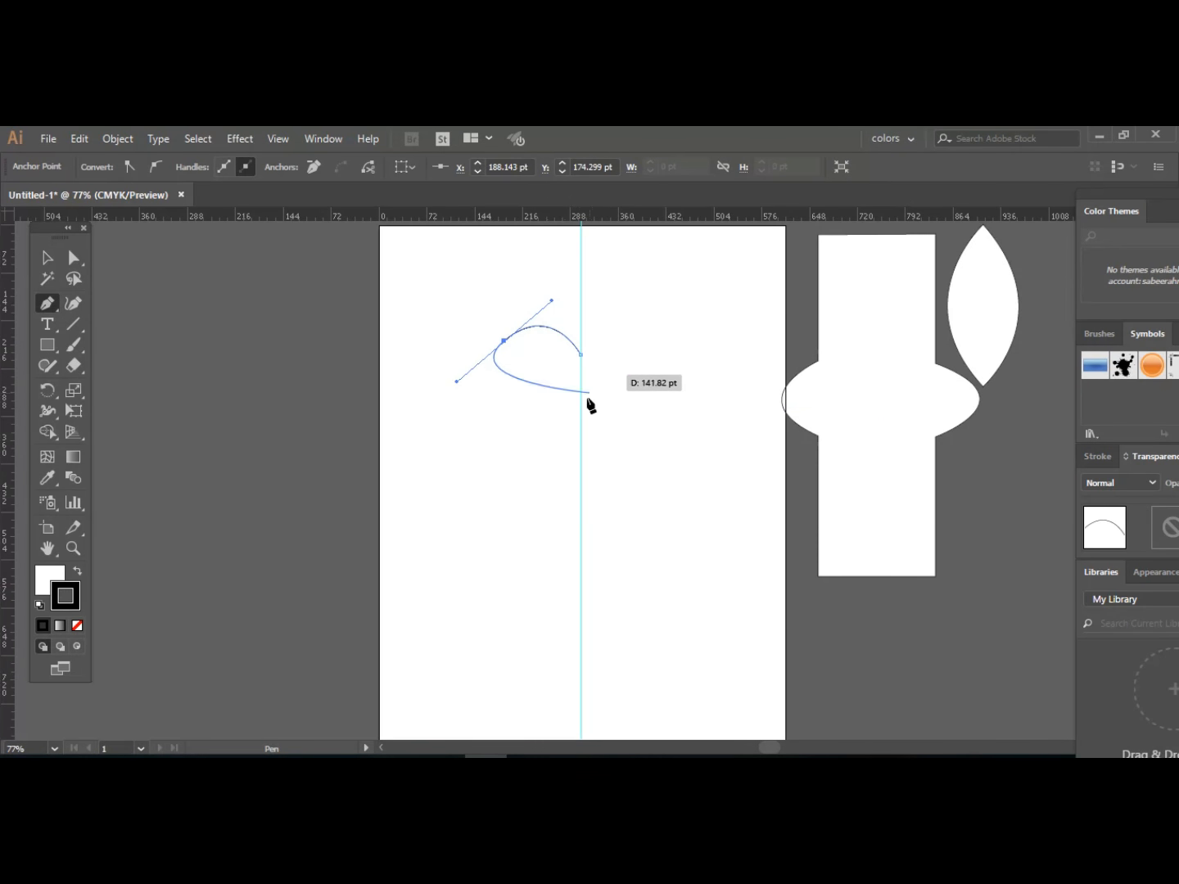
# Curve the heart's left side down to a tip on the guide at about X 304, Y 460 pt, and end the path open.
pyautogui.click(579, 530)
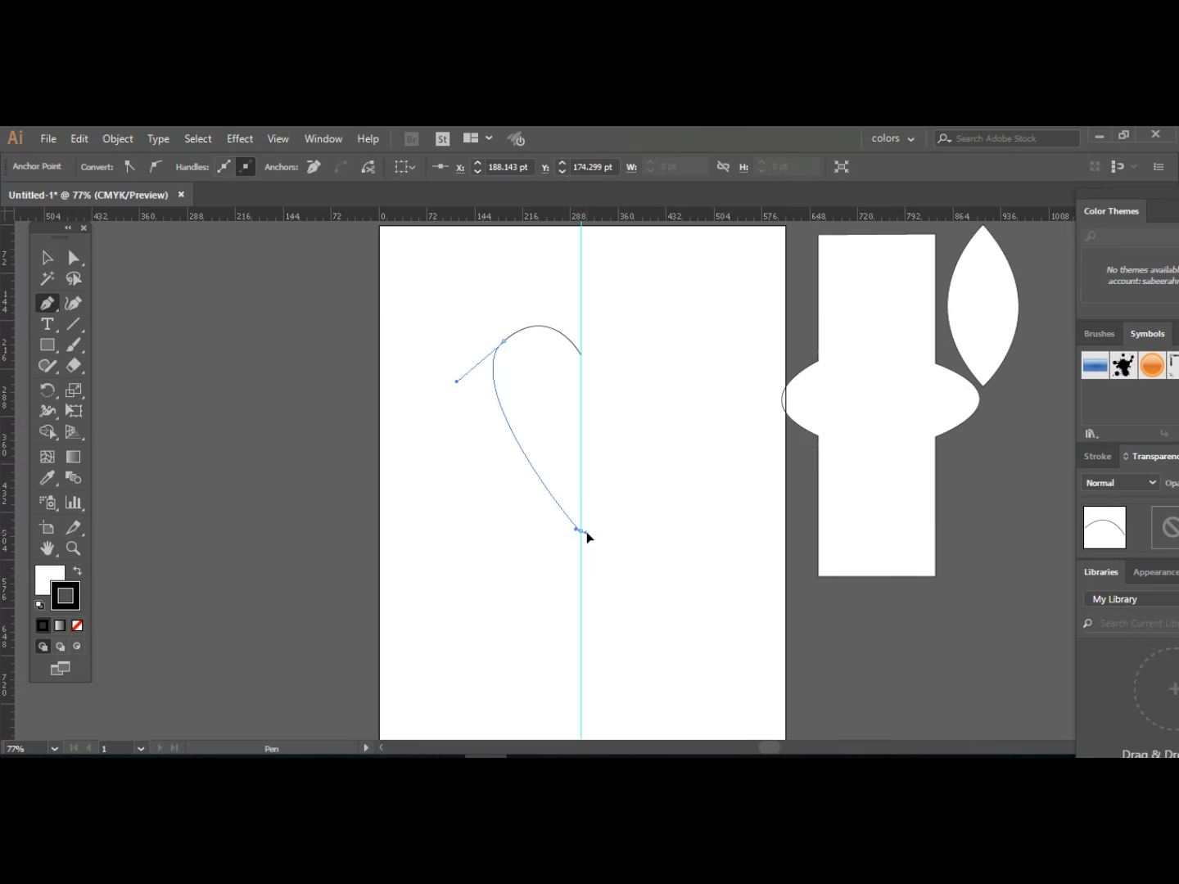
pyautogui.moveTo(587, 531); pyautogui.dragTo(655, 584)
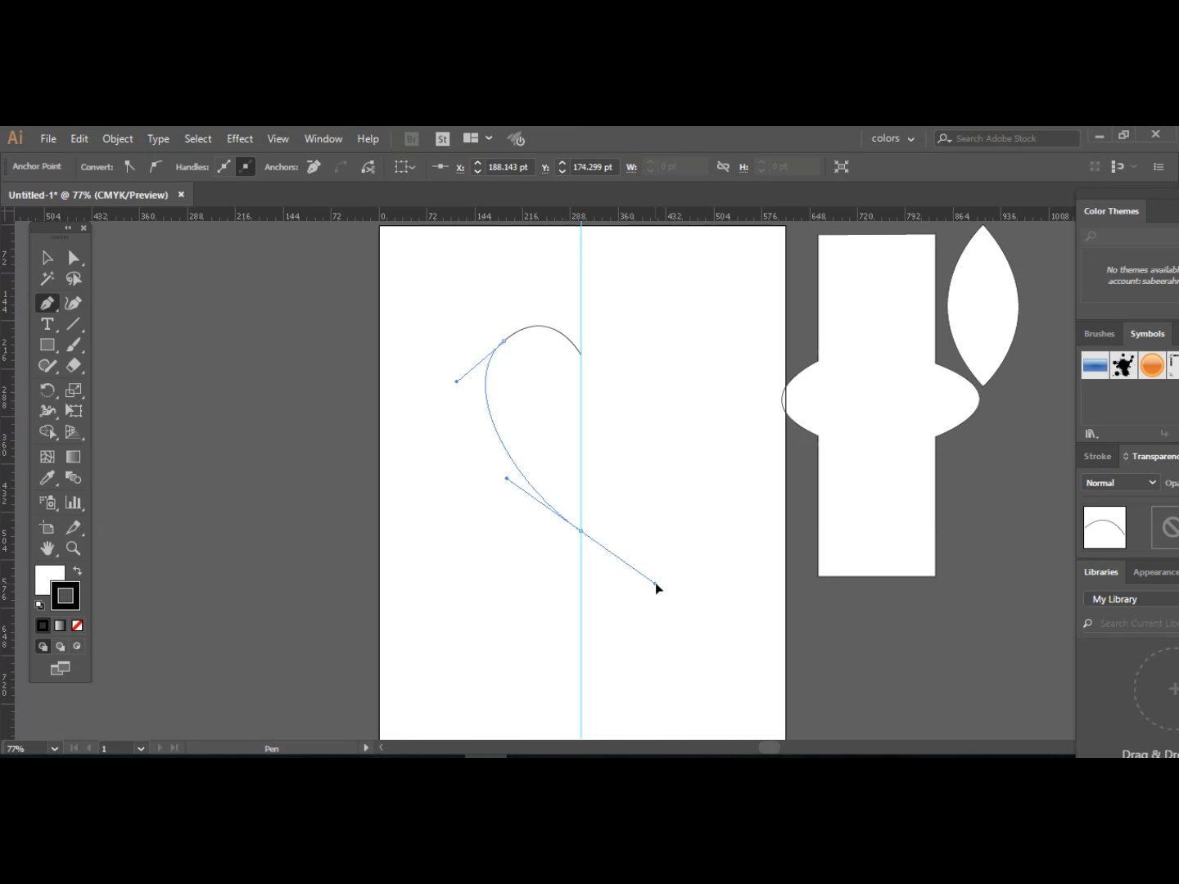
pyautogui.moveTo(657, 587); pyautogui.dragTo(649, 578)
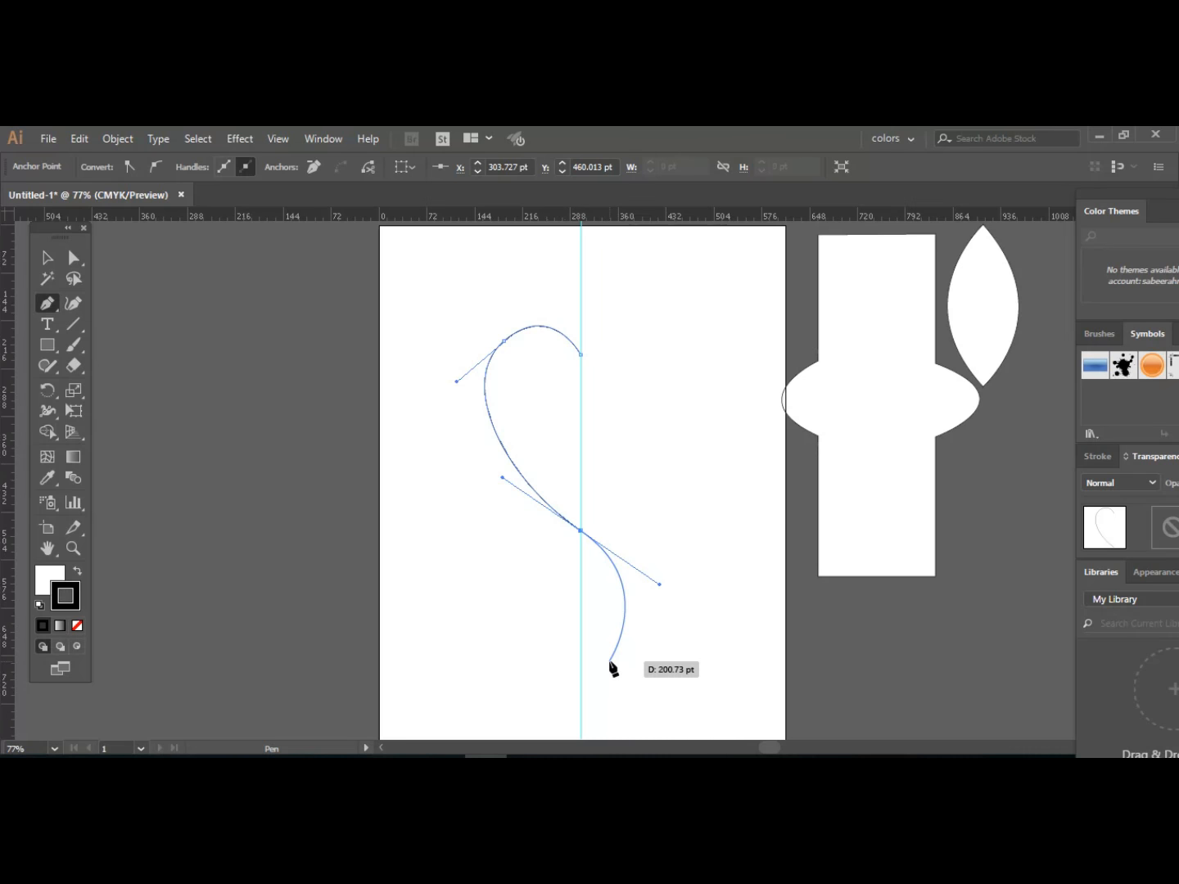
pyautogui.press('Escape')
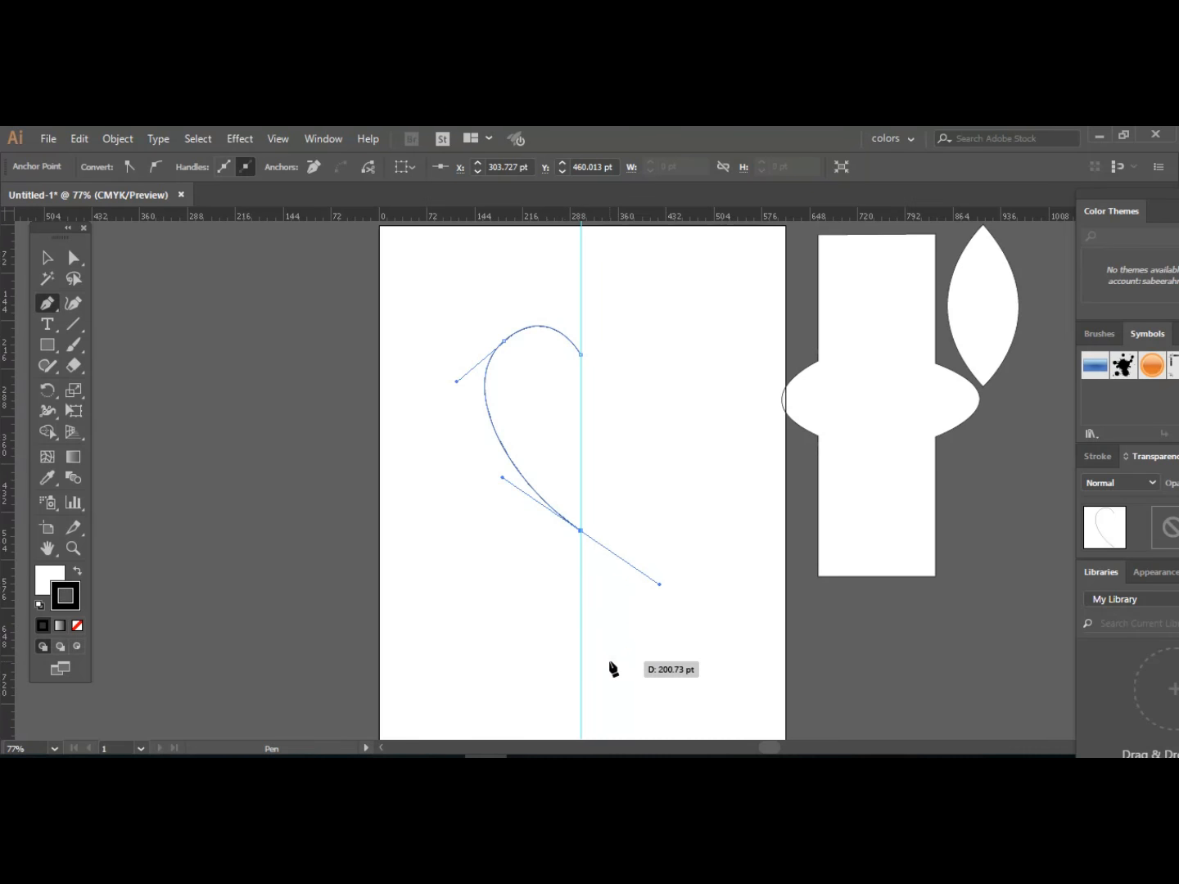
pyautogui.click(48, 259)
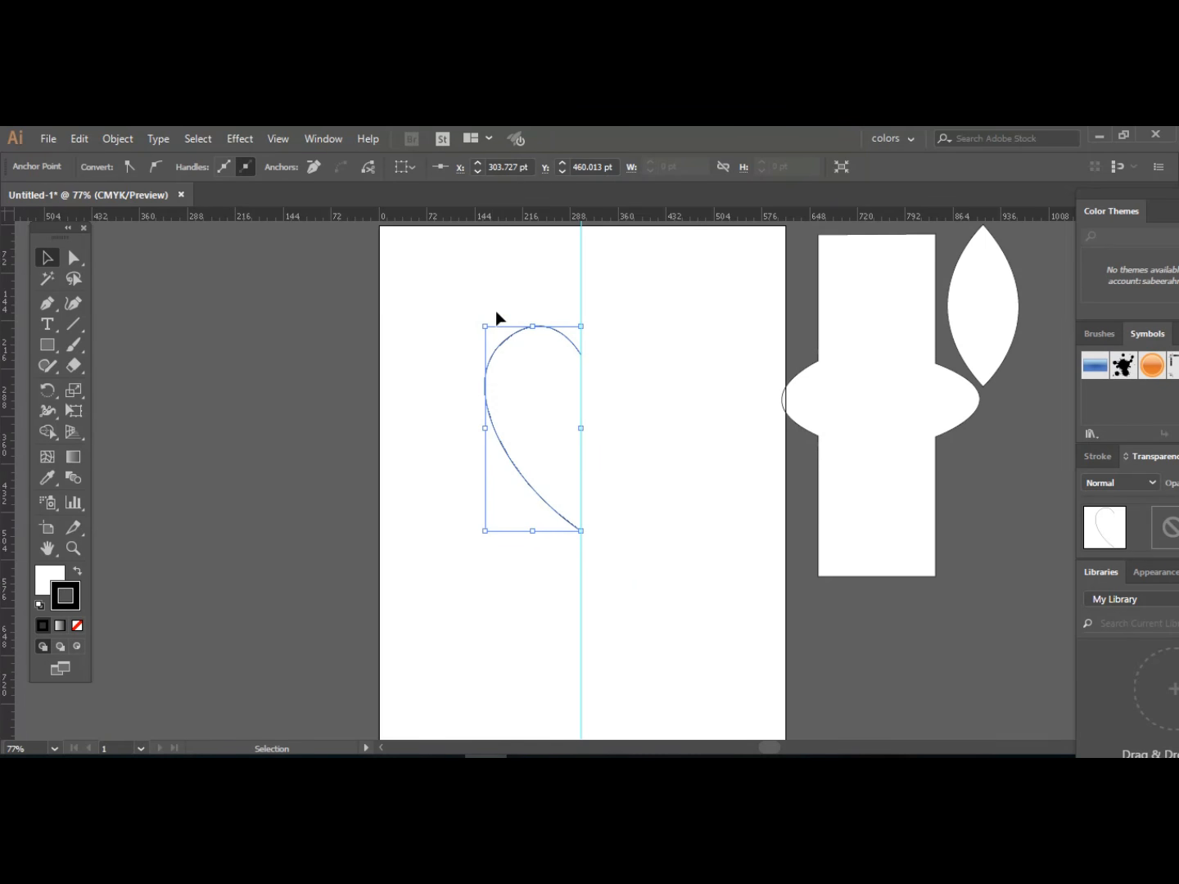
# Reflect a copy of the half heart across the vertical axis and move it about 144.6 pt right to meet the original at the guide.
pyautogui.moveTo(464, 308)
pyautogui.mouseDown()
pyautogui.moveTo(595, 590)
pyautogui.moveTo(621, 600)
pyautogui.mouseUp()
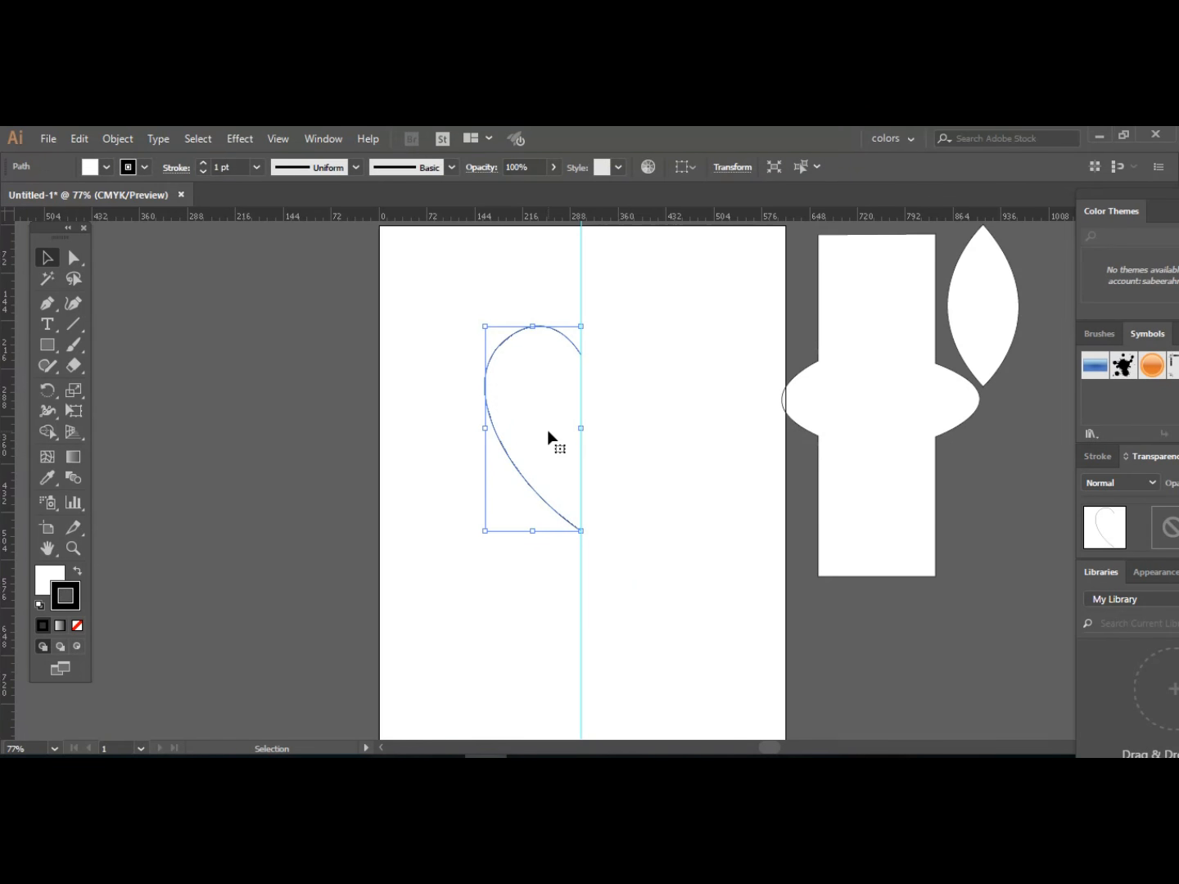
pyautogui.rightClick(547, 417)
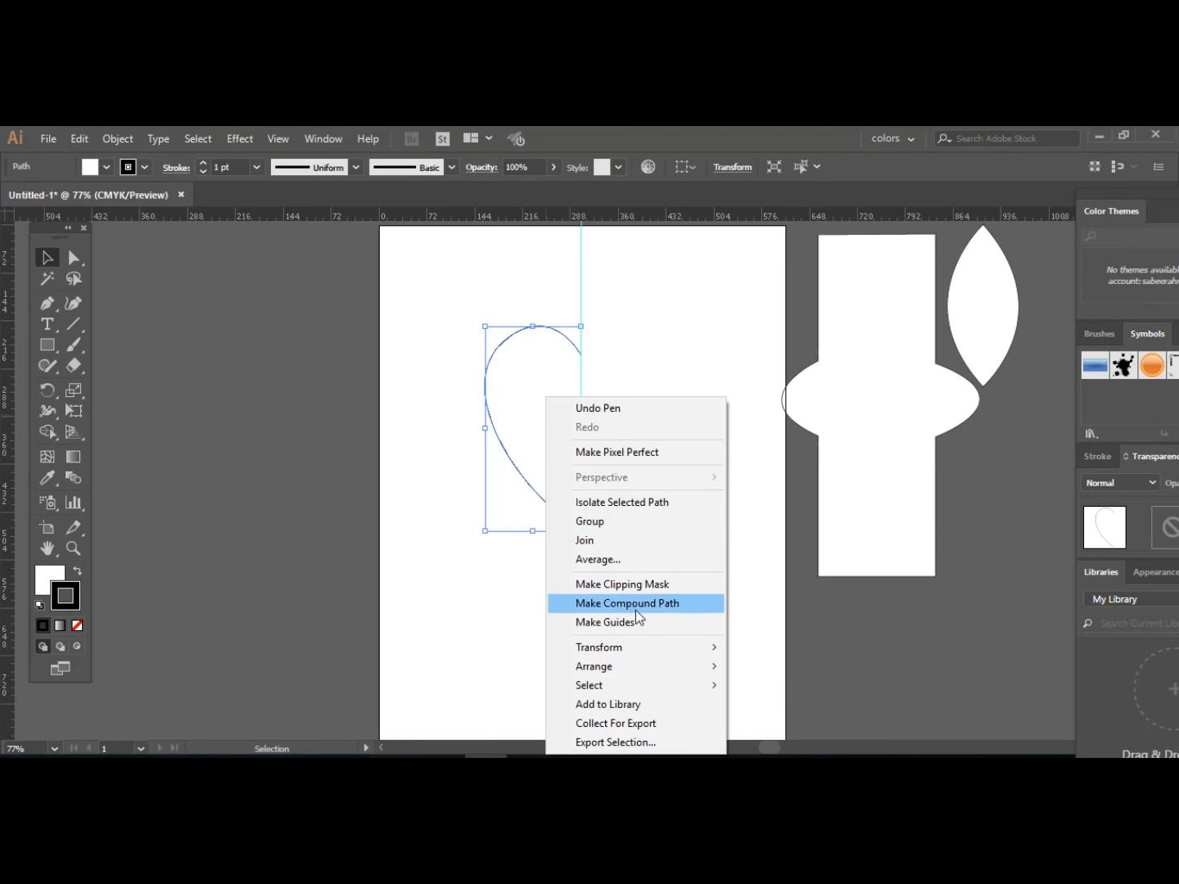
pyautogui.moveTo(707, 652)
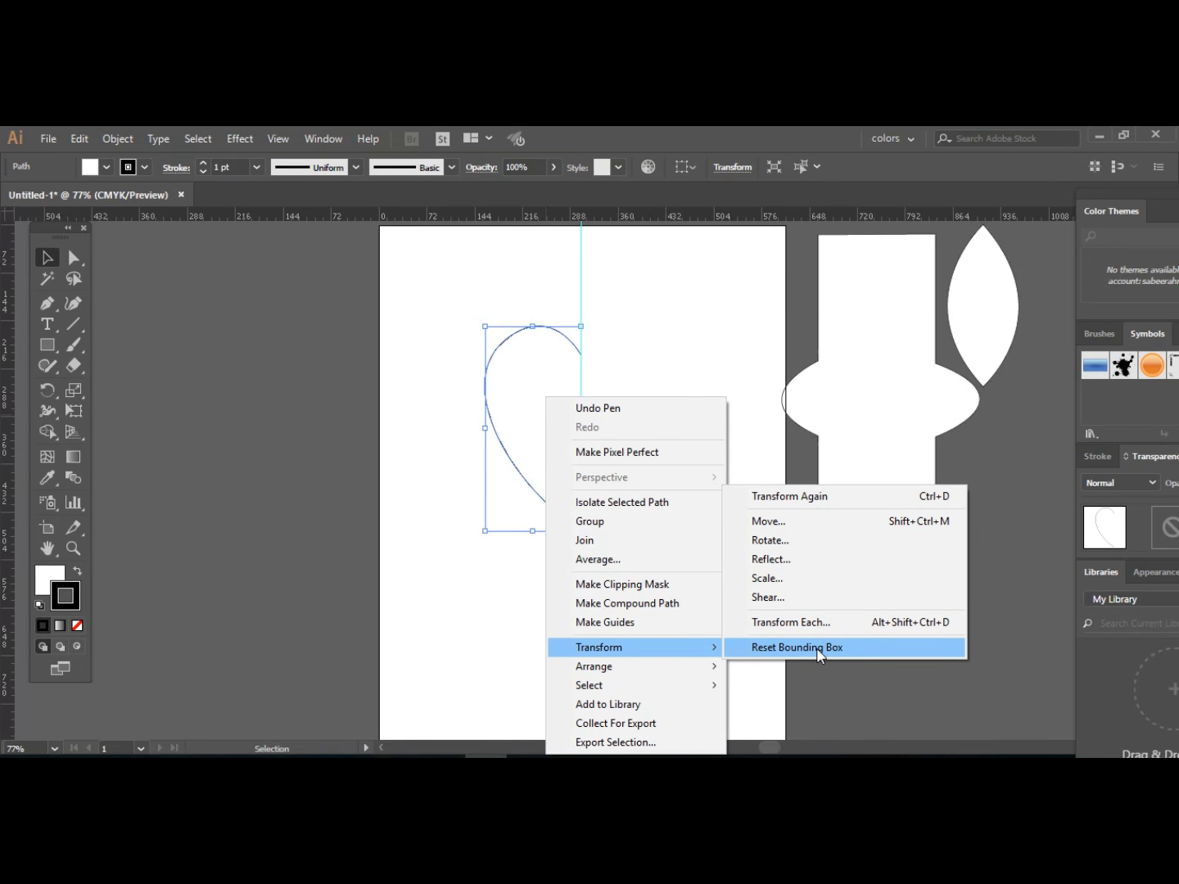
pyautogui.click(796, 563)
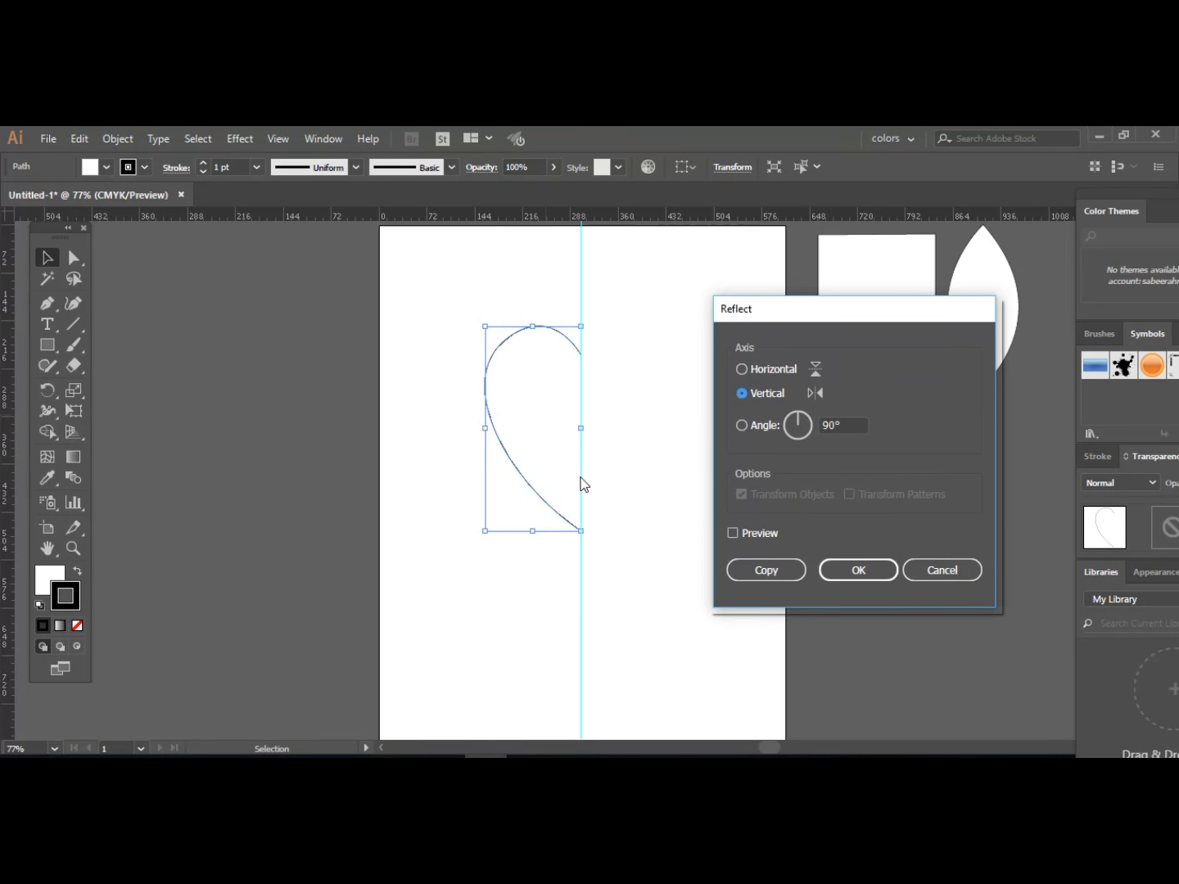
pyautogui.click(733, 533)
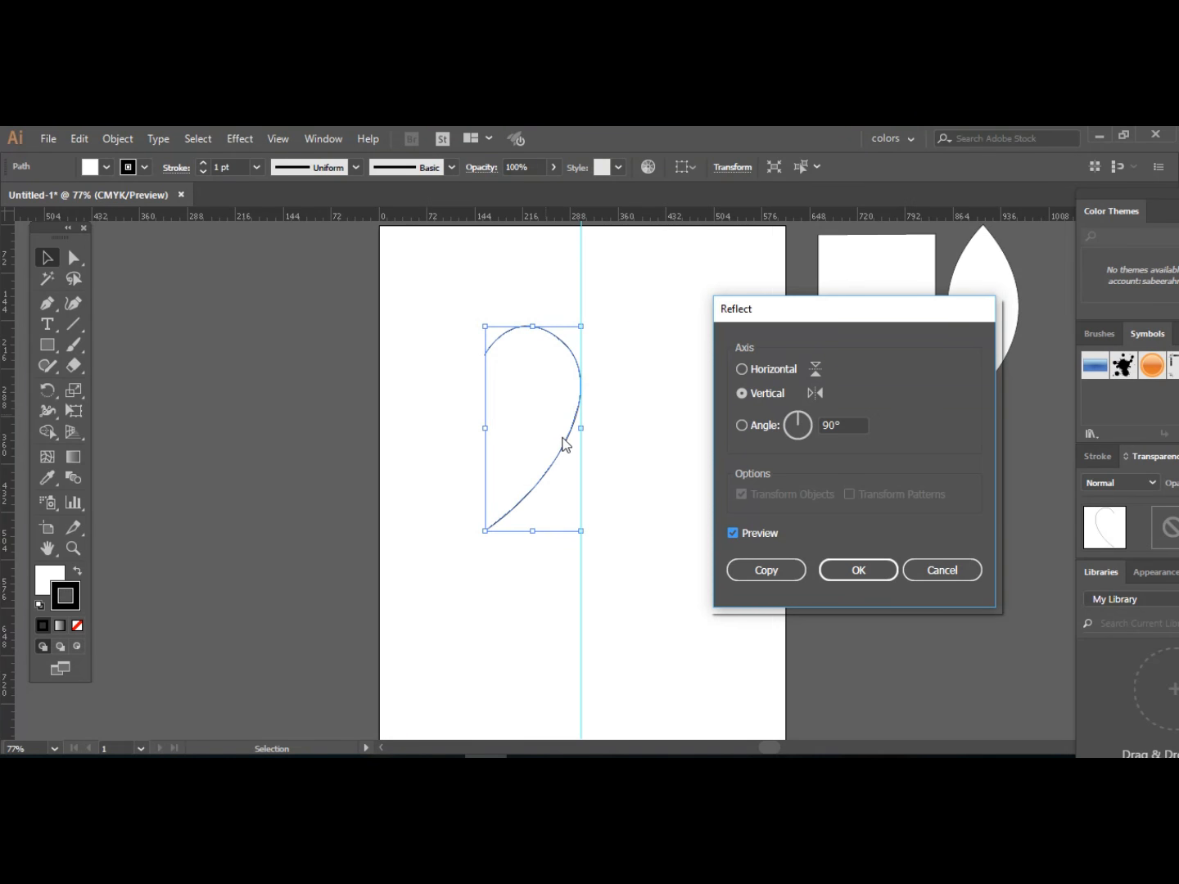
pyautogui.click(749, 572)
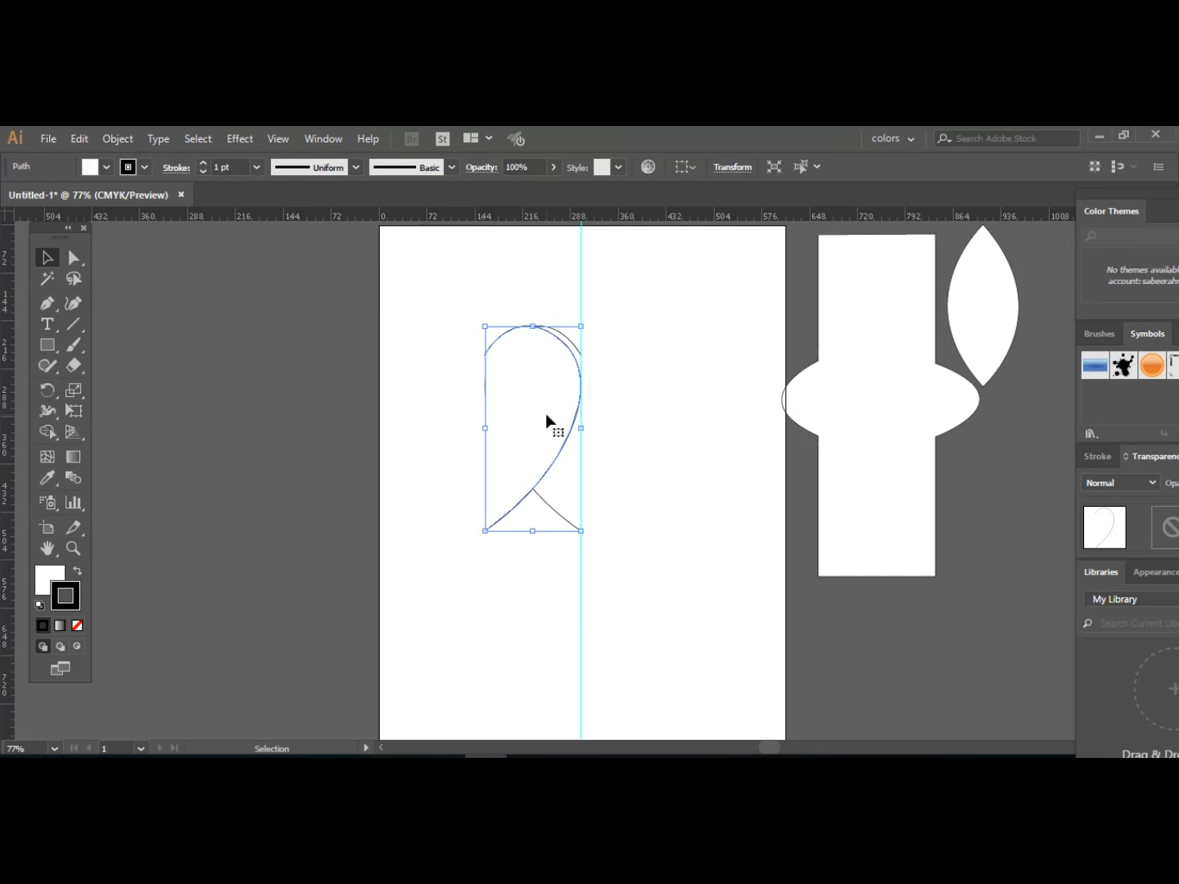
pyautogui.moveTo(547, 420); pyautogui.dragTo(641, 417)
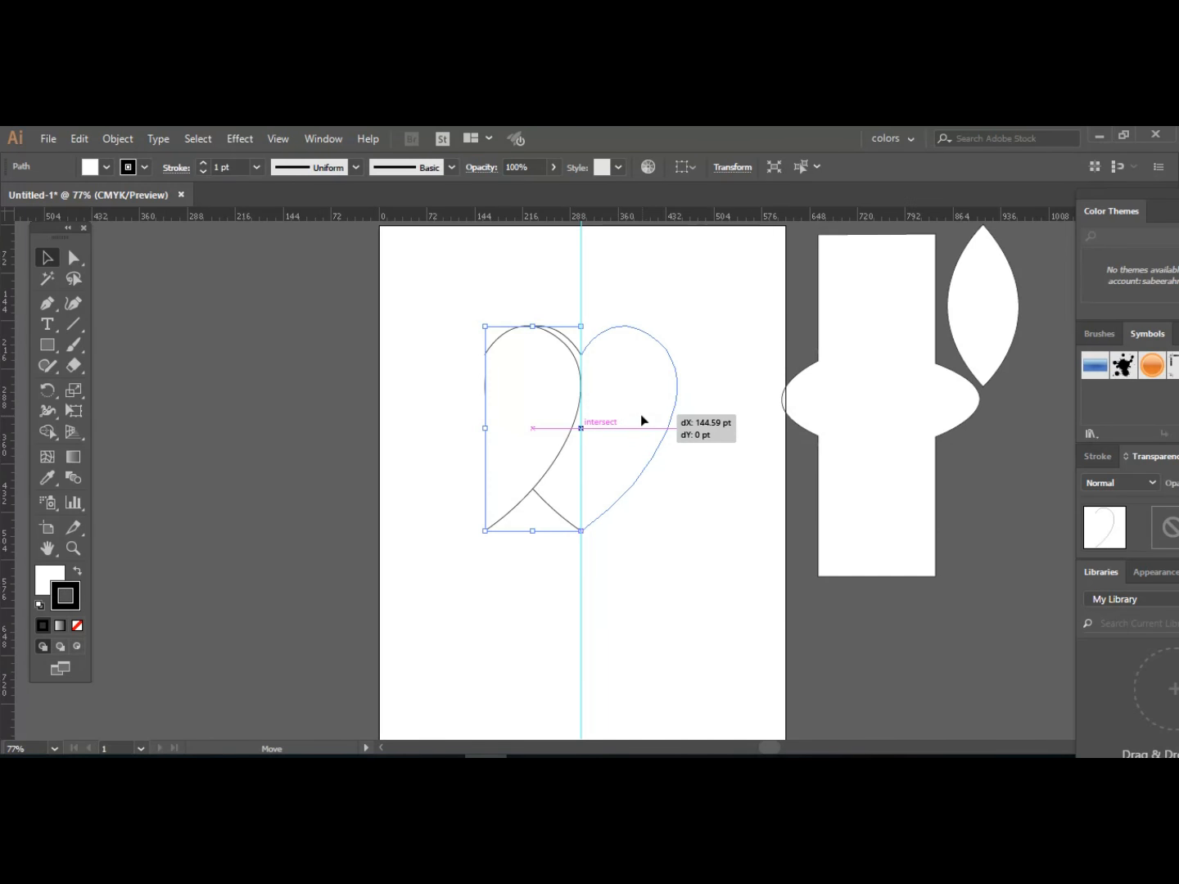
pyautogui.moveTo(640, 415); pyautogui.dragTo(641, 416)
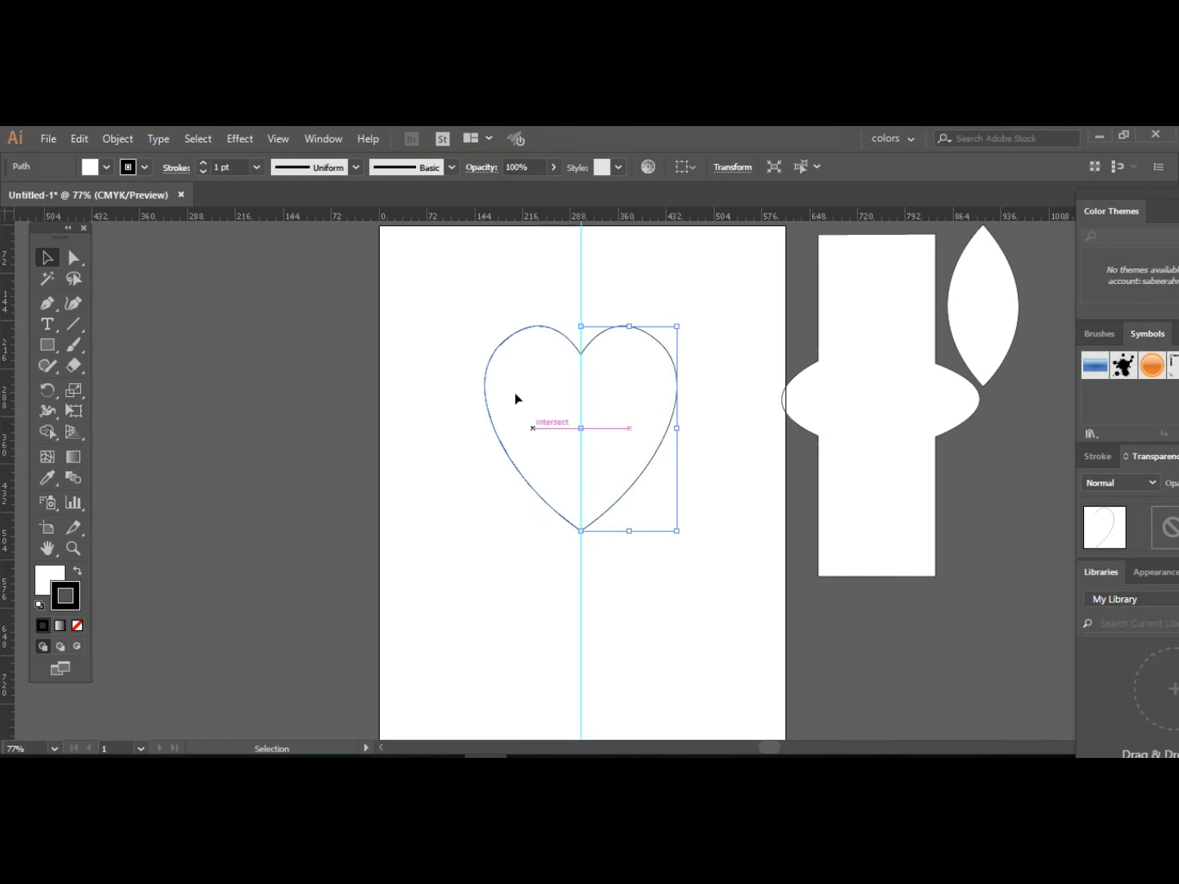
# Move the left and right heart halves apart, one to each side of the vertical guide.
pyautogui.moveTo(516, 401); pyautogui.dragTo(442, 380)
pyautogui.moveTo(639, 383); pyautogui.dragTo(671, 363)
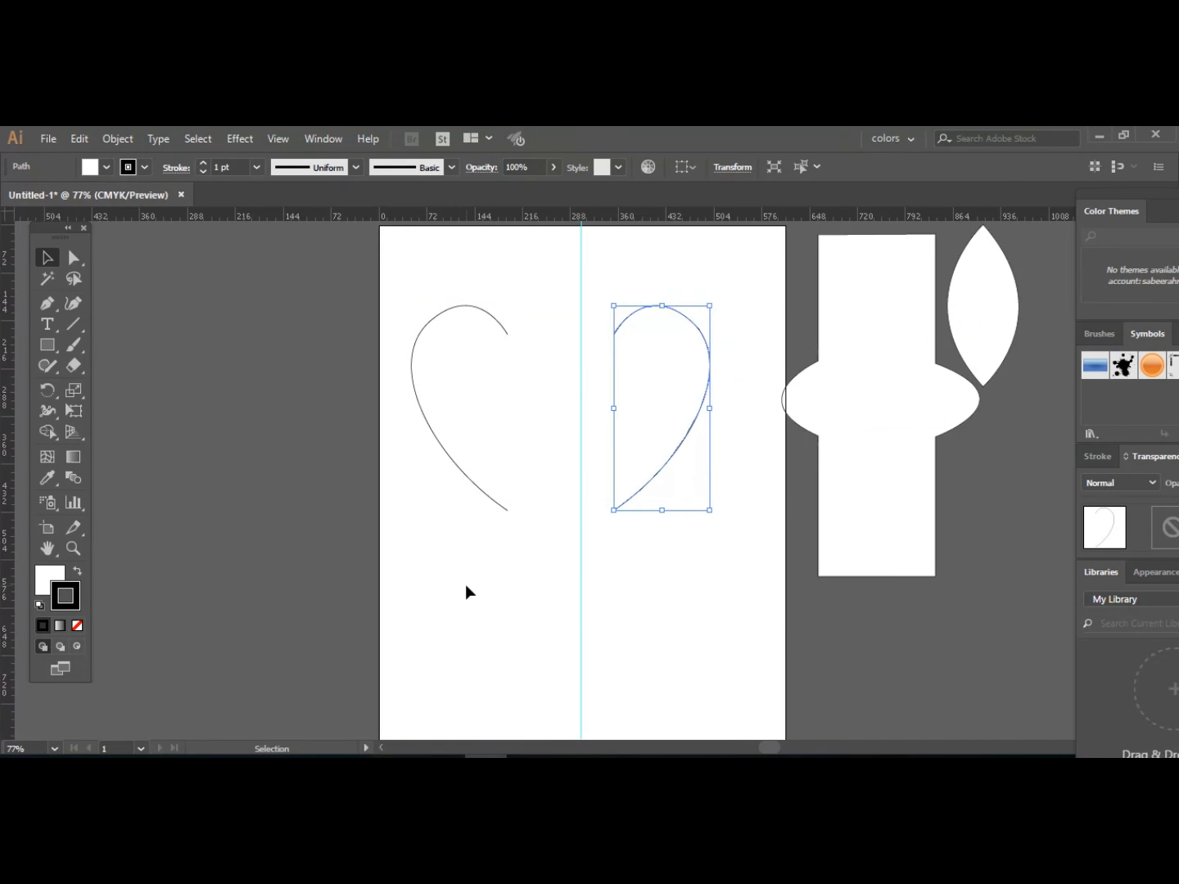
# Draw a small square about 75 pt wide below the left heart half and switch to the Direct Selection tool.
pyautogui.click(48, 343)
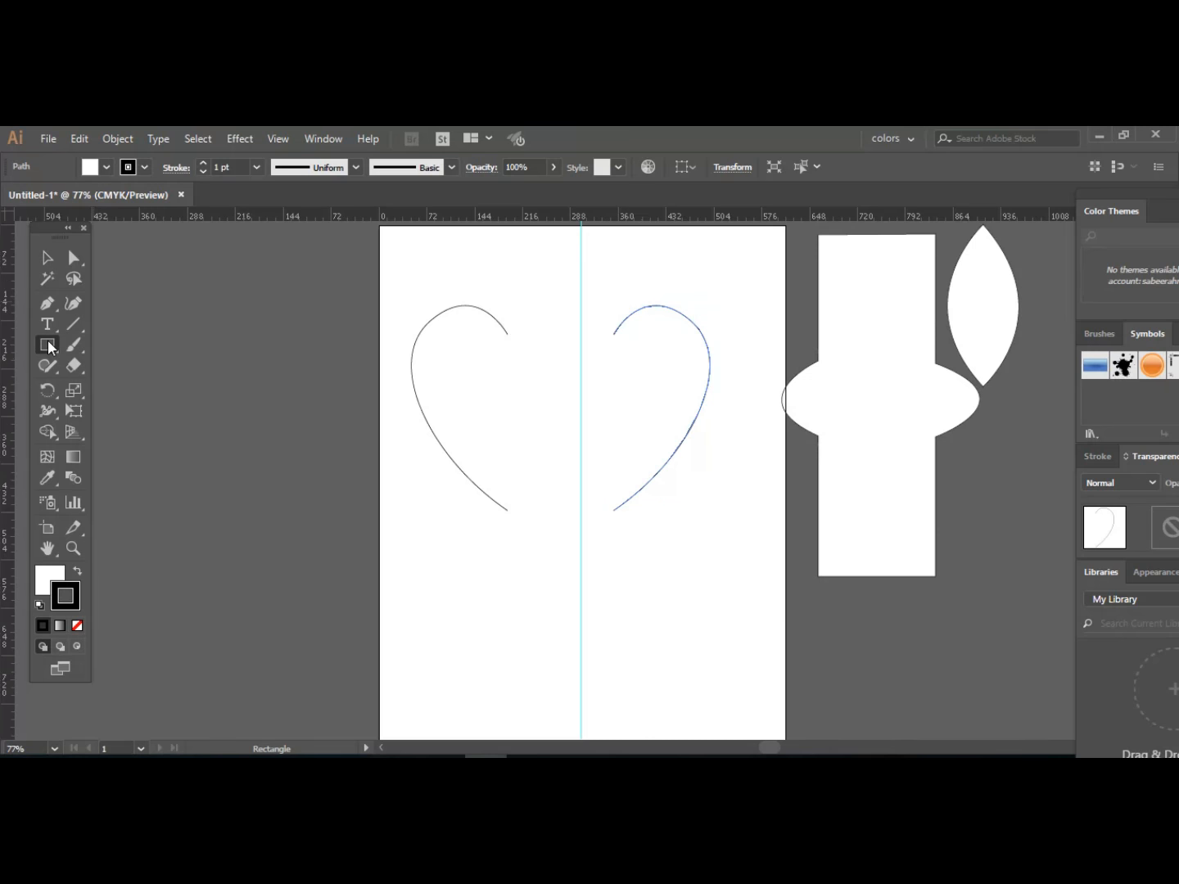
pyautogui.click(48, 340)
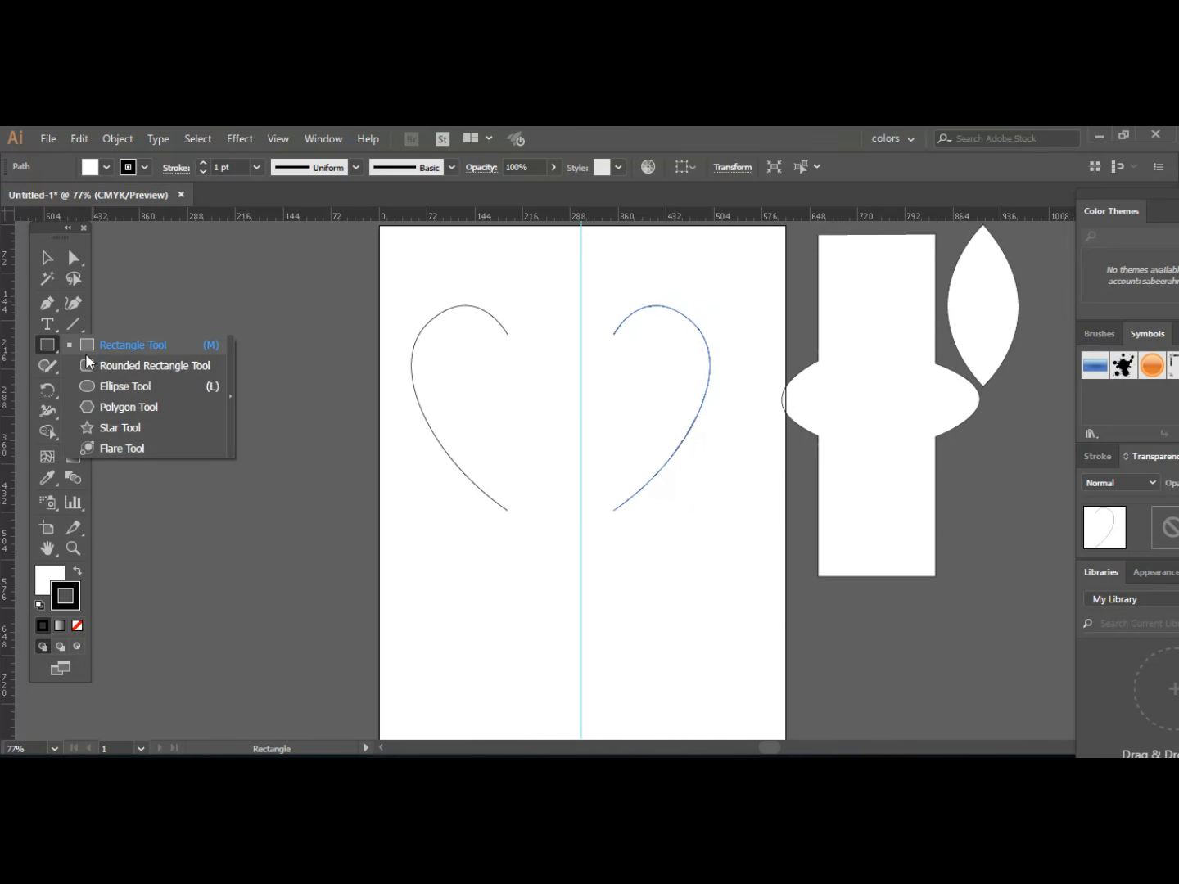
pyautogui.click(99, 346)
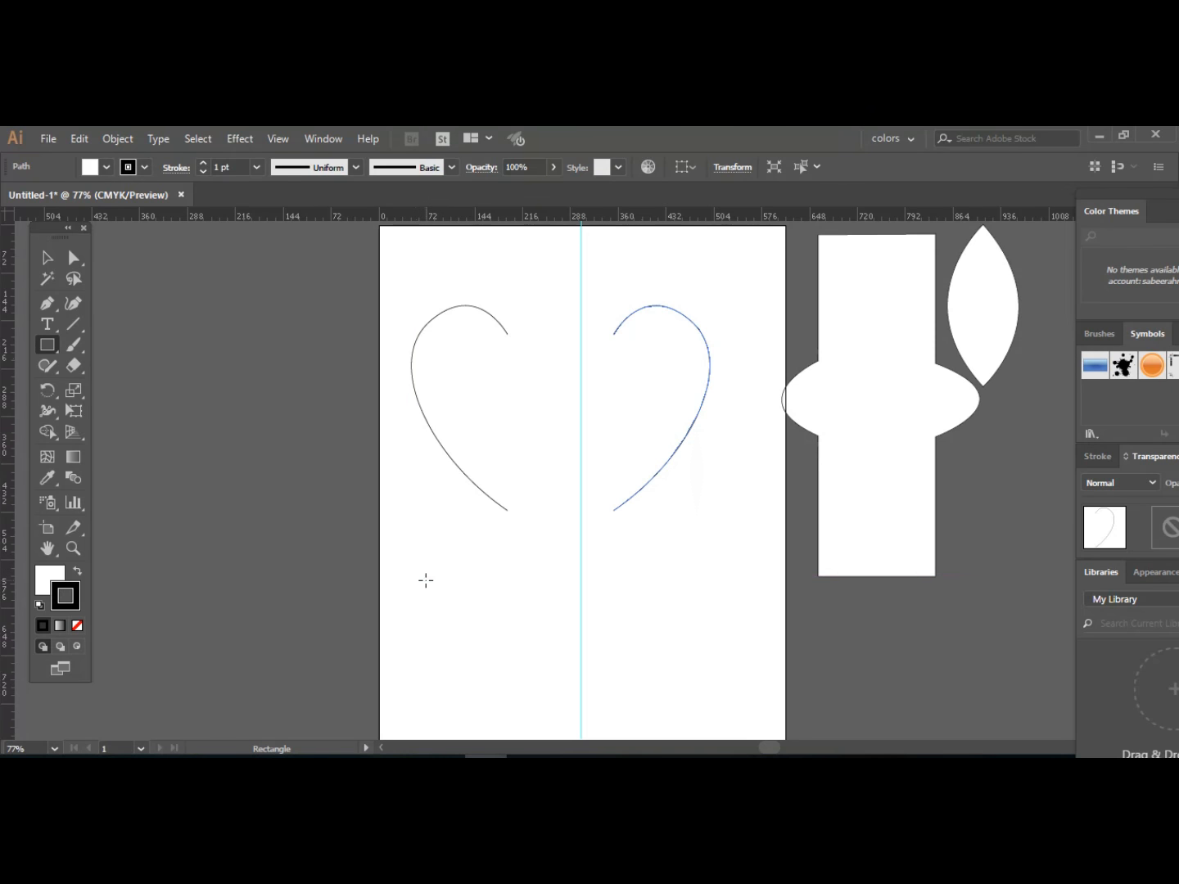
pyautogui.moveTo(425, 578); pyautogui.dragTo(469, 629)
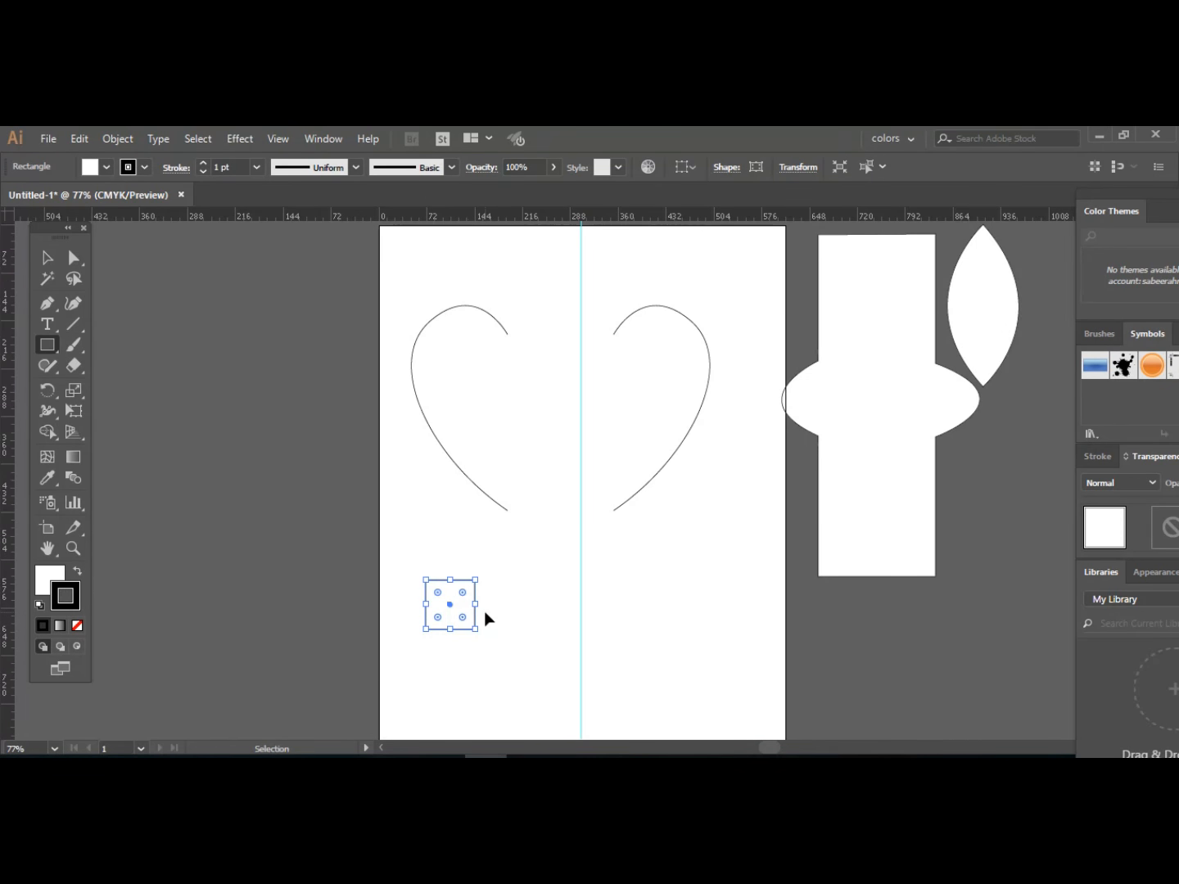
pyautogui.click(74, 258)
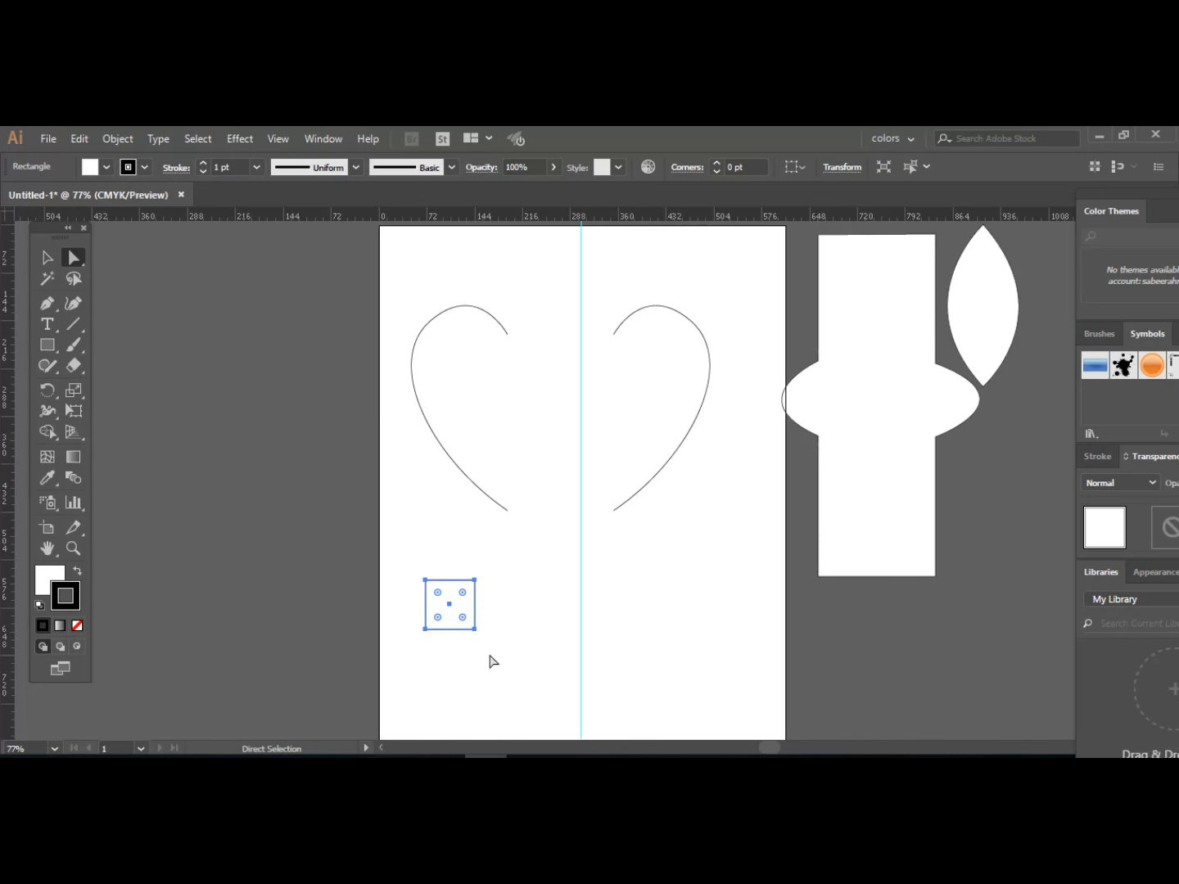
# Move the small square horizontally to the right until it overlaps the vertical guide, and deselect it.
pyautogui.moveTo(460, 608); pyautogui.dragTo(519, 611)
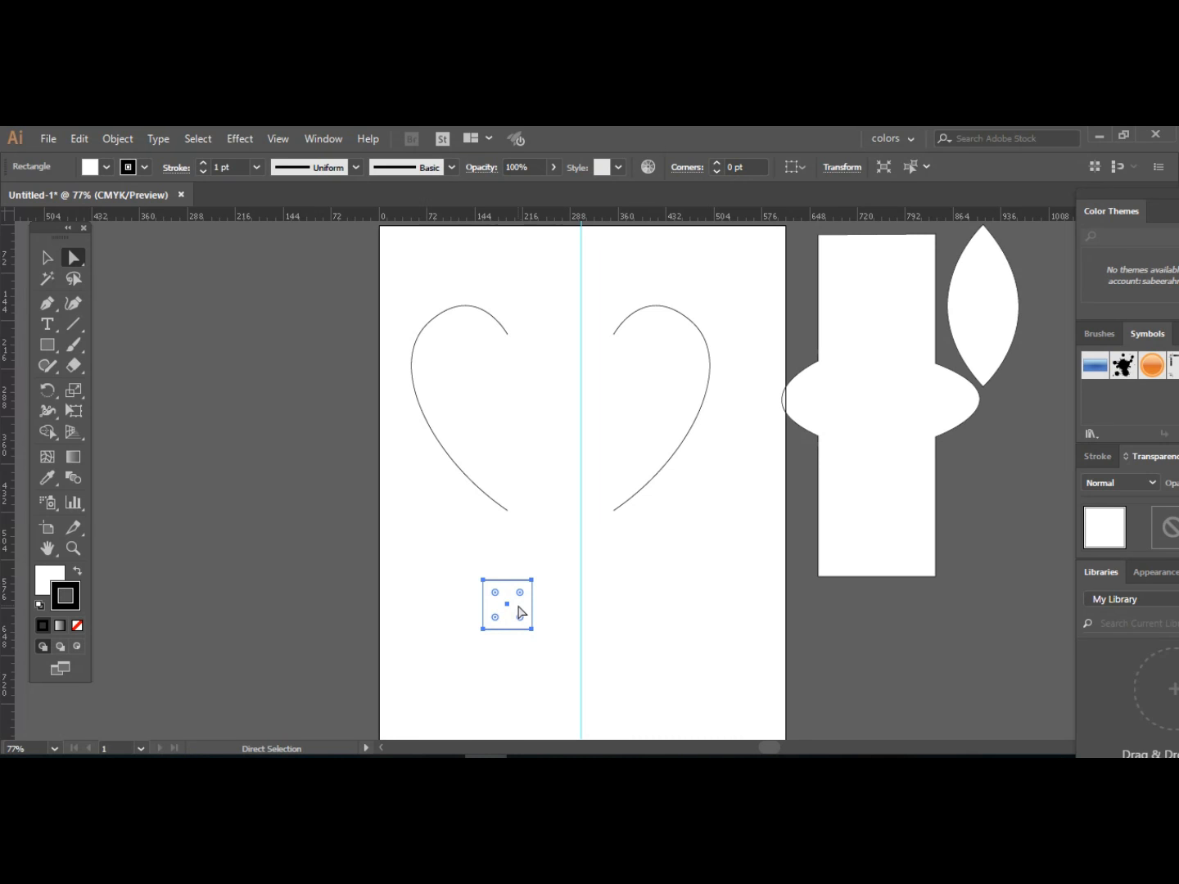
pyautogui.press('ctrl')
pyautogui.hotkey('ctrl', 'z')
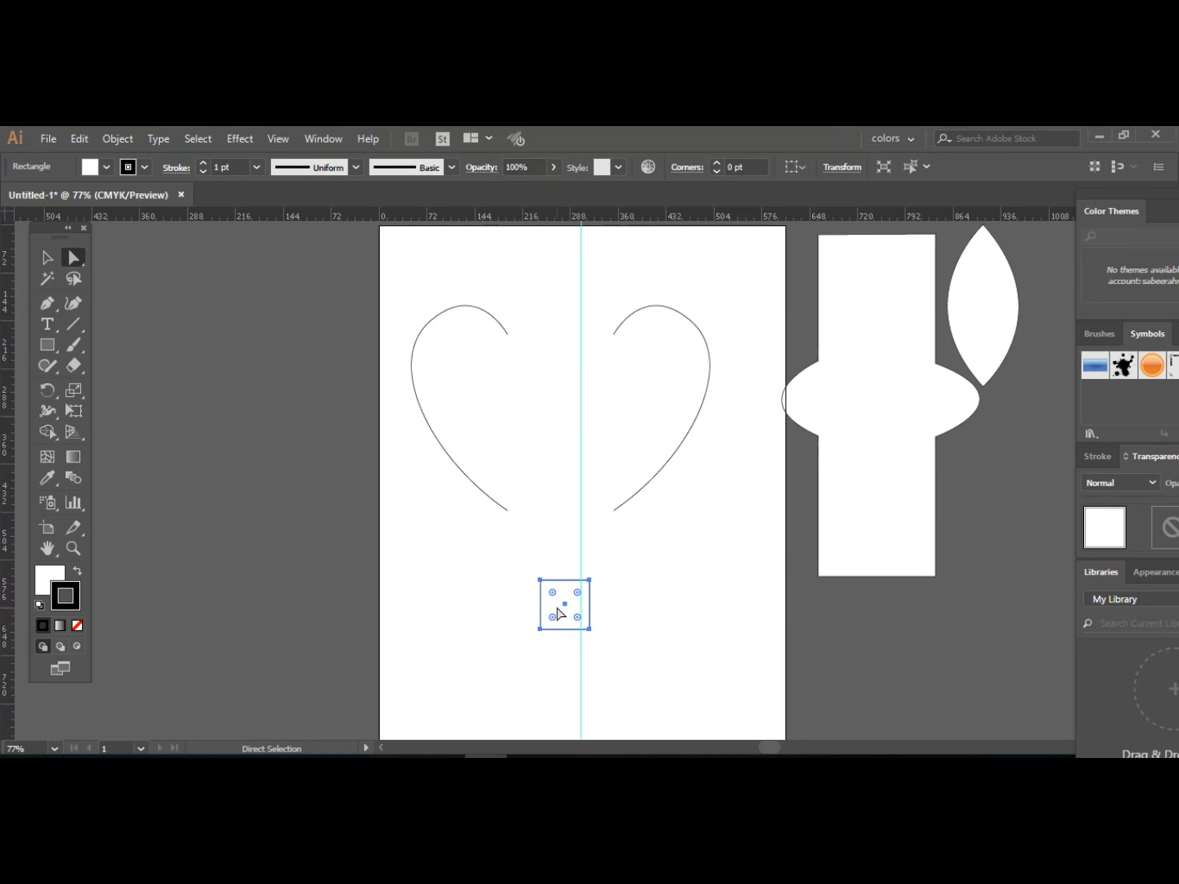
pyautogui.keyDown('shift'); pyautogui.click(561, 605); pyautogui.keyUp('shift')
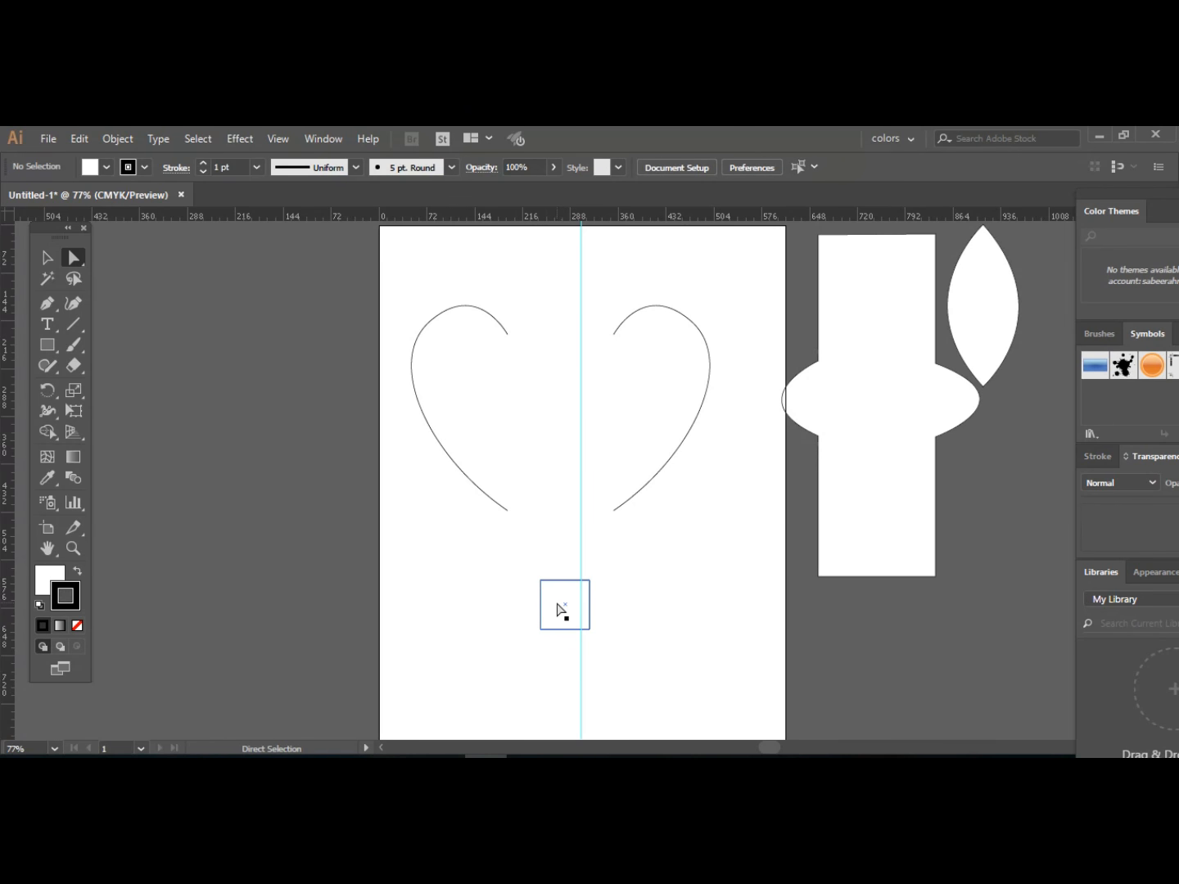
# Duplicate the square about 97.4 pt to the left and place another copy directly below that duplicate.
pyautogui.moveTo(557, 608); pyautogui.dragTo(491, 595)
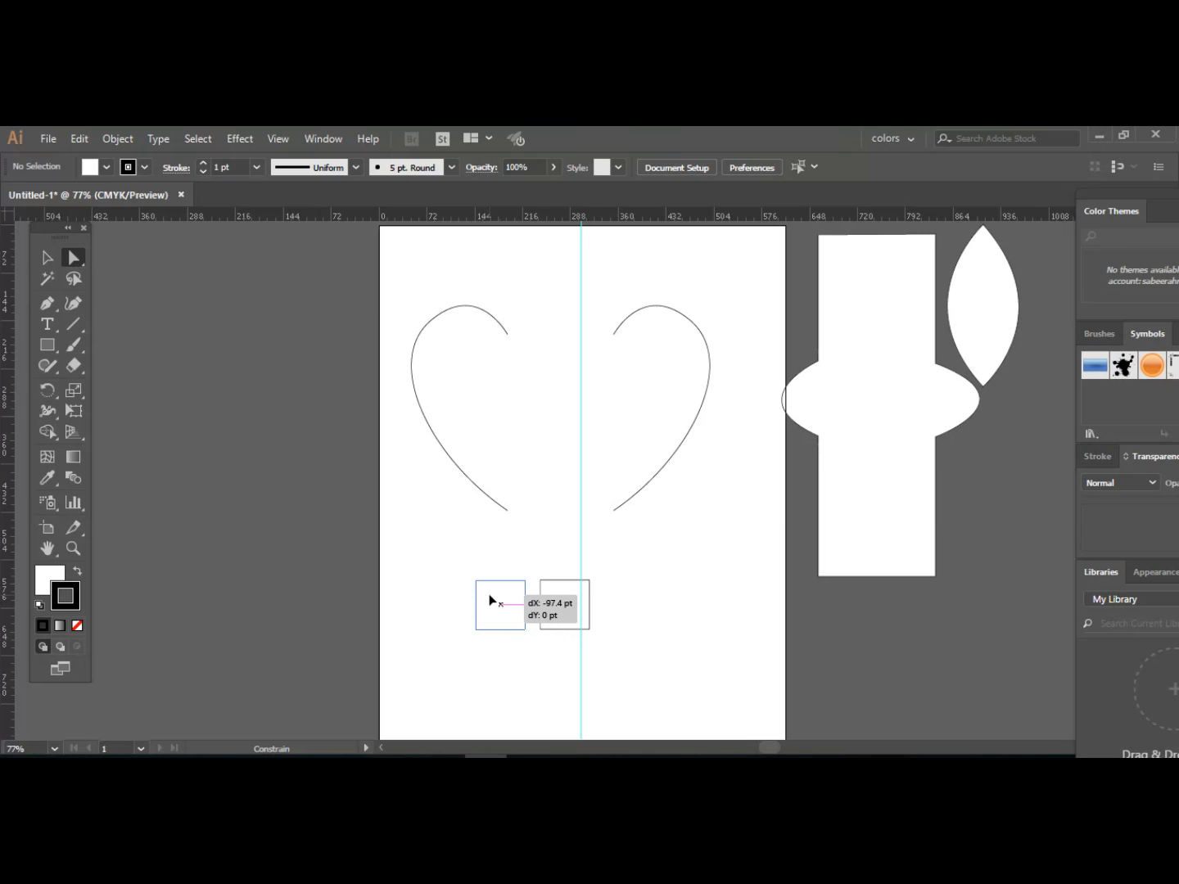
pyautogui.press('alt')
pyautogui.moveTo(490, 600); pyautogui.dragTo(491, 602)
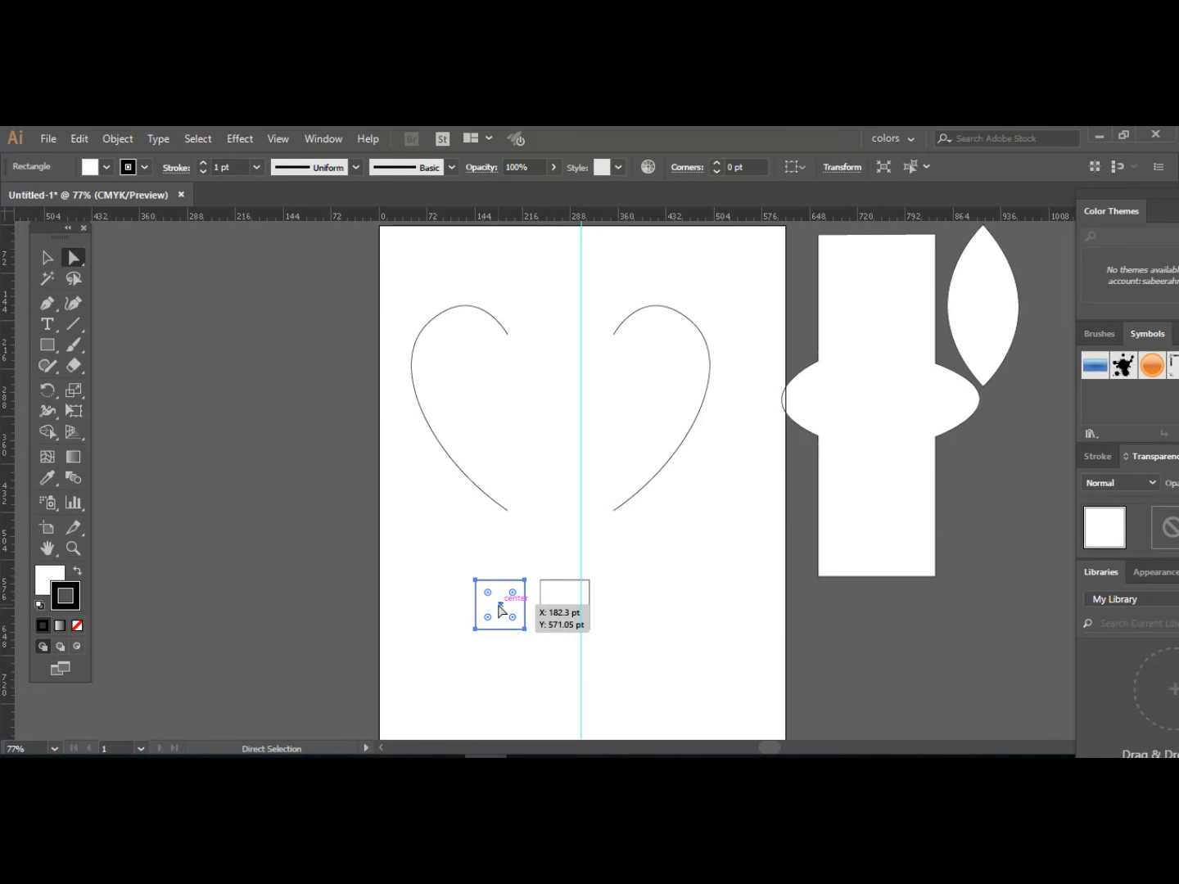
pyautogui.moveTo(501, 610); pyautogui.dragTo(513, 673)
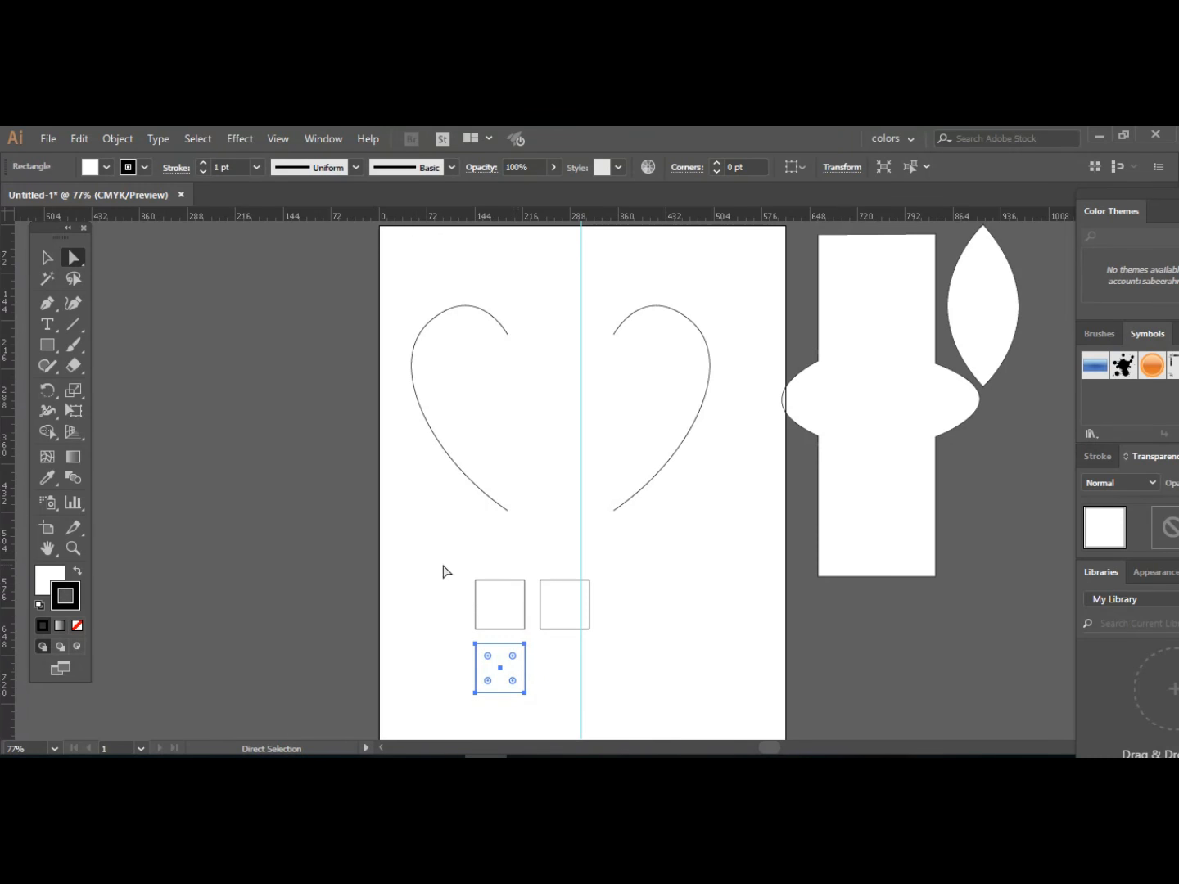
# Arrange the three squares edge to edge, two side by side and the third centred beneath them.
pyautogui.click(47, 259)
pyautogui.moveTo(425, 553); pyautogui.dragTo(497, 571)
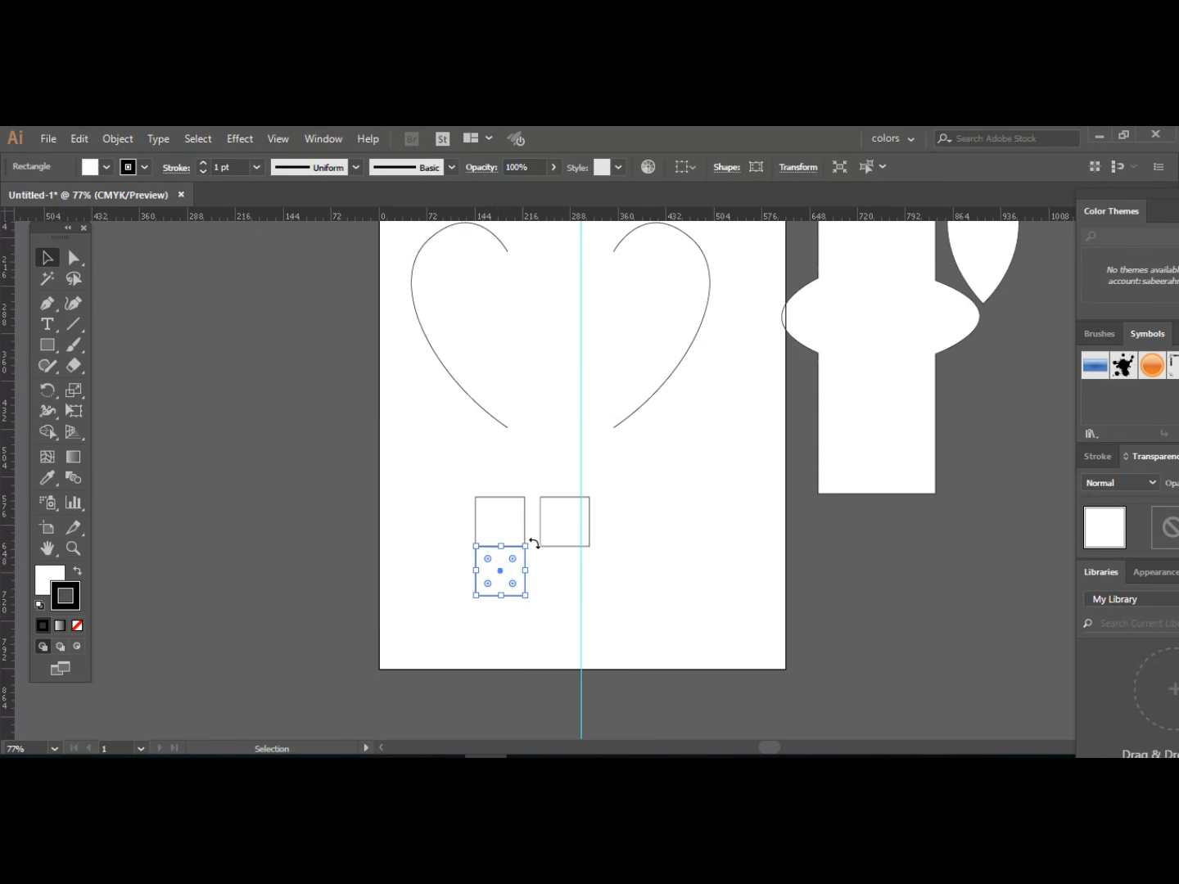
pyautogui.moveTo(557, 528); pyautogui.dragTo(540, 528)
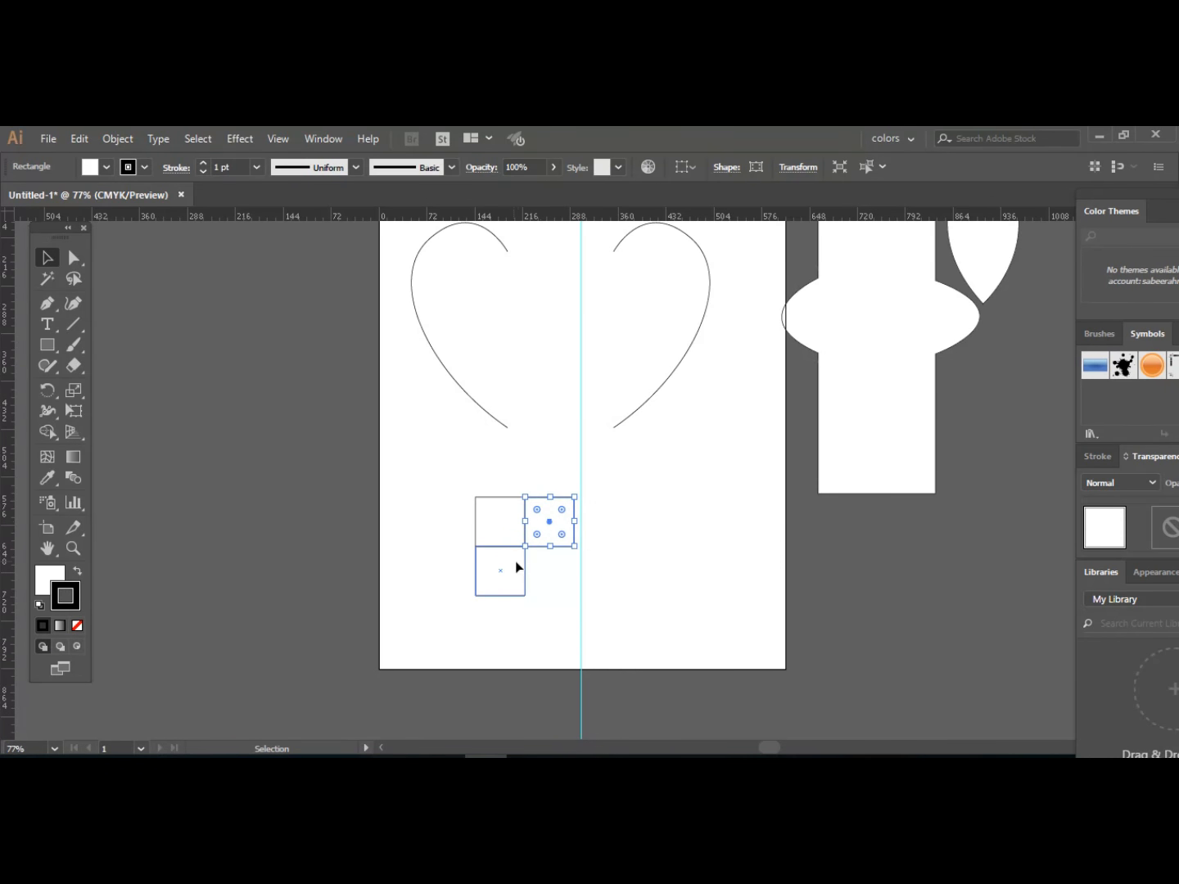
pyautogui.moveTo(514, 562); pyautogui.dragTo(537, 599)
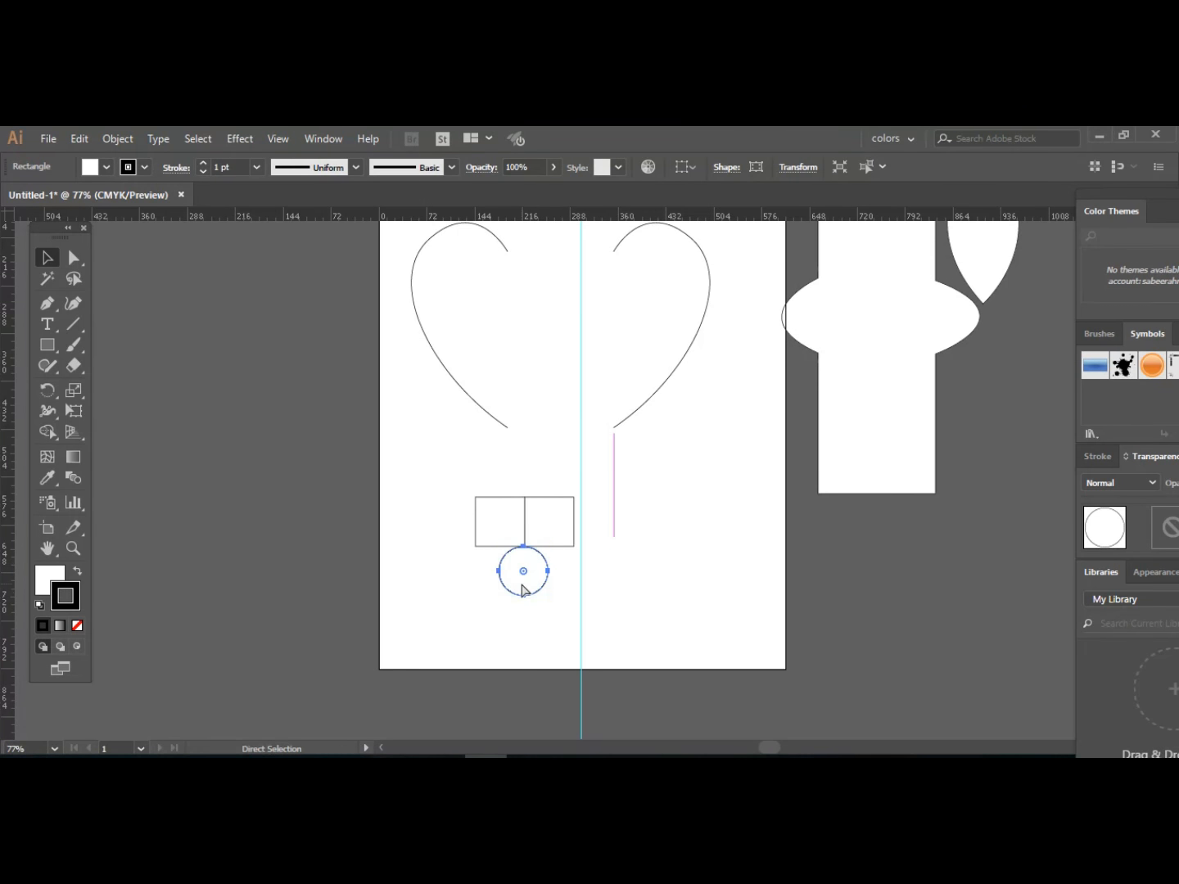
pyautogui.hotkey('ctrl', 'z')
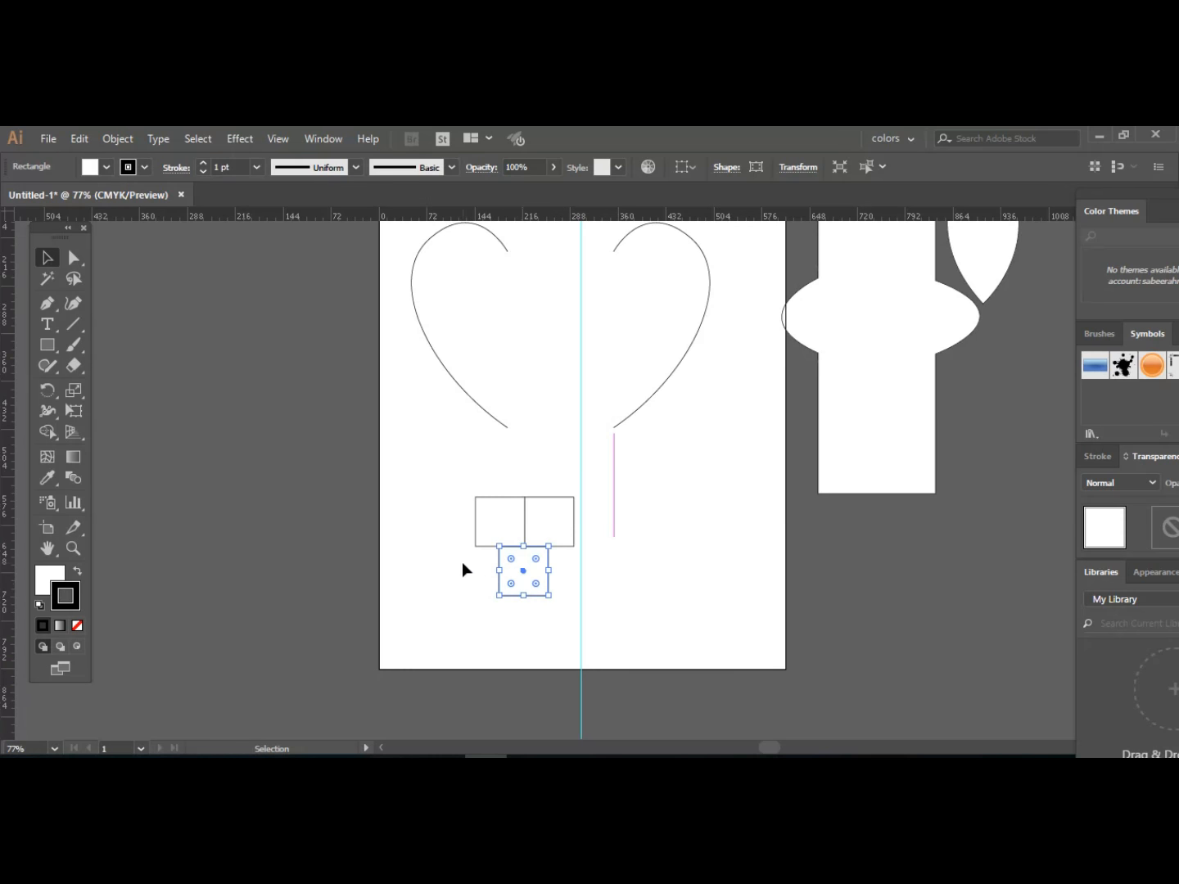
pyautogui.click(502, 539)
pyautogui.moveTo(514, 564)
pyautogui.mouseDown()
pyautogui.moveTo(520, 594)
pyautogui.moveTo(508, 572)
pyautogui.mouseUp()
# Group the three squares and move the group slightly down and right to meet the vertical guide.
pyautogui.moveTo(439, 462); pyautogui.dragTo(569, 640)
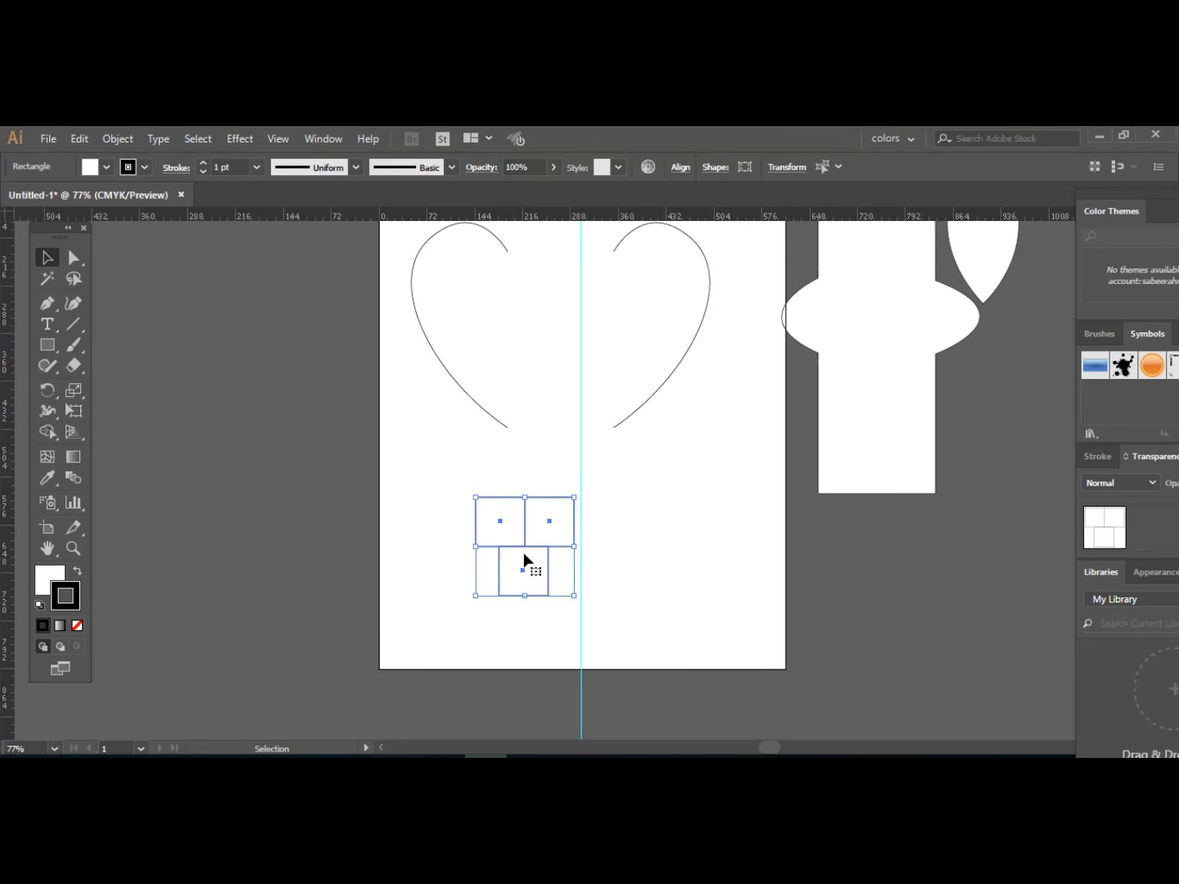
pyautogui.rightClick(512, 518)
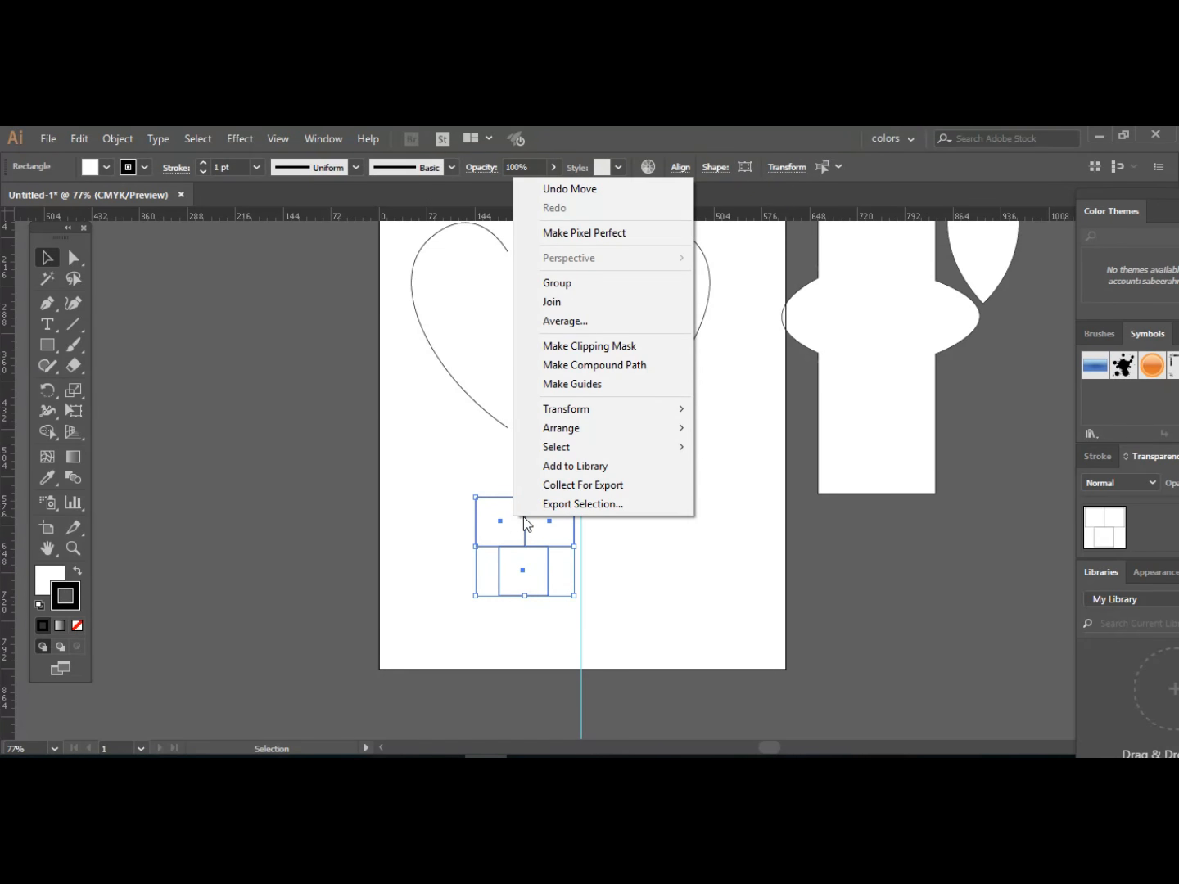
pyautogui.click(557, 284)
pyautogui.moveTo(540, 527)
pyautogui.mouseDown()
pyautogui.moveTo(427, 526)
pyautogui.moveTo(543, 557)
pyautogui.mouseUp()
pyautogui.click(456, 464)
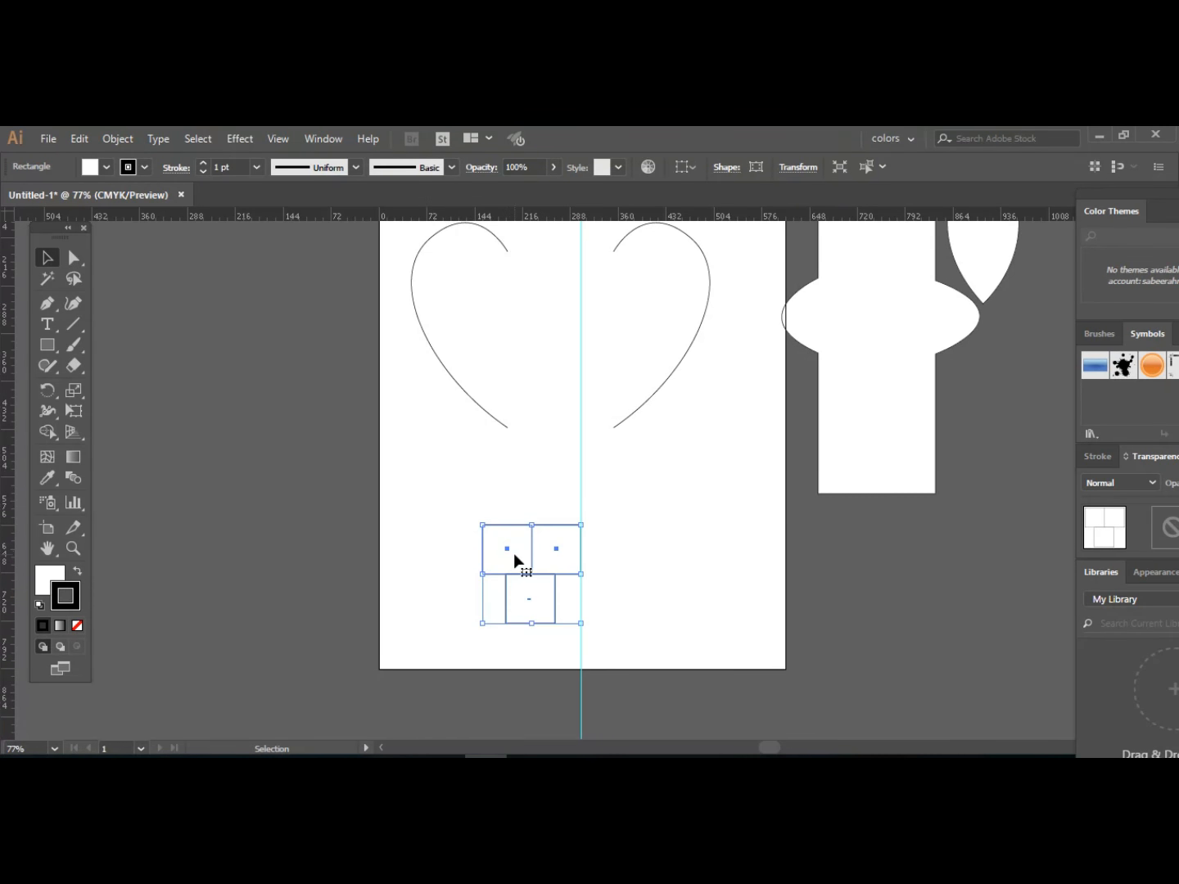
# Move the group of squares up and left, ungroup it, and shift the selected squares back to the right.
pyautogui.moveTo(515, 561); pyautogui.dragTo(467, 530)
pyautogui.rightClick(459, 528)
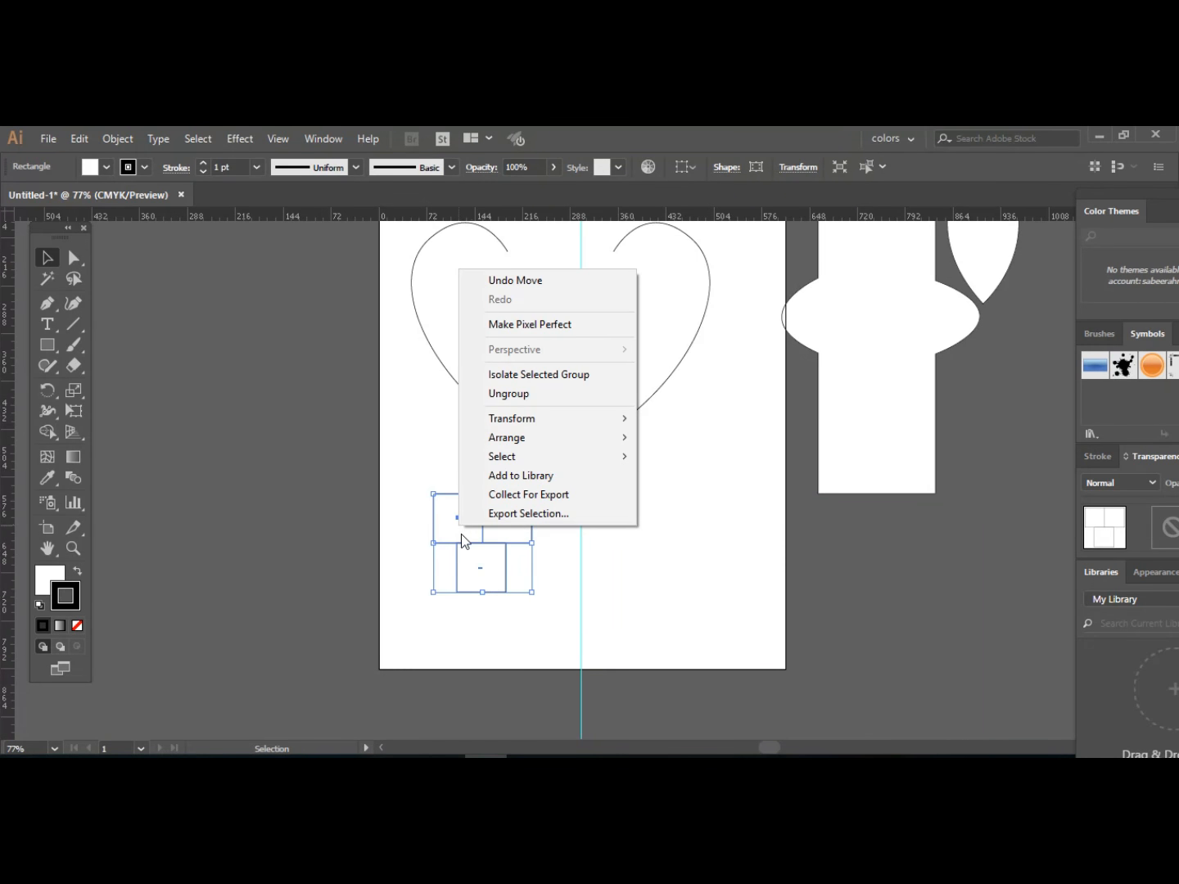
pyautogui.click(522, 395)
pyautogui.moveTo(509, 498); pyautogui.dragTo(518, 531)
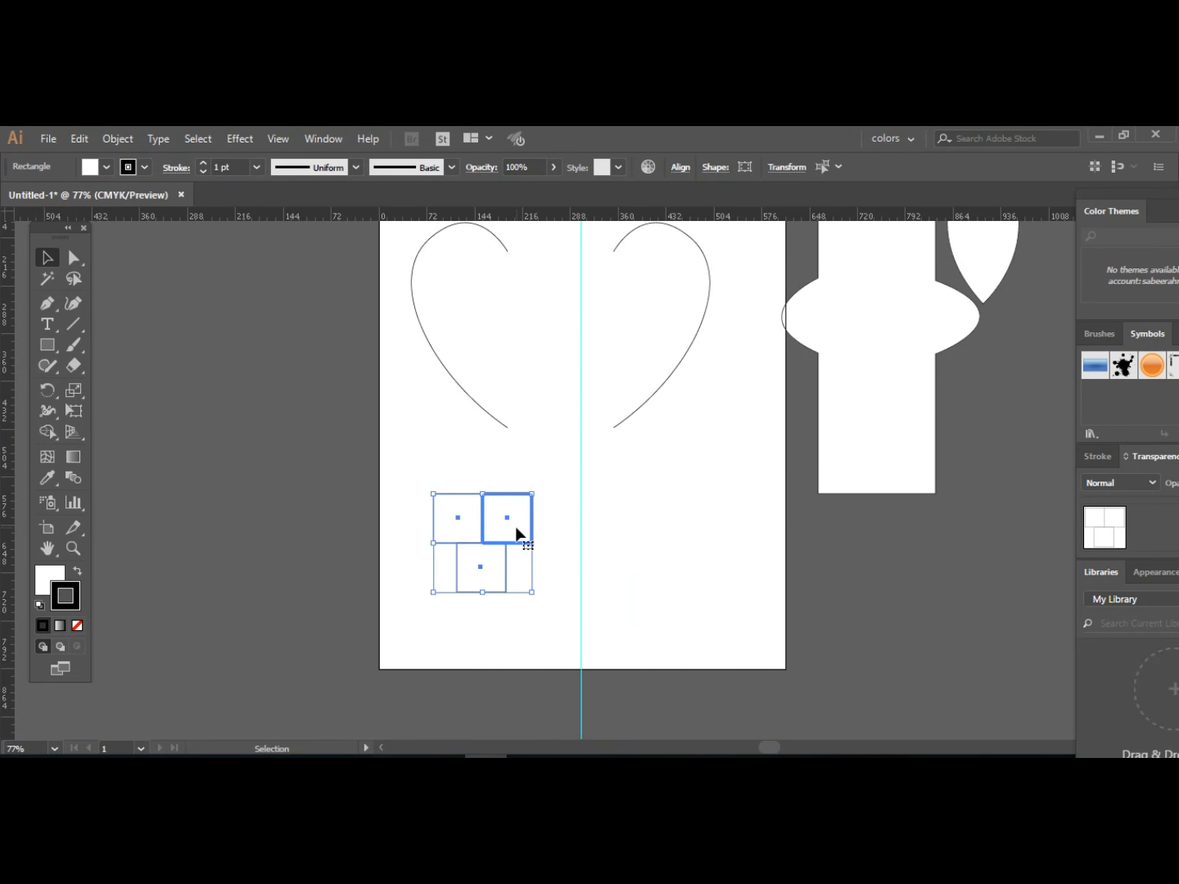
pyautogui.moveTo(519, 531); pyautogui.dragTo(553, 528)
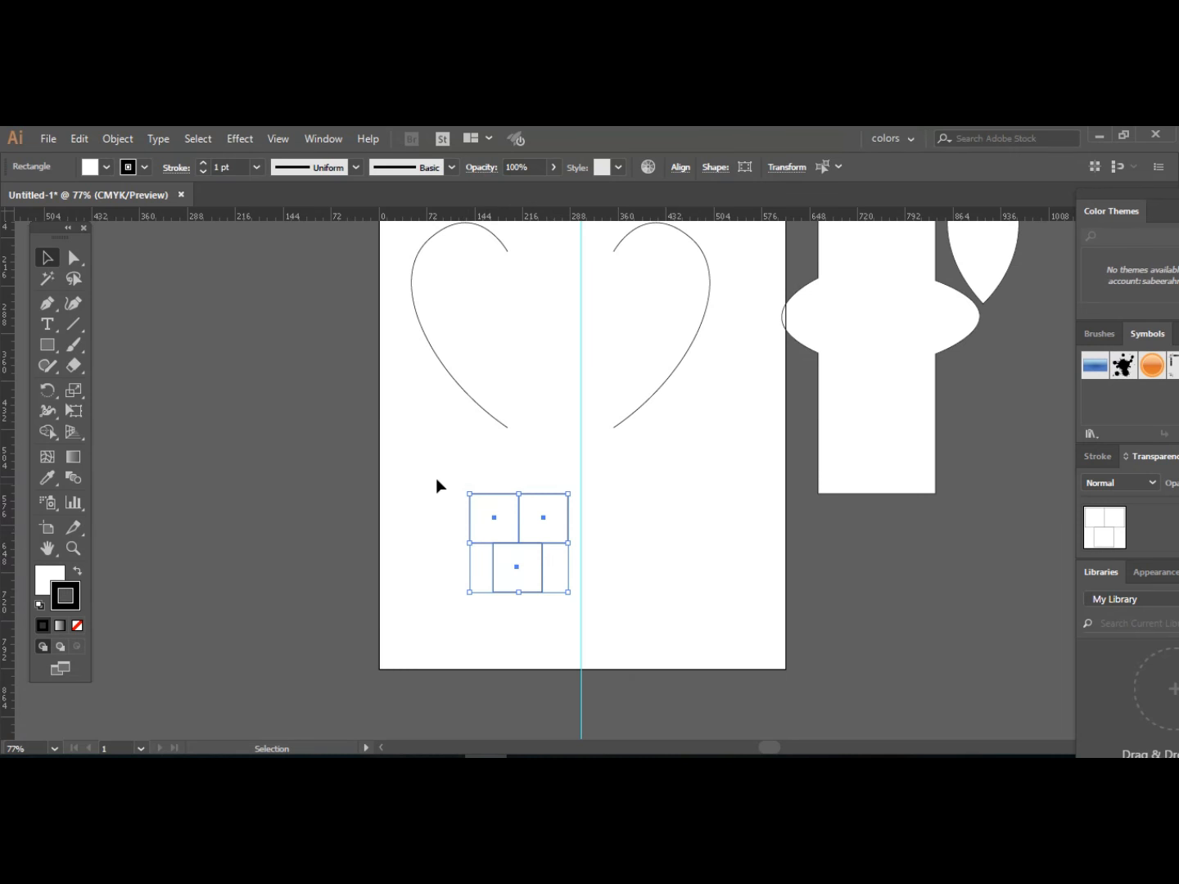
# Move the three ungrouped squares slightly left with the Direct Selection tool and delete them.
pyautogui.rightClick(507, 524)
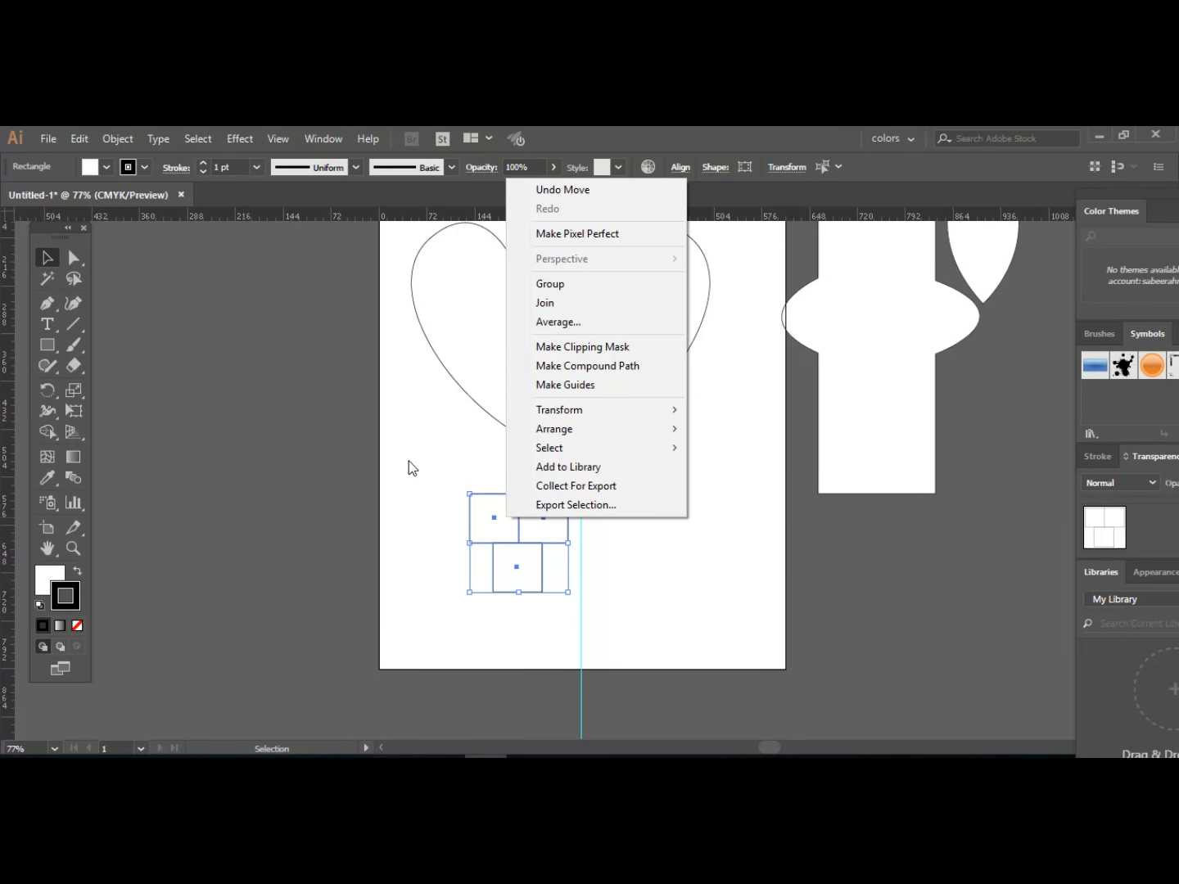
pyautogui.click(48, 260)
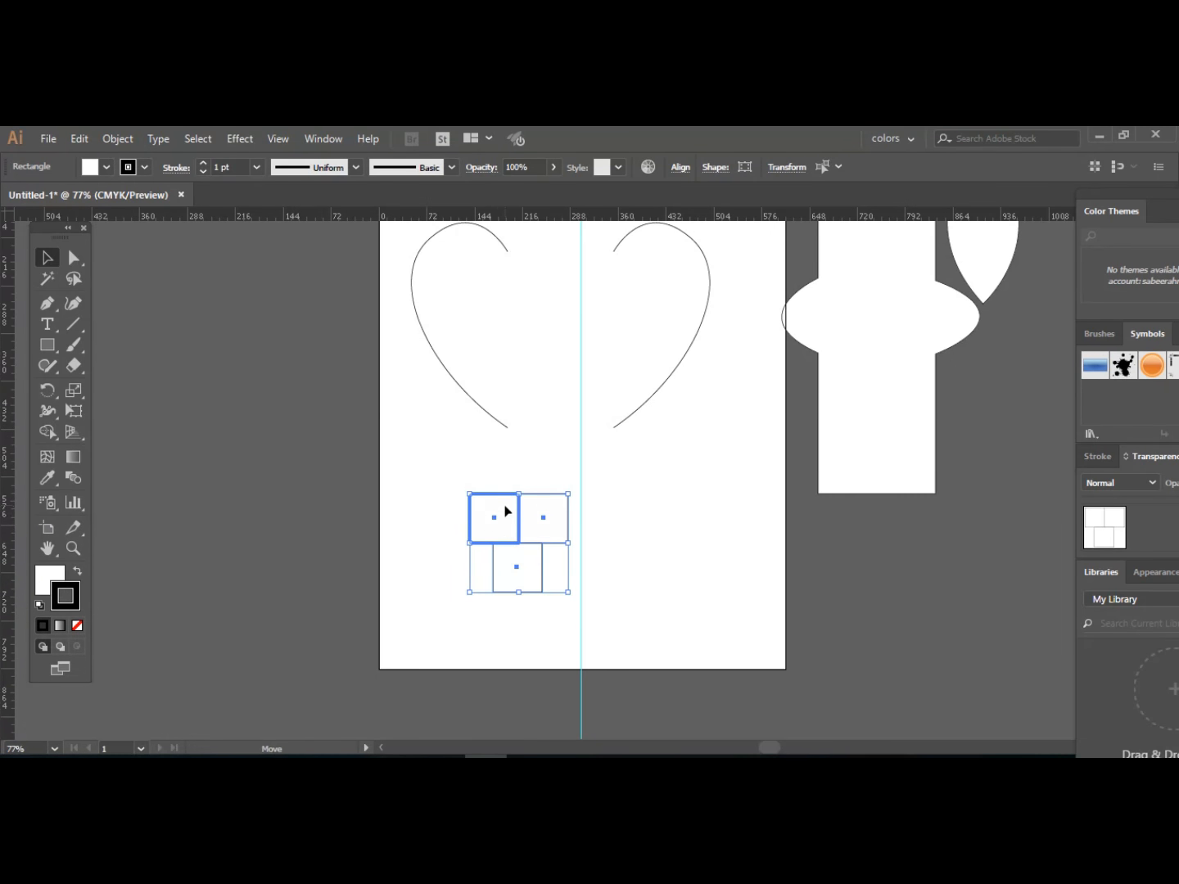
pyautogui.moveTo(503, 504); pyautogui.dragTo(501, 508)
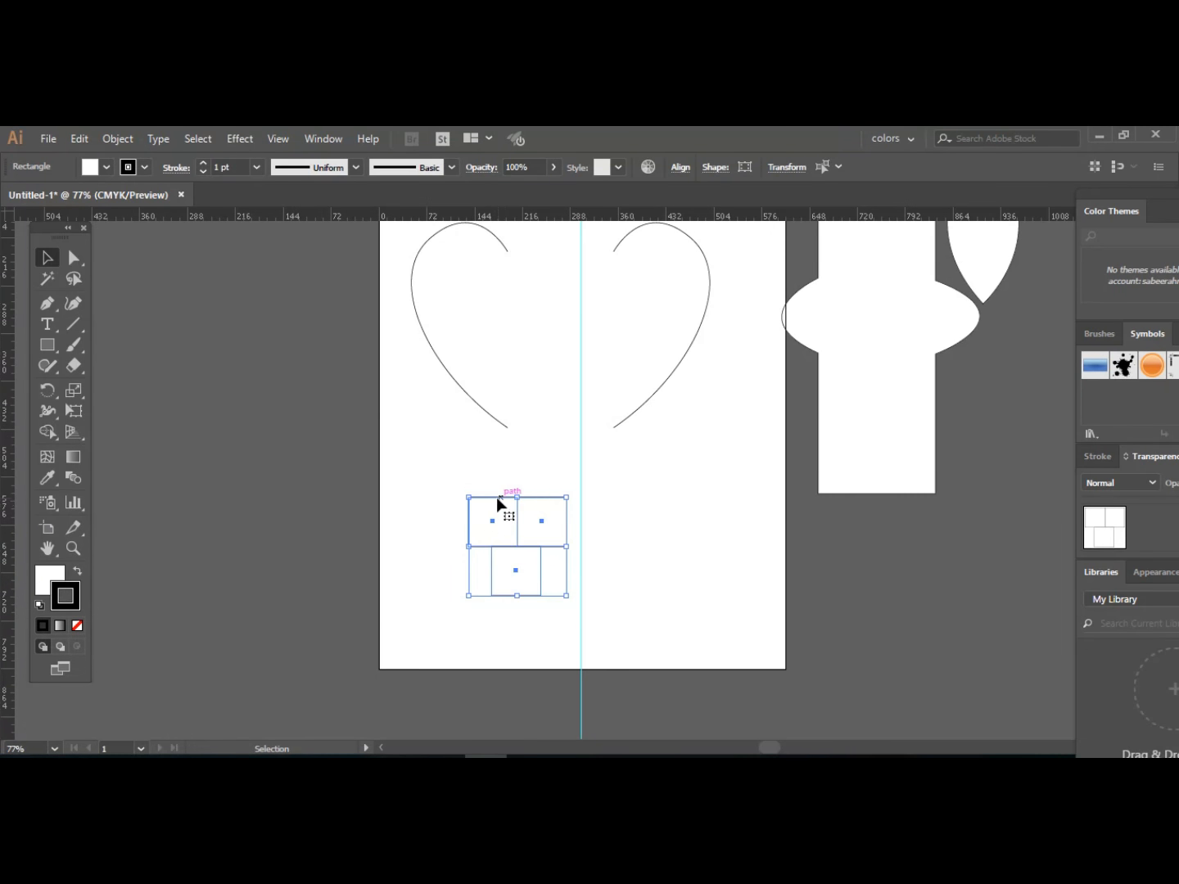
pyautogui.click(74, 260)
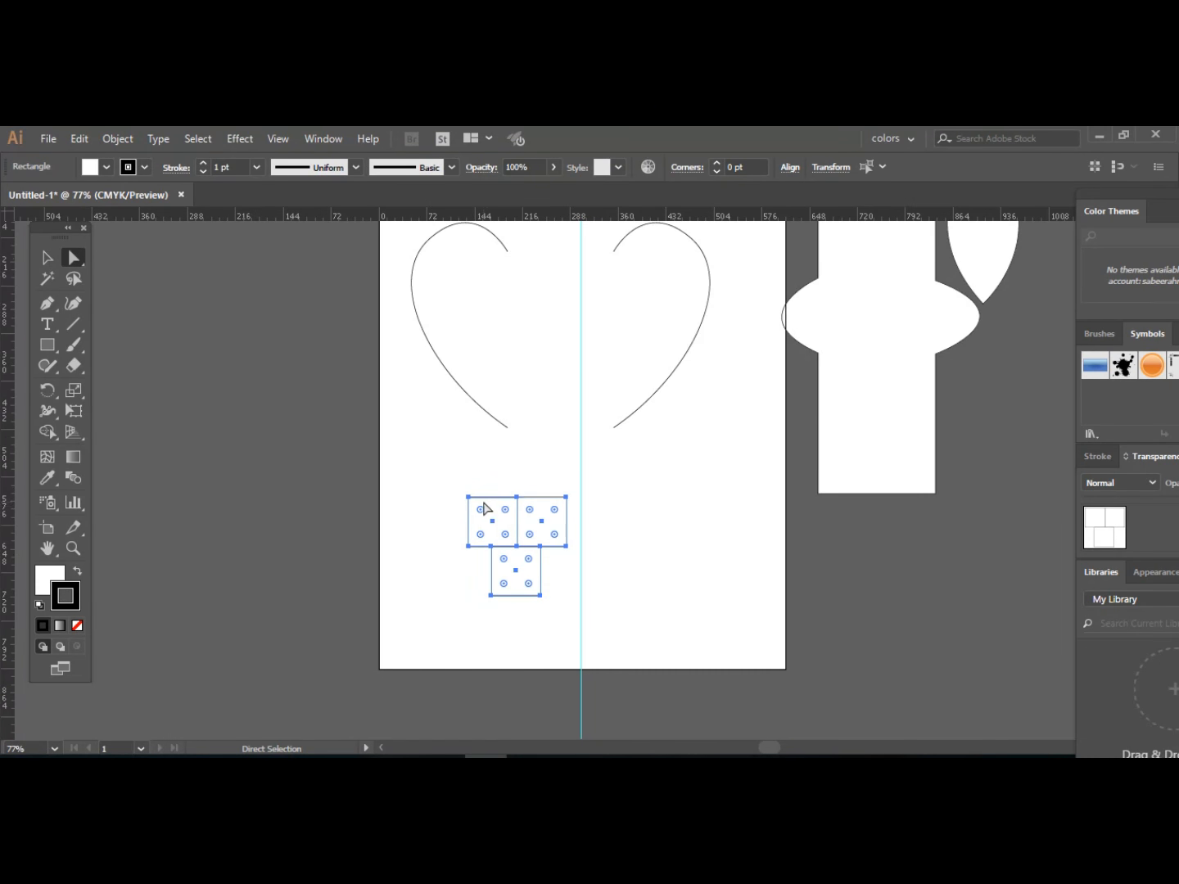
pyautogui.moveTo(497, 512)
pyautogui.mouseDown()
pyautogui.moveTo(470, 511)
pyautogui.moveTo(468, 526)
pyautogui.moveTo(440, 505)
pyautogui.moveTo(503, 532)
pyautogui.mouseUp()
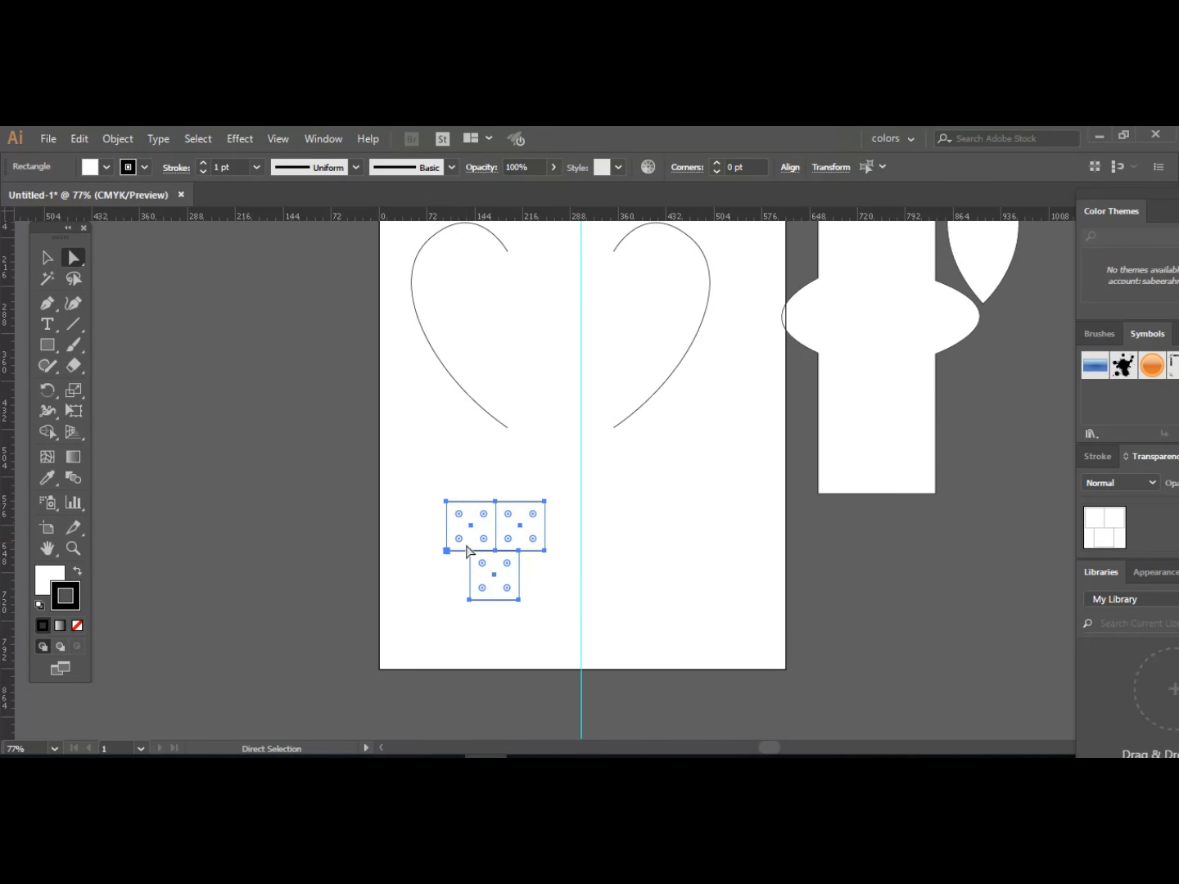
pyautogui.press('Delete')
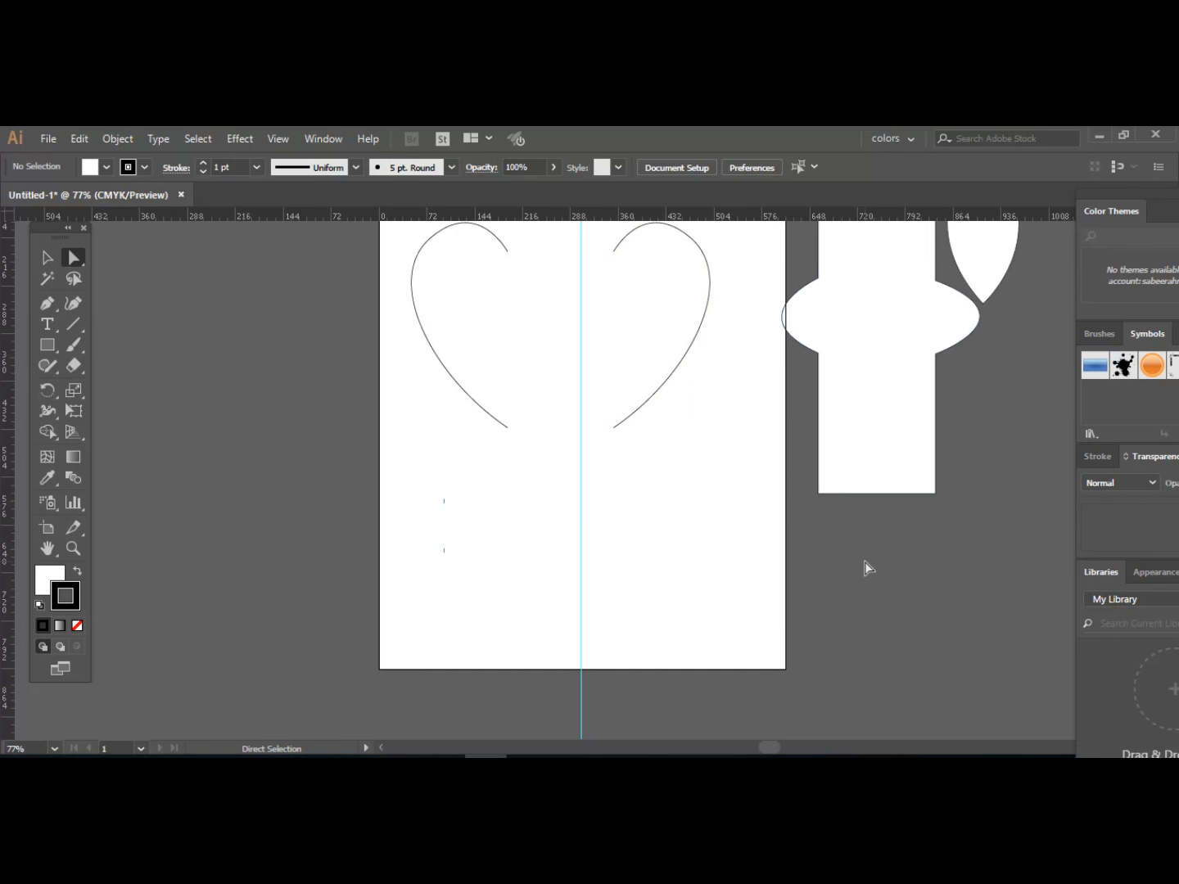
# Move the left and right heart halves back together so that their ends meet at the vertical guide.
pyautogui.scroll(1, 865, 562)
pyautogui.scroll(1, 865, 562)
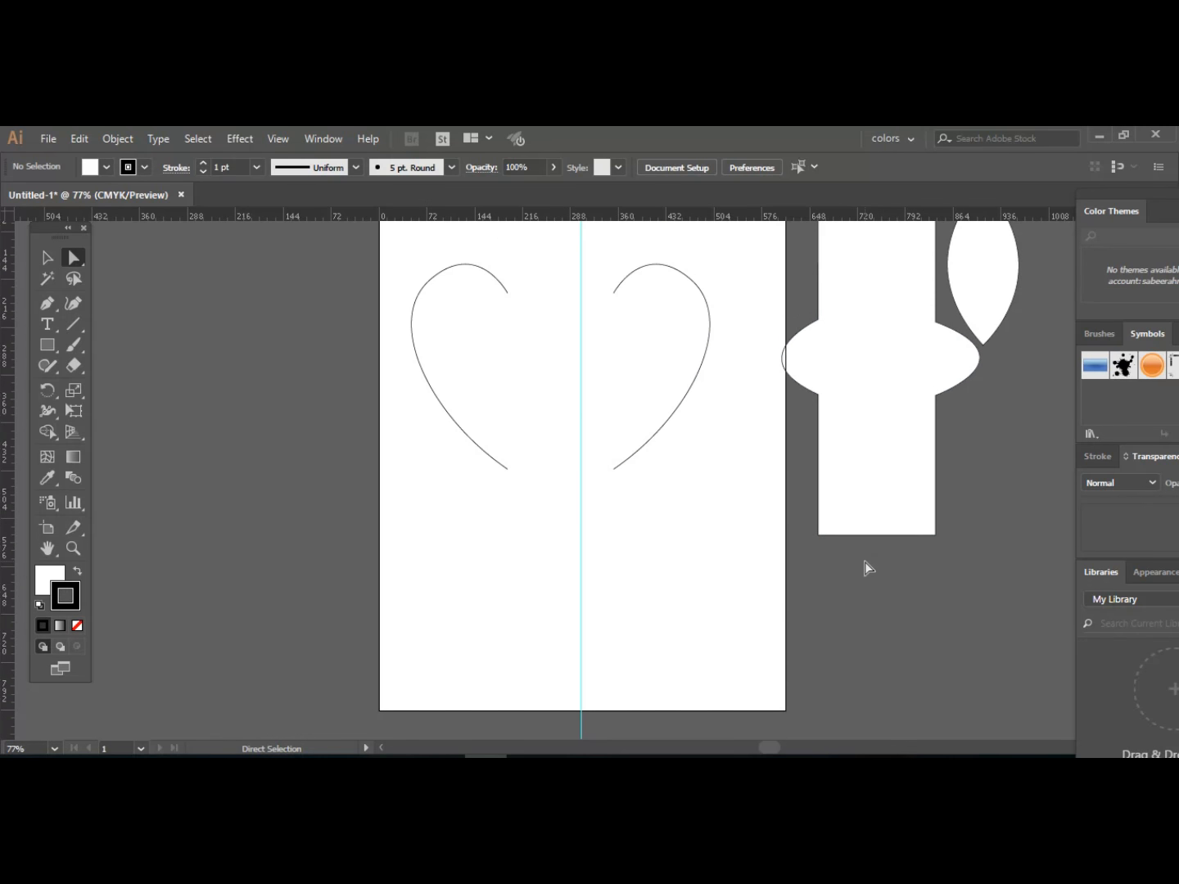
pyautogui.scroll(1, 864, 563)
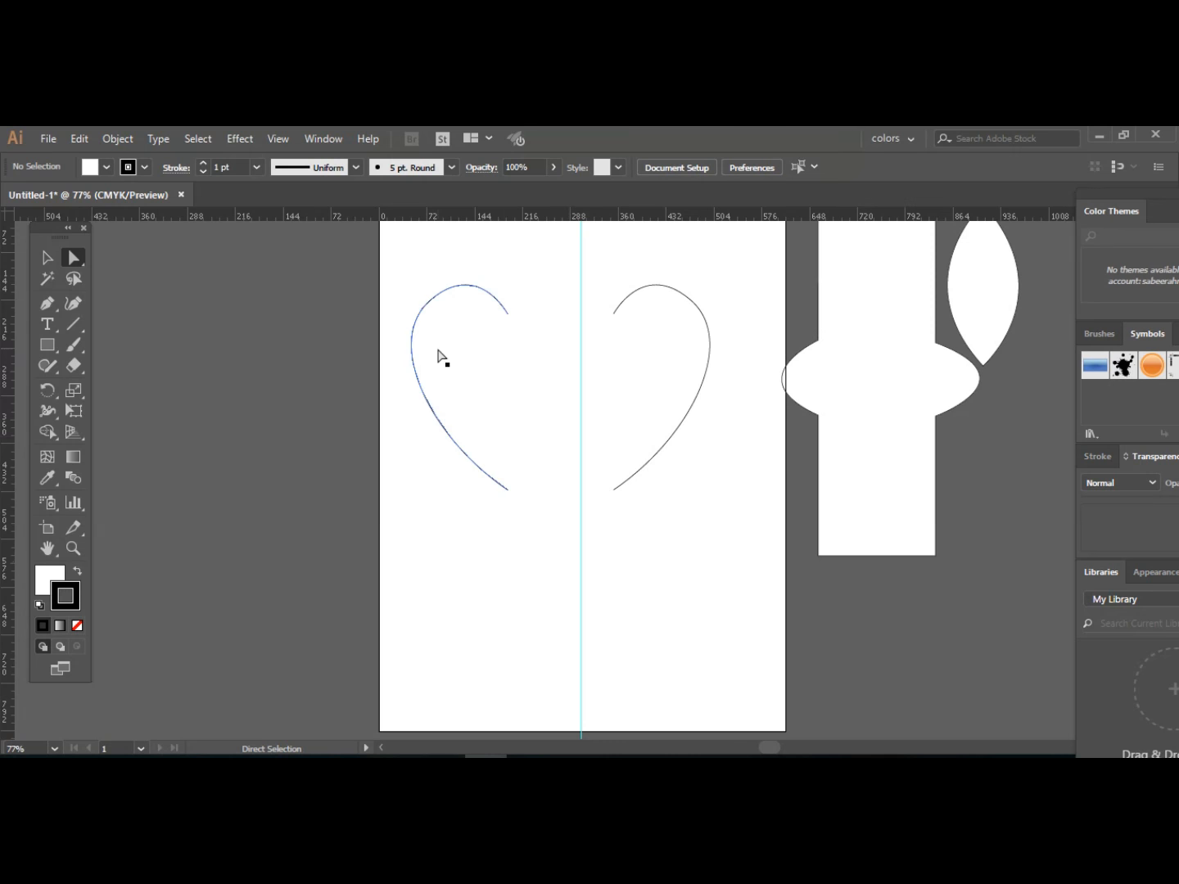
pyautogui.moveTo(439, 355); pyautogui.dragTo(514, 356)
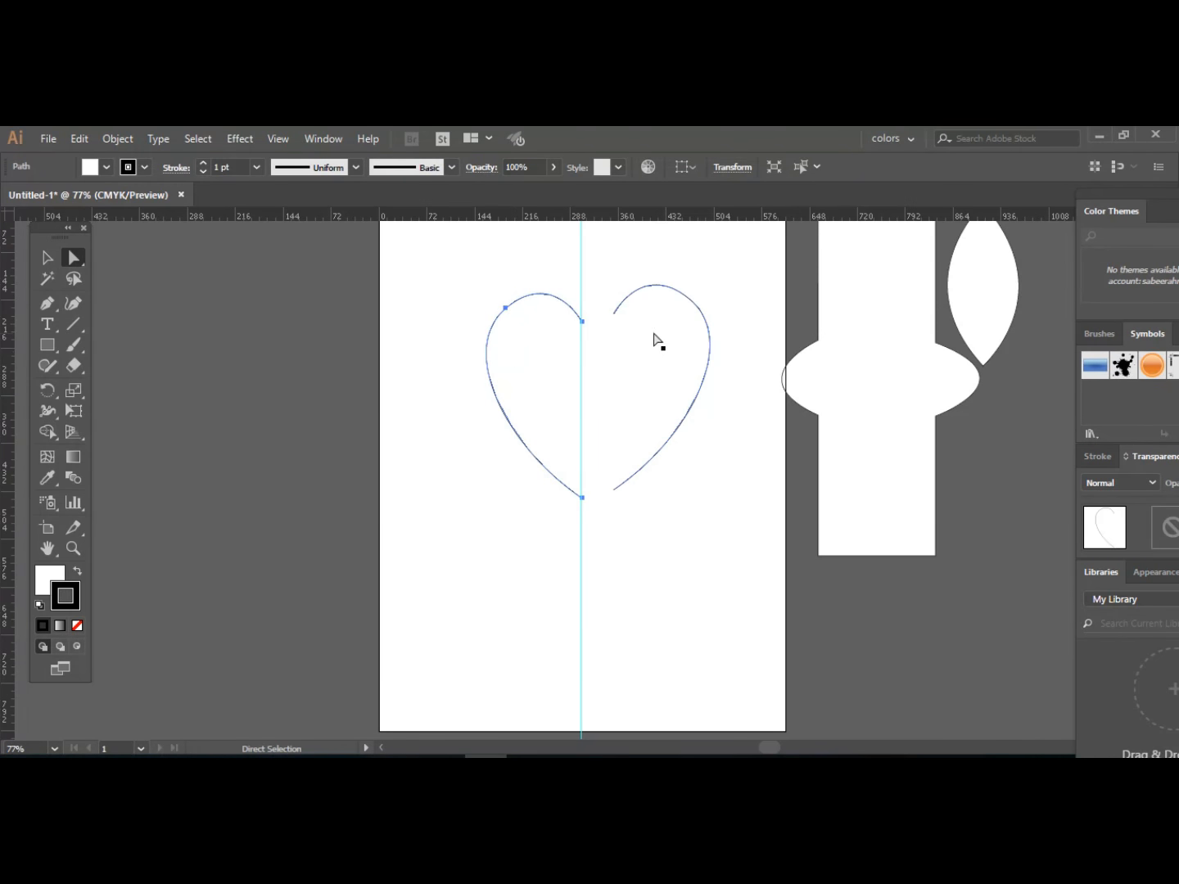
pyautogui.moveTo(678, 334); pyautogui.dragTo(644, 342)
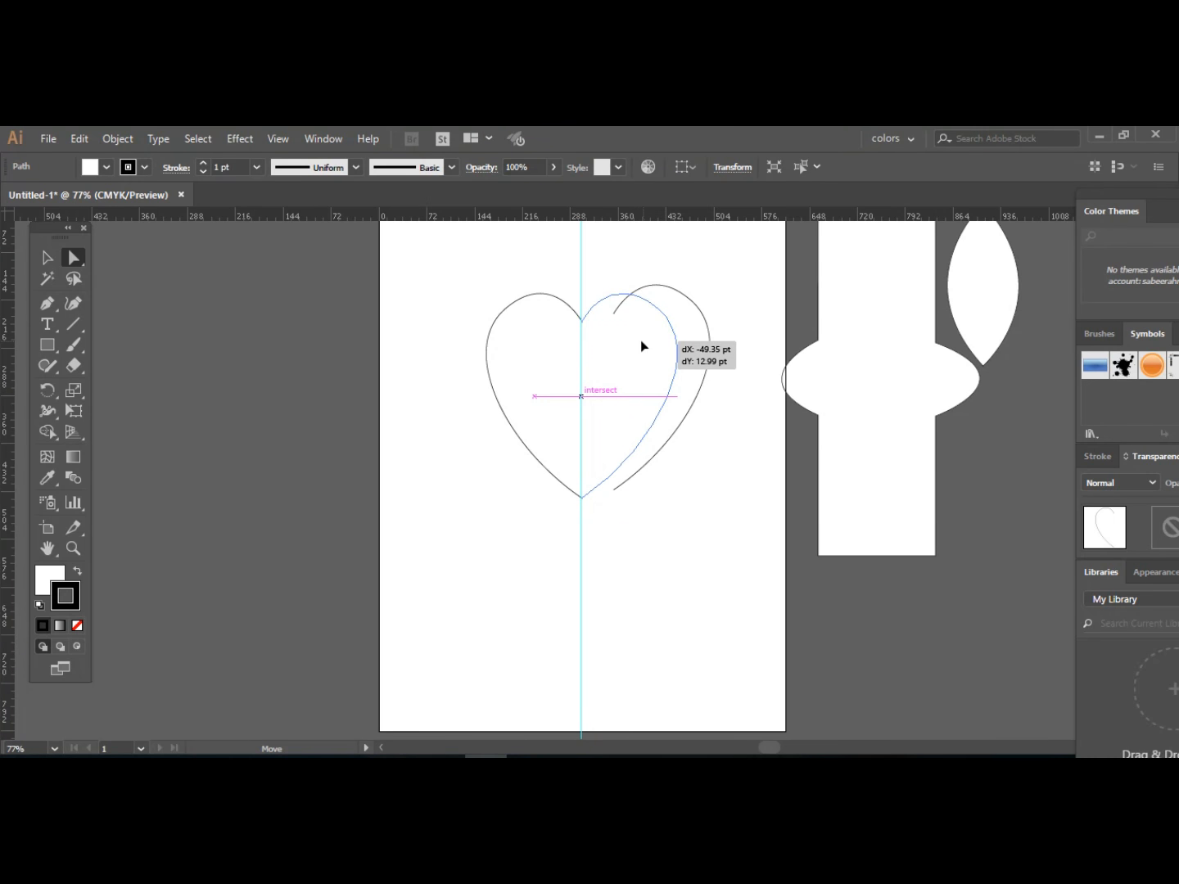
pyautogui.moveTo(641, 342); pyautogui.dragTo(639, 343)
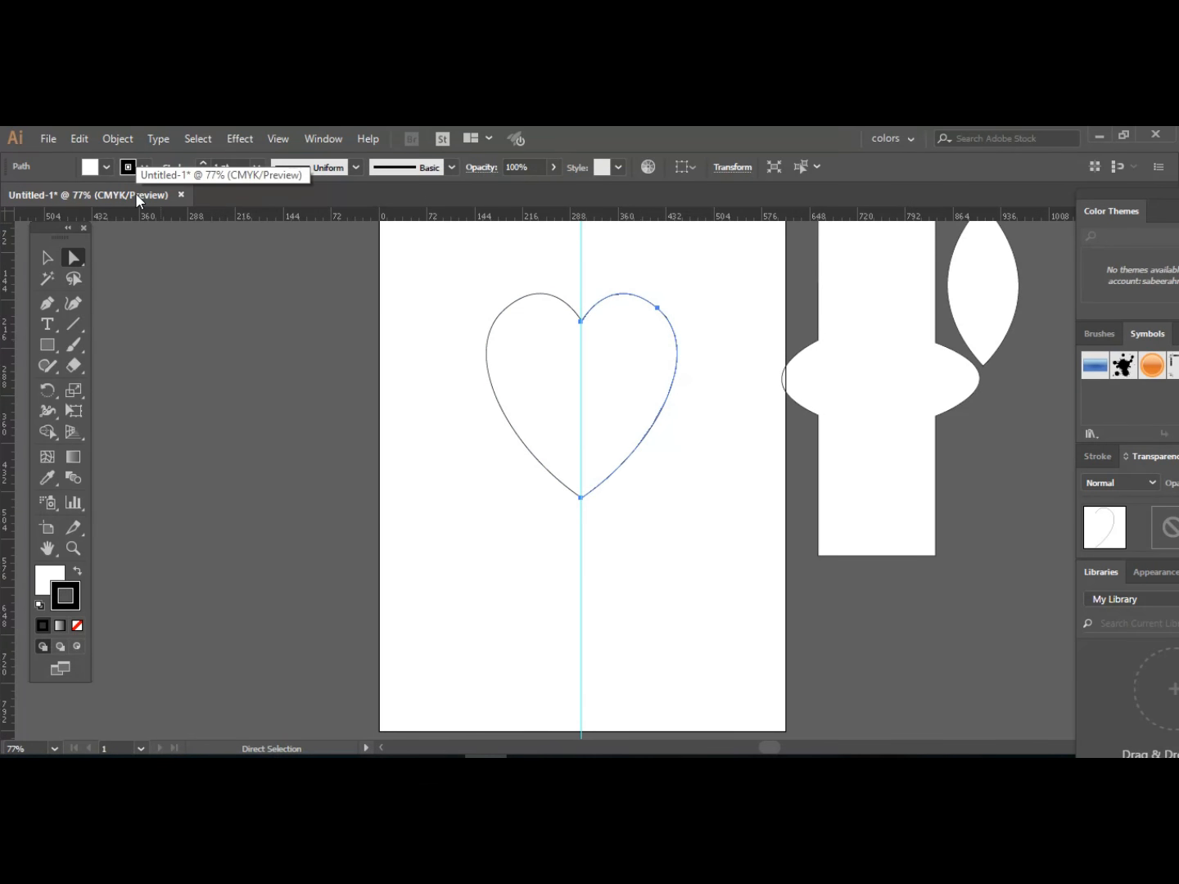
# Deselect the right heart half and hide the guides to expose the joint between the two halves.
pyautogui.click(69, 546)
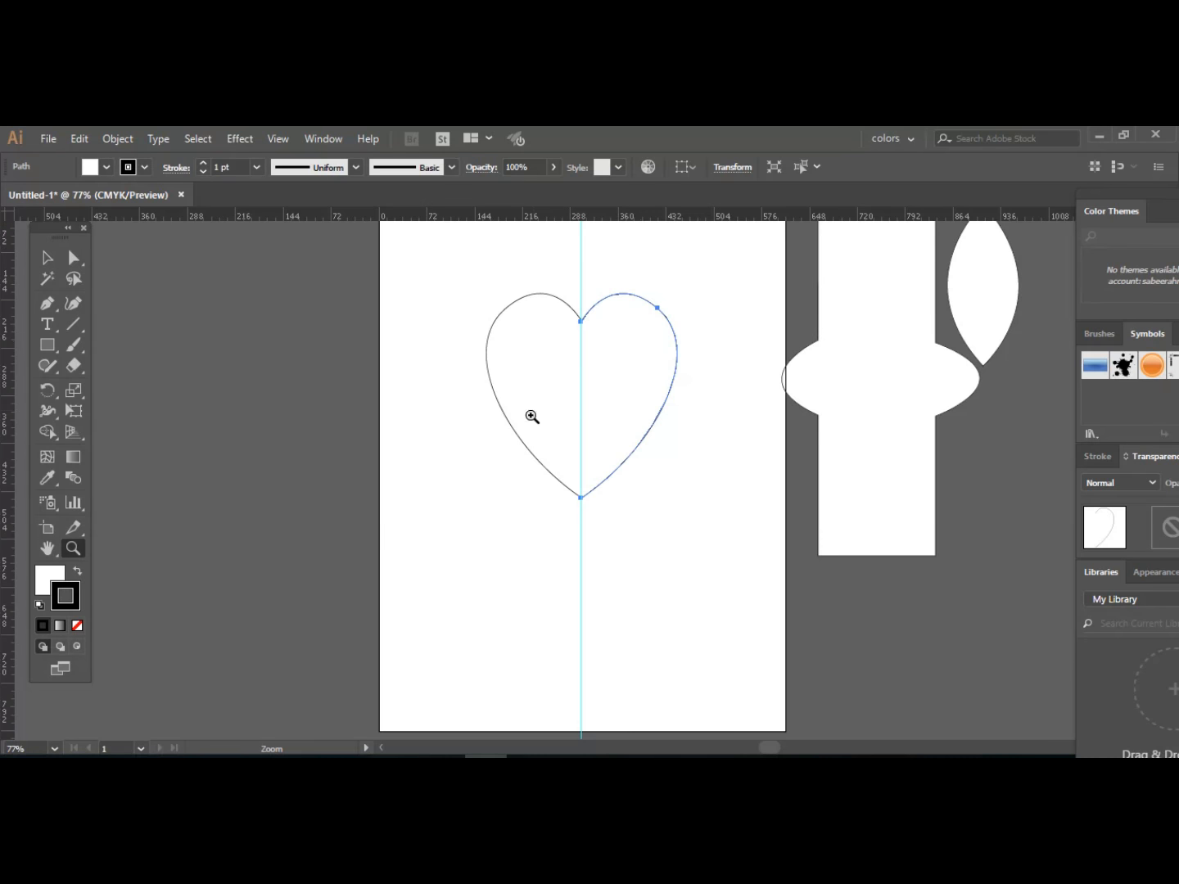
pyautogui.click(533, 412)
pyautogui.click(534, 410)
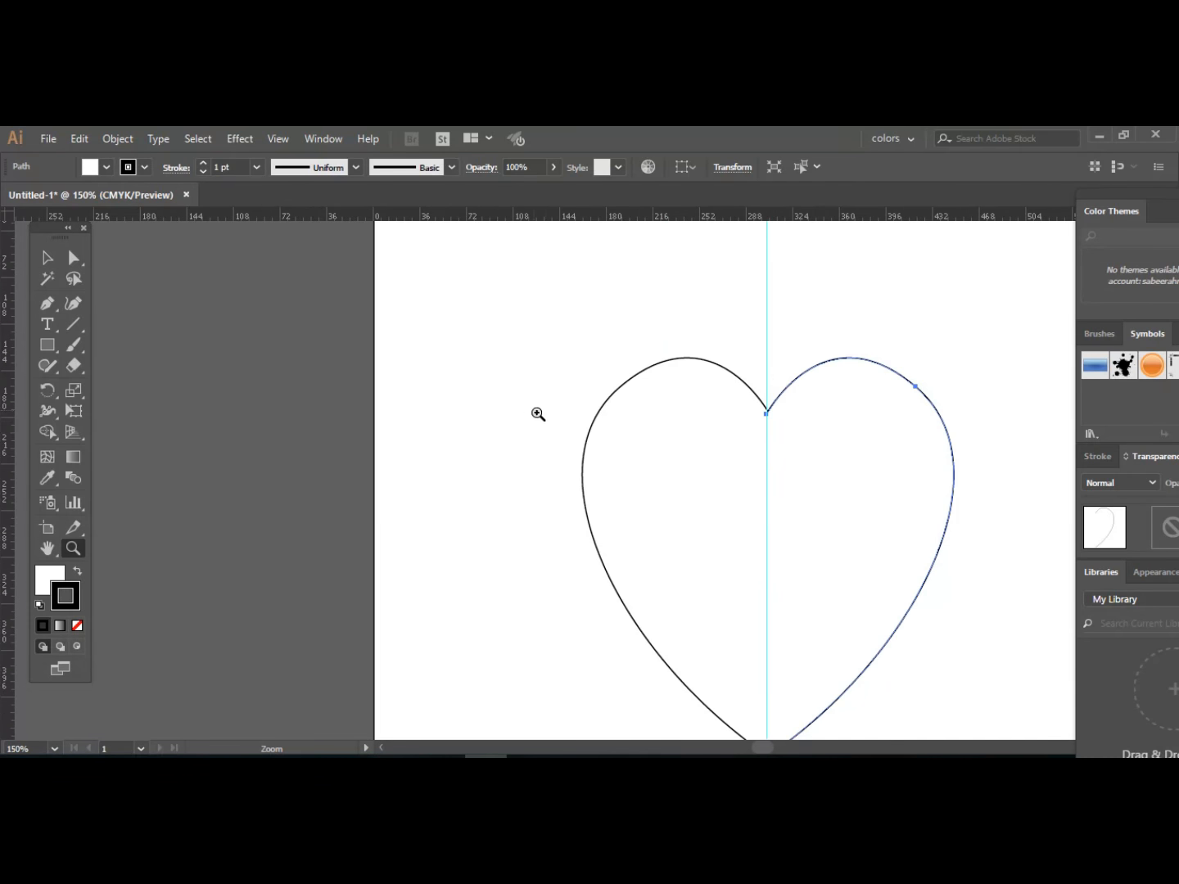
pyautogui.click(694, 440)
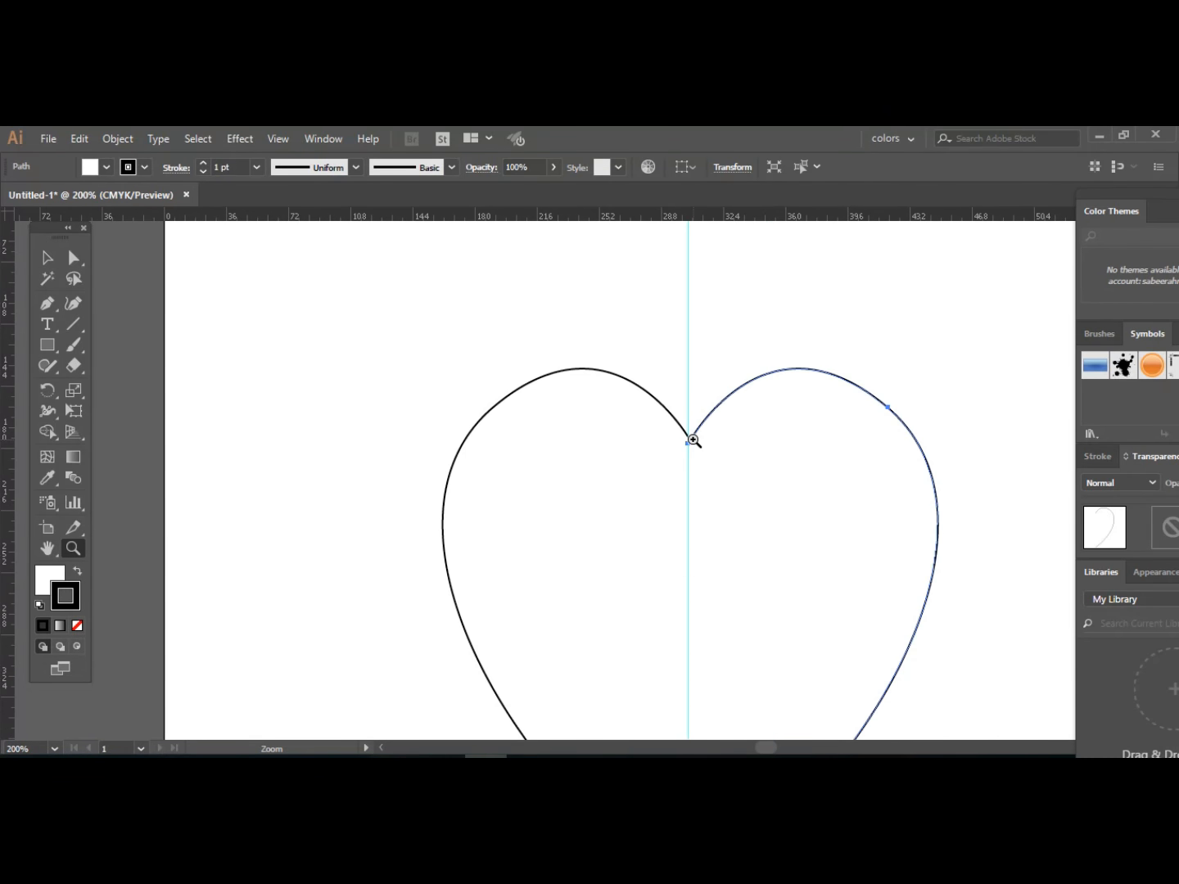
pyautogui.click(620, 458)
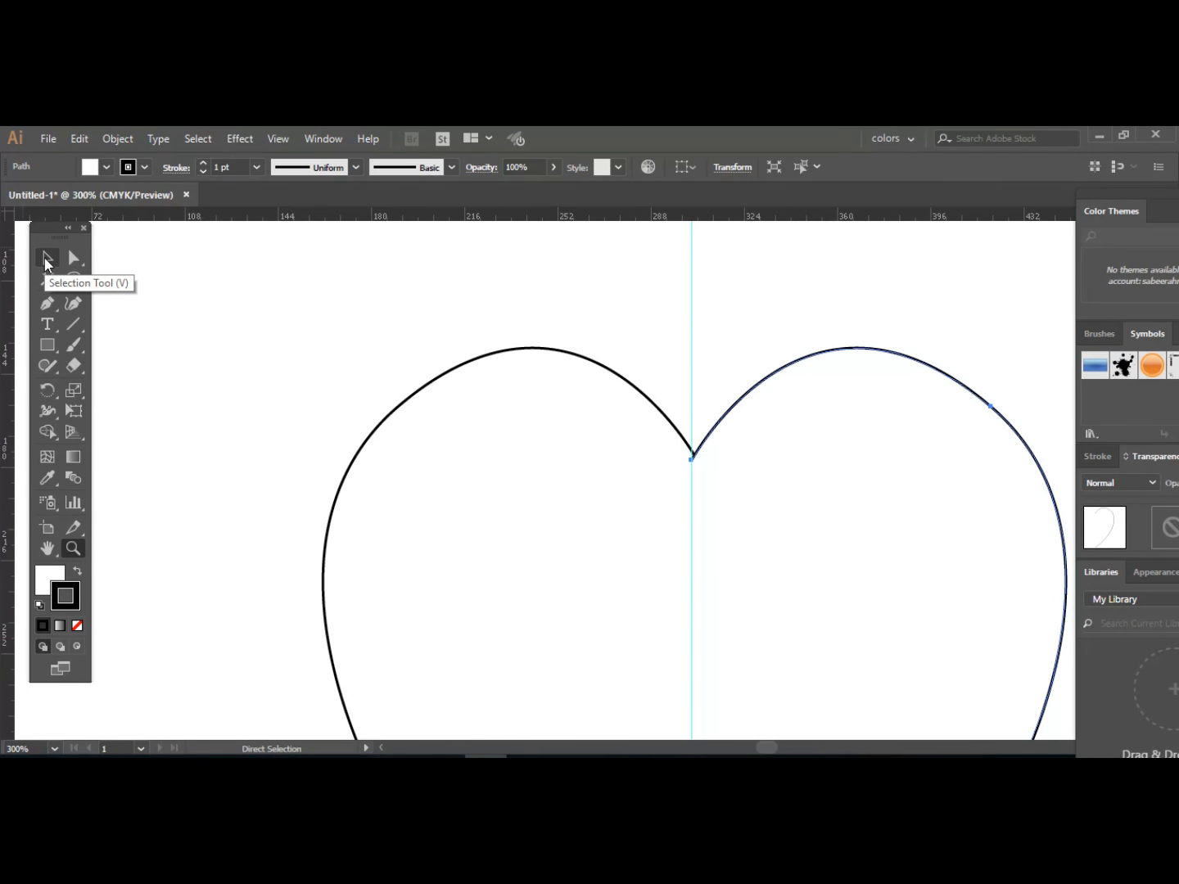
pyautogui.click(47, 261)
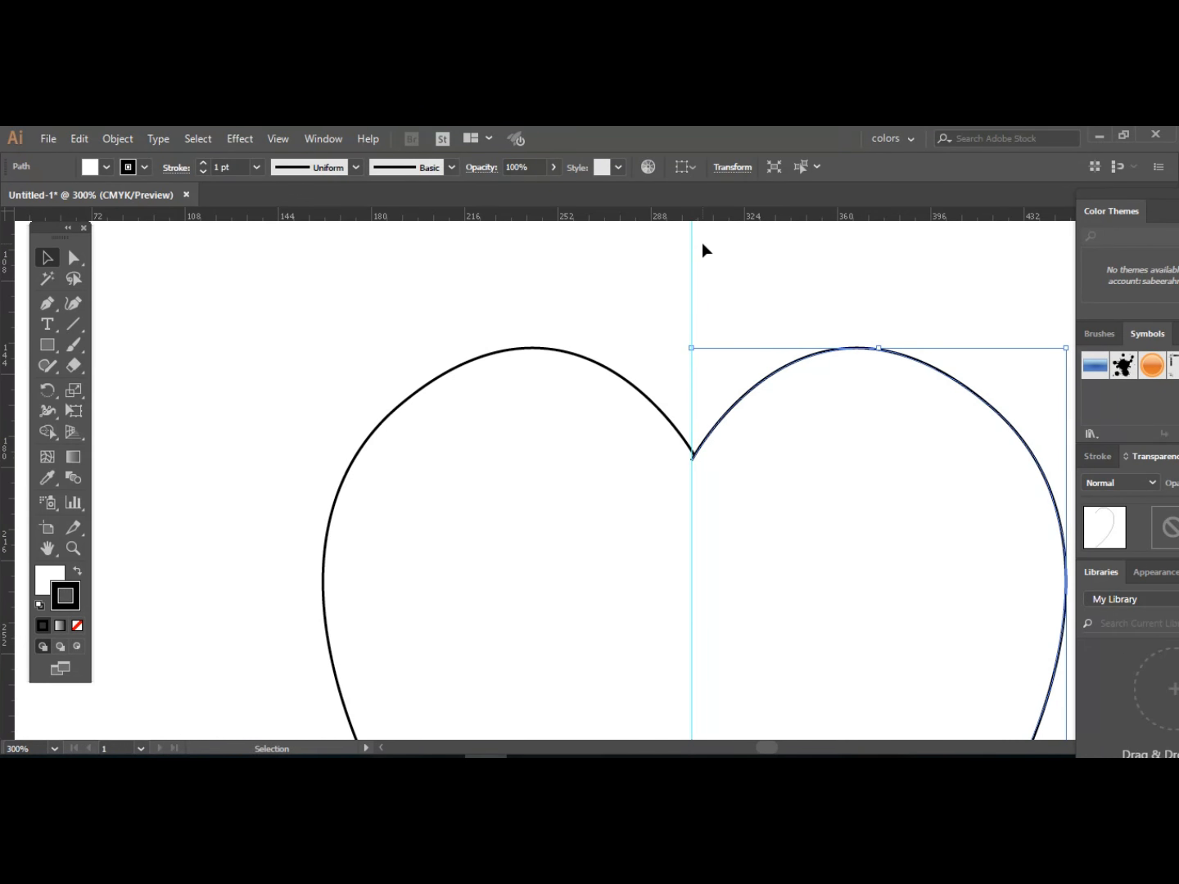
pyautogui.moveTo(682, 281)
pyautogui.mouseDown()
pyautogui.moveTo(673, 321)
pyautogui.moveTo(681, 290)
pyautogui.mouseUp()
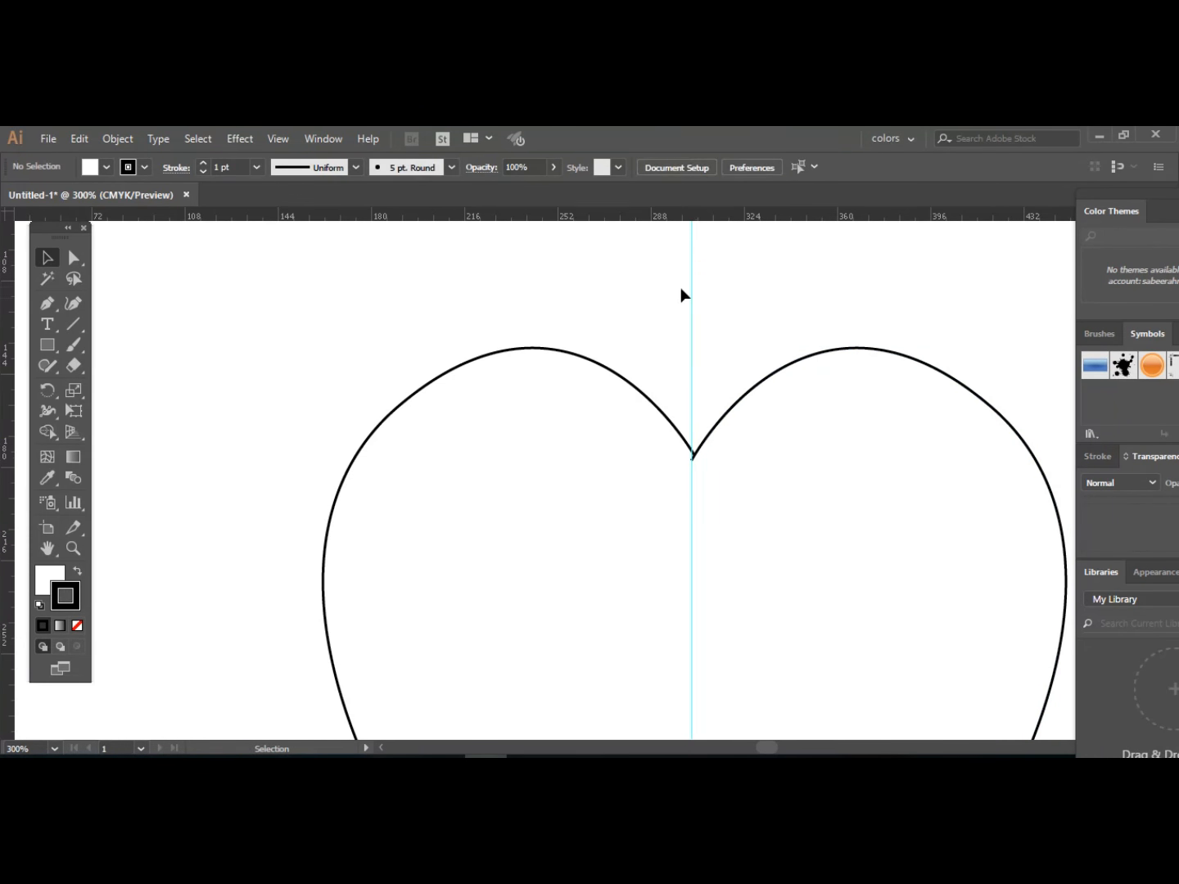
pyautogui.rightClick(689, 271)
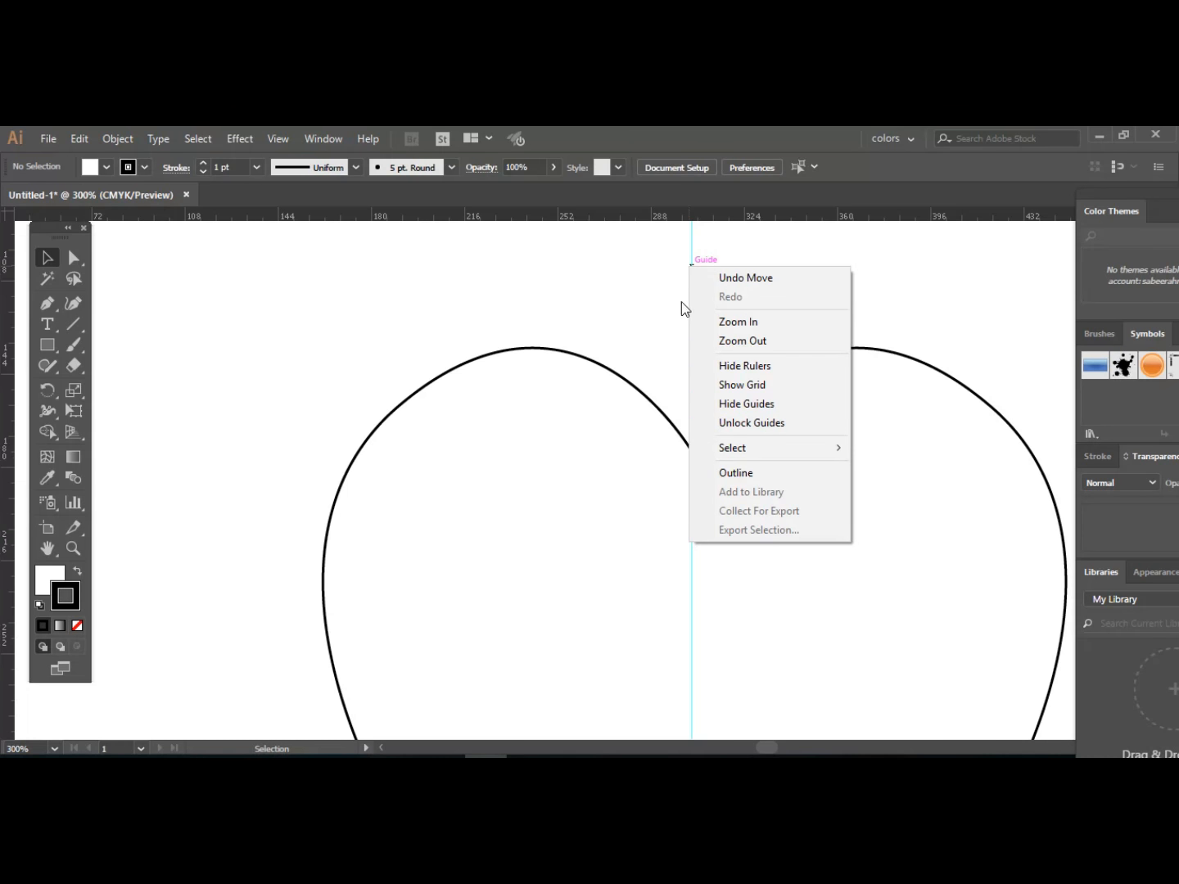
pyautogui.click(746, 405)
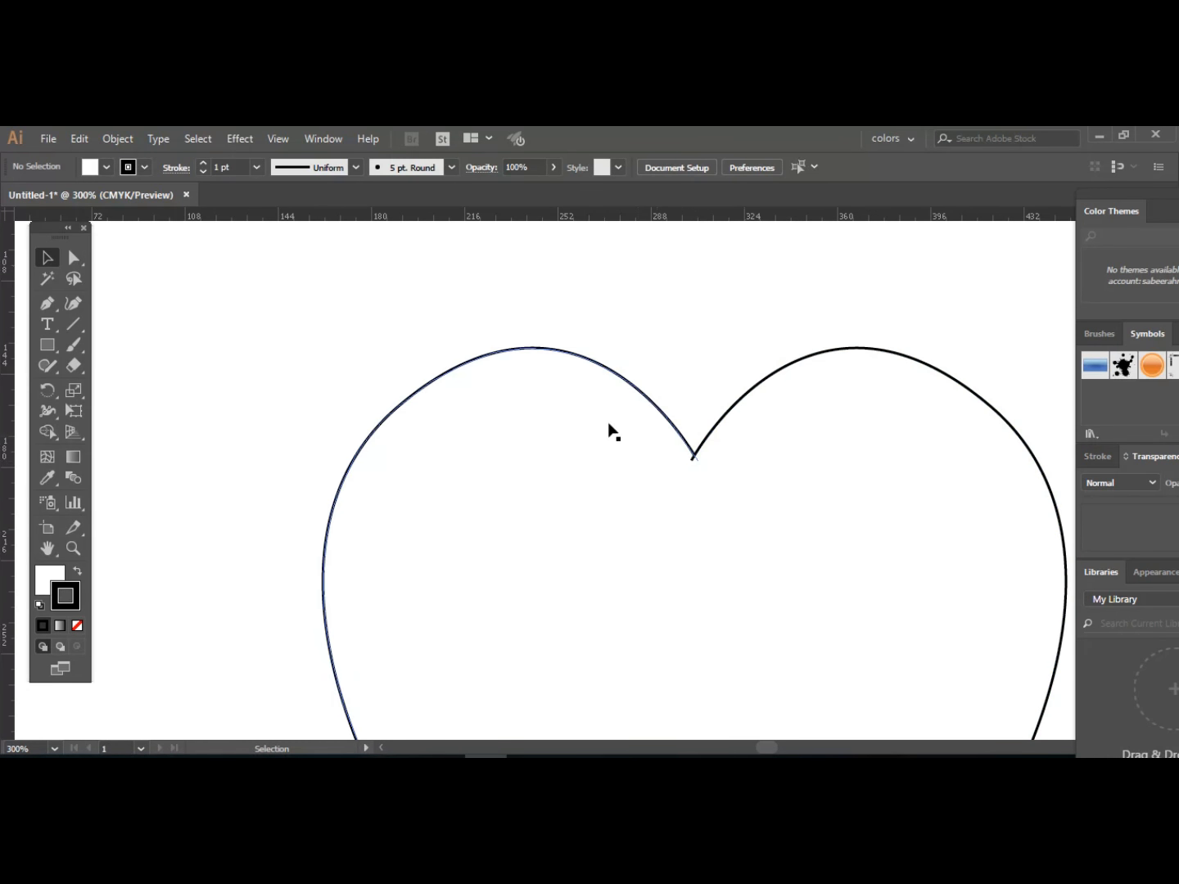
# Inspect the joint at the heart's lower tip and undo the last move of the right half.
pyautogui.scroll(-3, 745, 471)
pyautogui.scroll(-10, 747, 487)
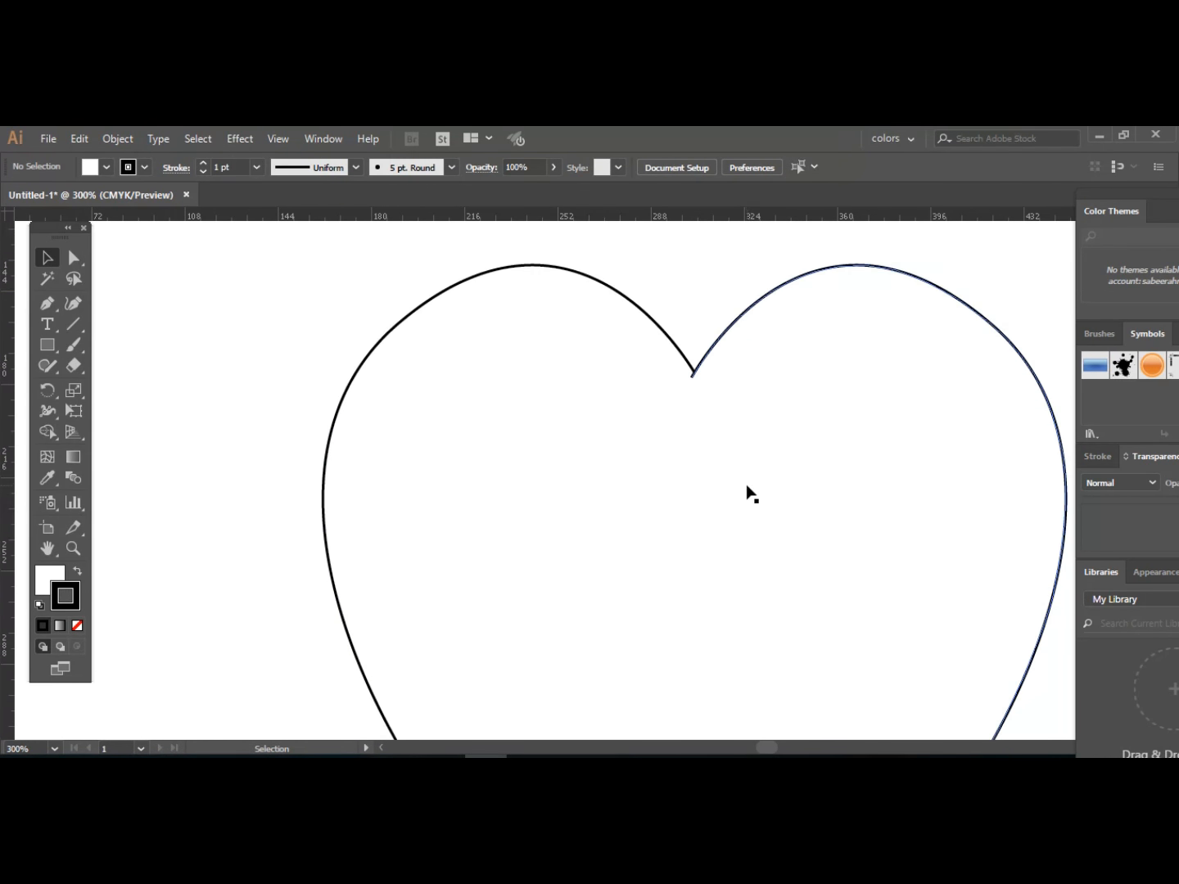
pyautogui.scroll(-5, 746, 496)
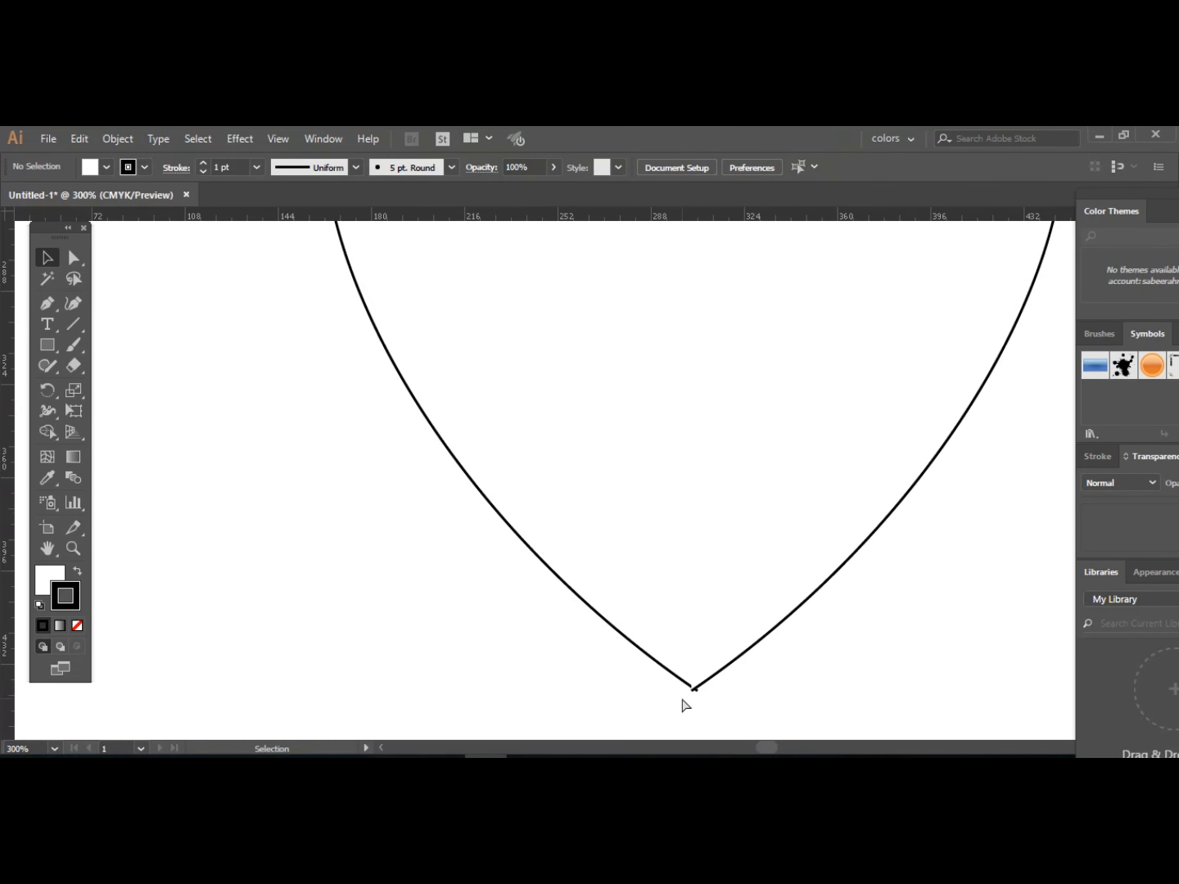
pyautogui.hotkey('ctrl', 'z')
pyautogui.press('a')
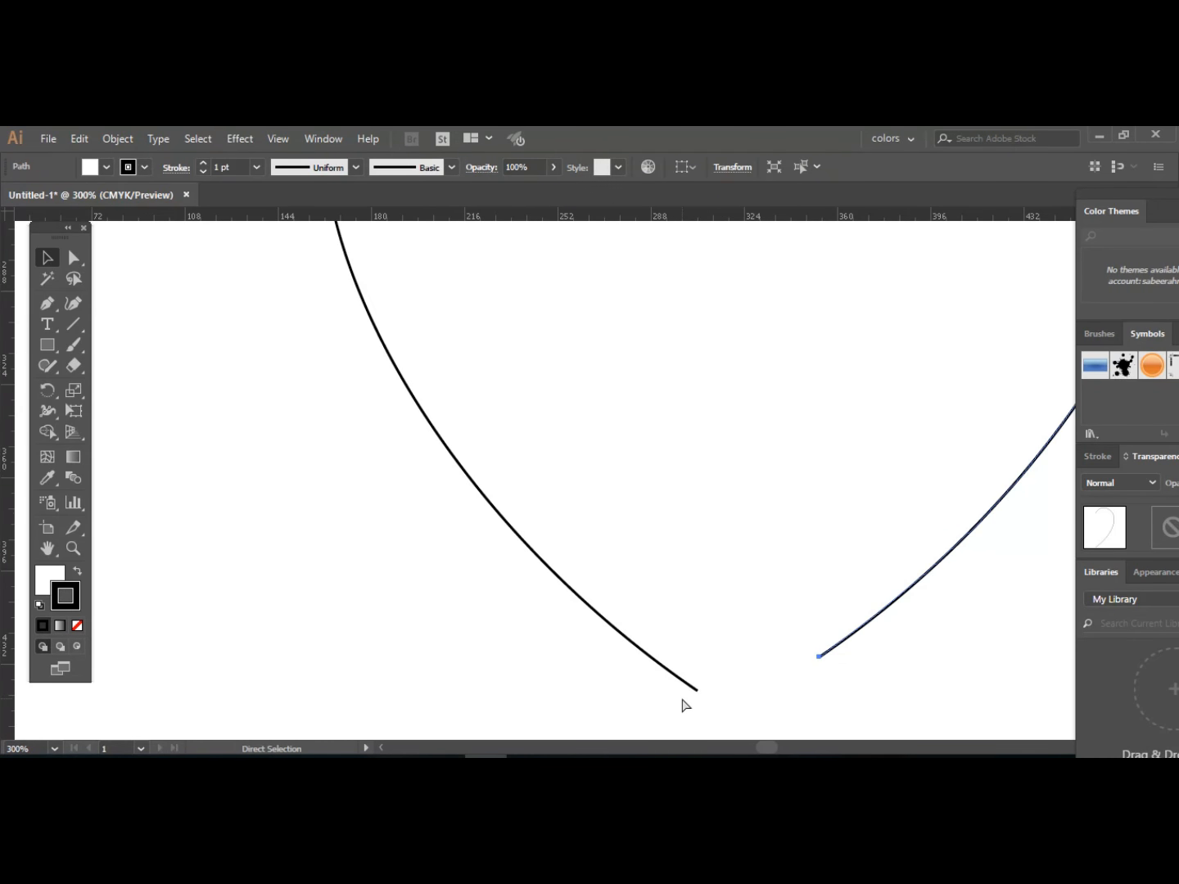
pyautogui.press('v')
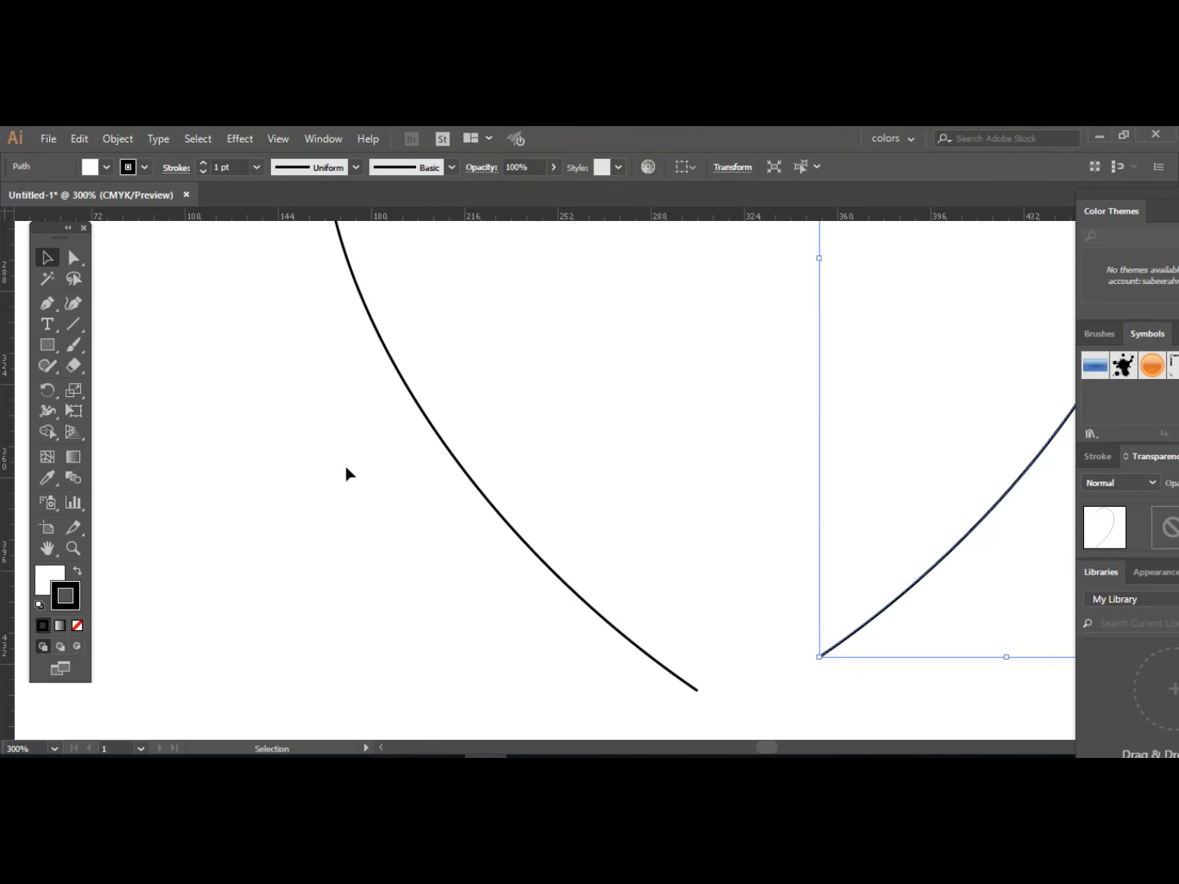
# Undo the move of the left heart half so that both halves stand apart on the artboard.
pyautogui.click(72, 548)
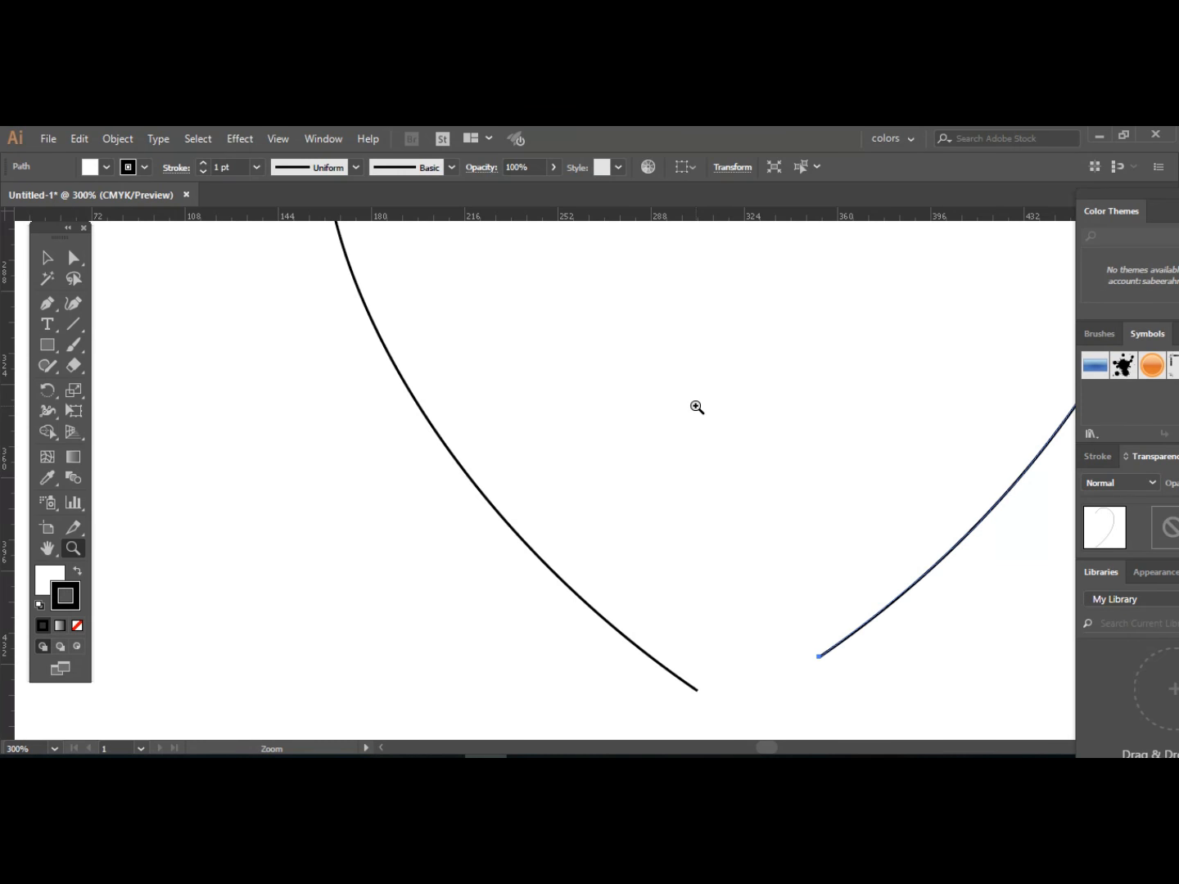
pyautogui.scroll(-1, 696, 406)
pyautogui.scroll(-1, 697, 407)
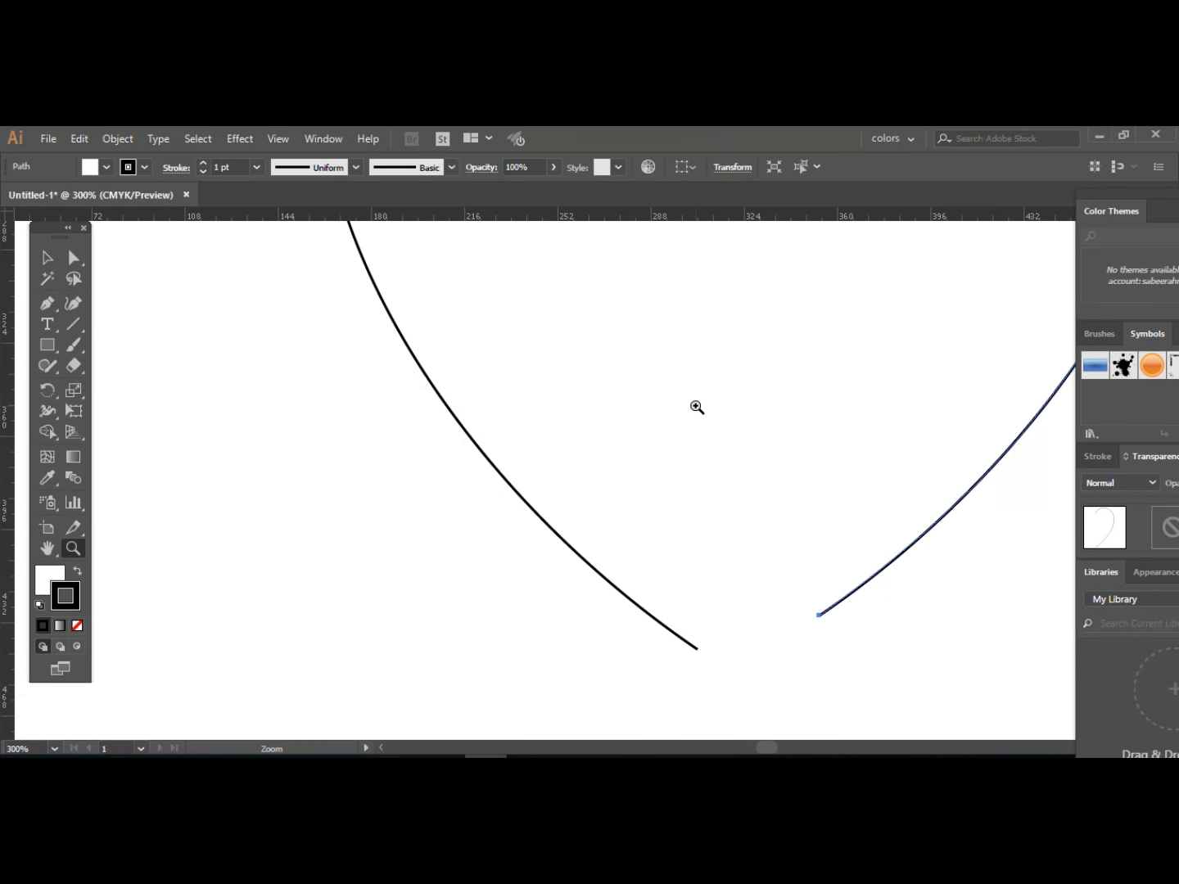
pyautogui.scroll(-1, 696, 407)
pyautogui.scroll(-1, 696, 407)
pyautogui.scroll(-10, 696, 407)
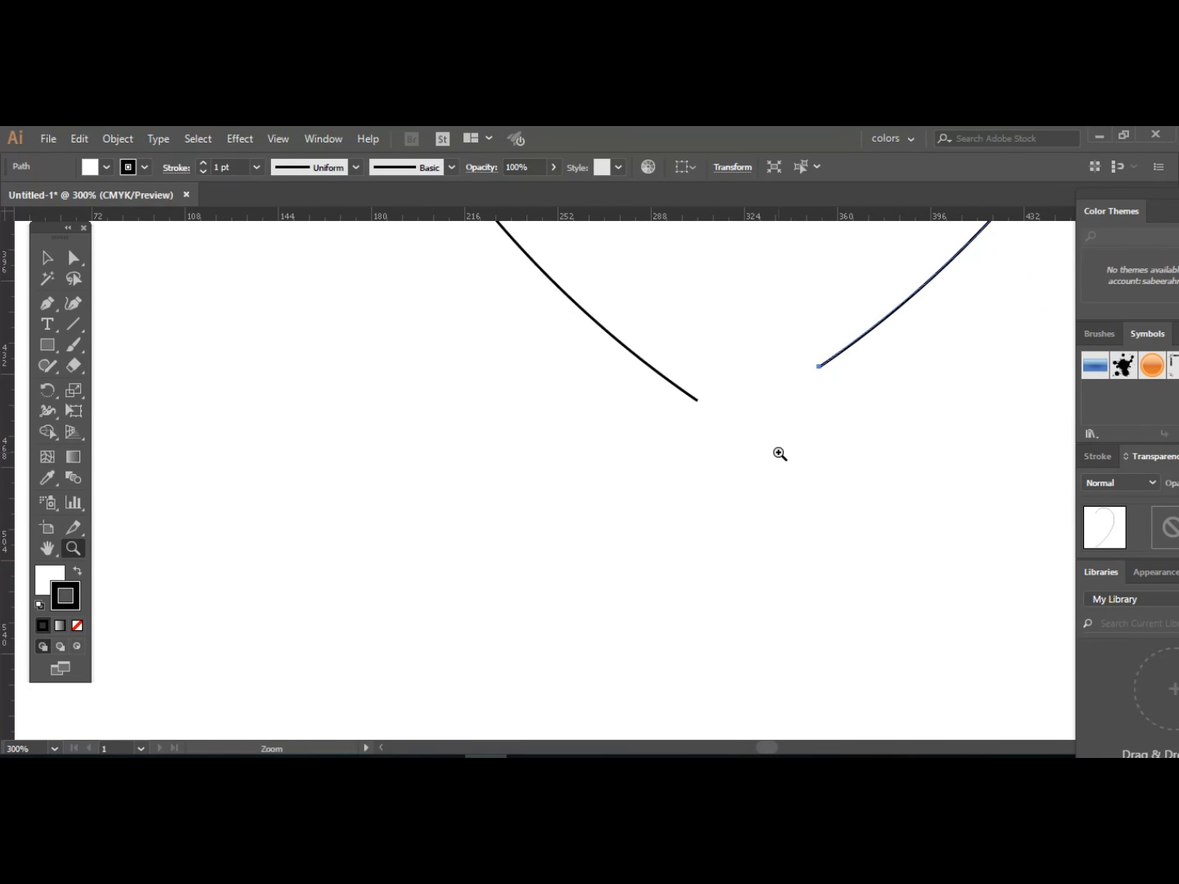
pyautogui.keyDown('alt'); pyautogui.click(482, 412); pyautogui.keyUp('alt')
pyautogui.keyDown('alt'); pyautogui.click(482, 411); pyautogui.keyUp('alt')
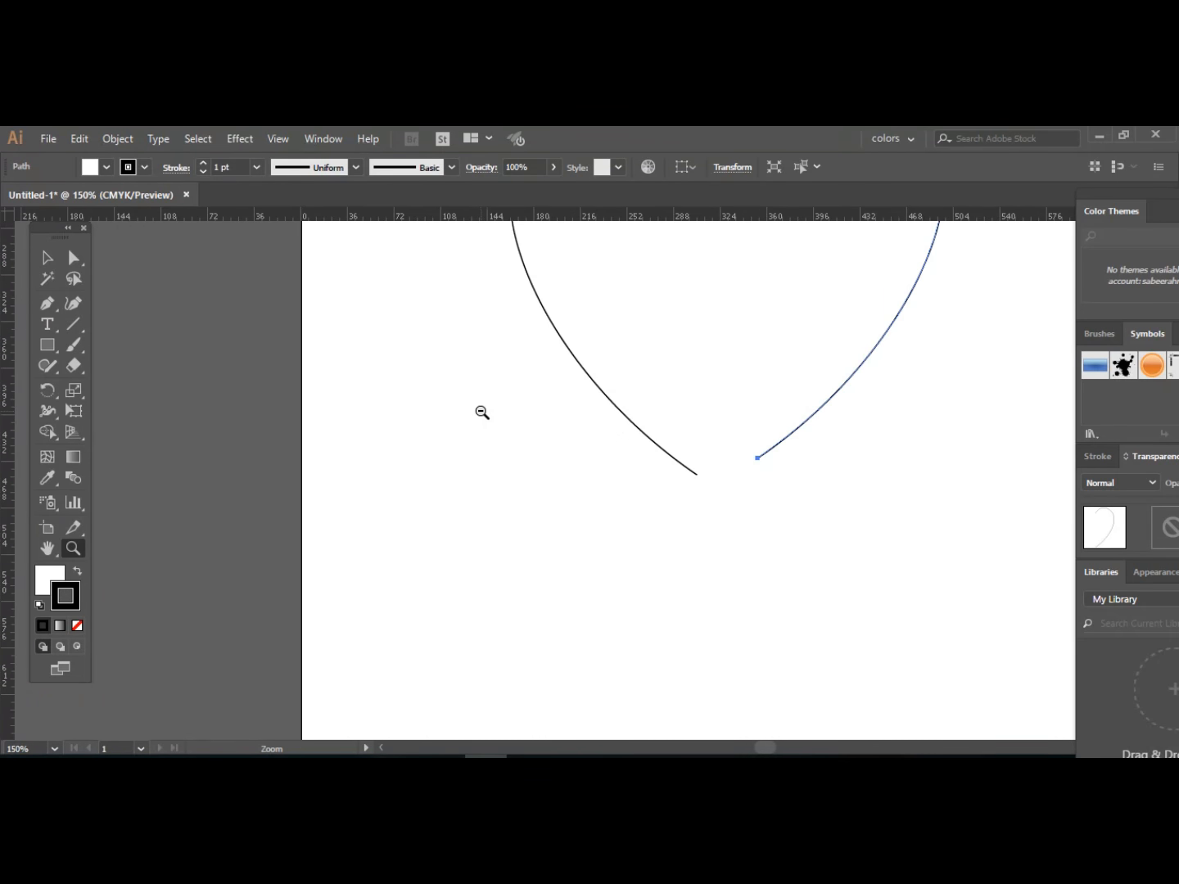
pyautogui.keyDown('alt'); pyautogui.click(481, 409); pyautogui.keyUp('alt')
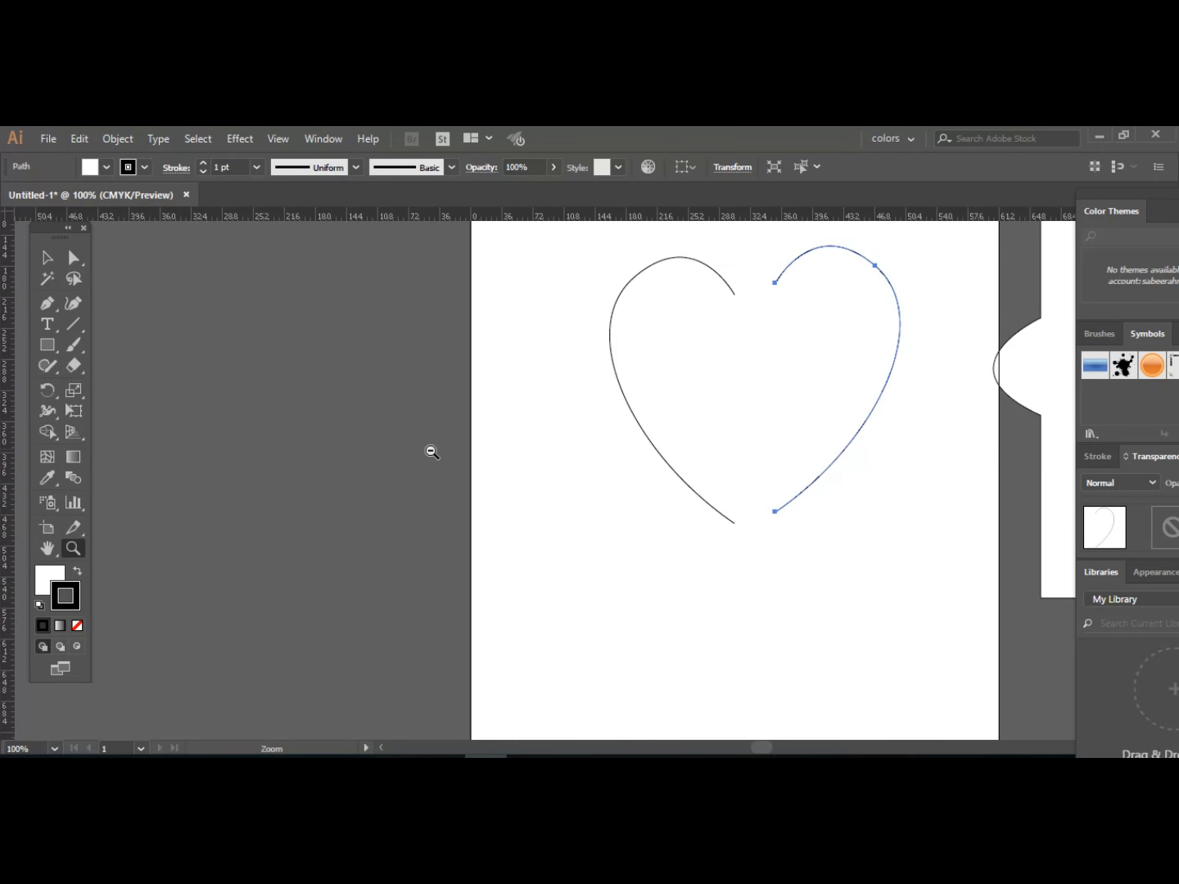
pyautogui.keyDown('alt'); pyautogui.click(390, 453); pyautogui.keyUp('alt')
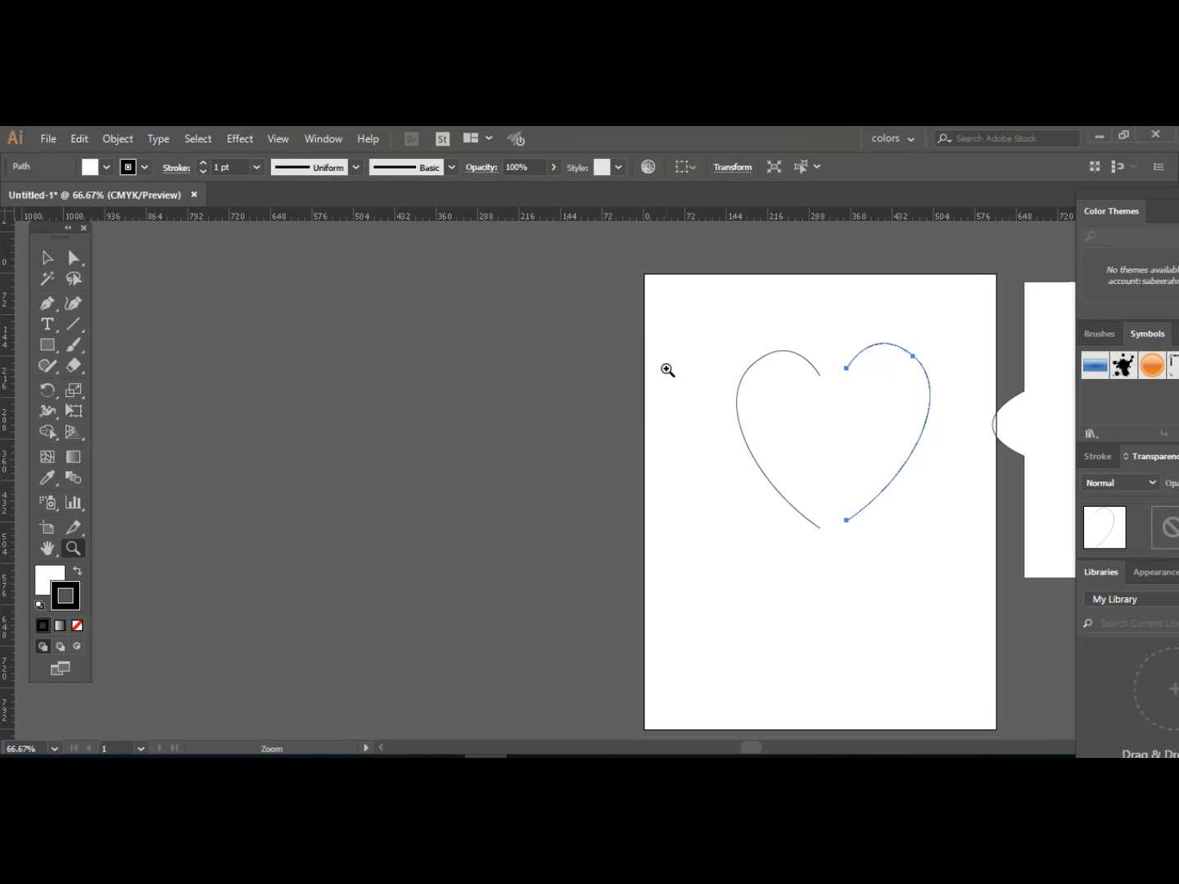
pyautogui.hscroll(5, 665, 368)
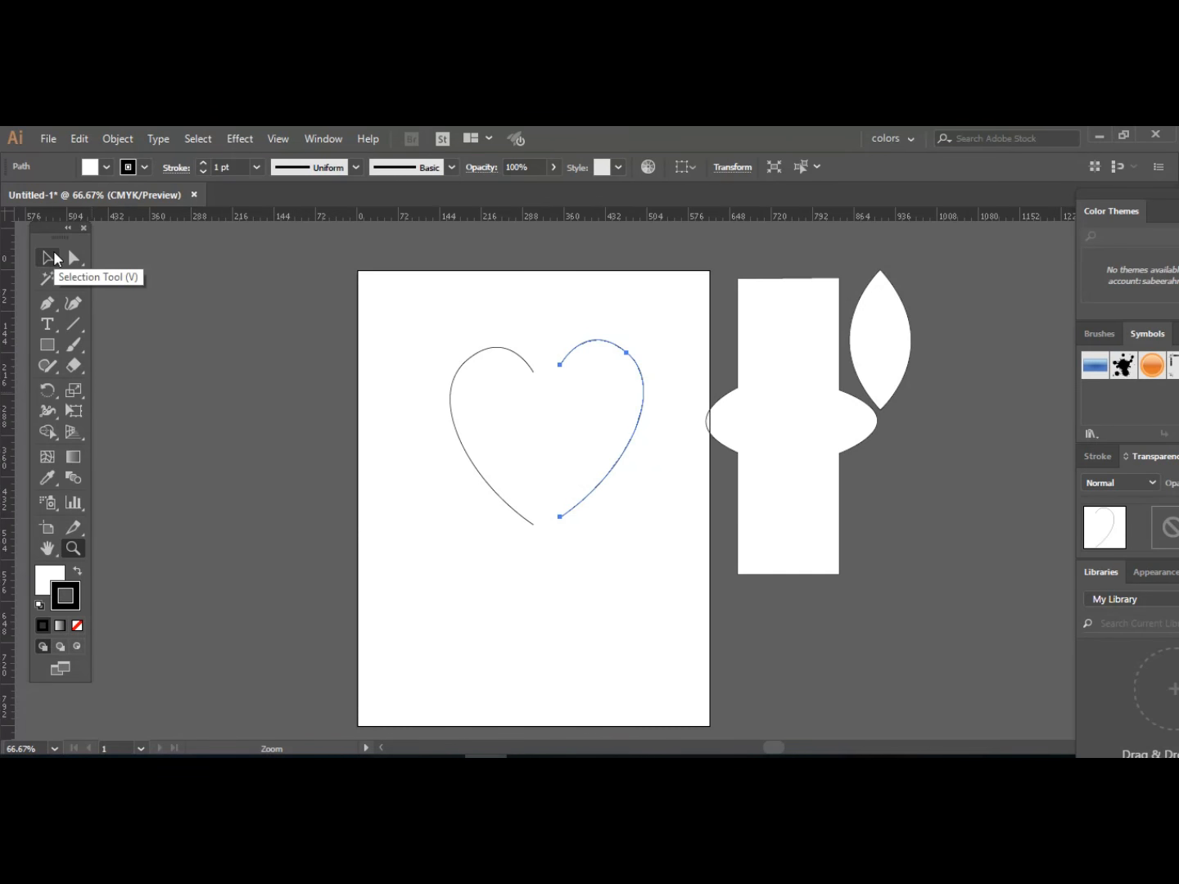
pyautogui.click(50, 261)
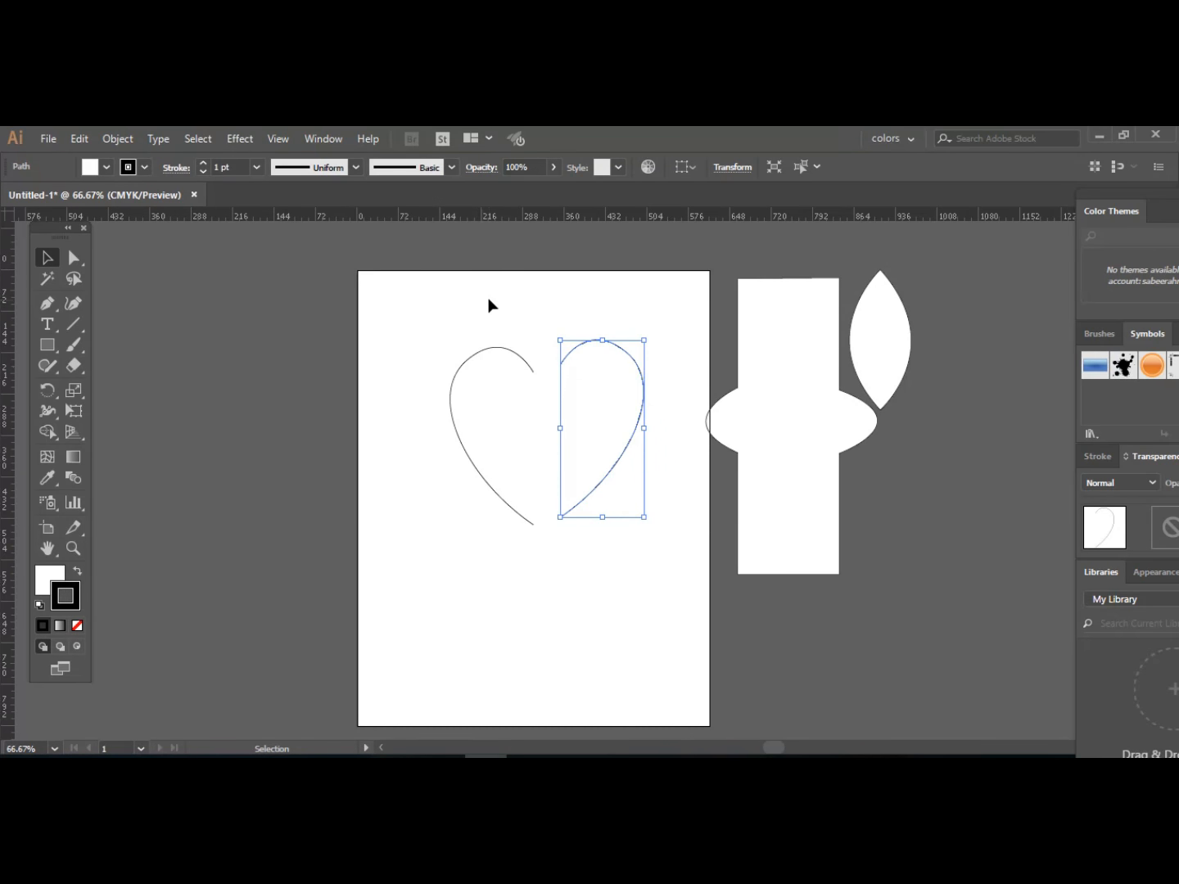
pyautogui.rightClick(507, 330)
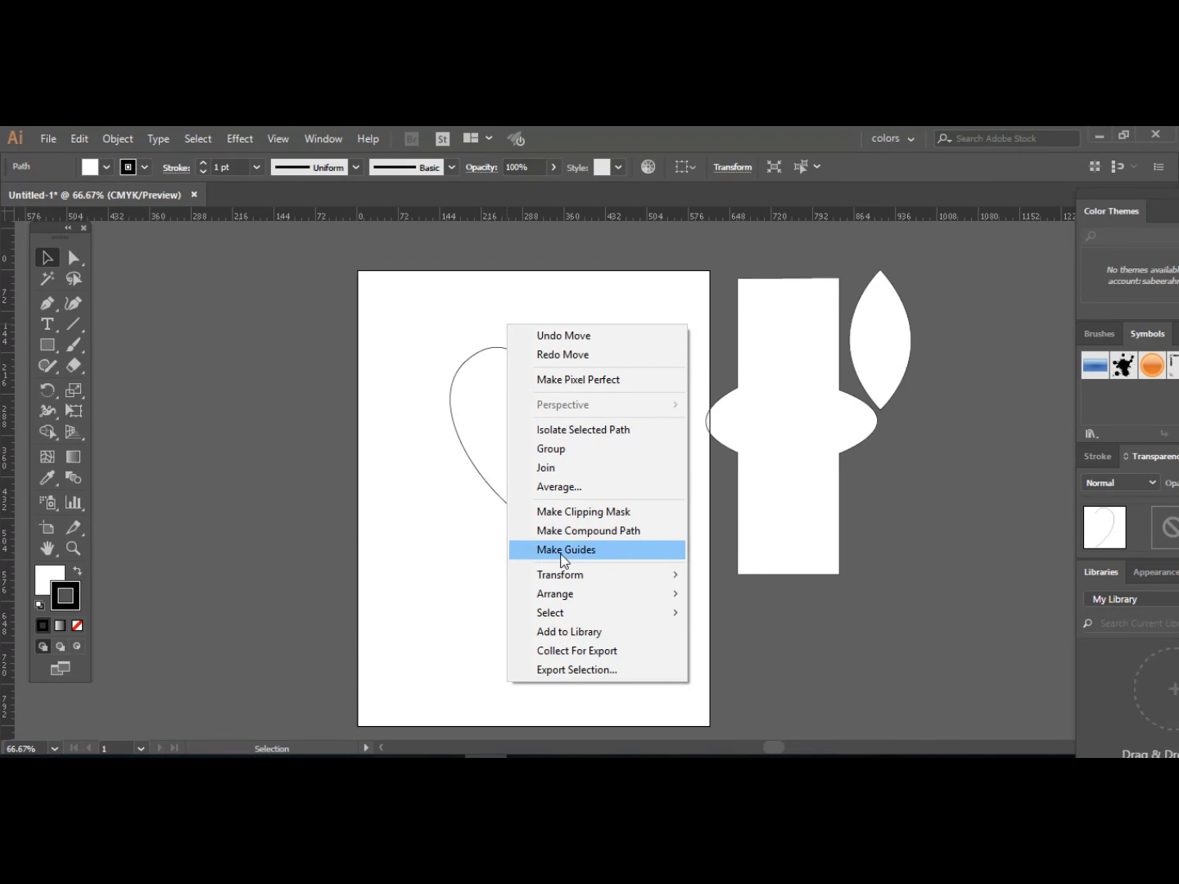
pyautogui.rightClick(428, 334)
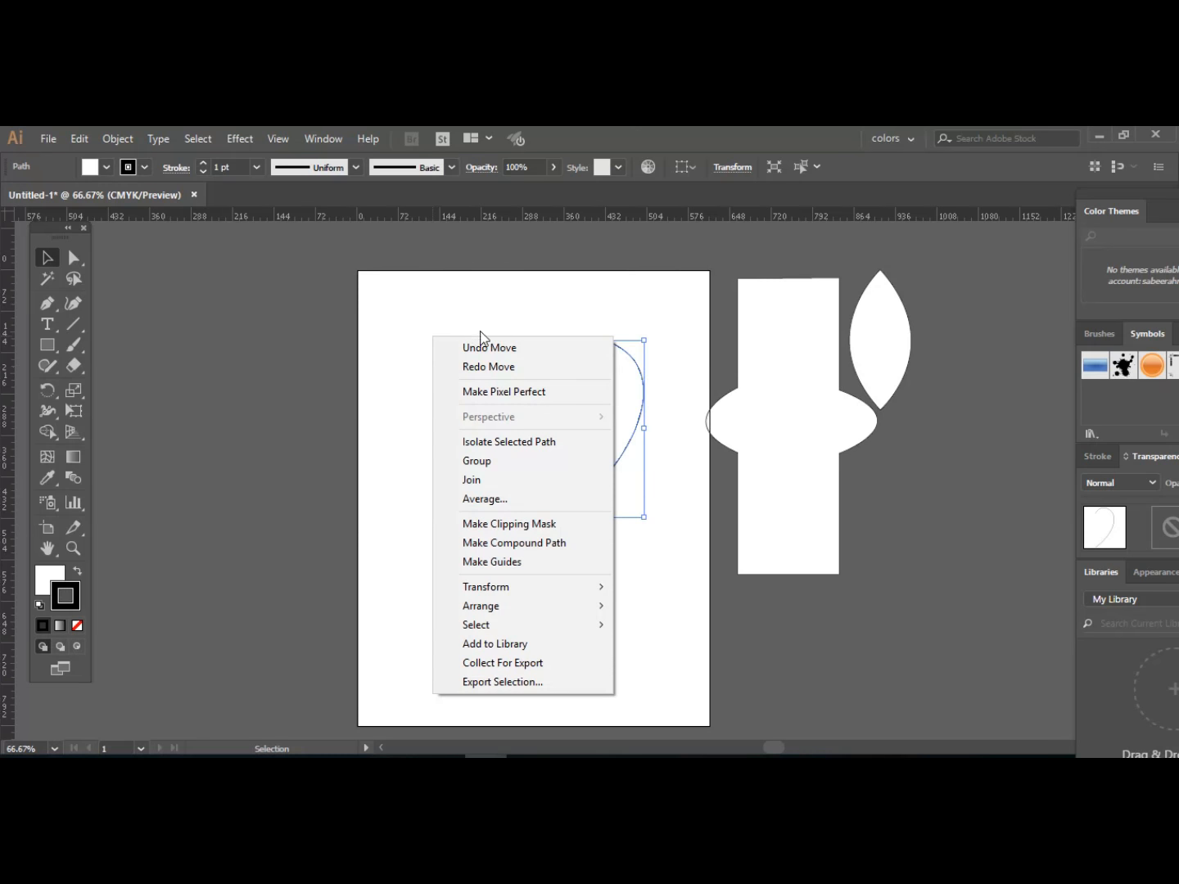
pyautogui.click(467, 347)
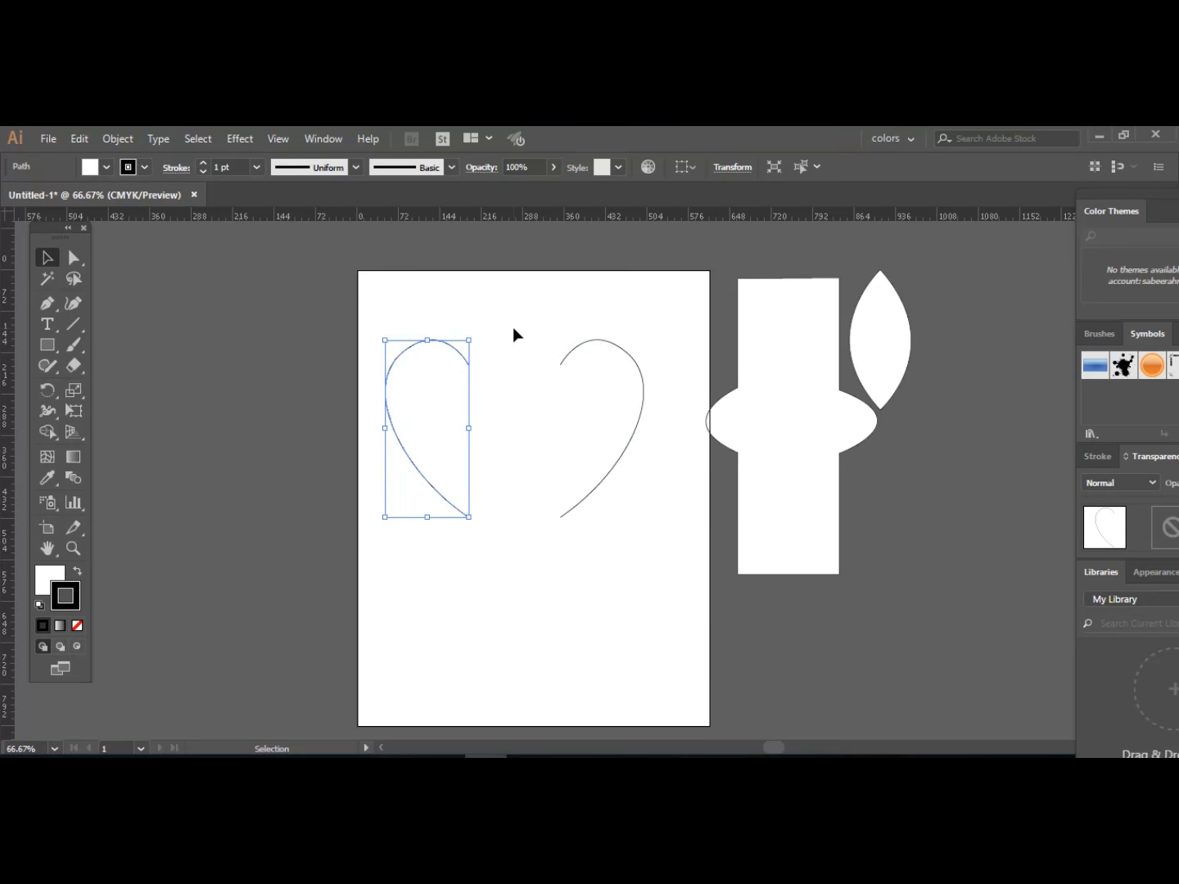
# Convert the left heart half to a guide and undo the conversion.
pyautogui.rightClick(499, 299)
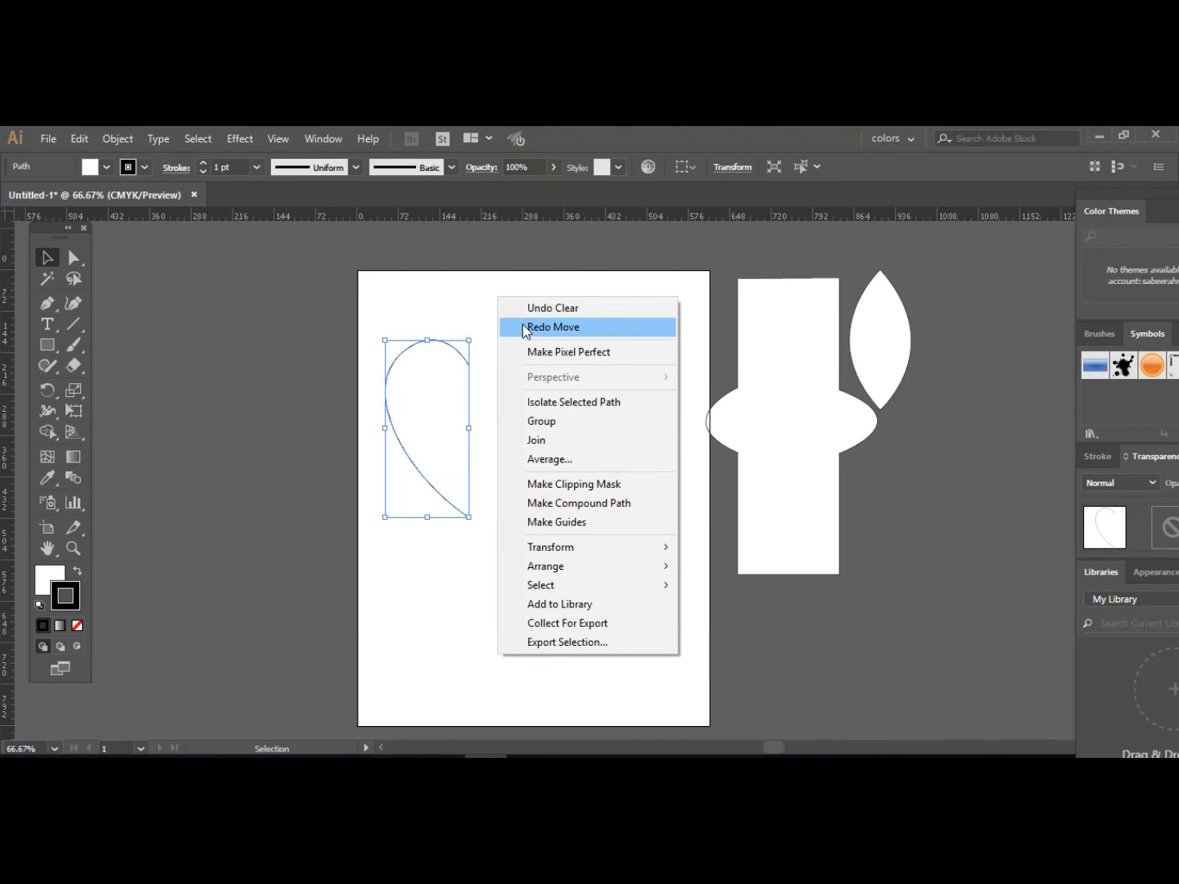
pyautogui.click(550, 523)
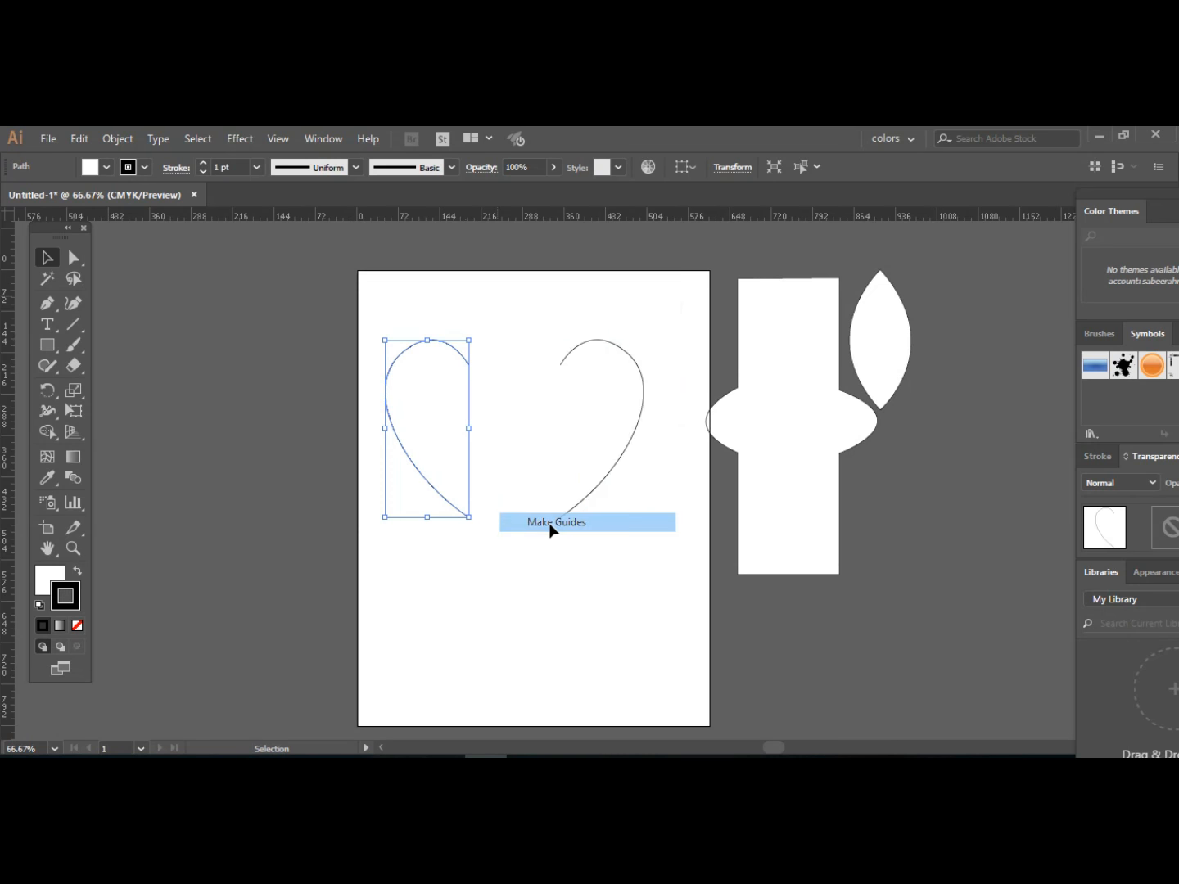
pyautogui.click(550, 529)
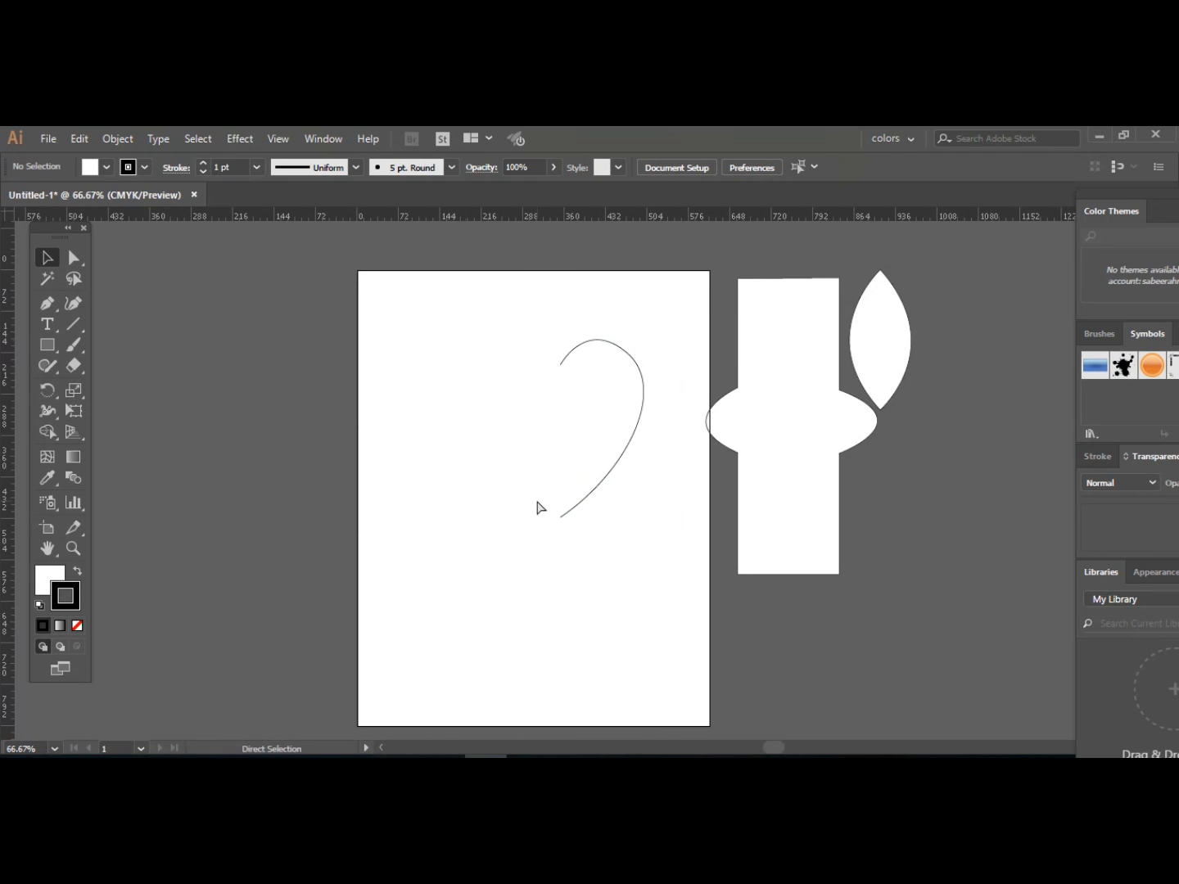
pyautogui.hotkey('ctrl', 'z')
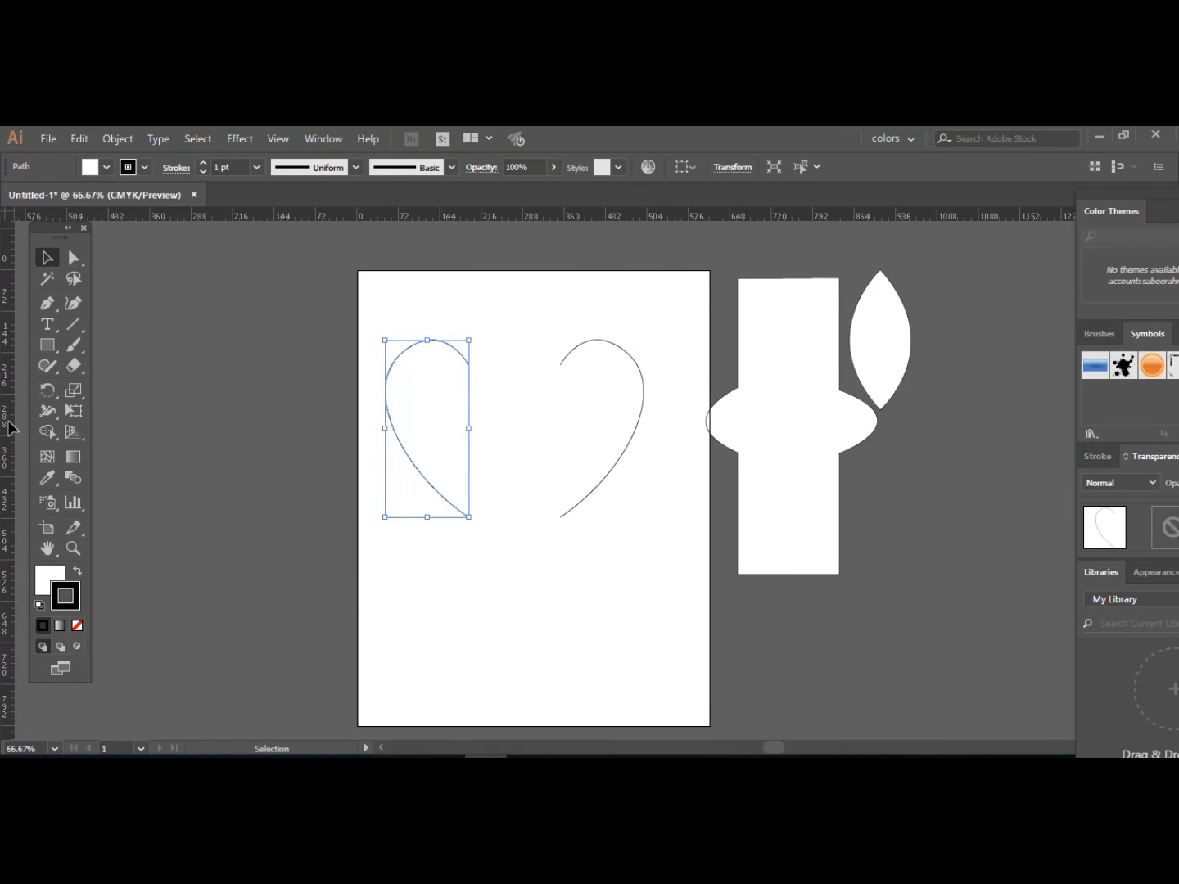
# Show the vertical guide between the heart halves and undo the deletion of the three squares.
pyautogui.moveTo(10, 428); pyautogui.dragTo(540, 491)
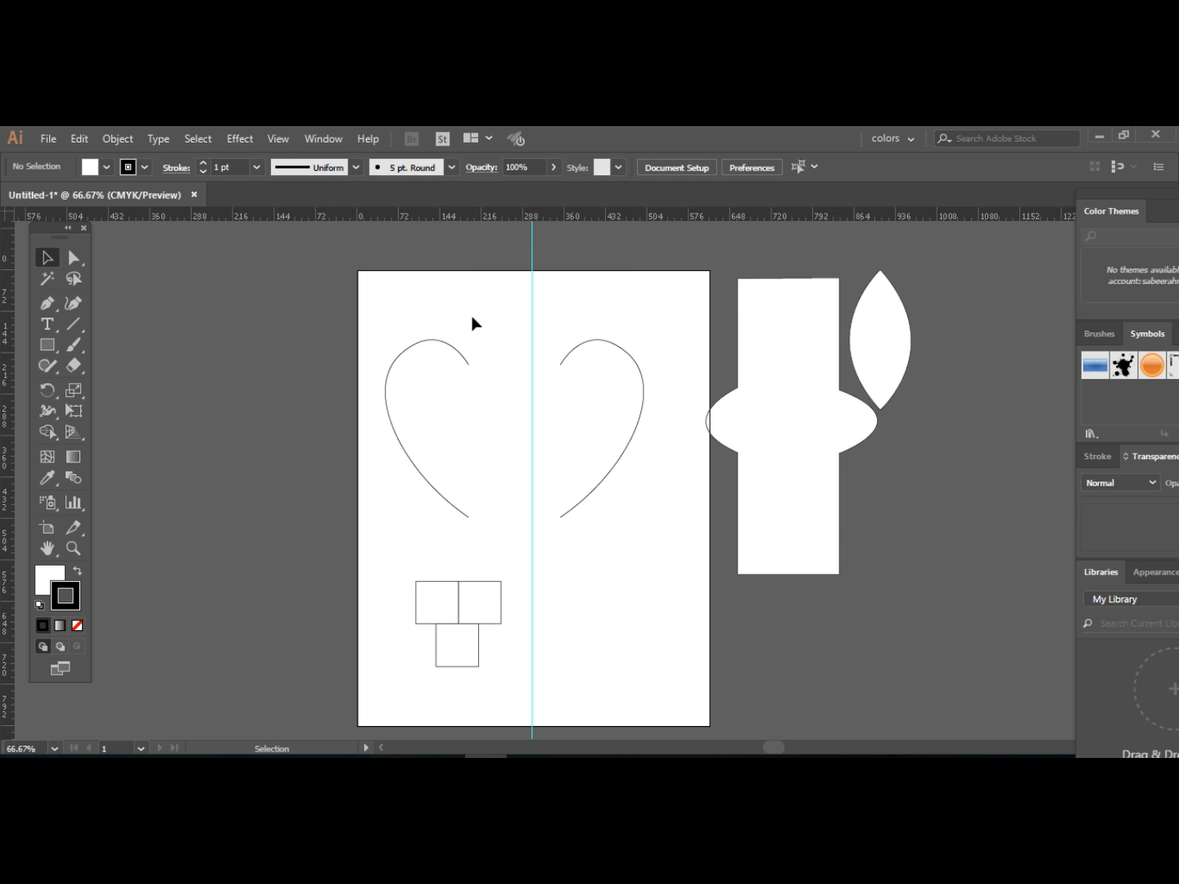
pyautogui.moveTo(519, 288); pyautogui.dragTo(542, 499)
pyautogui.rightClick(549, 336)
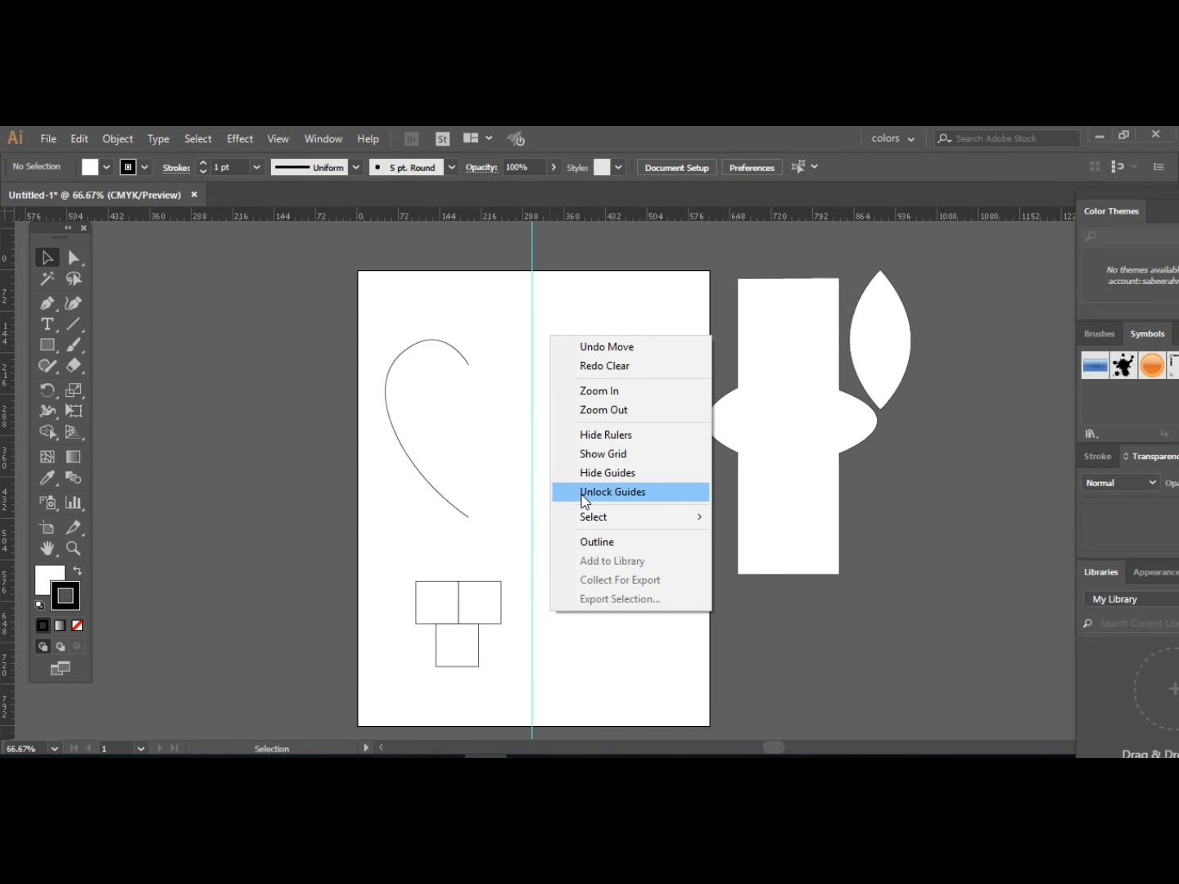
pyautogui.click(503, 325)
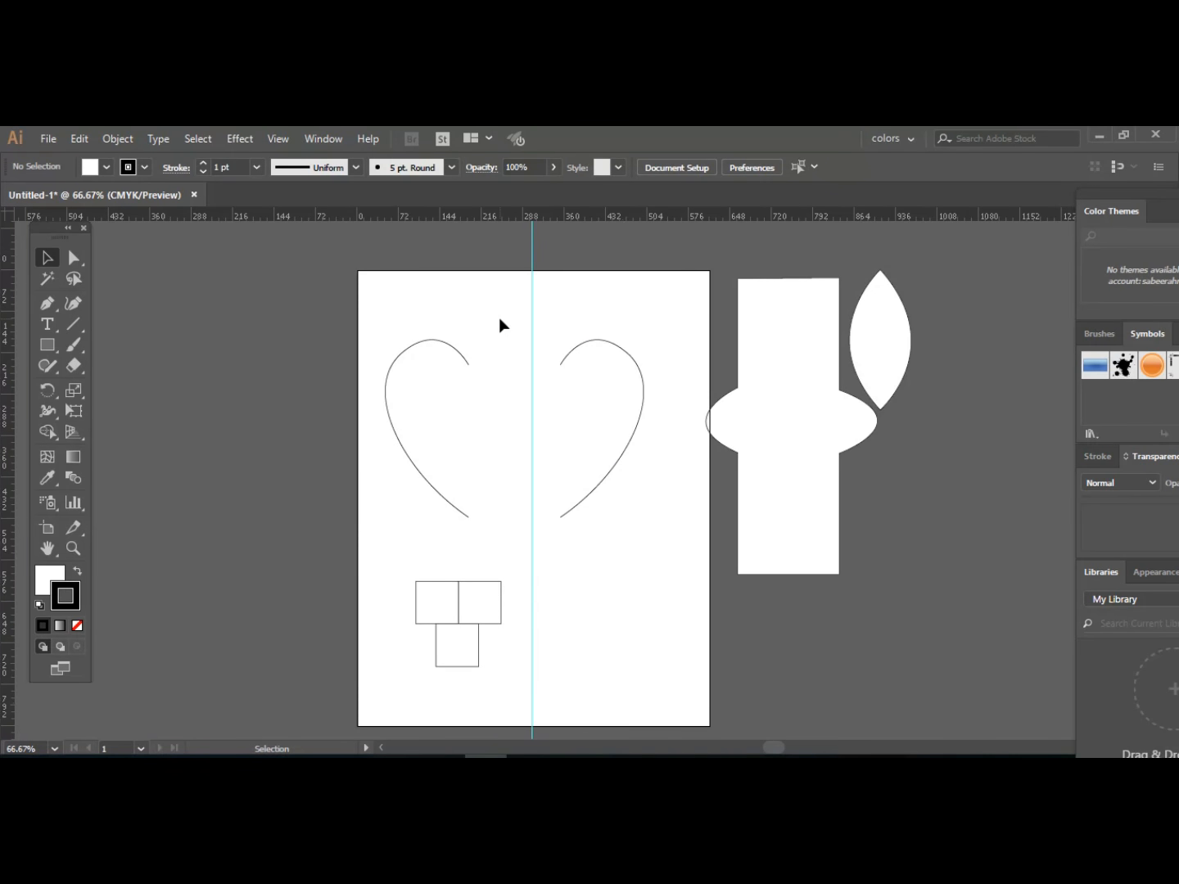
# Hide and reshow the guides, and delete the three squares below the left heart half.
pyautogui.press('a')
pyautogui.hotkey('ctrl', ';')
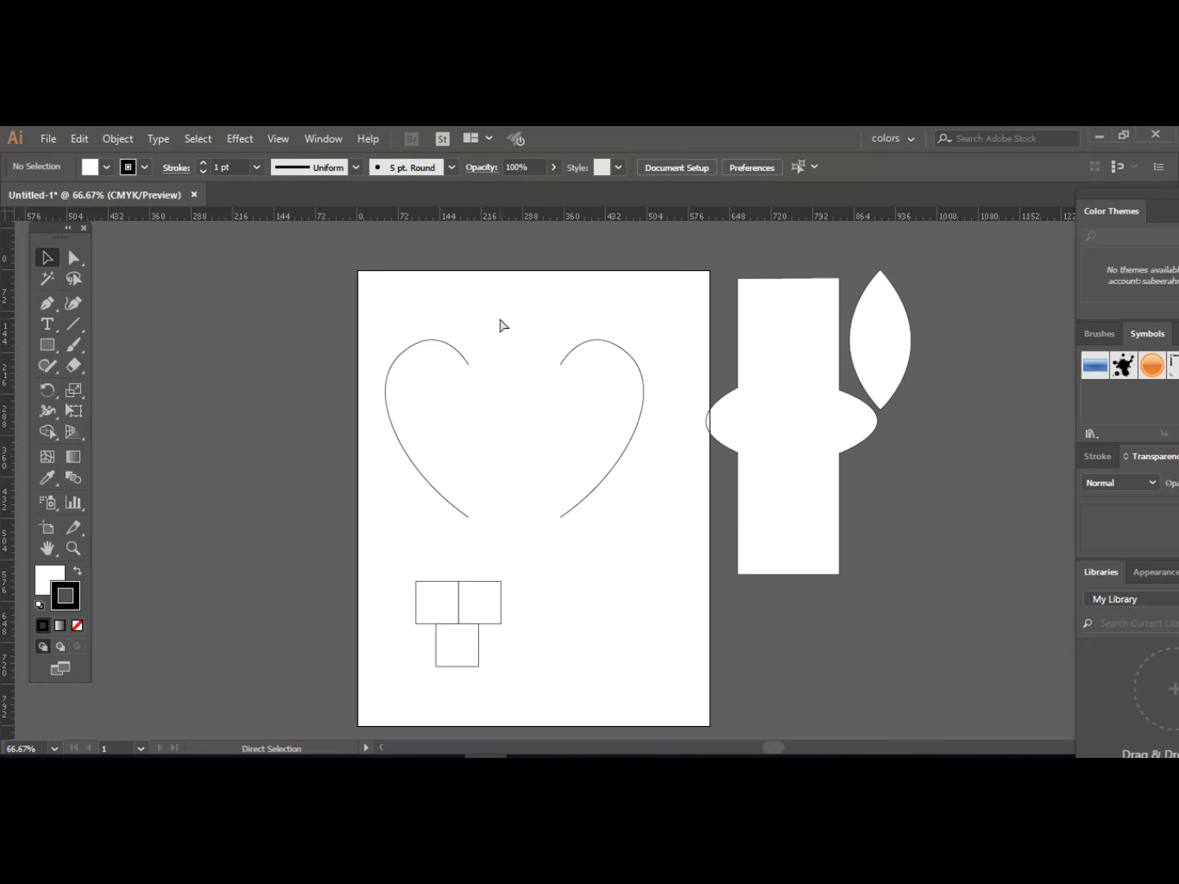
pyautogui.hotkey('ctrl', ';')
pyautogui.press('v')
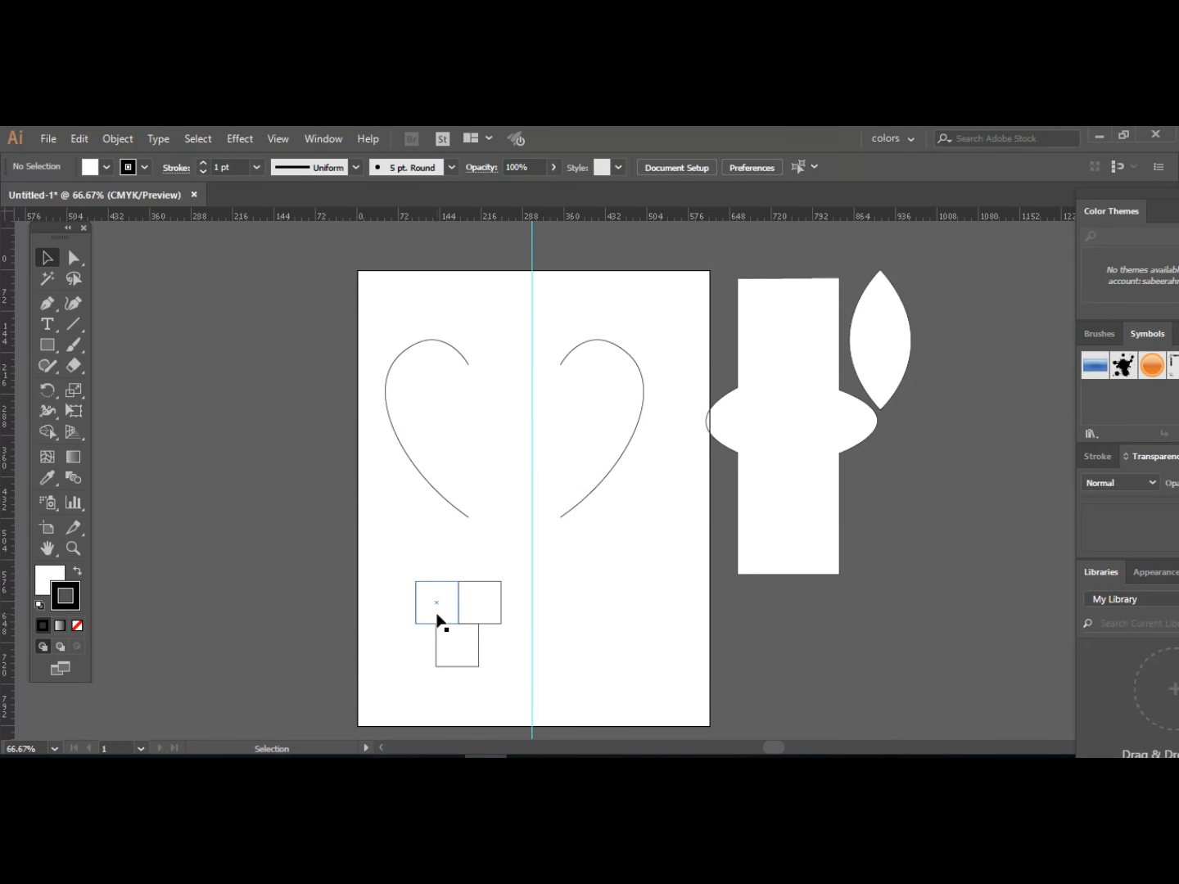
pyautogui.moveTo(410, 566); pyautogui.dragTo(510, 700)
pyautogui.press('Delete')
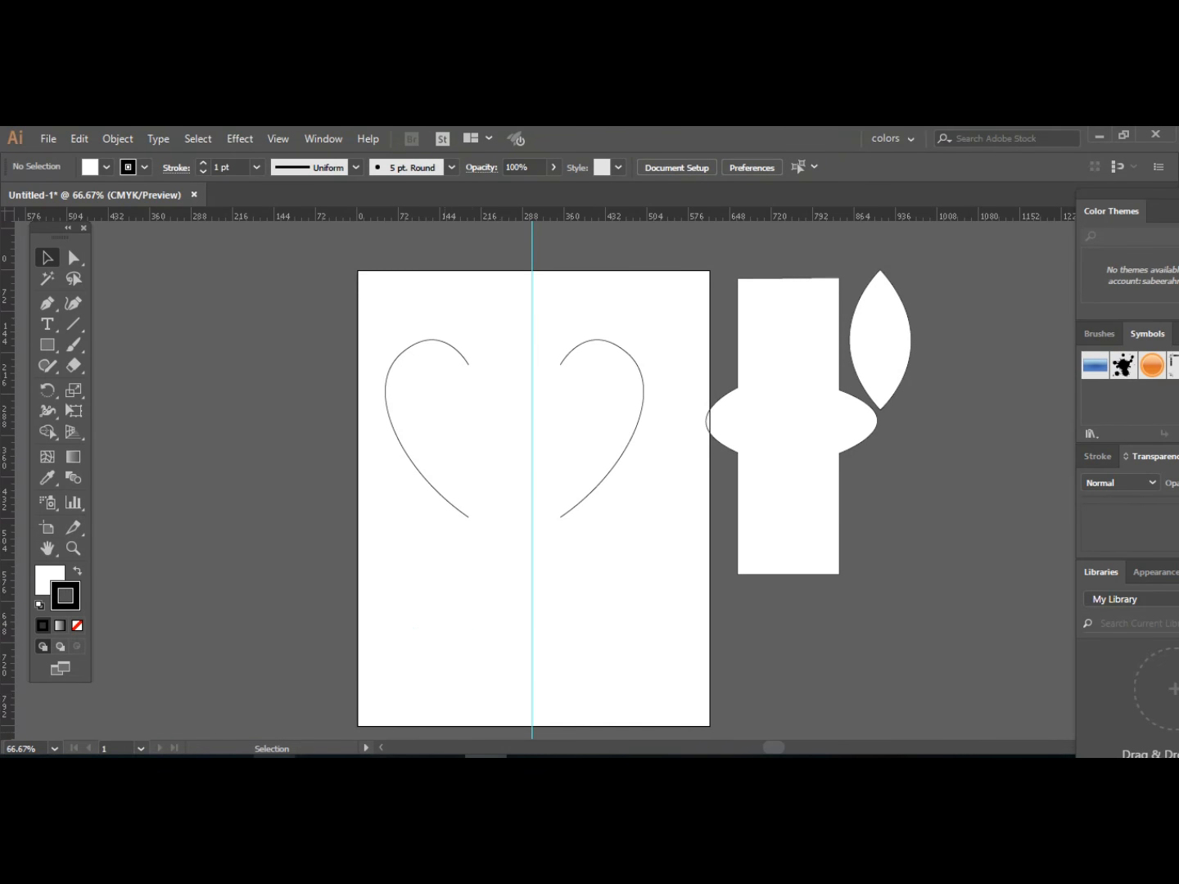
# Move the left heart half up to the vertical guide and bring the right half against it at the same height.
pyautogui.moveTo(407, 388); pyautogui.dragTo(468, 401)
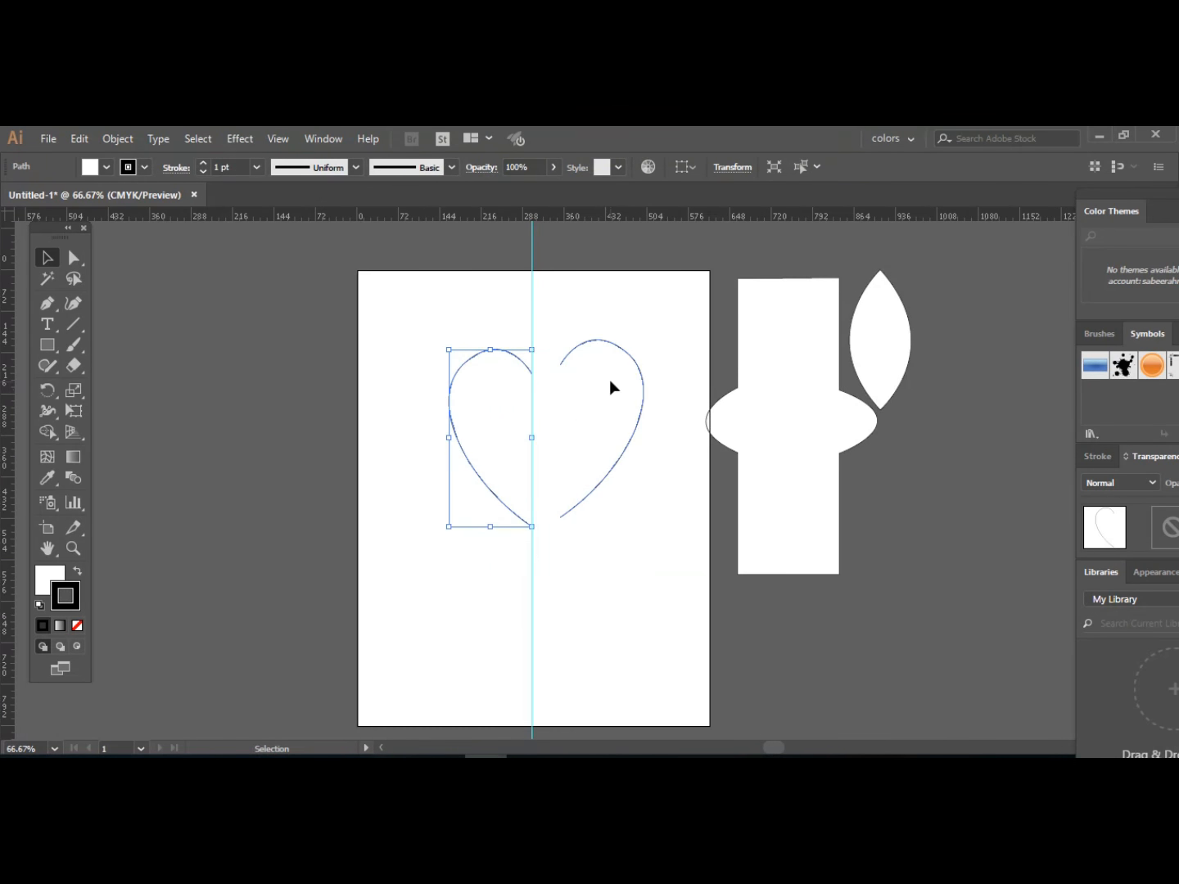
pyautogui.moveTo(606, 383); pyautogui.dragTo(580, 393)
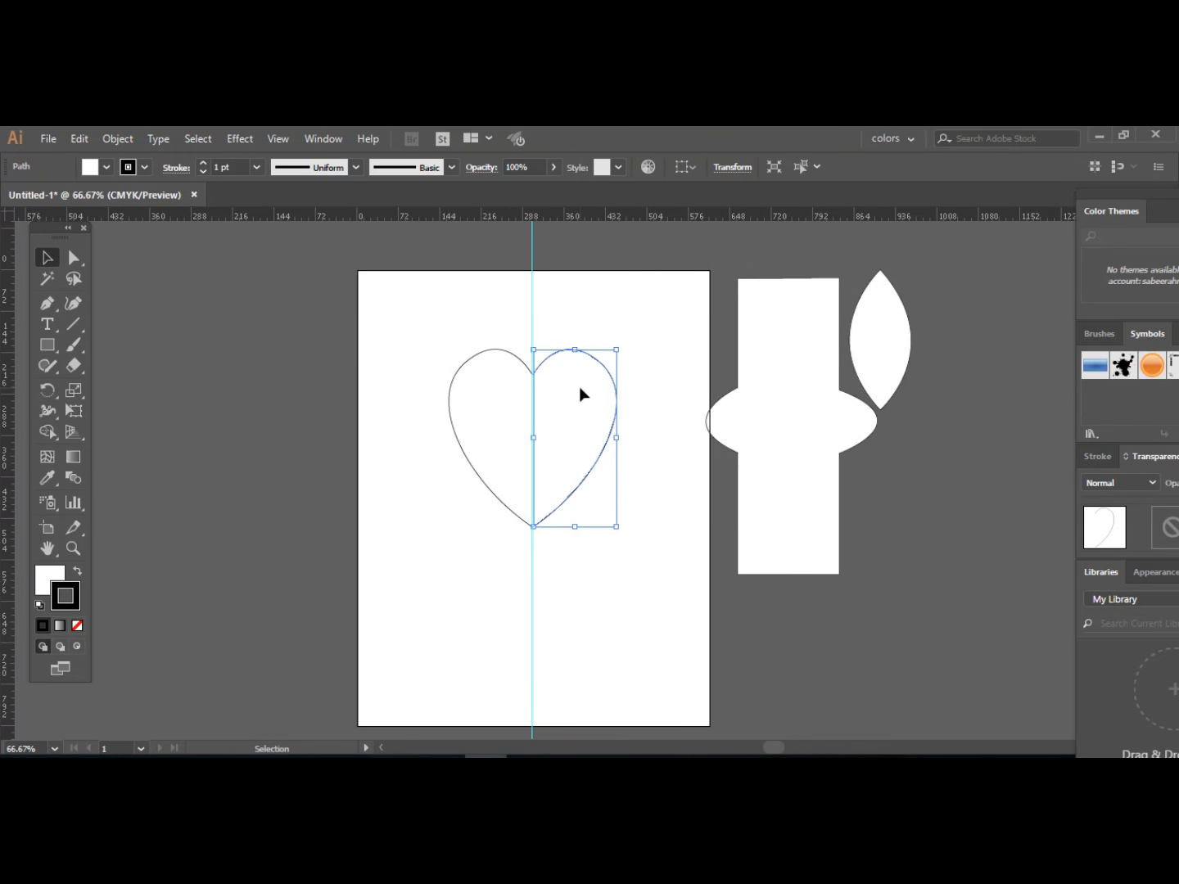
# Fine-tune the right heart half's position against the left half and hide the guides.
pyautogui.click(76, 543)
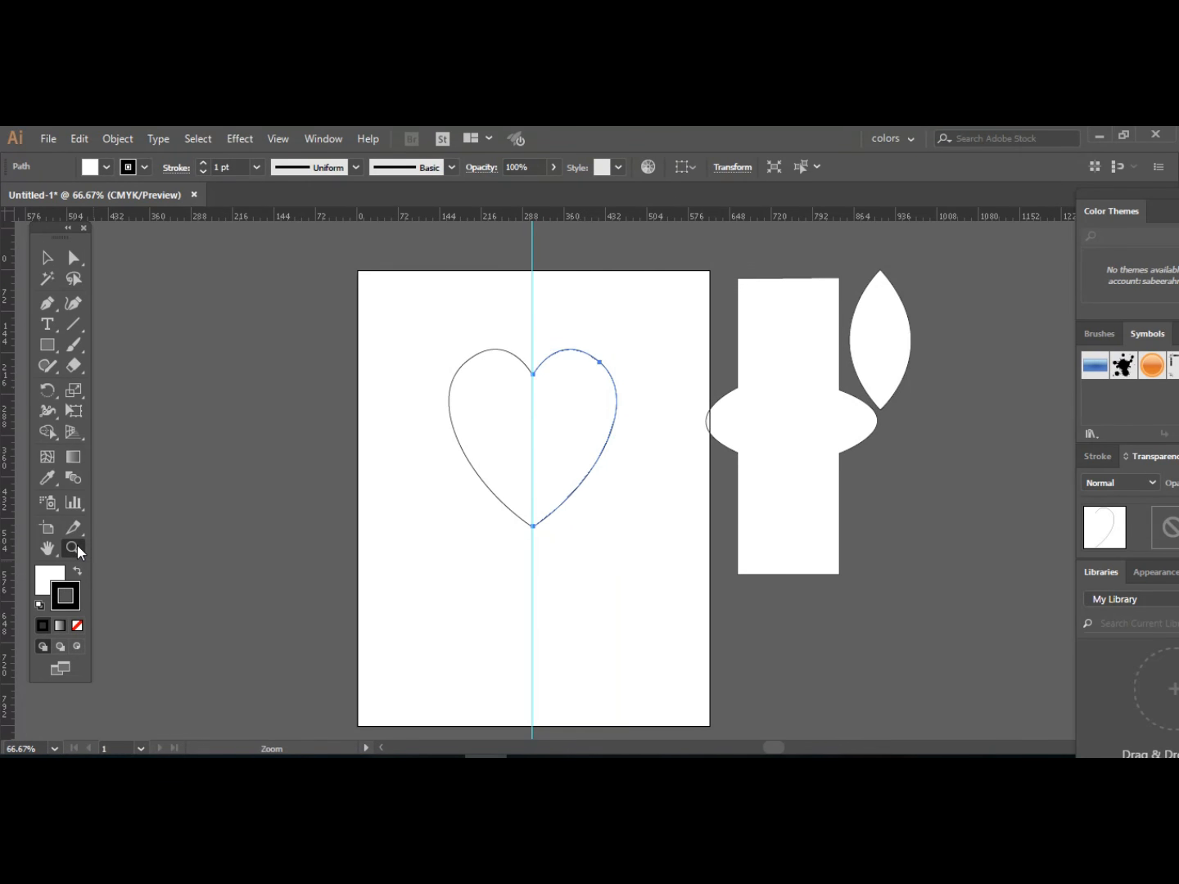
pyautogui.click(426, 516)
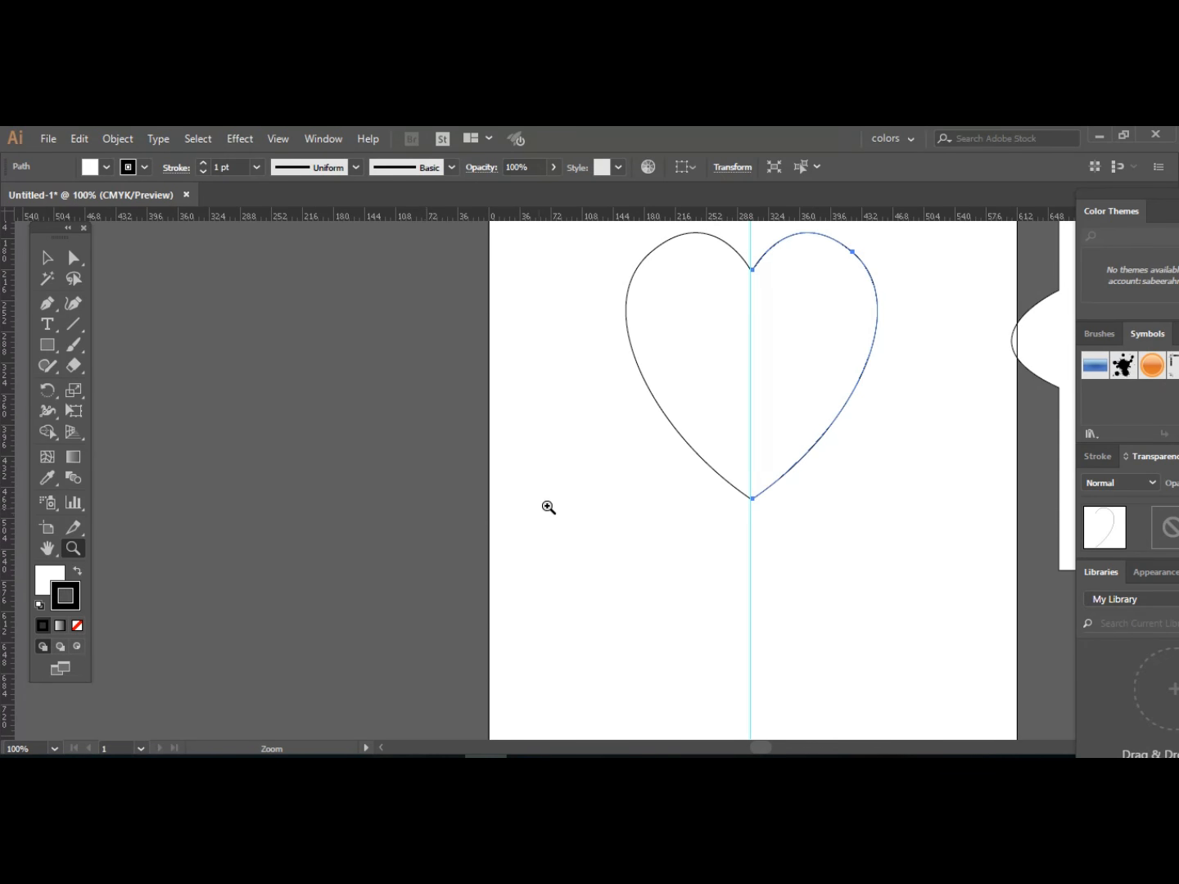
pyautogui.click(555, 507)
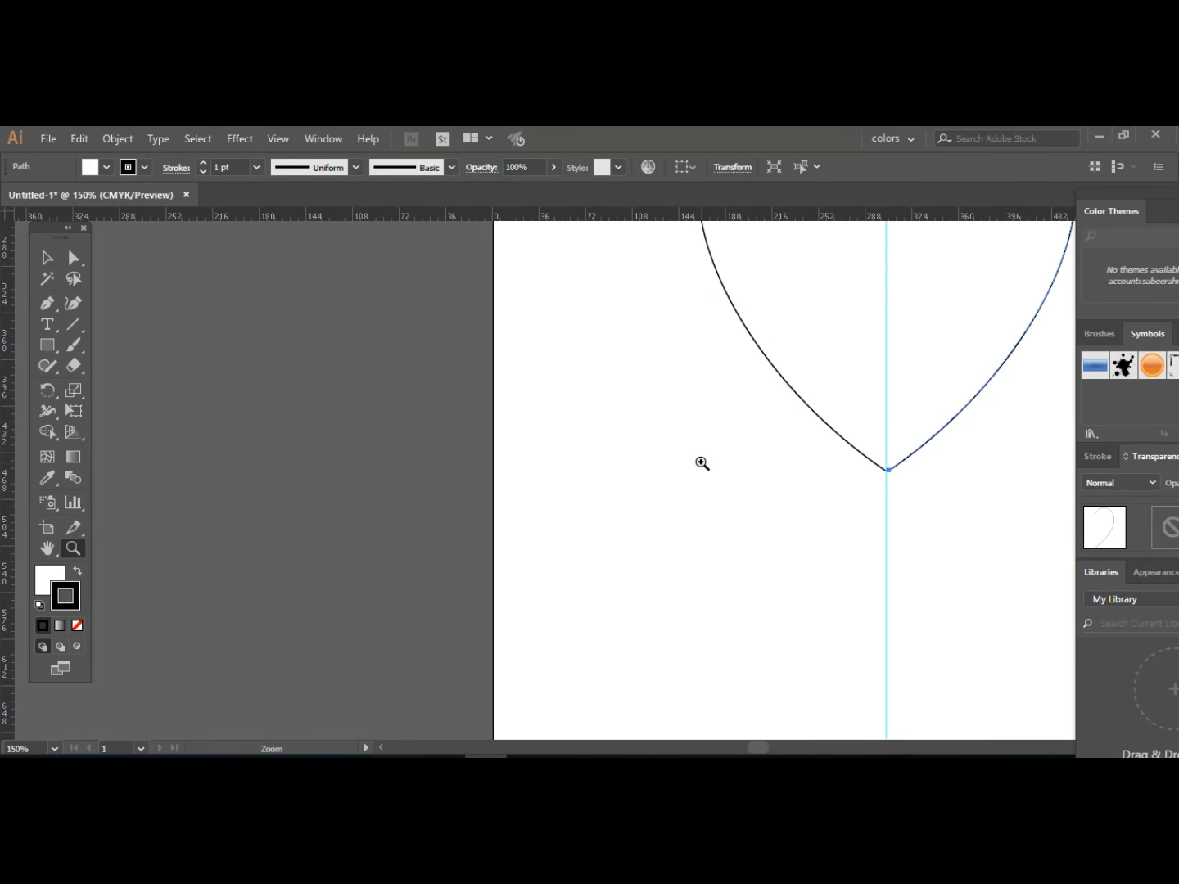
pyautogui.press('space')
pyautogui.moveTo(700, 464); pyautogui.dragTo(407, 681)
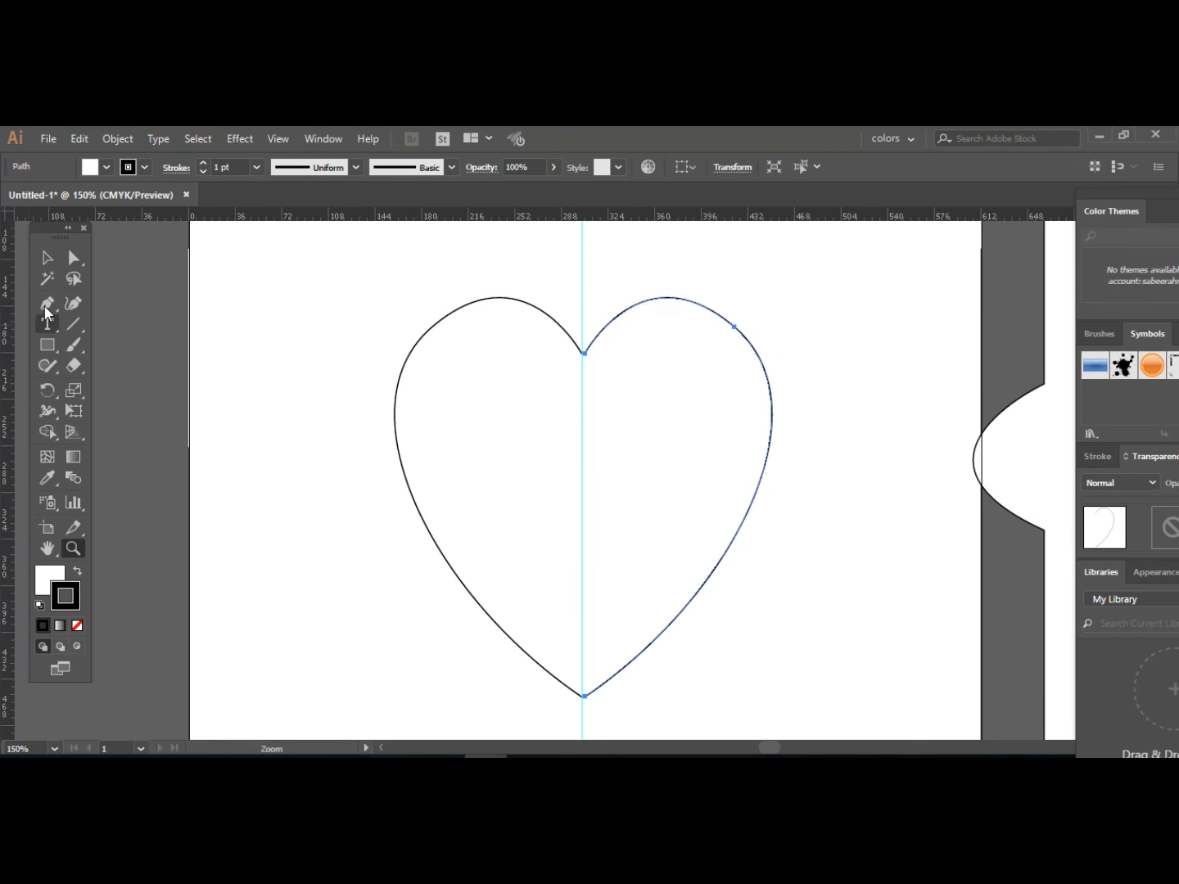
pyautogui.click(41, 261)
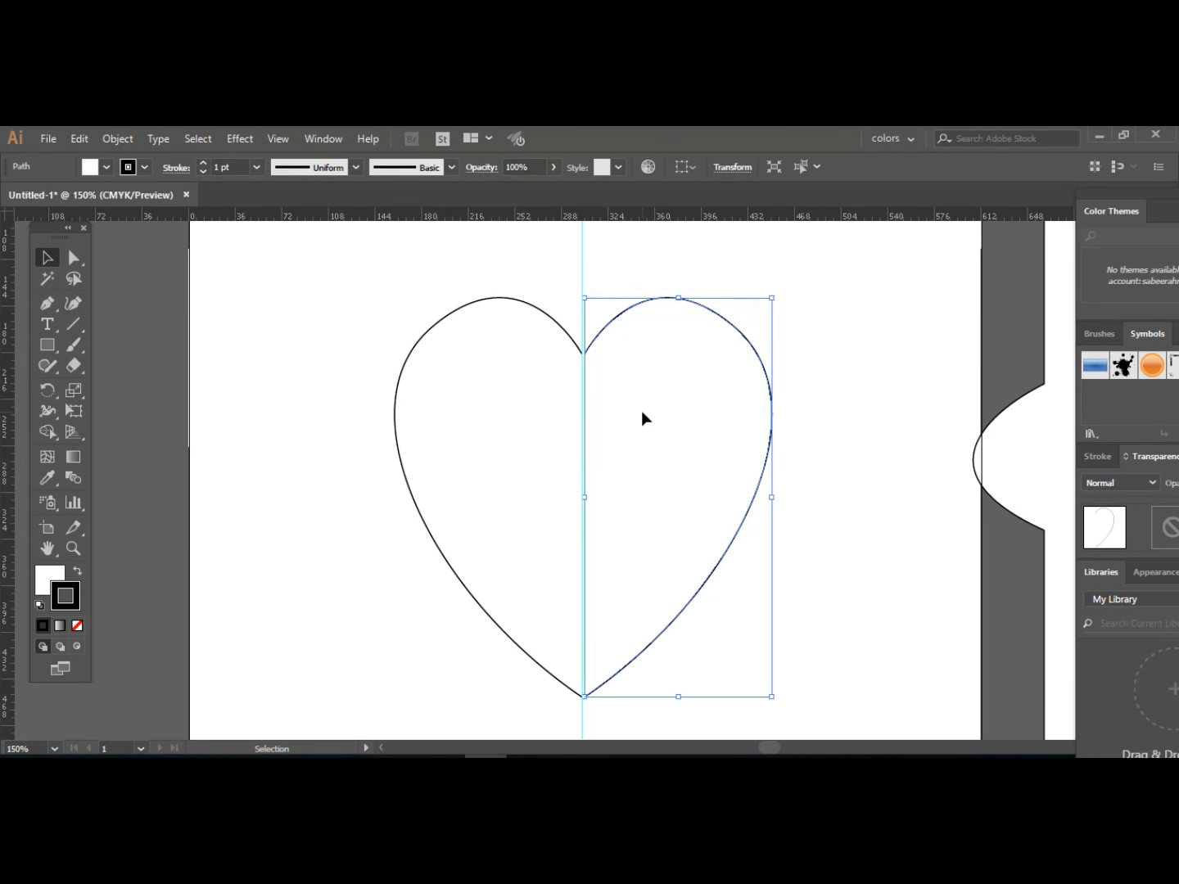
pyautogui.moveTo(642, 413); pyautogui.dragTo(645, 409)
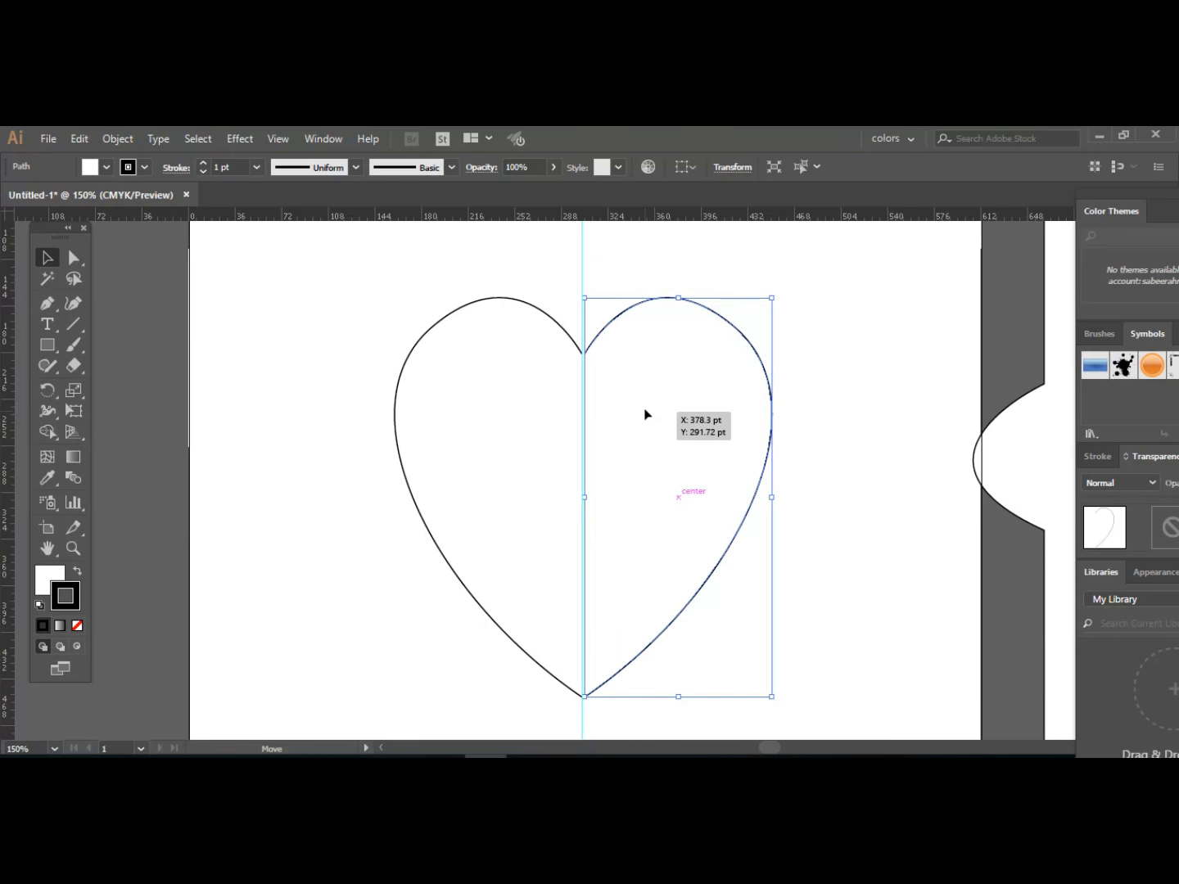
pyautogui.moveTo(645, 415); pyautogui.dragTo(645, 421)
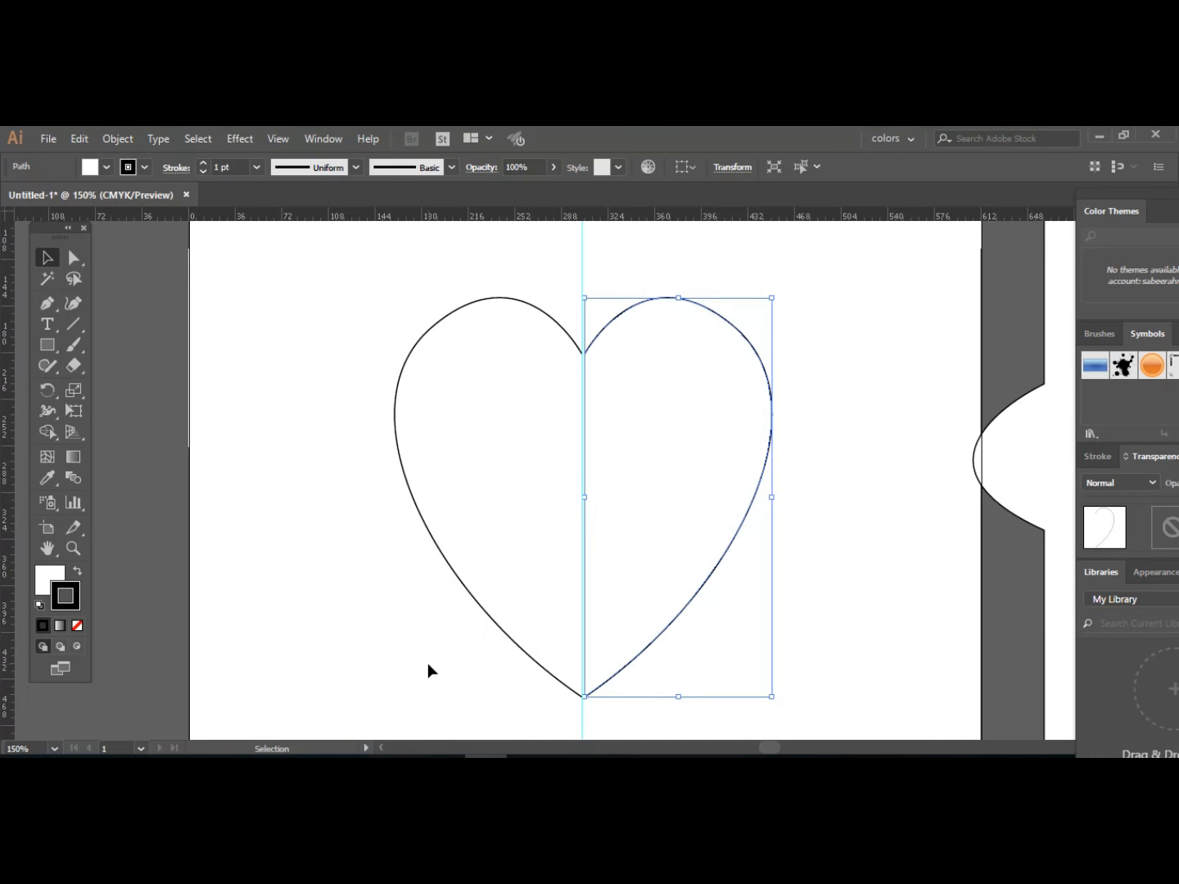
pyautogui.press('a')
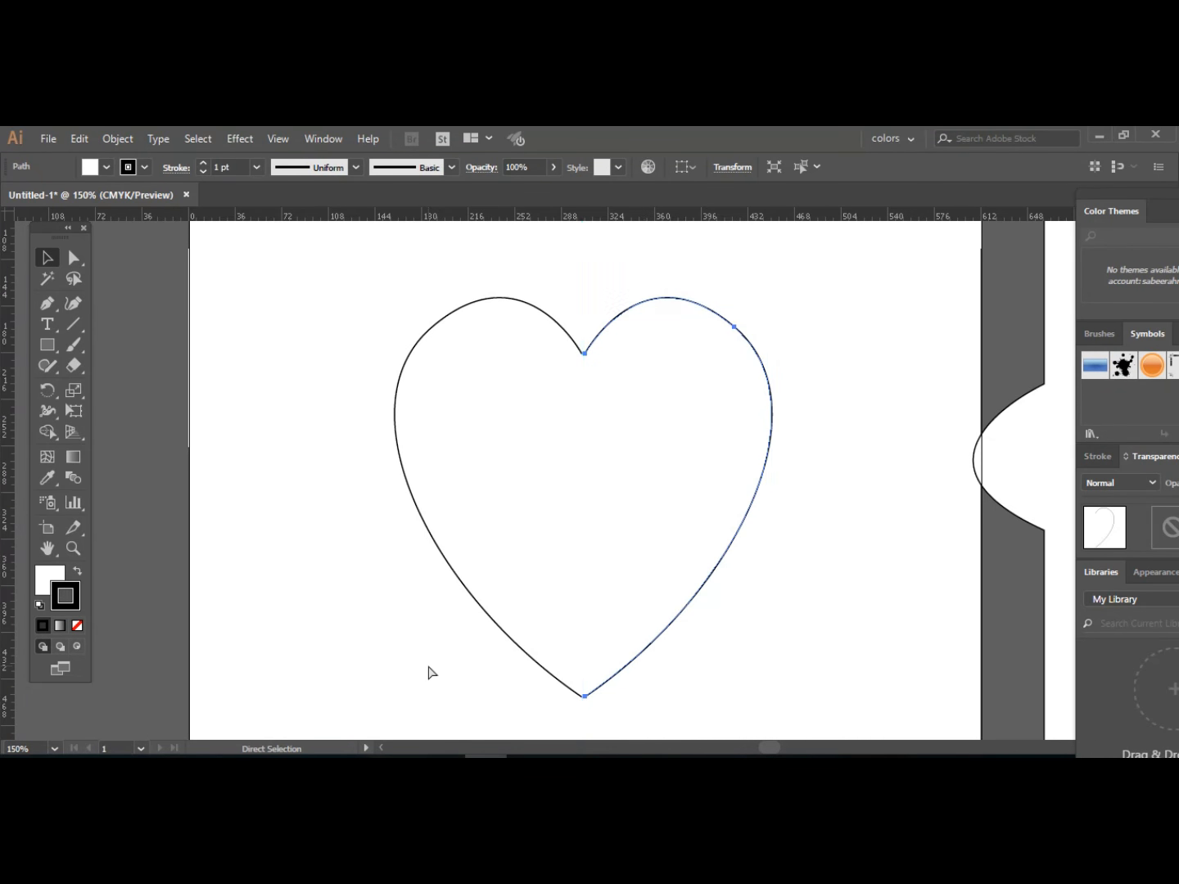
# Examine the gaps between the two heart halves at the upper notch and at the lower tip.
pyautogui.press('v')
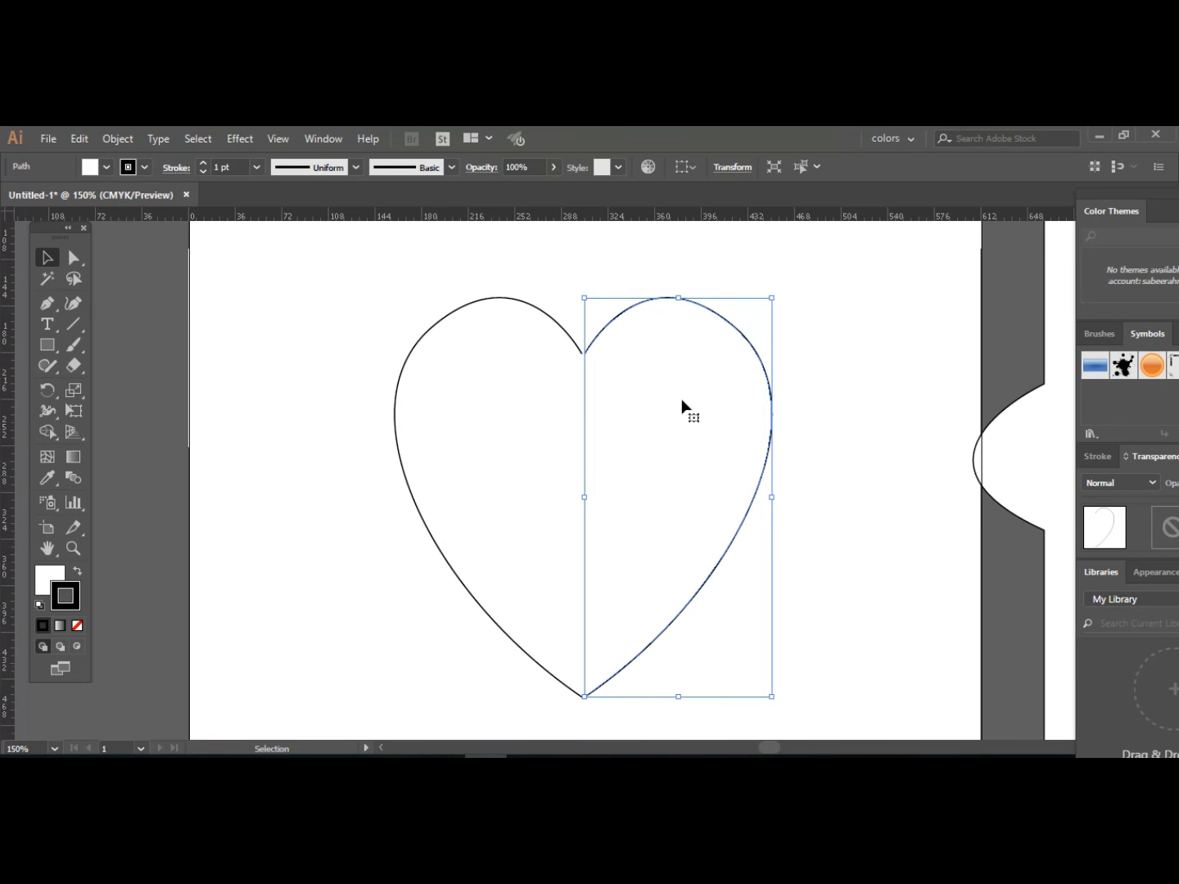
pyautogui.click(344, 288)
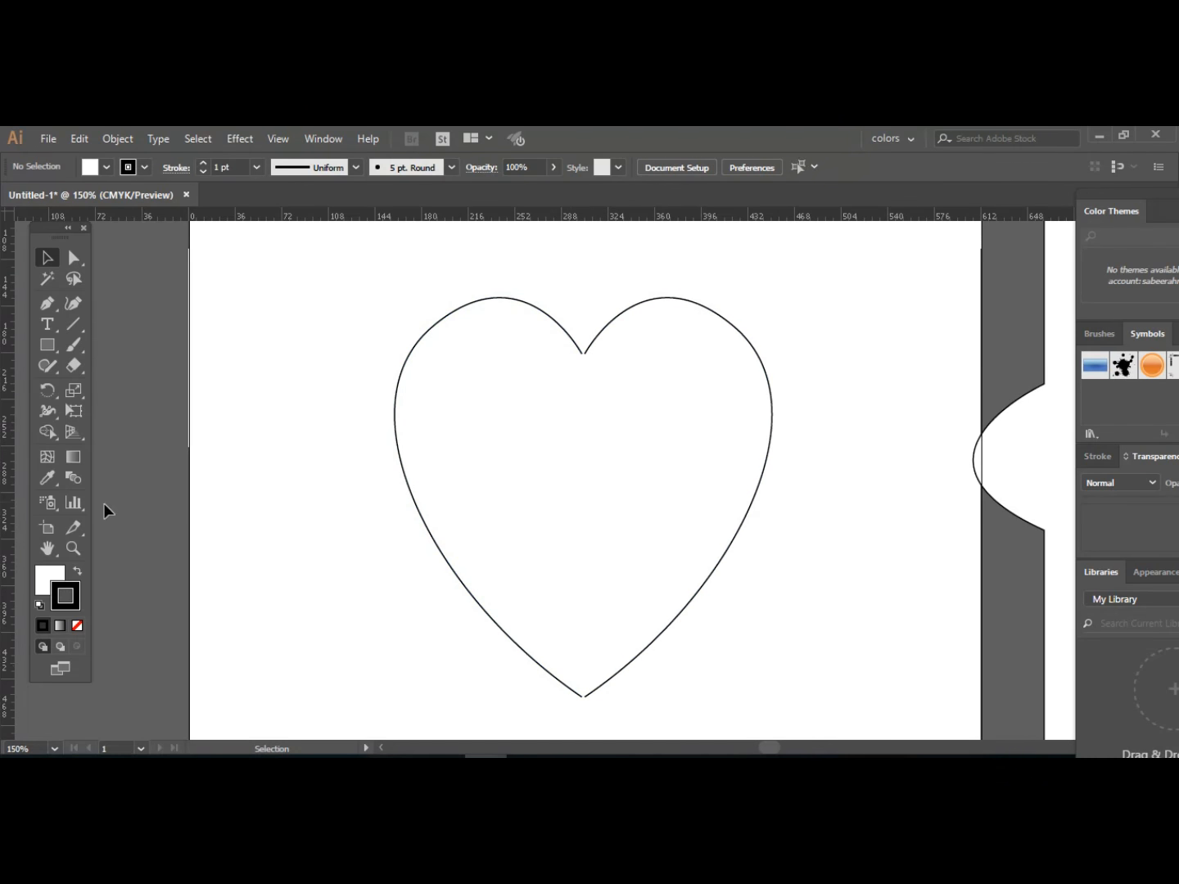
pyautogui.click(73, 549)
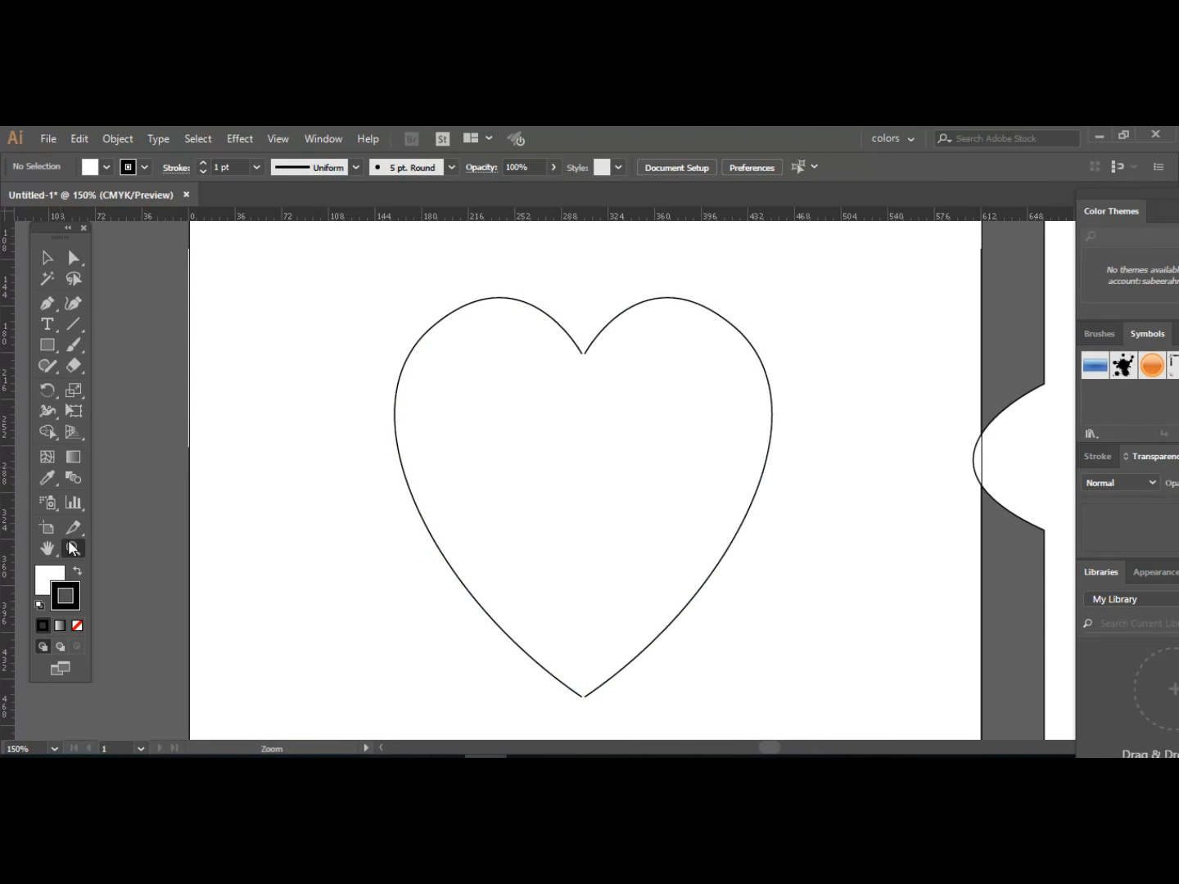
pyautogui.click(627, 416)
pyautogui.click(618, 434)
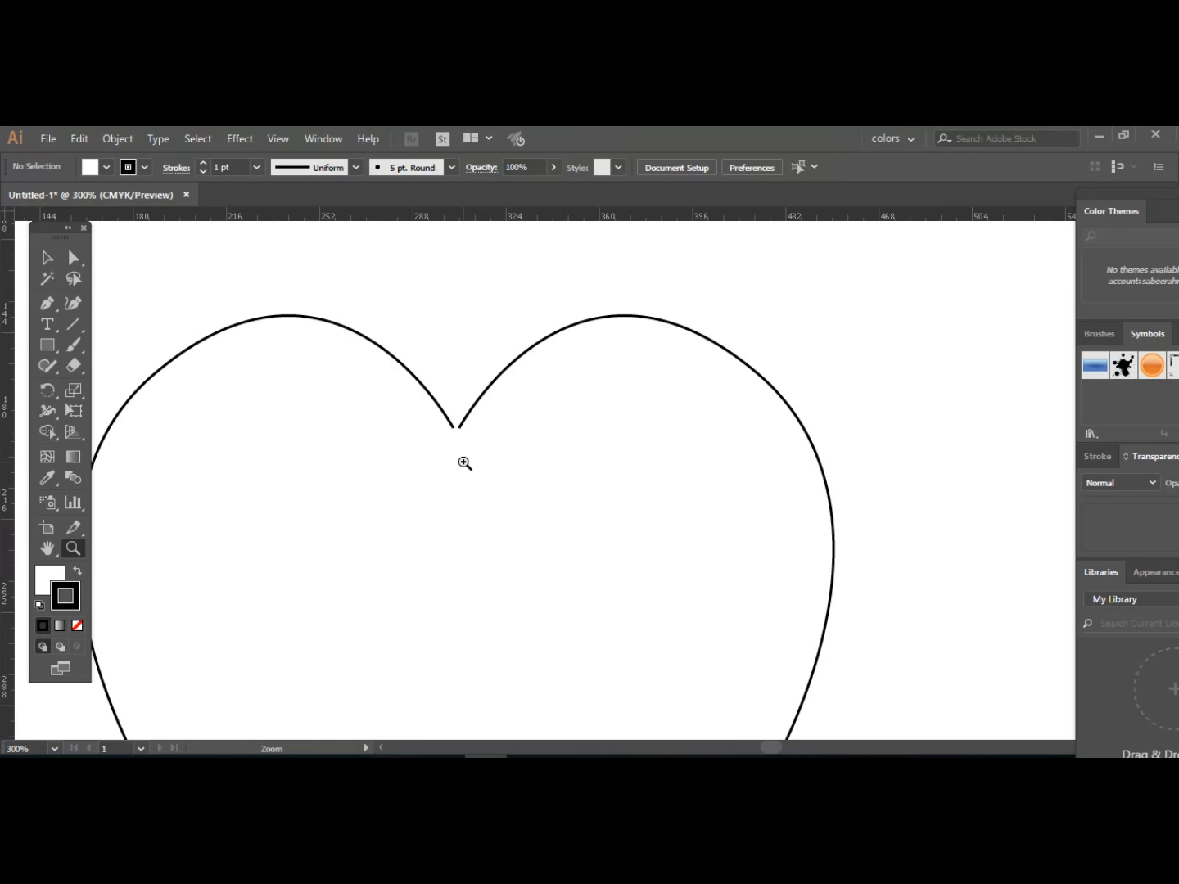
pyautogui.scroll(-5, 464, 463)
pyautogui.scroll(-15, 465, 463)
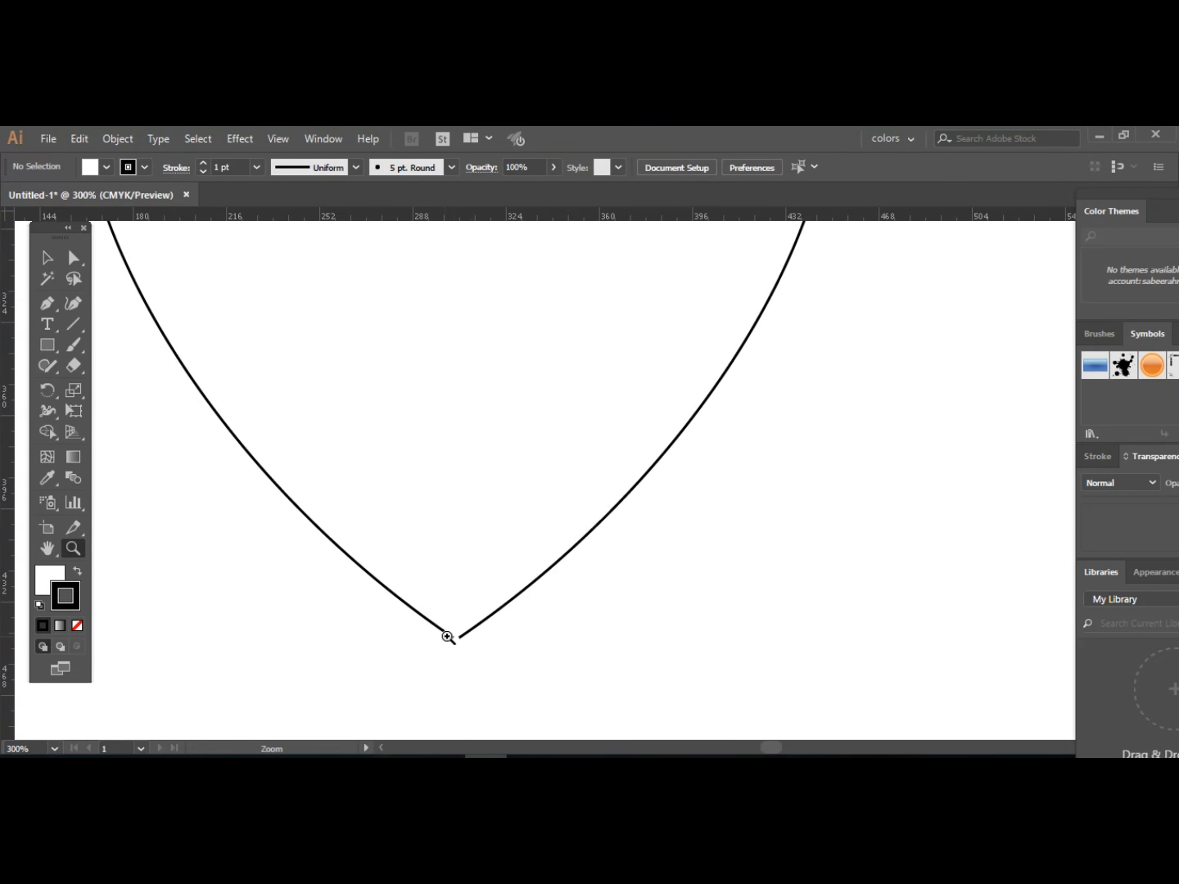
pyautogui.scroll(3, 474, 631)
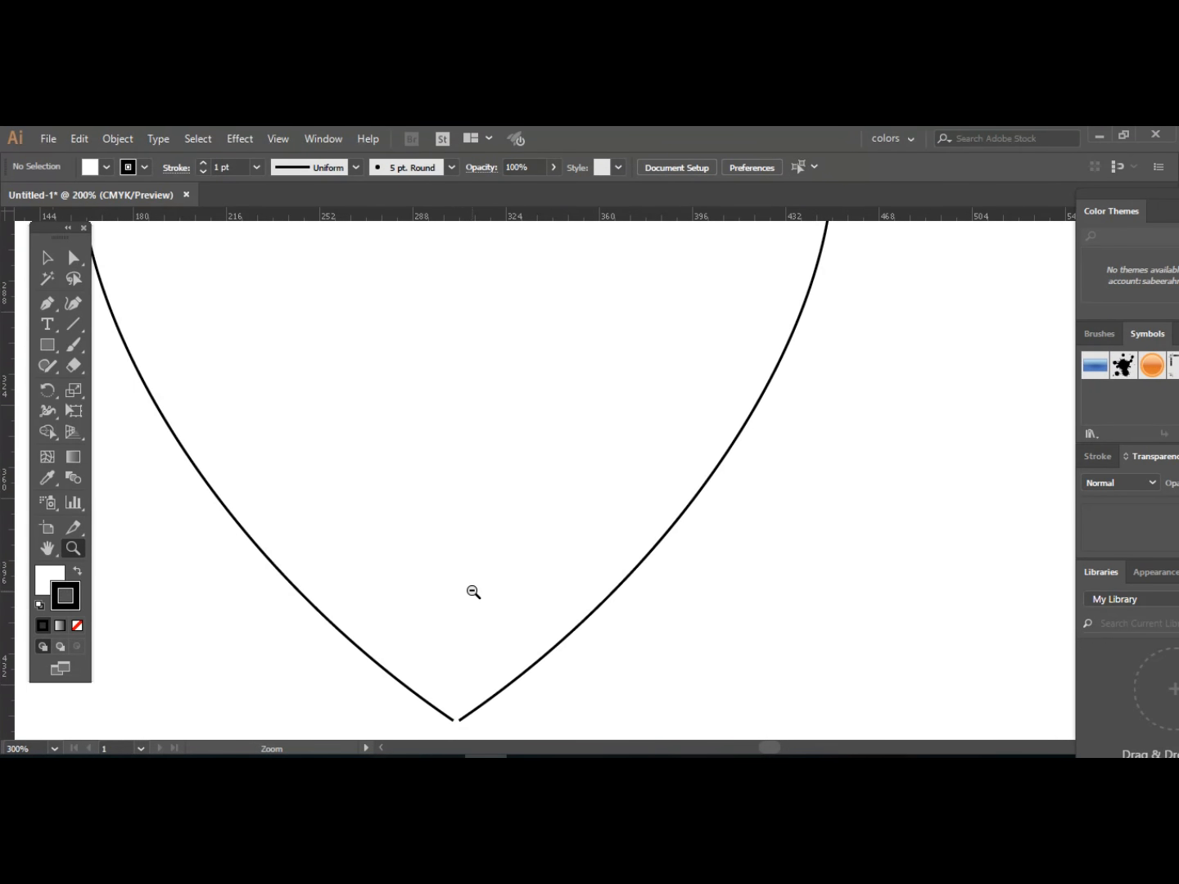
pyautogui.keyDown('alt'); pyautogui.click(473, 593); pyautogui.keyUp('alt')
pyautogui.keyDown('alt'); pyautogui.click(473, 591); pyautogui.keyUp('alt')
pyautogui.keyDown('alt'); pyautogui.click(474, 592); pyautogui.keyUp('alt')
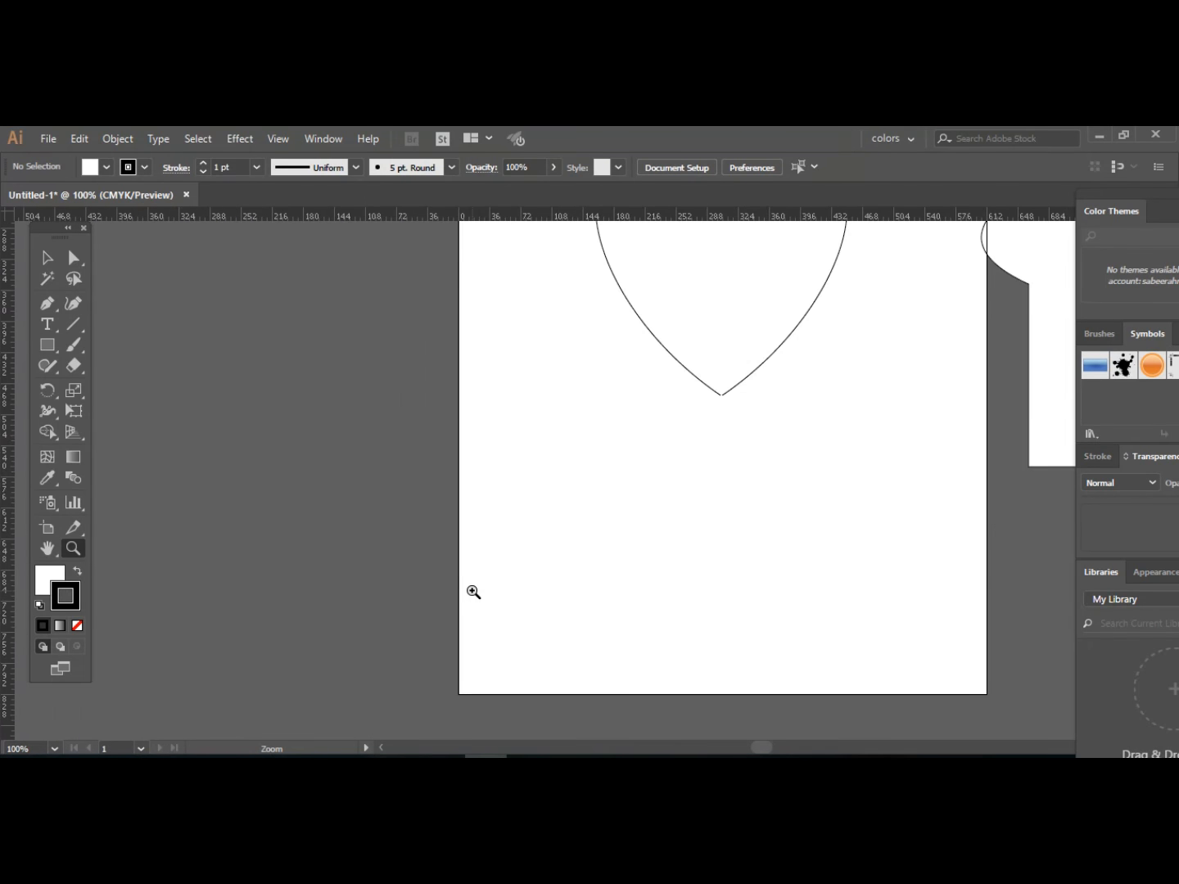
pyautogui.moveTo(666, 527); pyautogui.dragTo(600, 699)
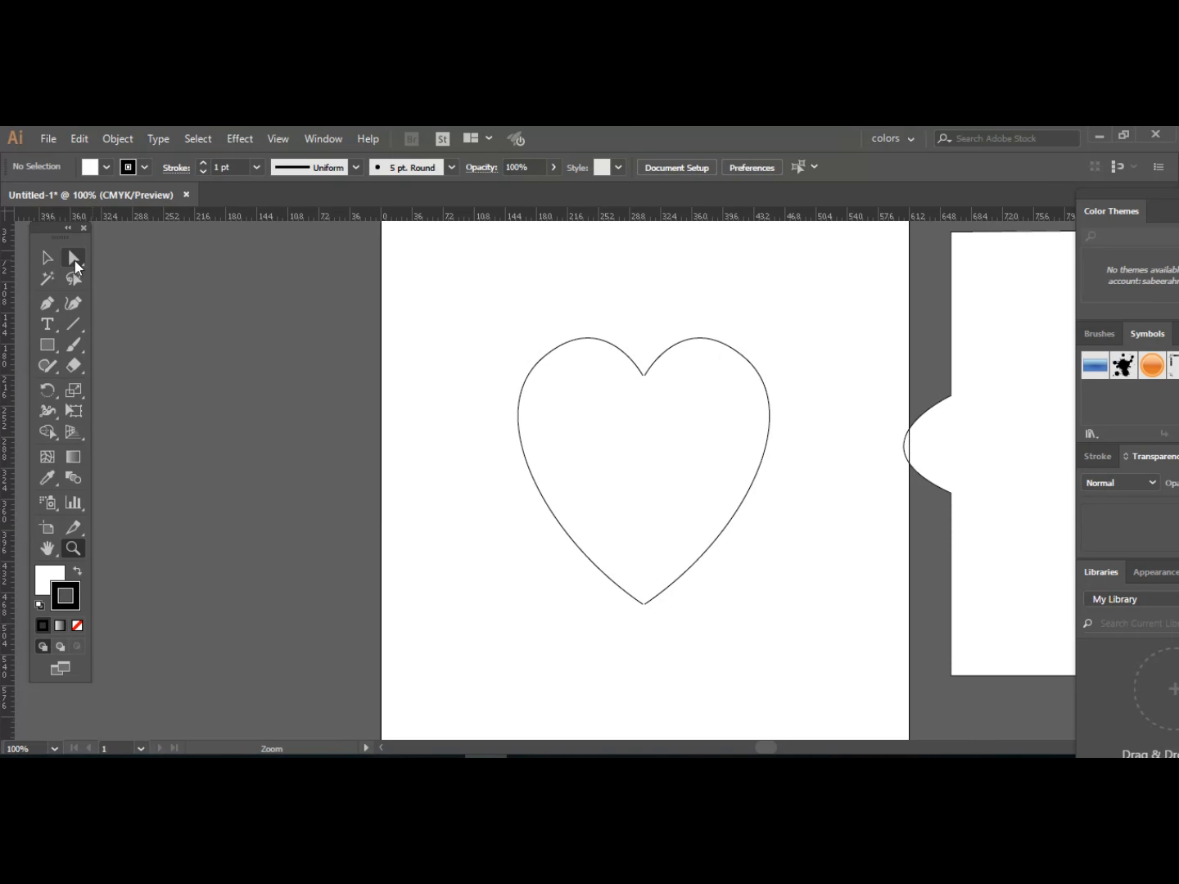
# Move both heart halves together off the artboard onto the empty canvas to its left.
pyautogui.click(75, 262)
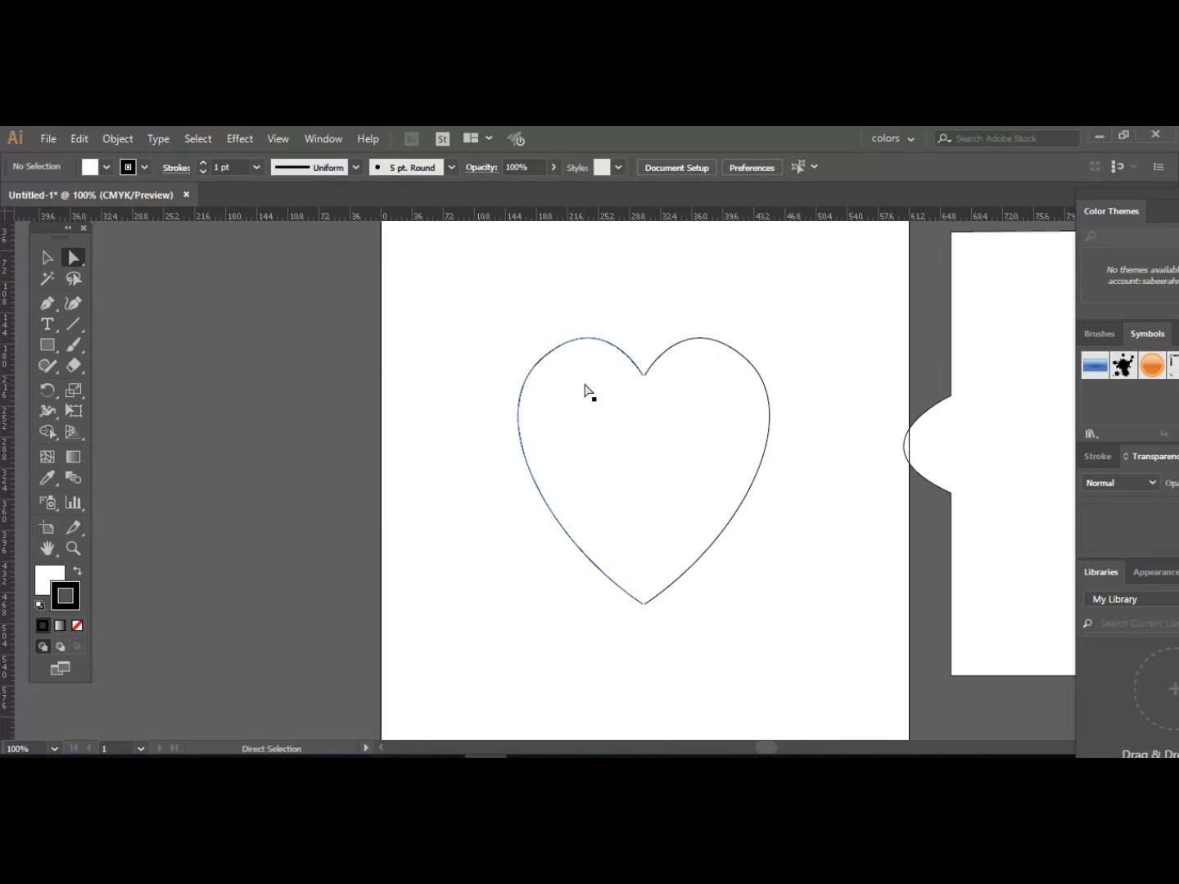
pyautogui.click(588, 393)
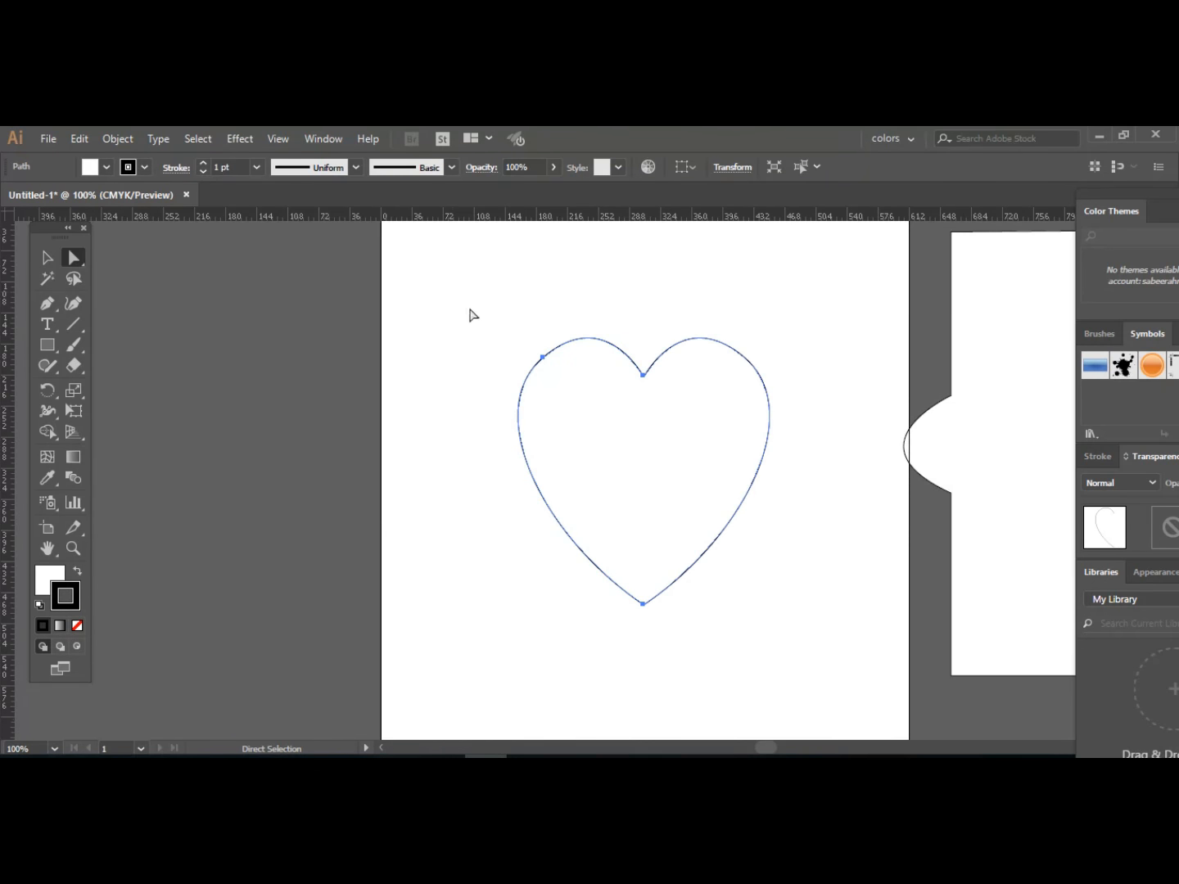
pyautogui.moveTo(449, 302); pyautogui.dragTo(843, 714)
pyautogui.moveTo(709, 452); pyautogui.dragTo(290, 377)
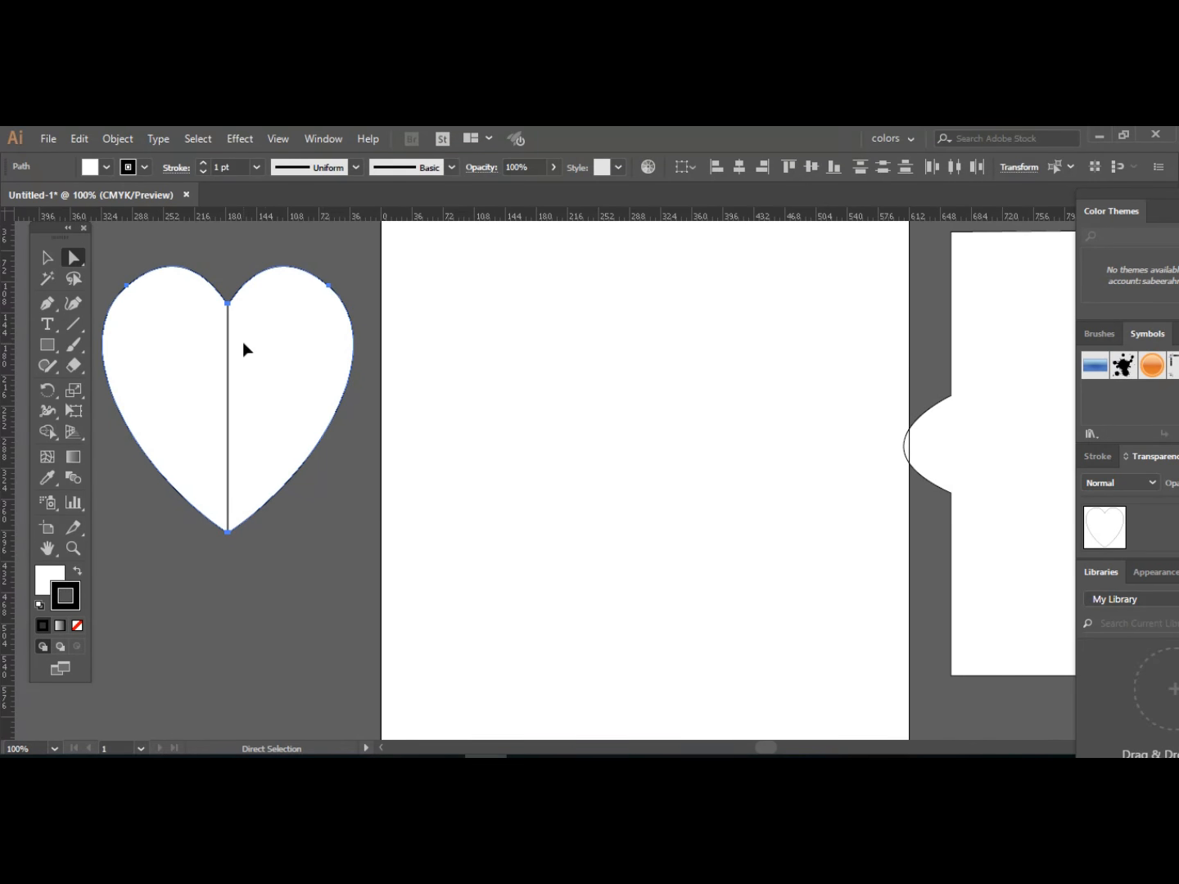
pyautogui.moveTo(244, 349)
pyautogui.mouseDown()
pyautogui.moveTo(284, 387)
pyautogui.moveTo(254, 341)
pyautogui.mouseUp()
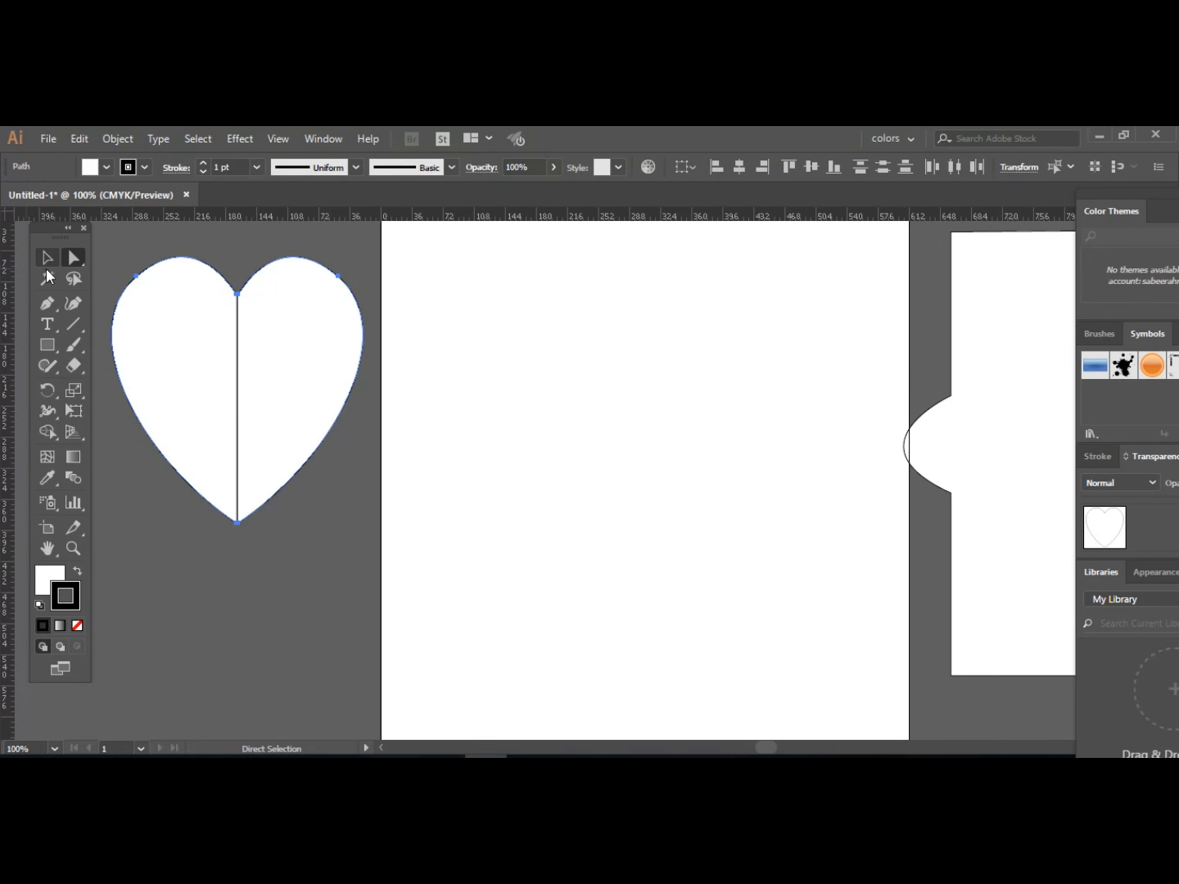
# Draw two separate 45-degree lines on the artboard that slope down and away from each other, with a gap between their upper ends.
pyautogui.click(72, 328)
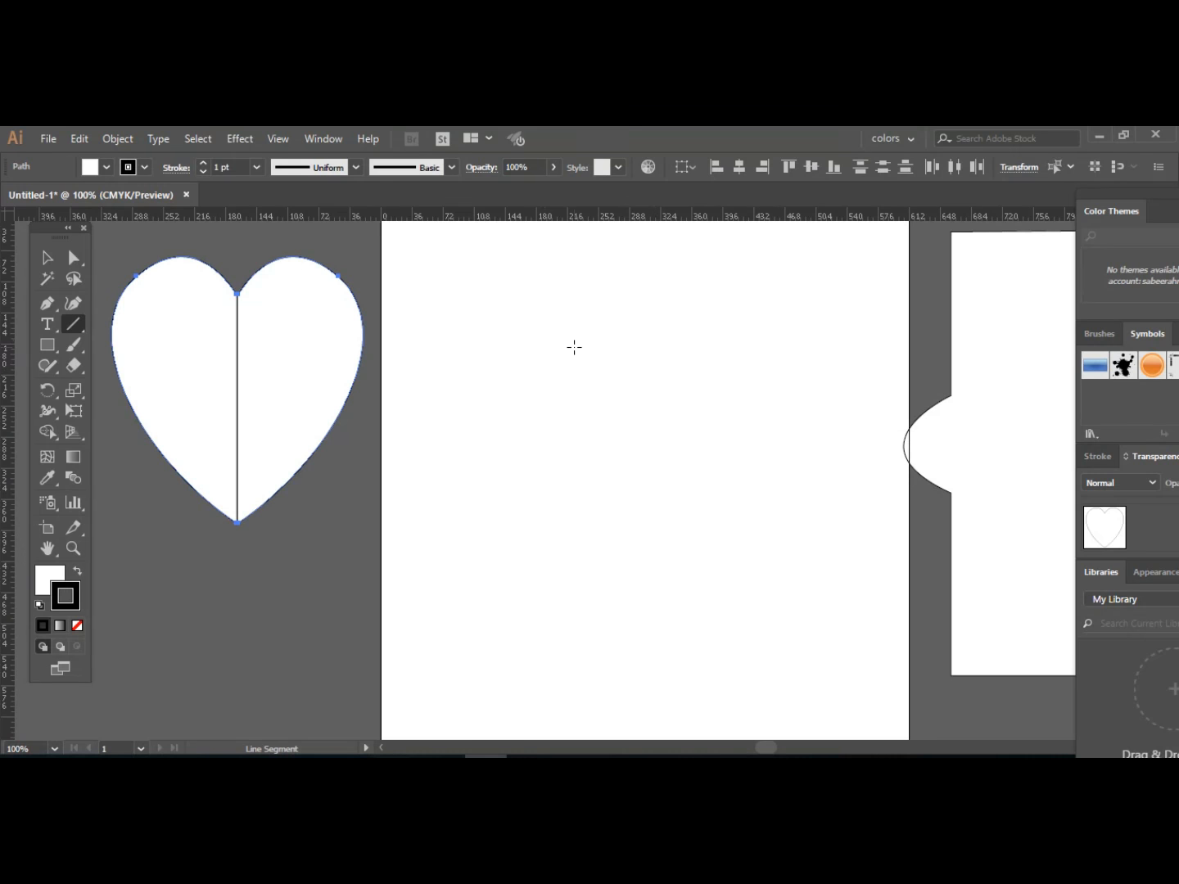
pyautogui.moveTo(575, 348); pyautogui.dragTo(468, 504)
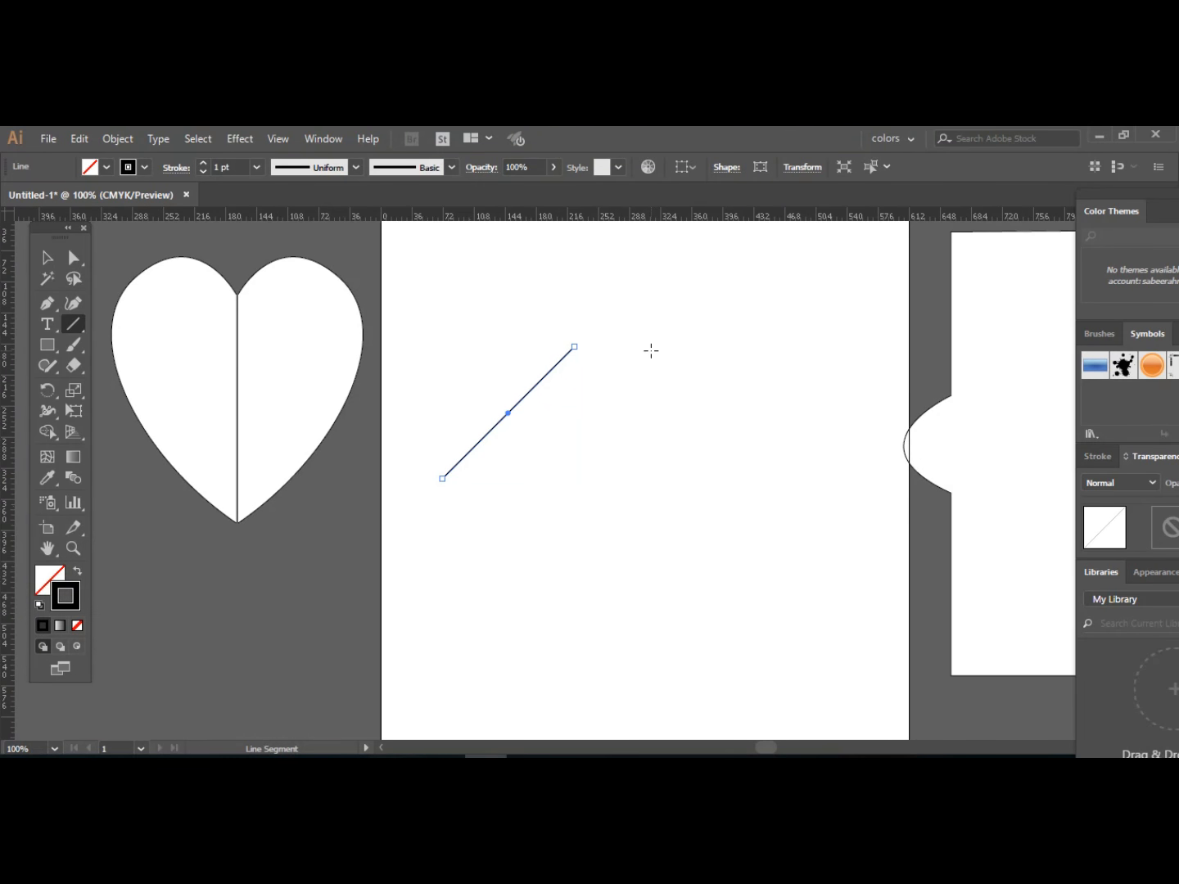
pyautogui.moveTo(651, 350); pyautogui.dragTo(809, 500)
# Join the upper endpoints of the two diagonal lines, and remove the connecting segment again.
pyautogui.click(46, 261)
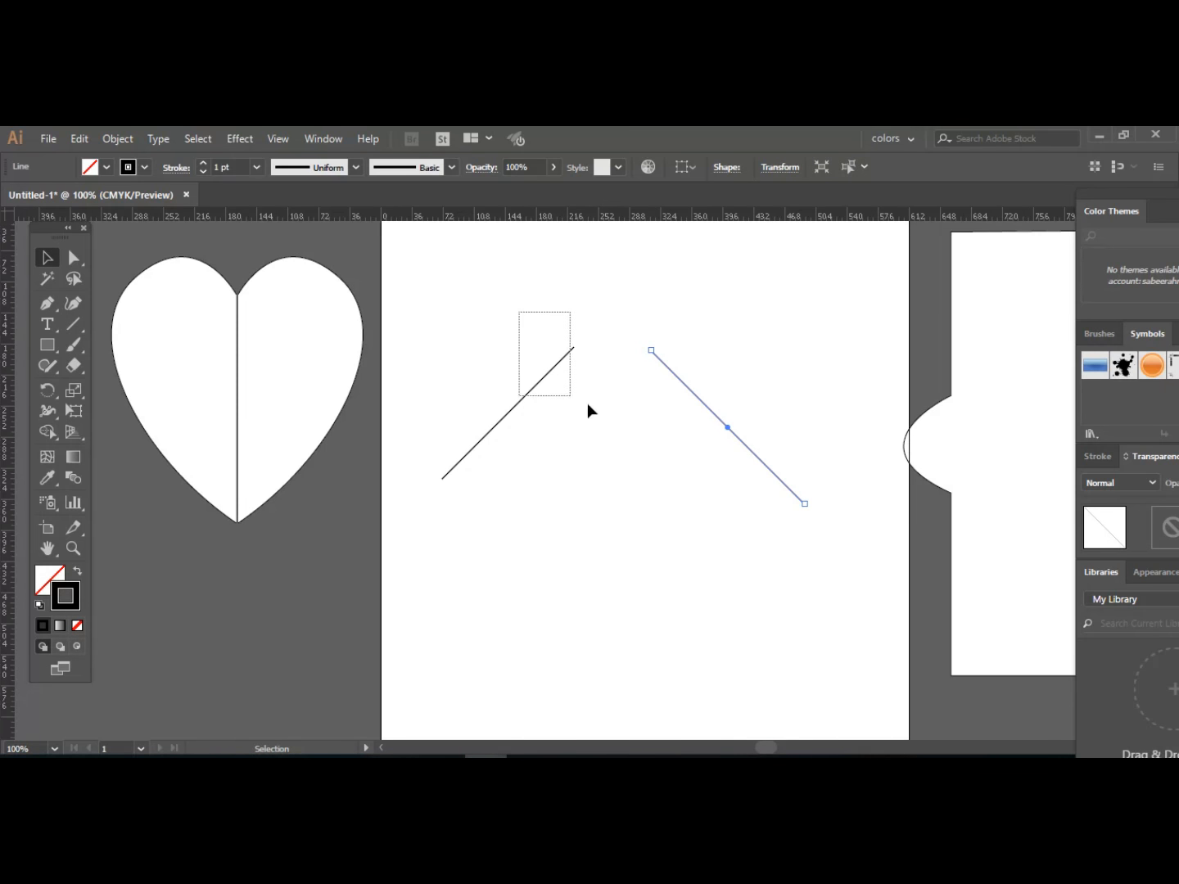
pyautogui.moveTo(587, 402); pyautogui.dragTo(724, 415)
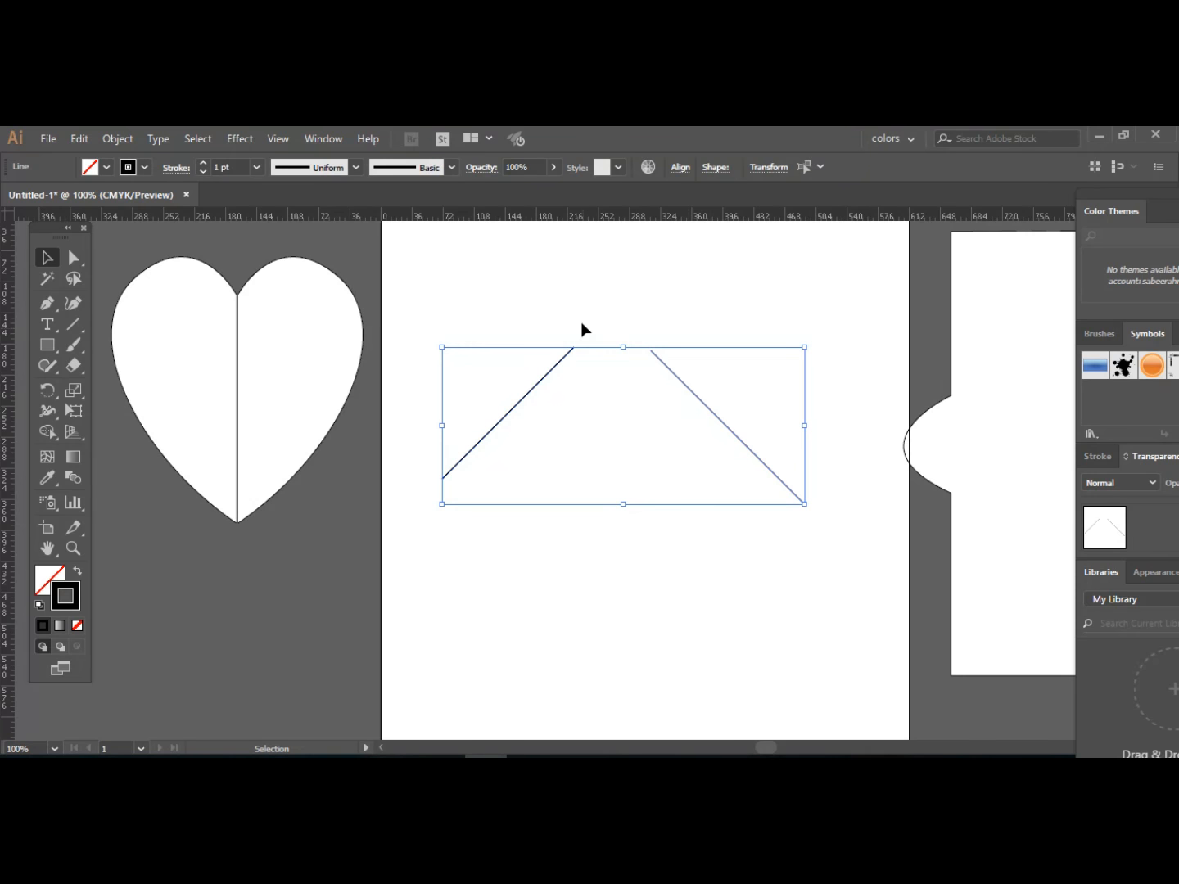
pyautogui.click(73, 260)
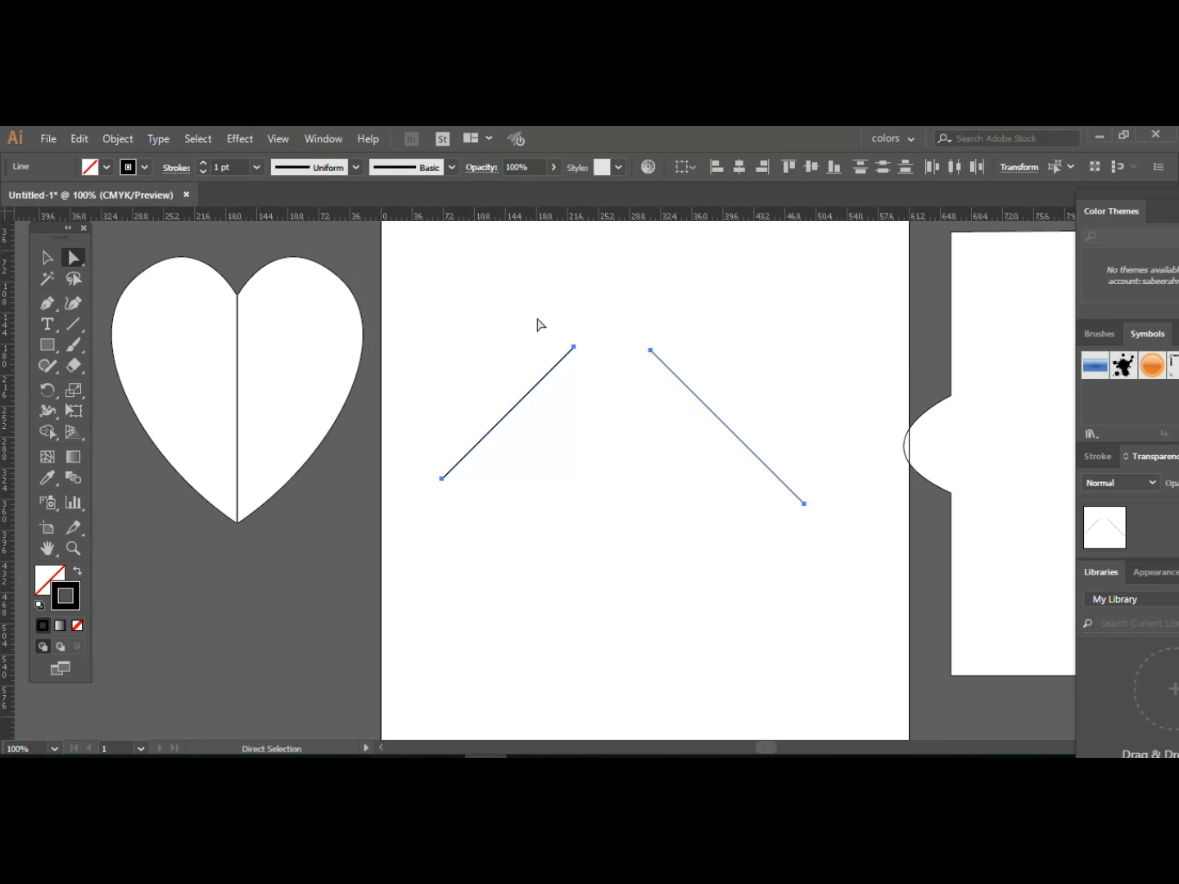
pyautogui.moveTo(538, 320); pyautogui.dragTo(724, 409)
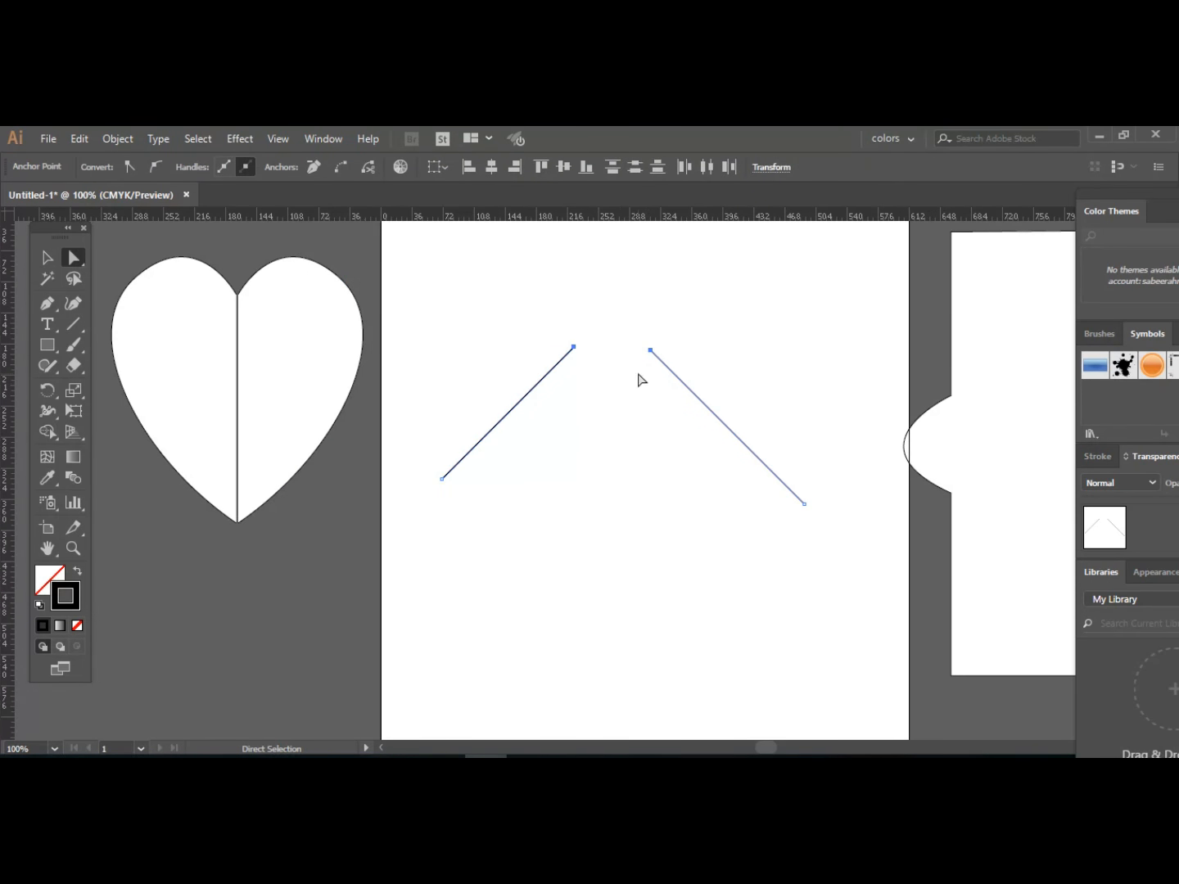
pyautogui.rightClick(600, 348)
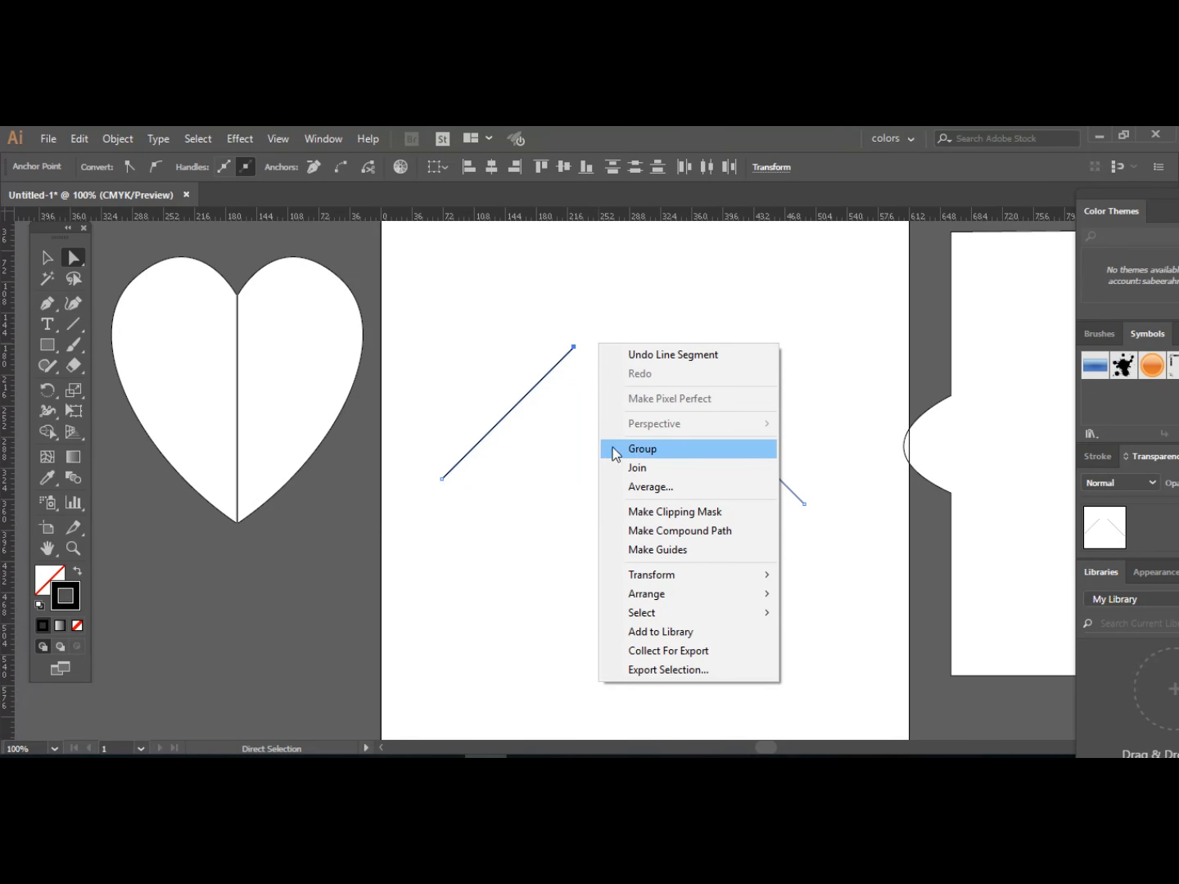
pyautogui.click(638, 468)
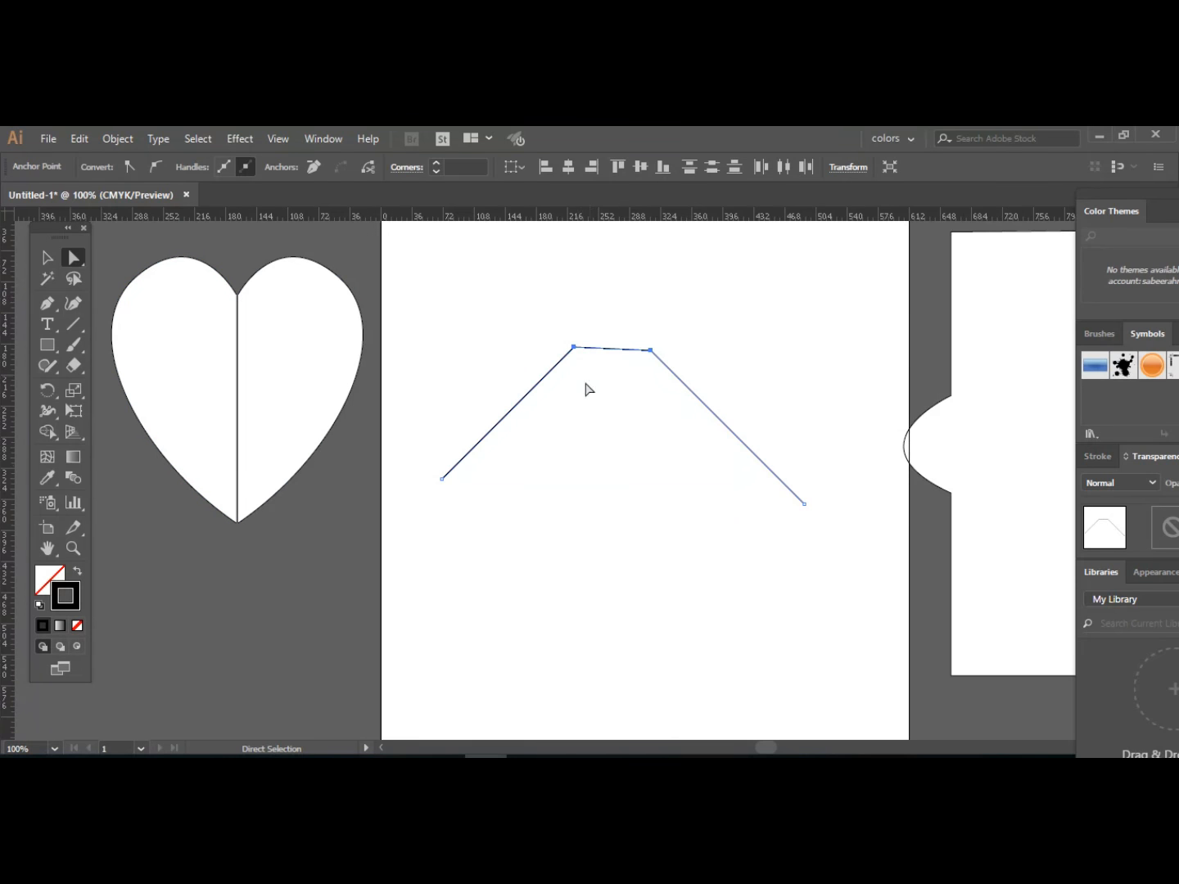
pyautogui.click(618, 355)
pyautogui.press('Delete')
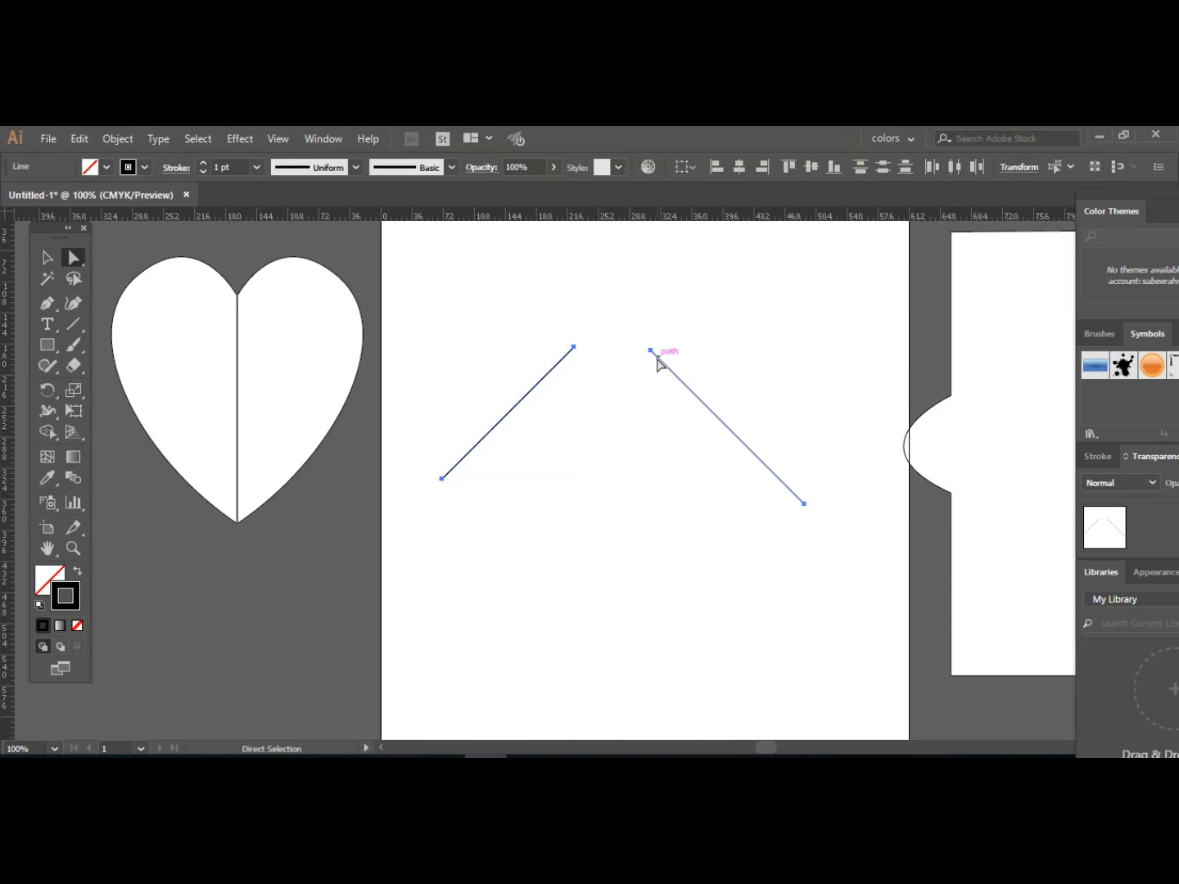
# Move the right diagonal line against the left one so that their upper ends meet.
pyautogui.moveTo(655, 357); pyautogui.dragTo(645, 357)
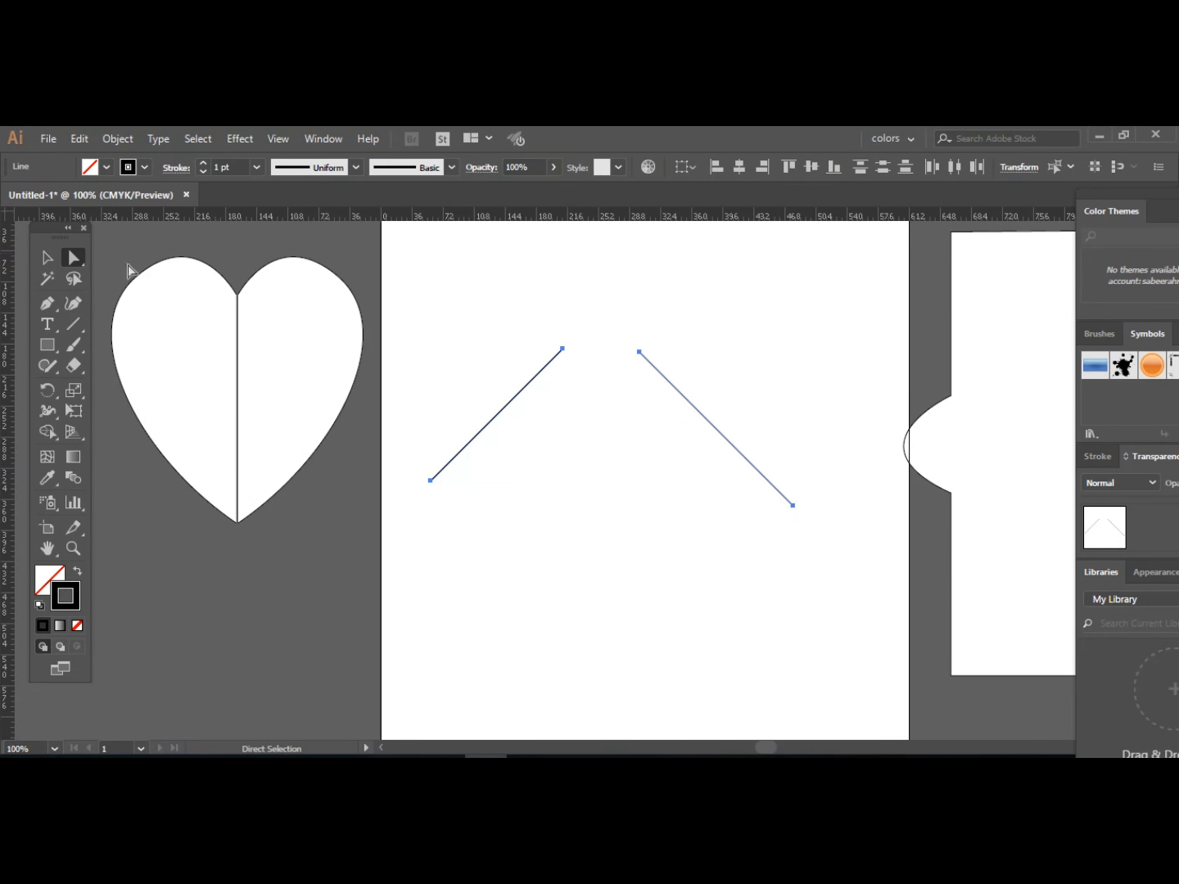
pyautogui.click(48, 258)
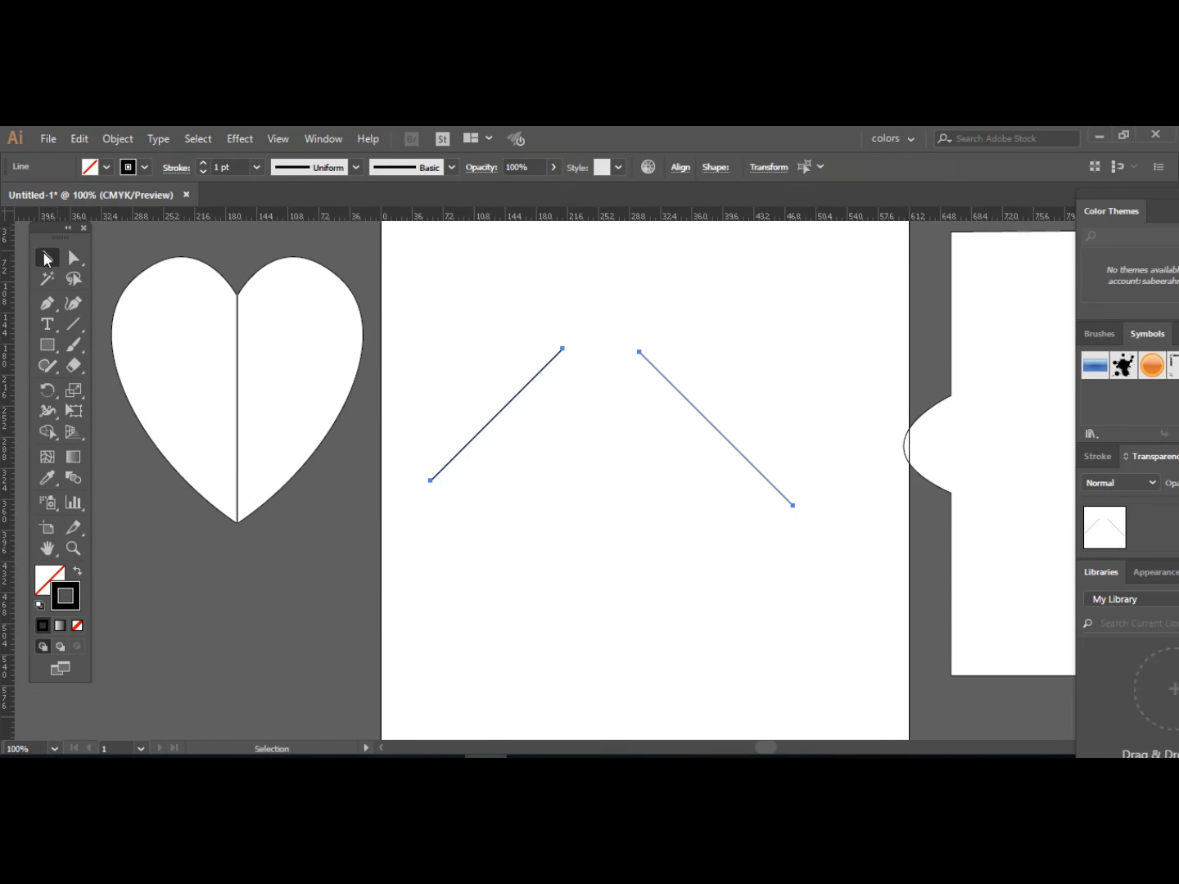
pyautogui.click(647, 339)
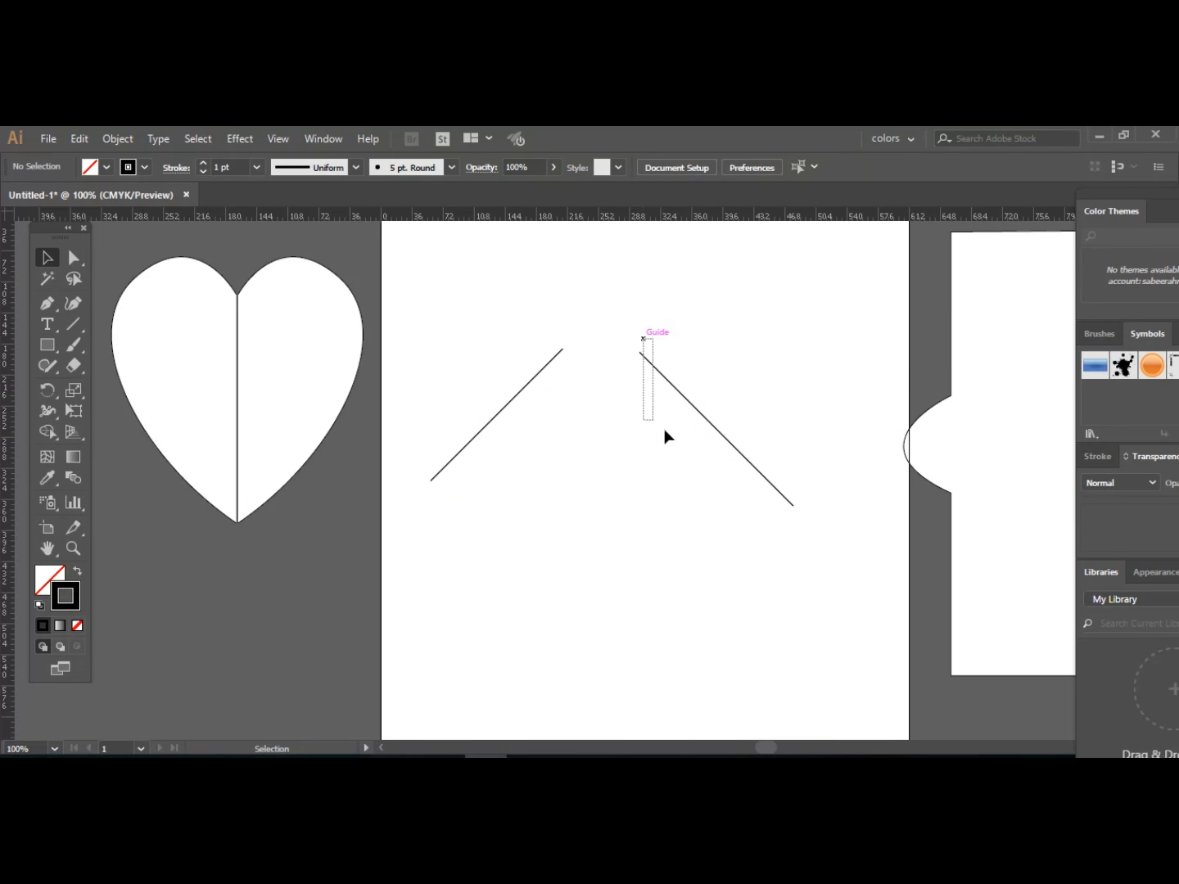
pyautogui.moveTo(664, 431); pyautogui.dragTo(791, 528)
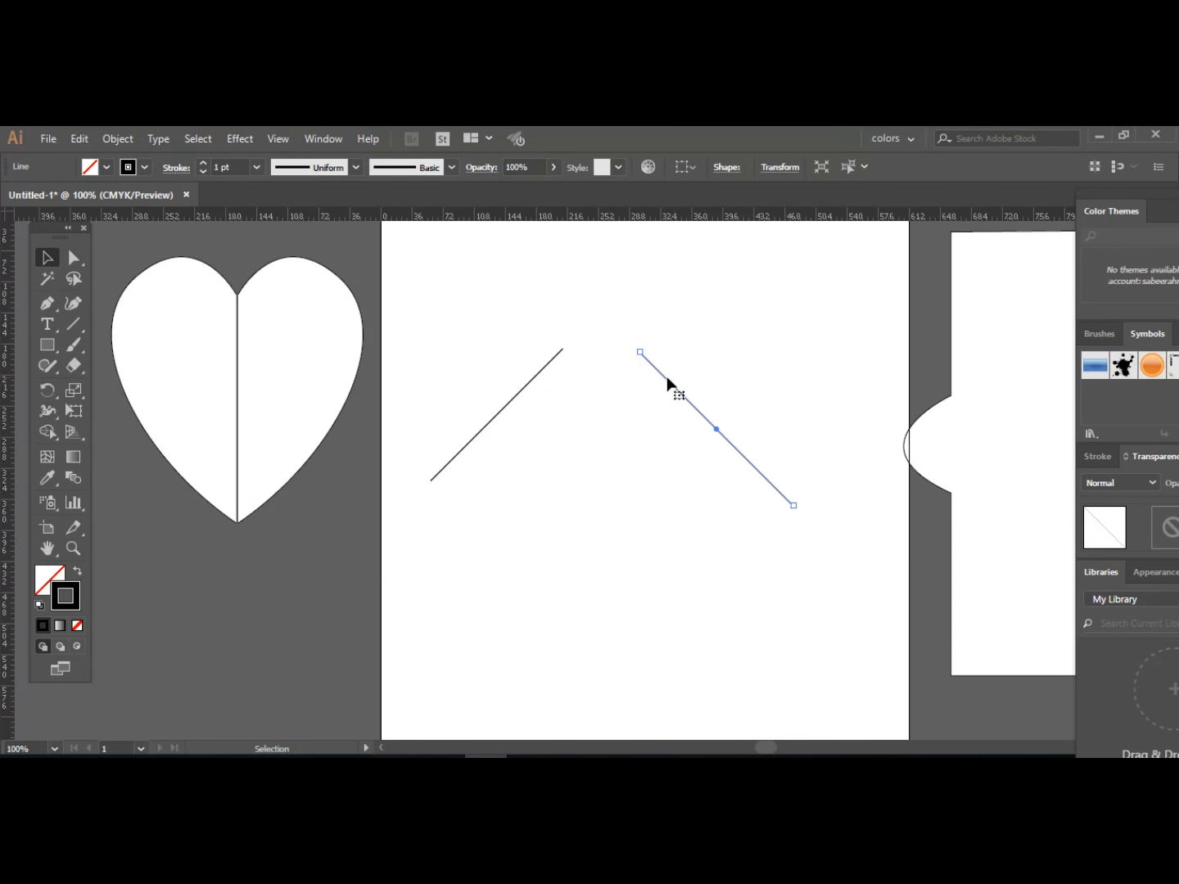
pyautogui.moveTo(659, 374); pyautogui.dragTo(585, 372)
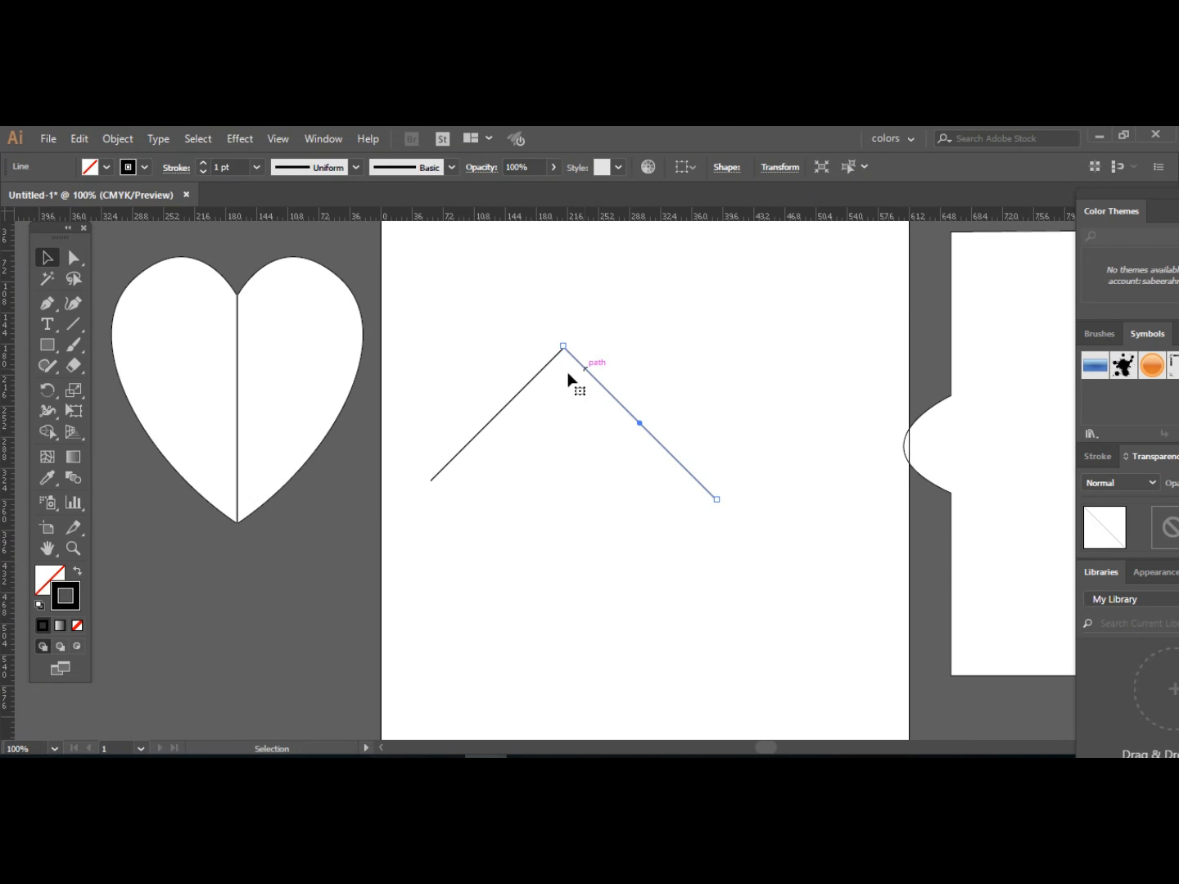
# Magnify the apex of the two diagonal lines to 300% to check whether their ends touch.
pyautogui.click(72, 552)
pyautogui.click(544, 416)
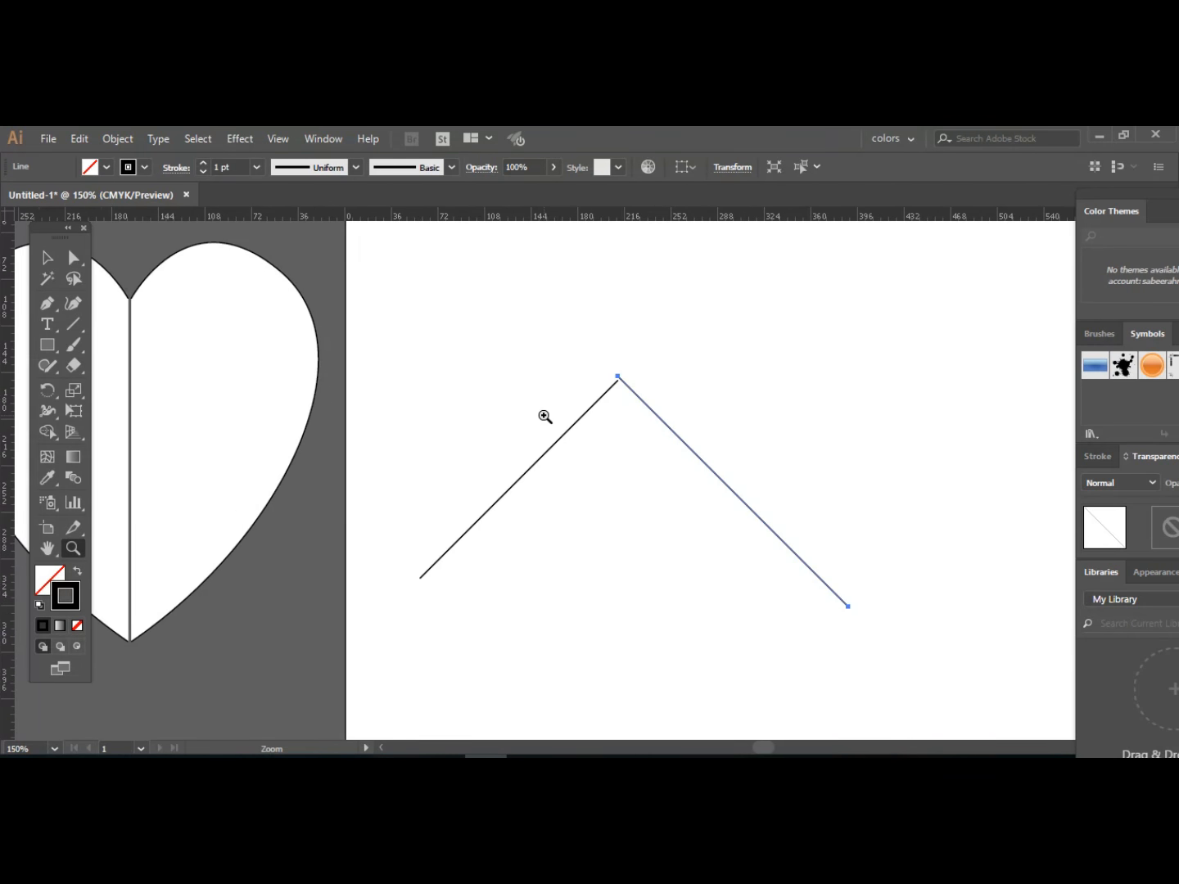
pyautogui.click(544, 417)
pyautogui.click(545, 415)
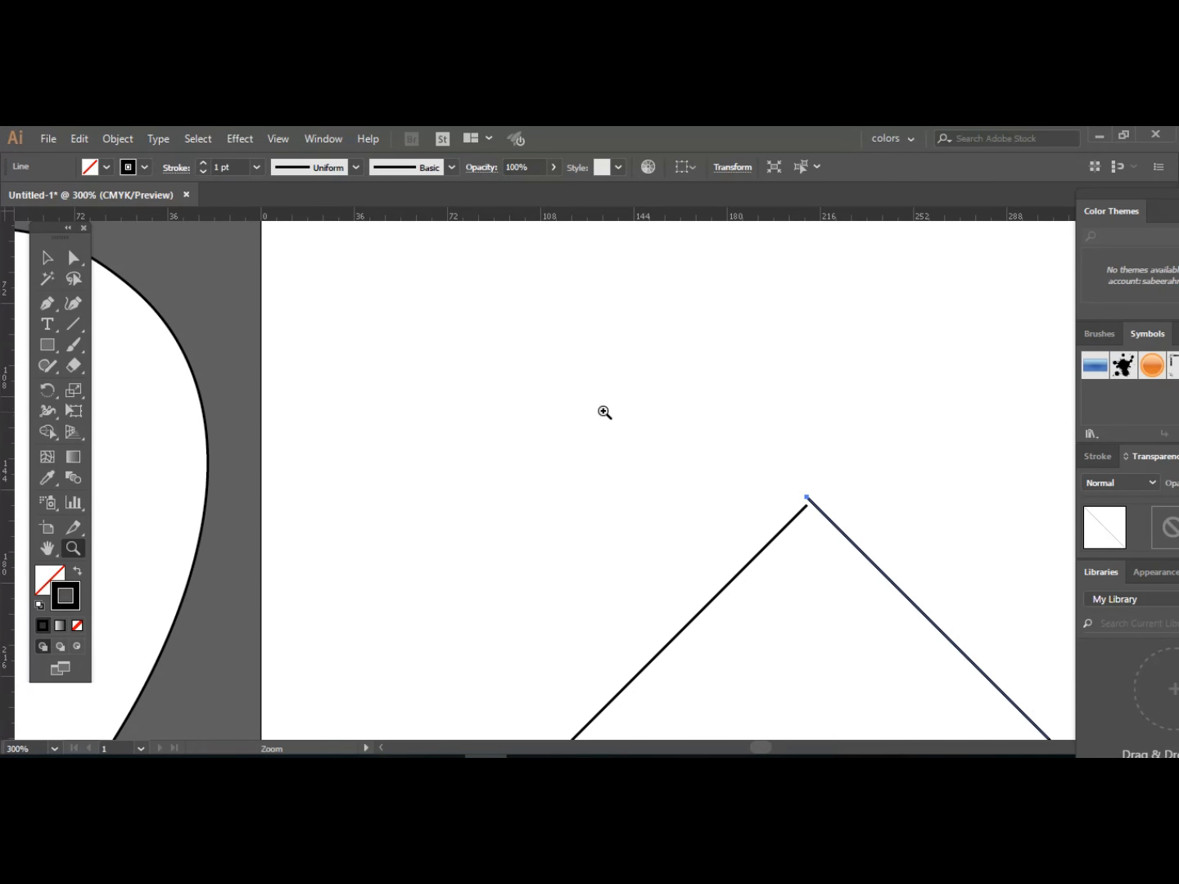
pyautogui.moveTo(674, 402); pyautogui.dragTo(579, 405)
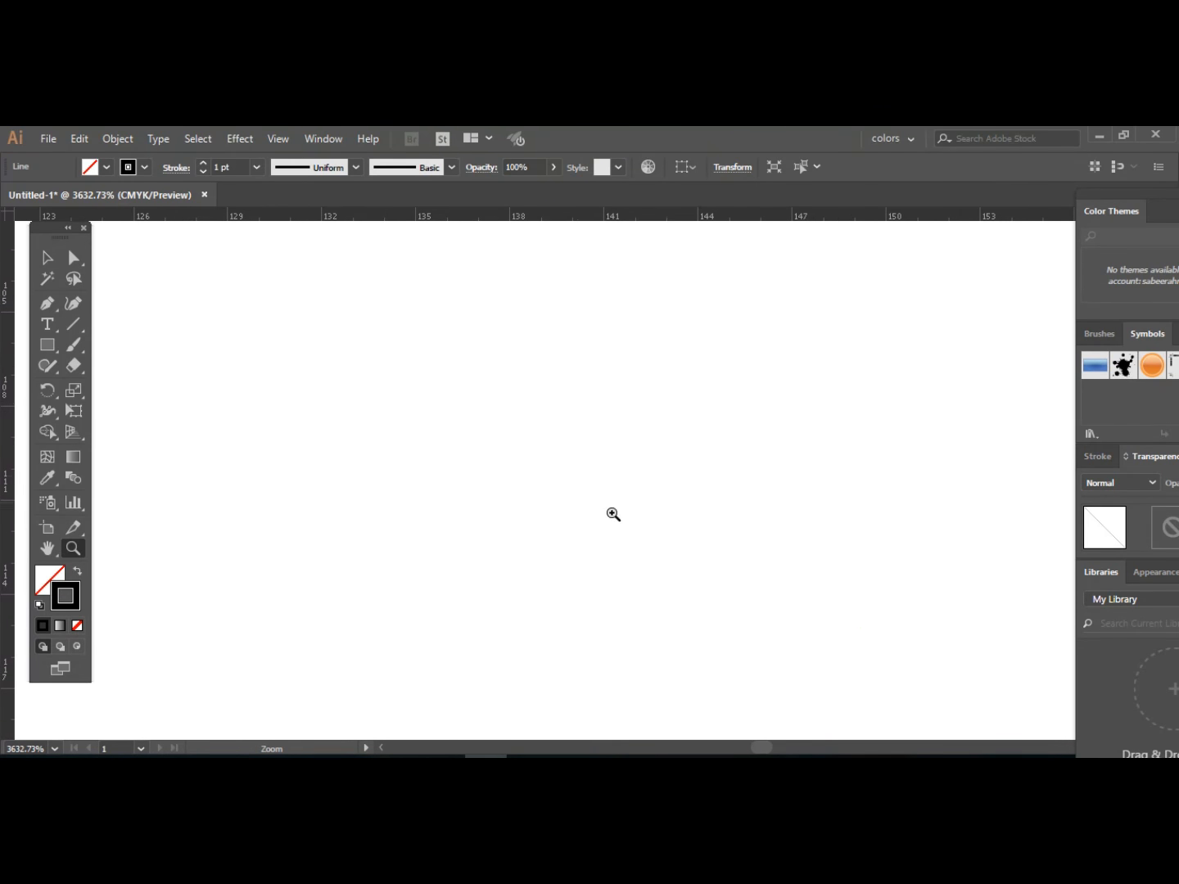
pyautogui.press('space')
pyautogui.moveTo(601, 523); pyautogui.dragTo(547, 327)
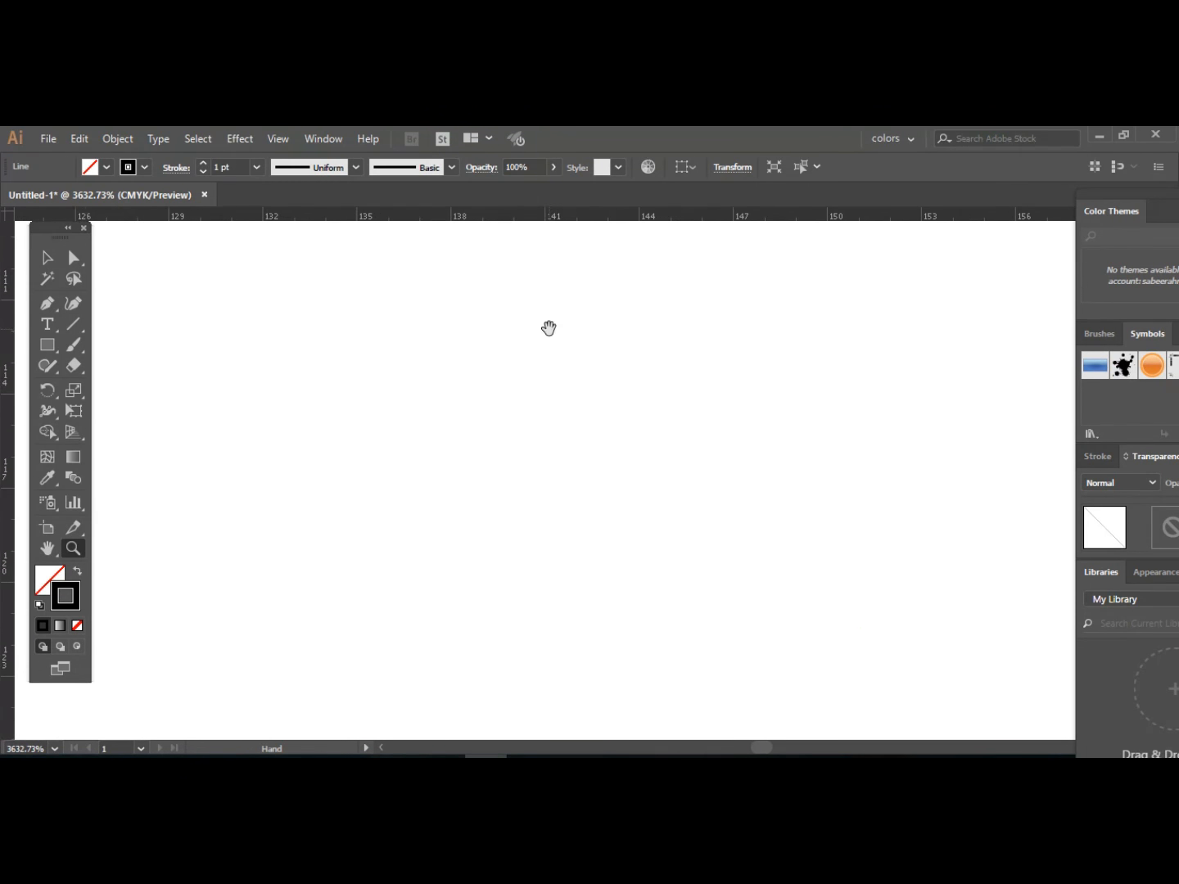
pyautogui.moveTo(548, 456); pyautogui.dragTo(888, 664)
pyautogui.moveTo(793, 572); pyautogui.dragTo(507, 335)
pyautogui.moveTo(577, 612); pyautogui.dragTo(529, 405)
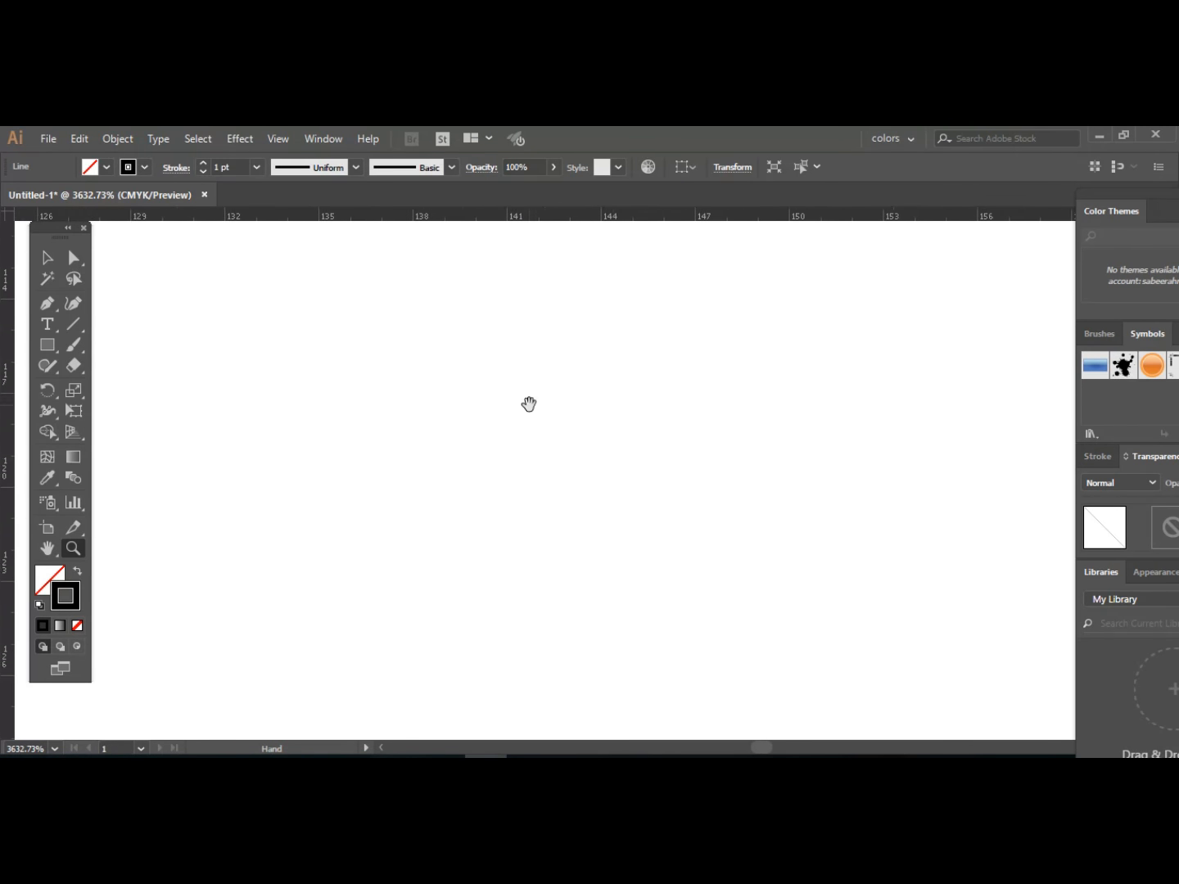
pyautogui.moveTo(615, 659); pyautogui.dragTo(580, 512)
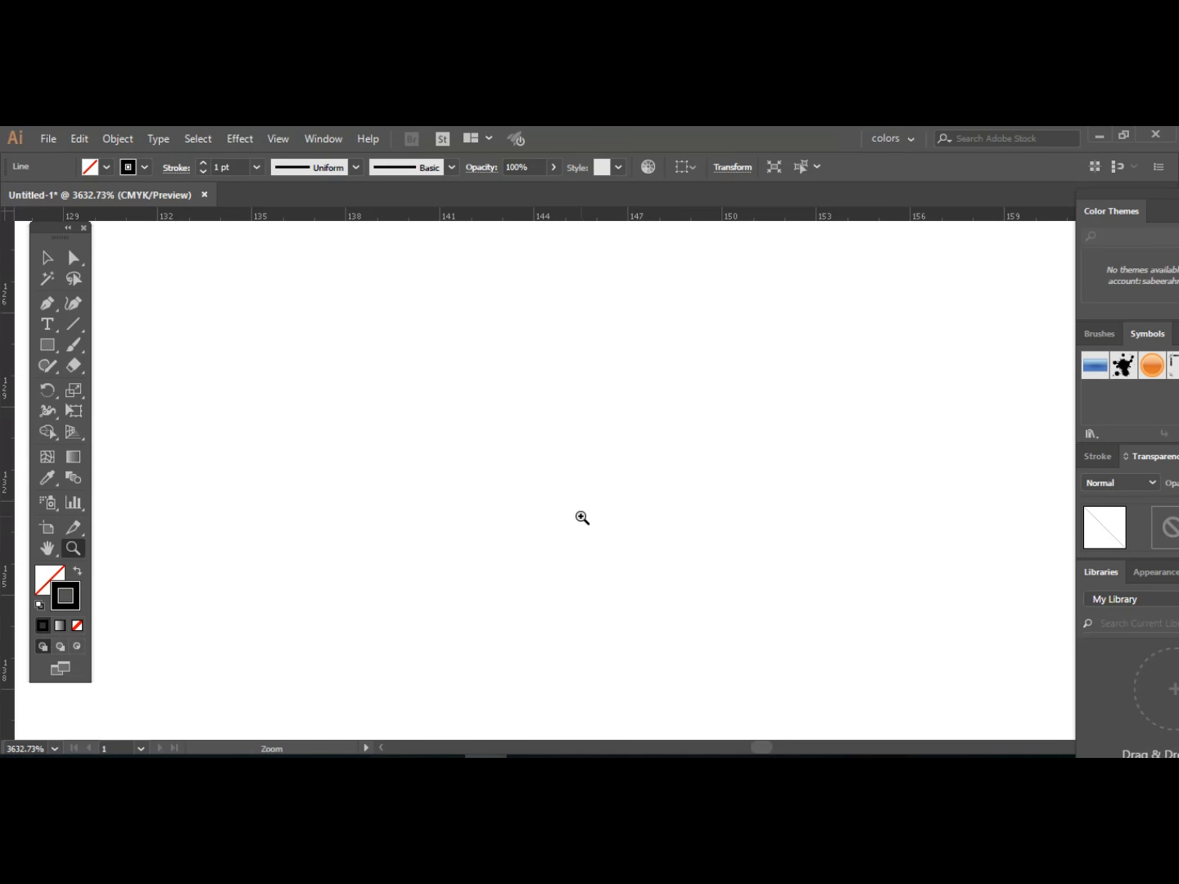
pyautogui.keyDown('alt'); pyautogui.click(582, 517); pyautogui.keyUp('alt')
pyautogui.keyDown('alt'); pyautogui.click(582, 518); pyautogui.keyUp('alt')
pyautogui.keyDown('alt'); pyautogui.click(583, 518); pyautogui.keyUp('alt')
pyautogui.keyDown('alt'); pyautogui.click(582, 517); pyautogui.keyUp('alt')
pyautogui.keyDown('alt'); pyautogui.click(583, 519); pyautogui.keyUp('alt')
pyautogui.keyDown('alt'); pyautogui.click(582, 518); pyautogui.keyUp('alt')
pyautogui.keyDown('alt'); pyautogui.click(583, 518); pyautogui.keyUp('alt')
pyautogui.keyDown('alt'); pyautogui.click(582, 518); pyautogui.keyUp('alt')
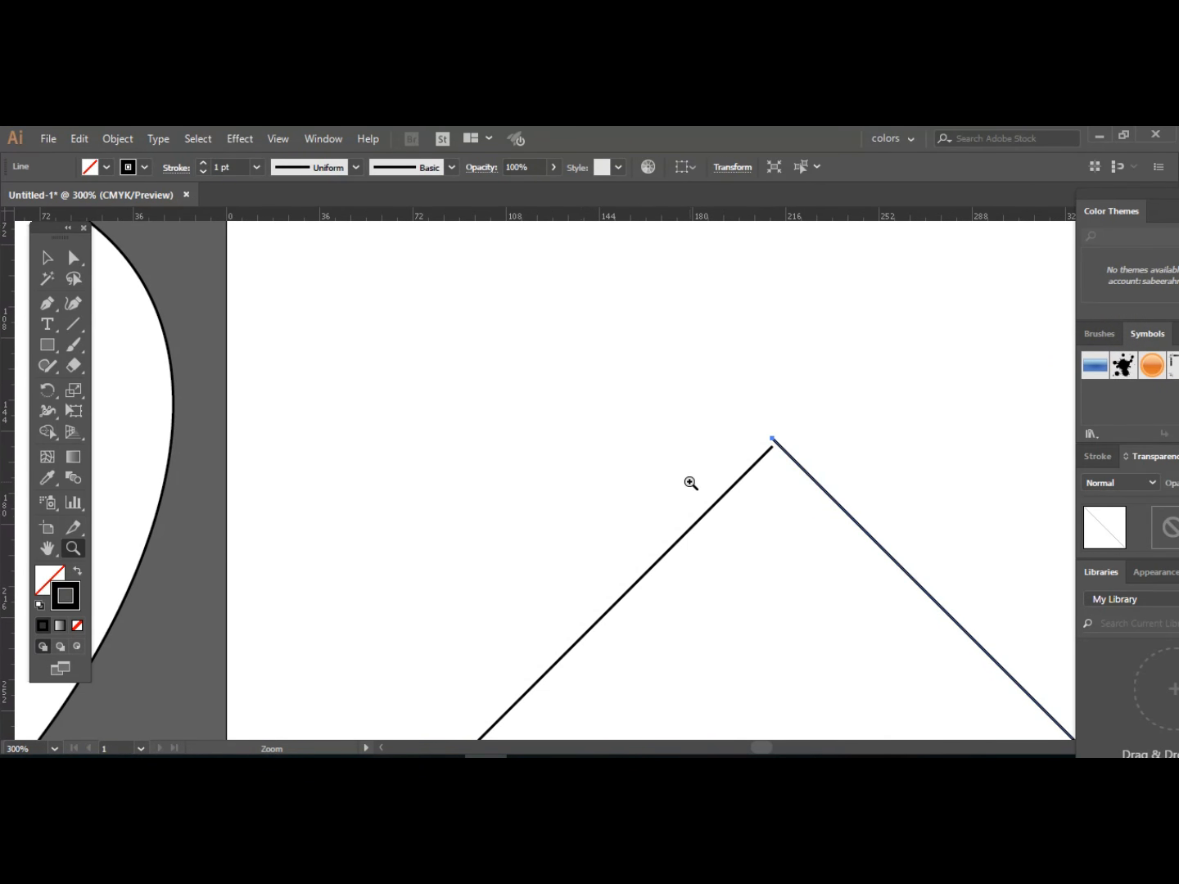
# Move the right diagonal line down slightly so that its upper end meets the left line's upper end.
pyautogui.moveTo(690, 482); pyautogui.dragTo(522, 461)
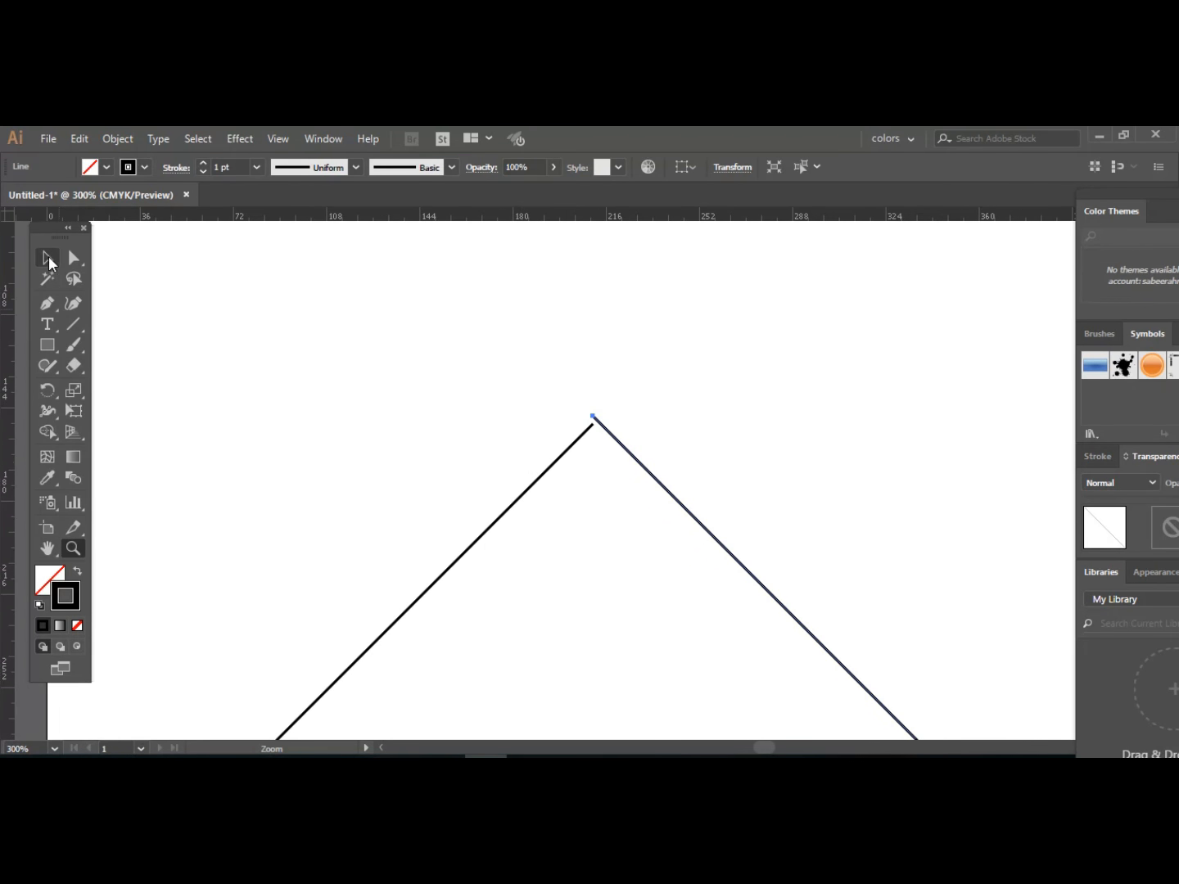
pyautogui.click(49, 259)
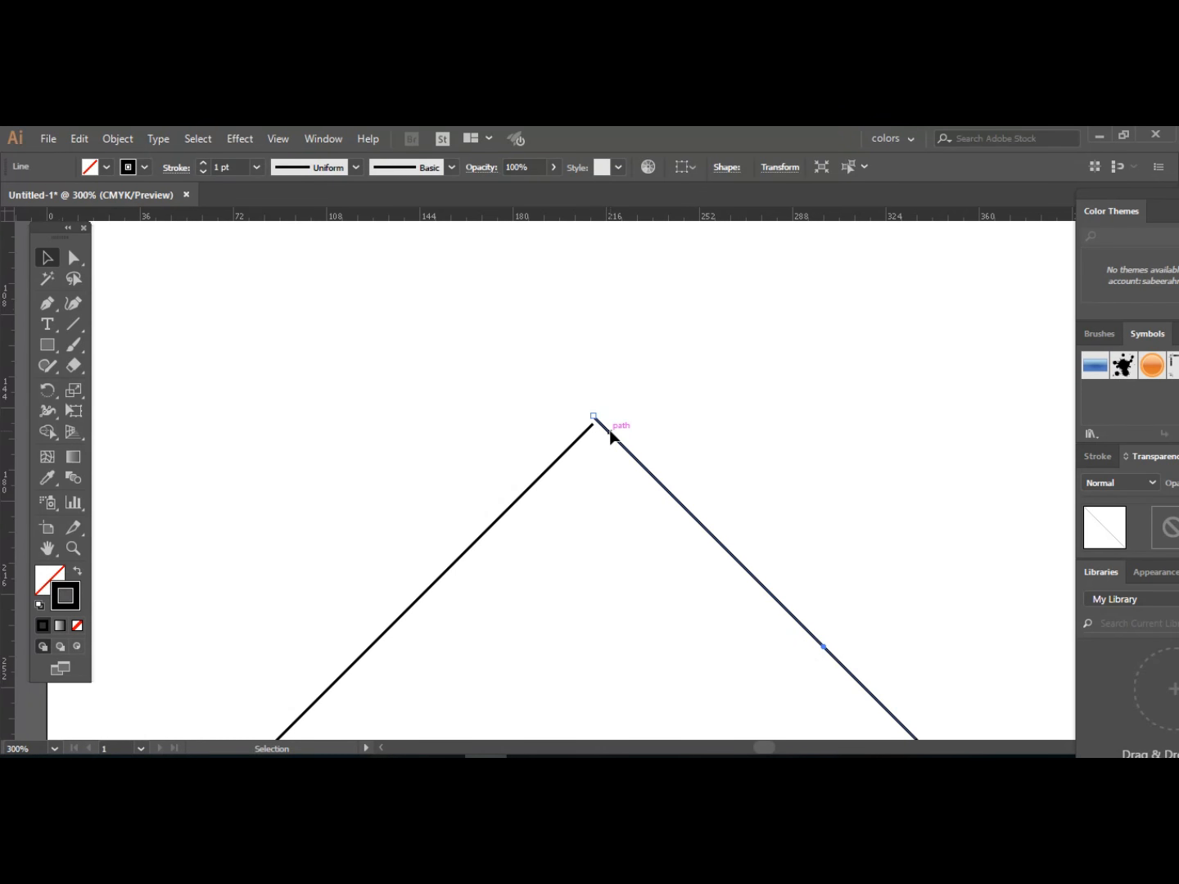
pyautogui.moveTo(610, 436)
pyautogui.mouseDown()
pyautogui.moveTo(609, 452)
pyautogui.moveTo(610, 440)
pyautogui.mouseUp()
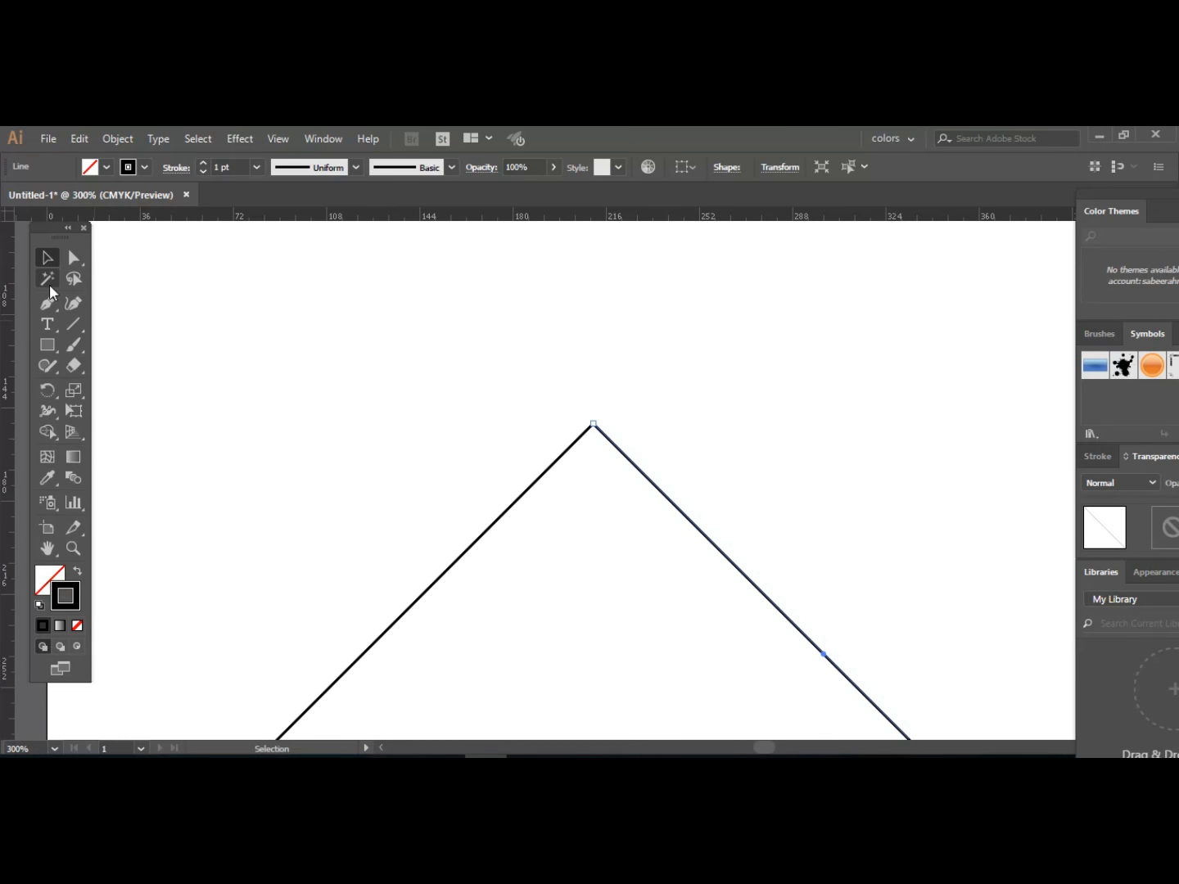
# Magnify the apex of the two diagonal lines to 2400% to examine how closely their ends meet.
pyautogui.click(73, 549)
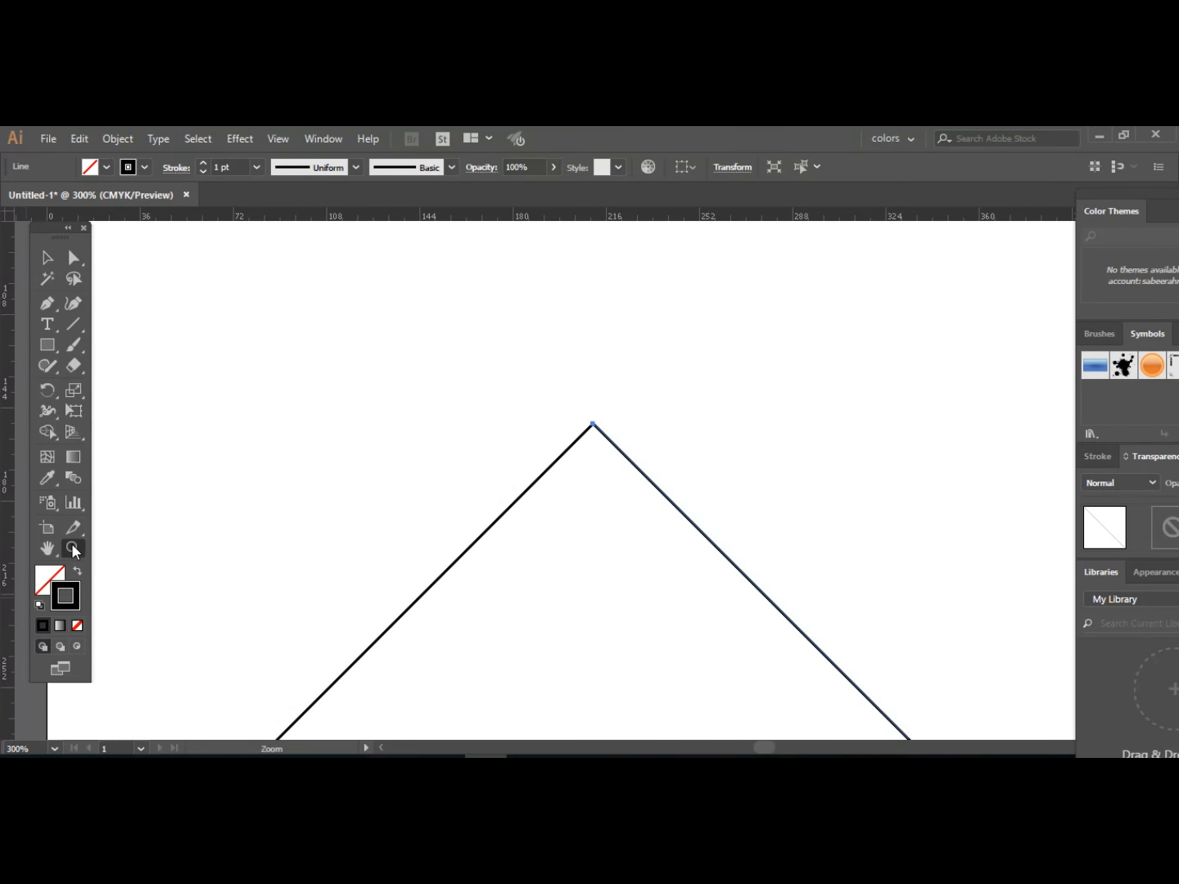
pyautogui.click(348, 496)
pyautogui.press('space')
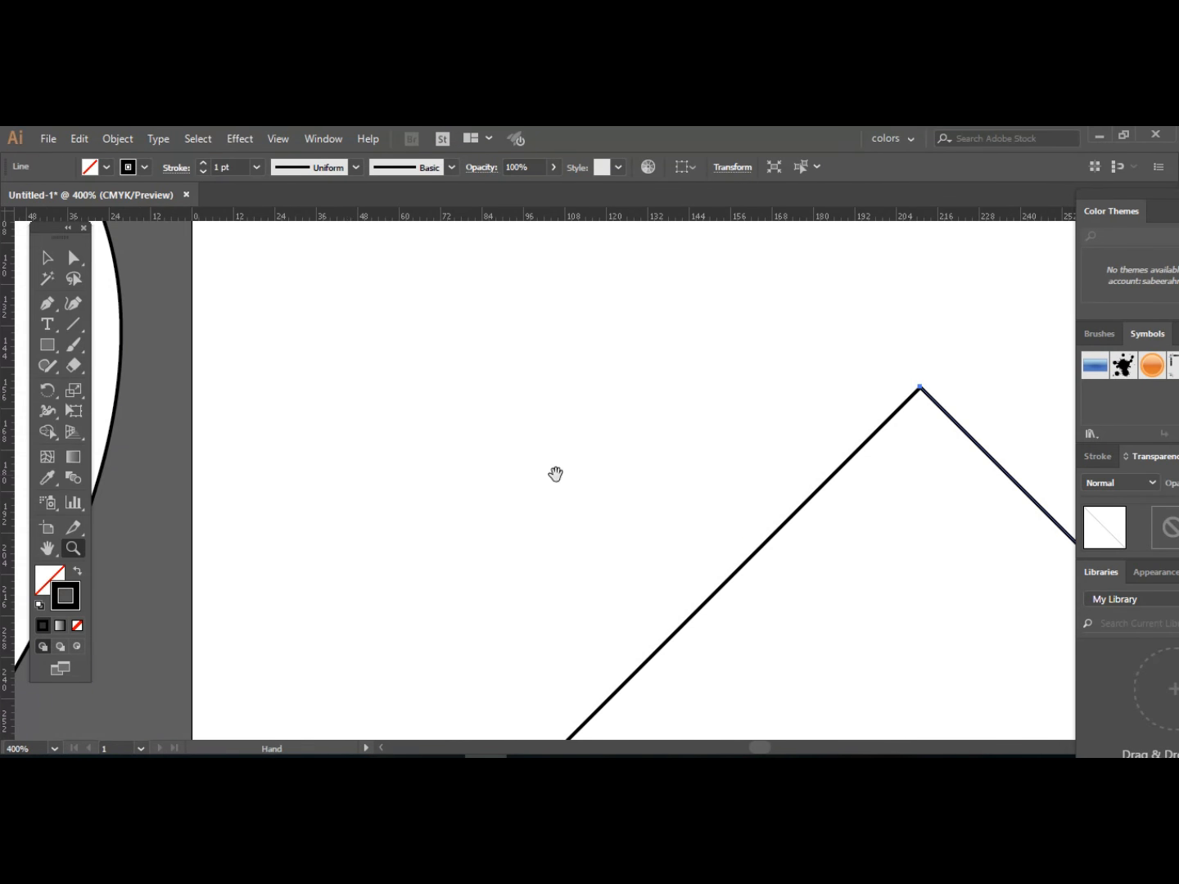
pyautogui.moveTo(555, 474); pyautogui.dragTo(234, 487)
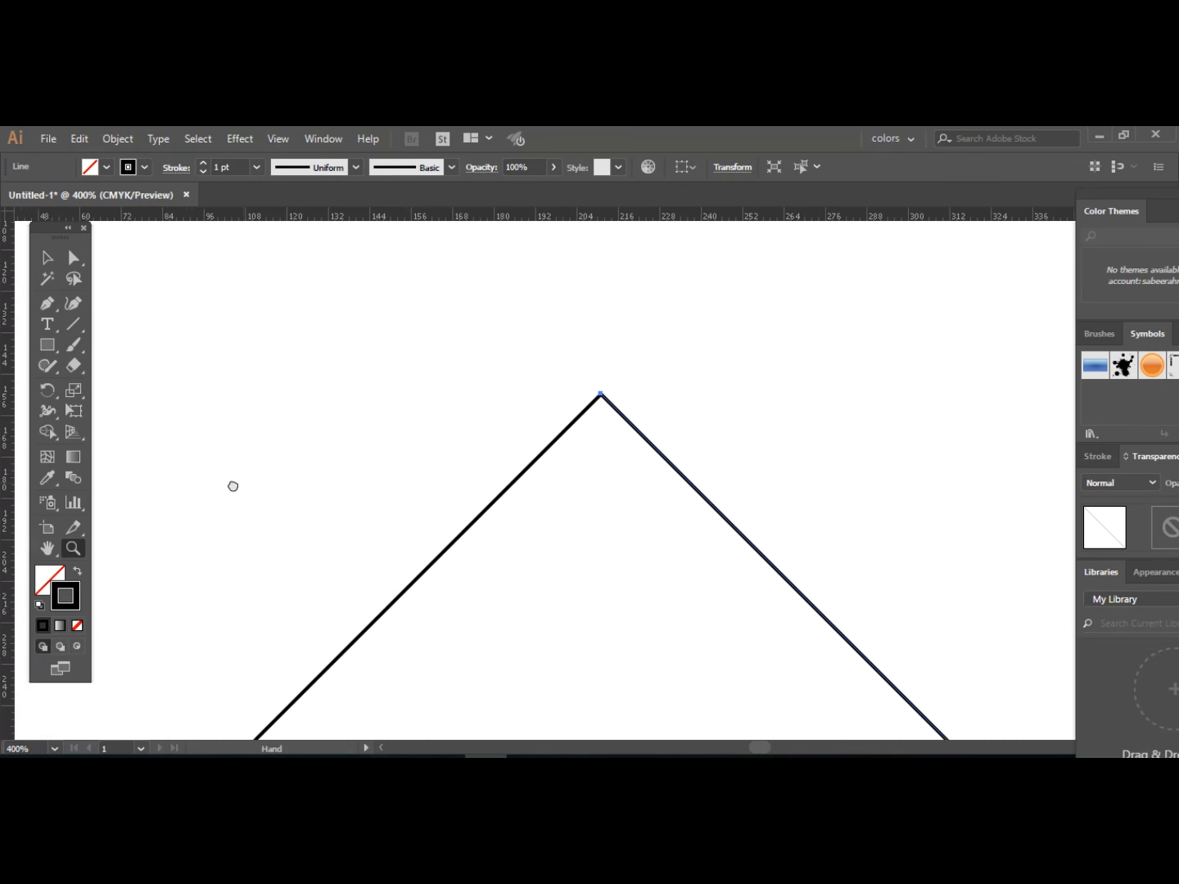
pyautogui.click(350, 462)
pyautogui.click(390, 458)
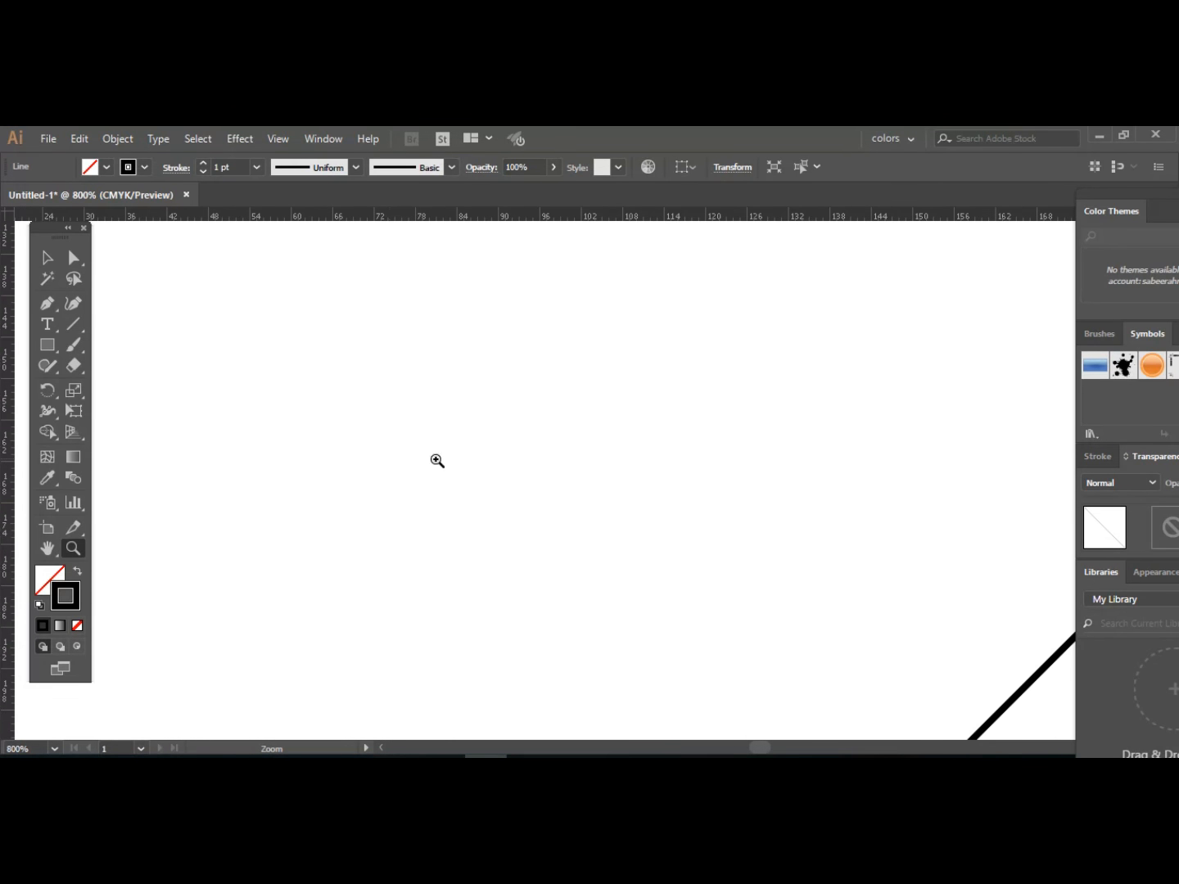
pyautogui.press('space')
pyautogui.moveTo(631, 479); pyautogui.dragTo(201, 499)
pyautogui.moveTo(439, 457); pyautogui.dragTo(355, 494)
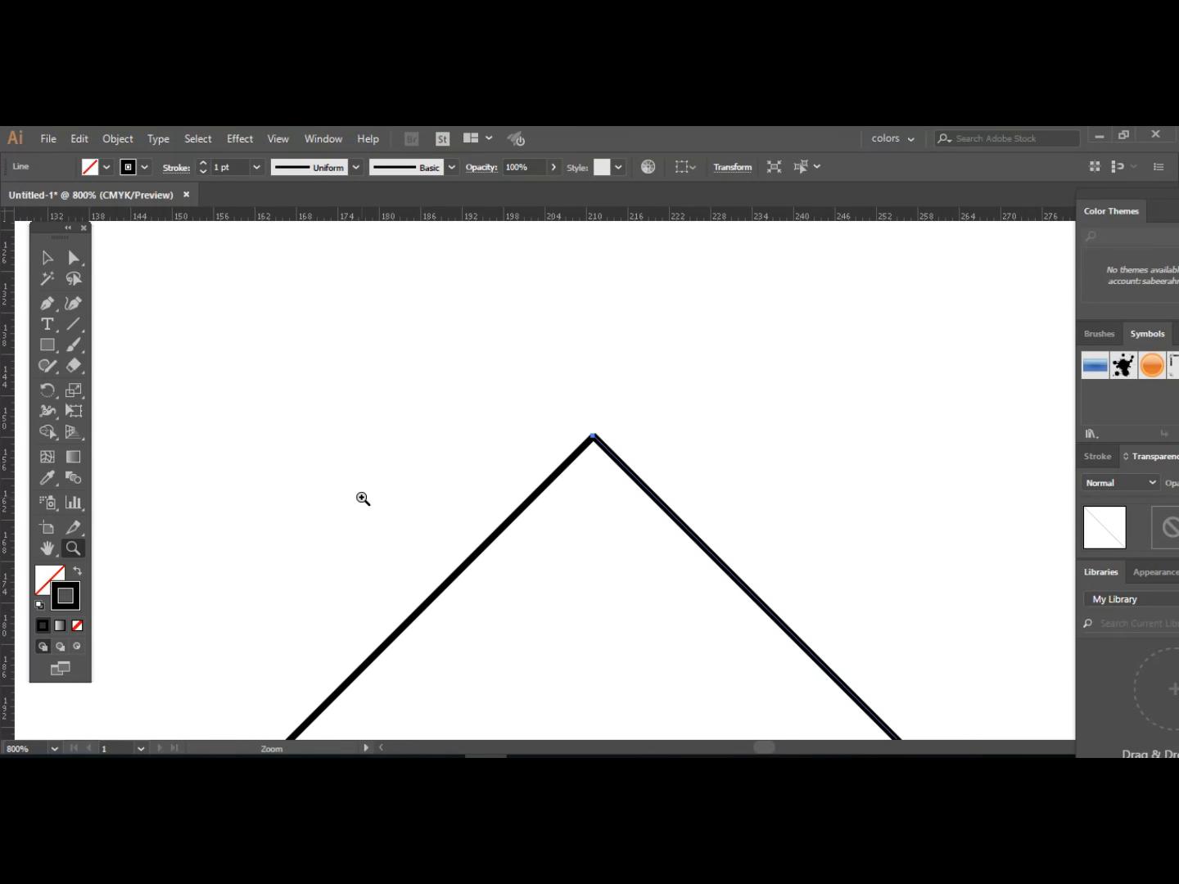
pyautogui.click(362, 497)
pyautogui.press('space')
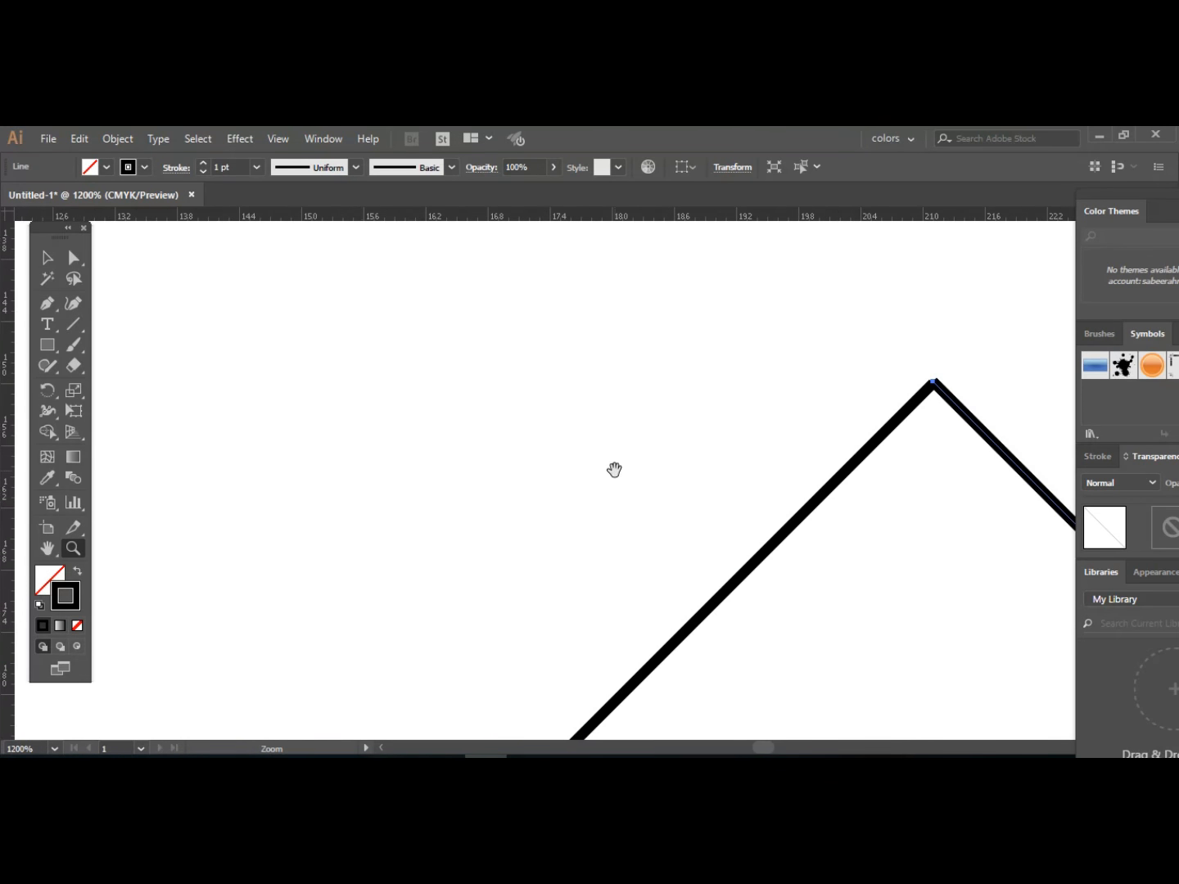
pyautogui.moveTo(640, 469); pyautogui.dragTo(218, 581)
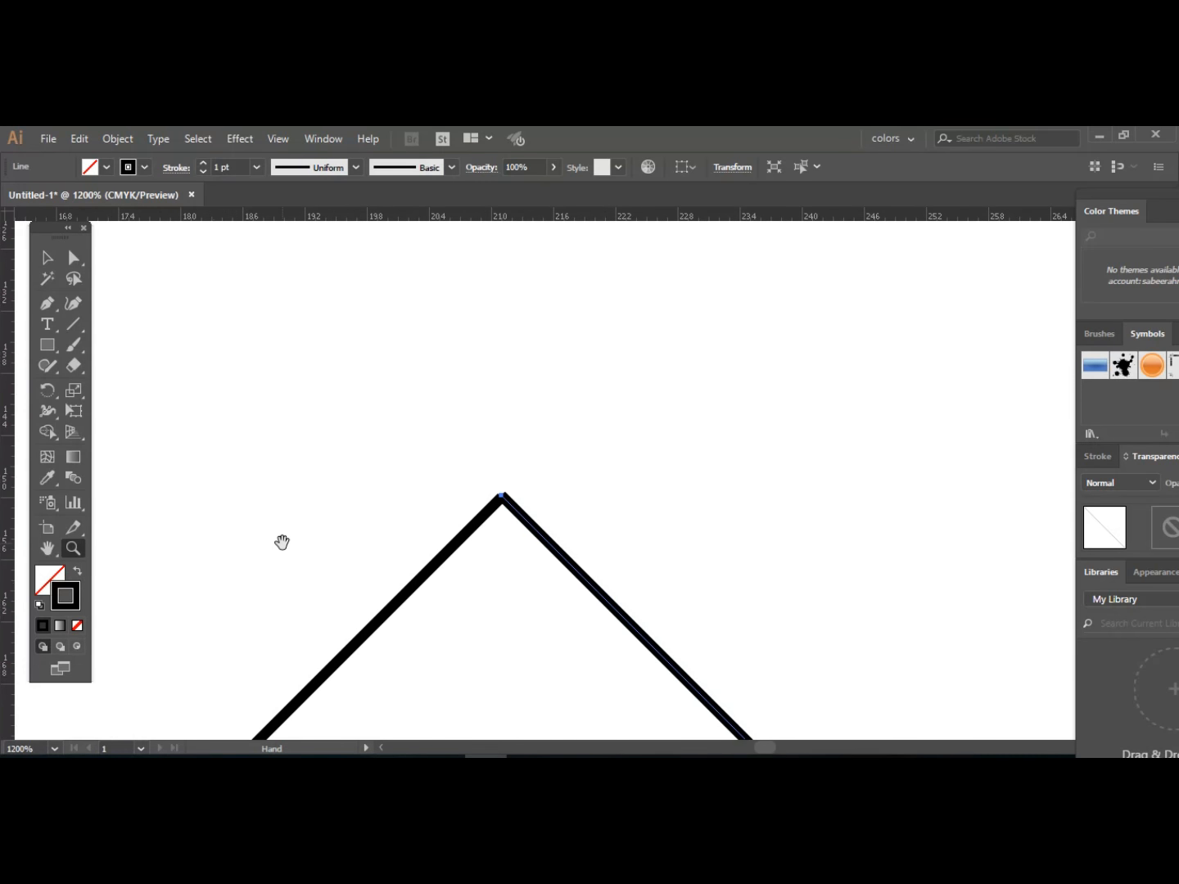
pyautogui.hotkey('ctrl', '+')
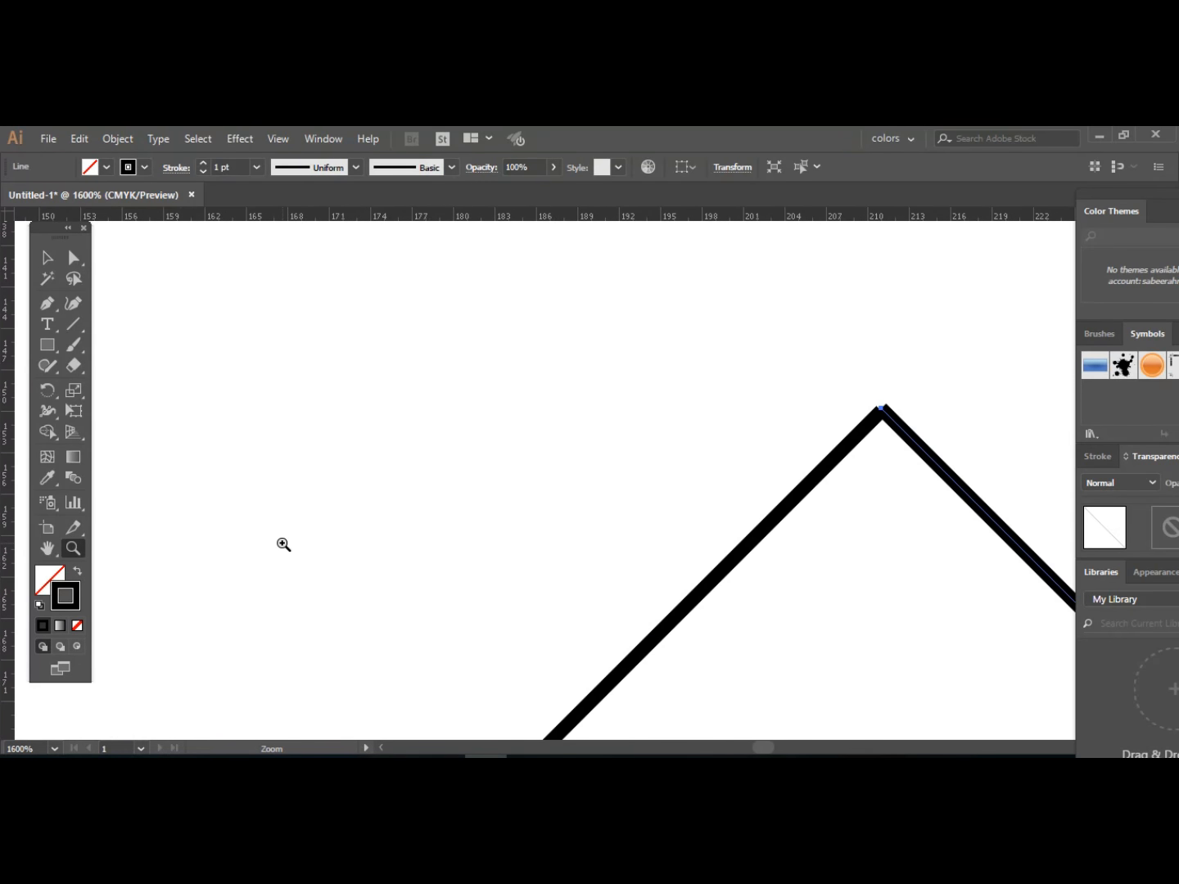
pyautogui.moveTo(622, 487)
pyautogui.mouseDown()
pyautogui.moveTo(518, 508)
pyautogui.moveTo(622, 493)
pyautogui.mouseUp()
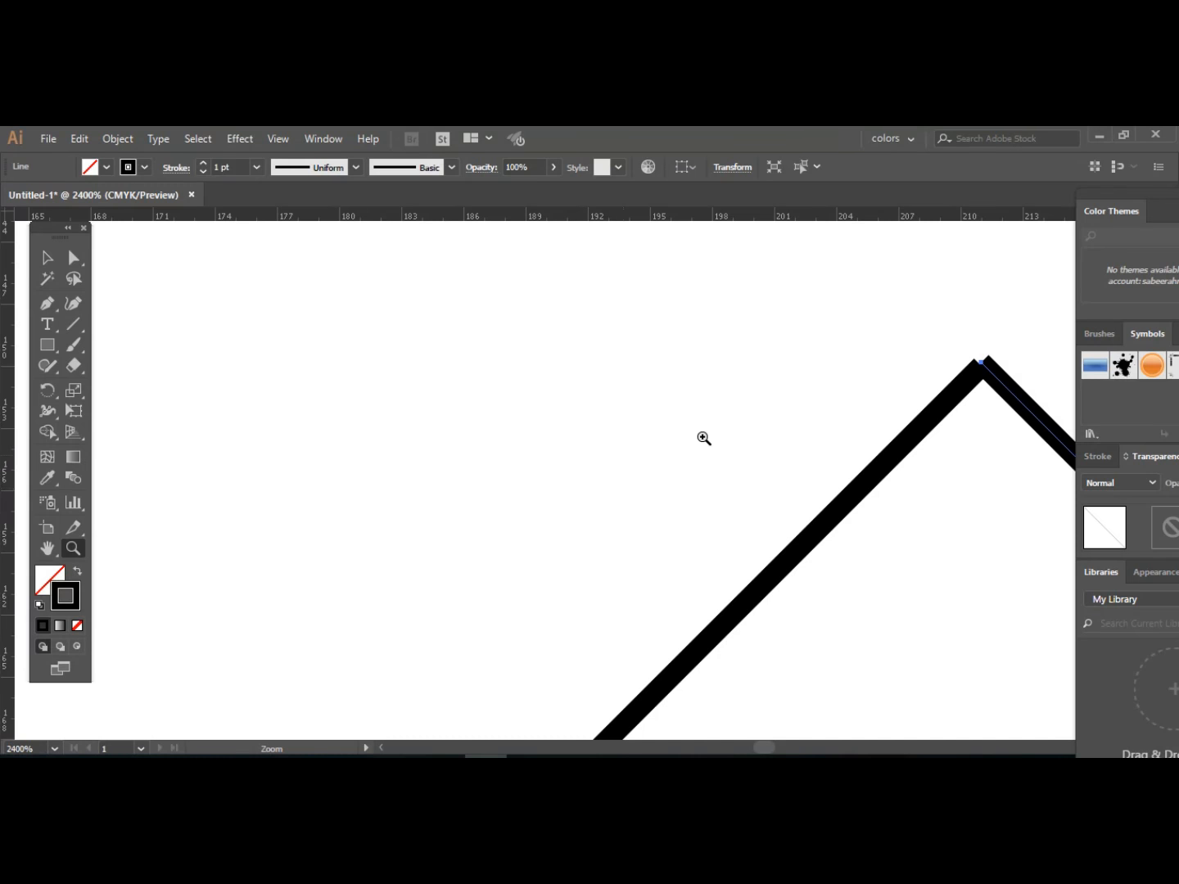
pyautogui.press('space')
pyautogui.moveTo(713, 417); pyautogui.dragTo(292, 550)
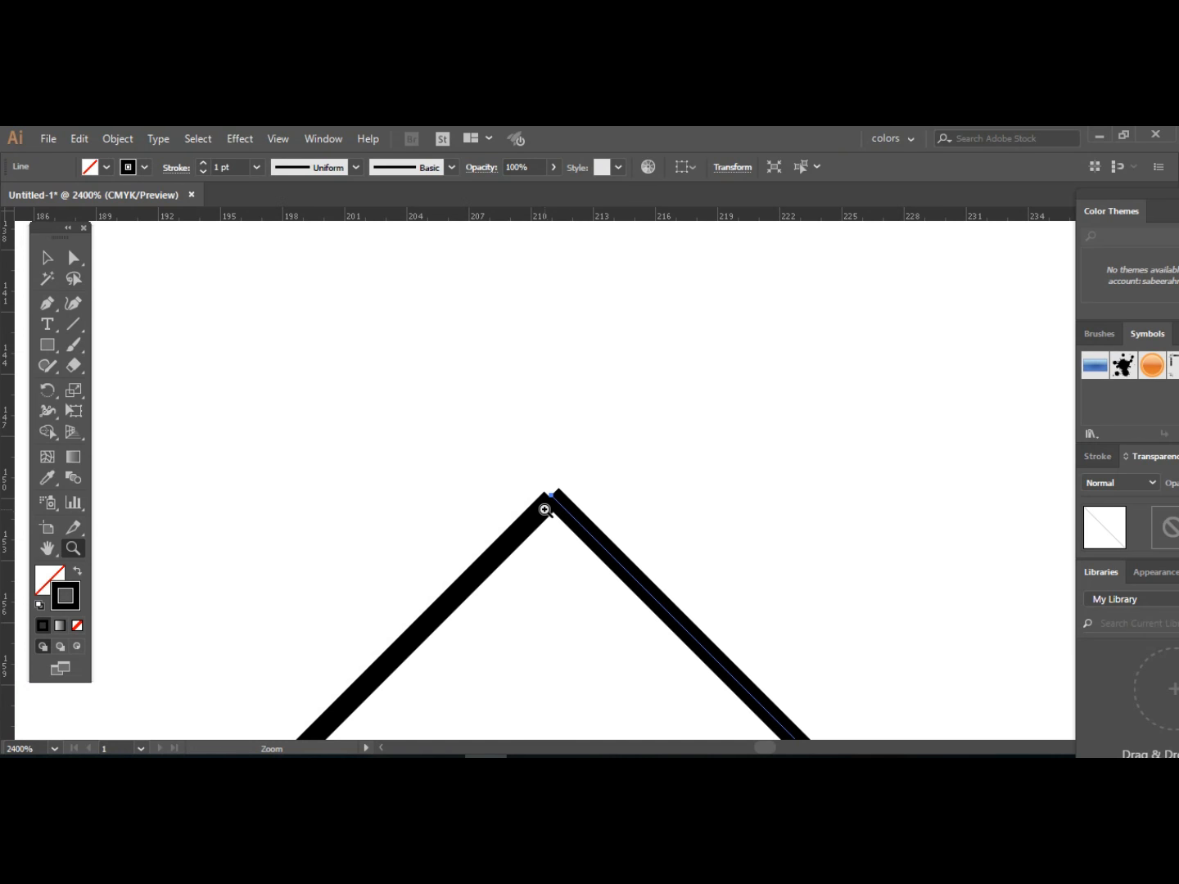
# Average the upper endpoints of the two diagonal lines along both axes.
pyautogui.click(50, 262)
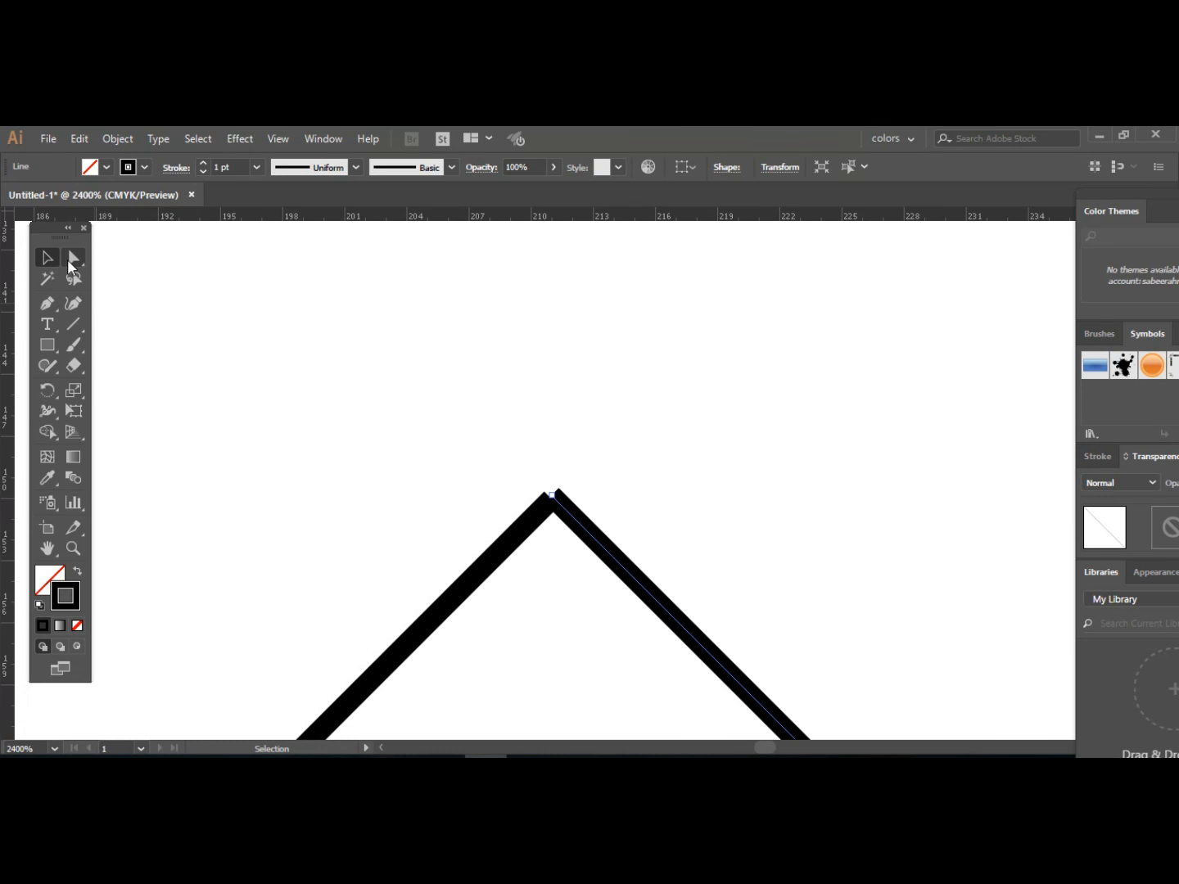
pyautogui.click(71, 261)
pyautogui.moveTo(503, 482); pyautogui.dragTo(611, 577)
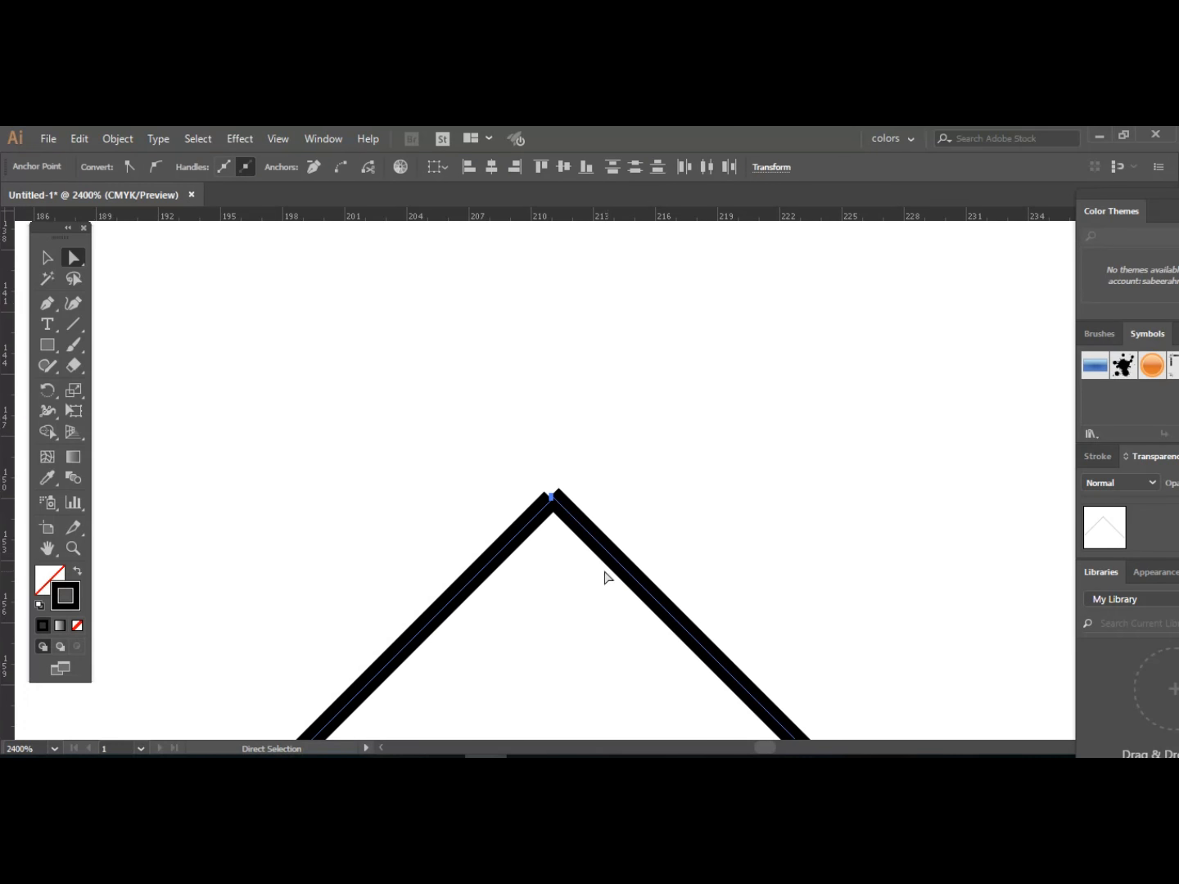
pyautogui.rightClick(566, 485)
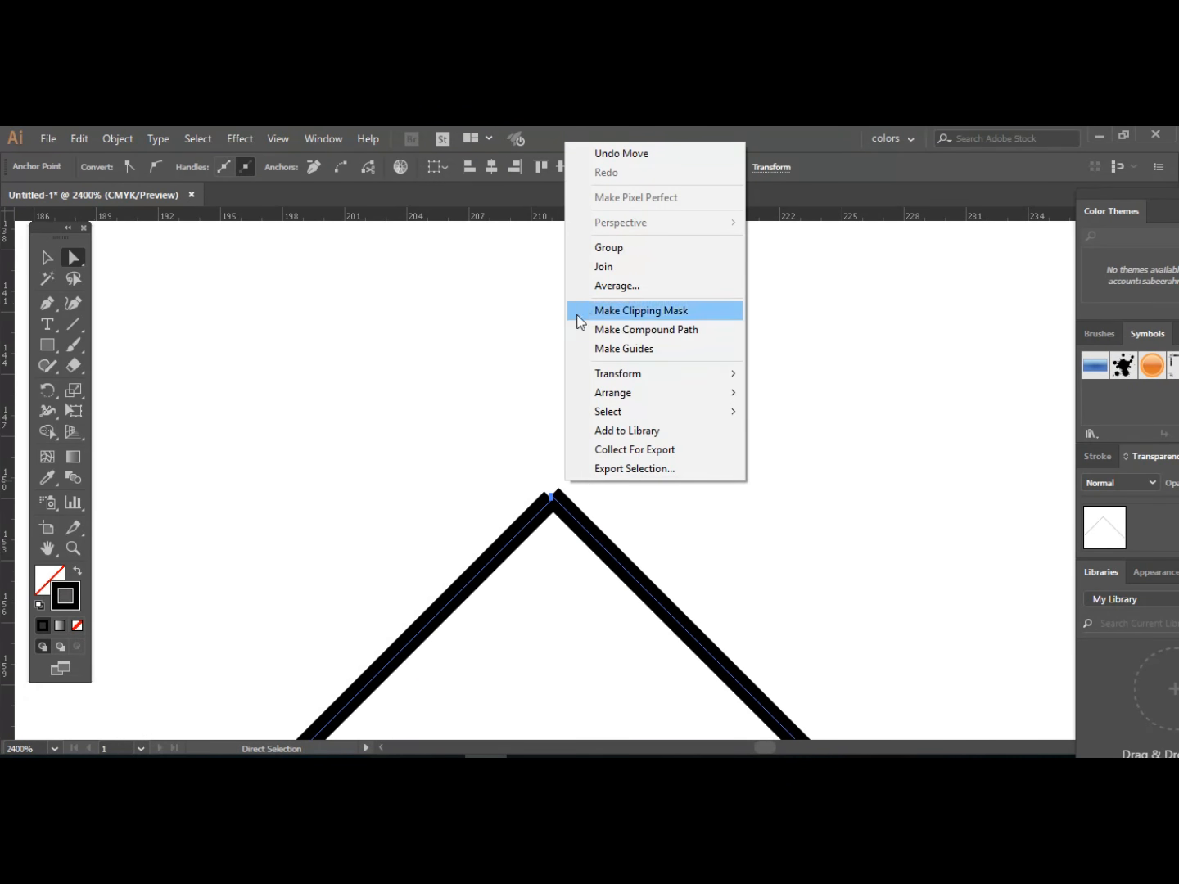
pyautogui.click(617, 293)
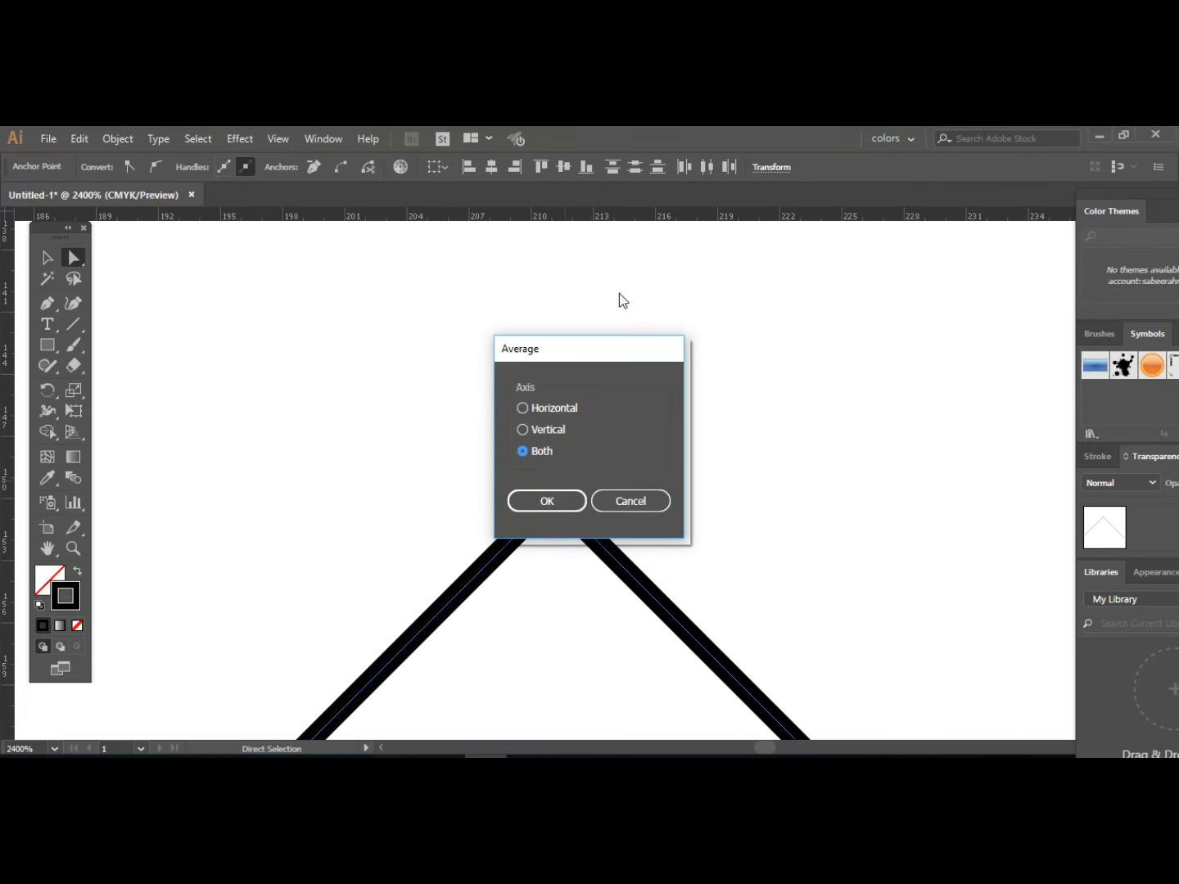
pyautogui.click(545, 502)
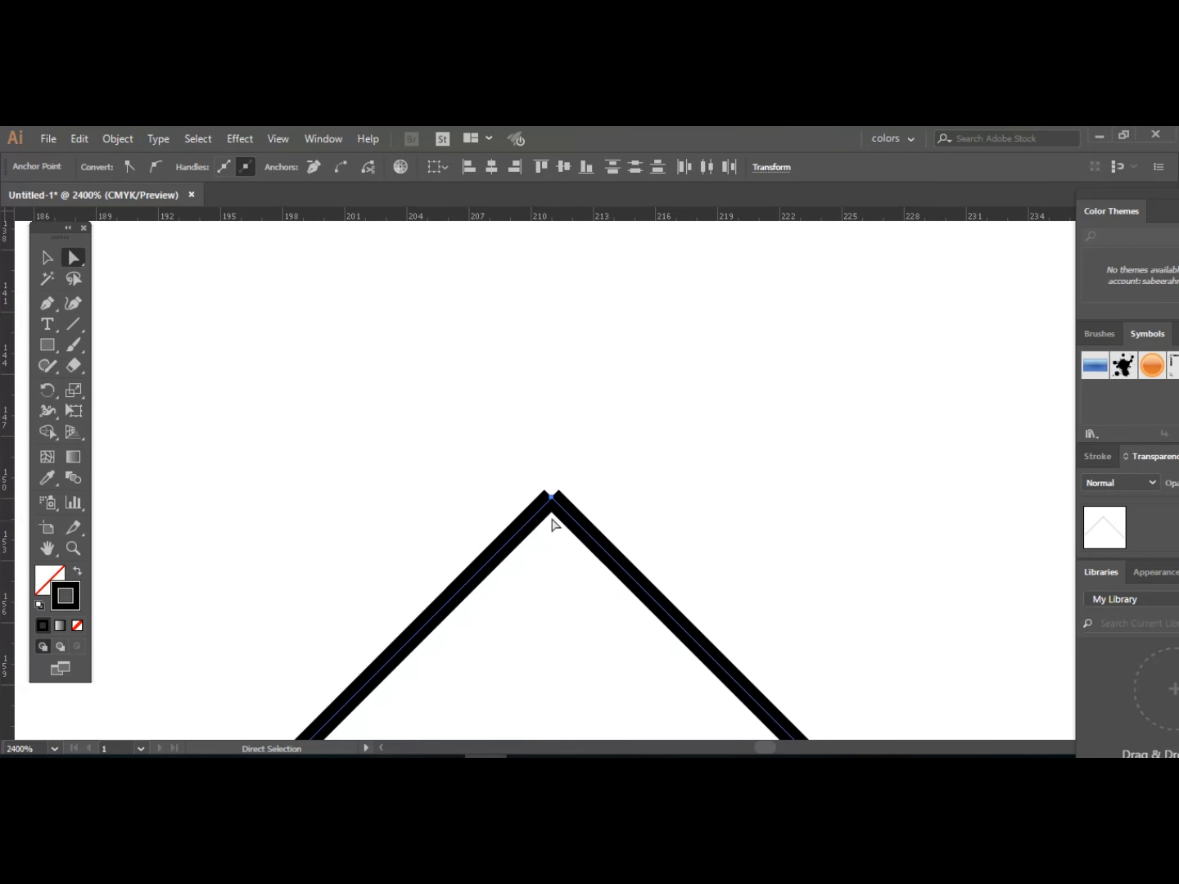
# Join the two averaged endpoints at the apex into a single corner point.
pyautogui.moveTo(528, 473); pyautogui.dragTo(572, 489)
pyautogui.rightClick(572, 485)
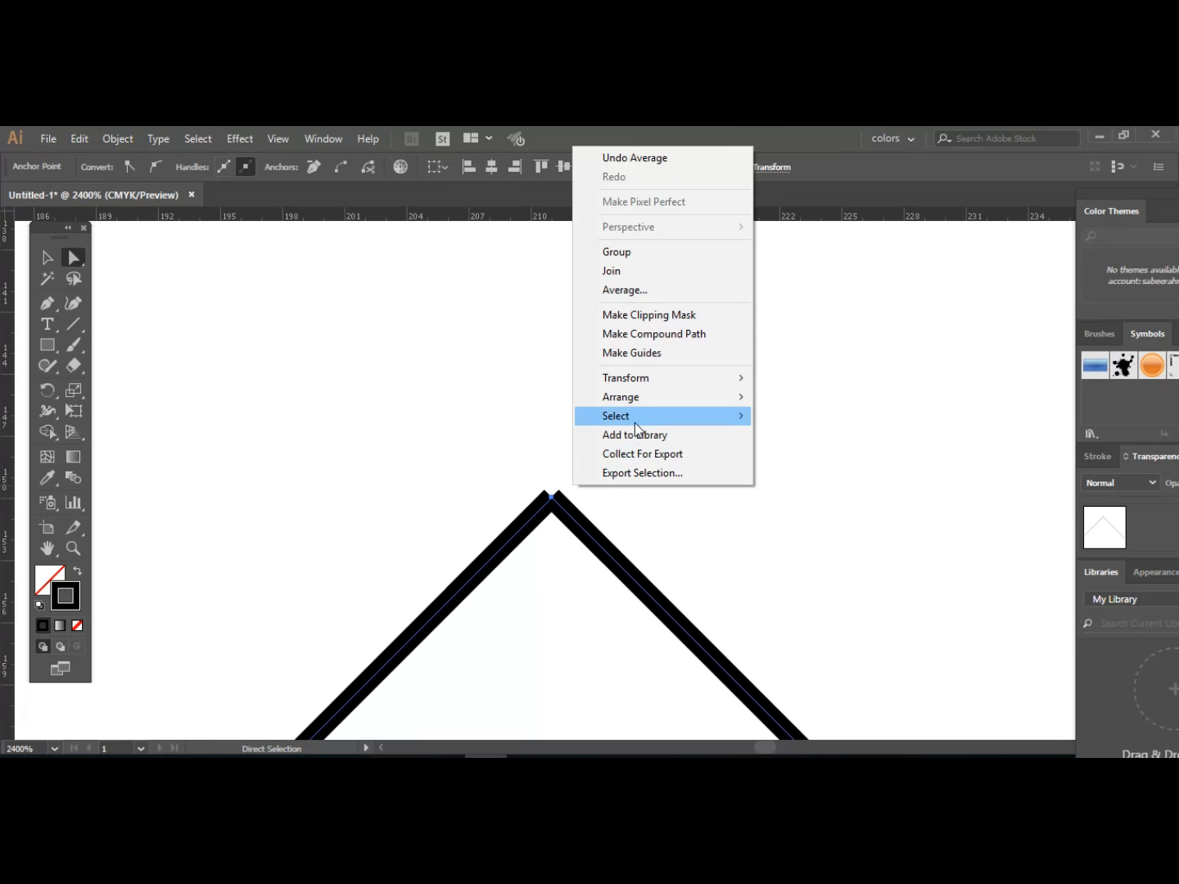
pyautogui.moveTo(690, 379)
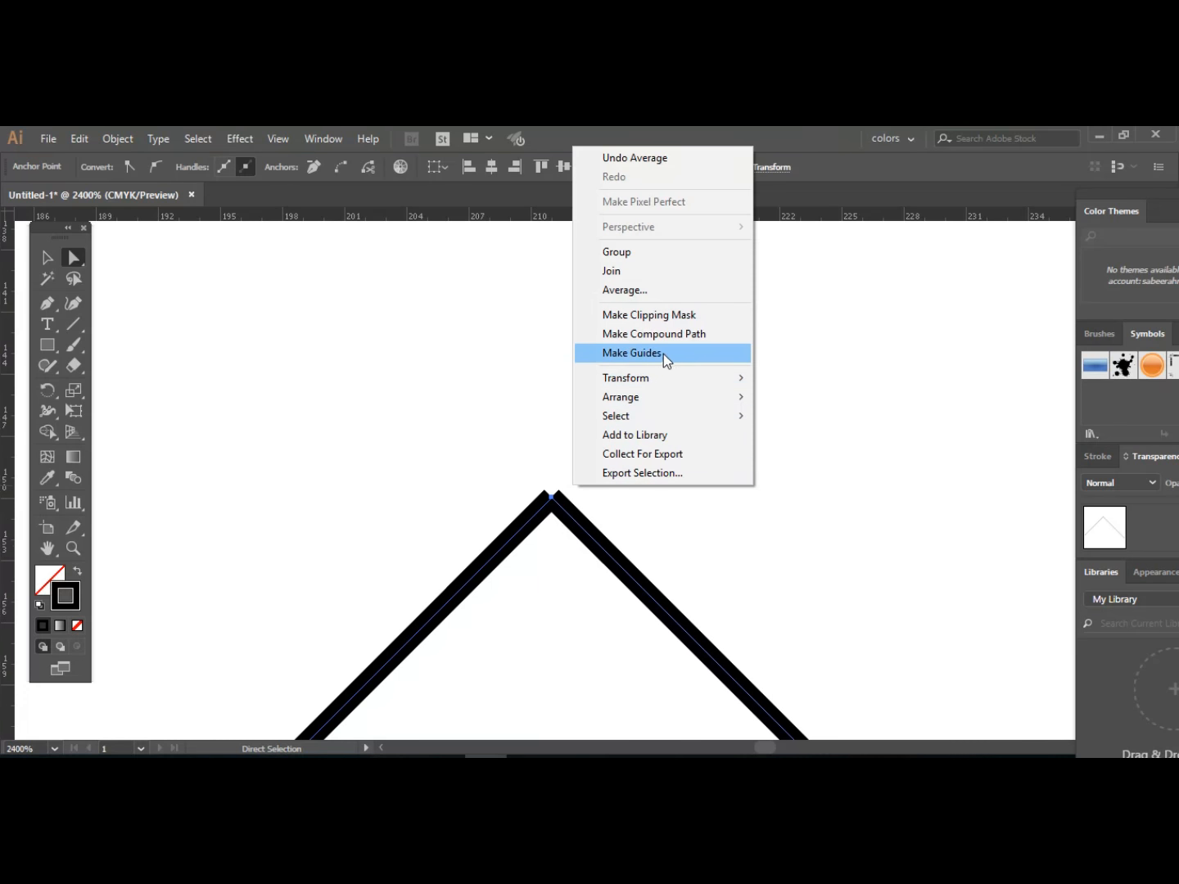
pyautogui.click(630, 278)
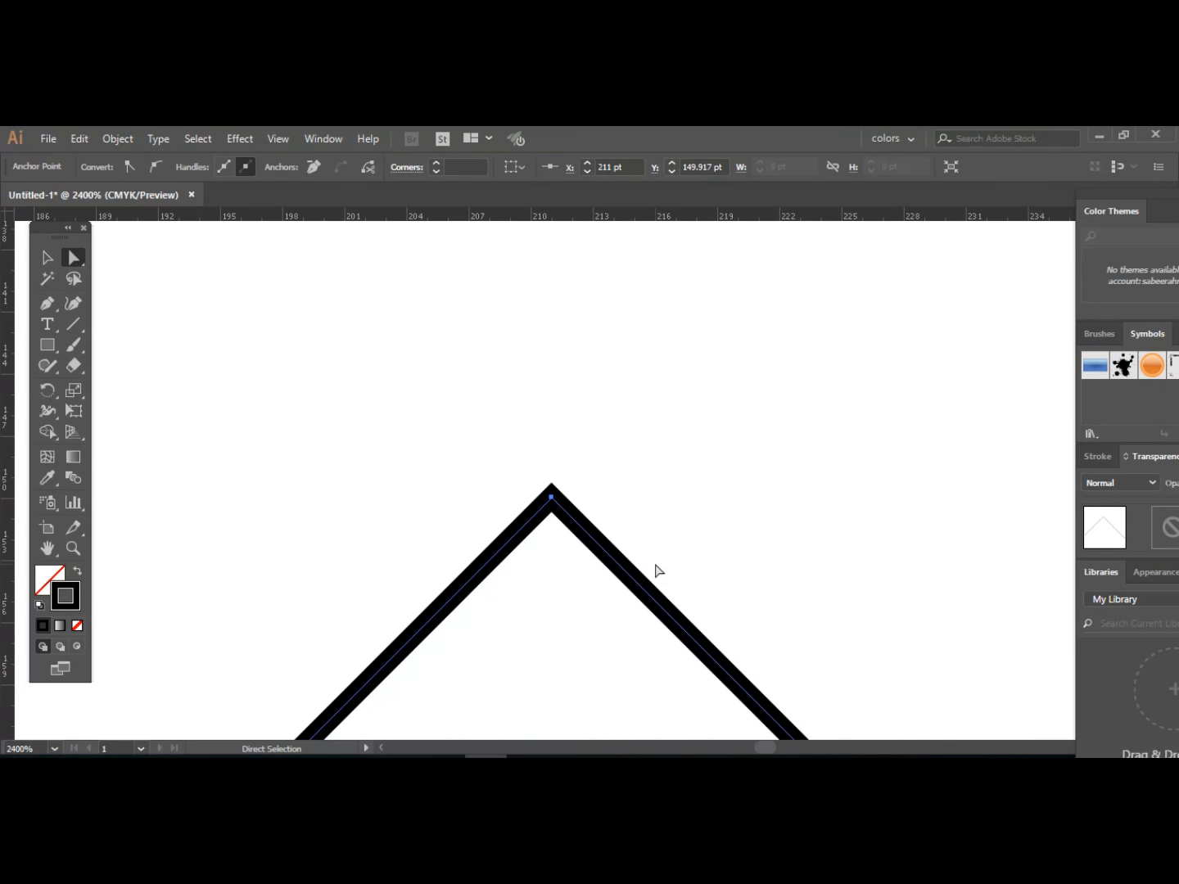
# Undo the join, the averaging and the repositioning of the diagonal lines, back to the two separated lines.
pyautogui.press('ctrl')
pyautogui.hotkey('ctrl', 'z')
pyautogui.hotkey('ctrl', 'z')
pyautogui.hotkey('ctrl', 'z')
pyautogui.hotkey('ctrl', 'z')
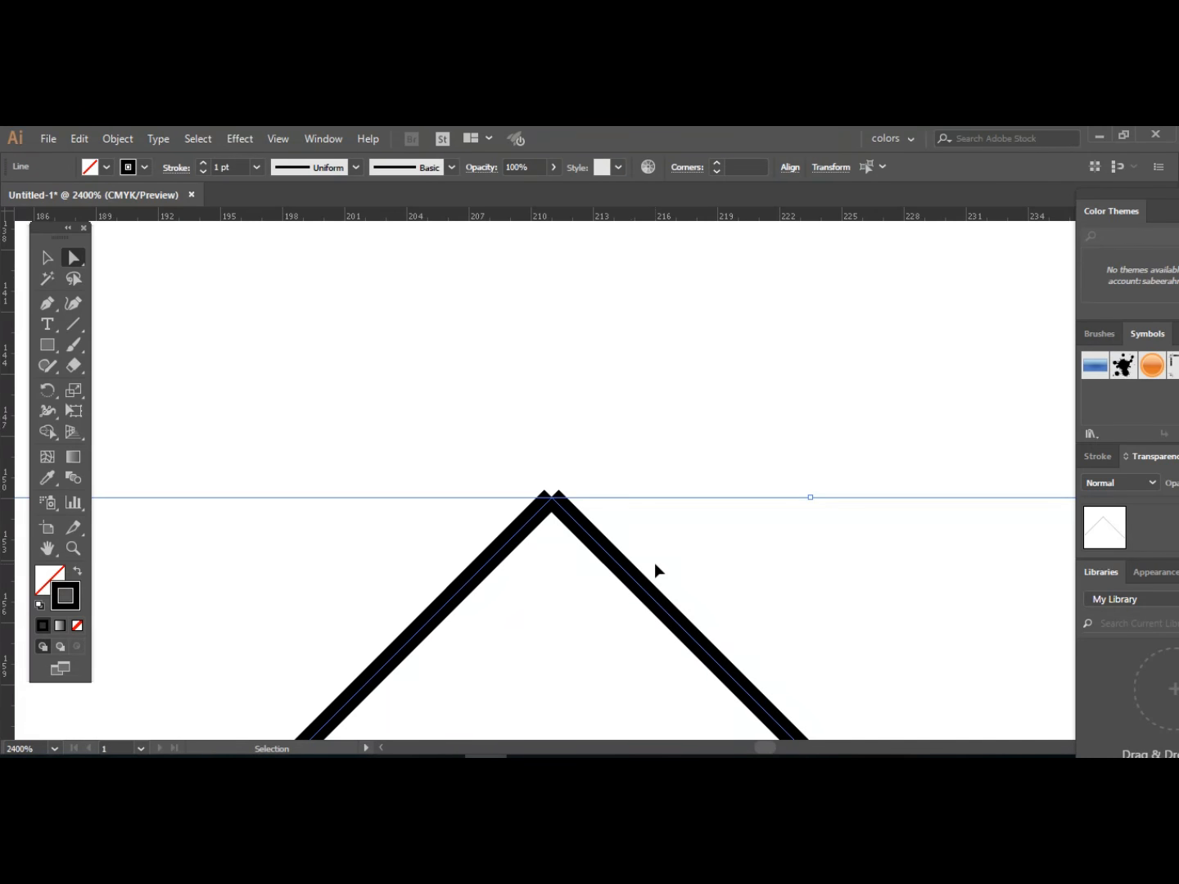
pyautogui.hotkey('ctrl', 'z')
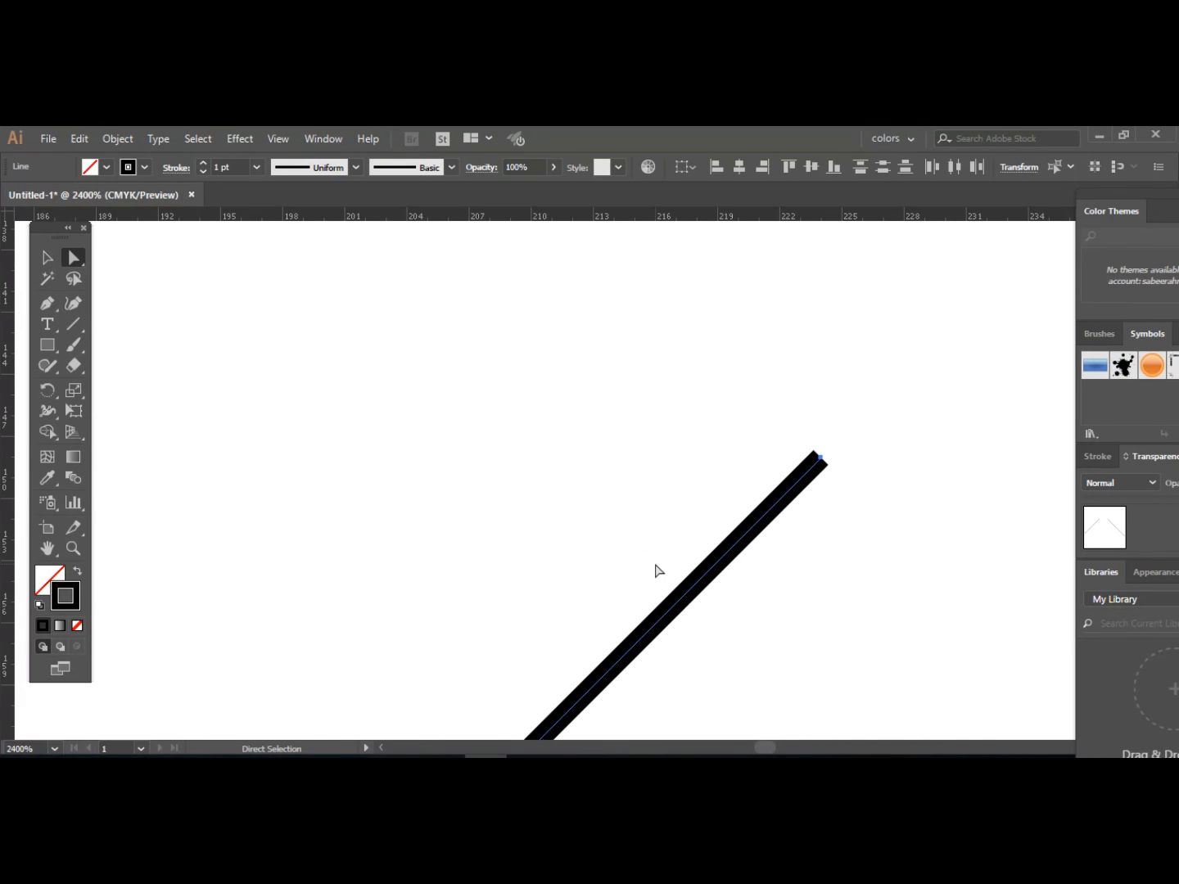
# Zoom out to 66.67% and undo the drawing of the two diagonal lines on the artboard.
pyautogui.click(72, 548)
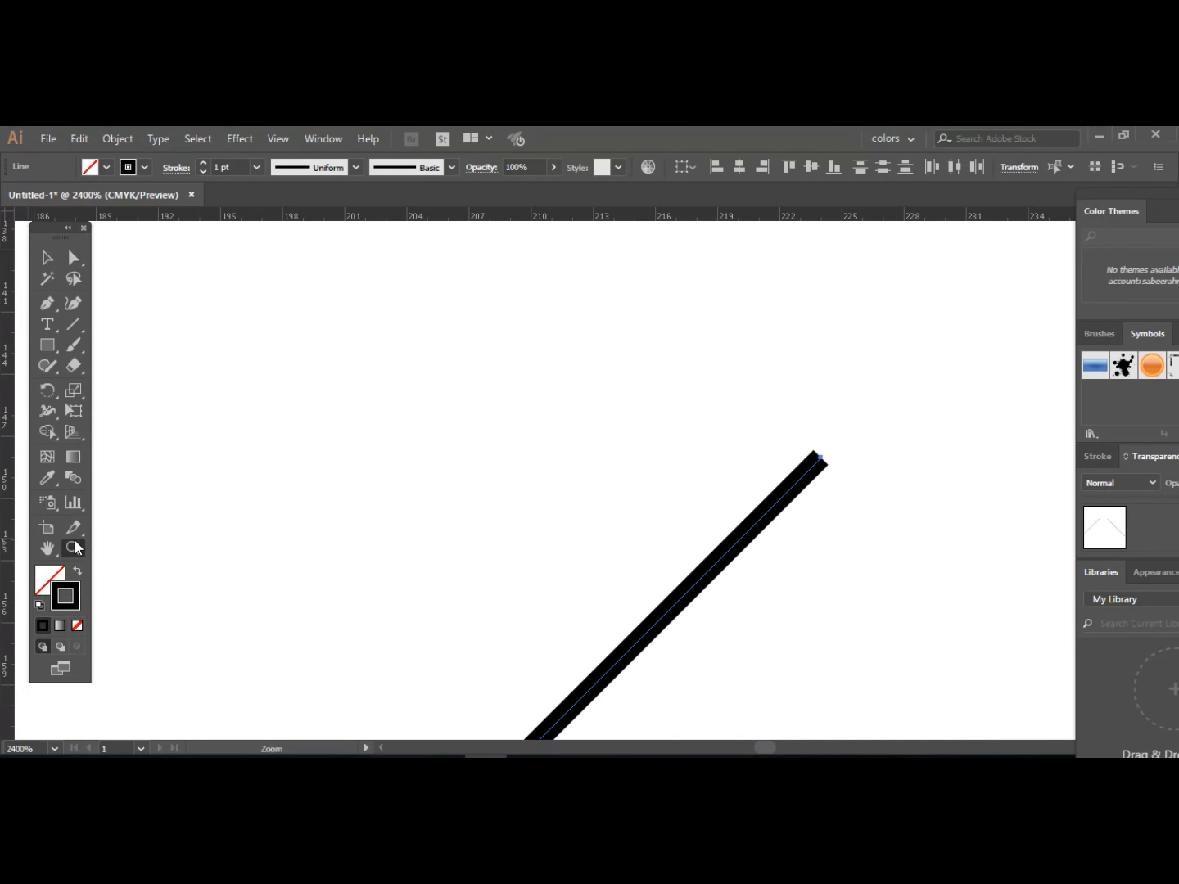
pyautogui.press('space')
pyautogui.keyDown('alt'); pyautogui.click(595, 501); pyautogui.keyUp('alt')
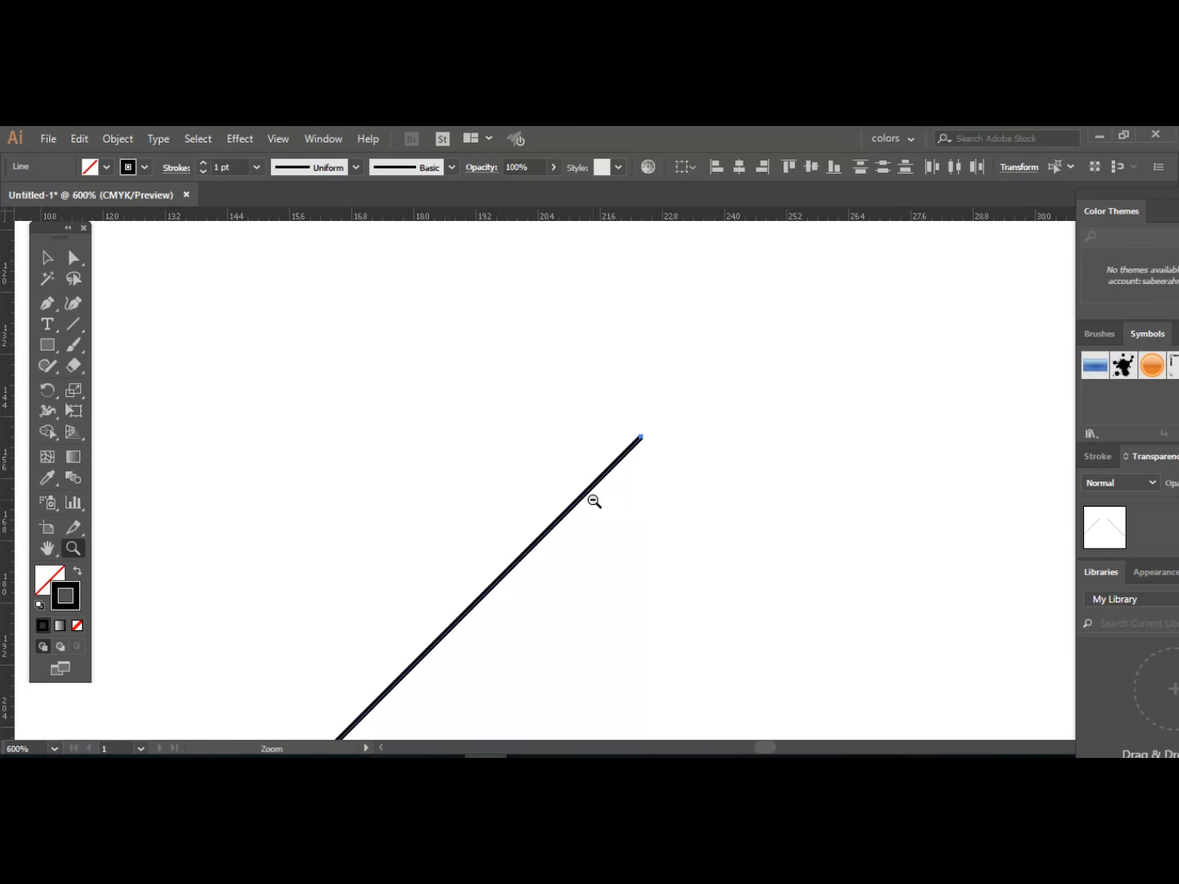
pyautogui.keyDown('alt'); pyautogui.click(593, 501); pyautogui.keyUp('alt')
pyautogui.keyDown('alt'); pyautogui.click(593, 501); pyautogui.keyUp('alt')
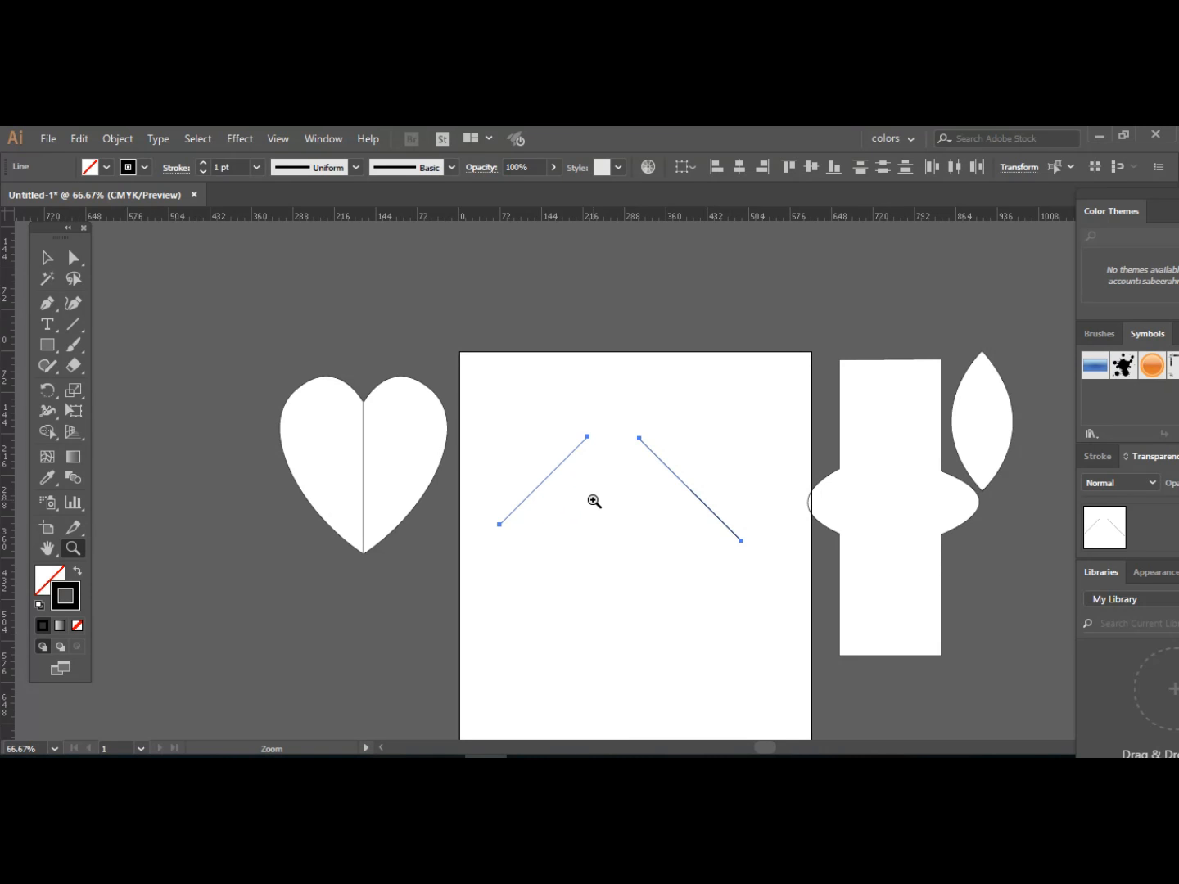
pyautogui.hotkey('ctrl', 'z')
pyautogui.hotkey('ctrl', 'z')
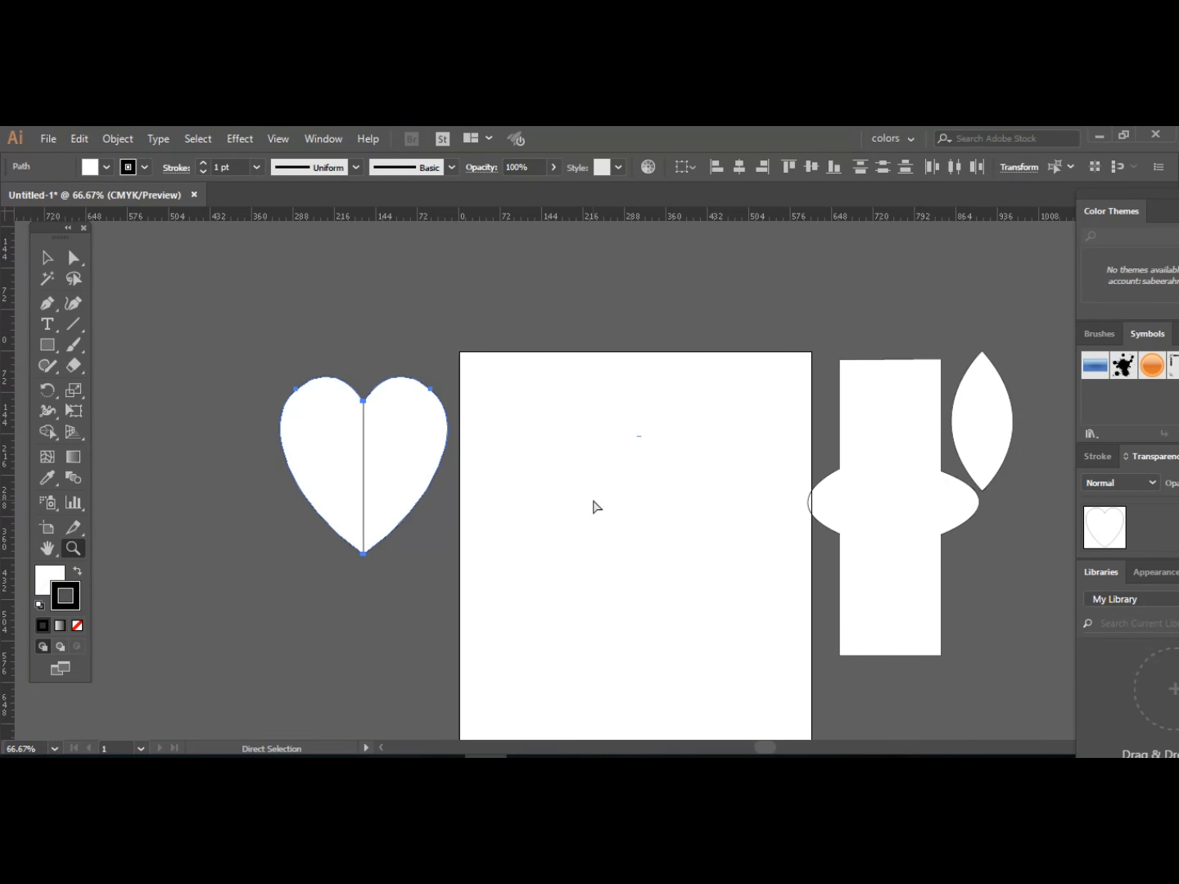
# Move the two-part heart from beside the artboard onto the artboard and deselect it.
pyautogui.click(72, 259)
pyautogui.moveTo(379, 431); pyautogui.dragTo(659, 469)
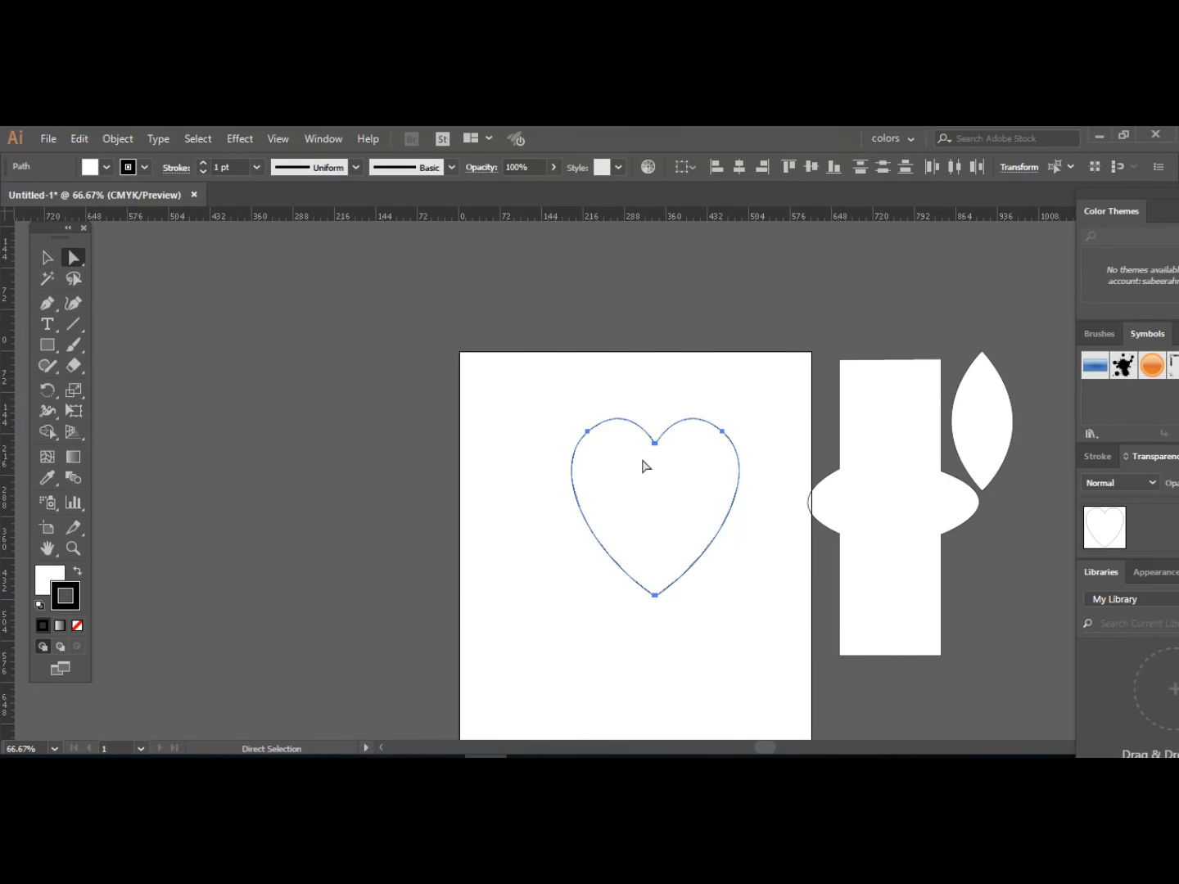
pyautogui.click(624, 402)
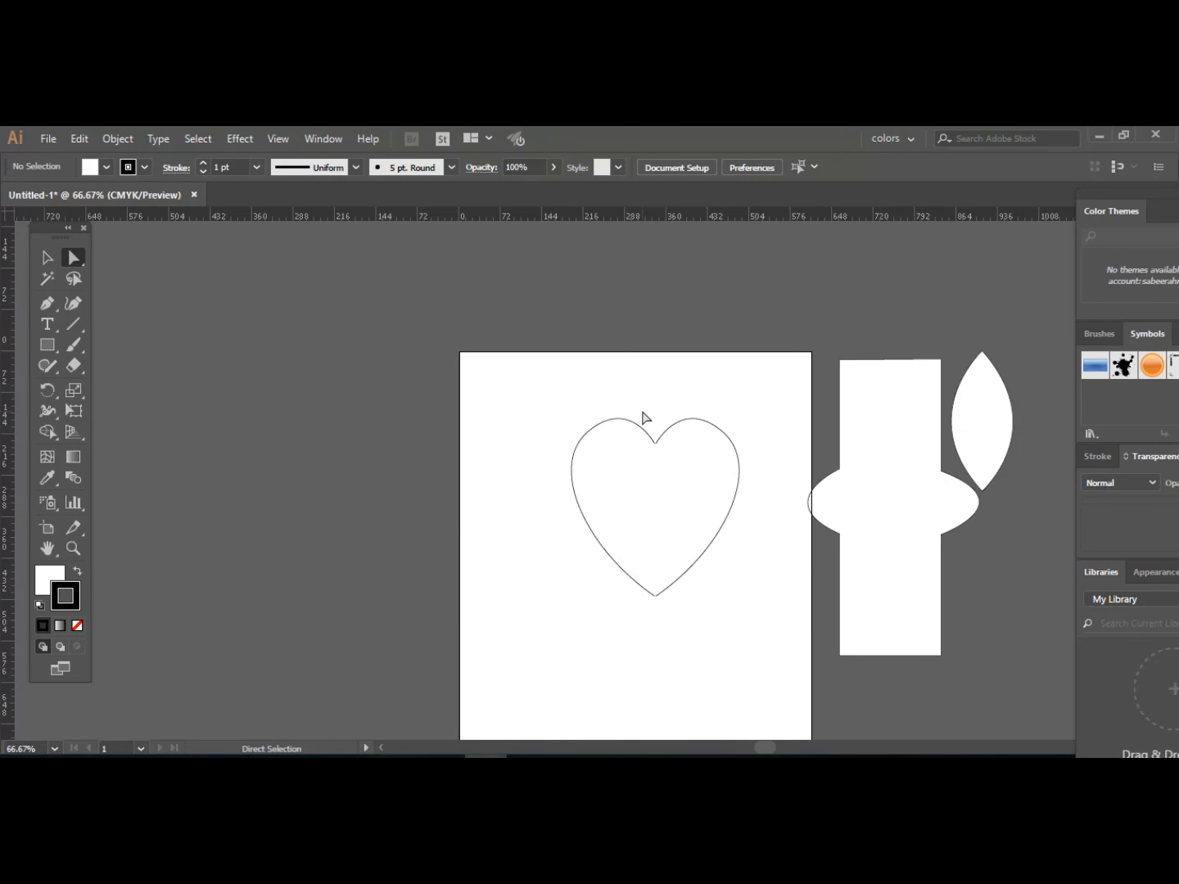
# Select the two open endpoints at the heart's upper notch and average their positions on both axes.
pyautogui.moveTo(644, 413); pyautogui.dragTo(678, 470)
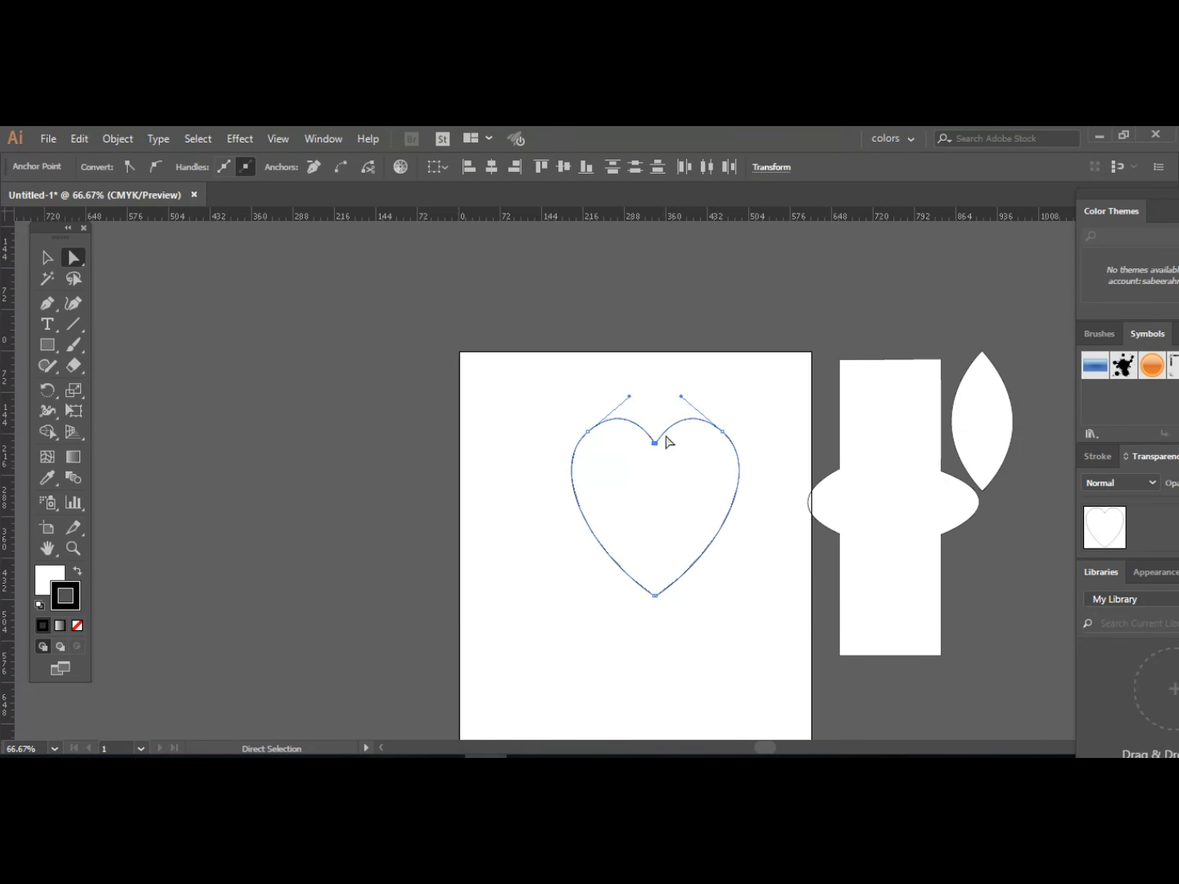
pyautogui.click(74, 549)
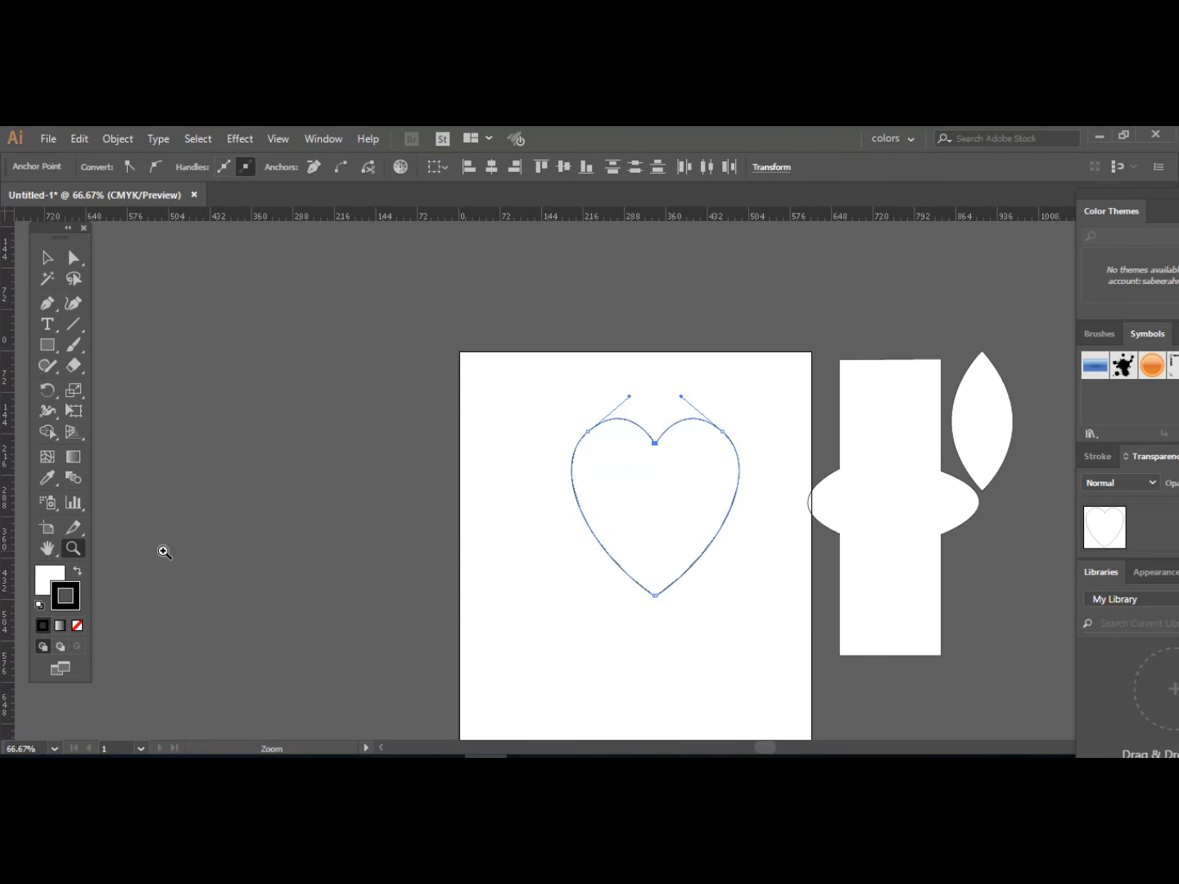
pyautogui.click(516, 543)
pyautogui.click(540, 541)
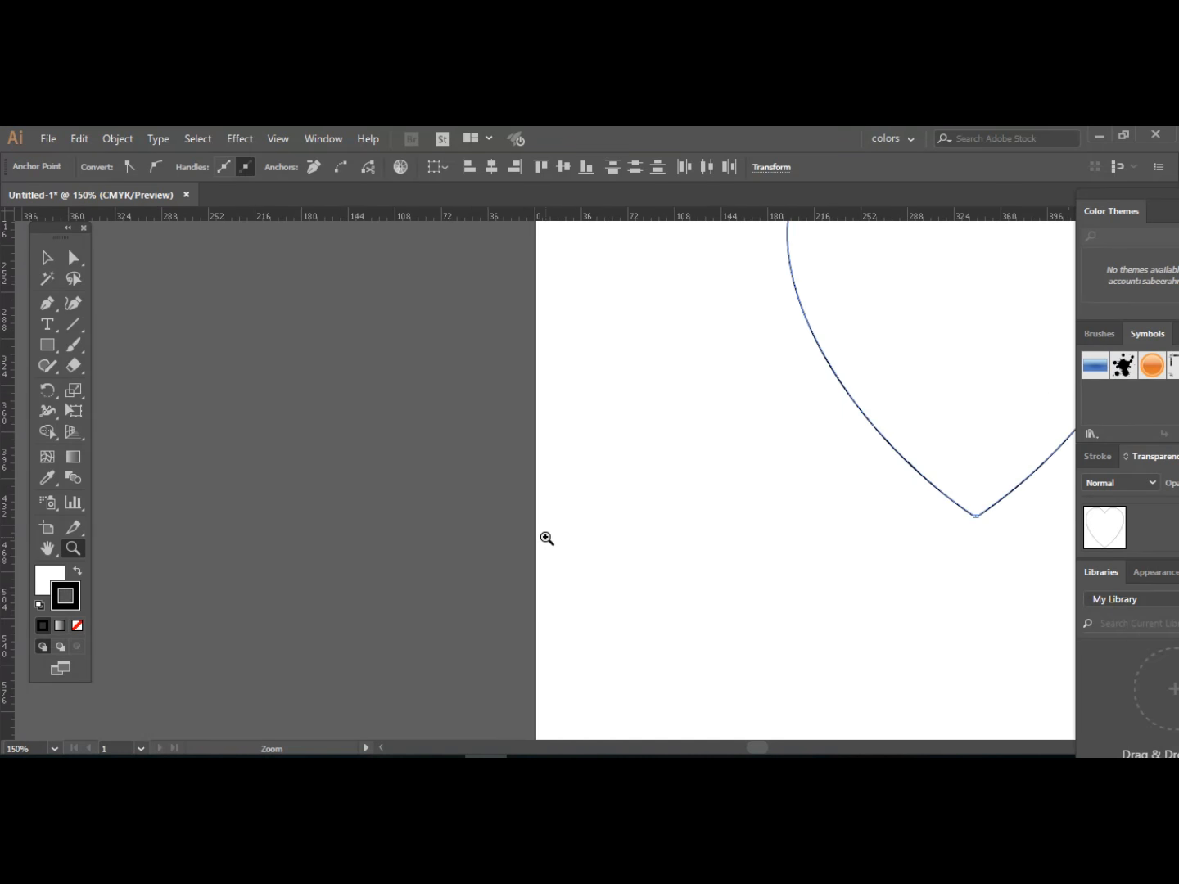
pyautogui.click(777, 416)
pyautogui.press('space')
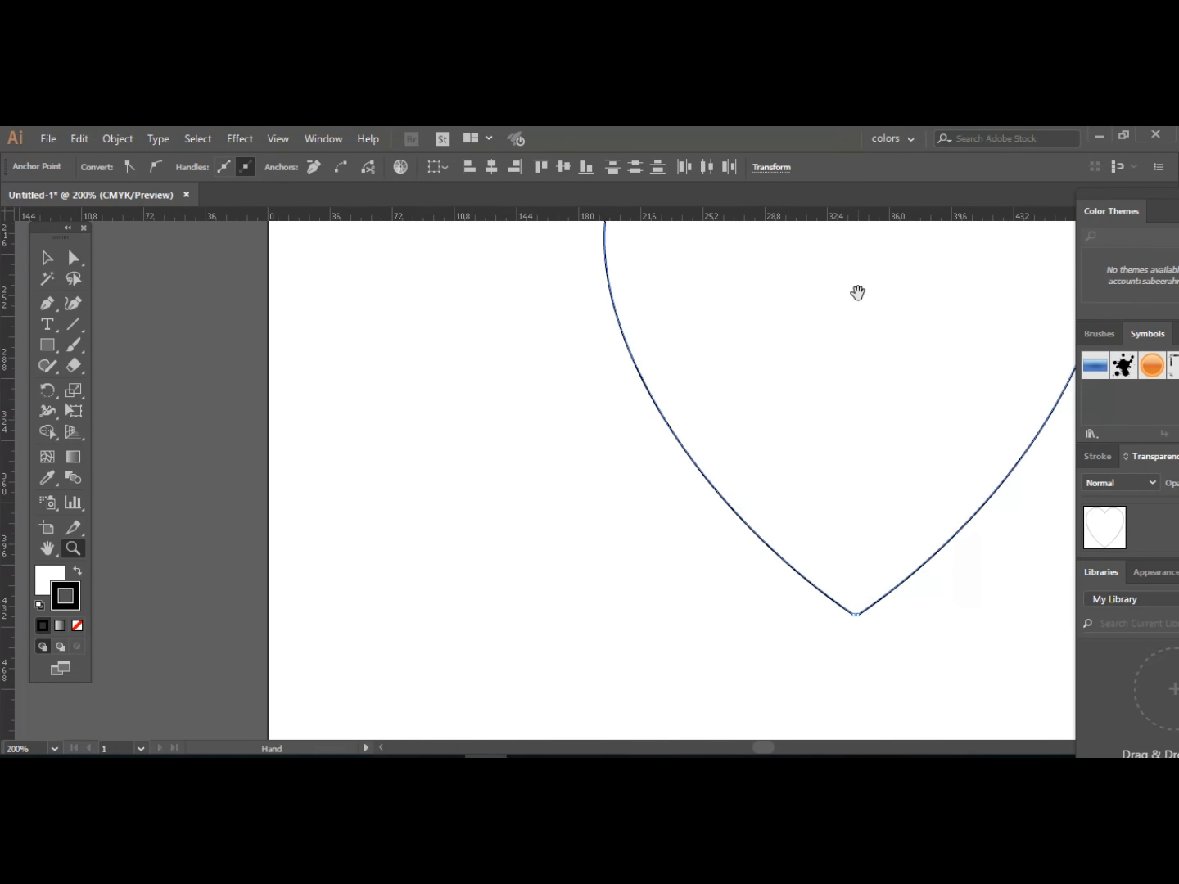
pyautogui.moveTo(859, 292); pyautogui.dragTo(547, 625)
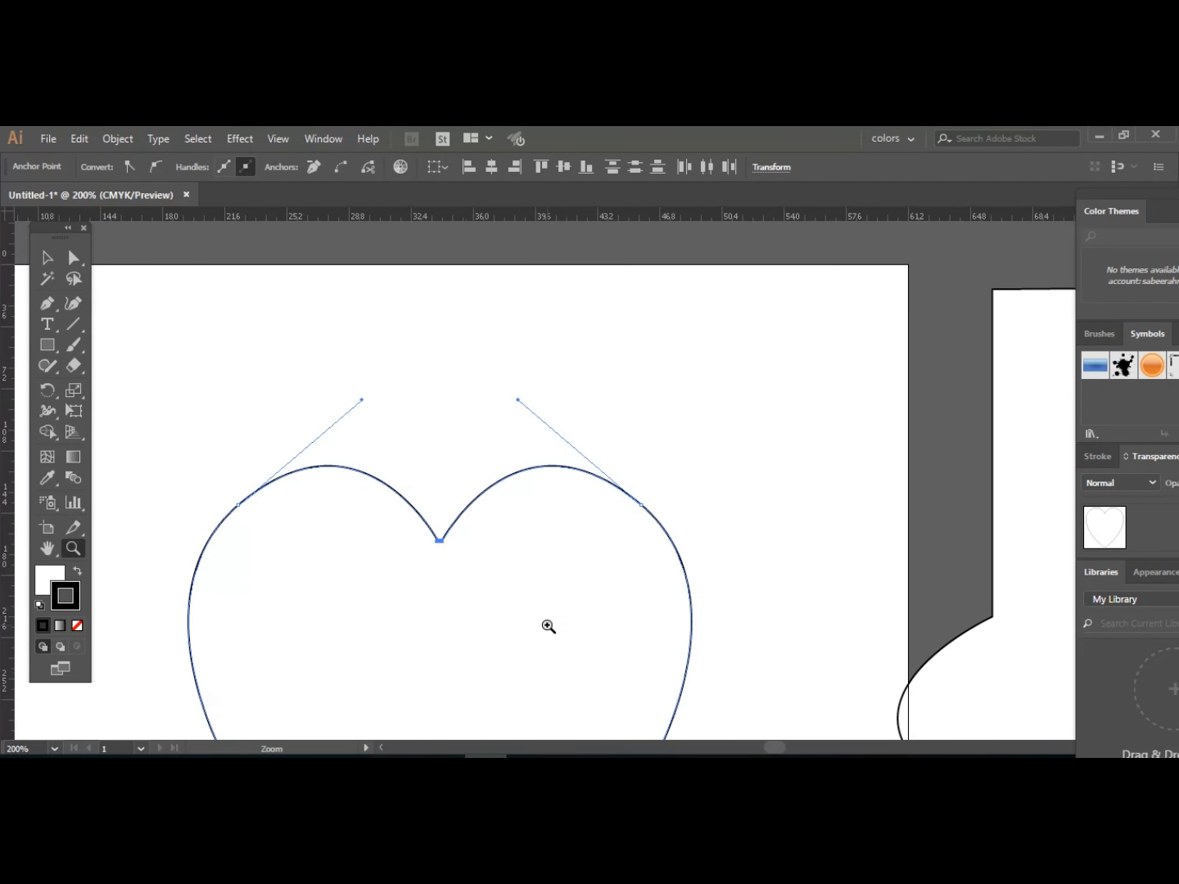
pyautogui.click(548, 627)
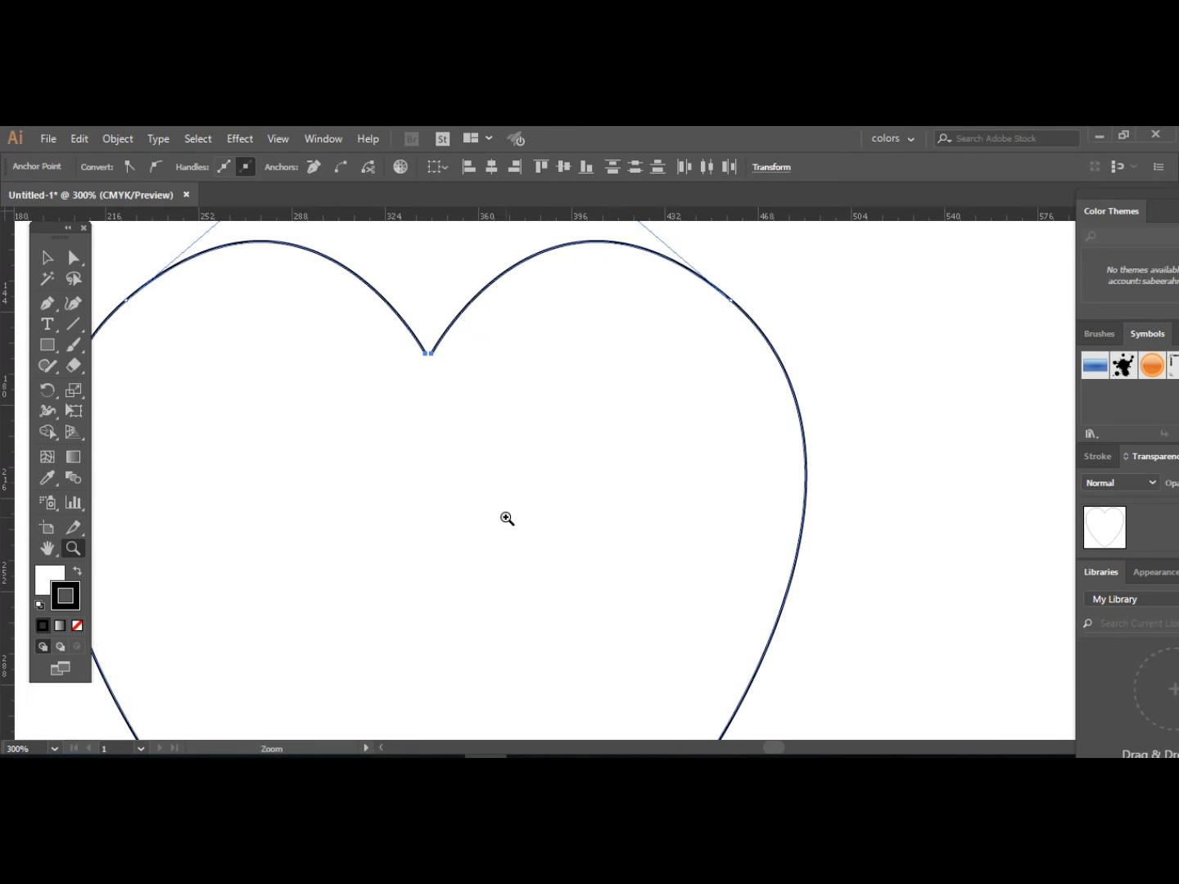
pyautogui.press('space')
pyautogui.moveTo(503, 516); pyautogui.dragTo(584, 586)
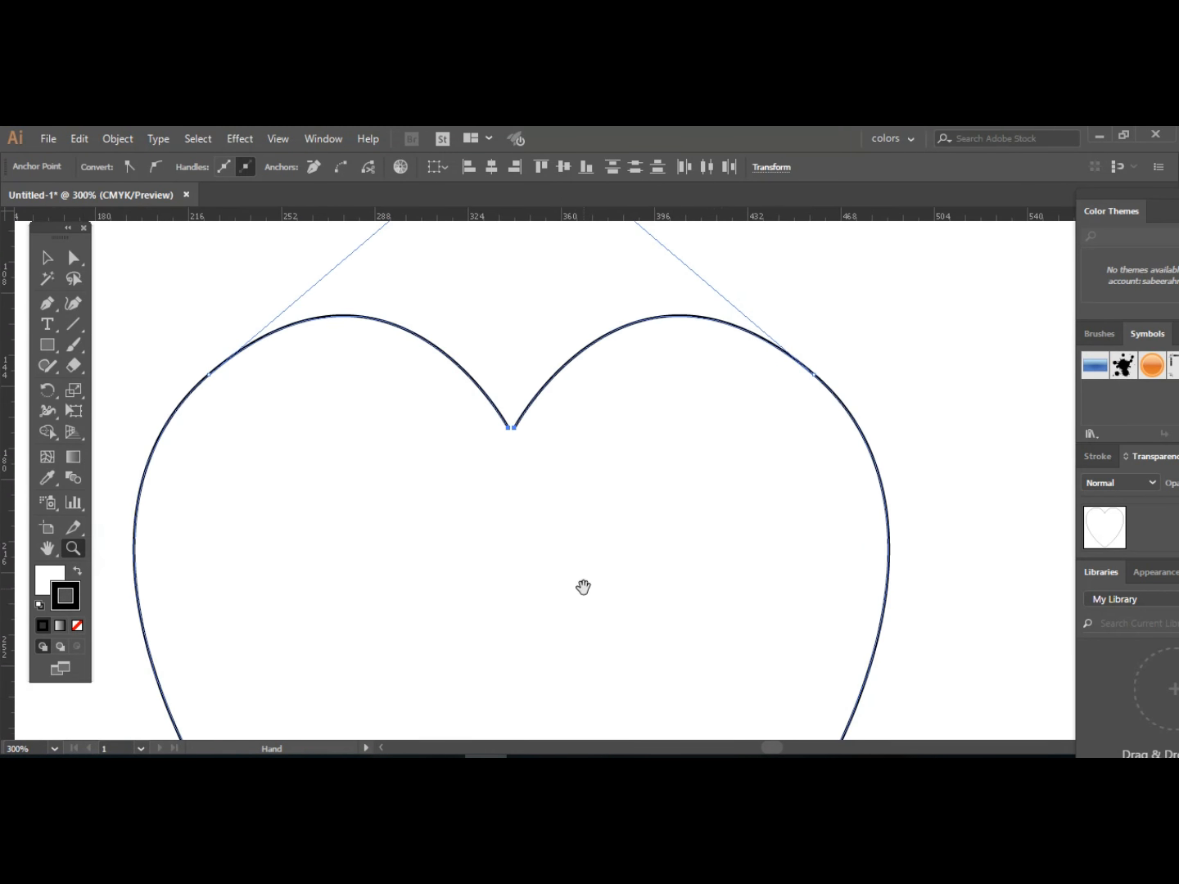
pyautogui.click(580, 575)
pyautogui.press('space')
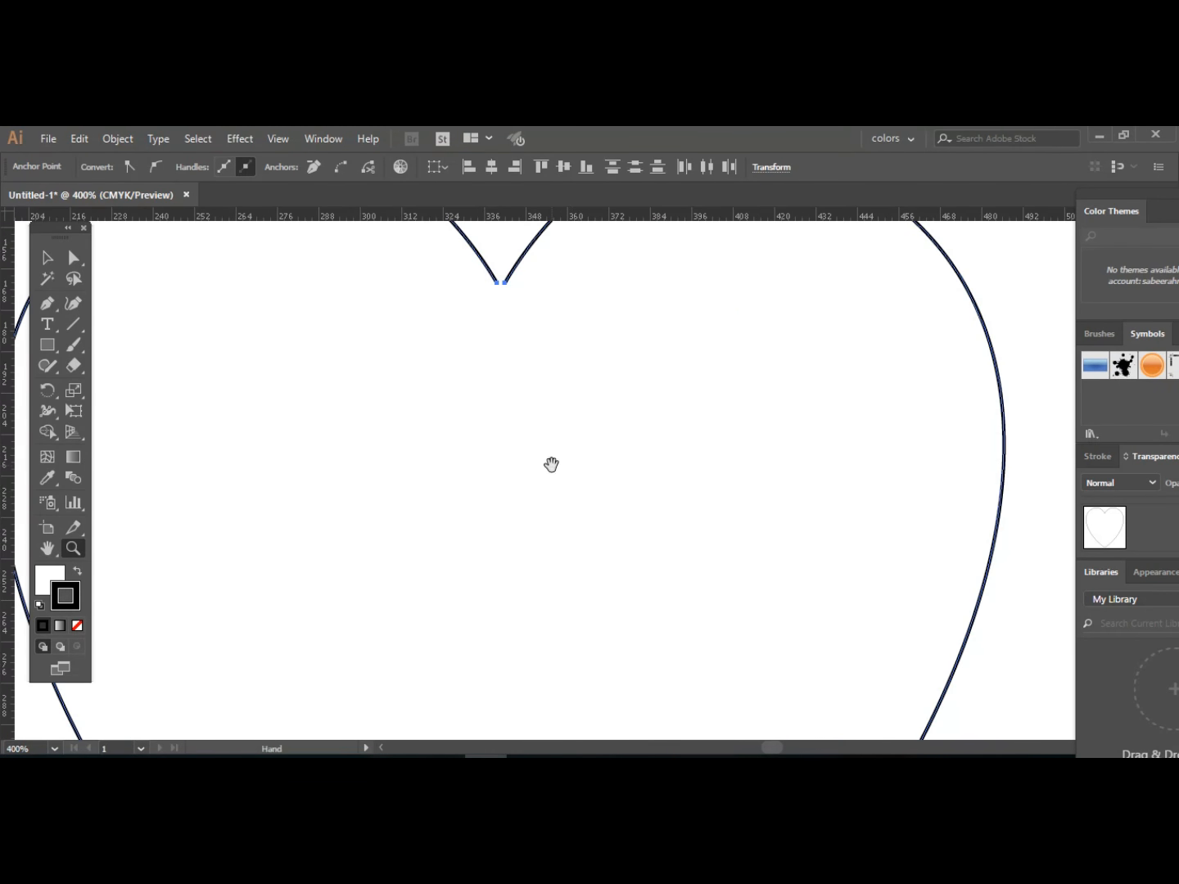
pyautogui.moveTo(557, 501); pyautogui.dragTo(573, 578)
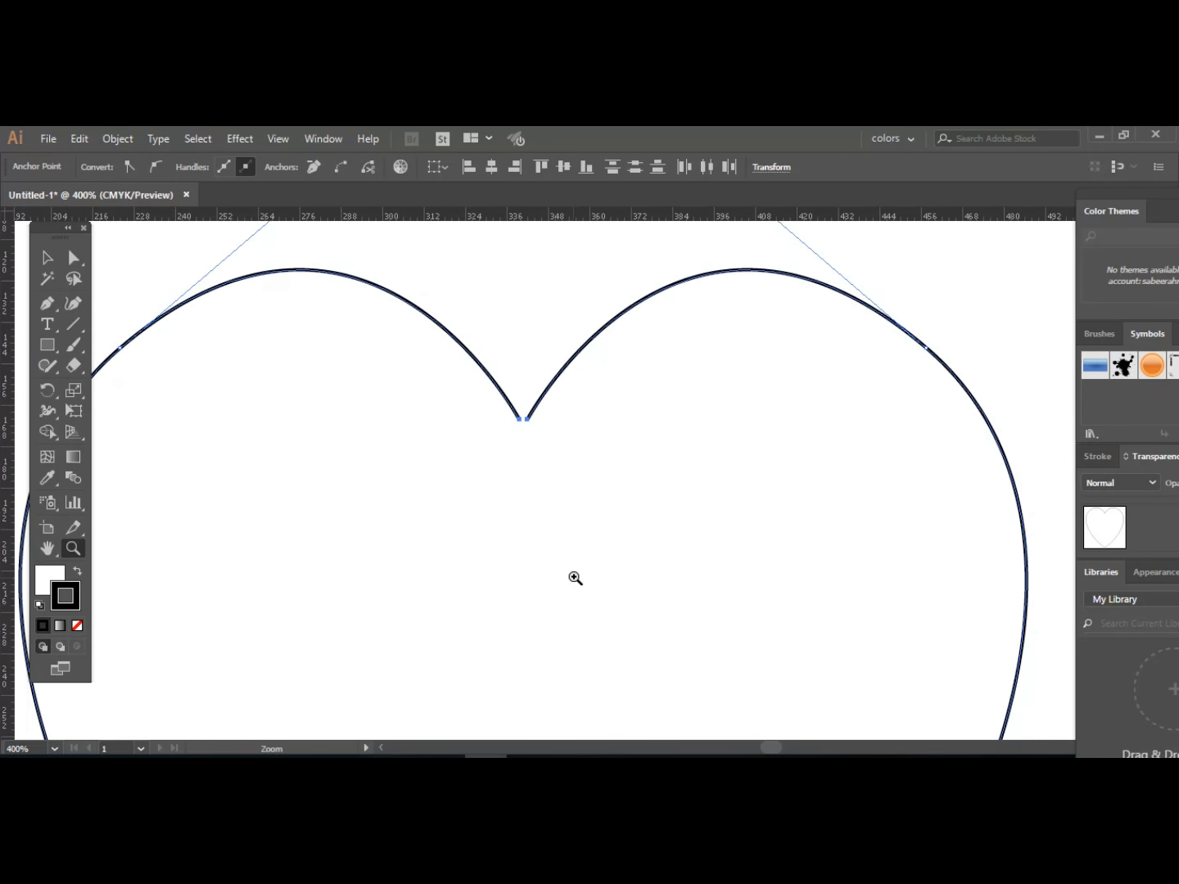
pyautogui.click(574, 578)
pyautogui.press('space')
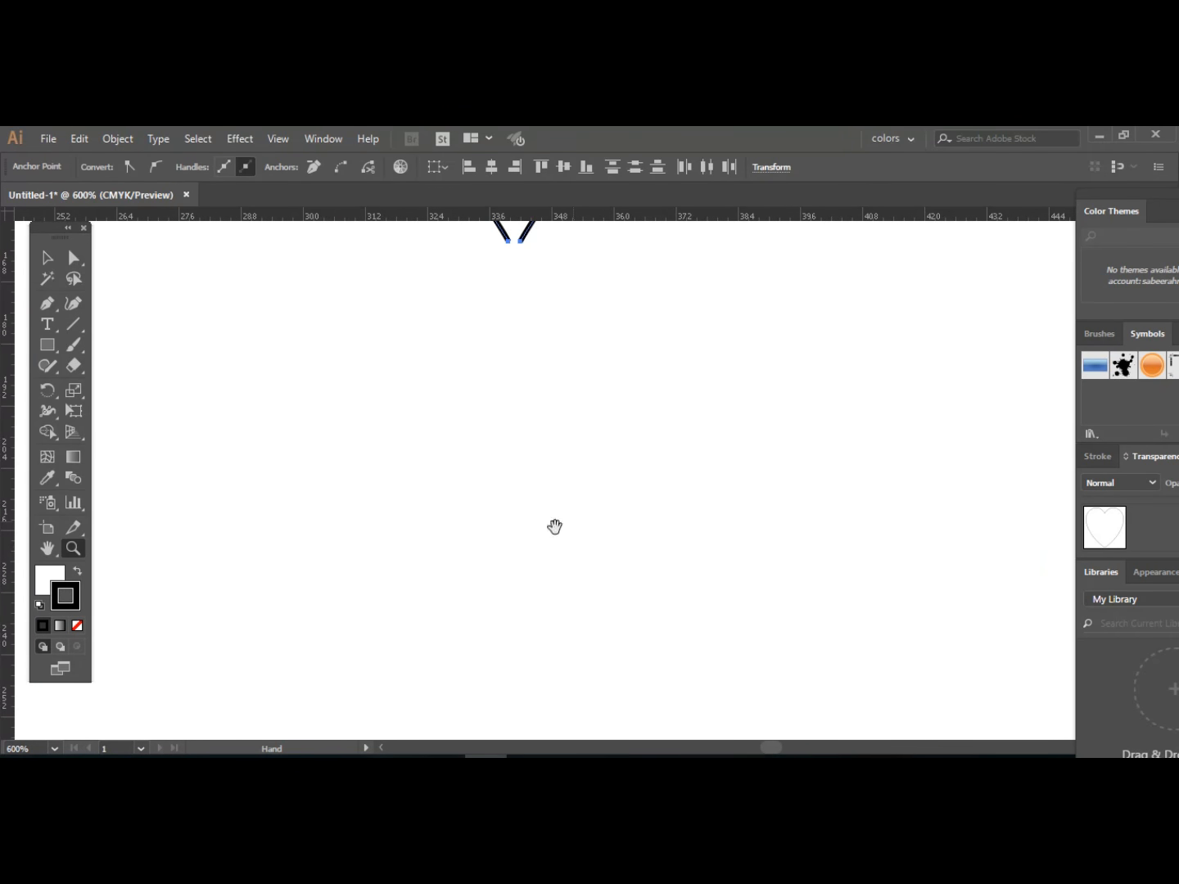
pyautogui.moveTo(554, 527); pyautogui.dragTo(557, 672)
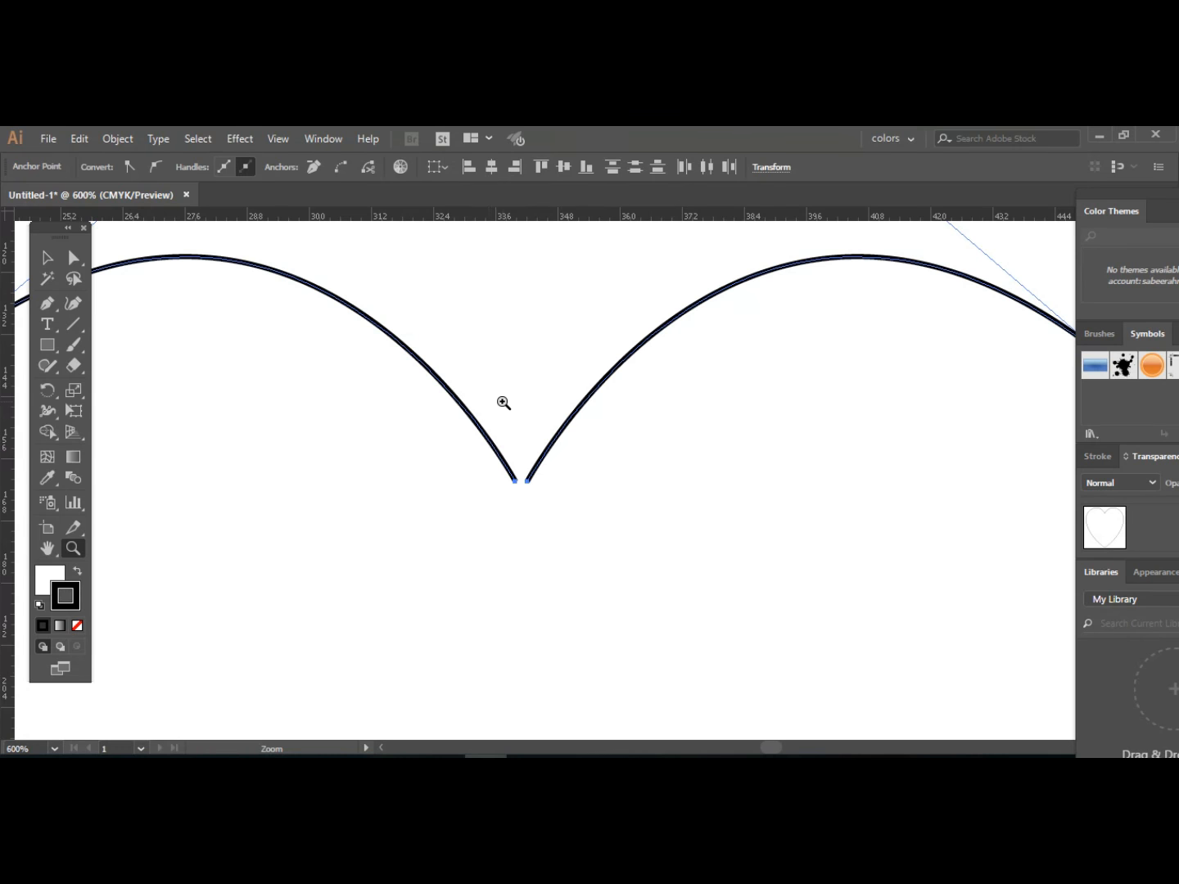
pyautogui.click(68, 261)
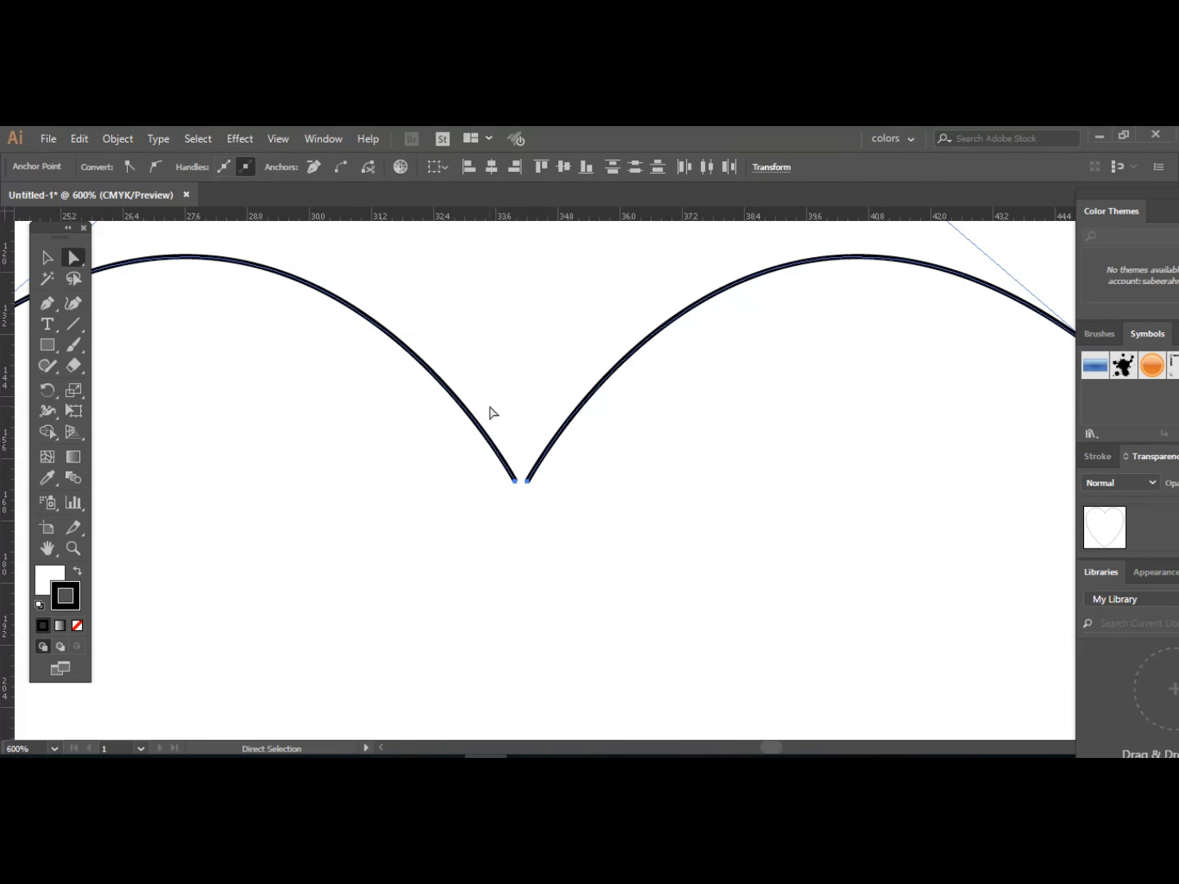
pyautogui.moveTo(524, 491); pyautogui.dragTo(516, 475)
pyautogui.rightClick(516, 464)
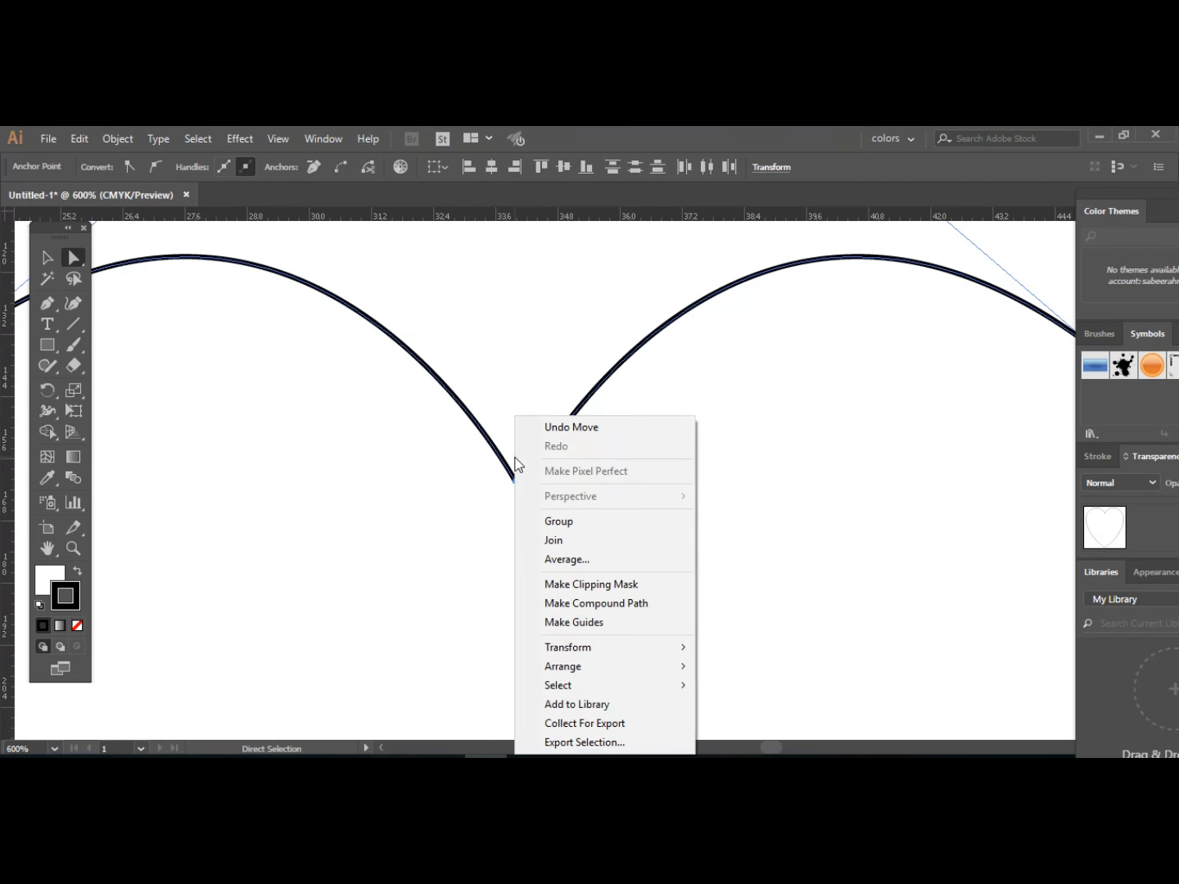
pyautogui.click(572, 561)
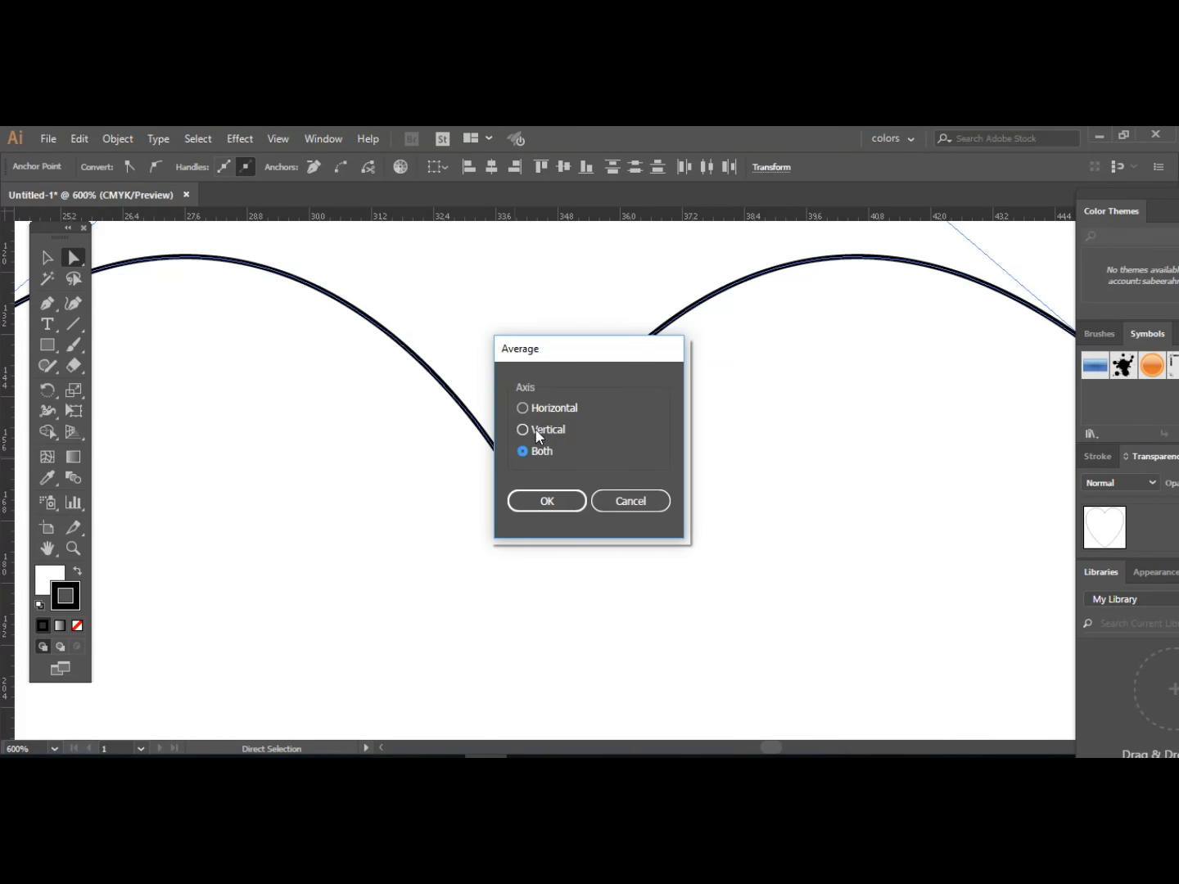
pyautogui.click(537, 499)
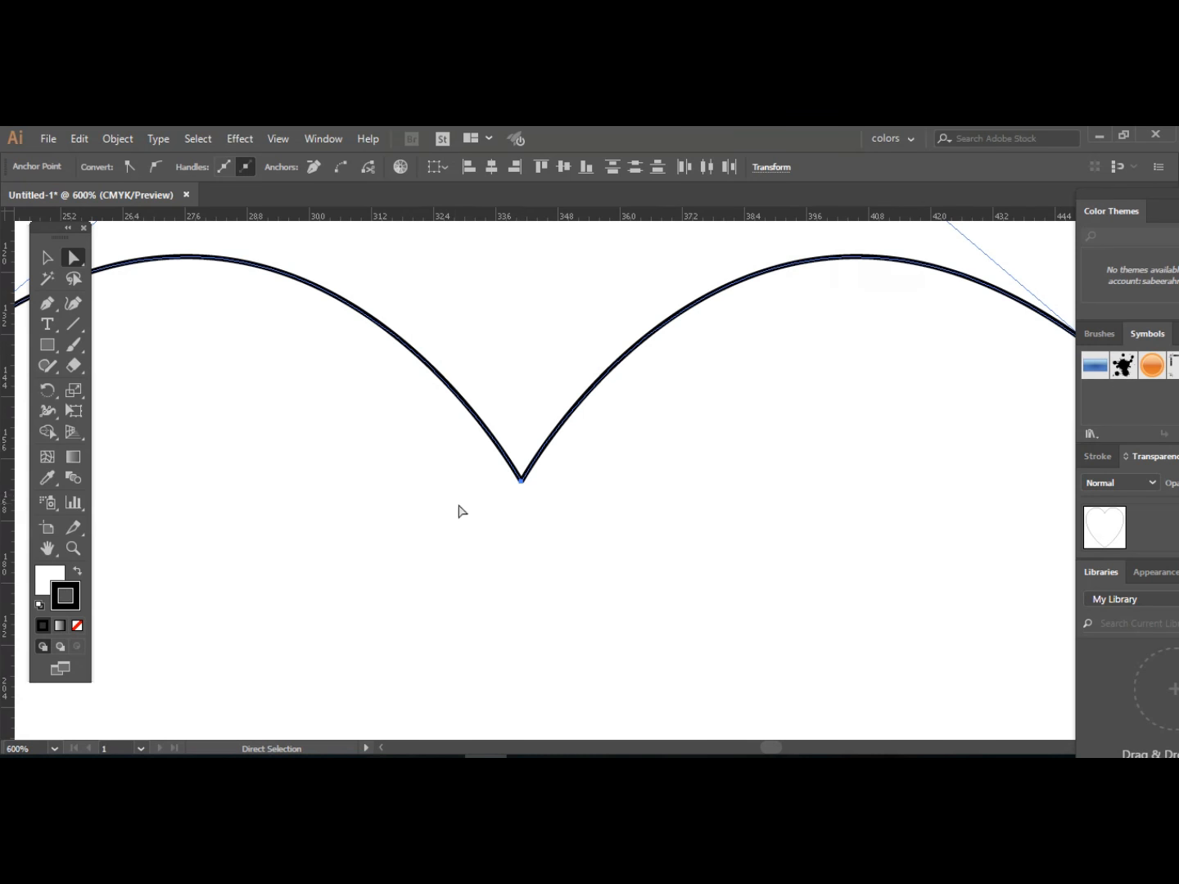
# Join the two averaged endpoints at the heart's notch into a single corner point.
pyautogui.click(73, 548)
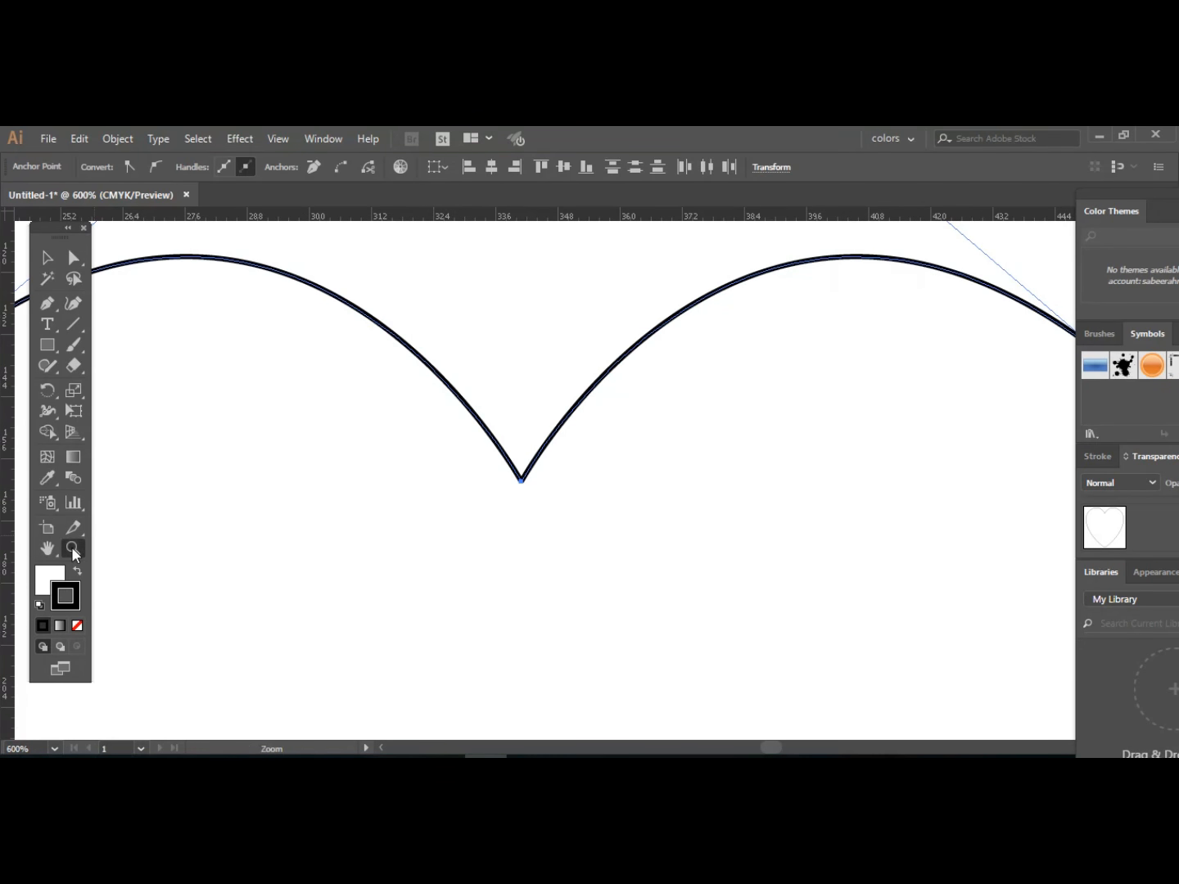
pyautogui.click(364, 534)
pyautogui.press('space')
pyautogui.moveTo(492, 419); pyautogui.dragTo(262, 593)
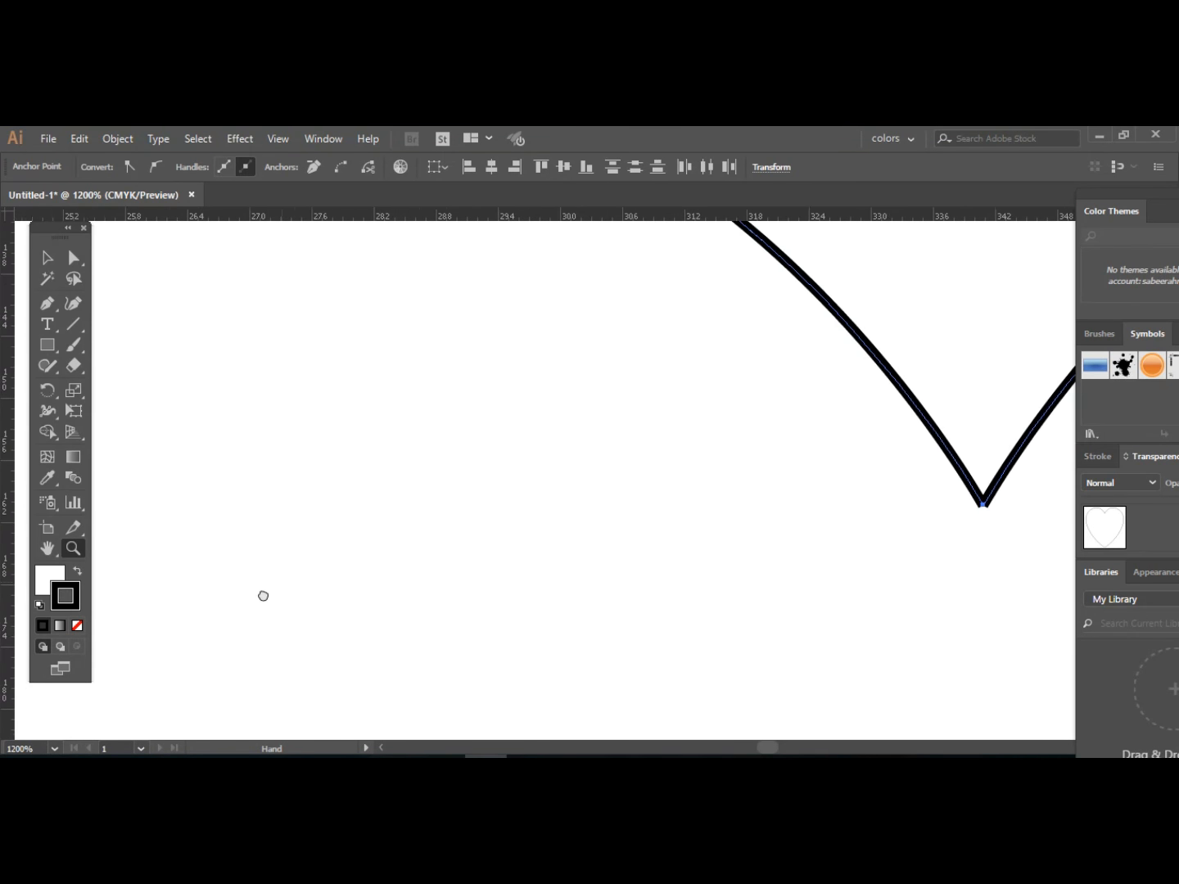
pyautogui.moveTo(733, 482); pyautogui.dragTo(328, 464)
pyautogui.hotkey('ctrl', '=')
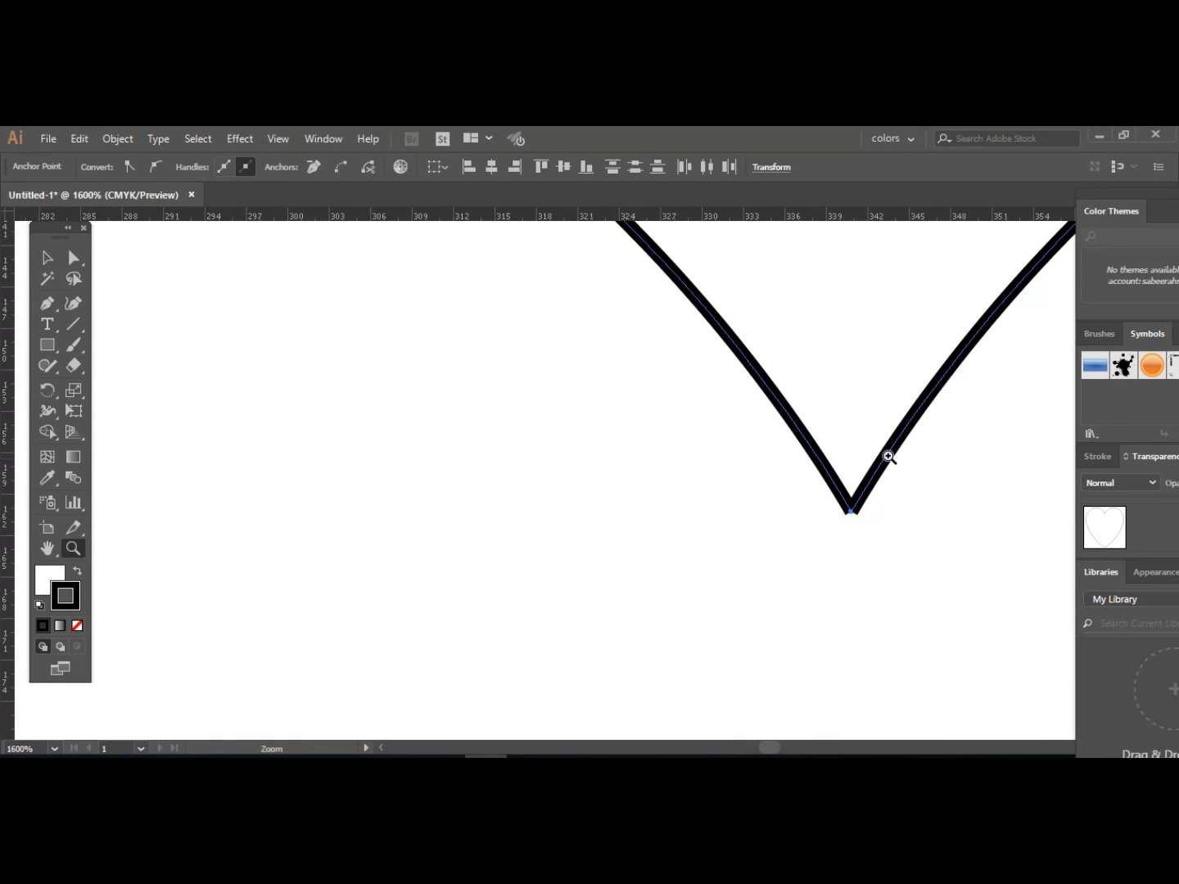
pyautogui.click(72, 259)
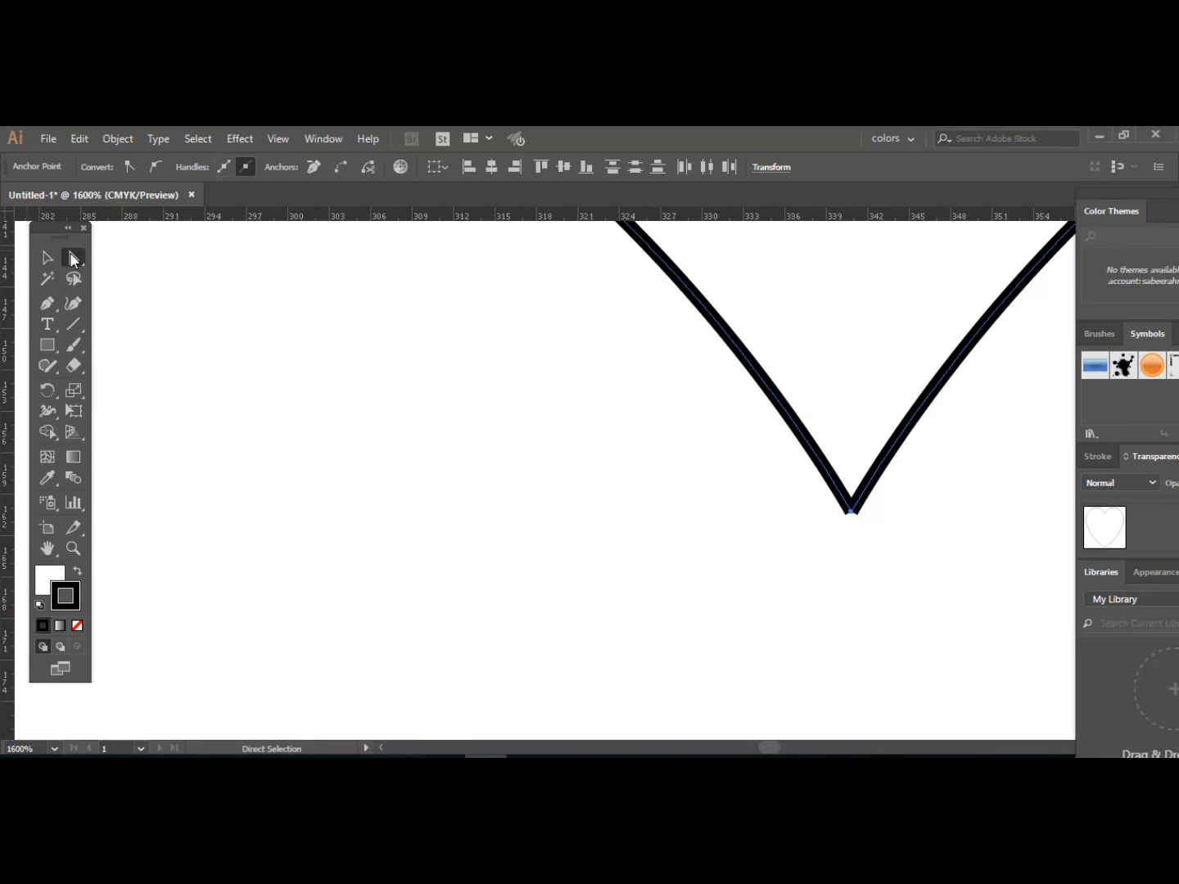
pyautogui.rightClick(821, 396)
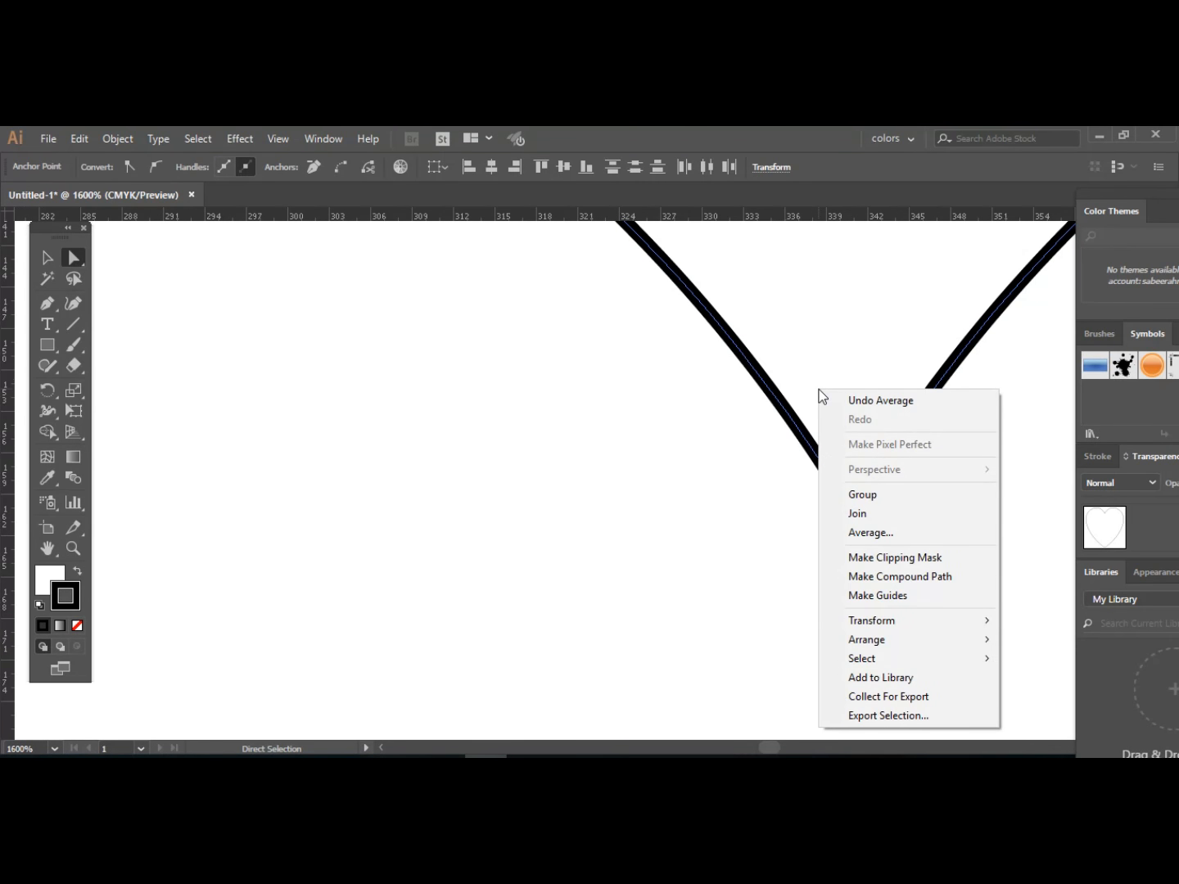
pyautogui.click(873, 511)
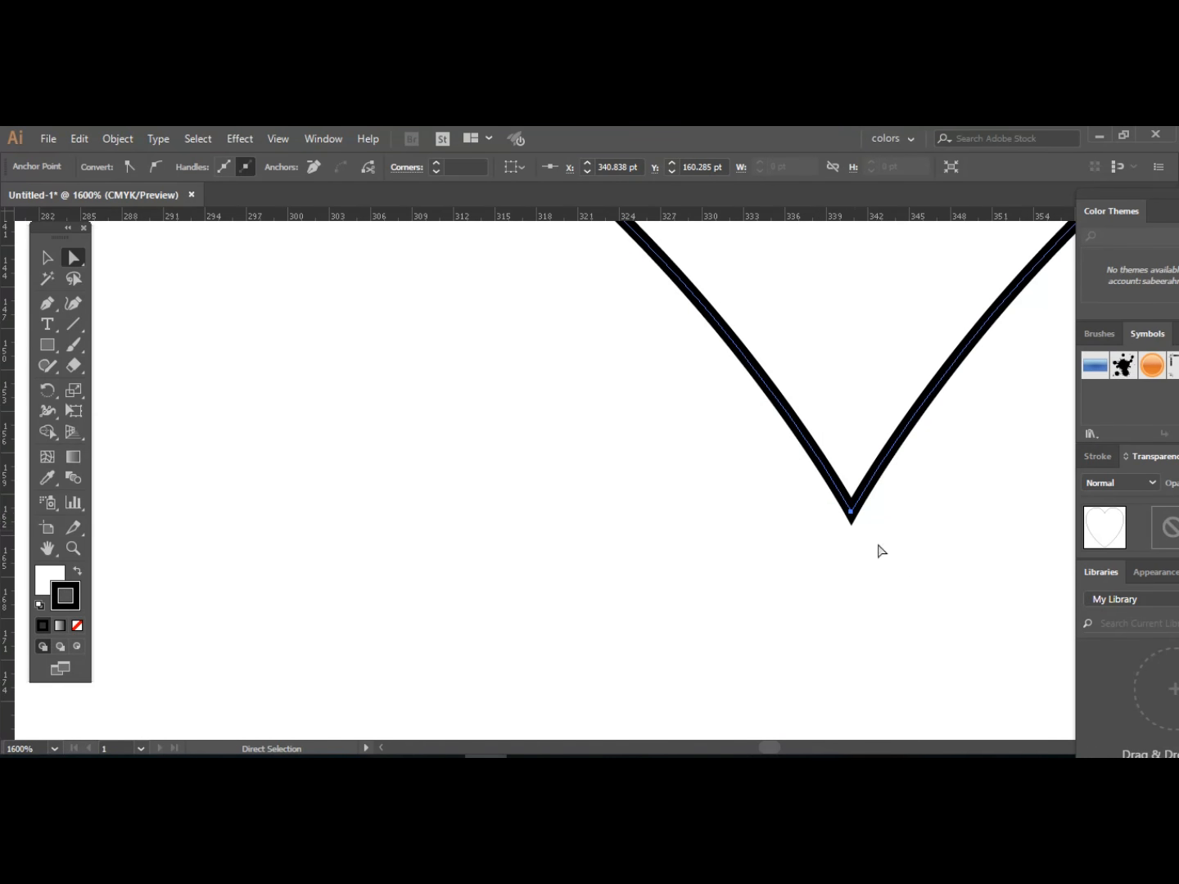
# Examine the gap between the two path endpoints at the heart's bottom tip at 1600% magnification.
pyautogui.press('space')
pyautogui.moveTo(842, 590); pyautogui.dragTo(781, 257)
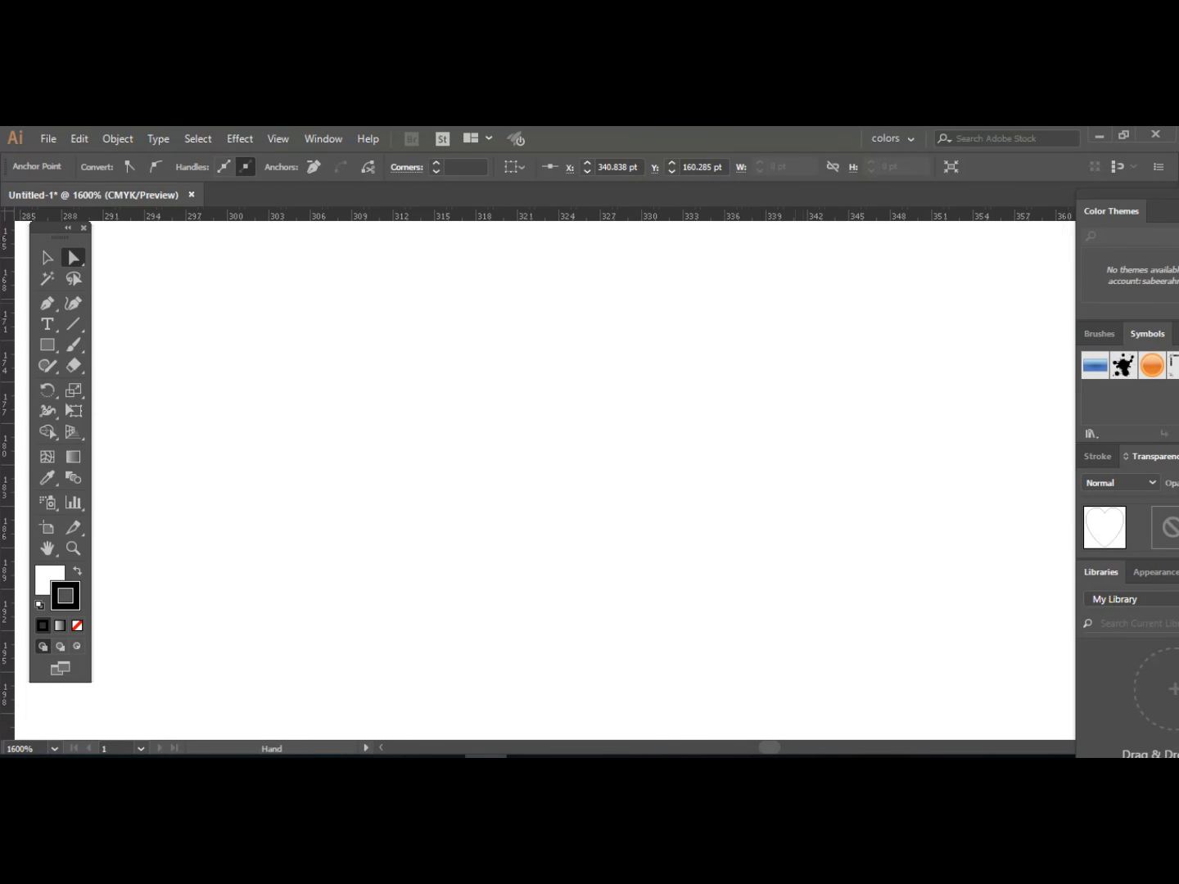
pyautogui.moveTo(742, 605); pyautogui.dragTo(745, 402)
pyautogui.moveTo(635, 652); pyautogui.dragTo(649, 314)
pyautogui.moveTo(593, 652); pyautogui.dragTo(607, 320)
pyautogui.moveTo(600, 731); pyautogui.dragTo(618, 478)
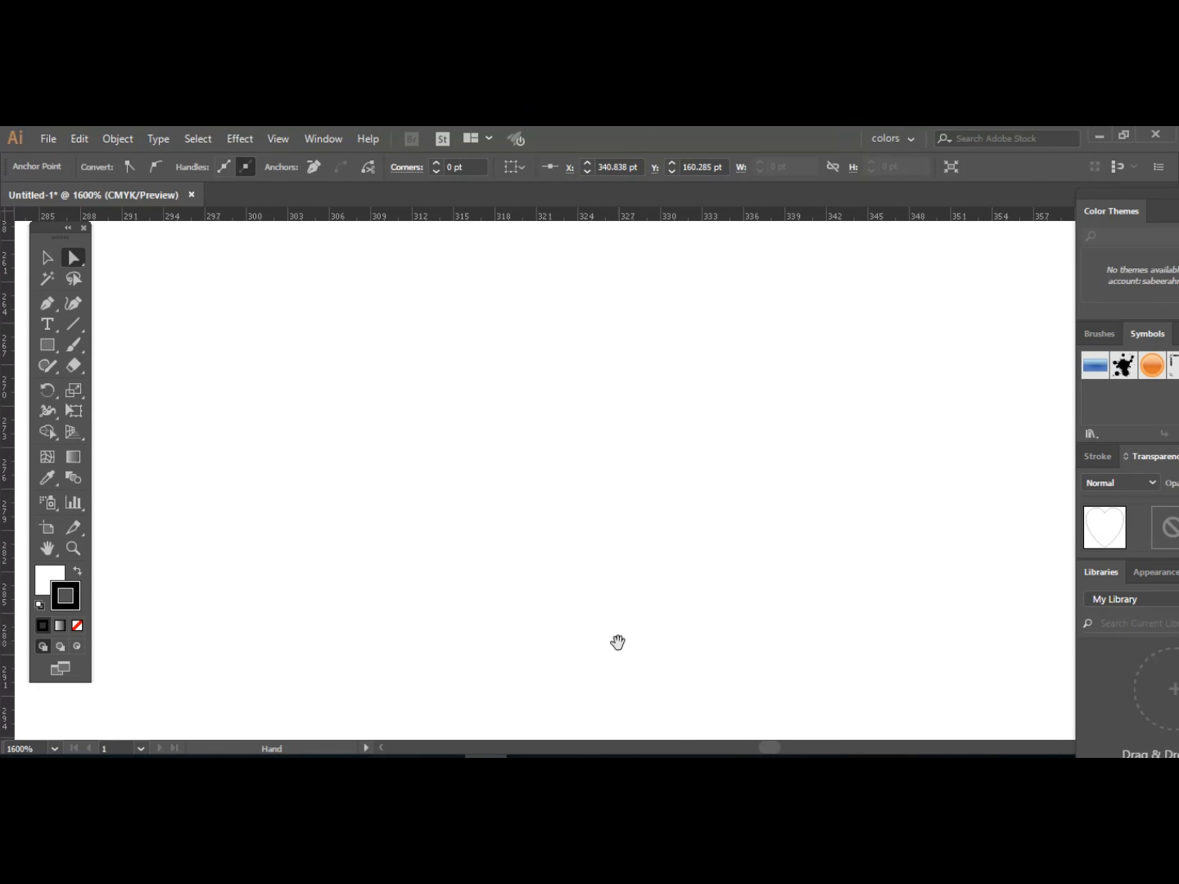
pyautogui.moveTo(618, 645); pyautogui.dragTo(628, 394)
pyautogui.moveTo(579, 708); pyautogui.dragTo(609, 394)
pyautogui.moveTo(637, 700); pyautogui.dragTo(695, 418)
pyautogui.moveTo(566, 586); pyautogui.dragTo(579, 351)
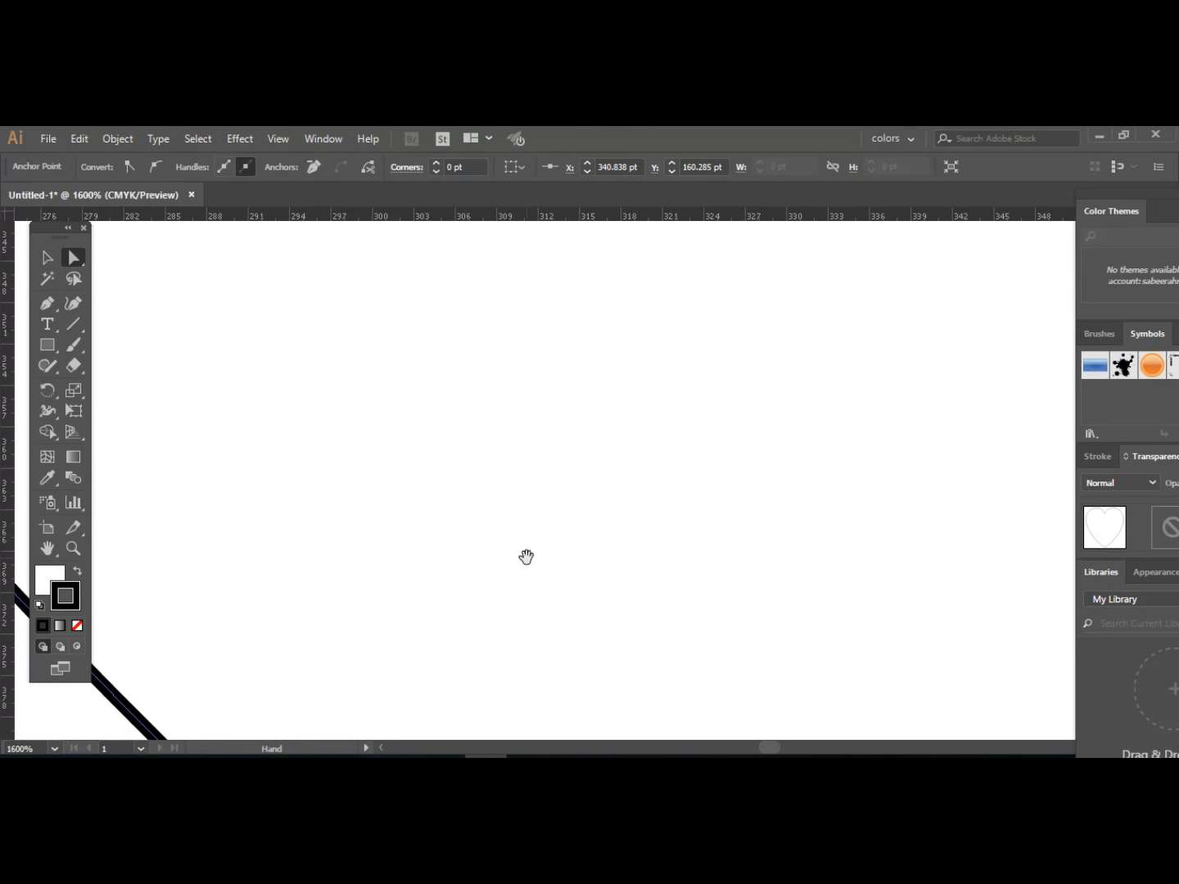
pyautogui.moveTo(527, 557); pyautogui.dragTo(503, 366)
pyautogui.moveTo(518, 561); pyautogui.dragTo(524, 443)
pyautogui.moveTo(631, 650); pyautogui.dragTo(478, 474)
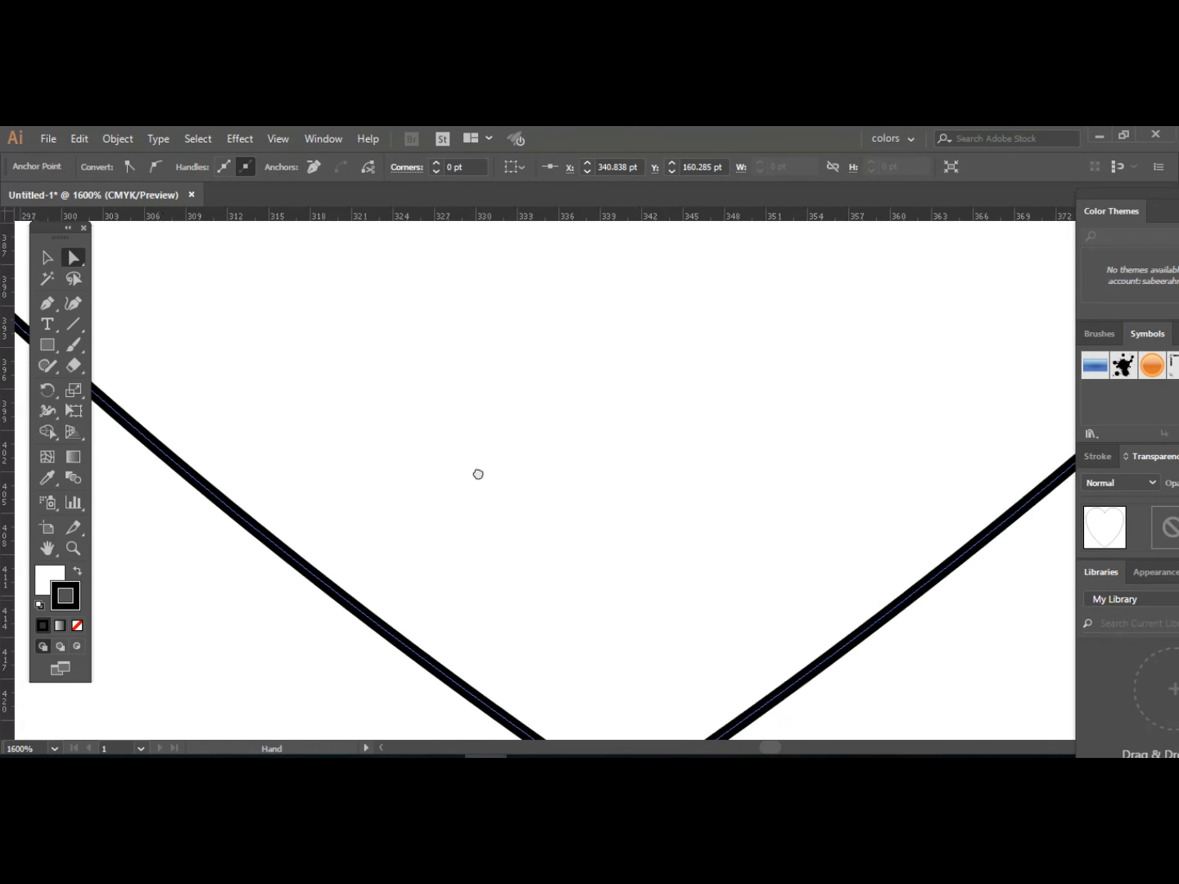
pyautogui.moveTo(555, 578); pyautogui.dragTo(537, 537)
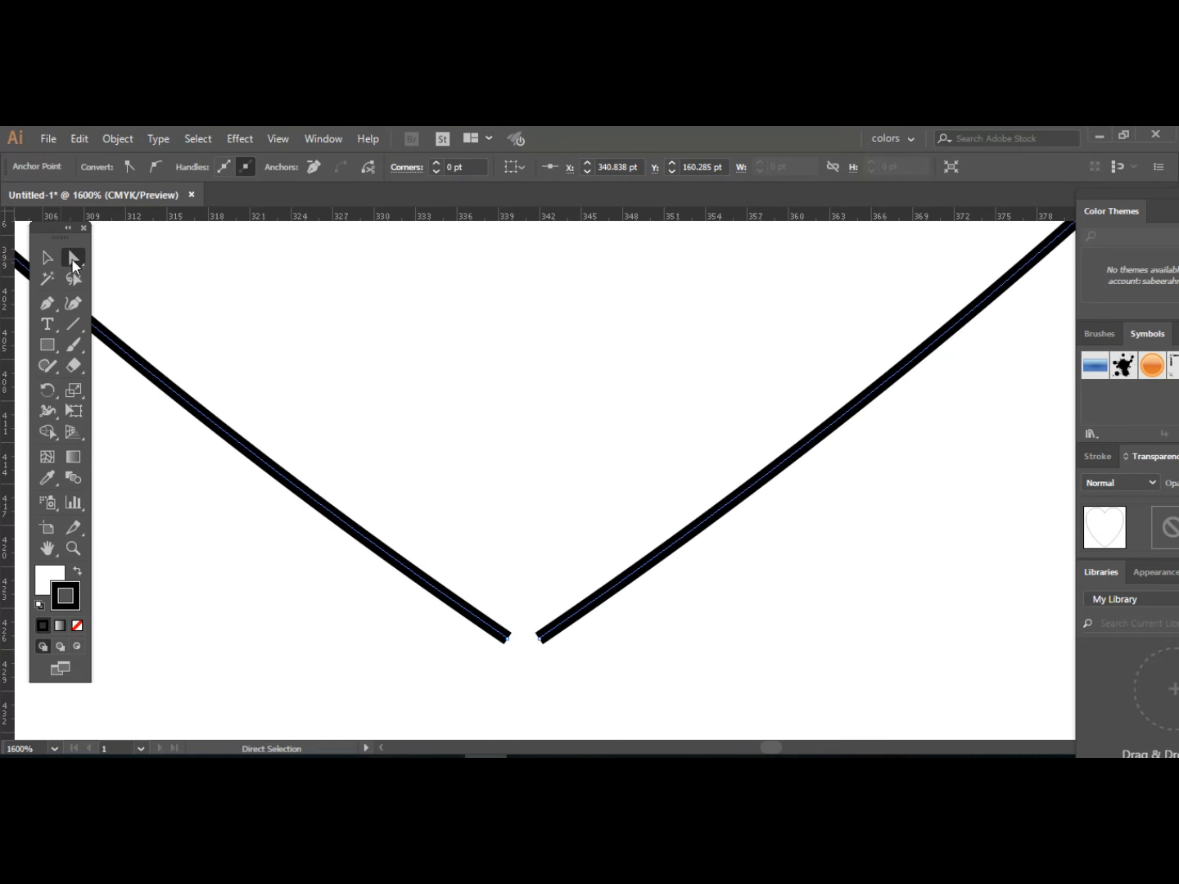
# Nudge the selected heart slightly several times around its open bottom tip, and deselect it.
pyautogui.moveTo(440, 543); pyautogui.dragTo(469, 559)
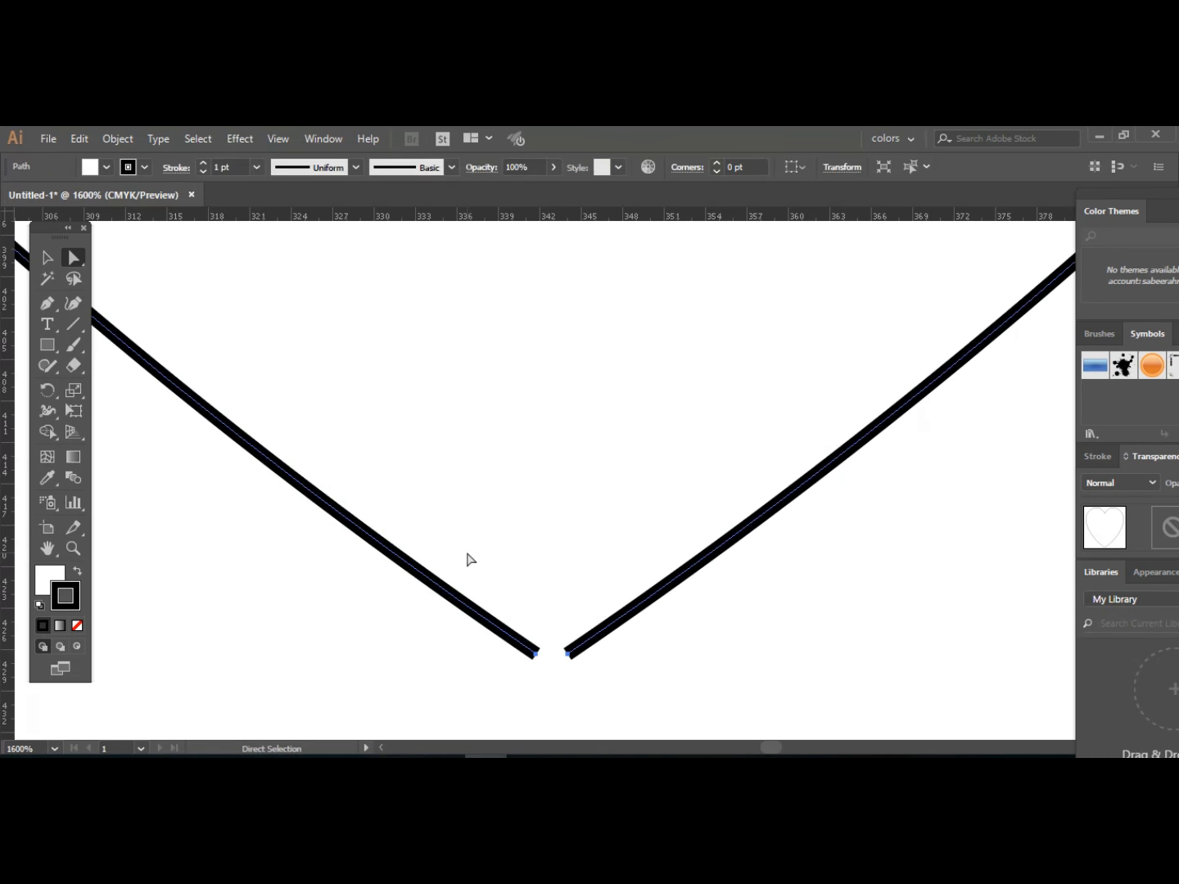
pyautogui.click(321, 624)
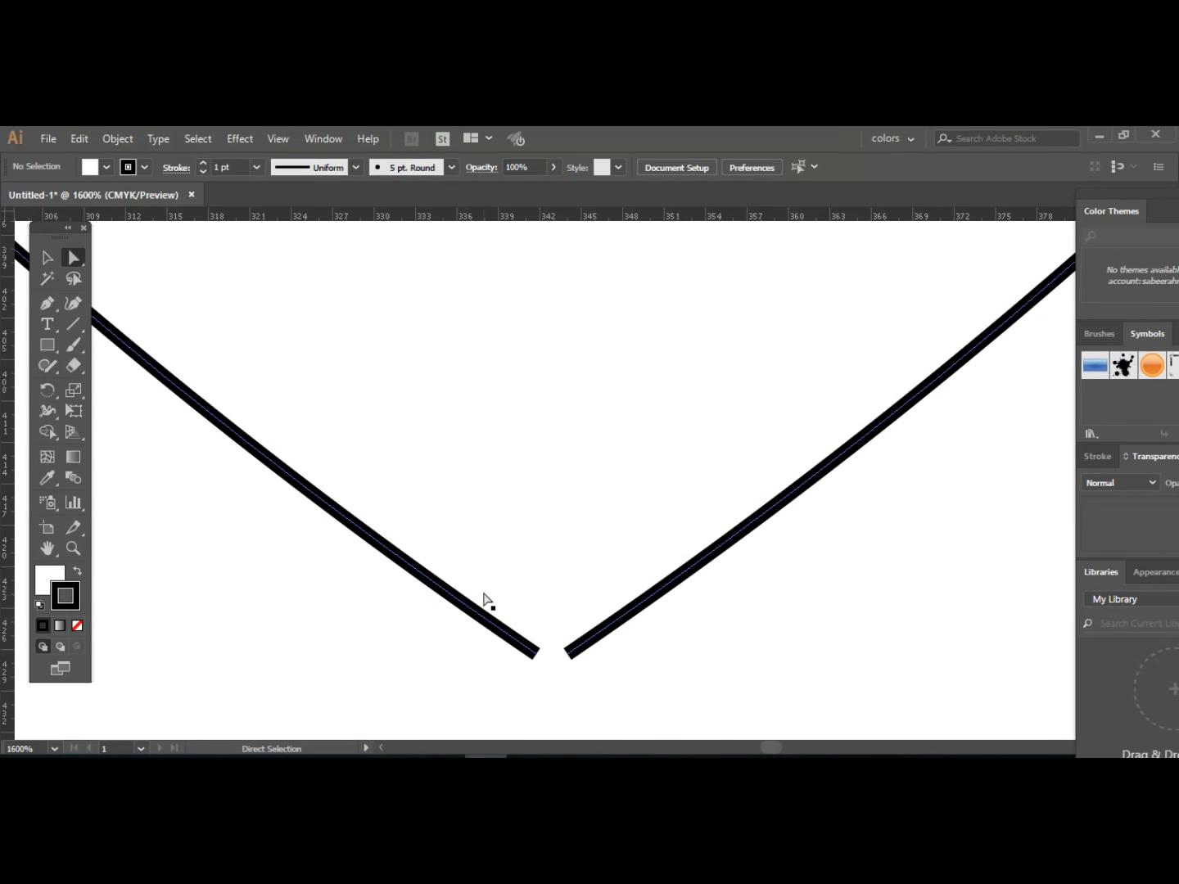
pyautogui.moveTo(512, 592)
pyautogui.mouseDown()
pyautogui.moveTo(518, 675)
pyautogui.moveTo(503, 574)
pyautogui.mouseUp()
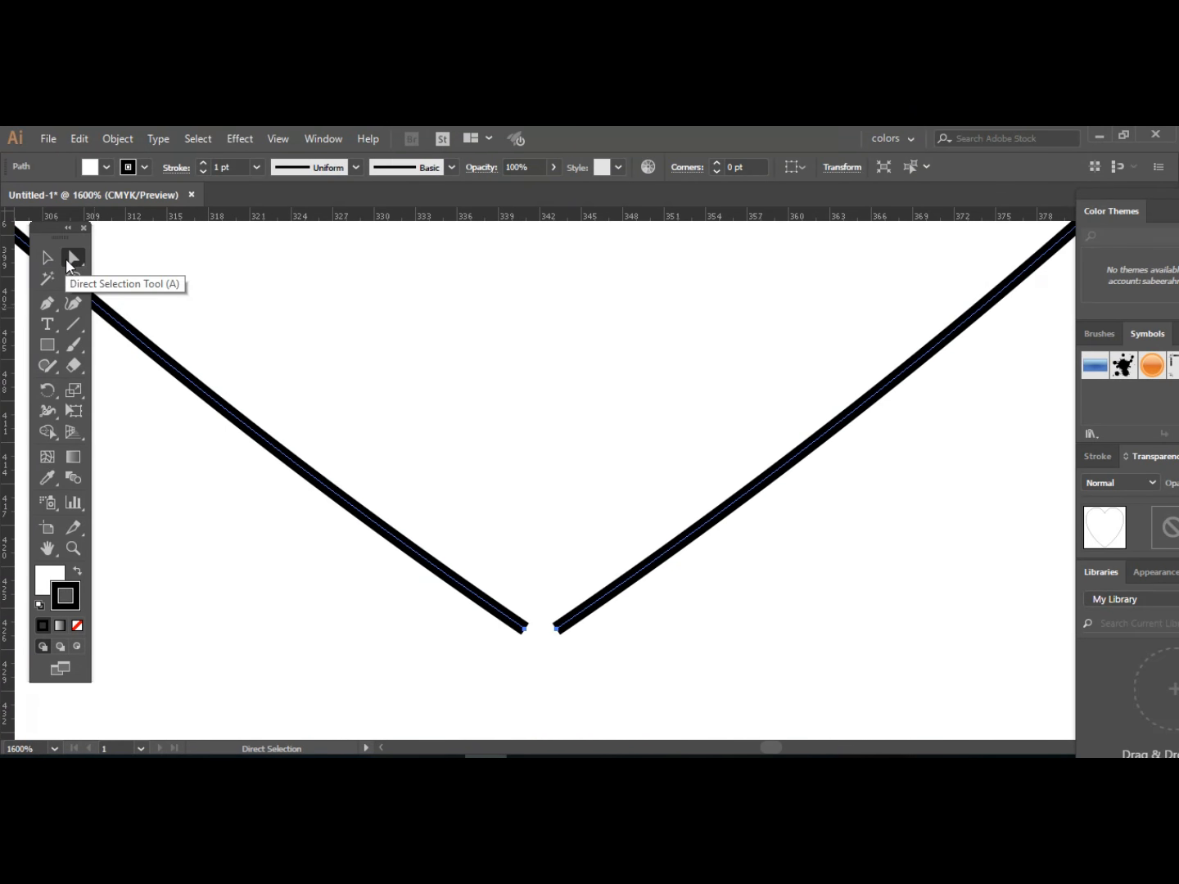
pyautogui.click(47, 260)
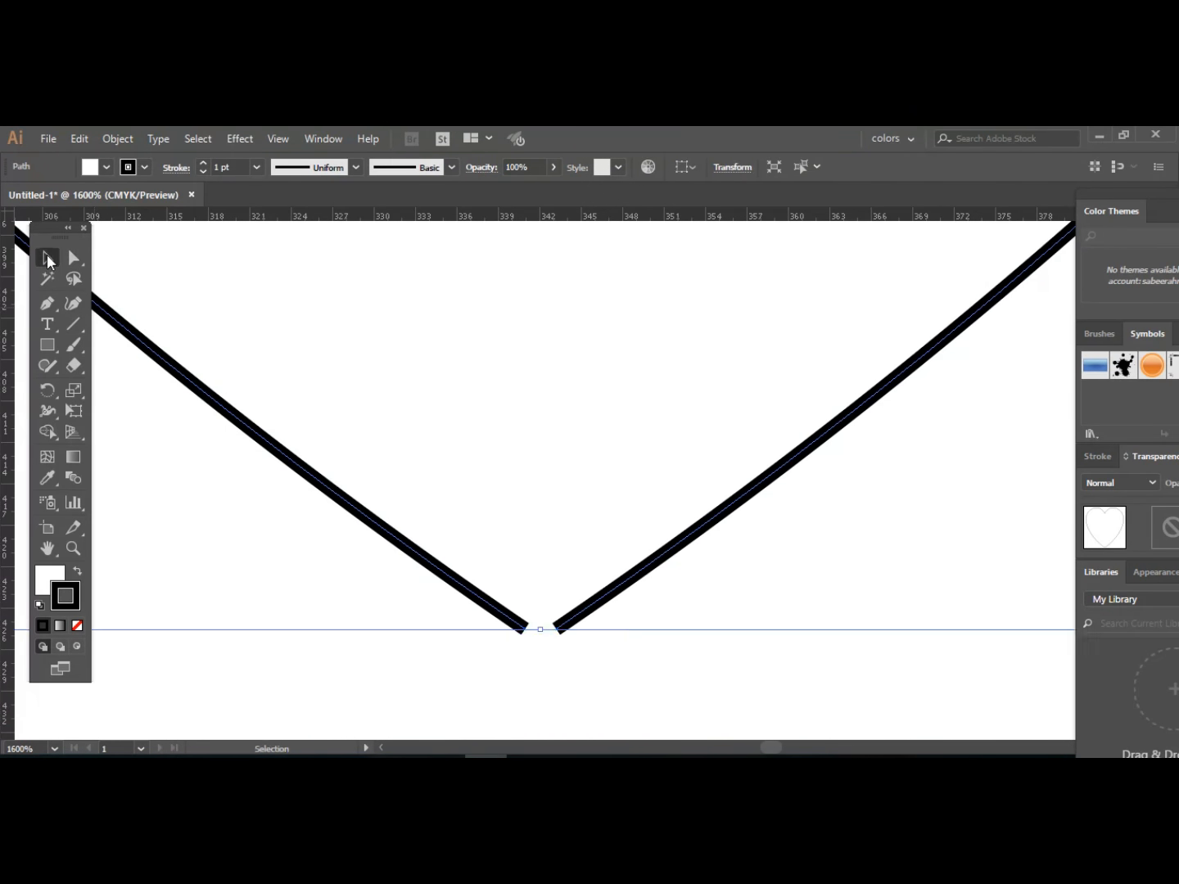
pyautogui.click(73, 258)
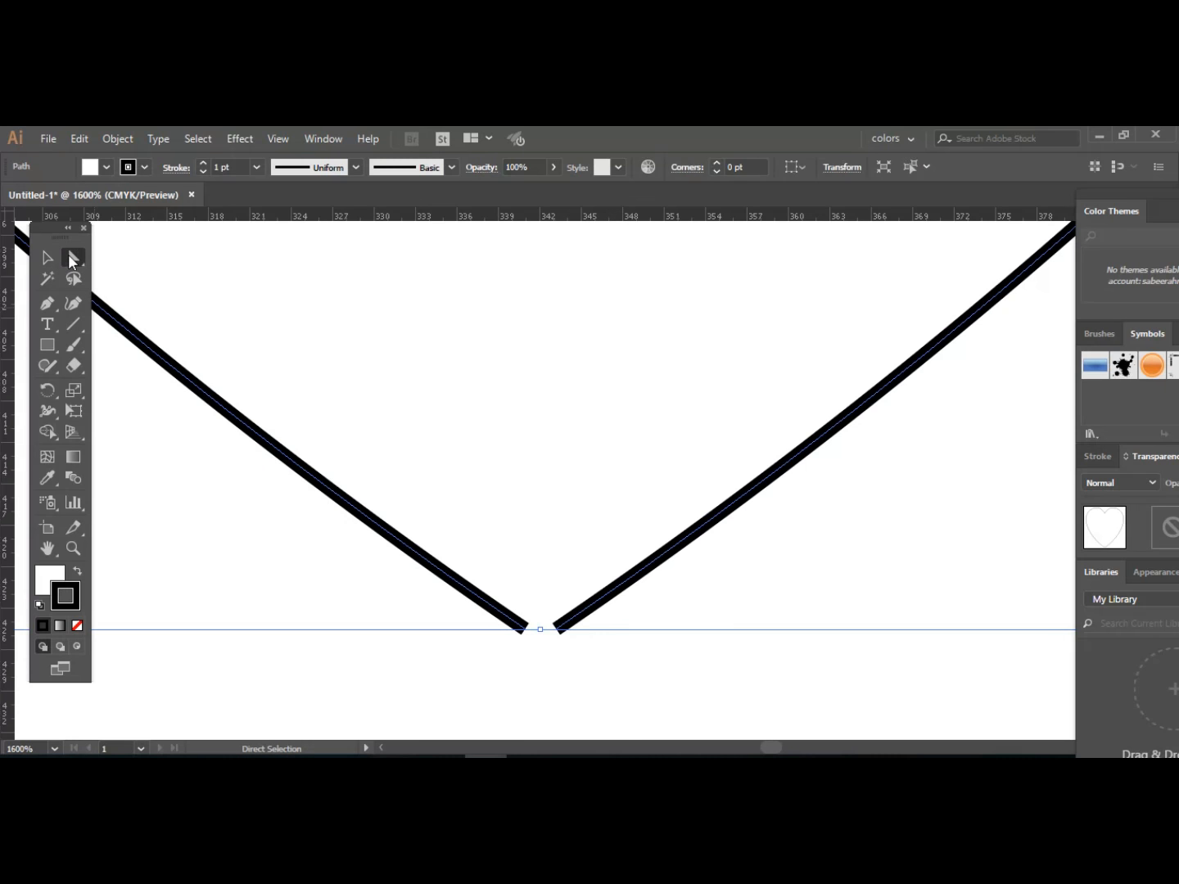
pyautogui.press('space')
pyautogui.moveTo(501, 570); pyautogui.dragTo(532, 576)
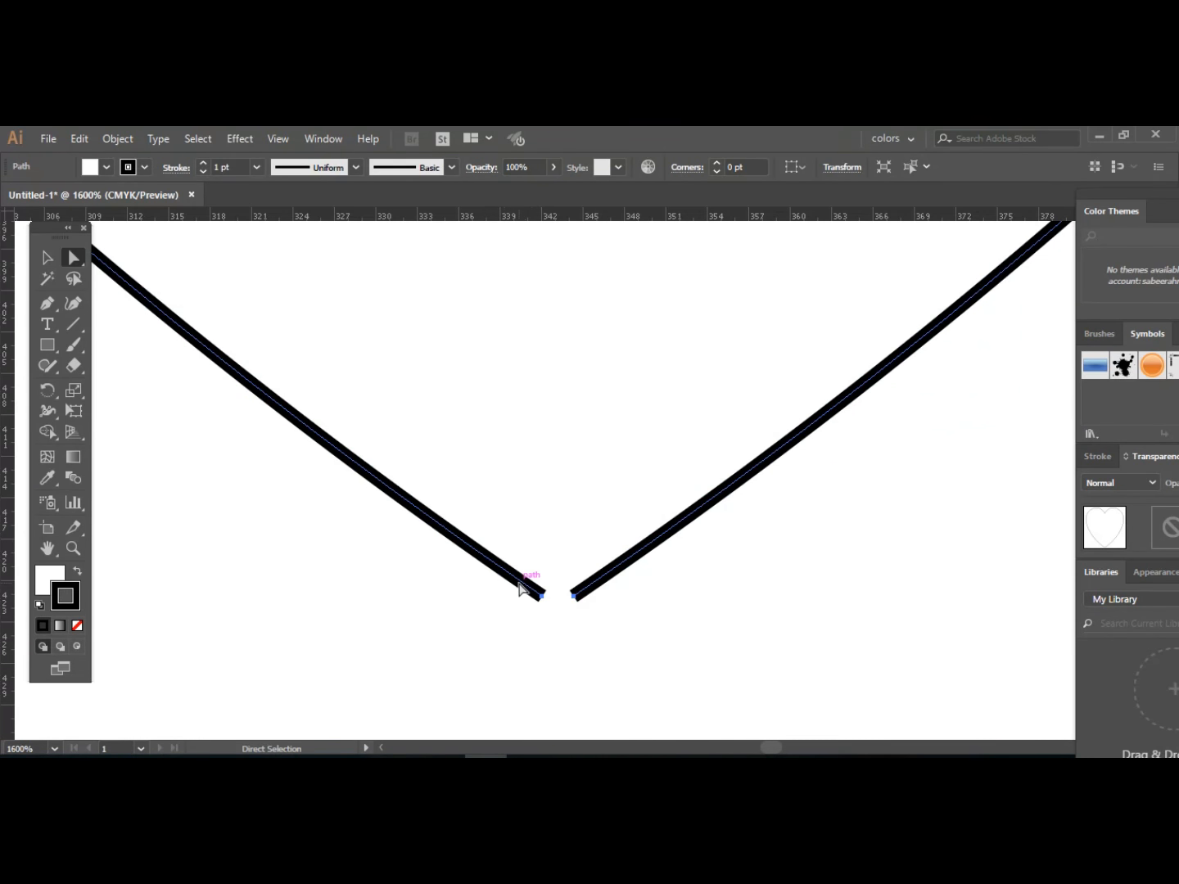
pyautogui.click(499, 609)
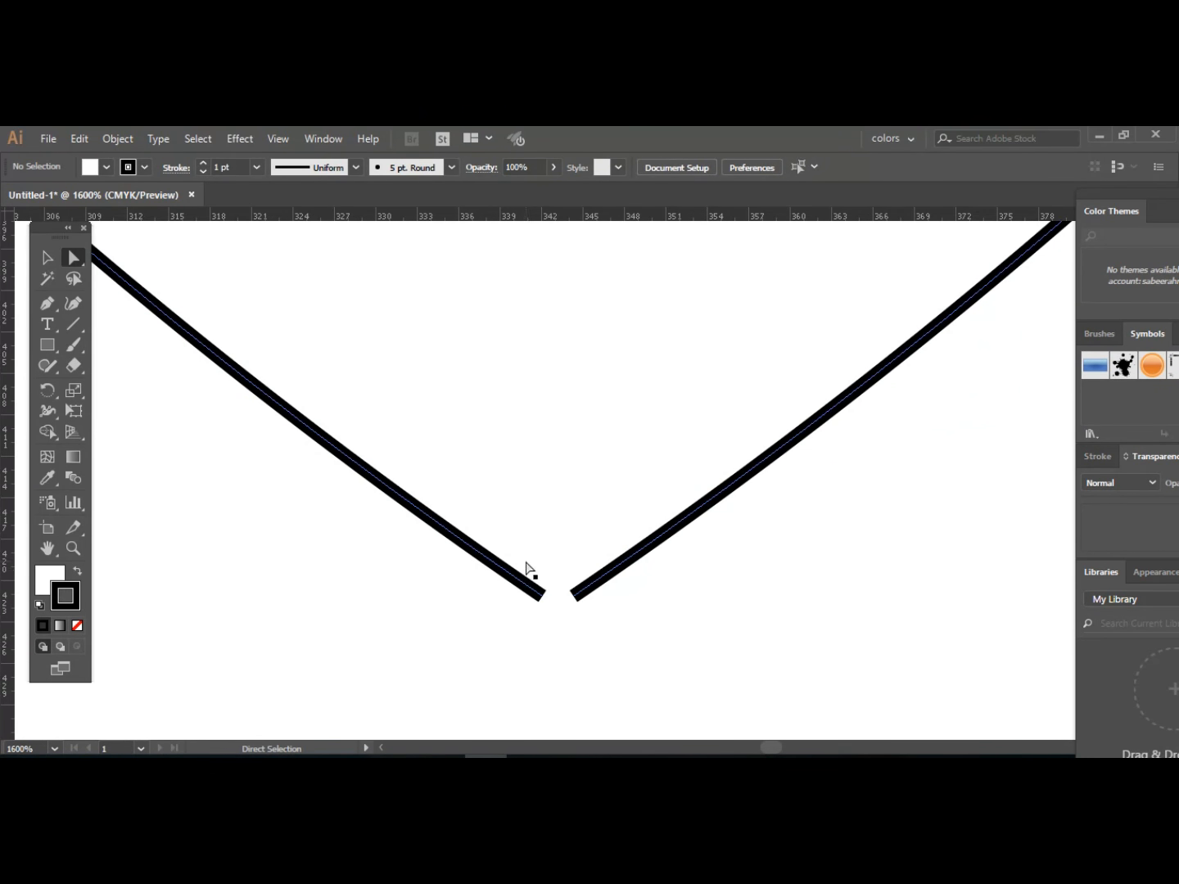
pyautogui.moveTo(519, 554)
pyautogui.mouseDown()
pyautogui.moveTo(524, 608)
pyautogui.moveTo(511, 535)
pyautogui.mouseUp()
pyautogui.click(492, 603)
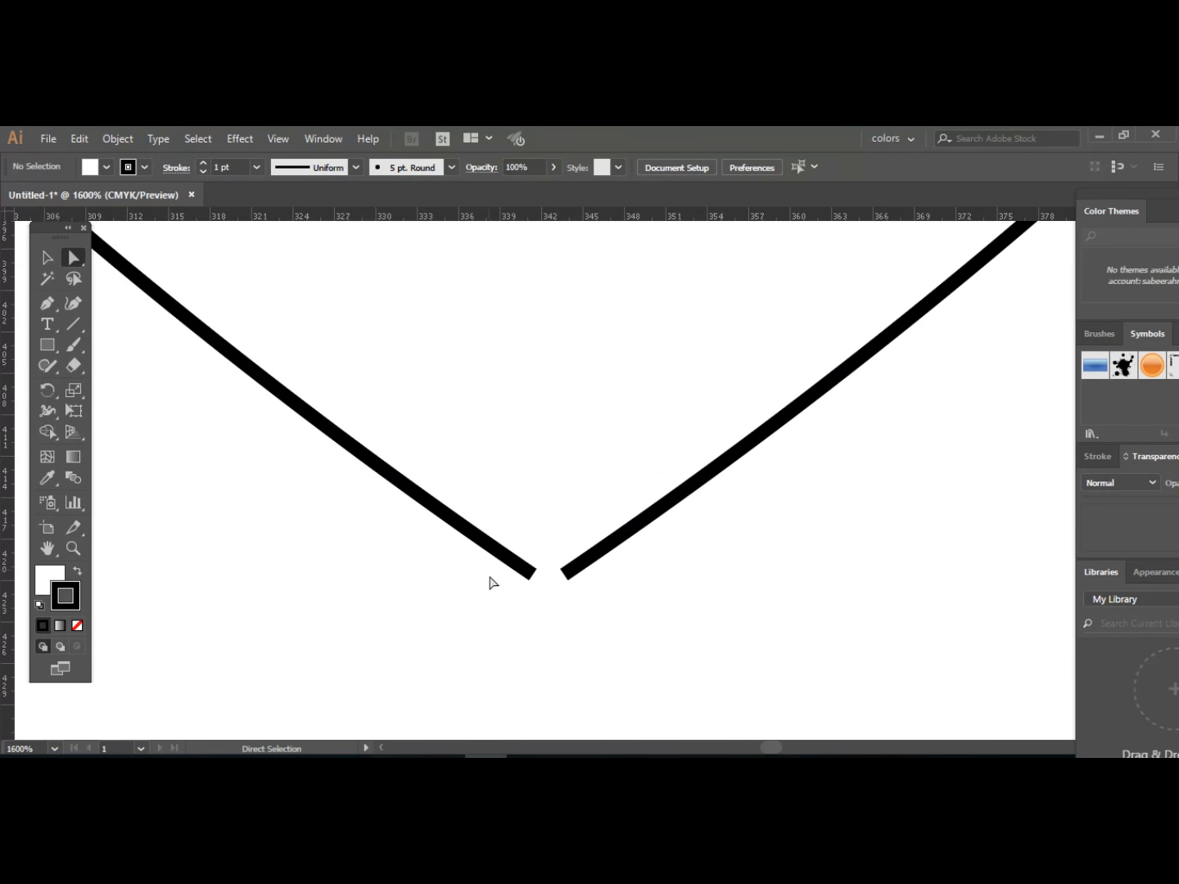
# Centre the heart horizontally on the artboard and select the two open endpoints at its bottom tip.
pyautogui.click(73, 549)
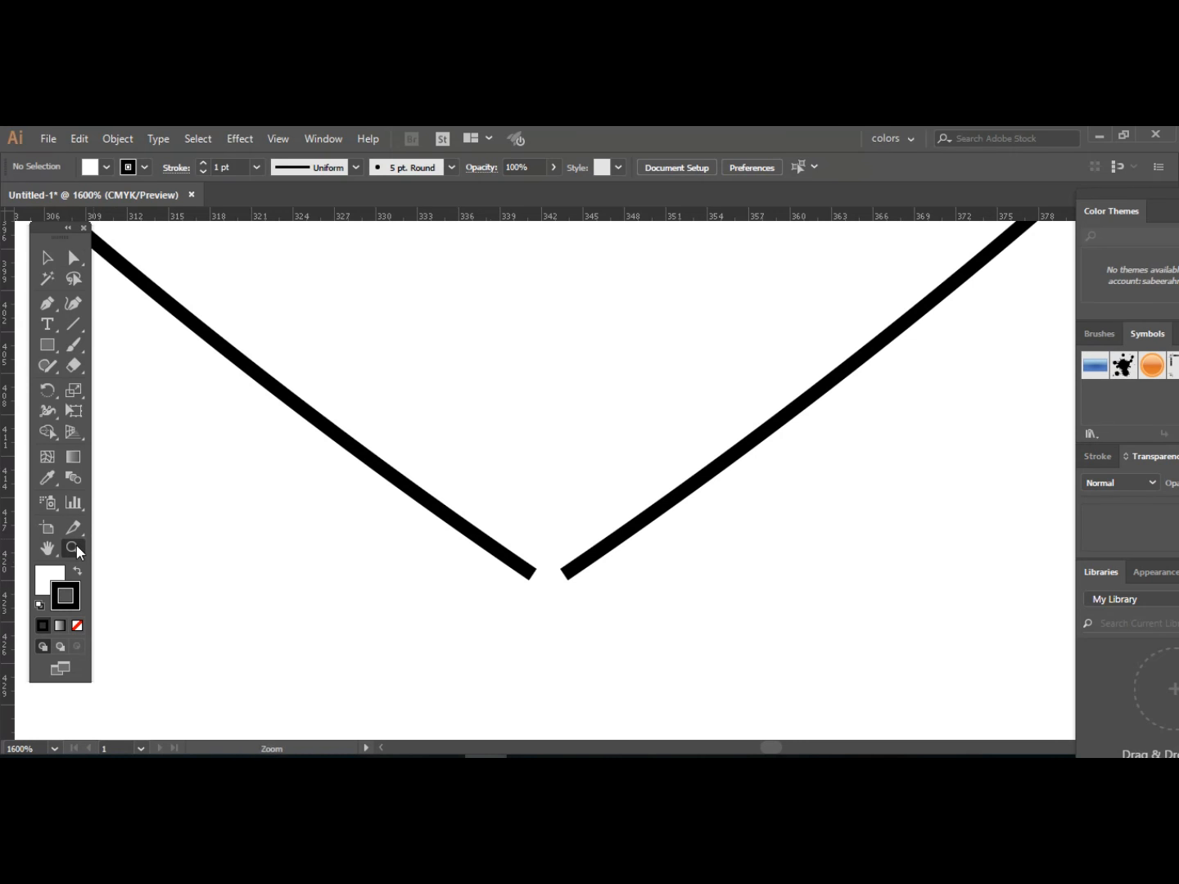
pyautogui.keyDown('alt'); pyautogui.click(386, 569); pyautogui.keyUp('alt')
pyautogui.keyDown('alt'); pyautogui.click(397, 565); pyautogui.keyUp('alt')
pyautogui.keyDown('alt'); pyautogui.click(395, 564); pyautogui.keyUp('alt')
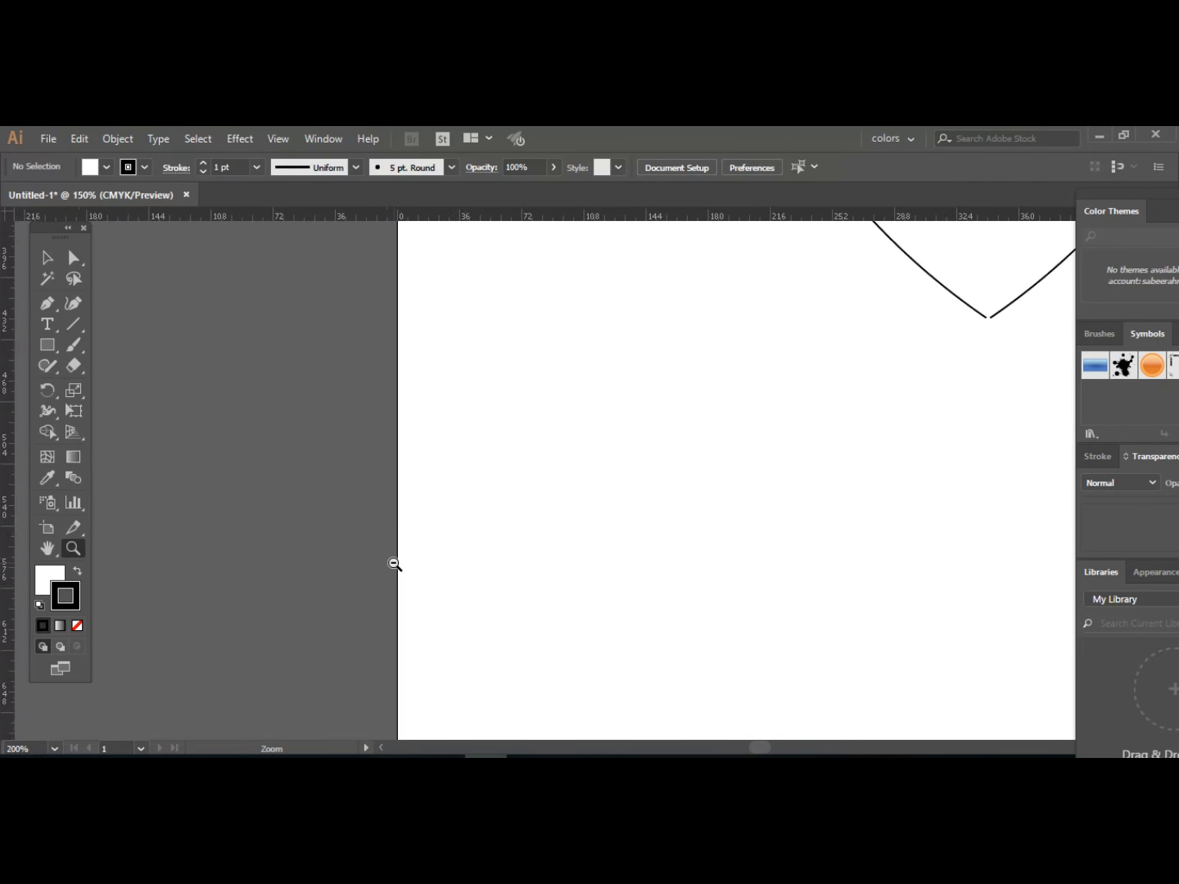
pyautogui.keyDown('alt'); pyautogui.click(395, 564); pyautogui.keyUp('alt')
pyautogui.keyDown('alt'); pyautogui.click(393, 564); pyautogui.keyUp('alt')
pyautogui.press('space')
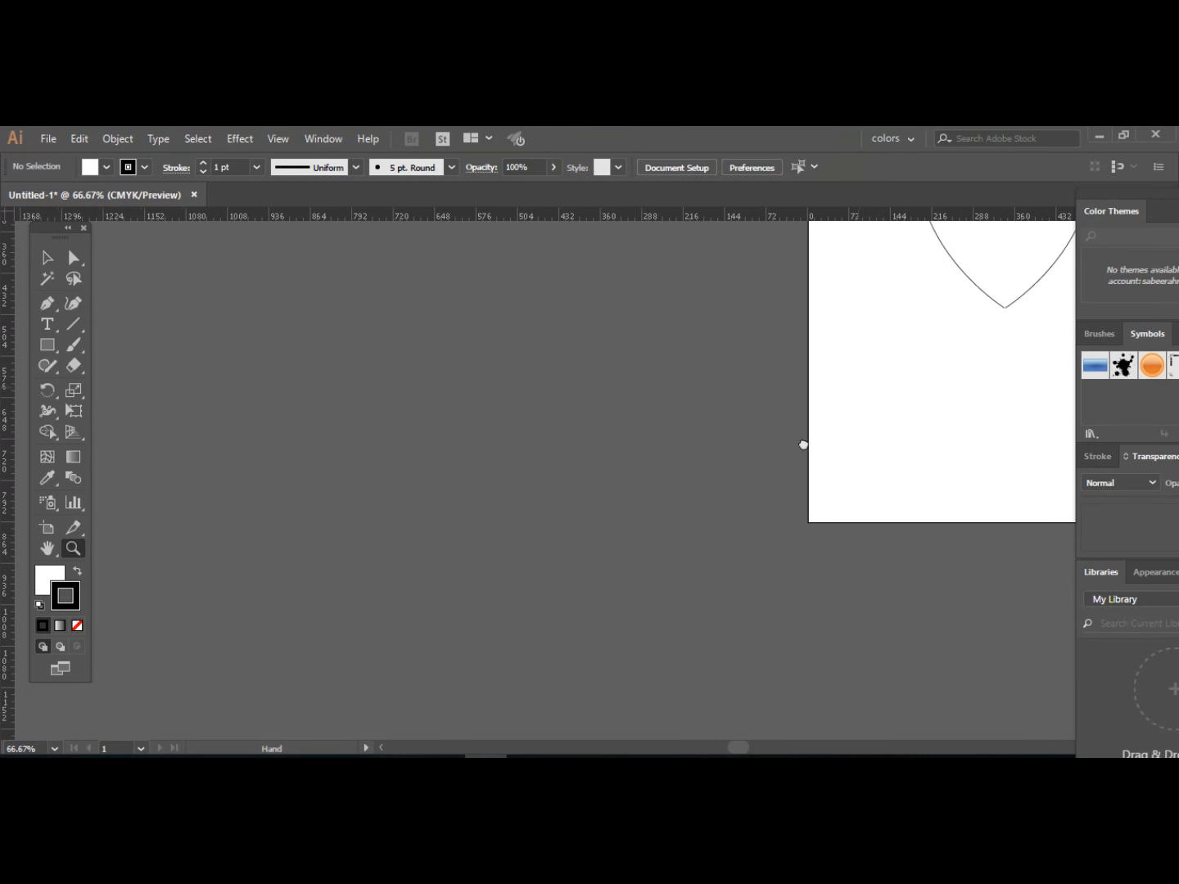
pyautogui.moveTo(803, 446); pyautogui.dragTo(475, 652)
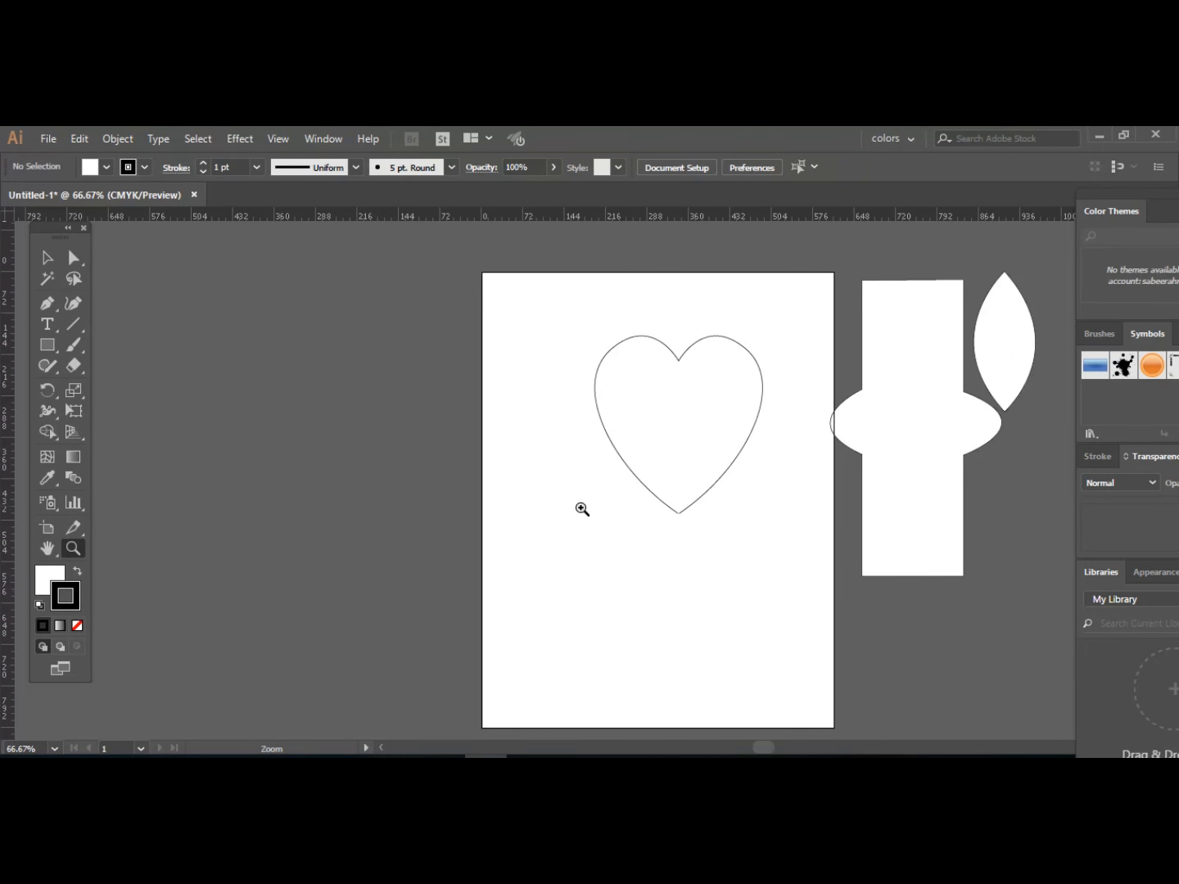
pyautogui.click(71, 258)
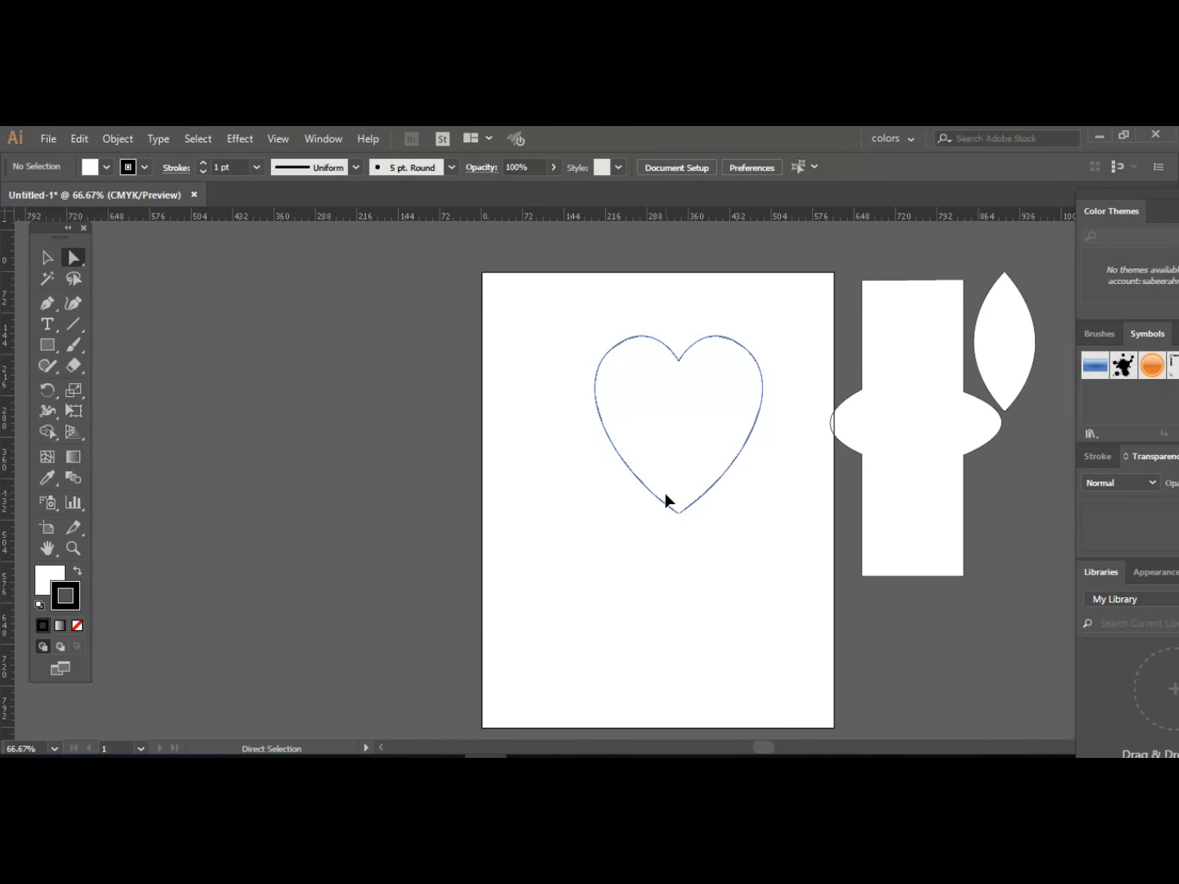
pyautogui.moveTo(665, 498); pyautogui.dragTo(689, 497)
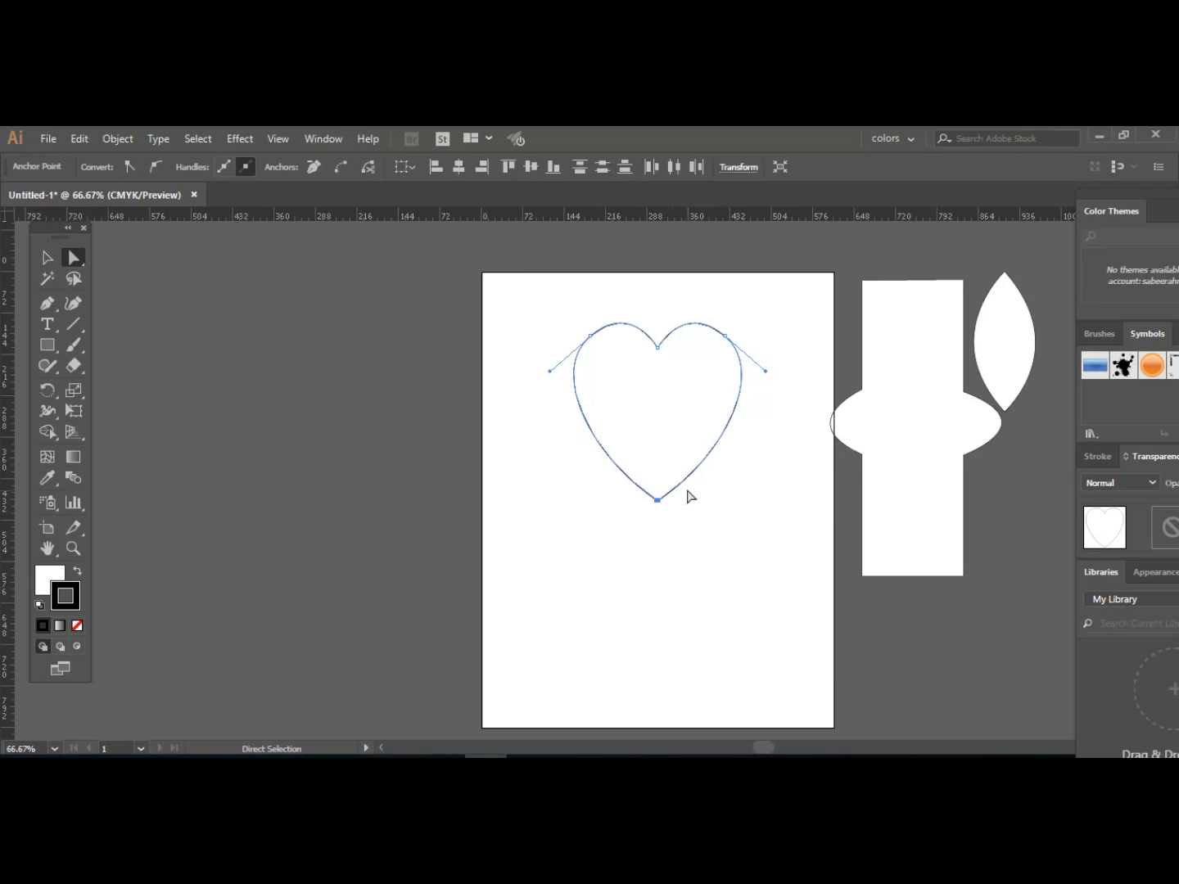
# Average the two bottom-tip endpoints on both axes and join them into a single anchor point.
pyautogui.rightClick(646, 507)
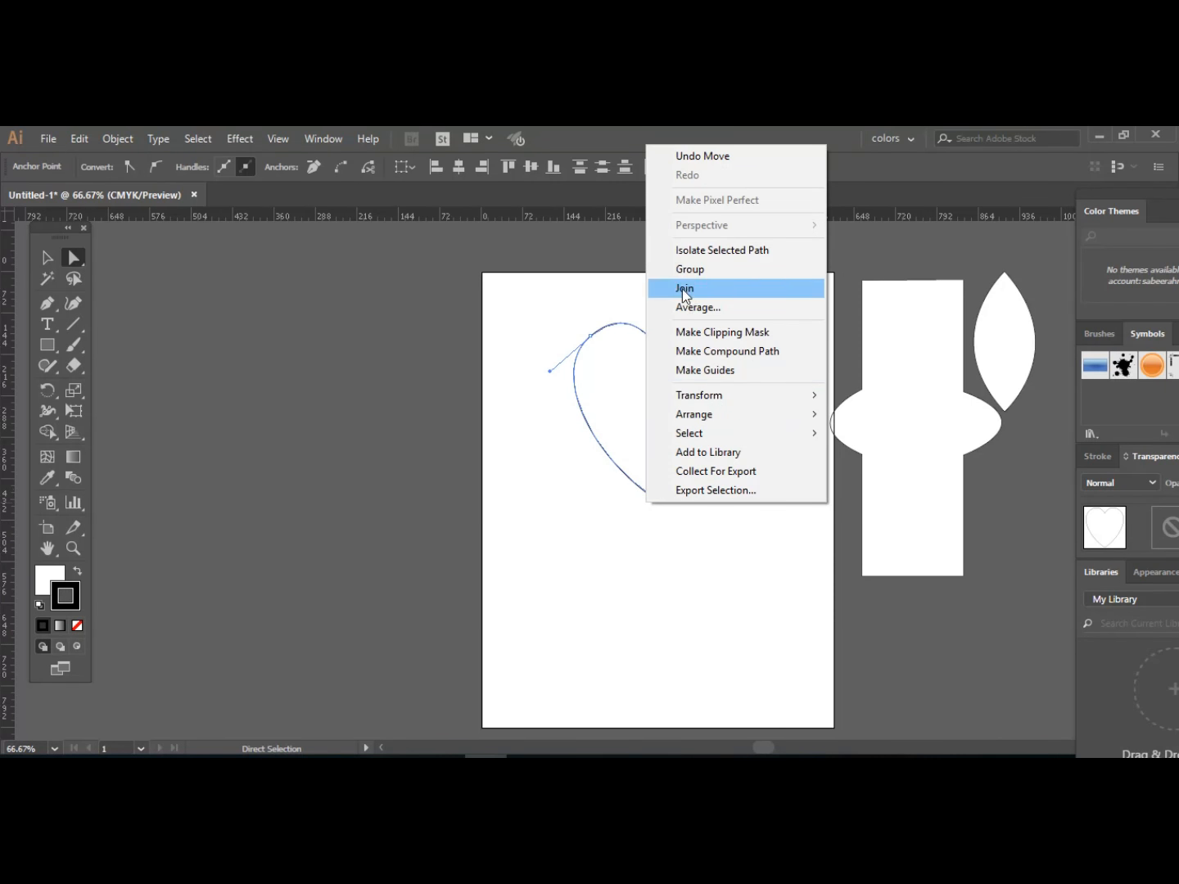
pyautogui.click(696, 306)
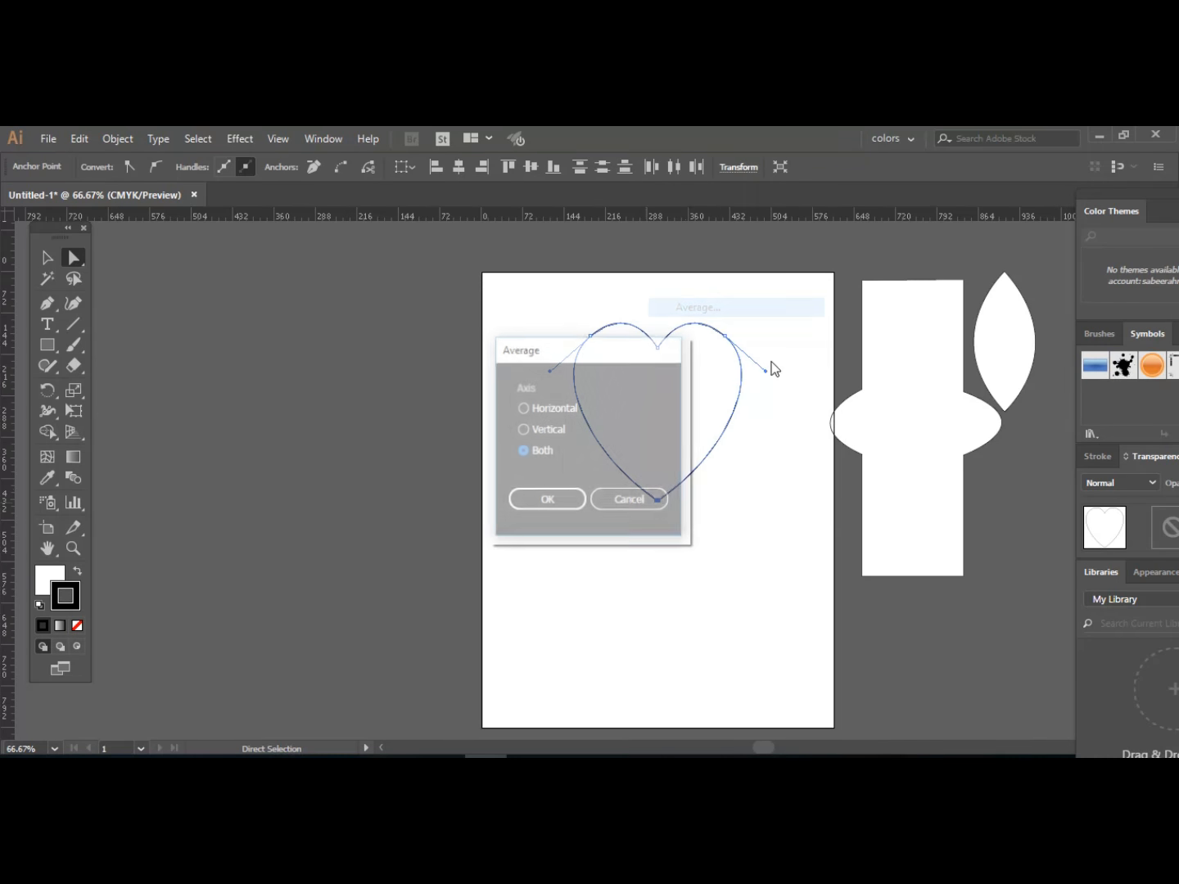
pyautogui.click(563, 499)
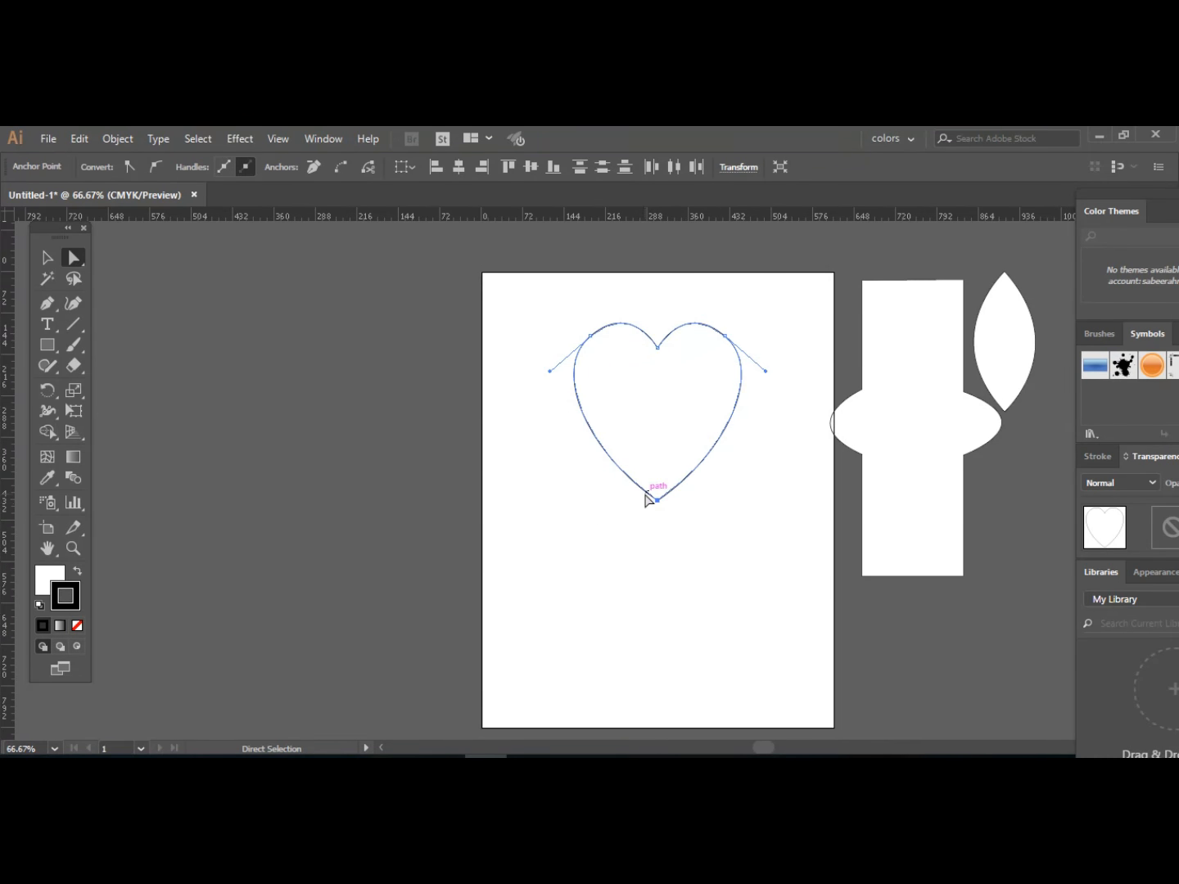
pyautogui.rightClick(642, 506)
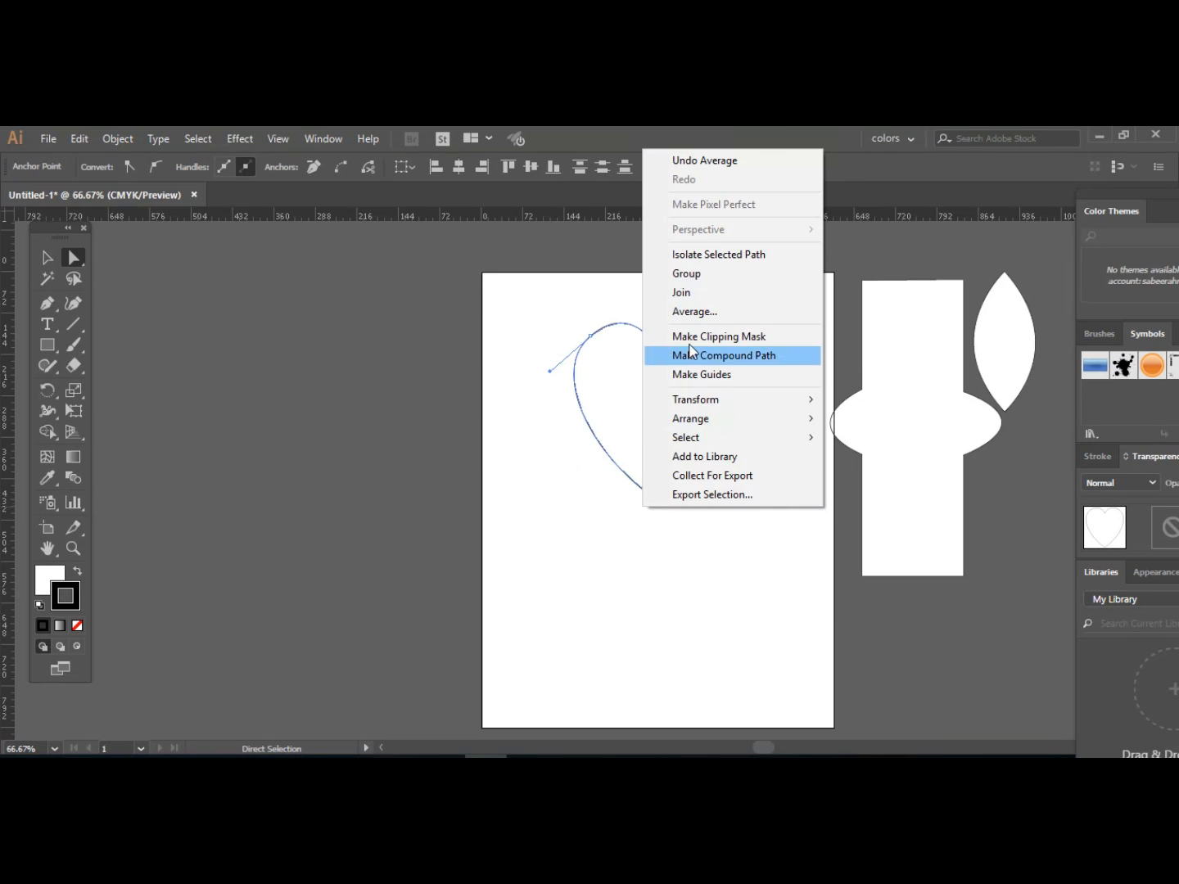
pyautogui.click(692, 293)
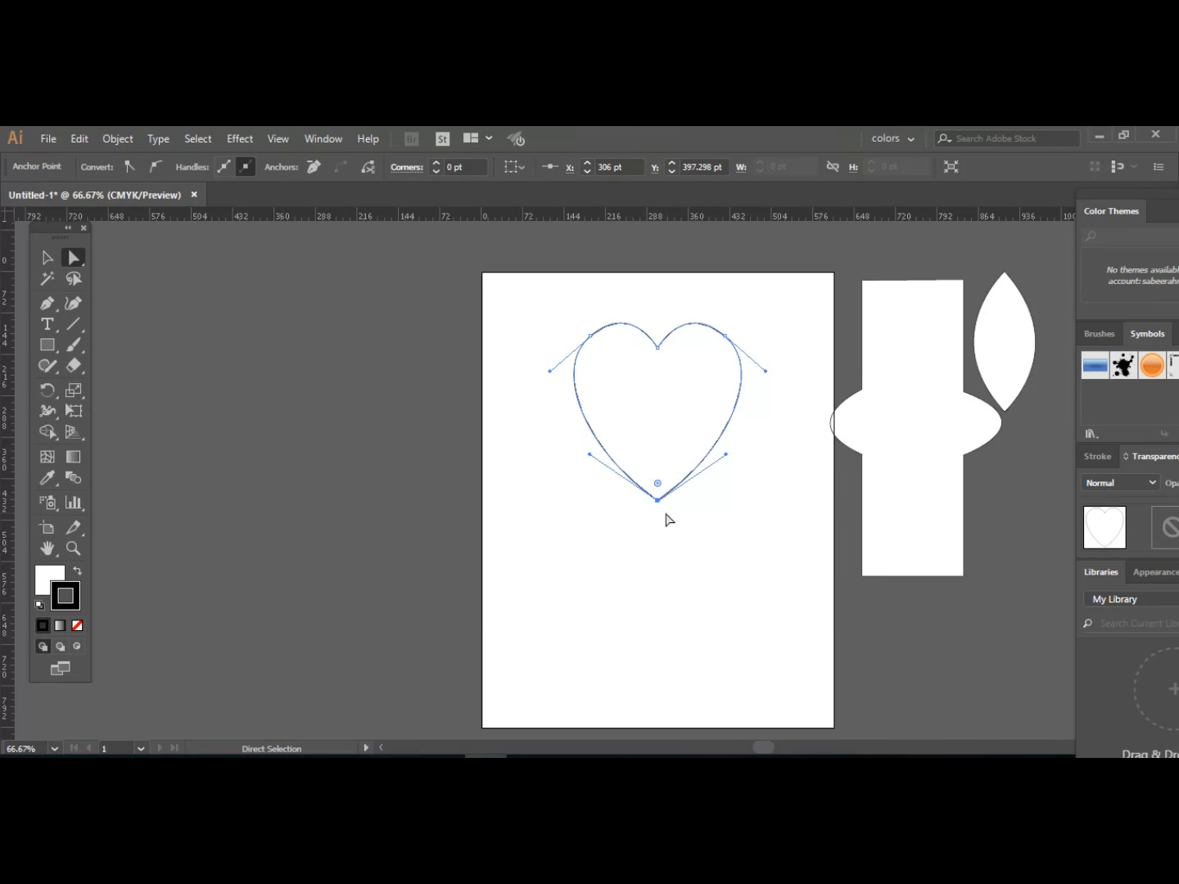
# Examine the joined anchor point at the heart's bottom tip up close.
pyautogui.click(73, 549)
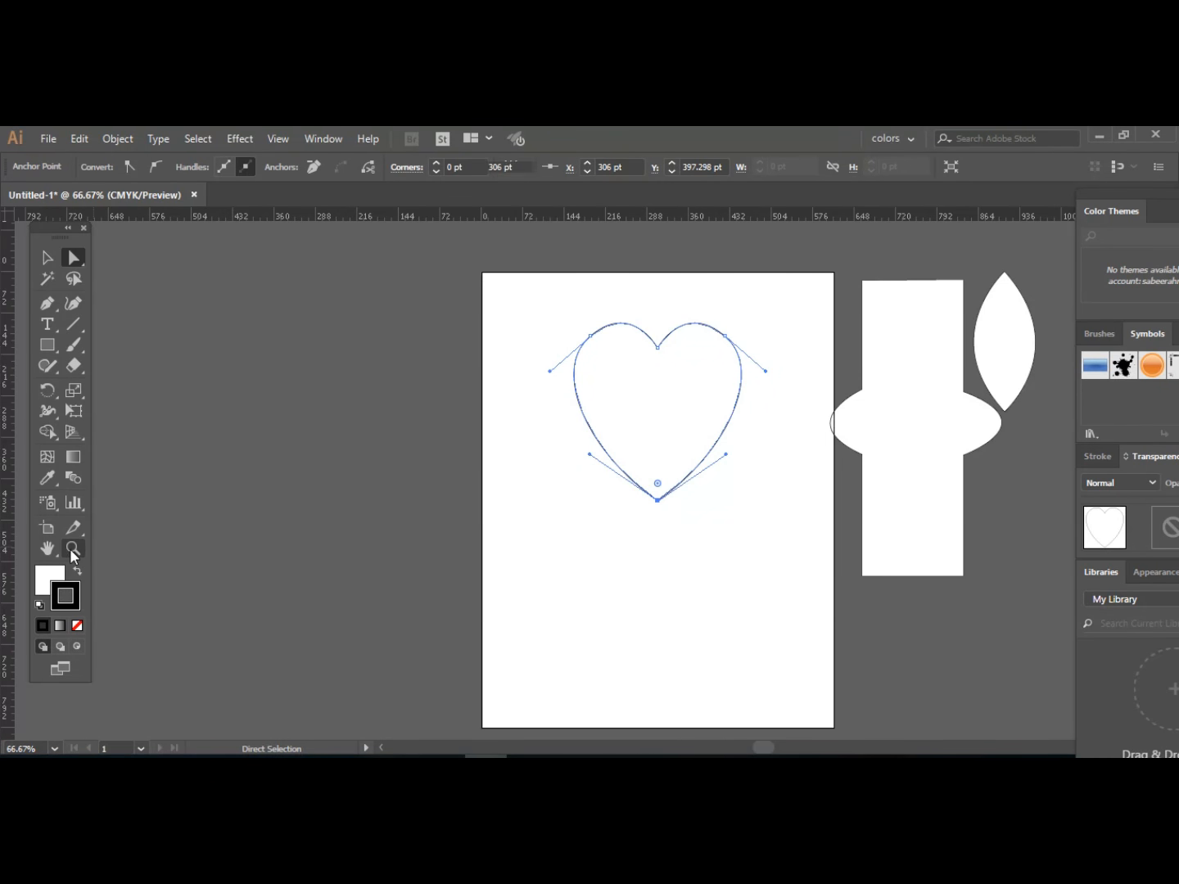
pyautogui.click(605, 520)
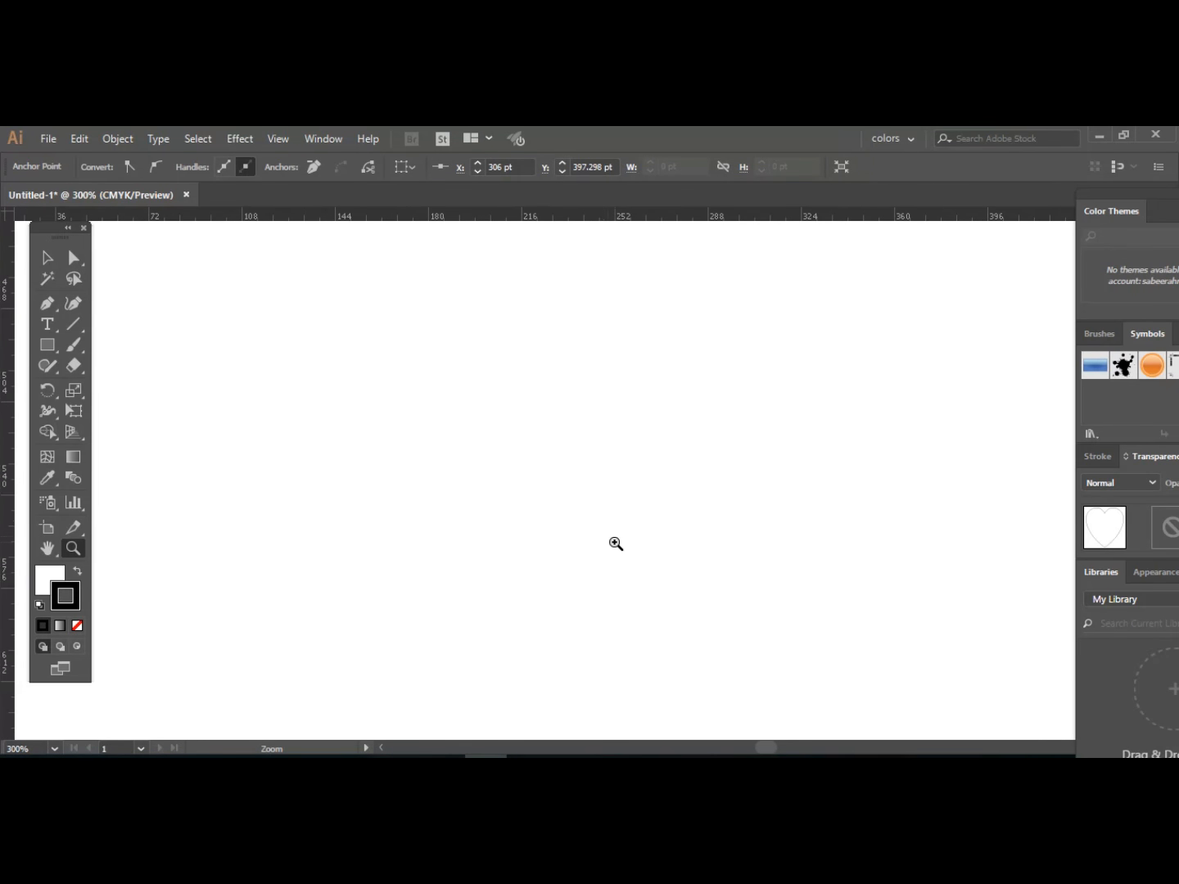
pyautogui.press('space')
pyautogui.moveTo(614, 541); pyautogui.dragTo(490, 335)
pyautogui.moveTo(594, 638); pyautogui.dragTo(422, 717)
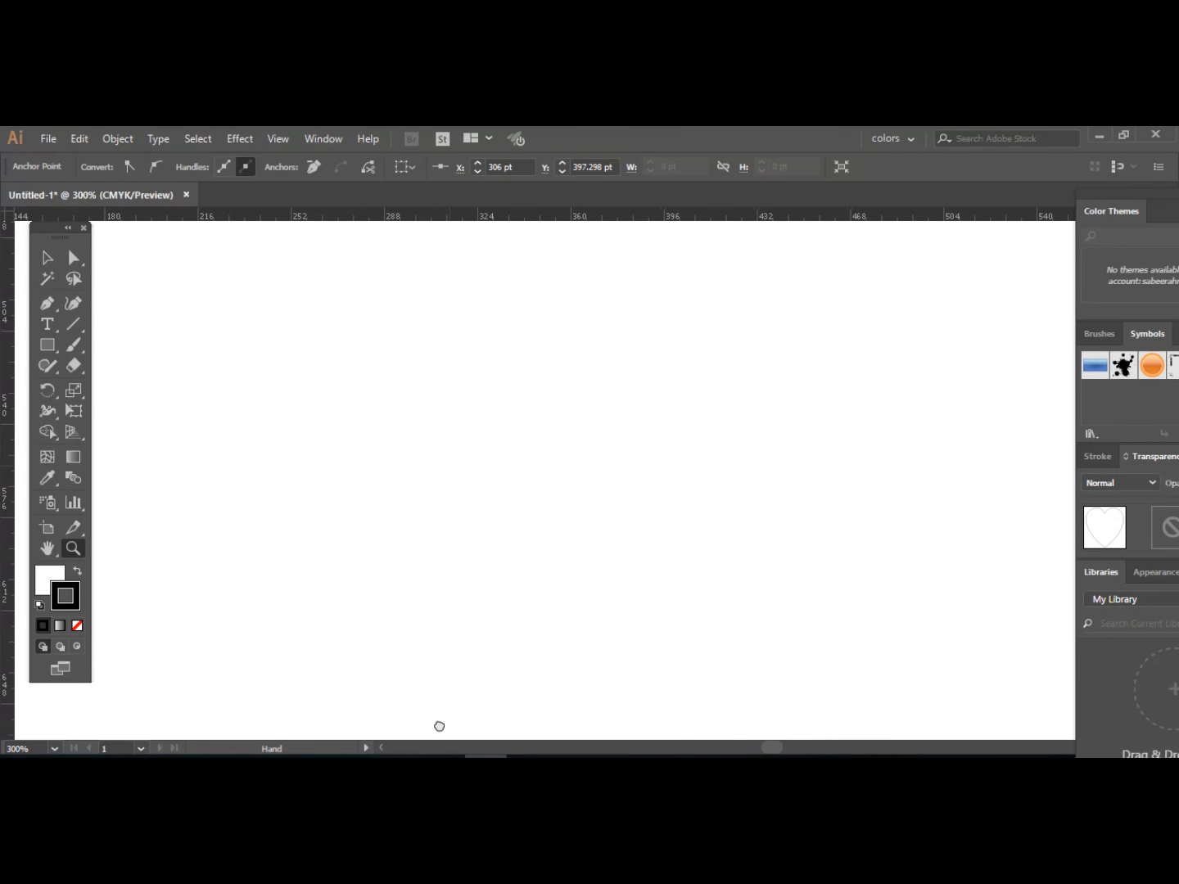
pyautogui.moveTo(442, 226); pyautogui.dragTo(438, 538)
pyautogui.moveTo(430, 468); pyautogui.dragTo(492, 691)
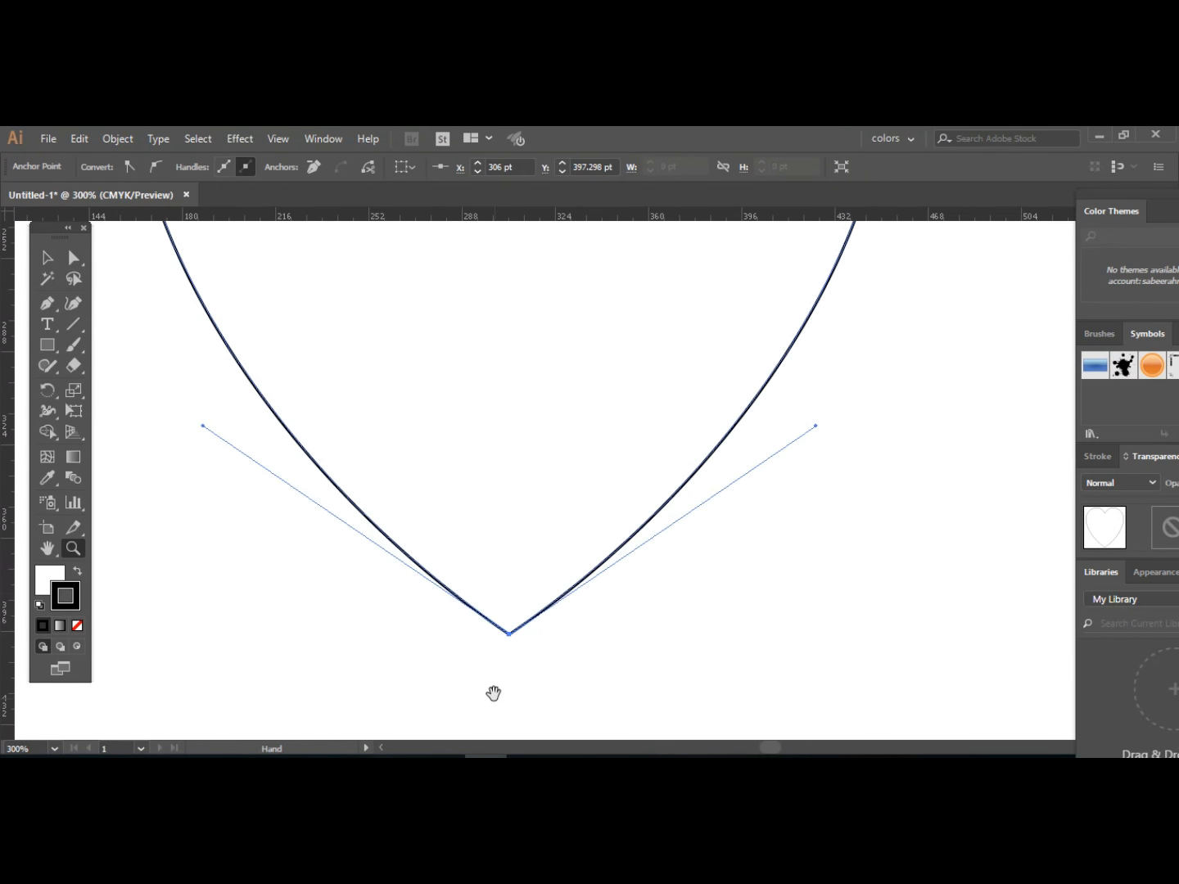
pyautogui.click(446, 541)
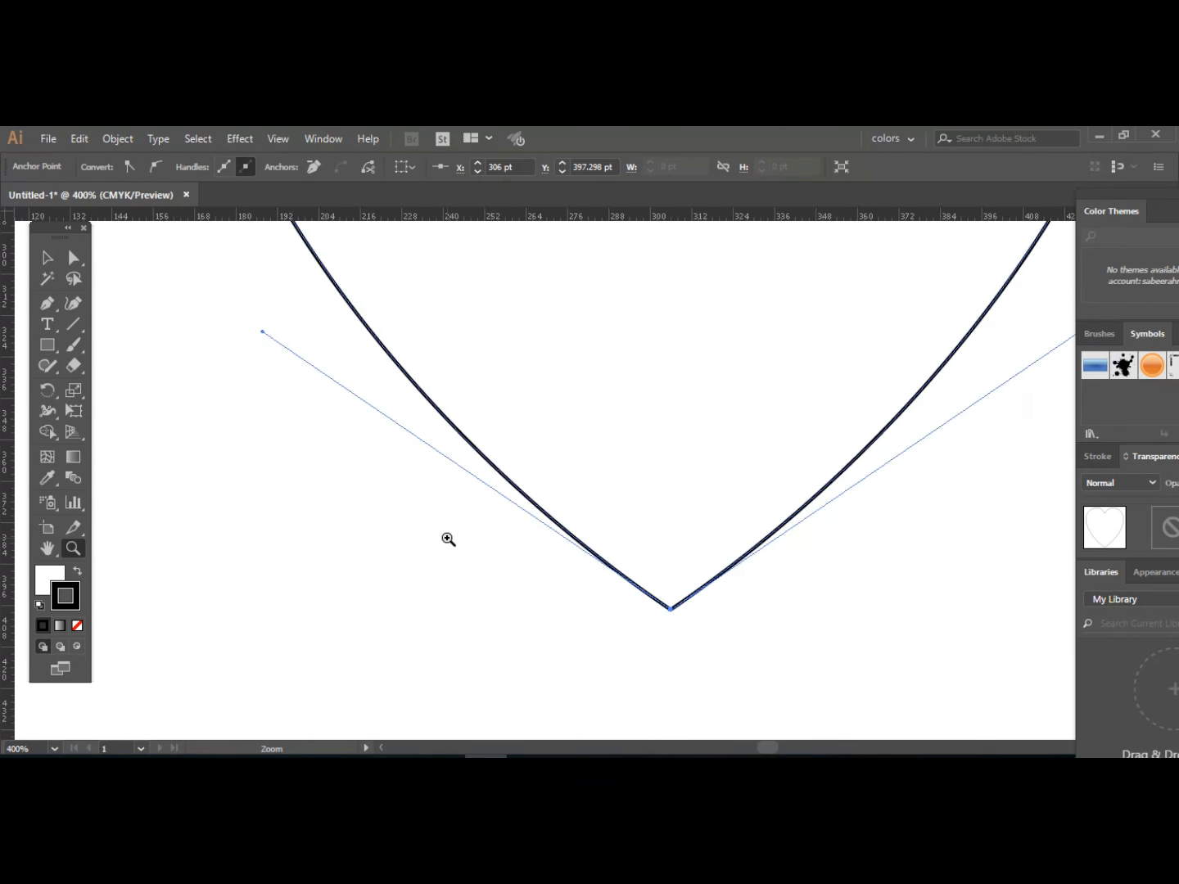
pyautogui.click(521, 492)
pyautogui.click(524, 492)
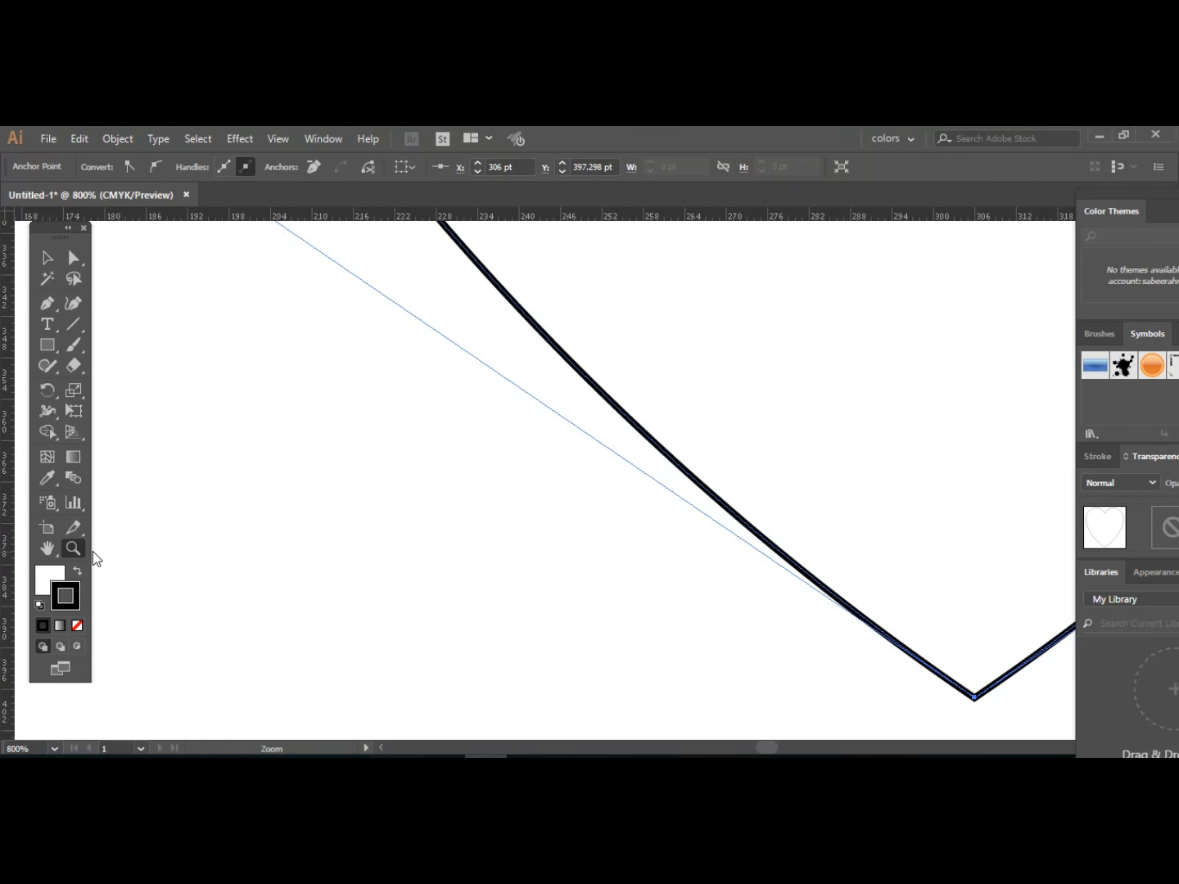
# Examine the whole closed heart outline from its upper notch to its bottom tip.
pyautogui.keyDown('alt'); pyautogui.click(311, 533); pyautogui.keyUp('alt')
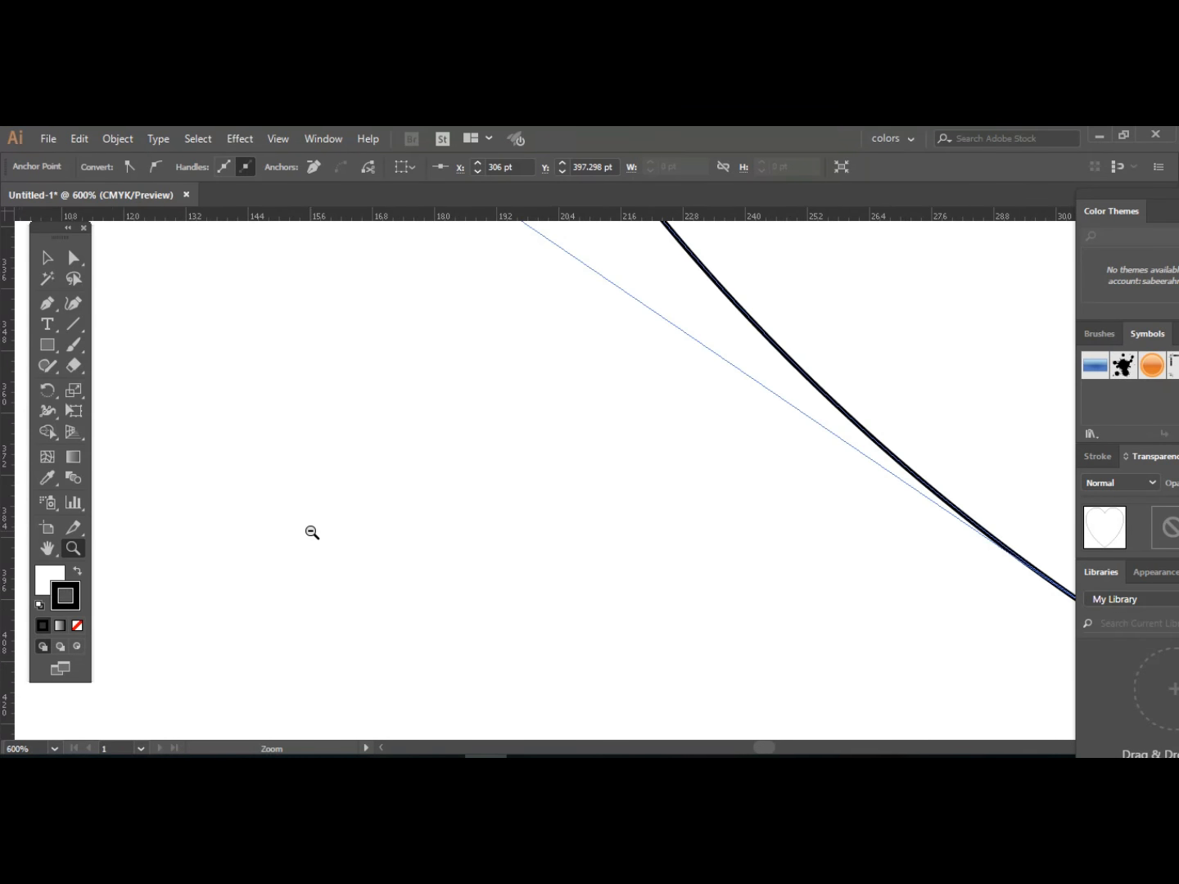
pyautogui.keyDown('alt'); pyautogui.click(311, 532); pyautogui.keyUp('alt')
pyautogui.keyDown('alt'); pyautogui.click(311, 532); pyautogui.keyUp('alt')
pyautogui.keyDown('alt'); pyautogui.click(310, 532); pyautogui.keyUp('alt')
pyautogui.press('space')
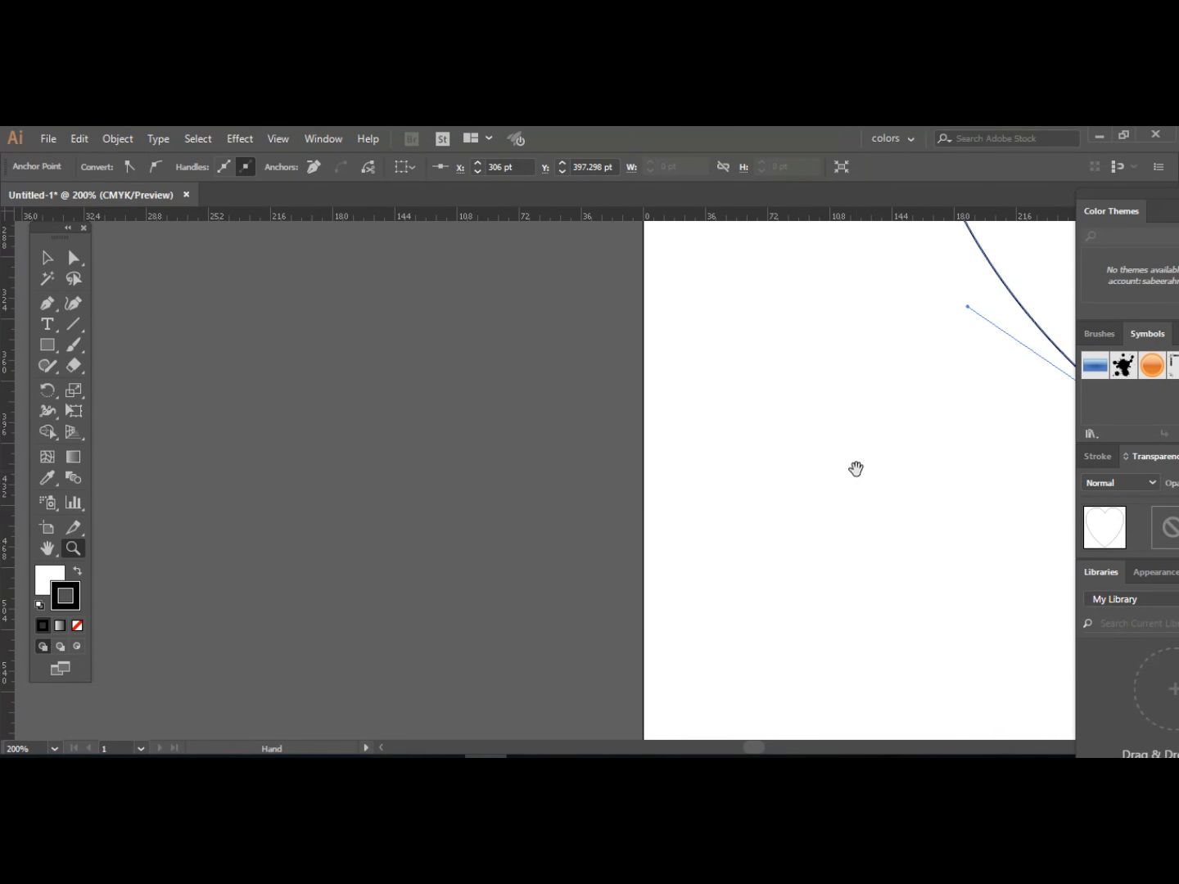
pyautogui.moveTo(855, 468); pyautogui.dragTo(387, 646)
pyautogui.moveTo(397, 445); pyautogui.dragTo(364, 595)
pyautogui.moveTo(464, 517); pyautogui.dragTo(463, 492)
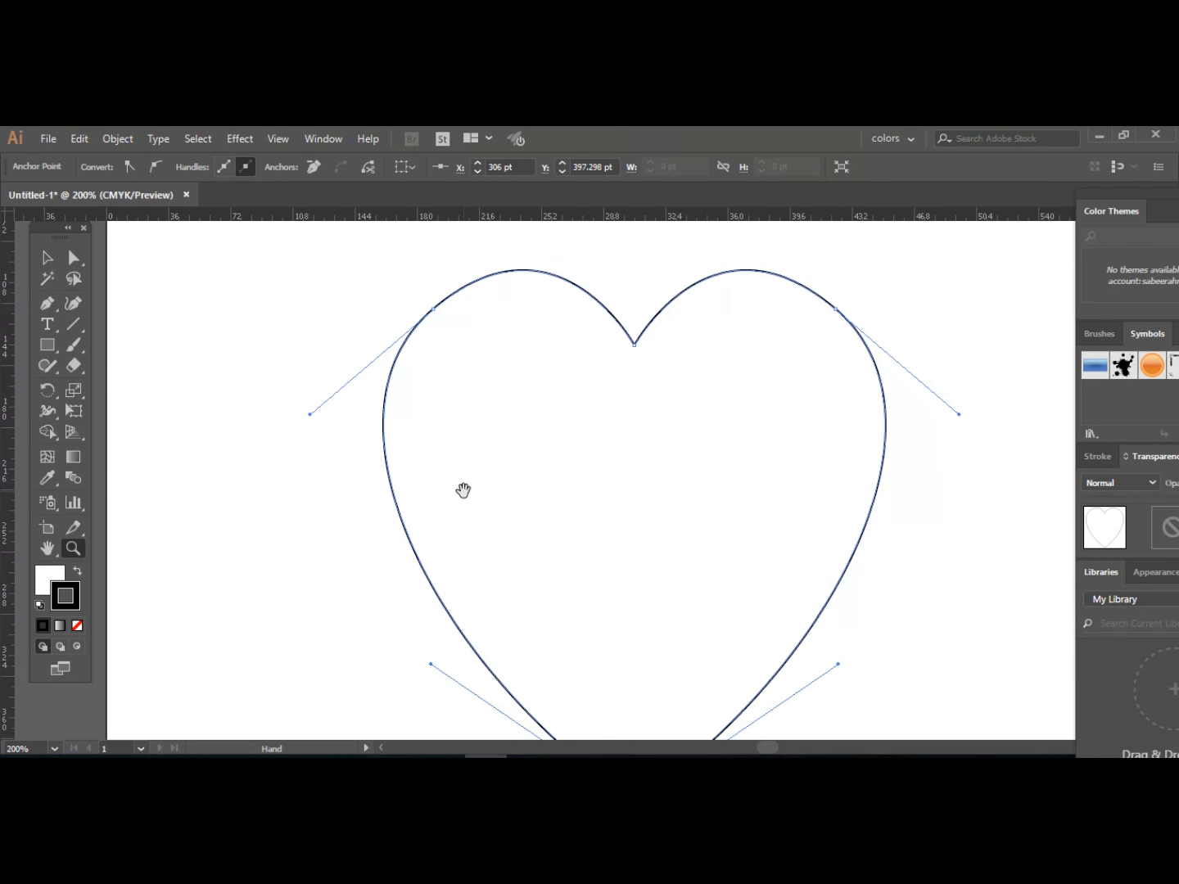
pyautogui.click(464, 492)
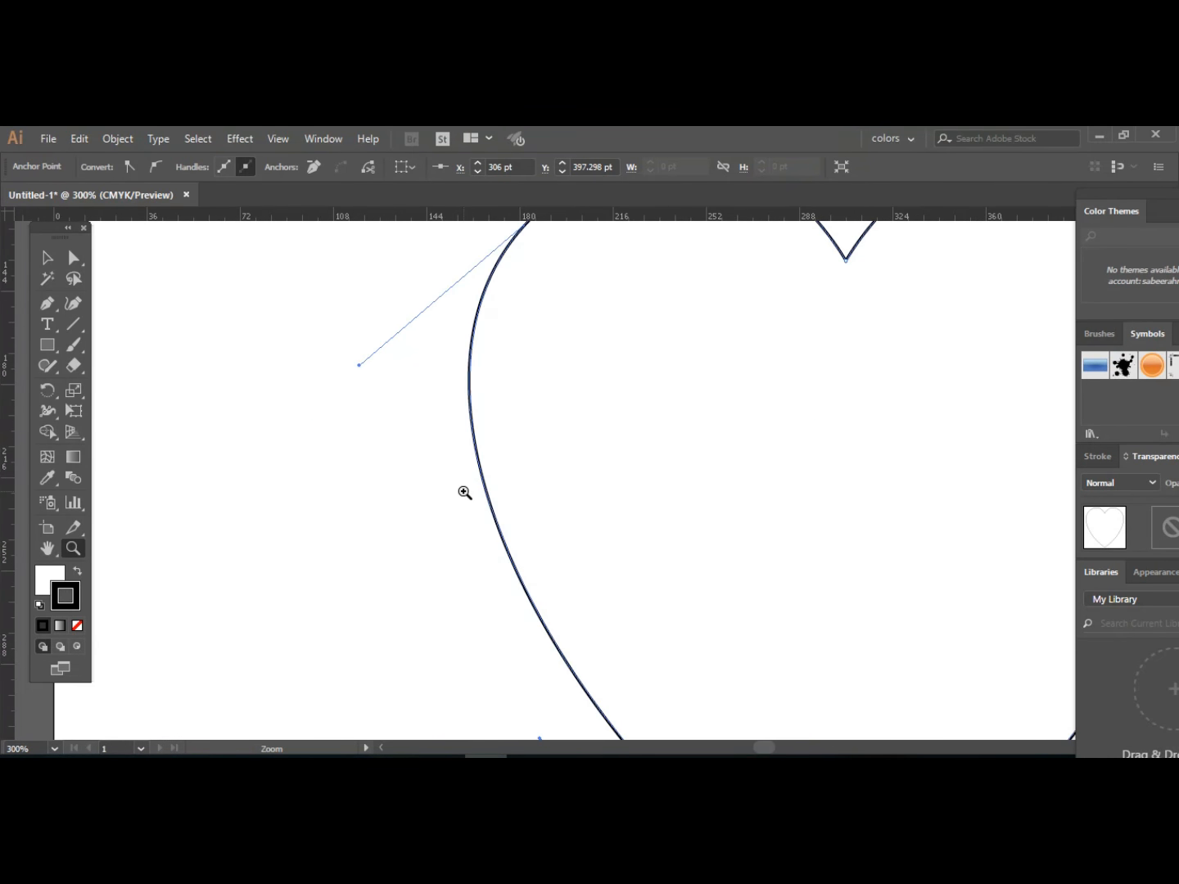
pyautogui.keyDown('alt'); pyautogui.click(464, 492); pyautogui.keyUp('alt')
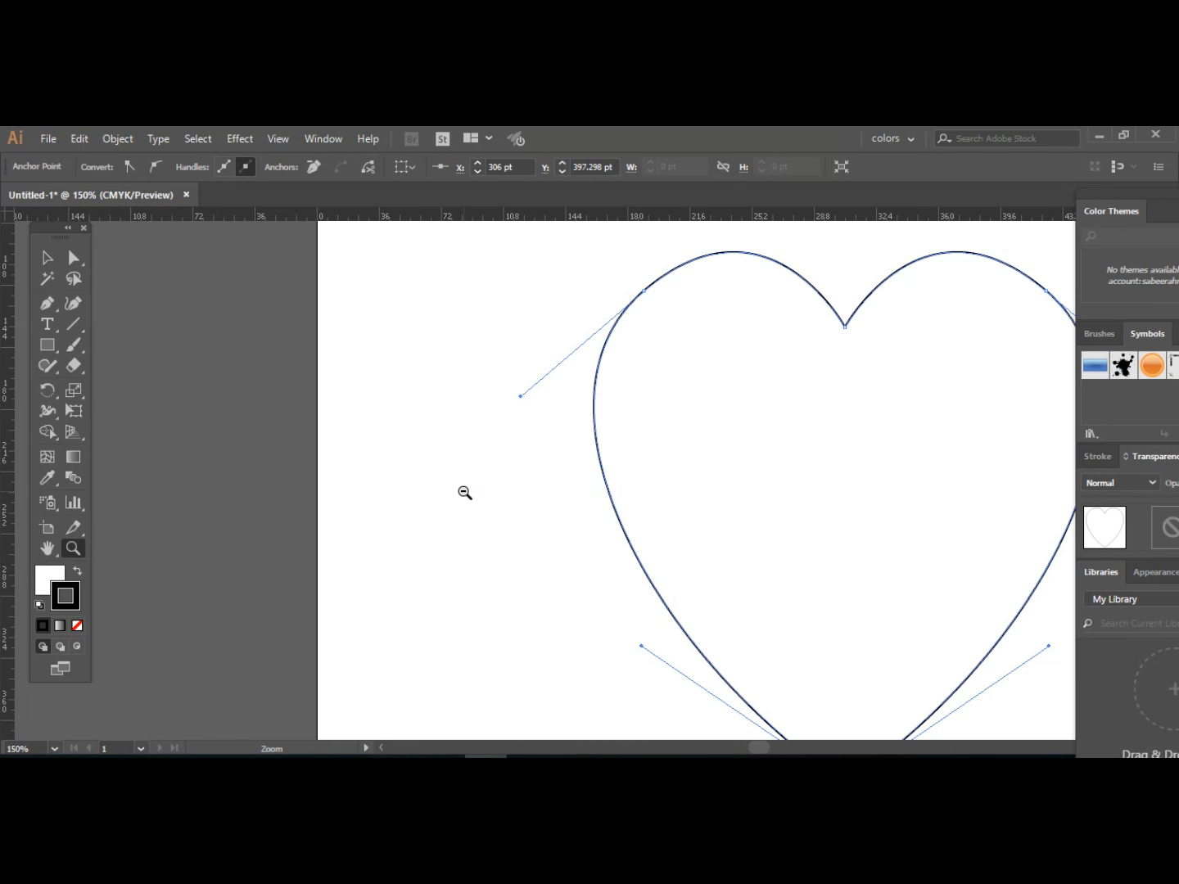
pyautogui.moveTo(537, 488); pyautogui.dragTo(379, 480)
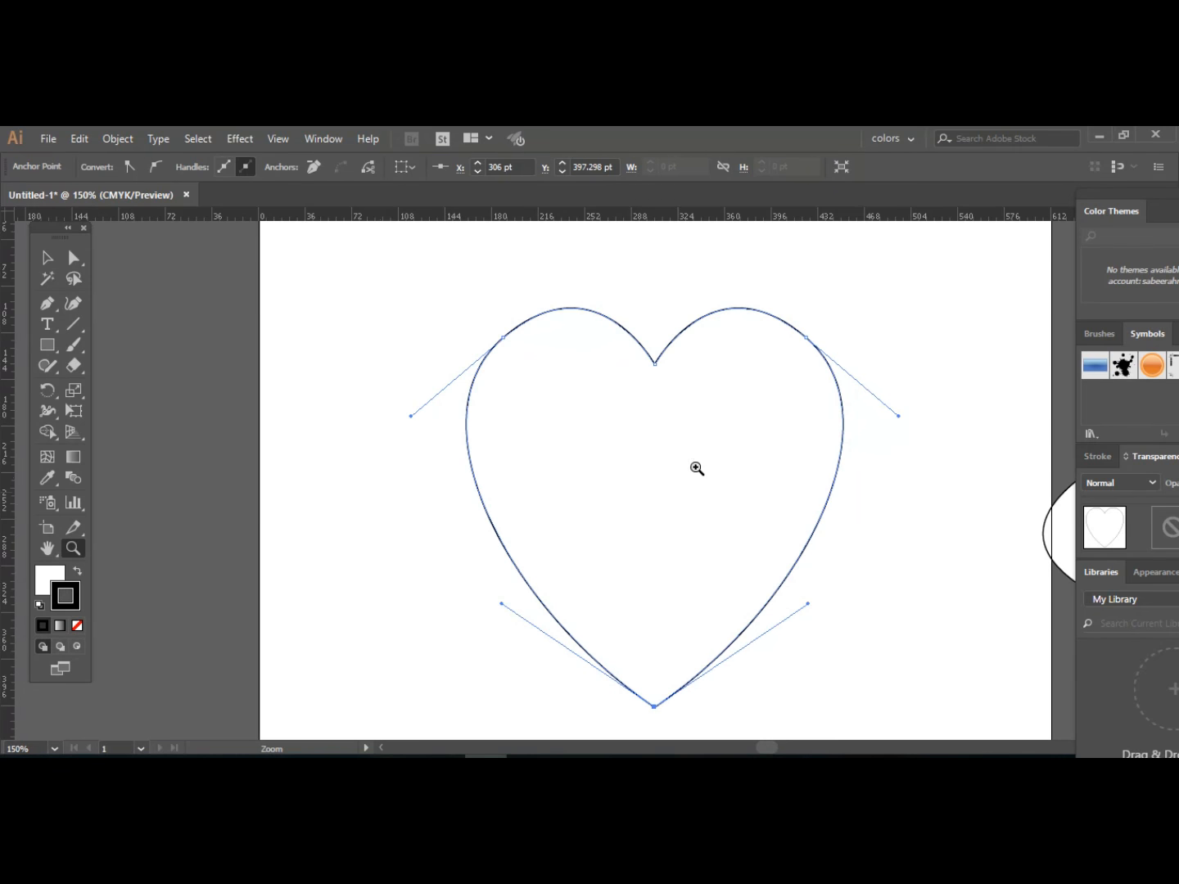
# Select all the heart's anchor points and move the heart to the artboard's right edge.
pyautogui.click(74, 260)
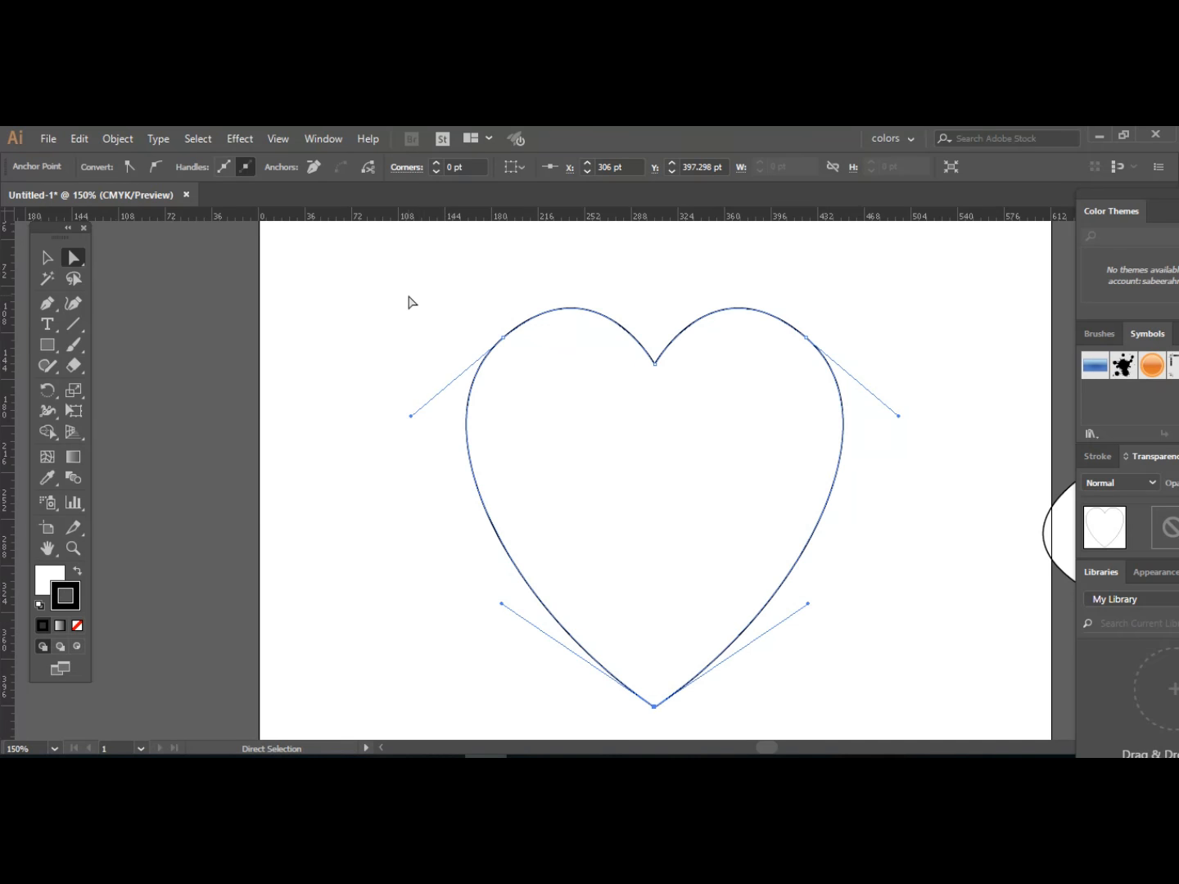
pyautogui.moveTo(409, 297); pyautogui.dragTo(1020, 733)
pyautogui.moveTo(660, 497); pyautogui.dragTo(871, 447)
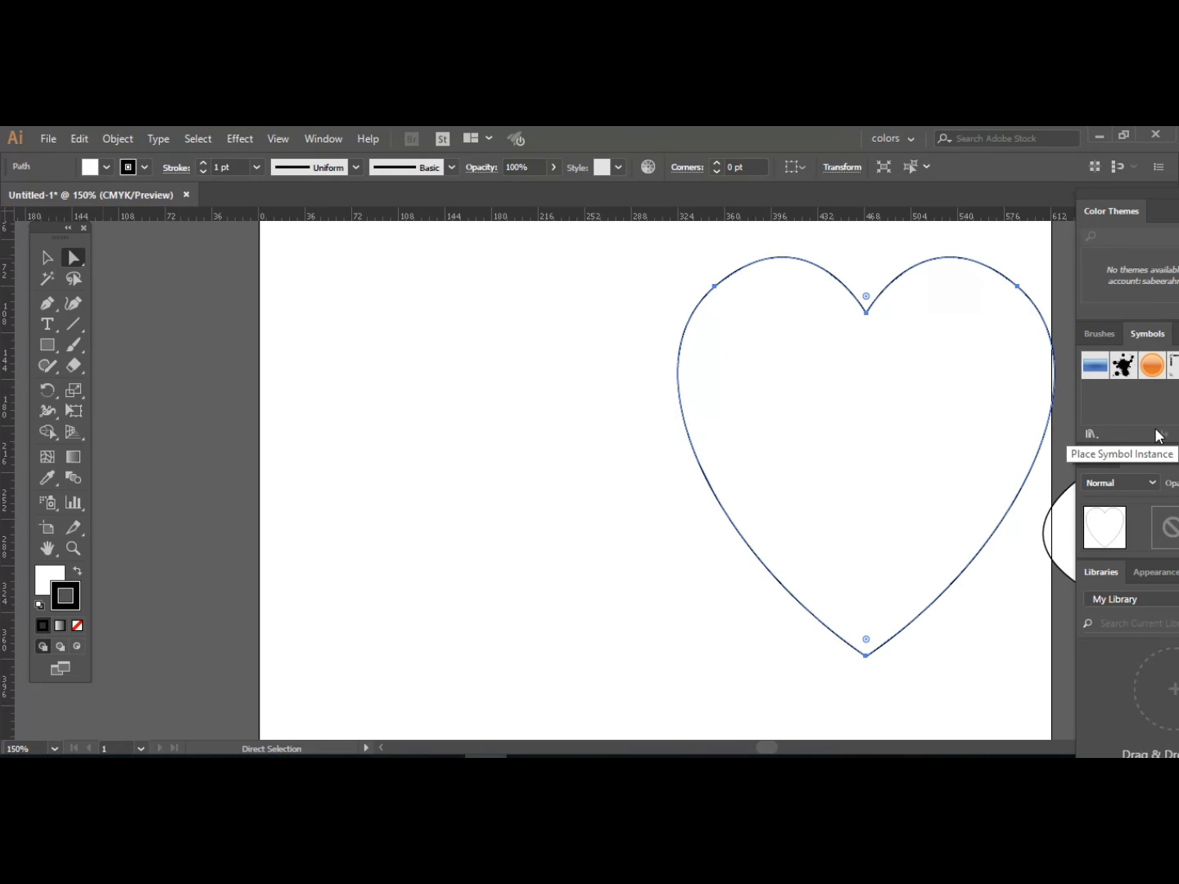
# Show the guides and draw a left half-heart with the Pen tool, starting on the centre guide and ending there at about Y 310 pt.
pyautogui.hotkey('ctrl', ';')
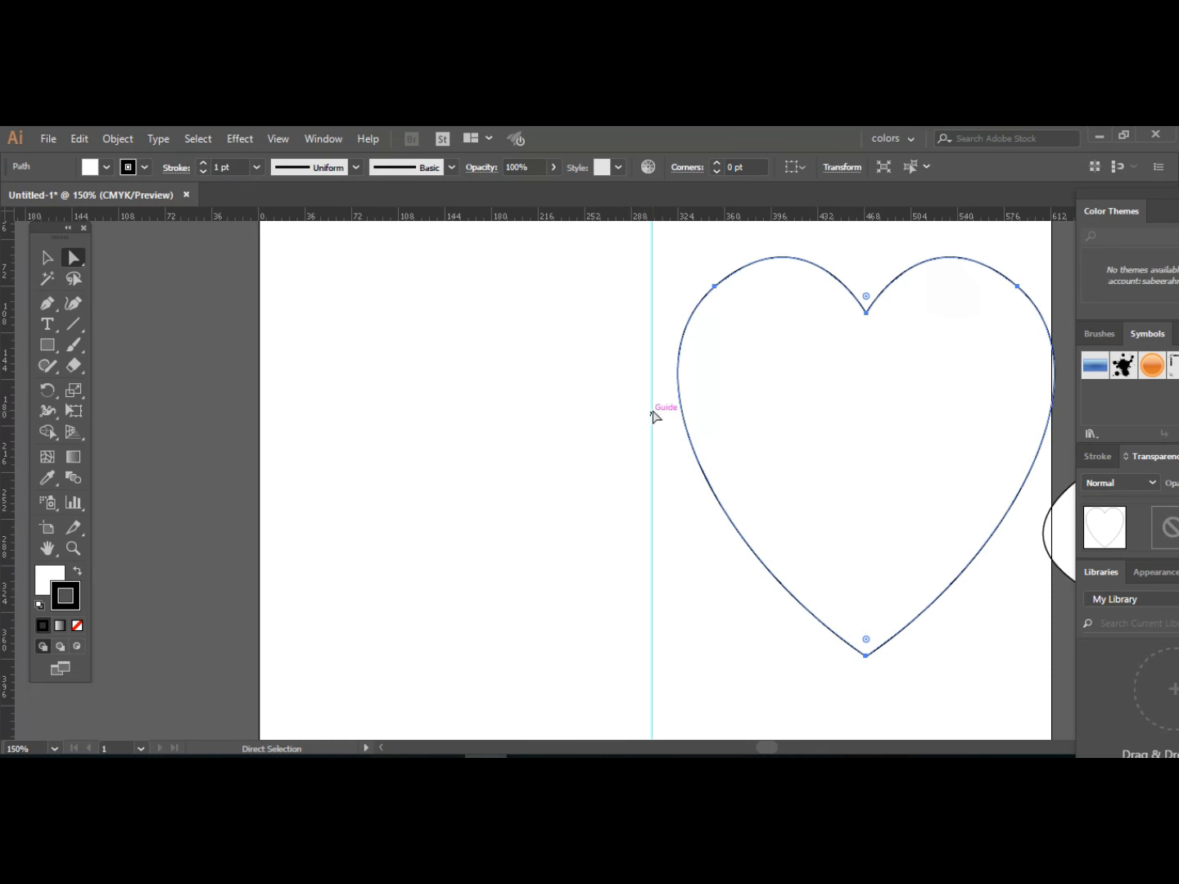
pyautogui.click(47, 303)
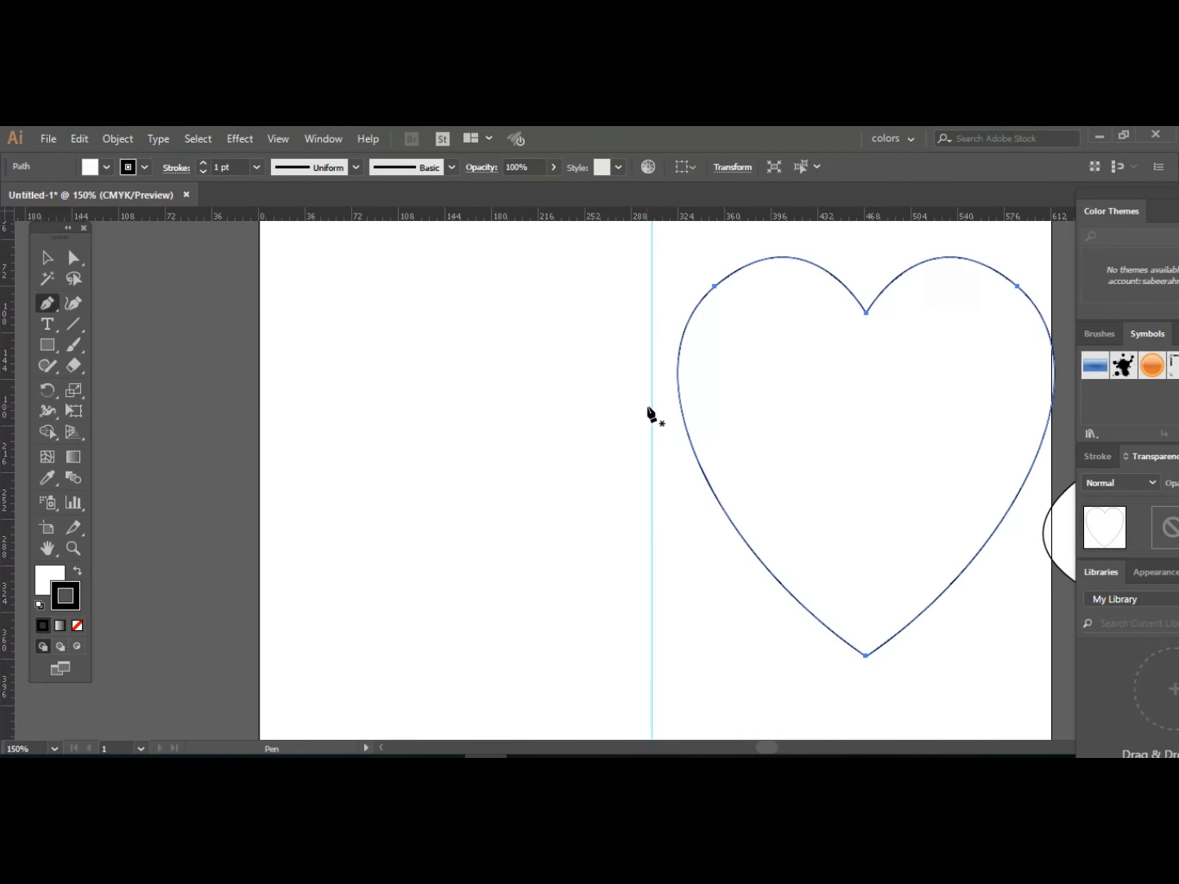
pyautogui.moveTo(652, 411)
pyautogui.mouseDown()
pyautogui.moveTo(563, 382)
pyautogui.moveTo(652, 412)
pyautogui.mouseUp()
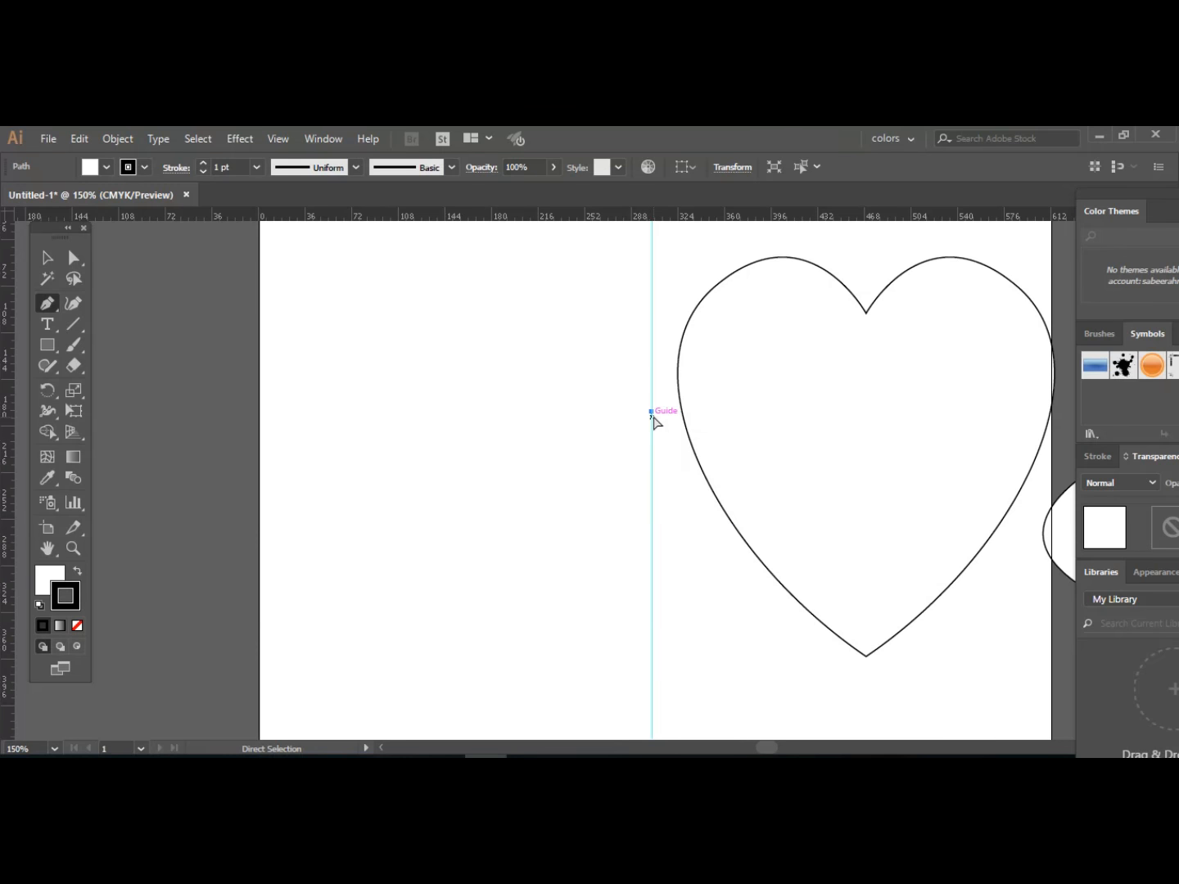
pyautogui.hotkey('ctrl', 'z')
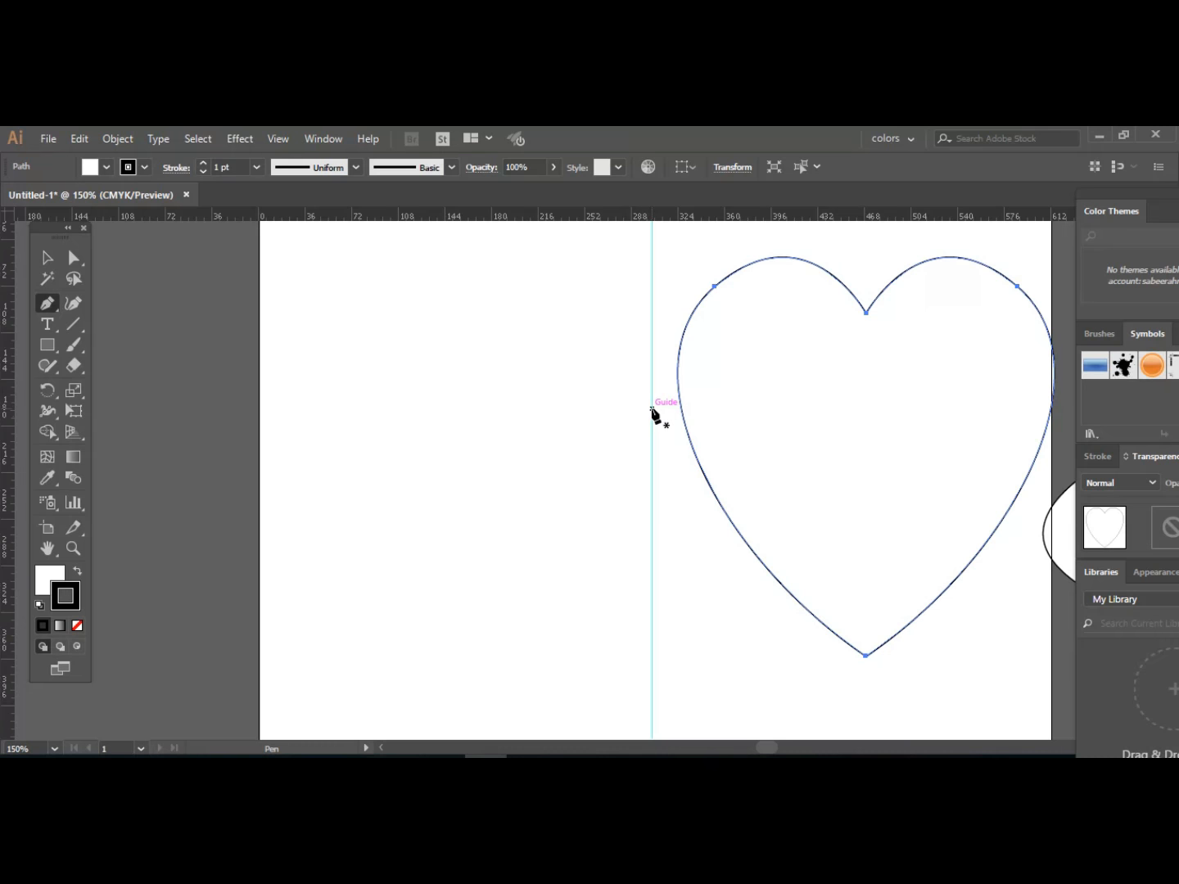
pyautogui.click(652, 409)
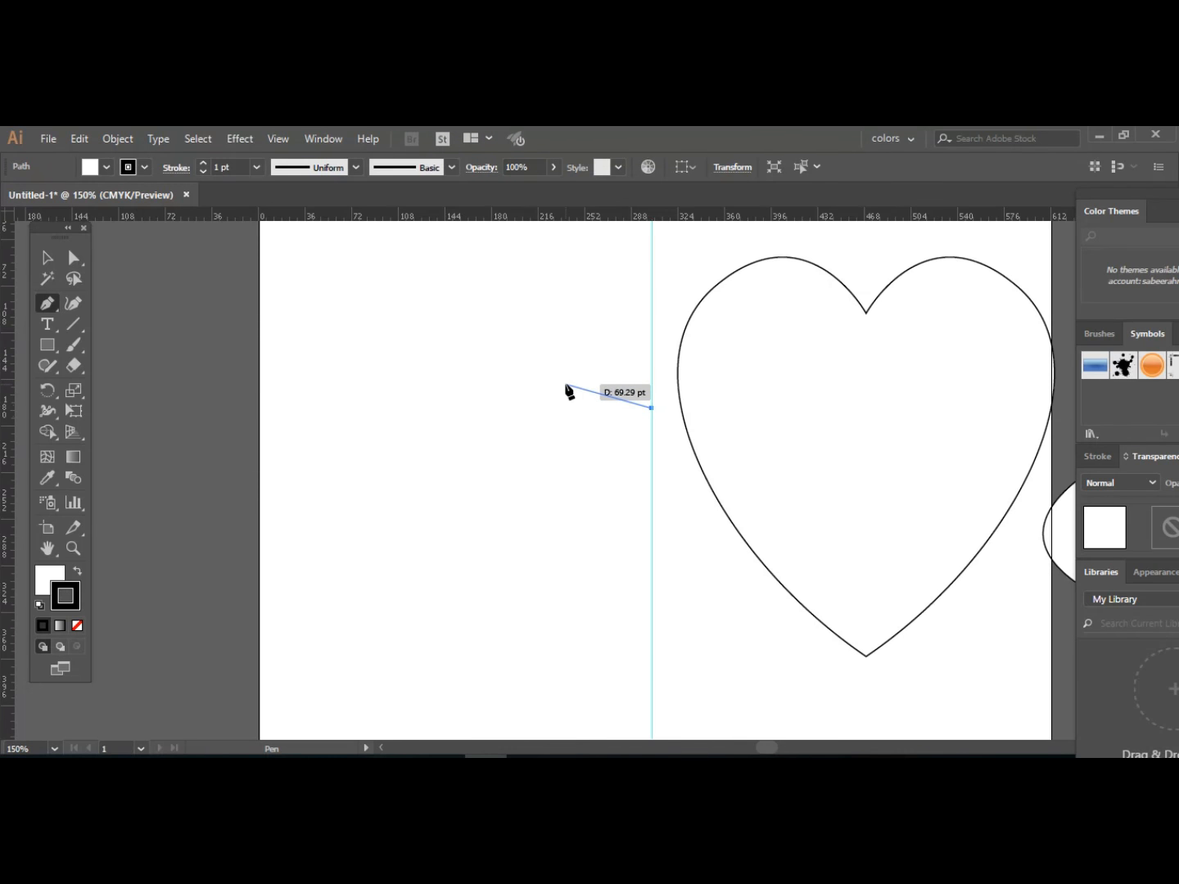
pyautogui.moveTo(566, 383); pyautogui.dragTo(512, 430)
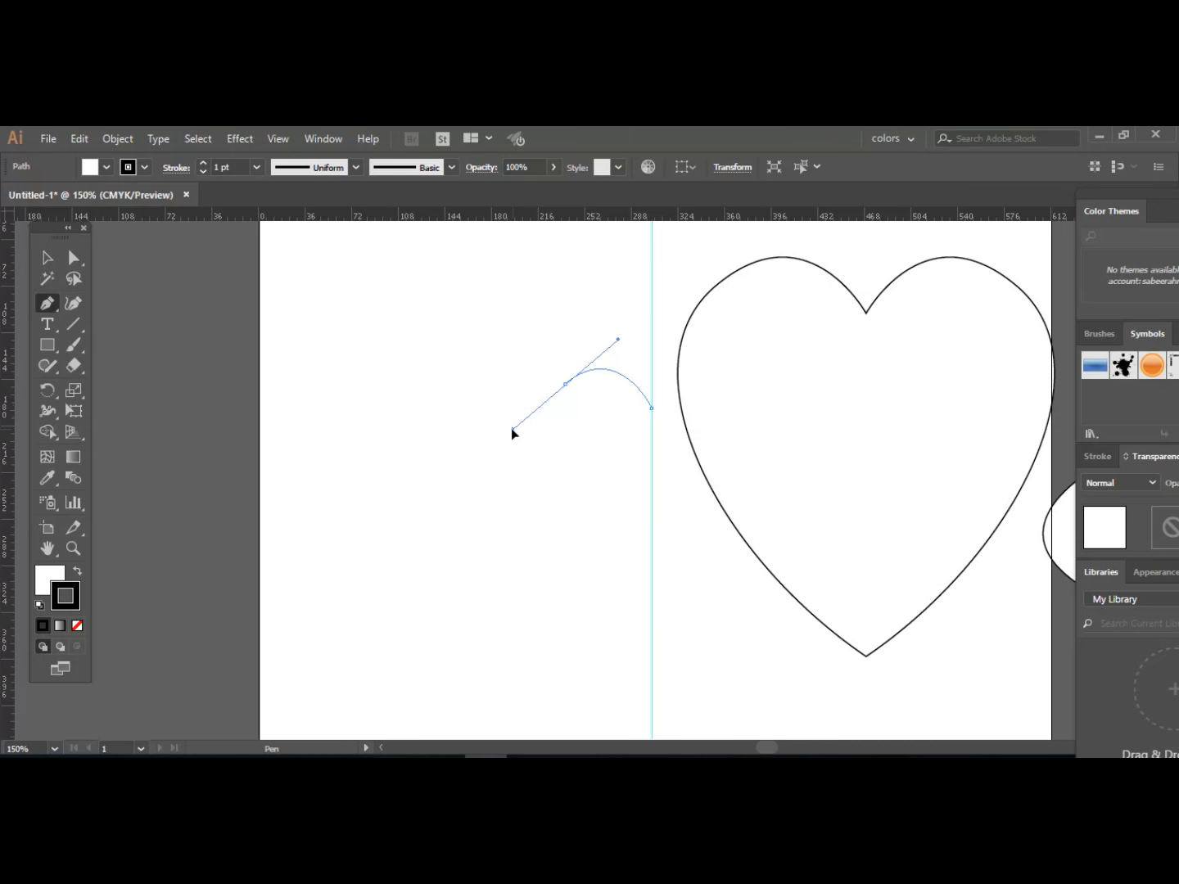
pyautogui.keyDown('ctrl'); pyautogui.click(511, 428); pyautogui.keyUp('ctrl')
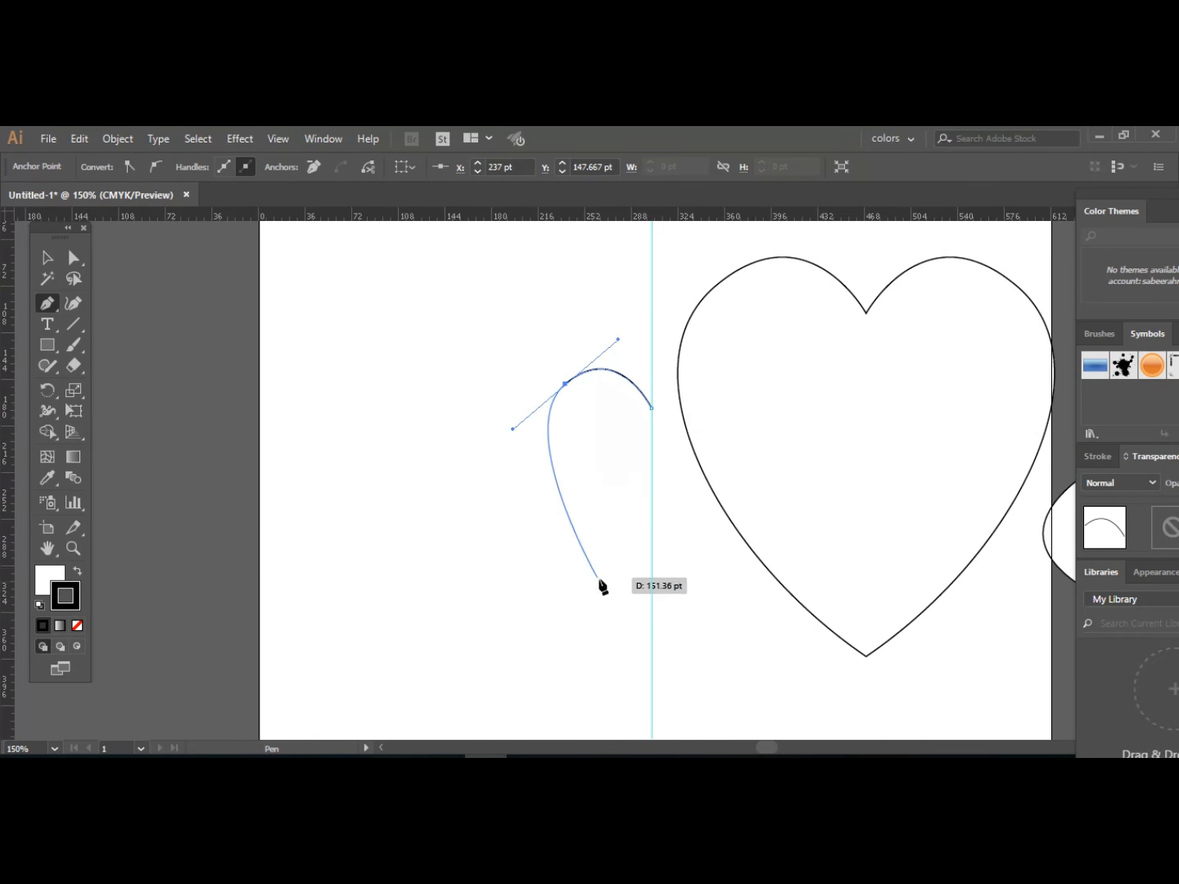
pyautogui.click(651, 597)
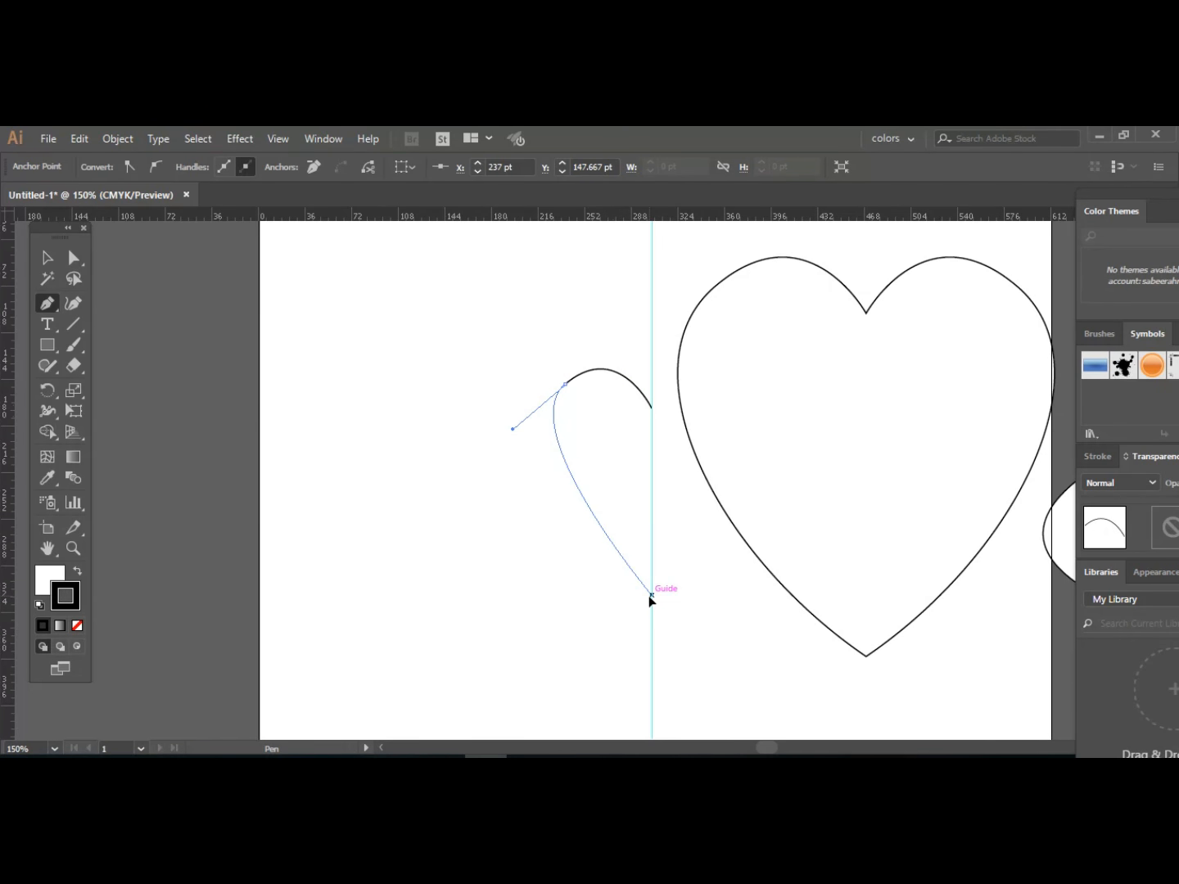
pyautogui.moveTo(652, 595)
pyautogui.mouseDown()
pyautogui.moveTo(664, 594)
pyautogui.moveTo(663, 621)
pyautogui.moveTo(662, 601)
pyautogui.mouseUp()
pyautogui.moveTo(662, 599); pyautogui.dragTo(662, 598)
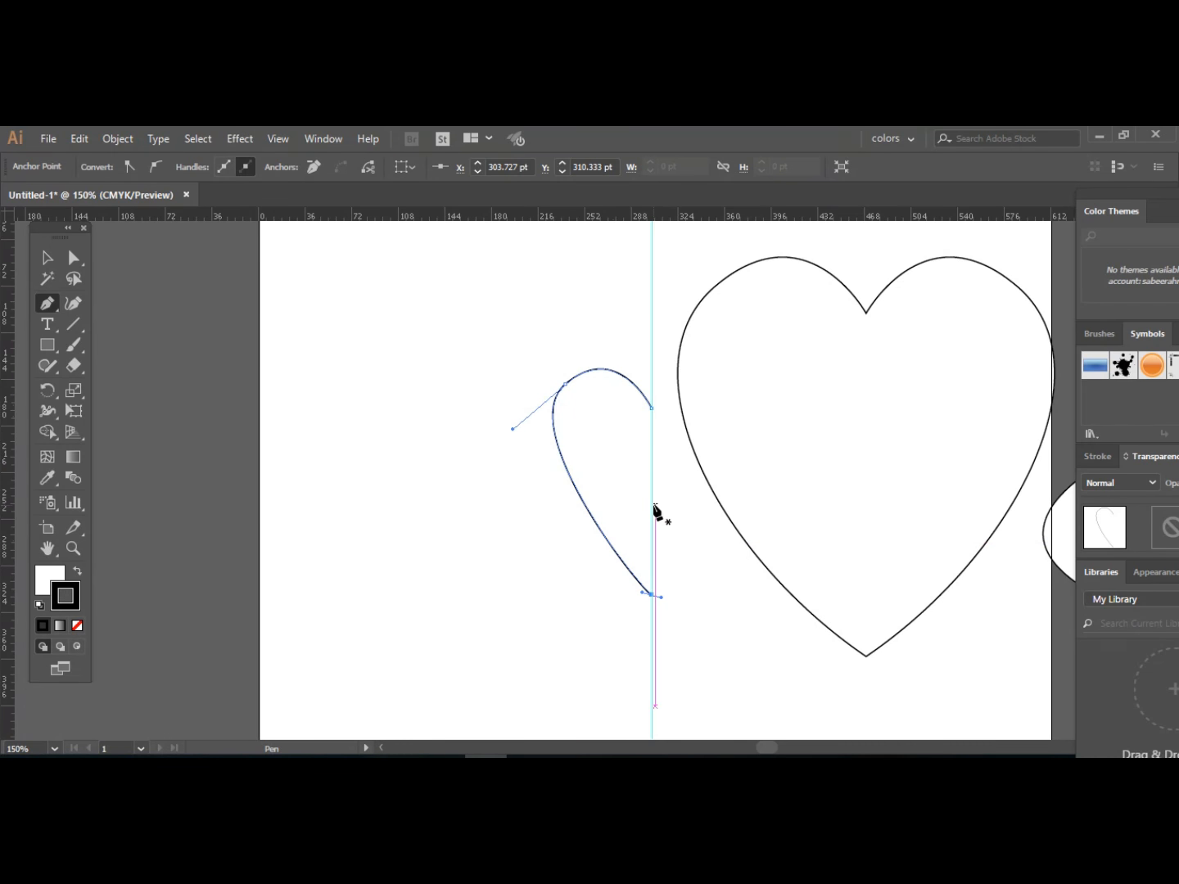
pyautogui.press('Escape')
# Reflect a copy of the half-heart across the vertical axis and move it against the other side of the centre guide.
pyautogui.click(70, 262)
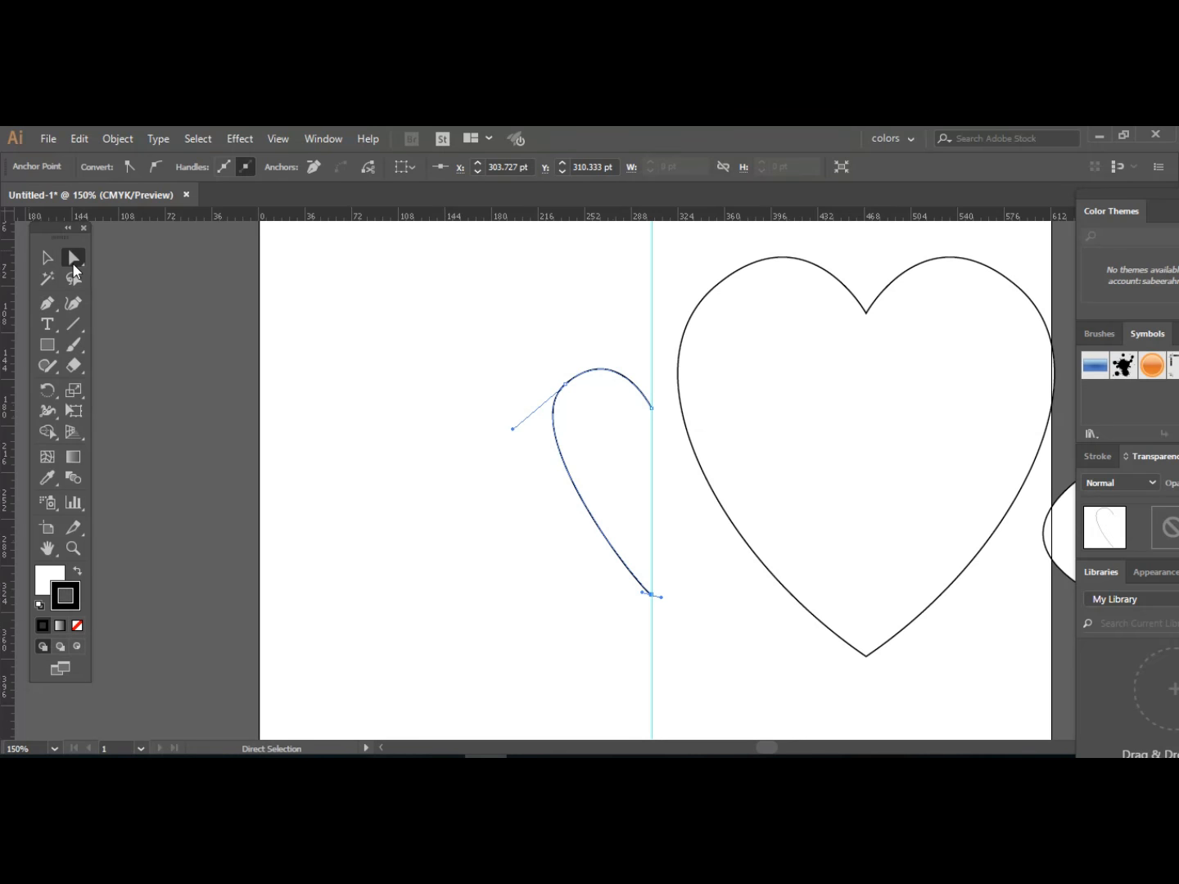
pyautogui.moveTo(478, 321)
pyautogui.mouseDown()
pyautogui.moveTo(602, 565)
pyautogui.moveTo(654, 632)
pyautogui.mouseUp()
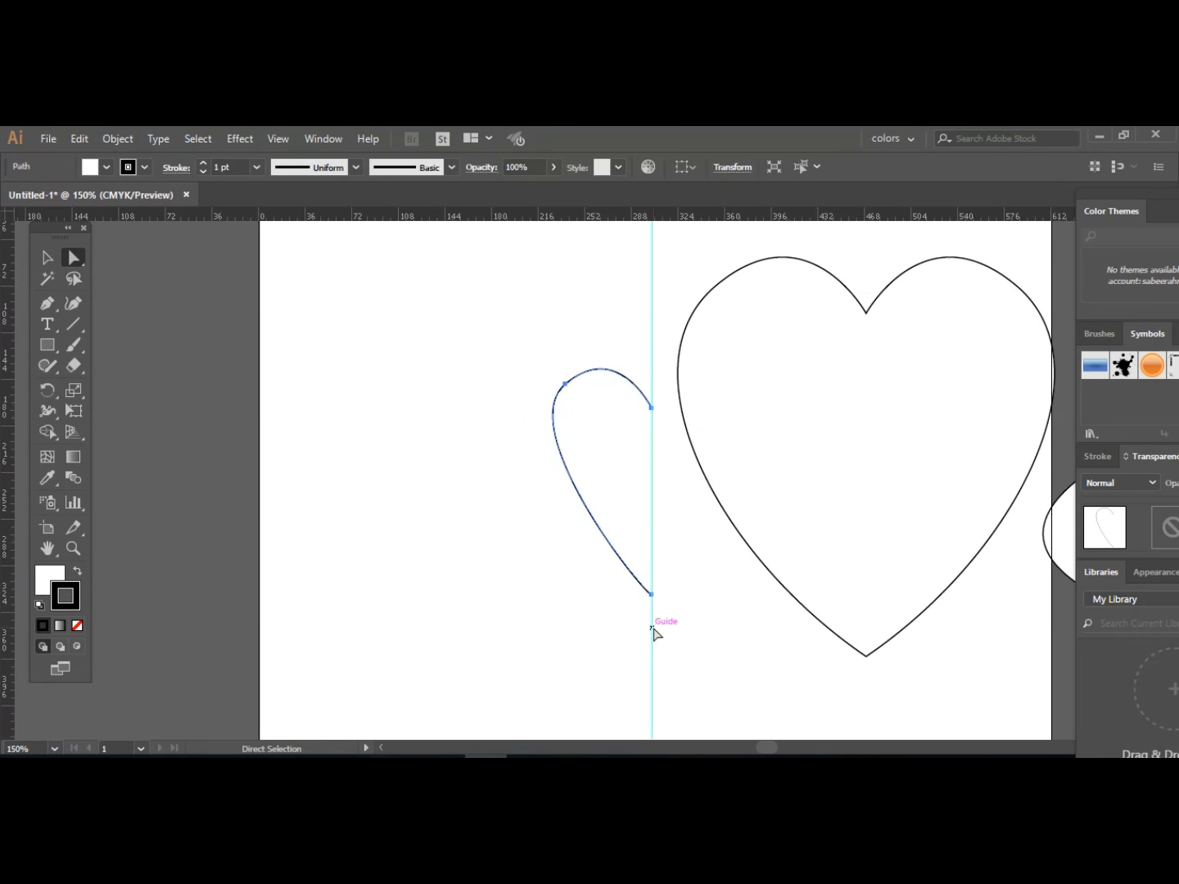
pyautogui.rightClick(602, 469)
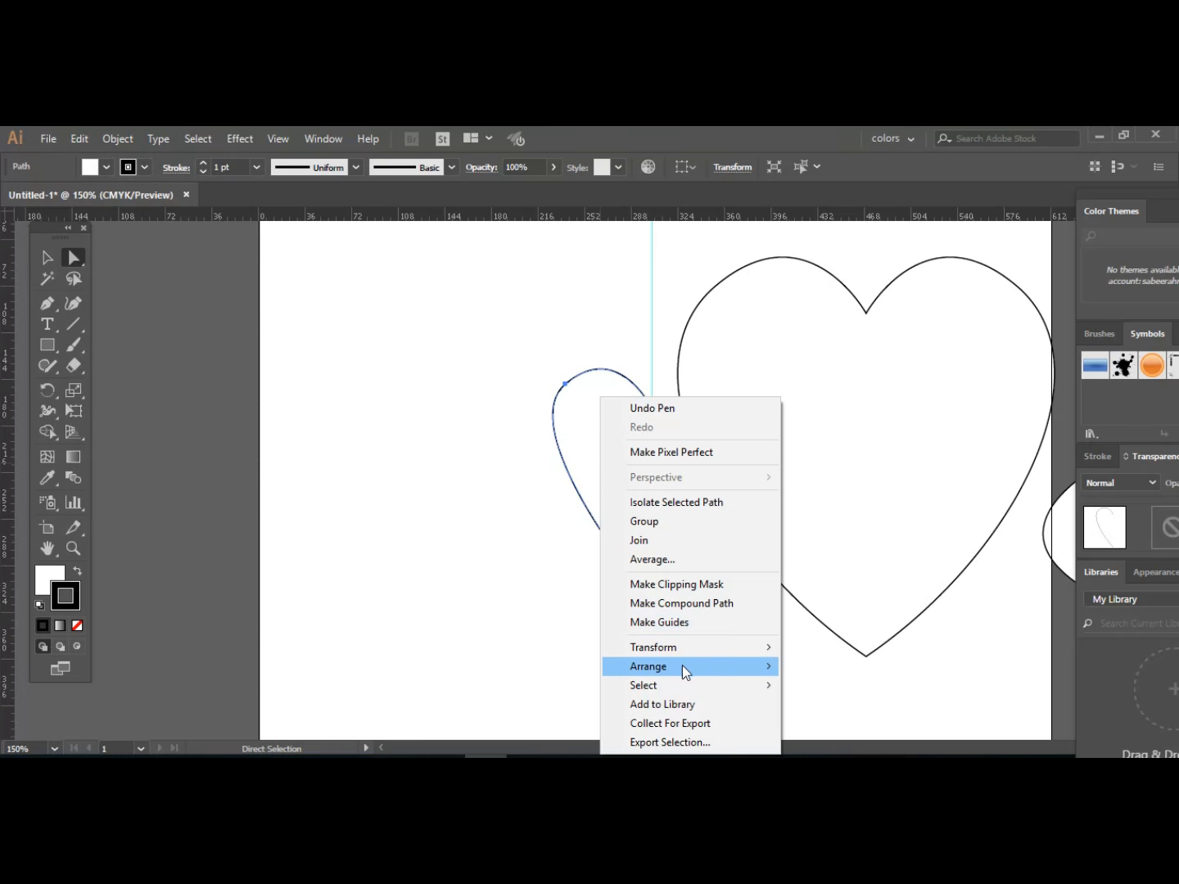
pyautogui.moveTo(754, 655)
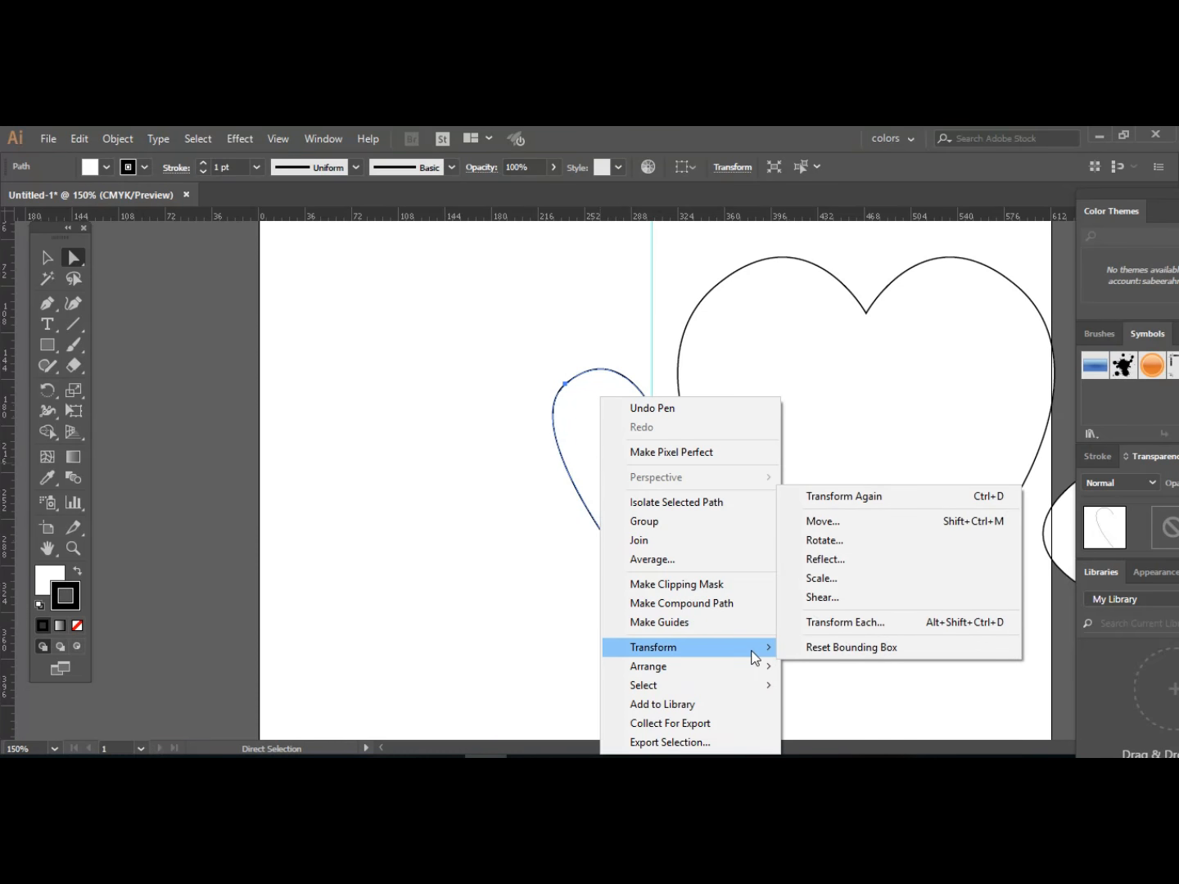
pyautogui.click(815, 561)
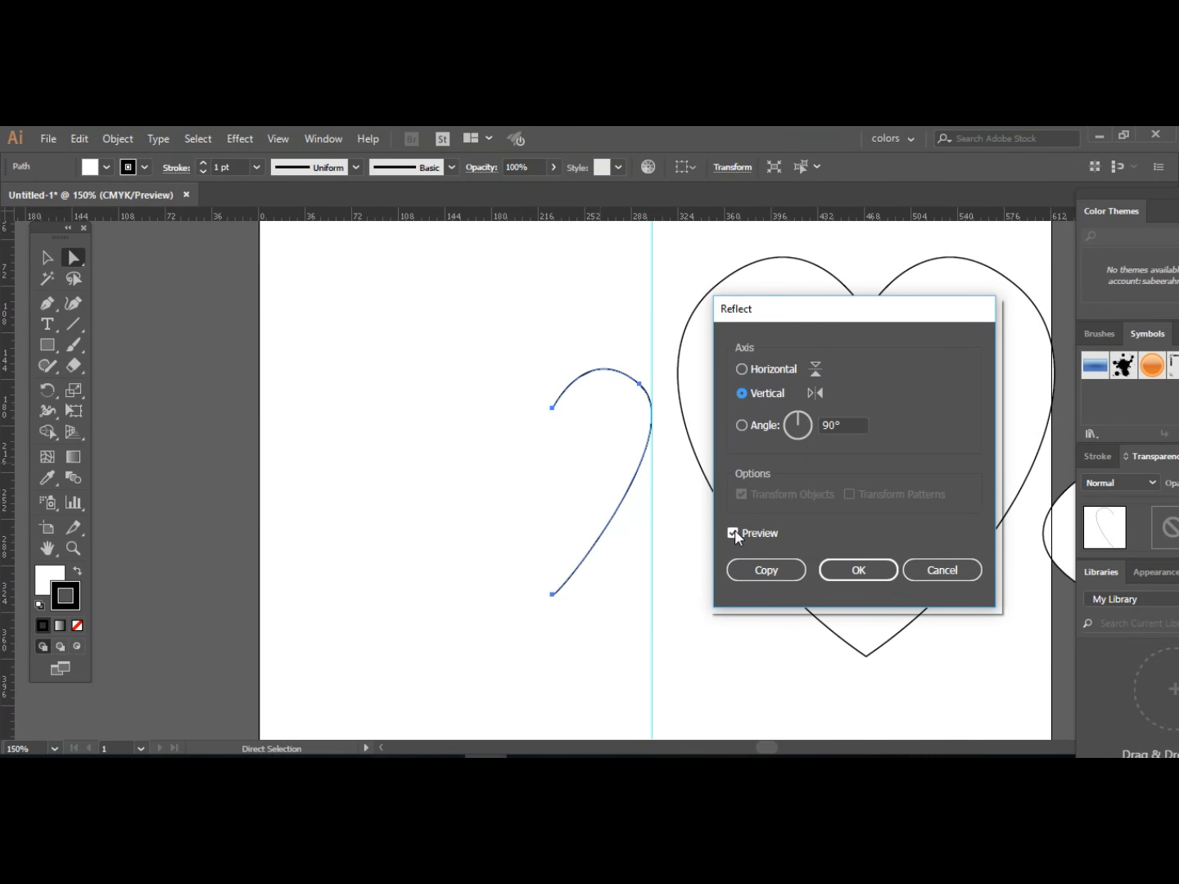
pyautogui.click(767, 573)
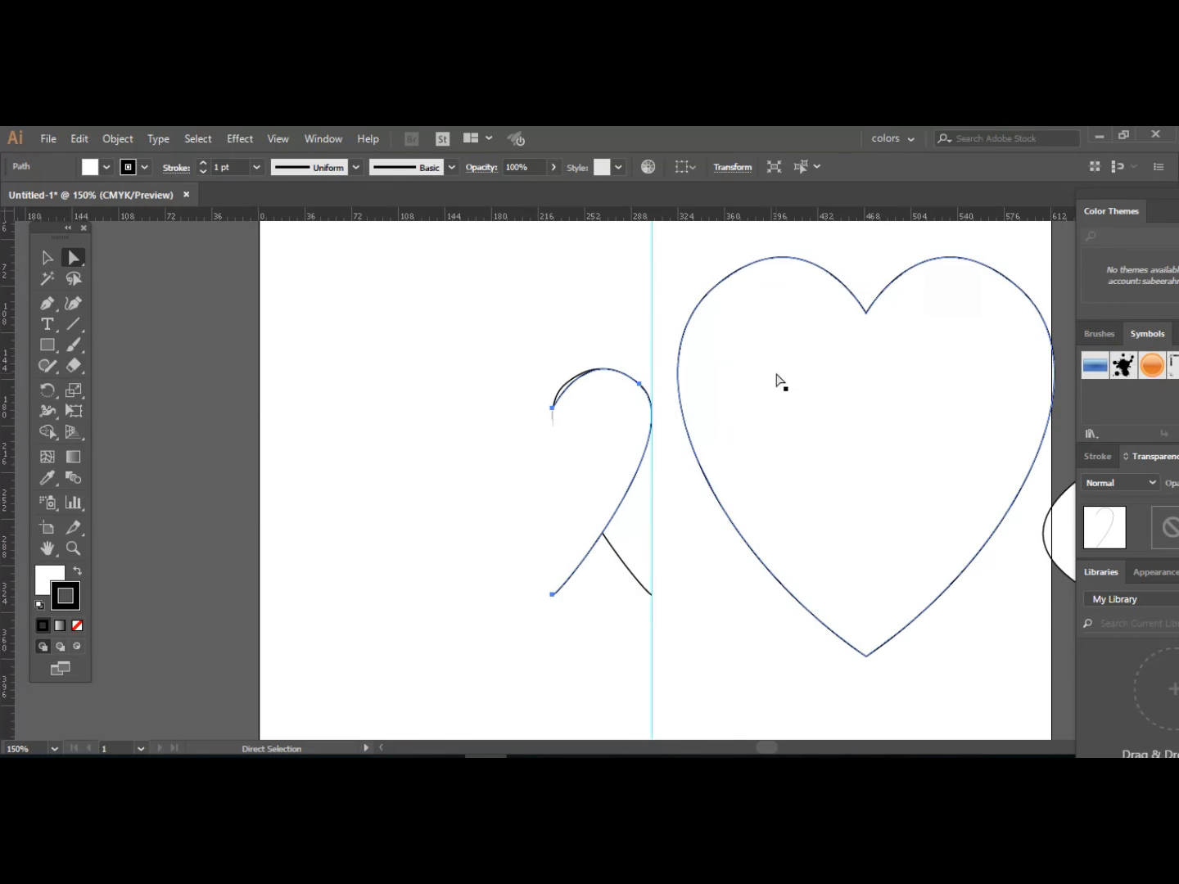
pyautogui.moveTo(625, 430); pyautogui.dragTo(723, 427)
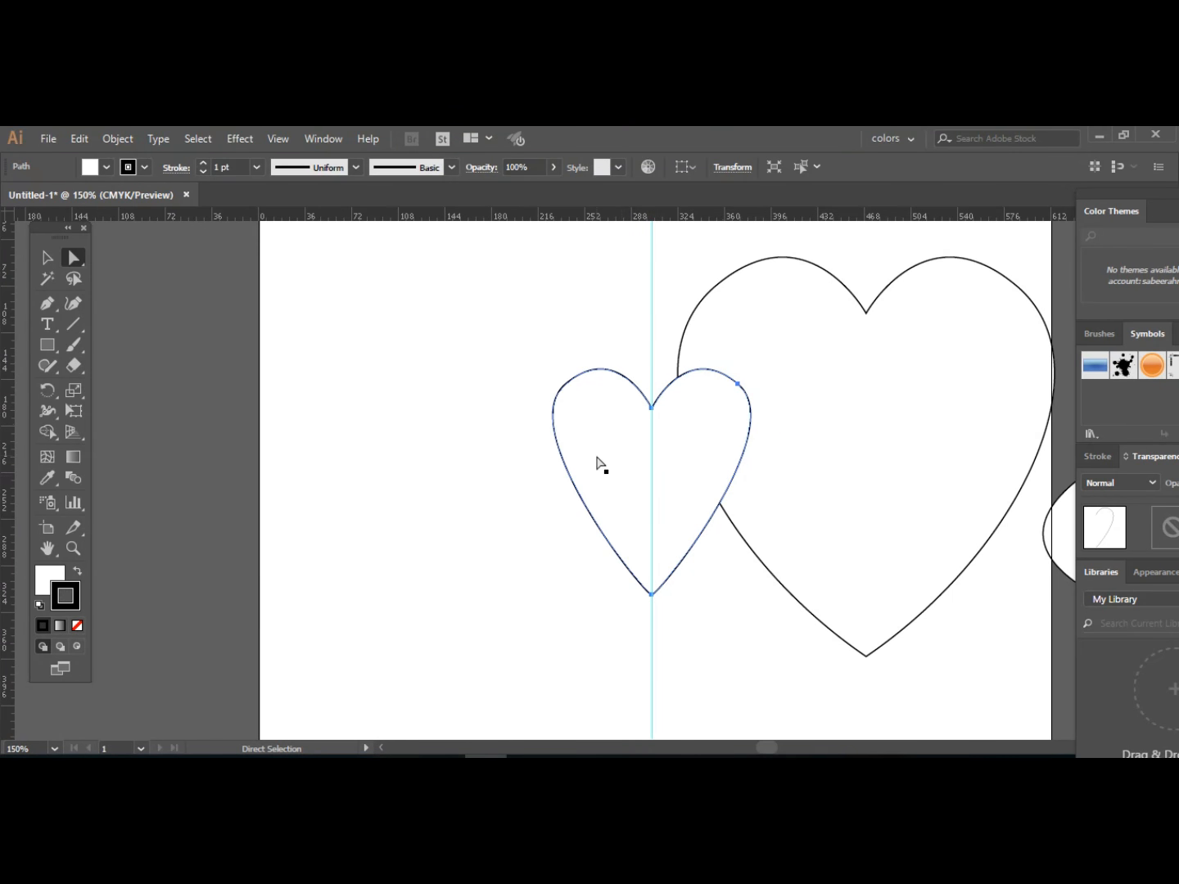
# Pull the two small heart halves apart and bring them back together at the centre guide, slightly lower.
pyautogui.moveTo(593, 461); pyautogui.dragTo(474, 452)
pyautogui.moveTo(699, 475)
pyautogui.mouseDown()
pyautogui.moveTo(704, 615)
pyautogui.moveTo(581, 416)
pyautogui.moveTo(595, 342)
pyautogui.moveTo(601, 387)
pyautogui.moveTo(653, 460)
pyautogui.moveTo(666, 450)
pyautogui.moveTo(679, 467)
pyautogui.mouseUp()
pyautogui.moveTo(482, 422); pyautogui.dragTo(600, 446)
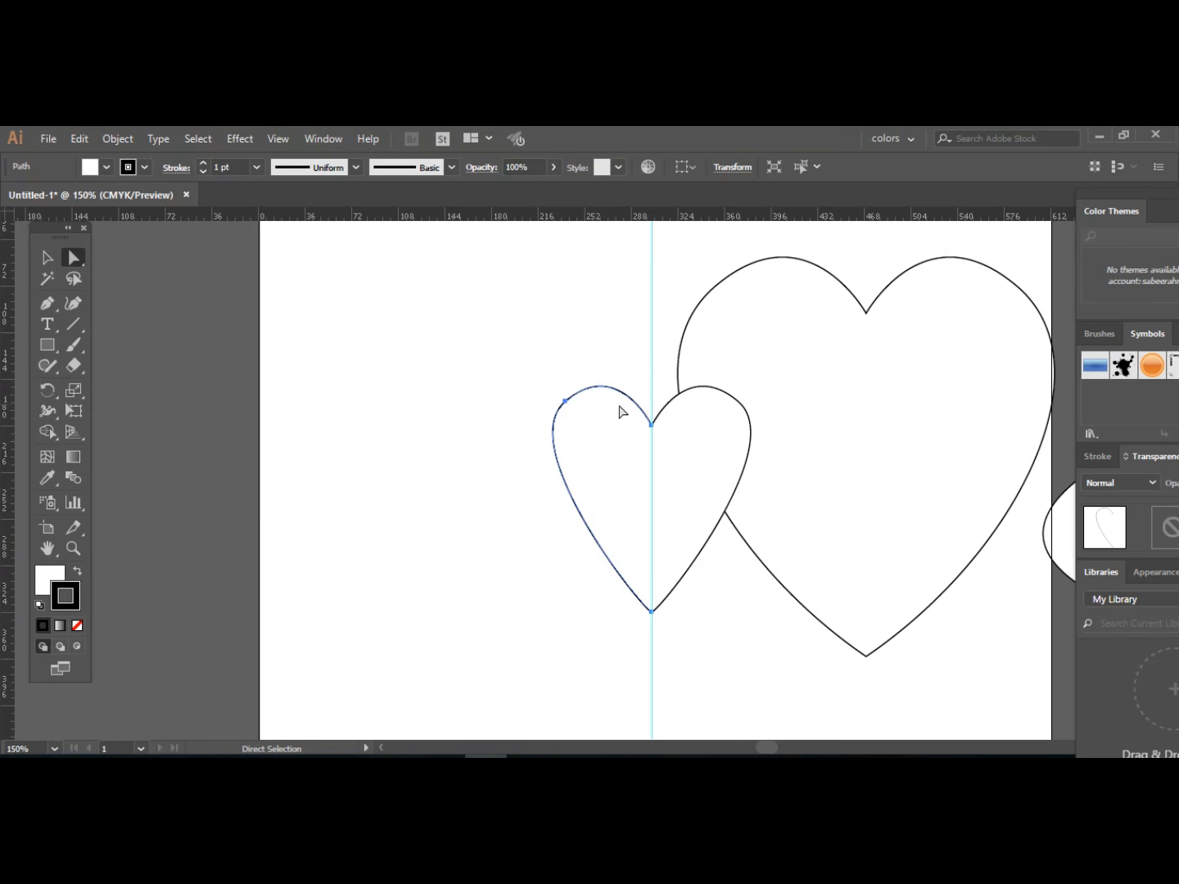
# Average the small heart's two upper-notch endpoints on both axes and join them into one anchor point.
pyautogui.moveTo(658, 396); pyautogui.dragTo(638, 457)
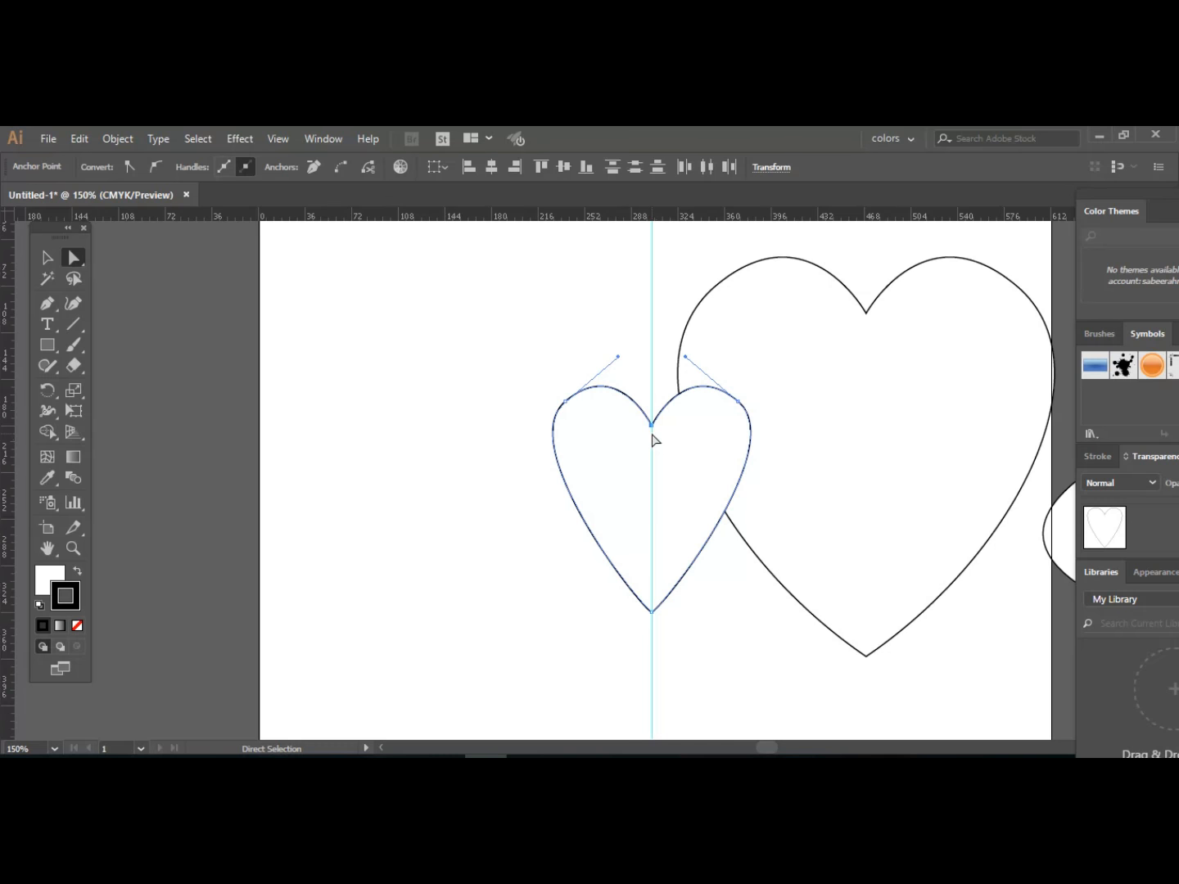
pyautogui.rightClick(632, 376)
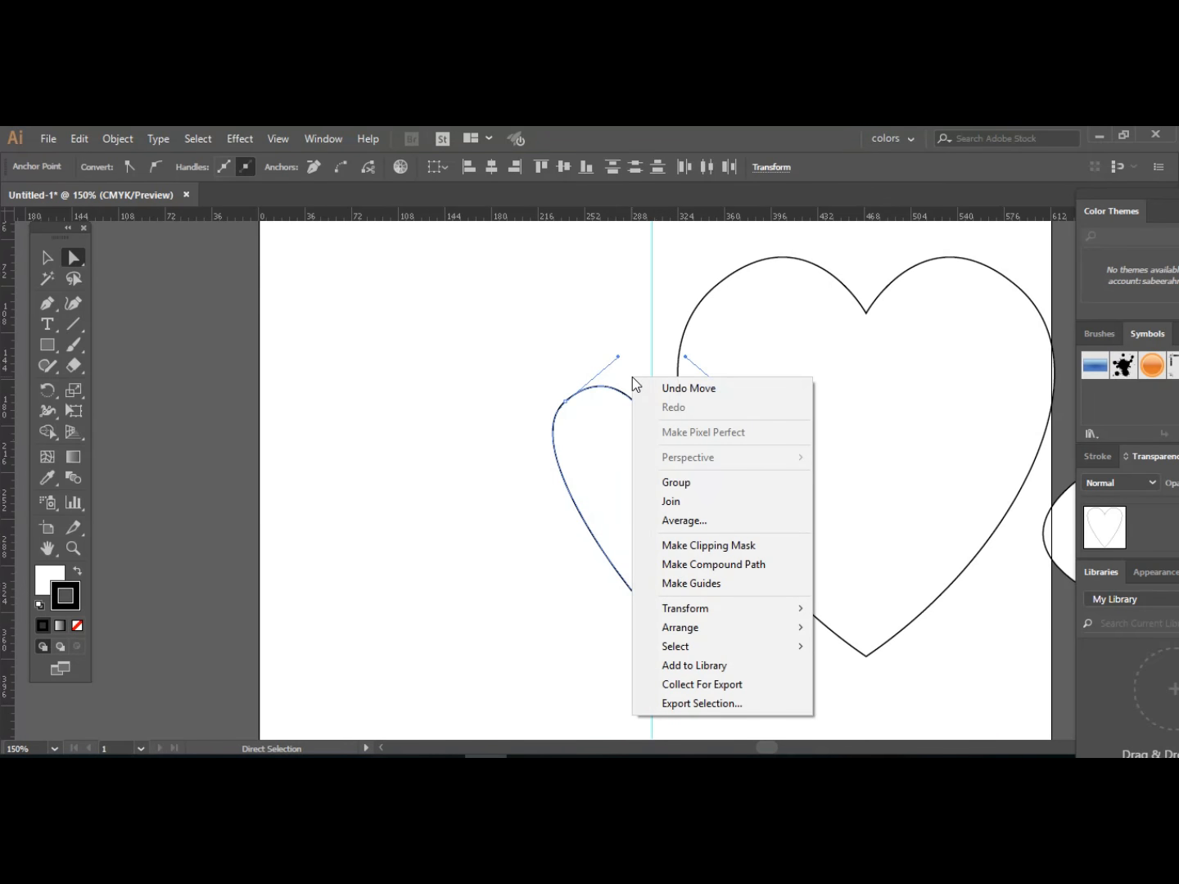
pyautogui.click(678, 524)
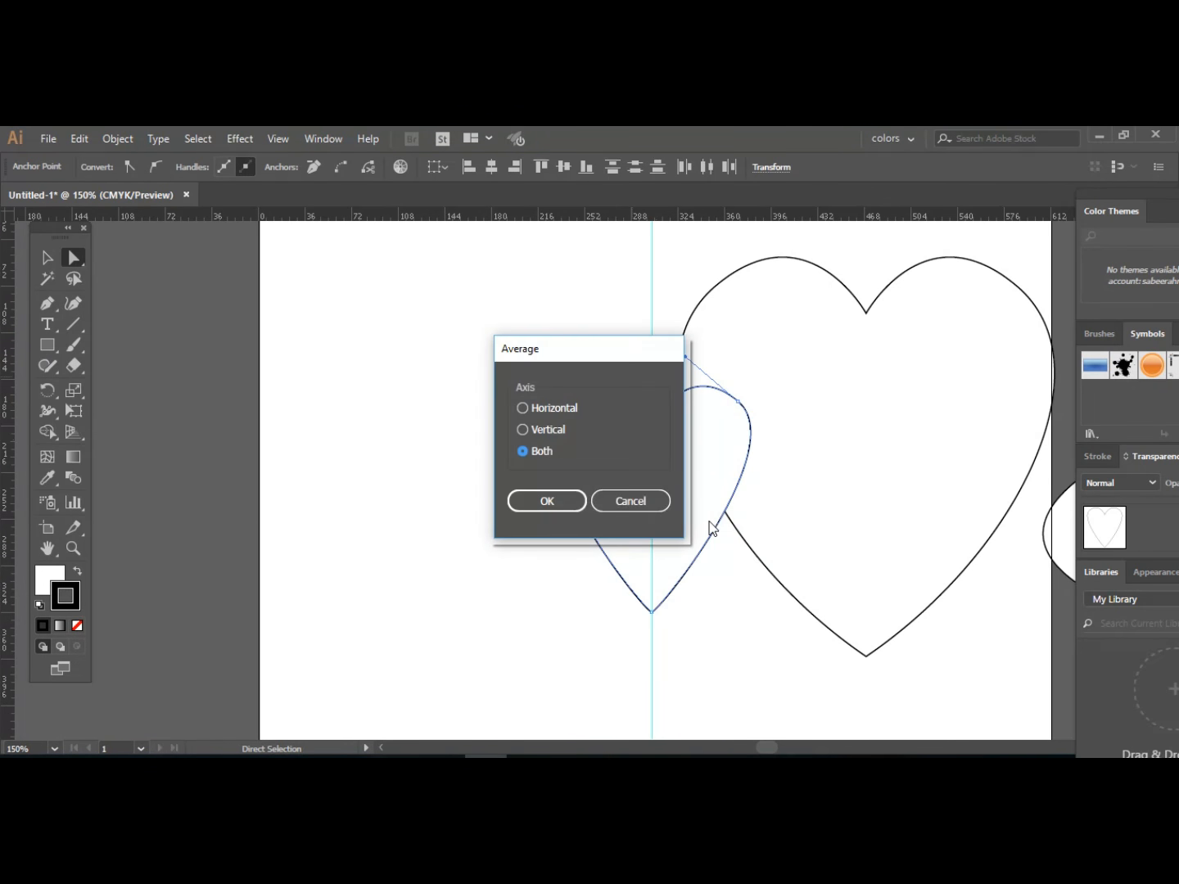
pyautogui.click(561, 506)
pyautogui.rightClick(651, 382)
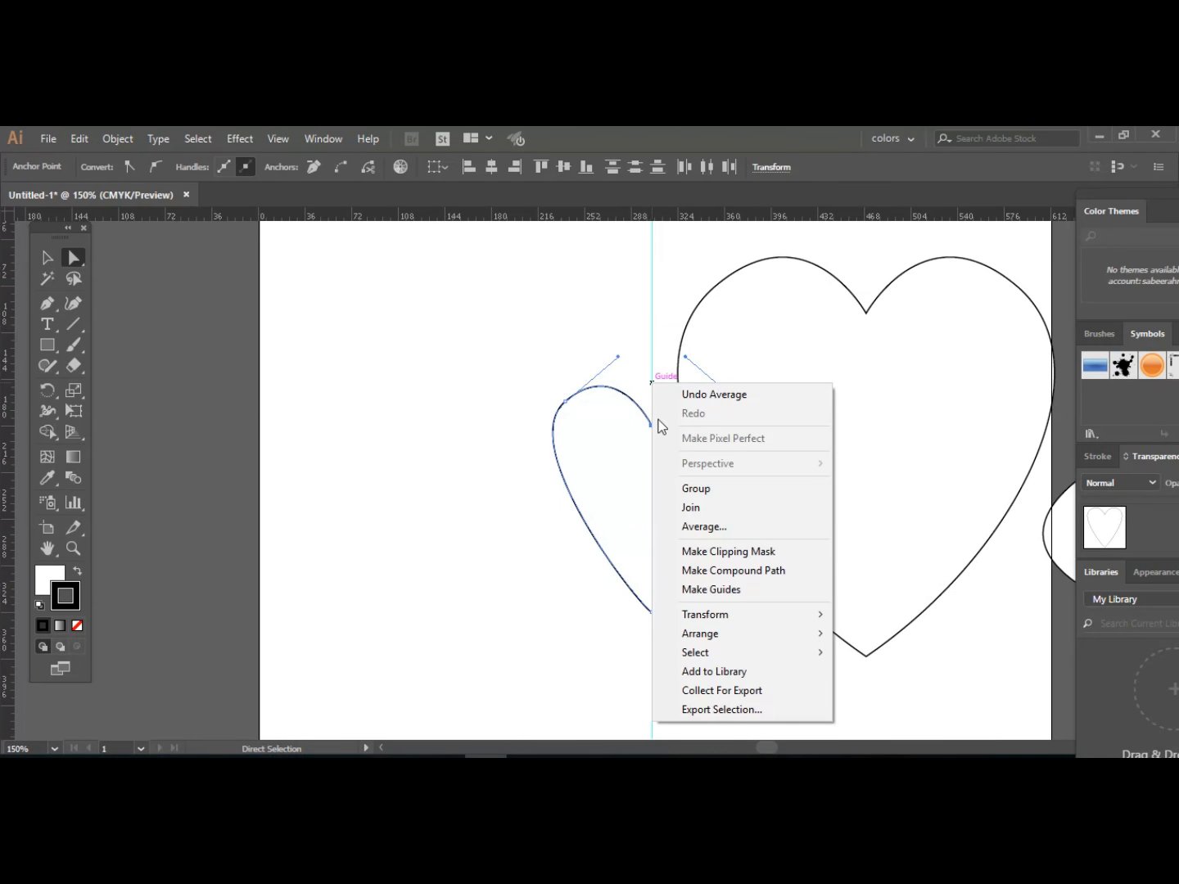
pyautogui.click(698, 509)
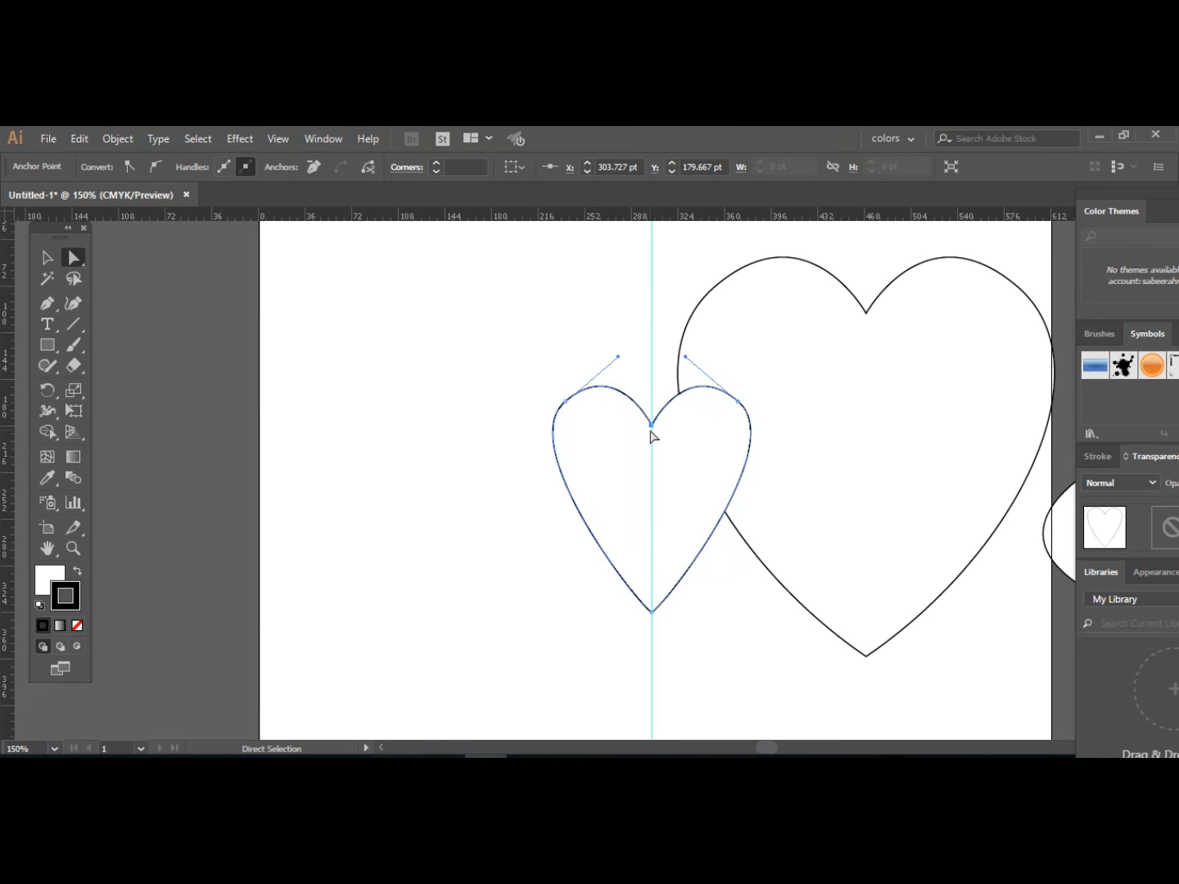
# Try to join the whole selected small heart path, and move the heart to the artboard's upper-left area, clear of the guide.
pyautogui.click(49, 259)
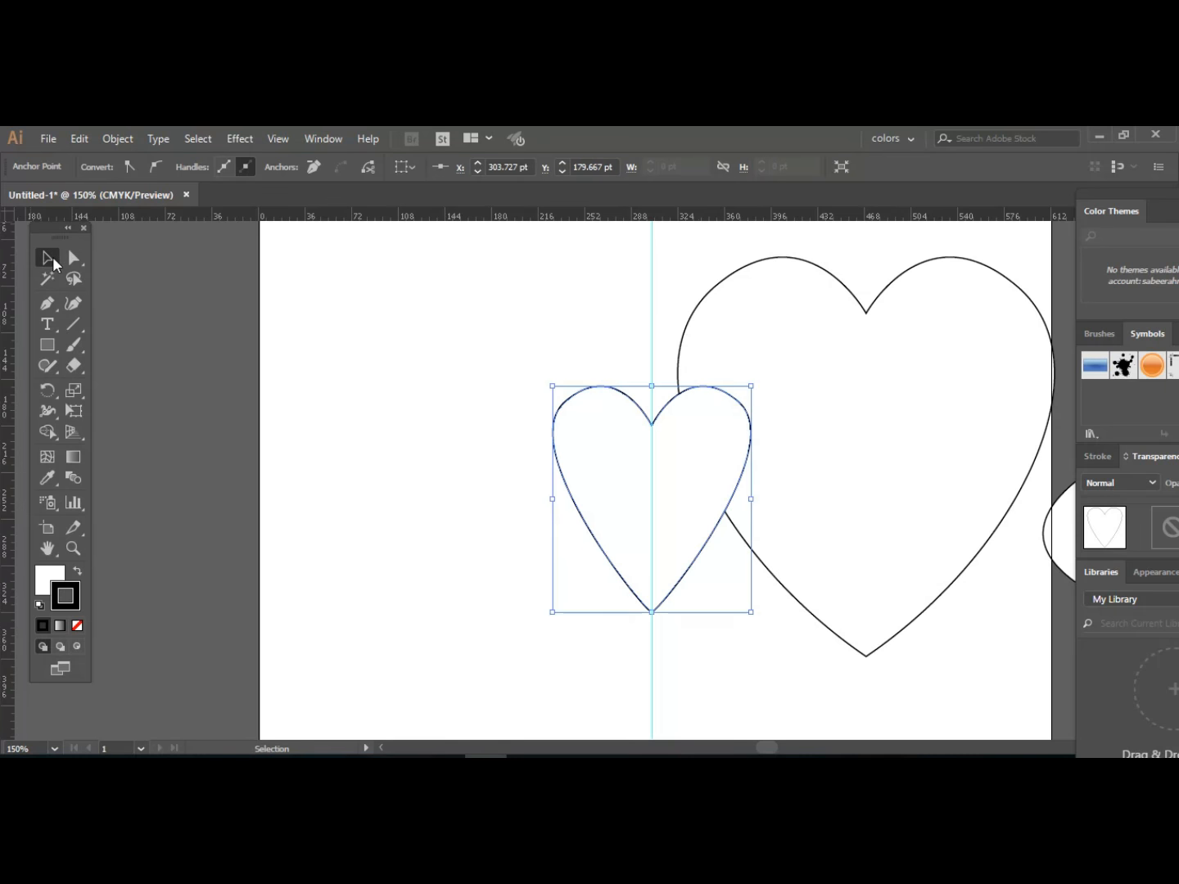
pyautogui.rightClick(646, 407)
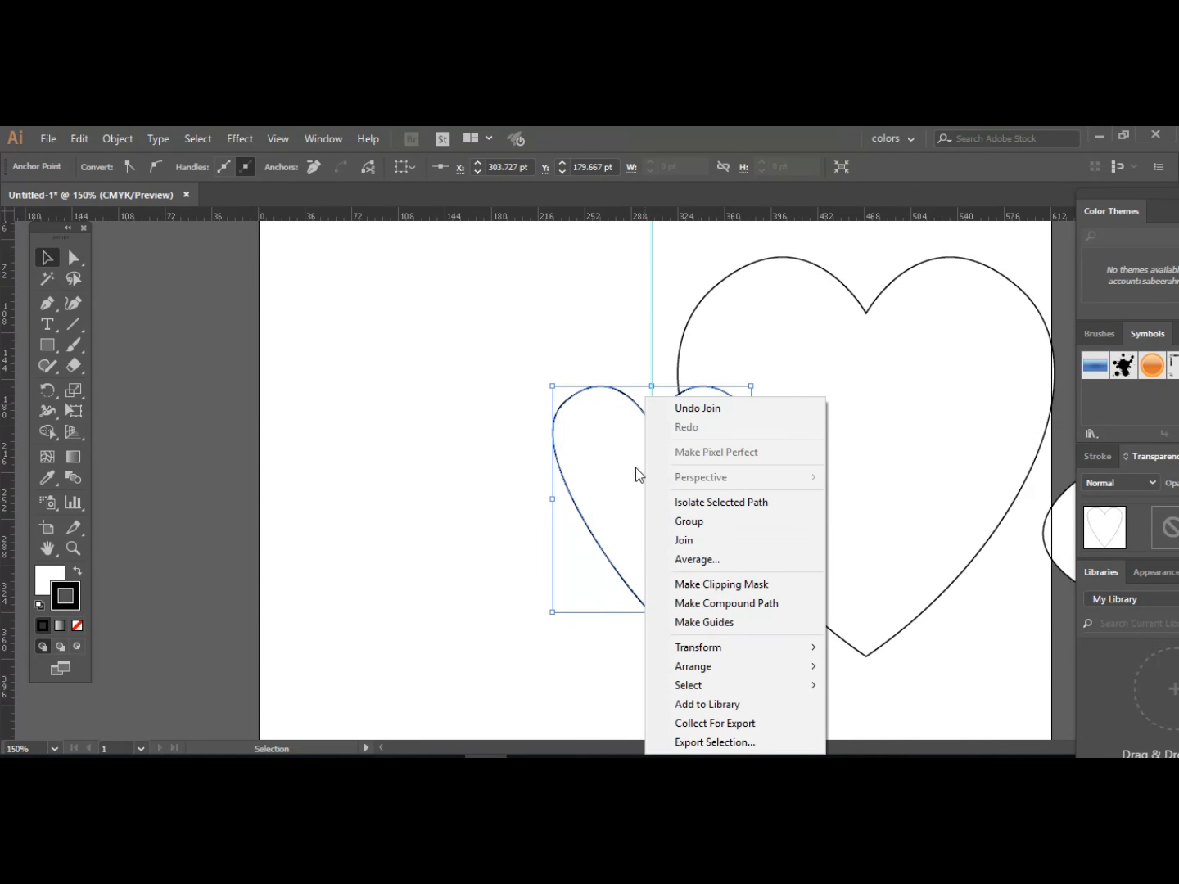
pyautogui.click(681, 539)
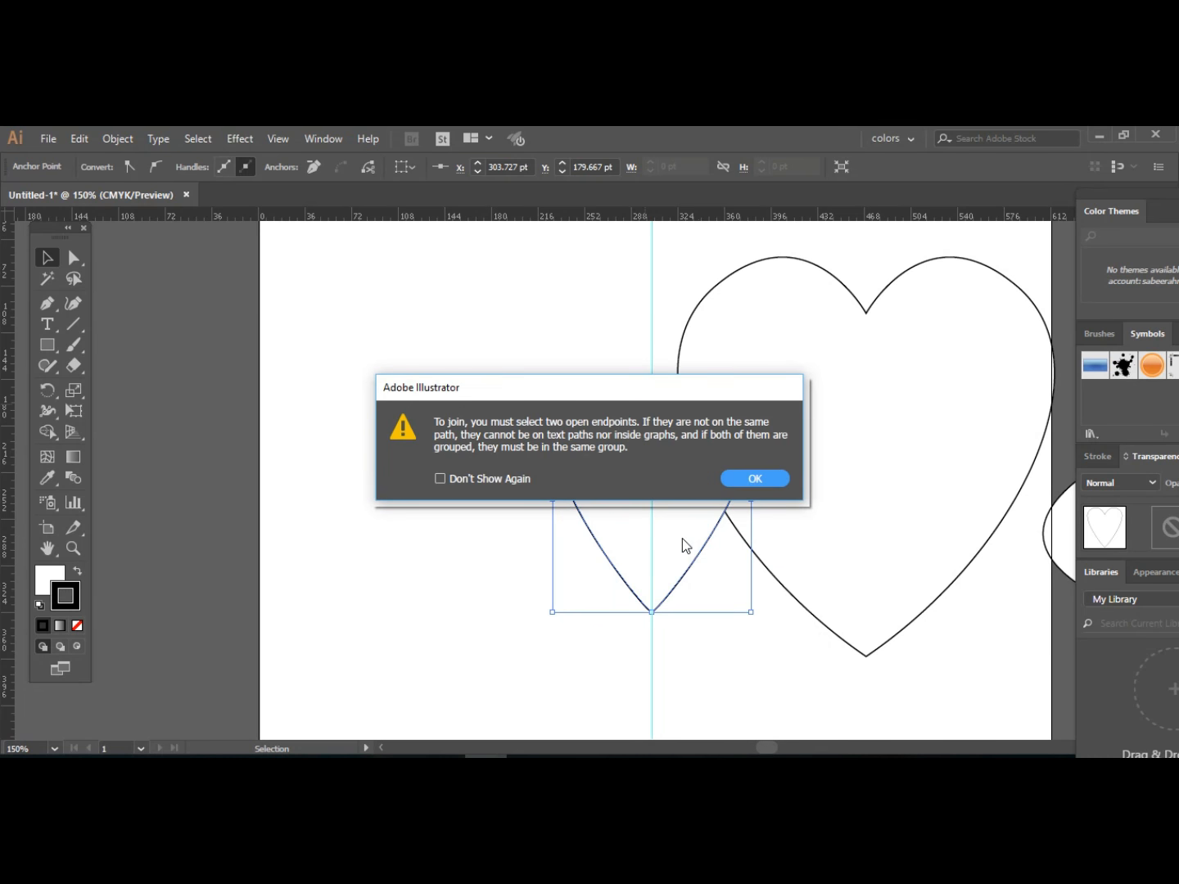
pyautogui.click(744, 481)
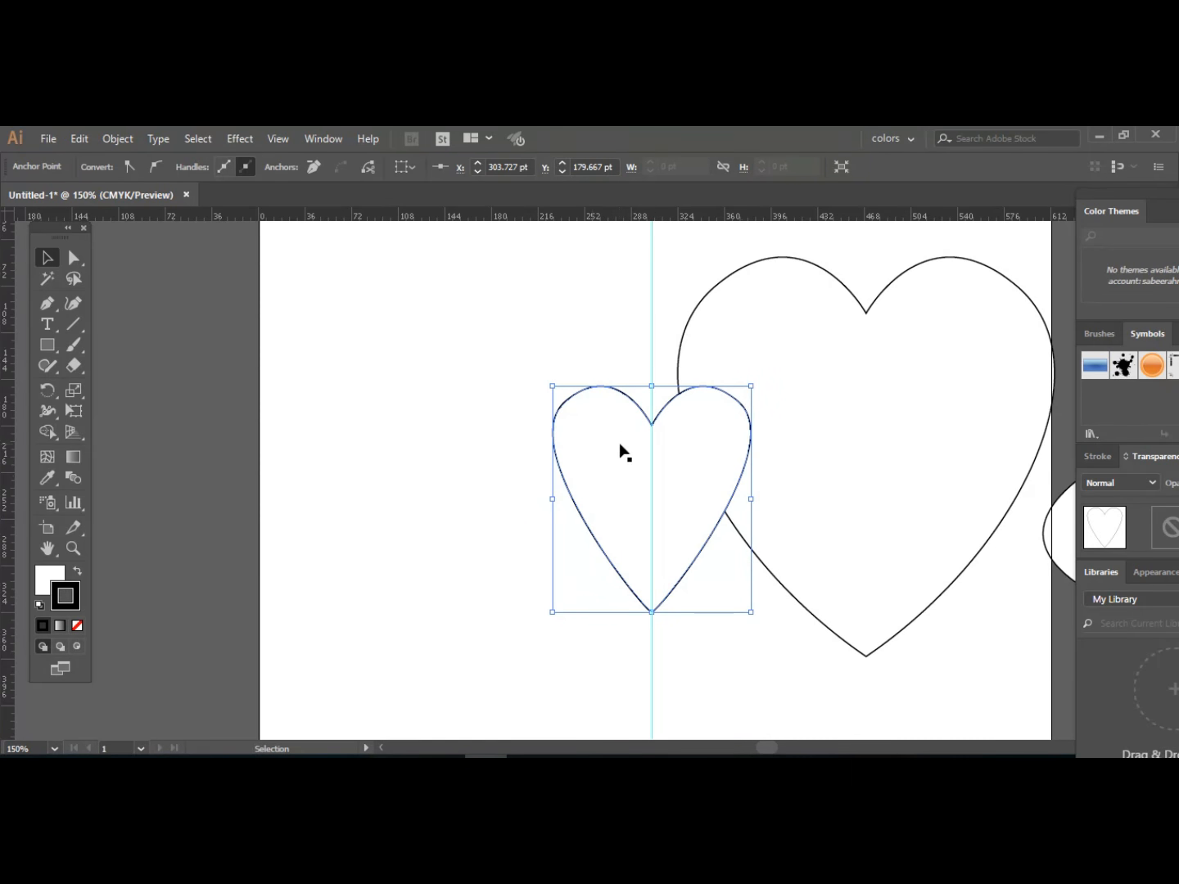
pyautogui.moveTo(599, 455); pyautogui.dragTo(440, 365)
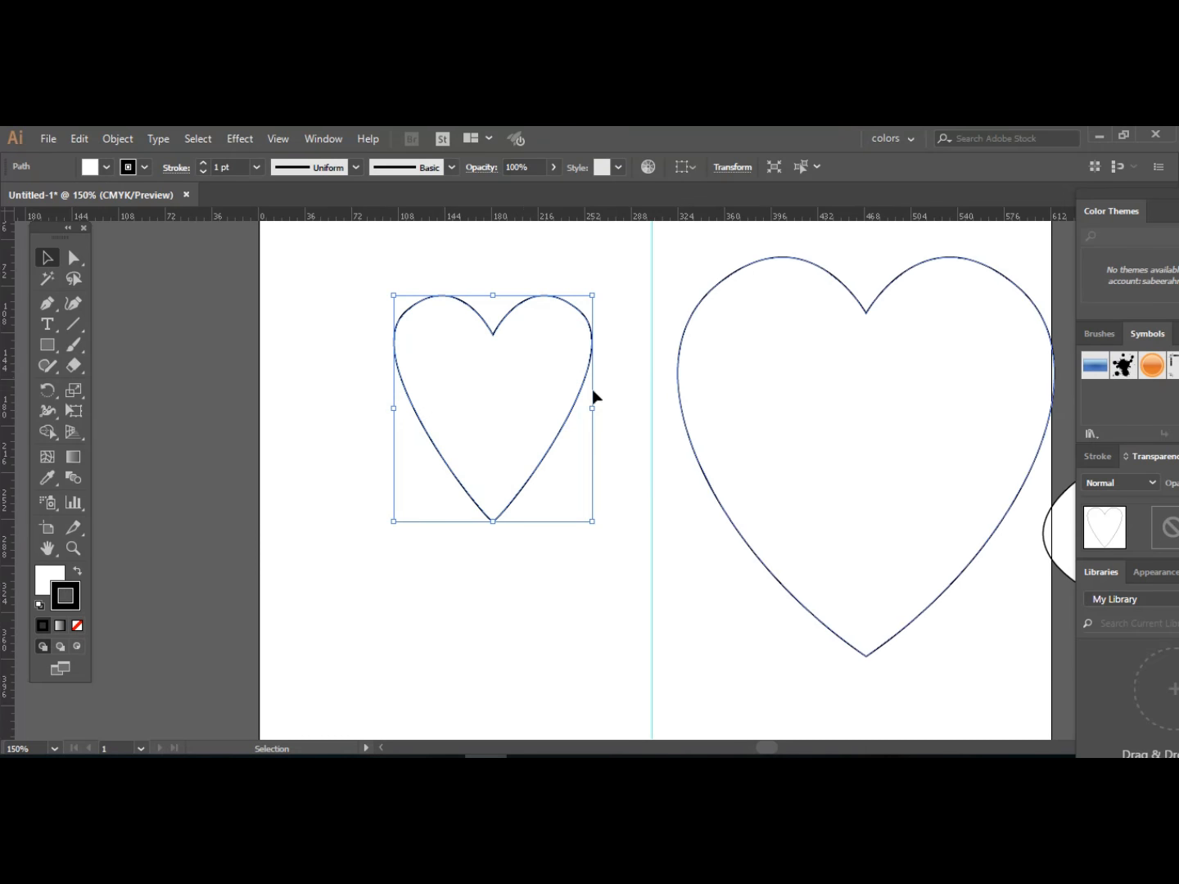